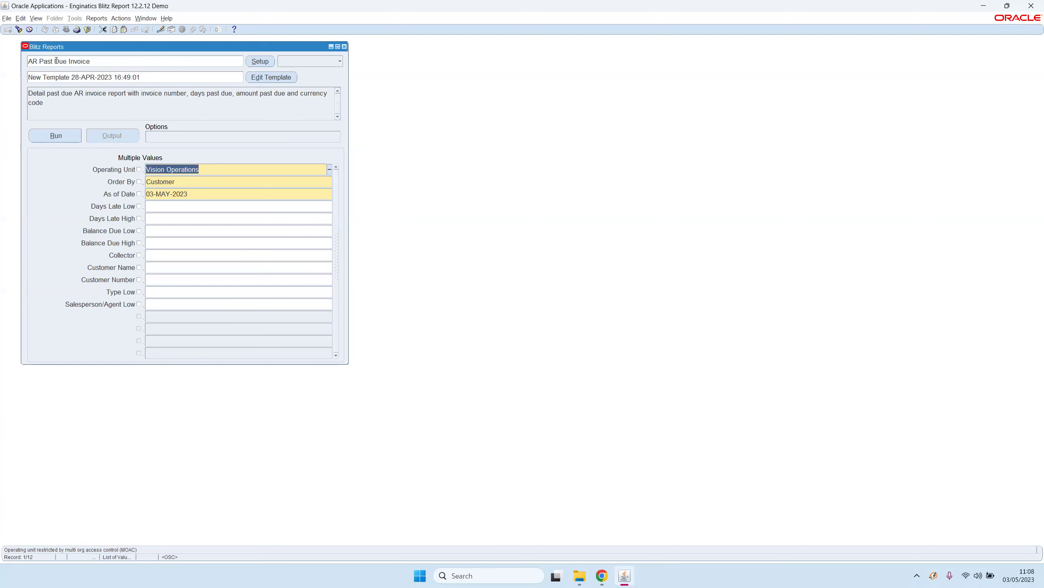
# - Remove the selected template from the AR Past Due Invoice report and run the report without one
pyautogui.click(168, 77)
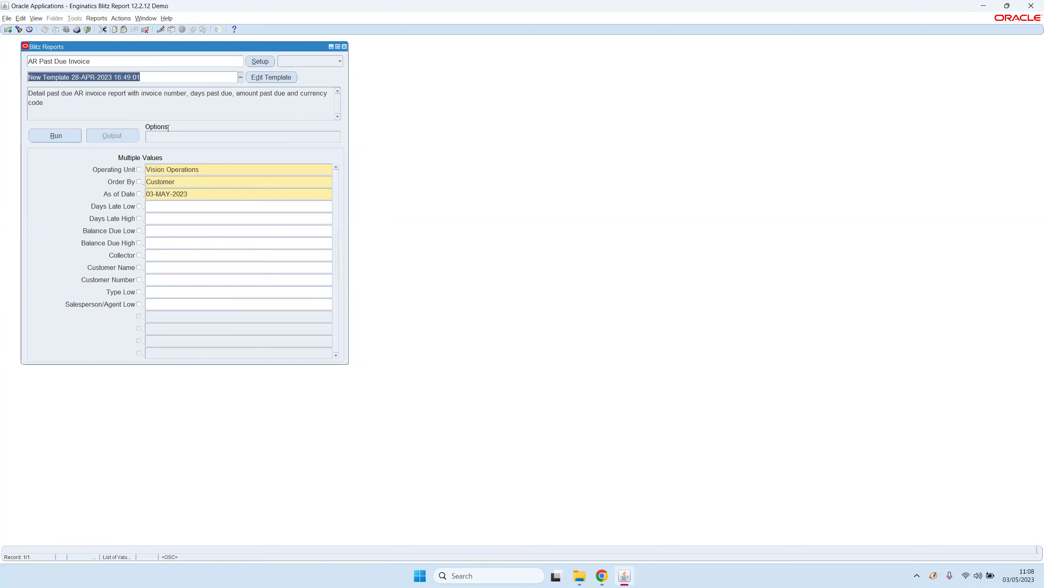
pyautogui.press('Delete')
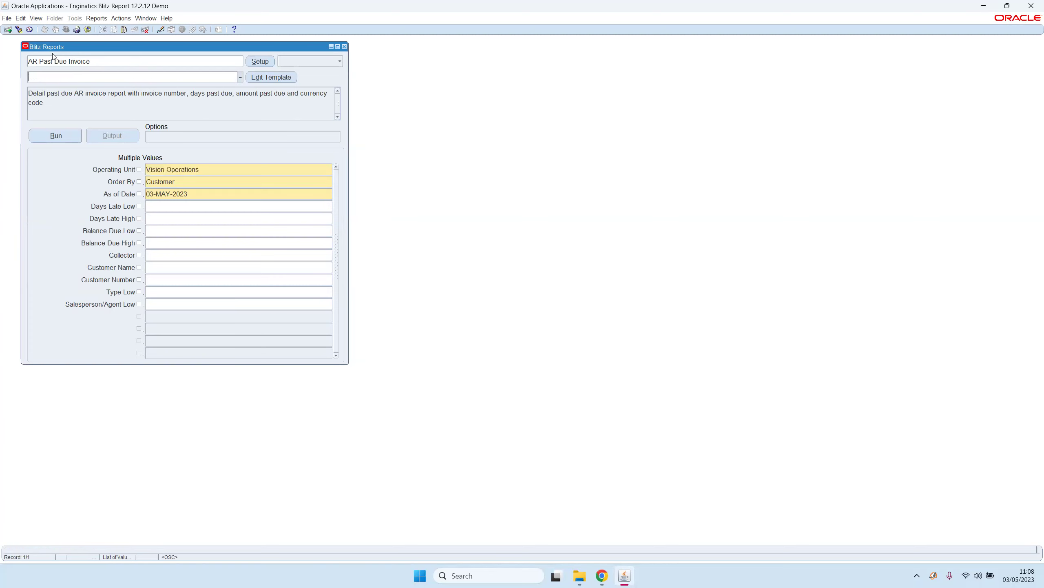
pyautogui.click(57, 135)
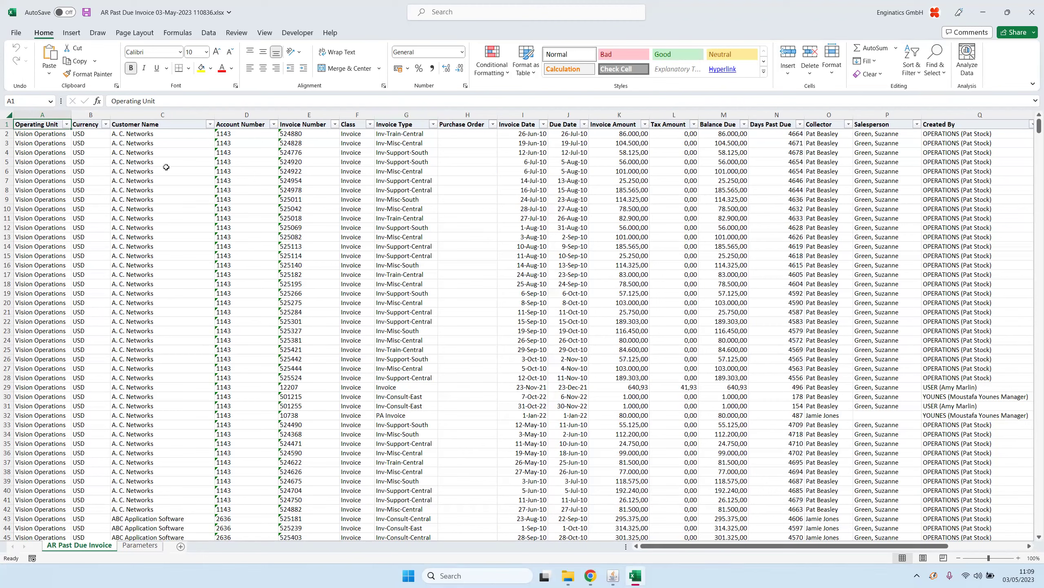
# - Examine the invoice rows and columns of the exported AR Past Due Invoice workbook
pyautogui.click(66, 124)
pyautogui.click(203, 161)
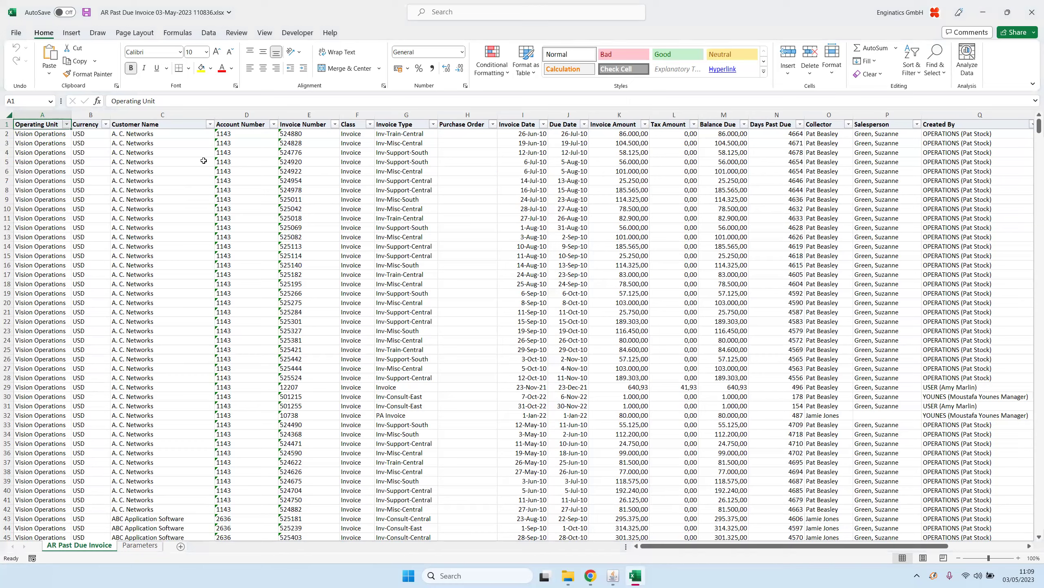
pyautogui.click(369, 217)
pyautogui.scroll(-20, 369, 214)
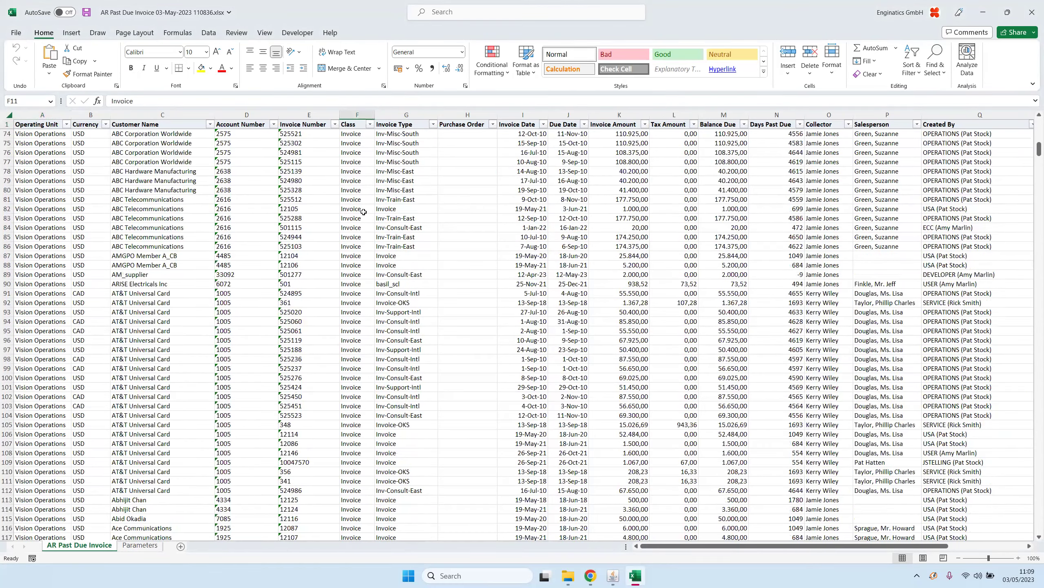
pyautogui.scroll(-8, 367, 209)
pyautogui.scroll(20, 365, 204)
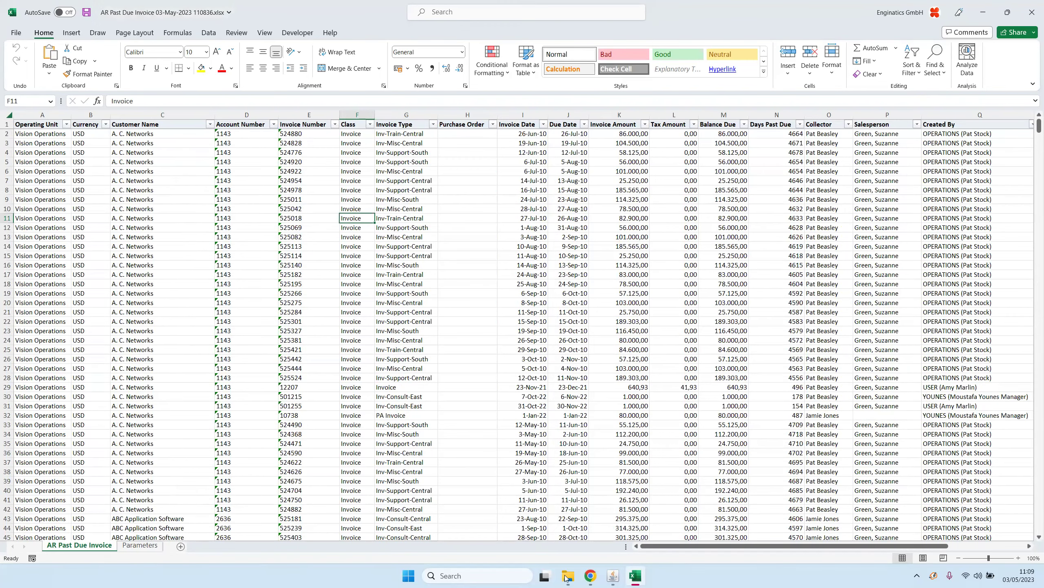
# - Switch back to Oracle Applications and create a new template for the AR Past Due Invoice report
pyautogui.click(612, 577)
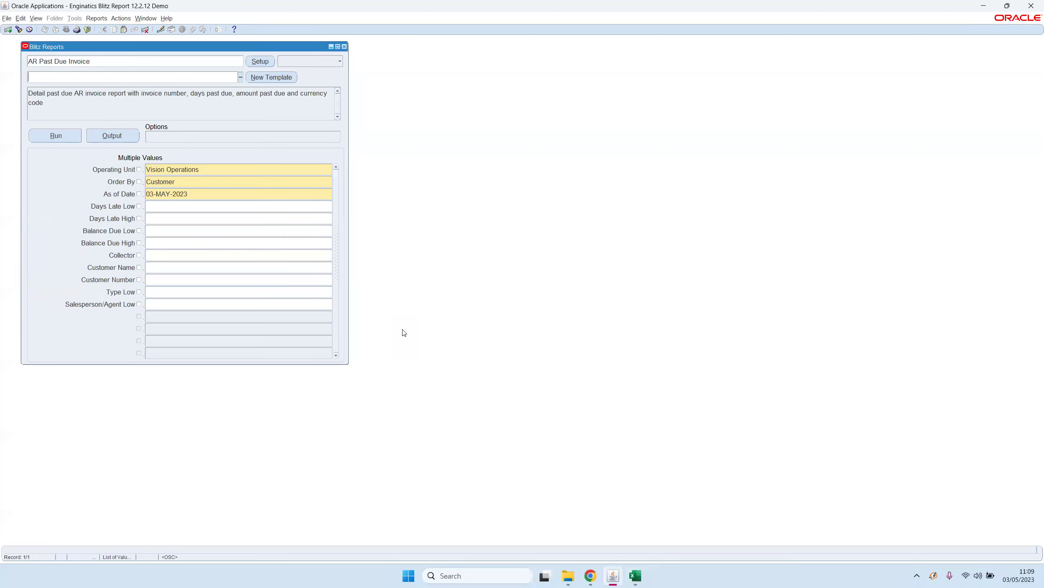
pyautogui.click(71, 60)
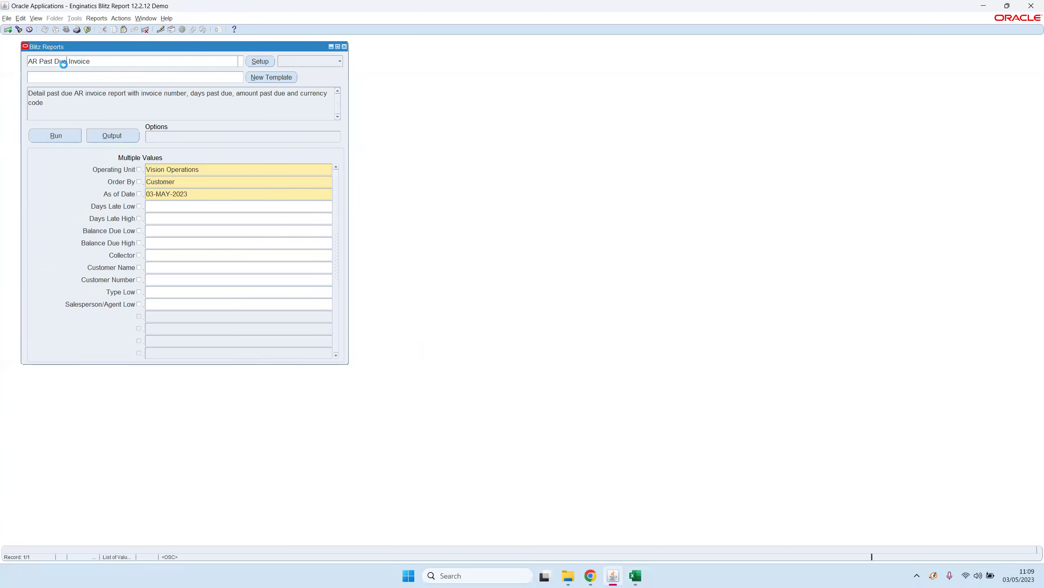
pyautogui.click(186, 240)
pyautogui.click(197, 78)
pyautogui.click(271, 76)
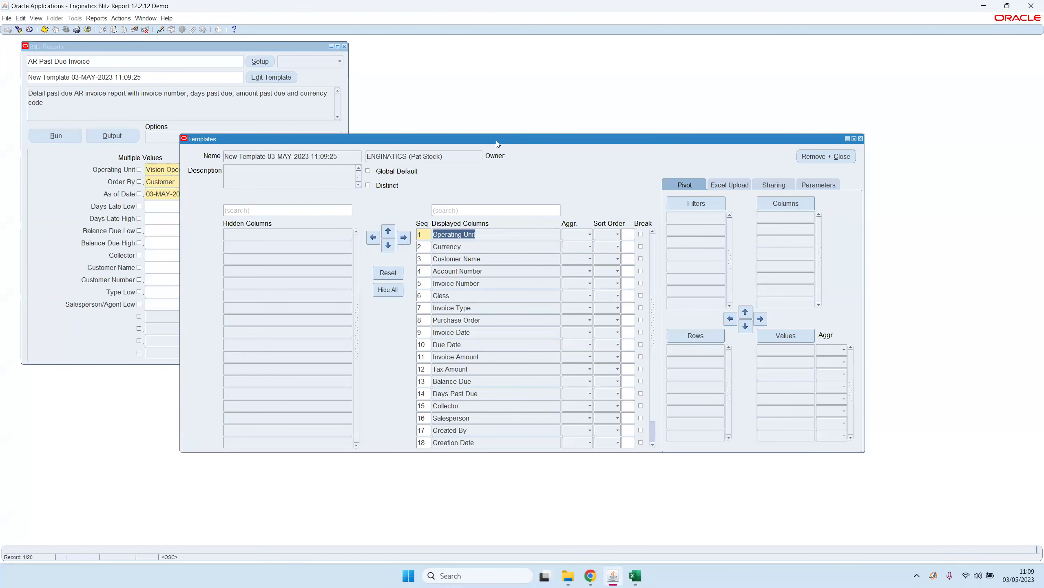
pyautogui.moveTo(496, 140); pyautogui.dragTo(530, 142)
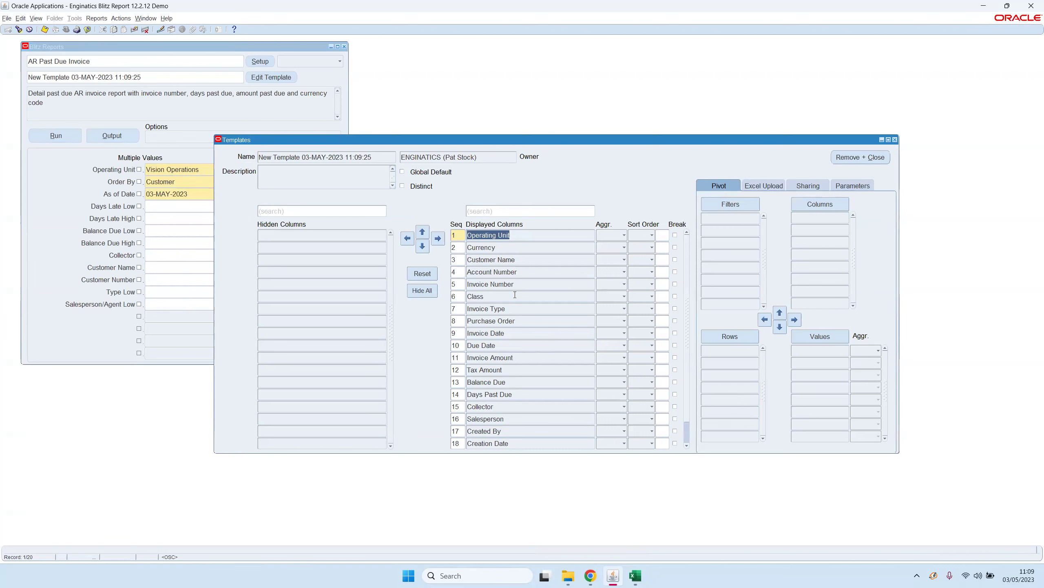
# - Move Balance Due two positions down in the template's displayed columns
pyautogui.click(554, 260)
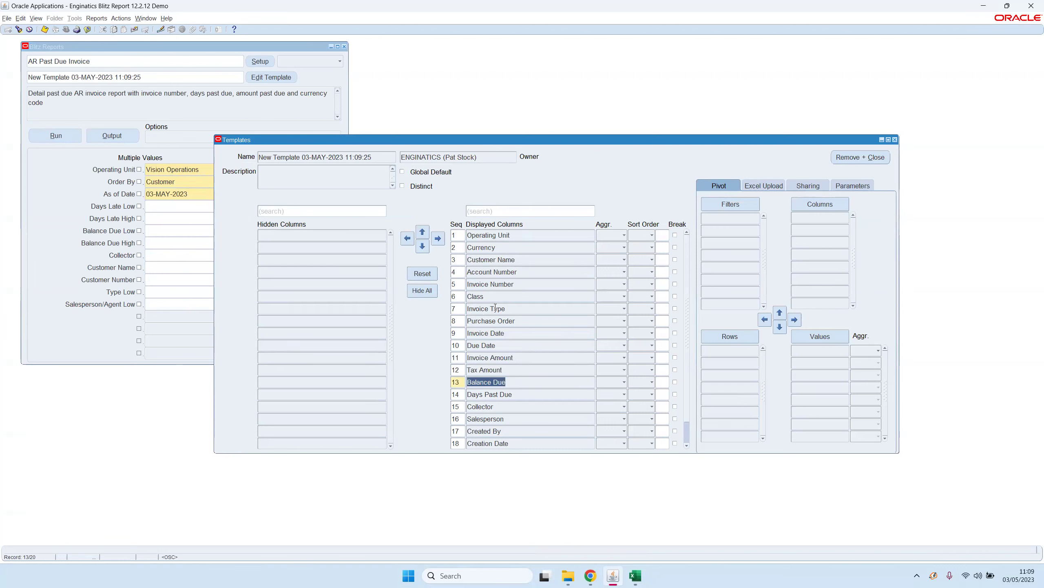
pyautogui.click(422, 246)
pyautogui.click(423, 247)
# - Hide all the template's columns and bring back only Operating Unit through Days Past Due as displayed columns
pyautogui.keyDown('shift'); pyautogui.click(497, 320); pyautogui.keyUp('shift')
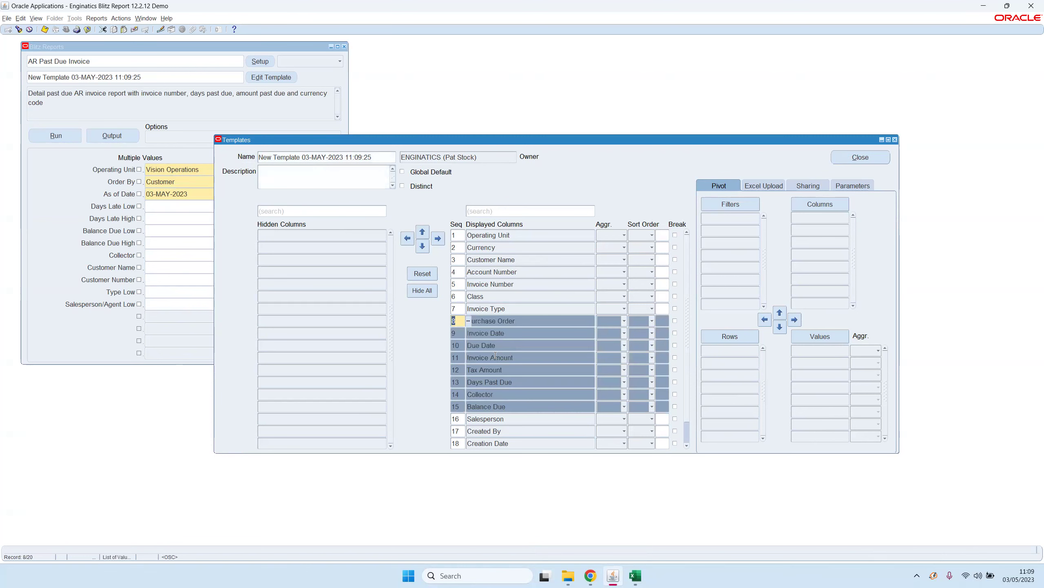
pyautogui.click(409, 235)
pyautogui.click(422, 291)
pyautogui.keyDown('shift'); pyautogui.click(305, 394); pyautogui.keyUp('shift')
pyautogui.click(443, 237)
# - Move Invoice Number, Invoice Type and Invoice Date up together so they directly follow Currency in the displayed columns
pyautogui.click(507, 347)
pyautogui.click(508, 284)
pyautogui.keyDown('ctrl'); pyautogui.click(507, 308); pyautogui.keyUp('ctrl')
pyautogui.keyDown('ctrl'); pyautogui.click(508, 333); pyautogui.keyUp('ctrl')
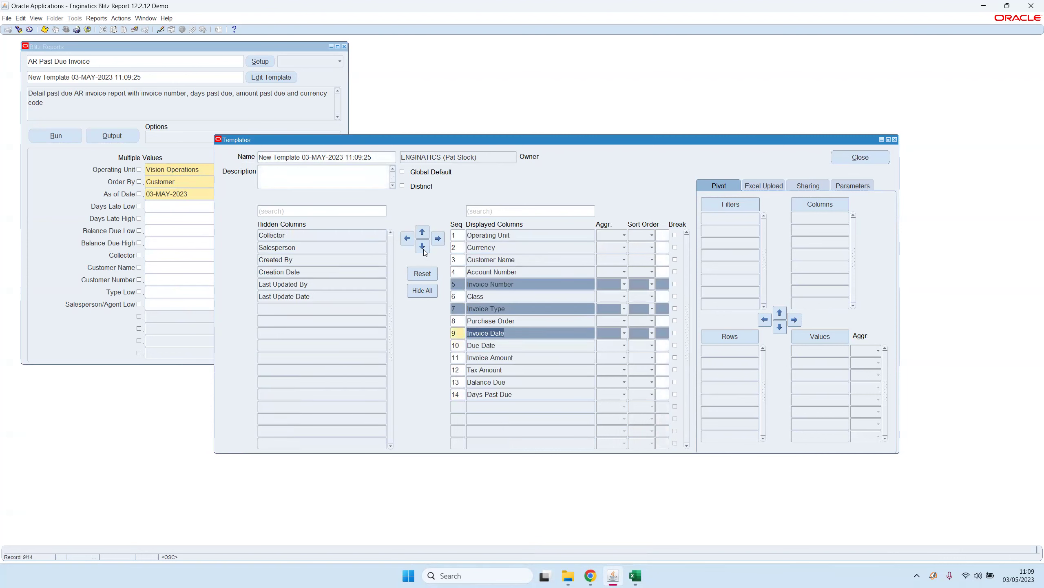
pyautogui.click(423, 232)
pyautogui.click(422, 231)
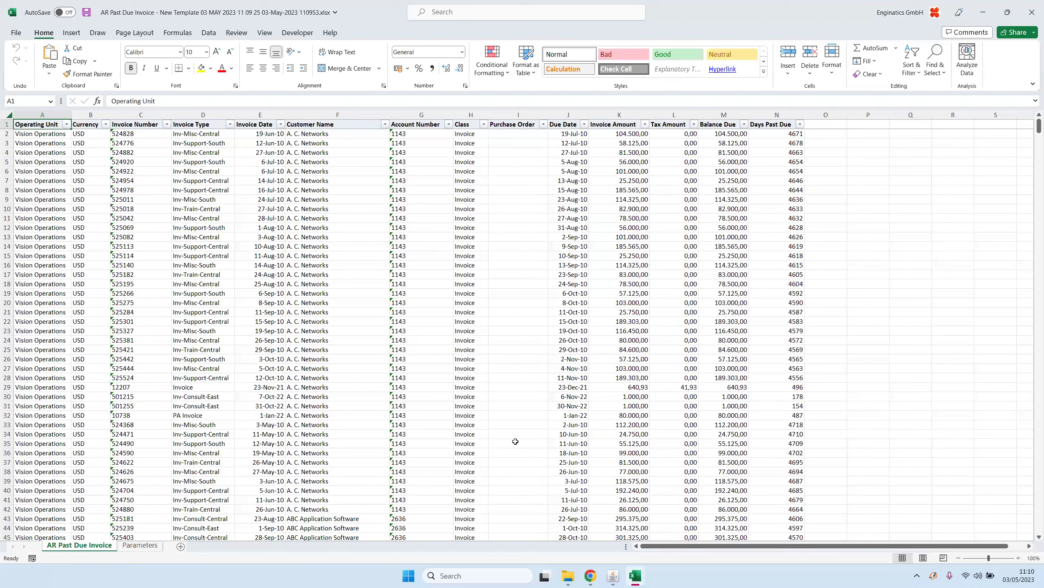
# - Switch from the Excel output back to Oracle Applications and reset the template's columns to their defaults
pyautogui.moveTo(611, 578)
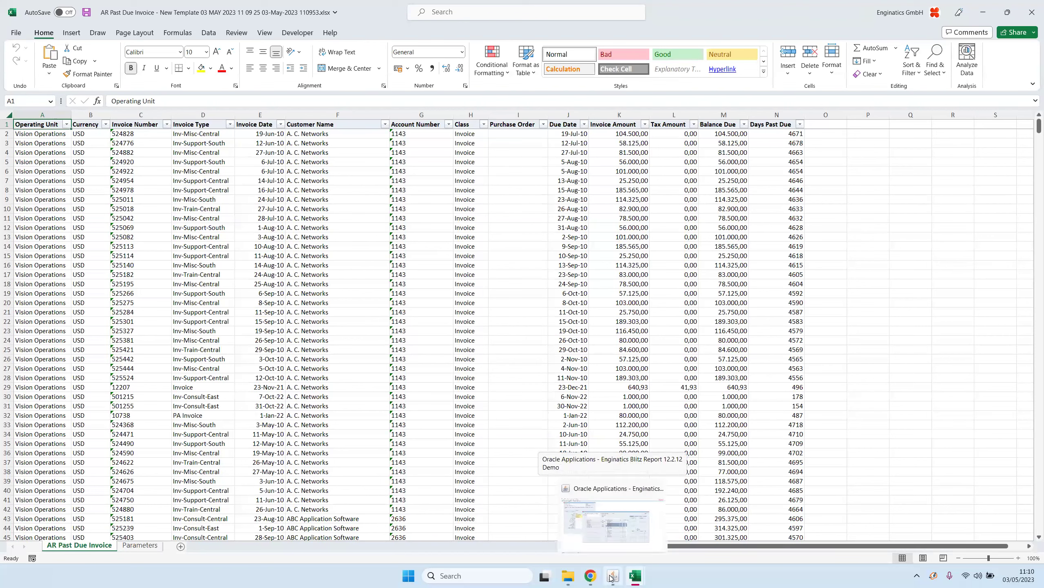
pyautogui.click(612, 544)
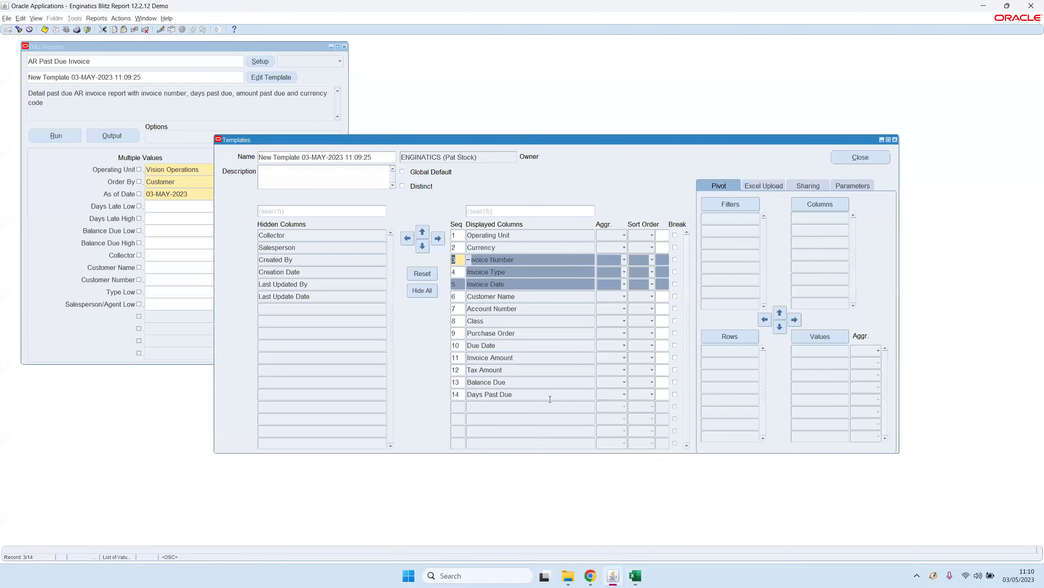
pyautogui.click(612, 237)
pyautogui.click(613, 235)
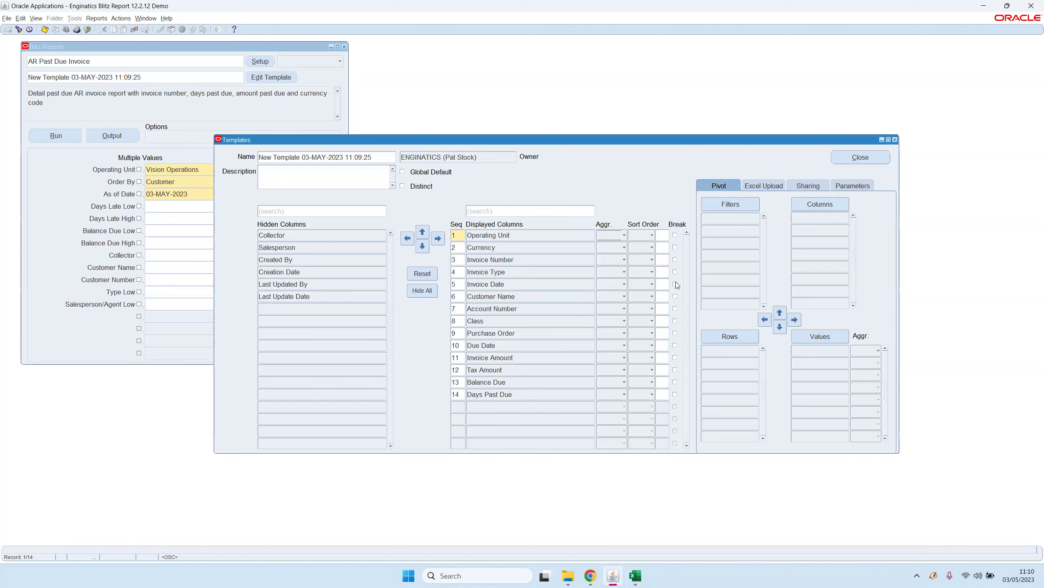
pyautogui.click(423, 274)
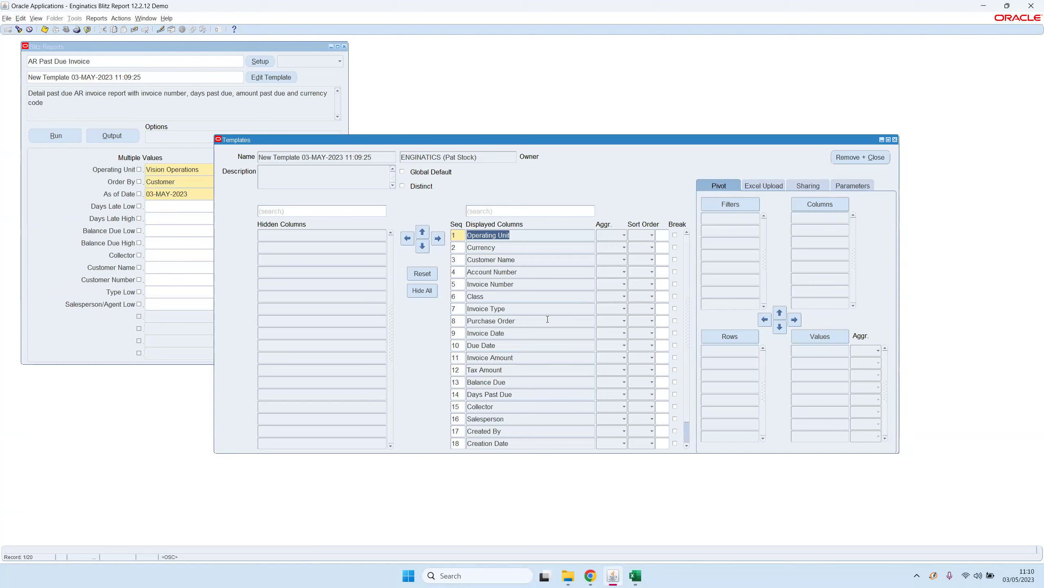
# - Set a break on the Invoice Type column and run the report to Excel
pyautogui.click(675, 309)
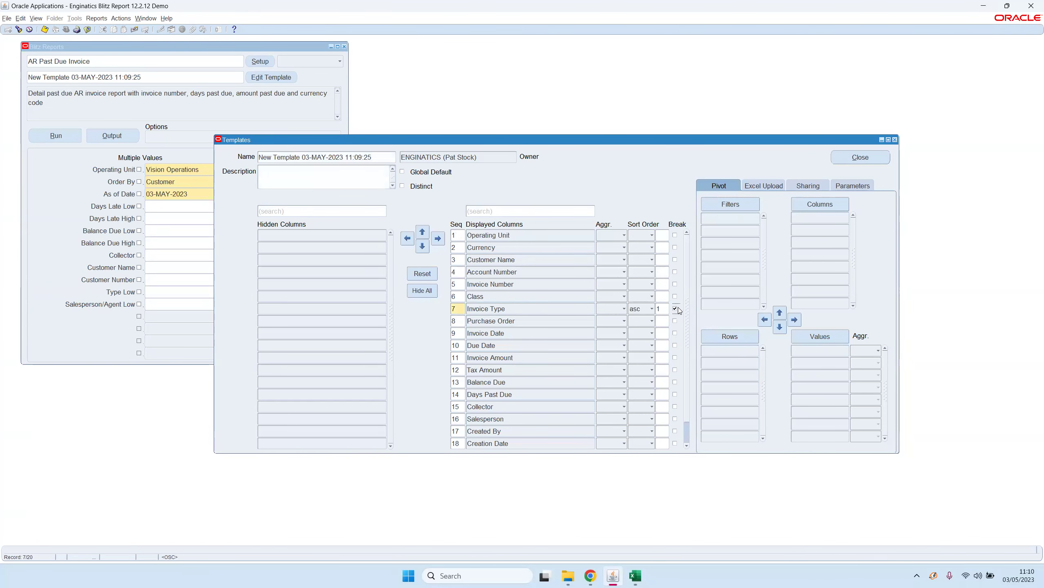
pyautogui.click(60, 147)
pyautogui.click(58, 135)
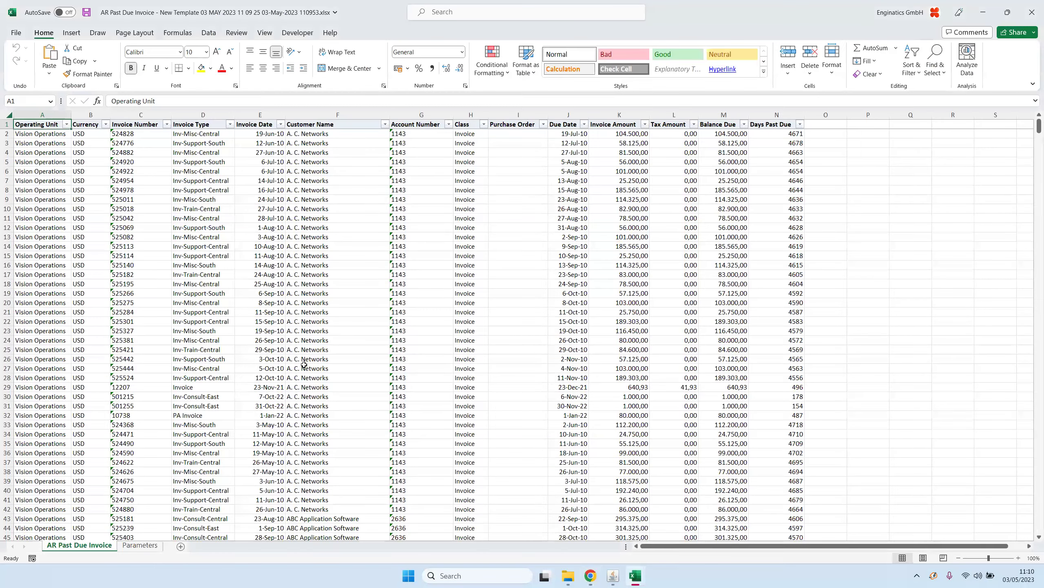
pyautogui.click(372, 348)
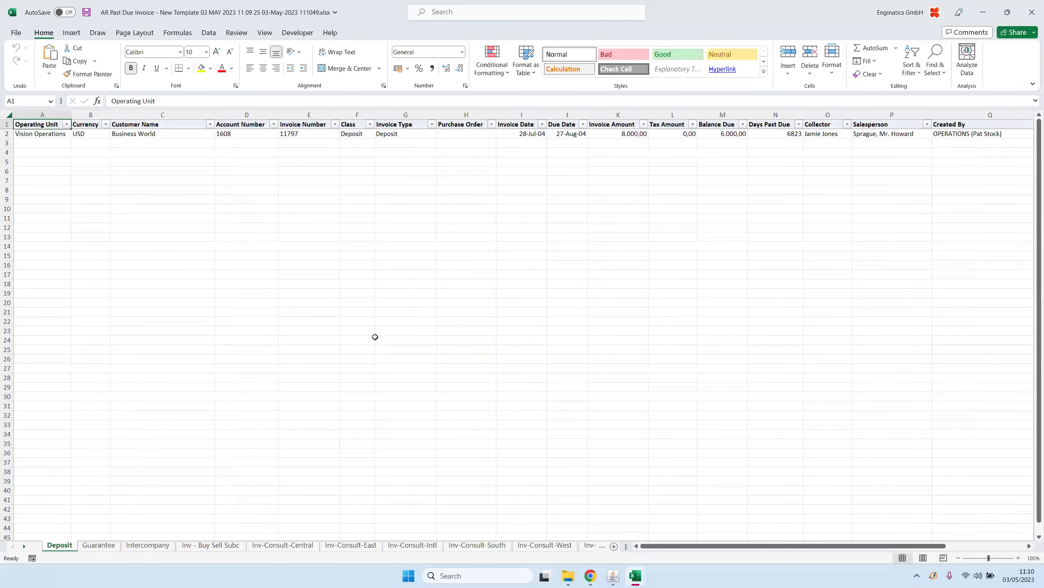
# - Examine the per-invoice-type sheets, checking the Invoice Type values on Inv-Consult-Central and Inv-Consult-East
pyautogui.click(163, 548)
pyautogui.hotkey('ctrl', 'pagedown')
pyautogui.hotkey('ctrl', 'pagedown')
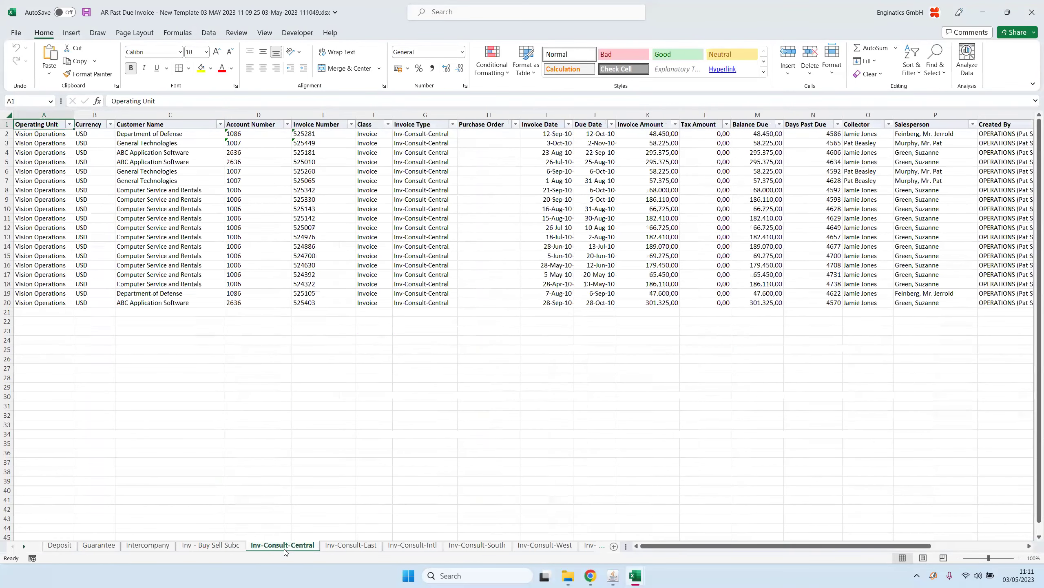
pyautogui.moveTo(422, 166); pyautogui.dragTo(428, 265)
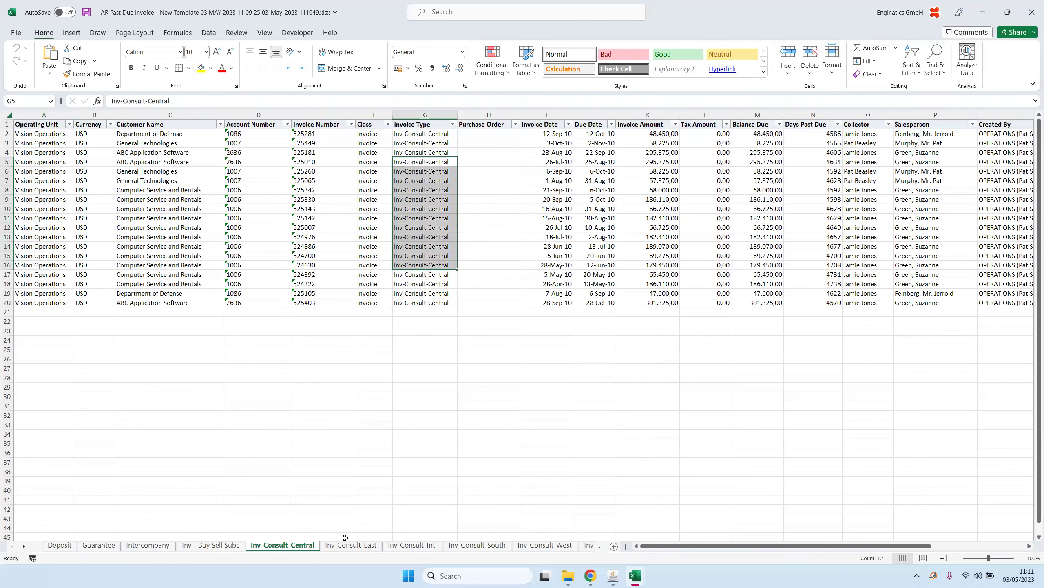
pyautogui.click(344, 552)
pyautogui.moveTo(428, 209); pyautogui.dragTo(426, 330)
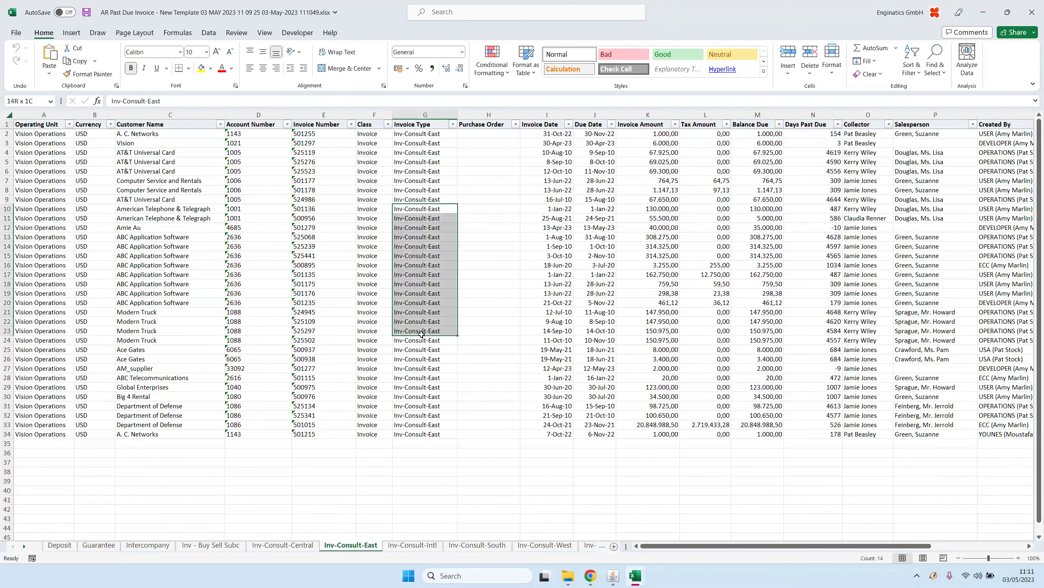
# - Switch back to Oracle Applications, add a second break on the Class column and rerun the report
pyautogui.click(616, 578)
pyautogui.click(675, 296)
pyautogui.click(56, 134)
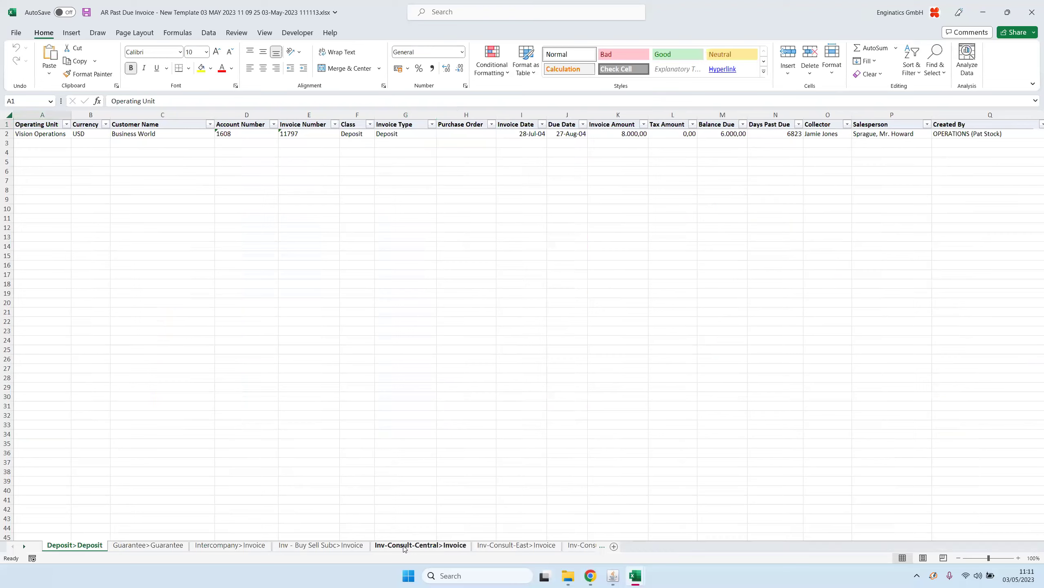
# - Check the invoice type and class values on the Inv-Consult-Central>Invoice sheet and open the Inv-Consult-East>Invoice sheet
pyautogui.click(405, 546)
pyautogui.click(419, 180)
pyautogui.moveTo(371, 173); pyautogui.dragTo(372, 200)
pyautogui.click(516, 545)
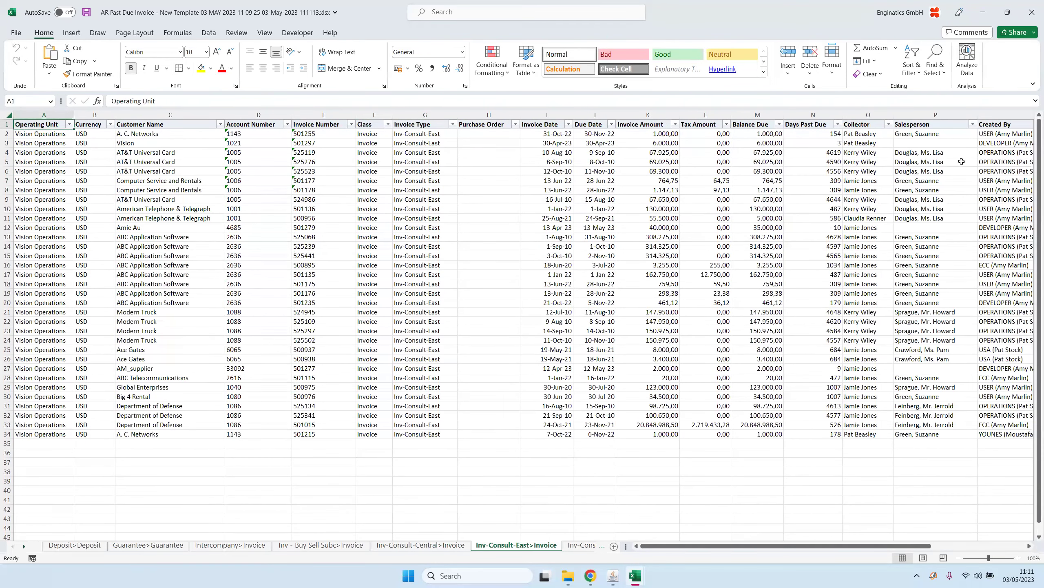
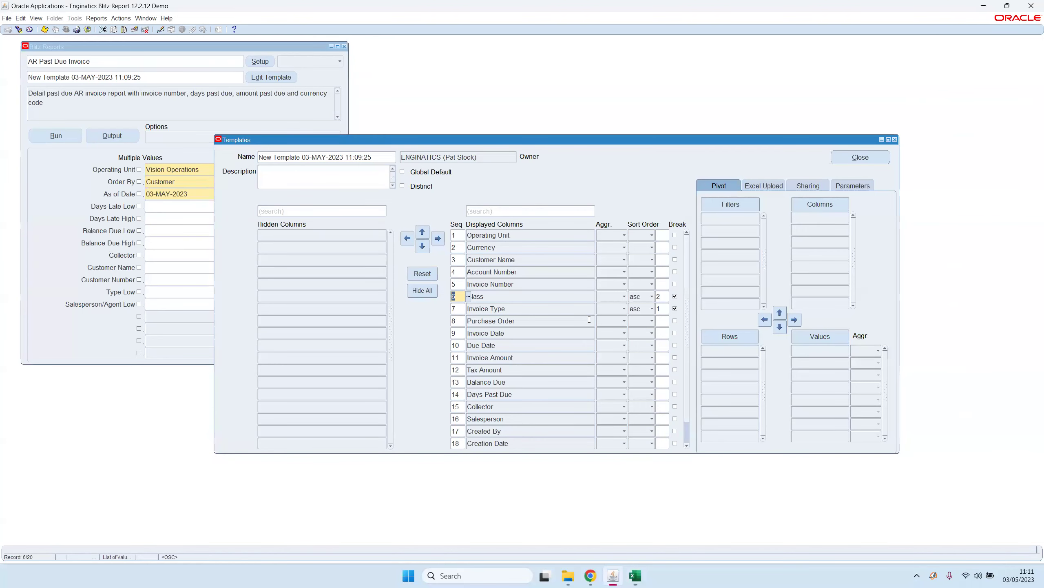
# - Reset the template's columns and add Class and Invoice Type as the pivot rows
pyautogui.click(424, 274)
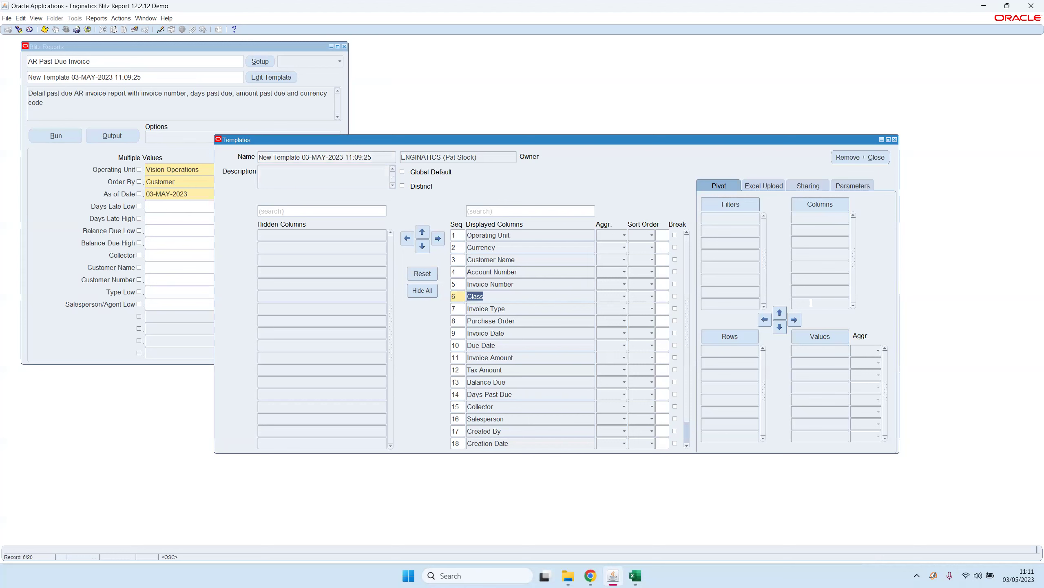
pyautogui.keyDown('shift'); pyautogui.click(487, 308); pyautogui.keyUp('shift')
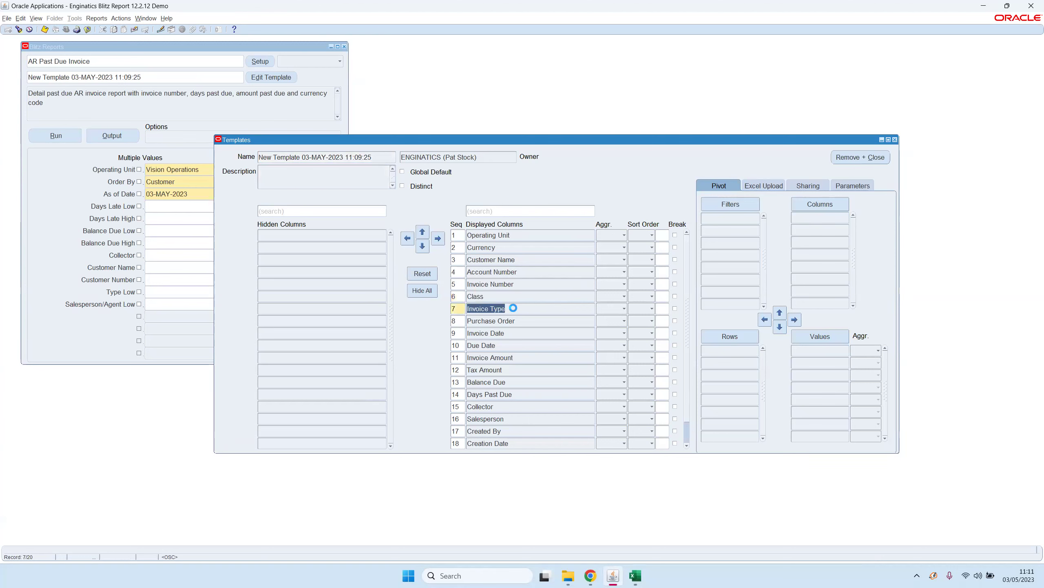
pyautogui.click(731, 336)
# - Filter the displayed columns by "amou" to add Invoice Amount and Tax Amount as pivot values, and clear the filter
pyautogui.click(515, 210)
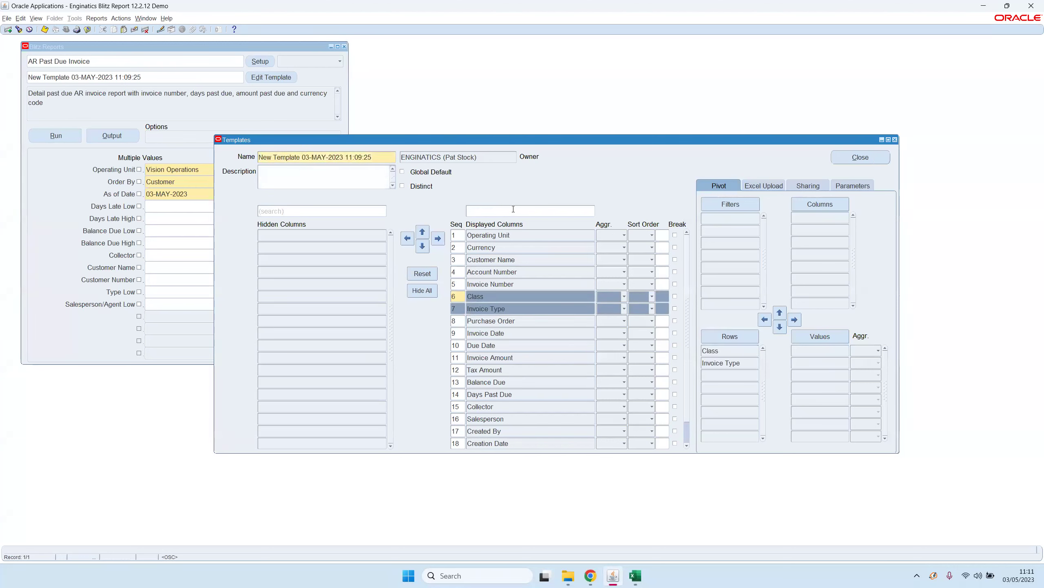
pyautogui.write('amou')
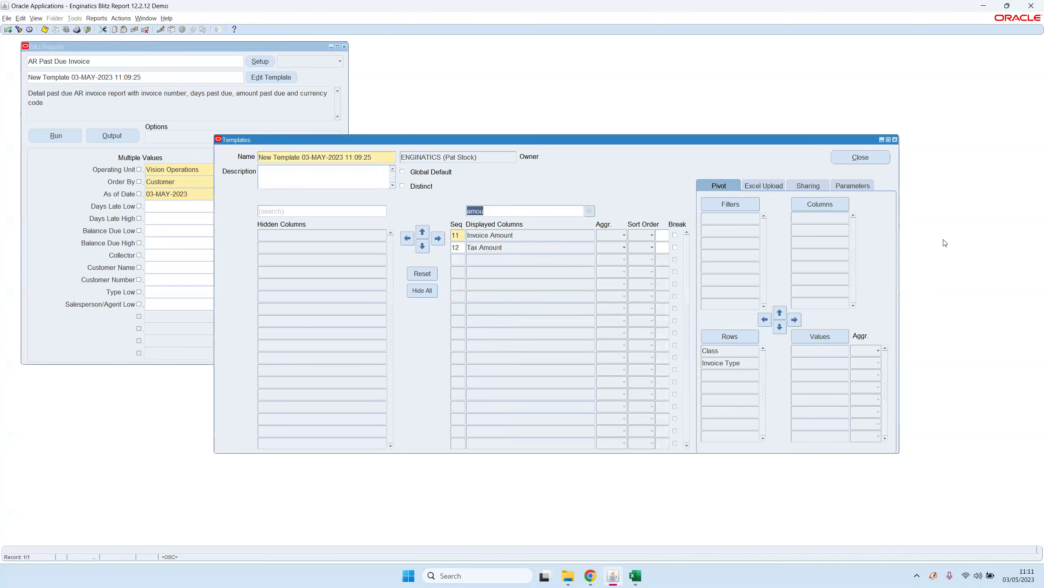
pyautogui.click(527, 234)
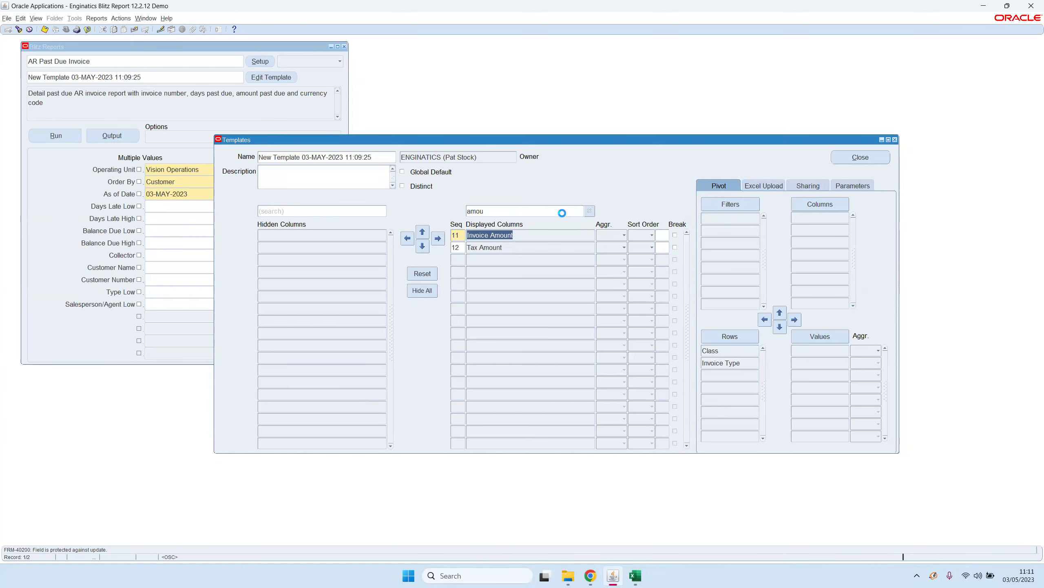
pyautogui.click(589, 210)
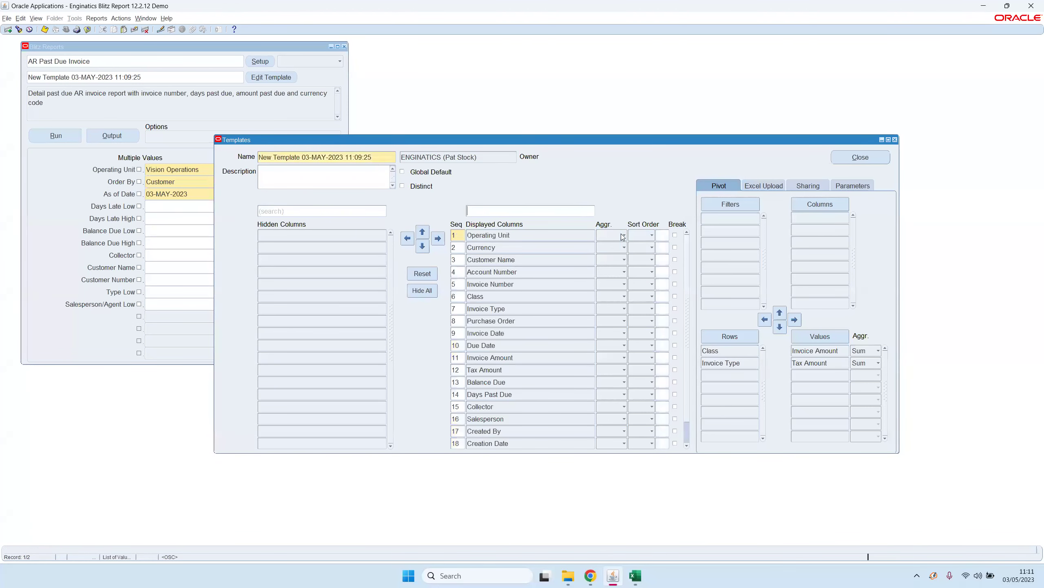
# - Add Currency as the pivot column and run the report to Excel
pyautogui.click(494, 246)
pyautogui.click(820, 203)
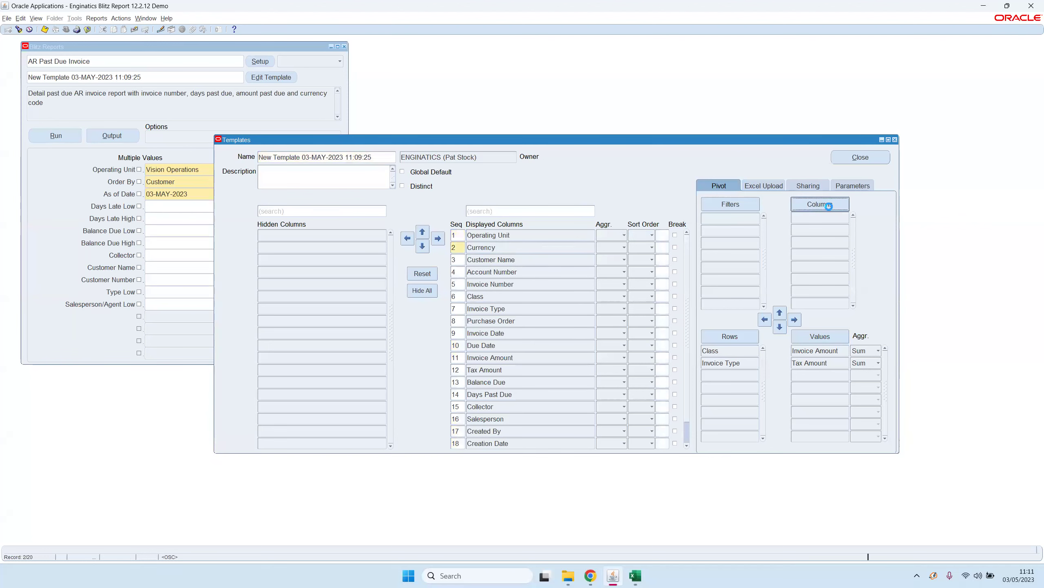
pyautogui.click(62, 133)
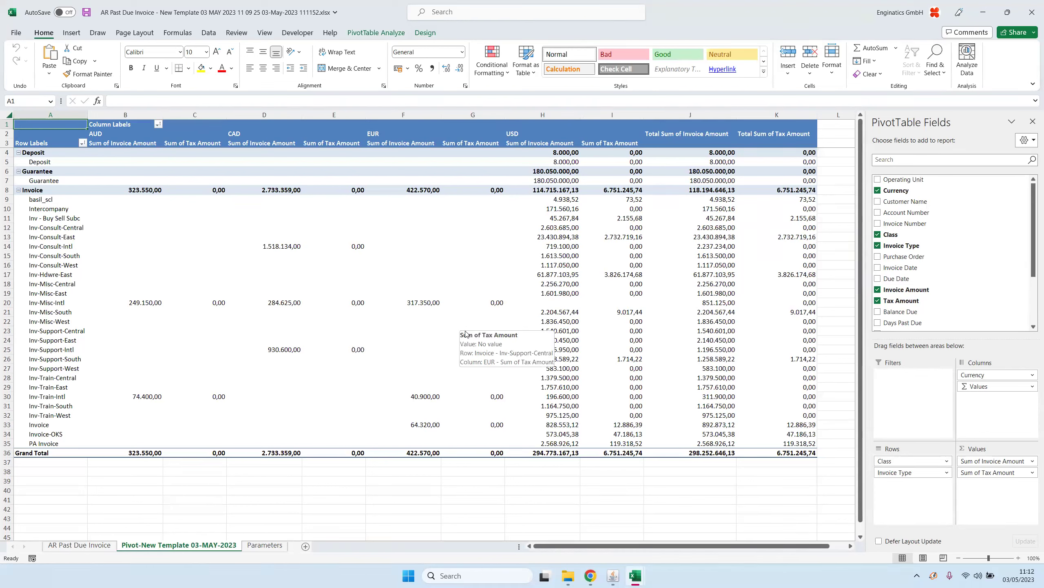
# - View the AR Past Due Invoice data sheet, switch to Oracle Applications and rename the template "Pivoting by class and invoice type"
pyautogui.click(91, 550)
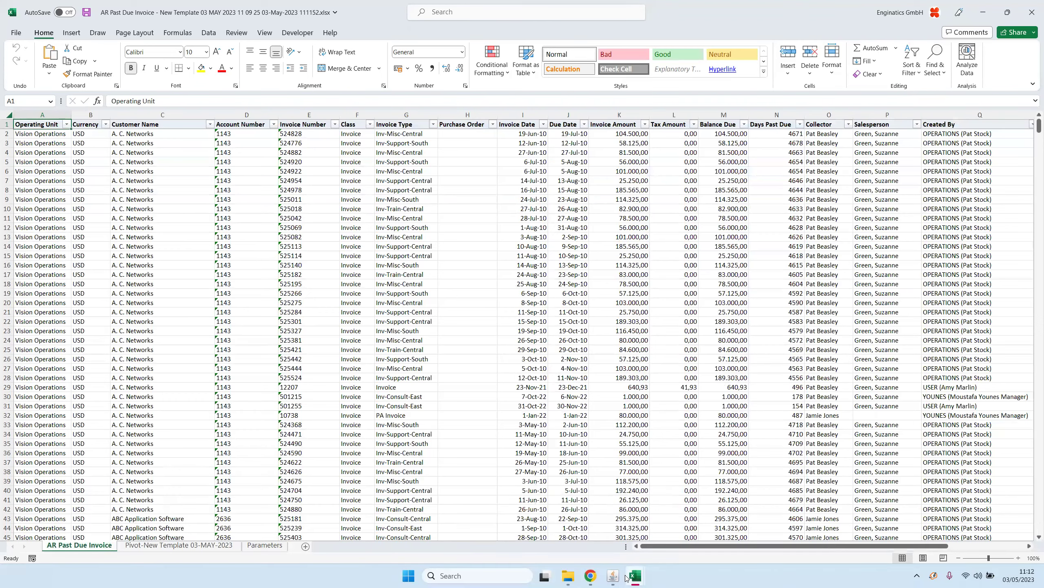
pyautogui.click(621, 578)
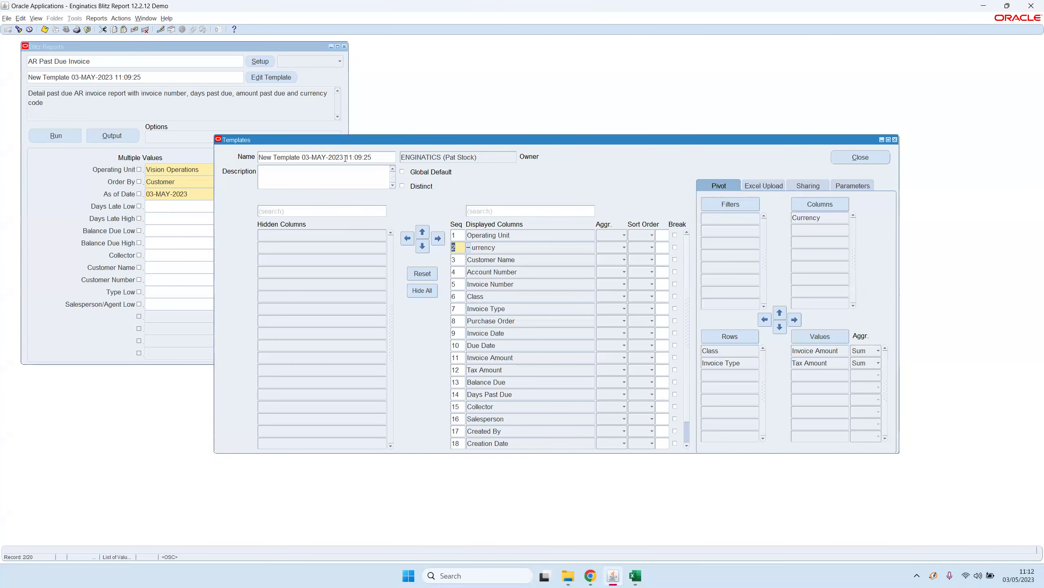
pyautogui.click(387, 158)
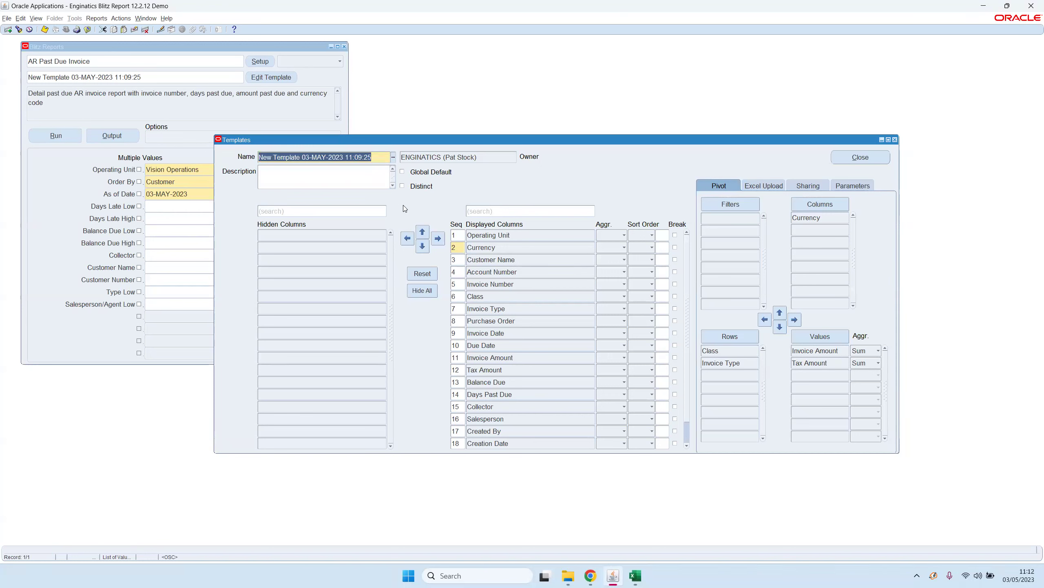
pyautogui.write('P')
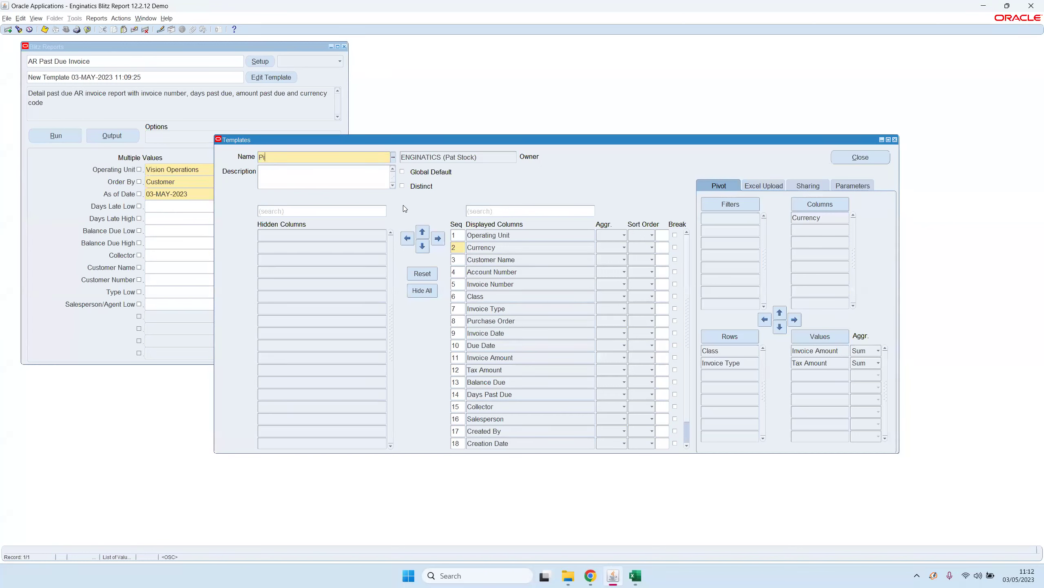
pyautogui.write('ivoting by class and invoice type')
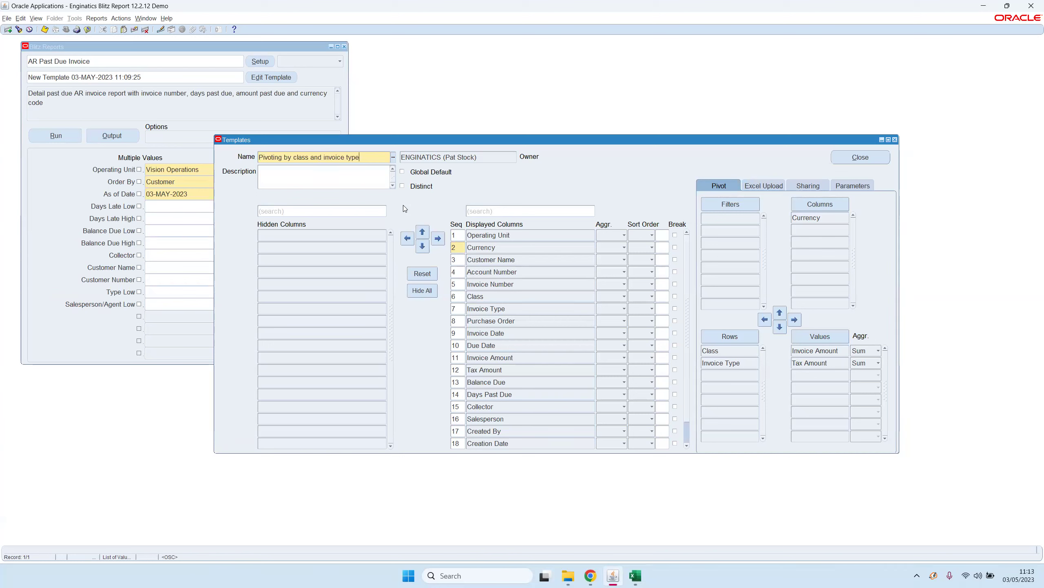
# - Share the template at Site level and close the template editor
pyautogui.click(813, 186)
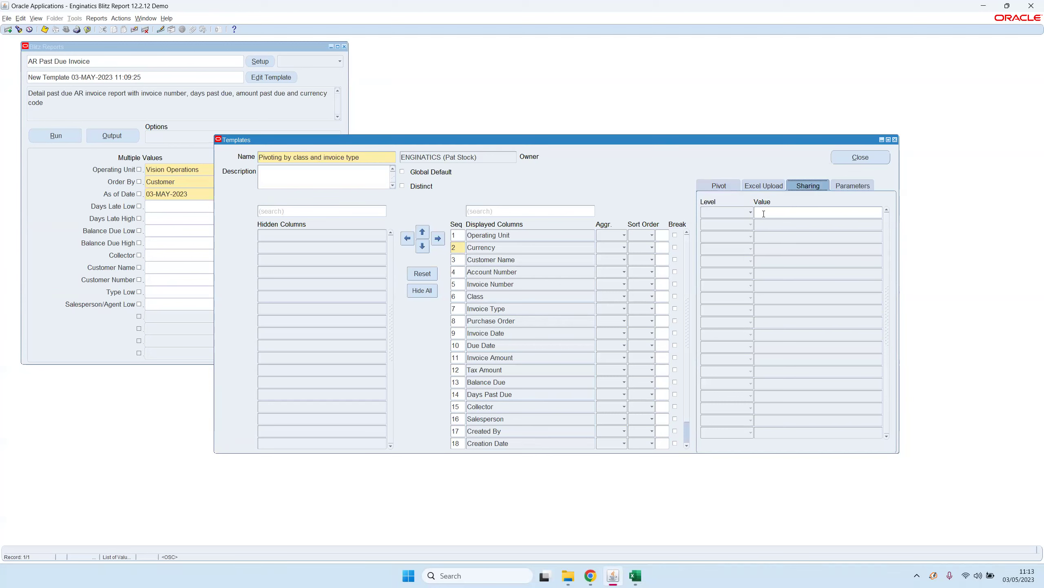
pyautogui.click(744, 216)
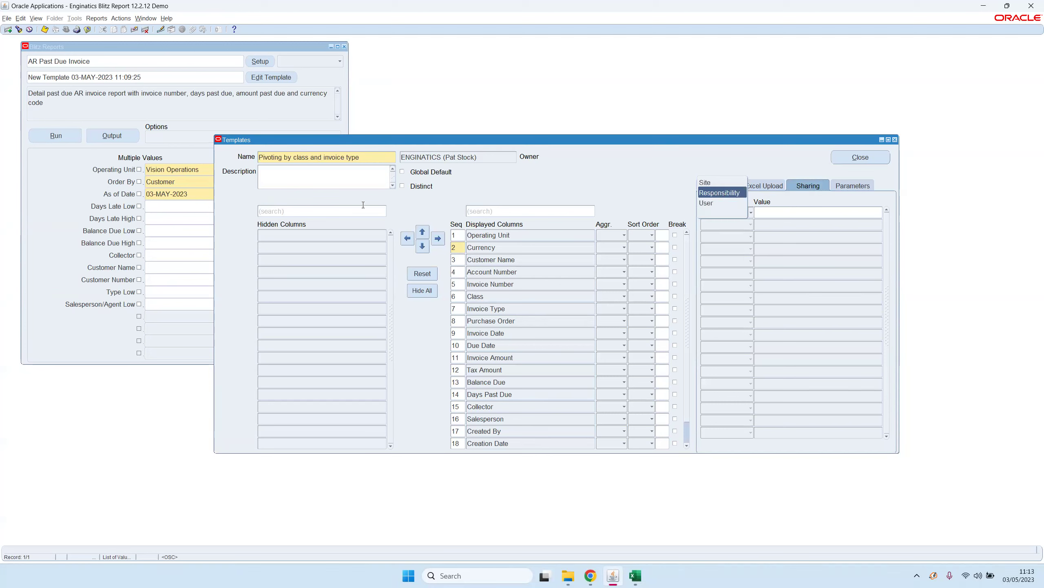
pyautogui.click(723, 182)
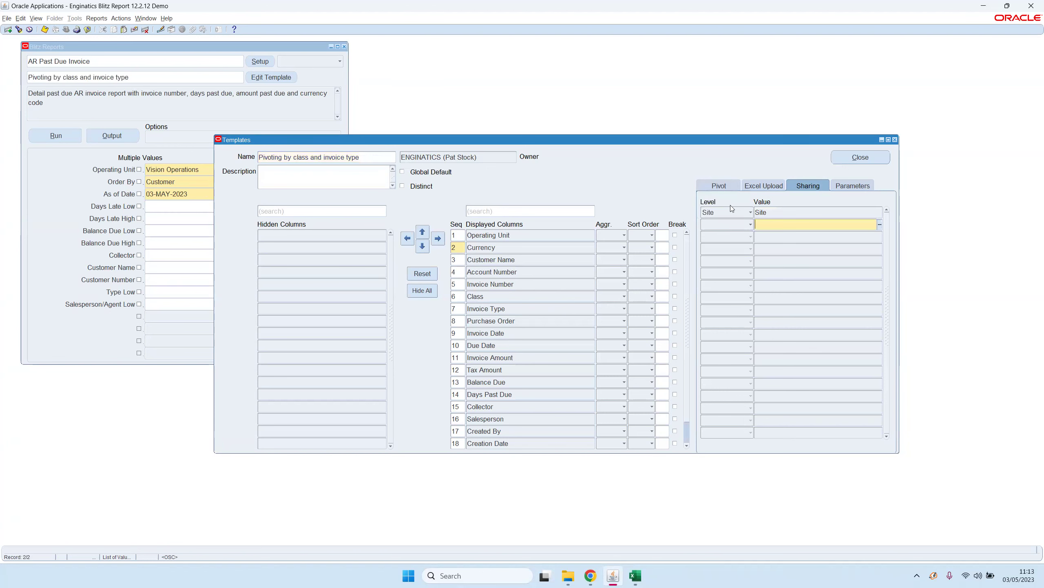
pyautogui.click(853, 156)
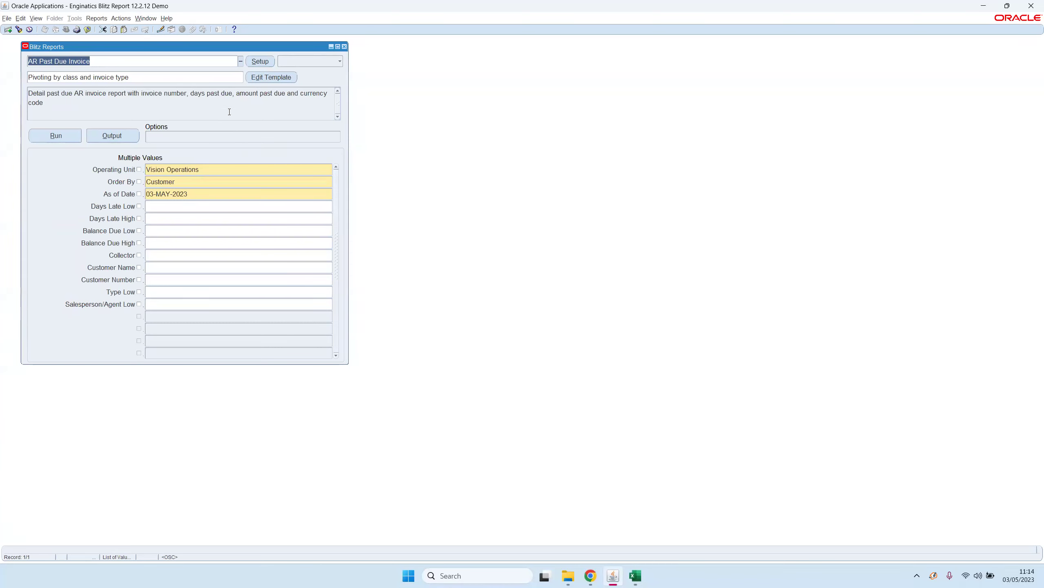
# - Open the setup of the AR Past Due Invoice report and read through its SQL query
pyautogui.click(263, 61)
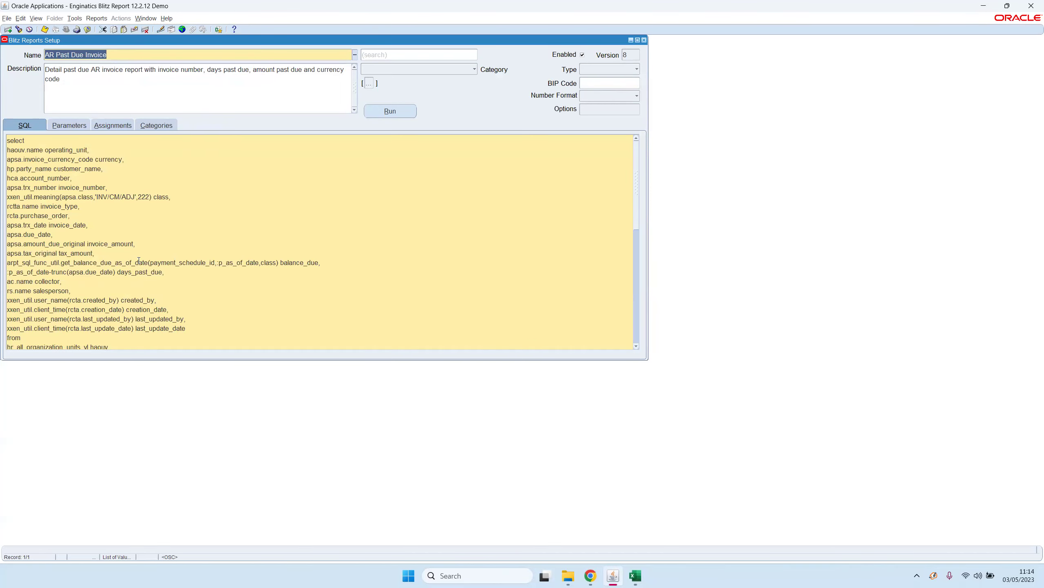
pyautogui.click(149, 227)
pyautogui.hotkey('ctrl', 'a')
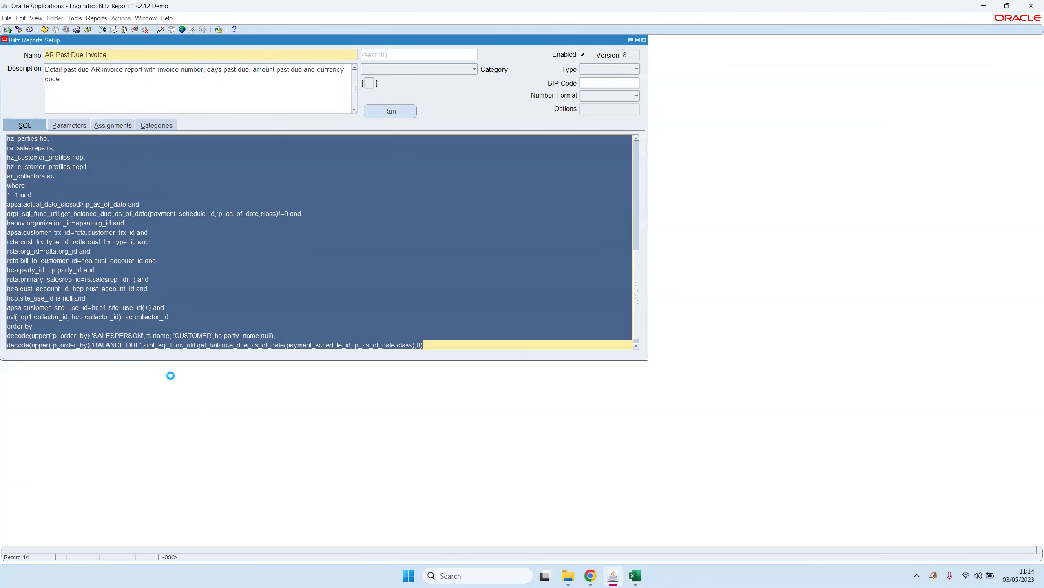
pyautogui.click(164, 255)
pyautogui.moveTo(123, 243); pyautogui.dragTo(77, 84)
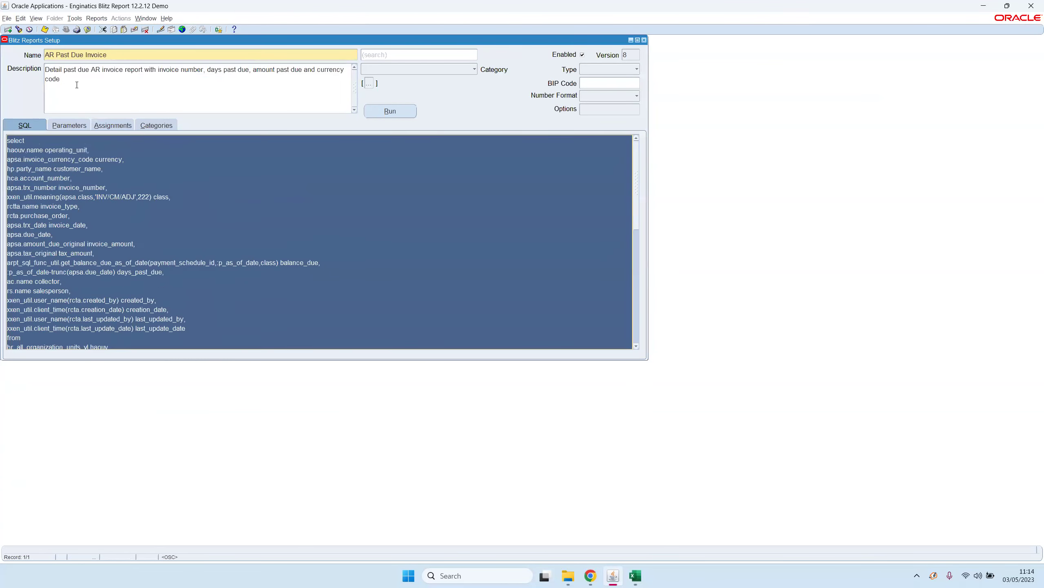
# - Review the AR Past Due Invoice report's parameters, assignments and categories
pyautogui.click(70, 125)
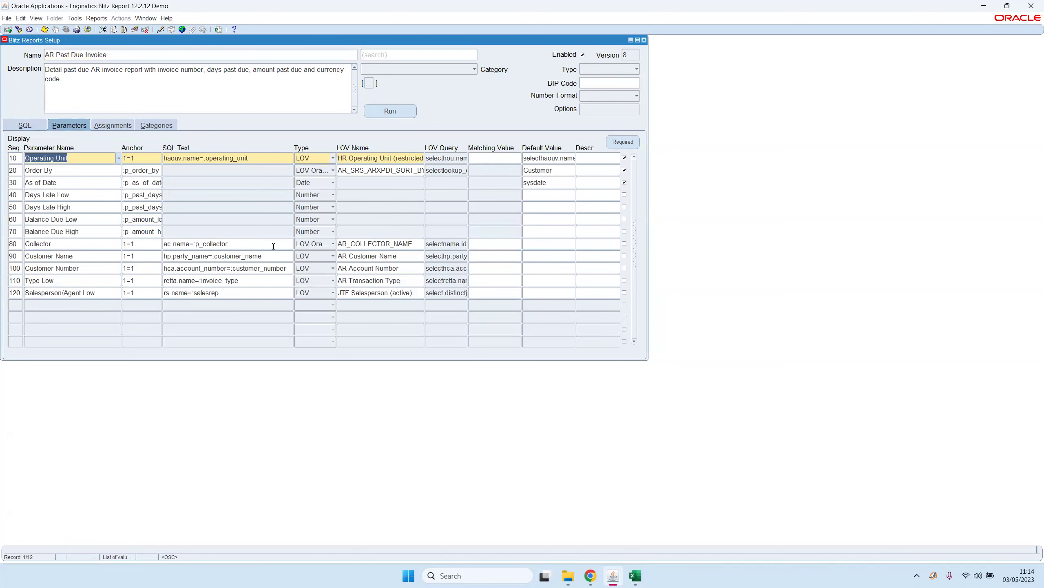
pyautogui.click(121, 126)
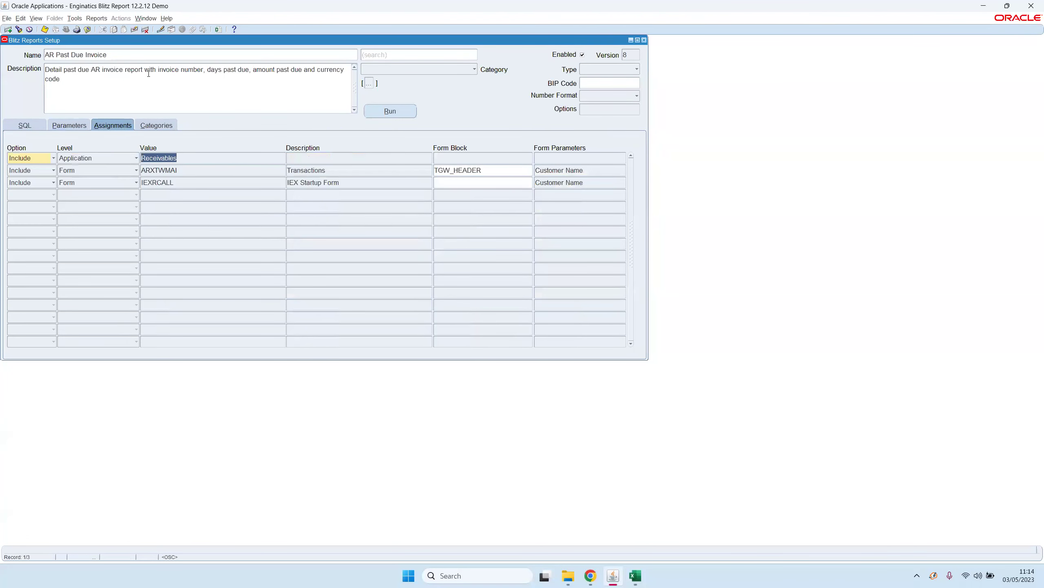
pyautogui.click(115, 54)
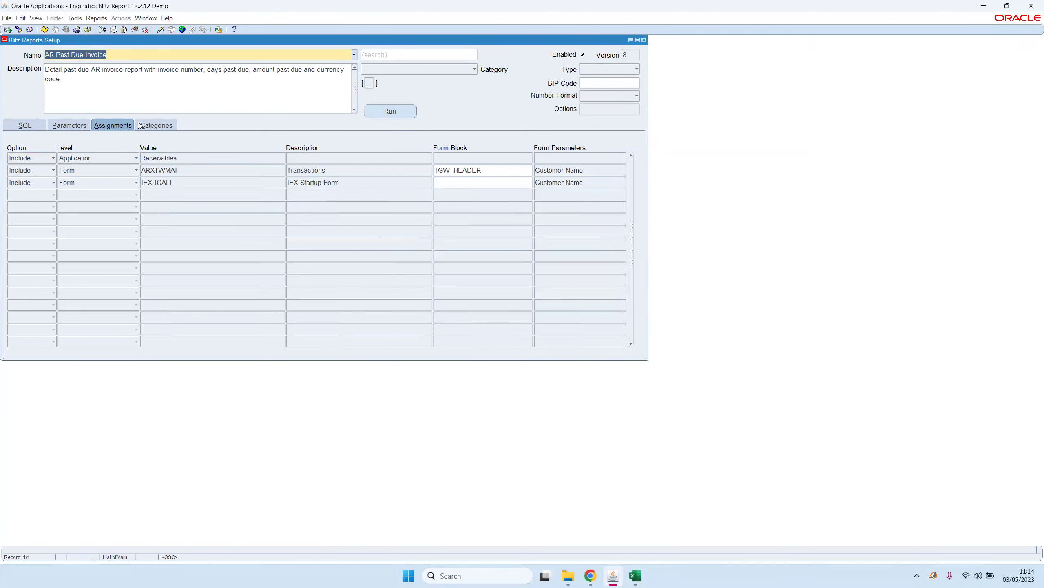
pyautogui.click(155, 125)
pyautogui.click(122, 126)
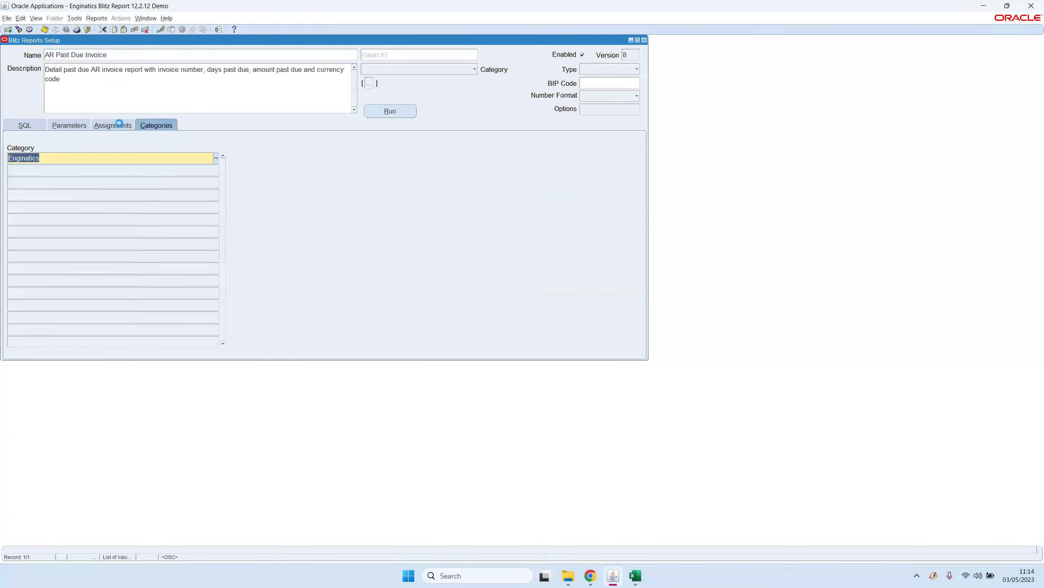
# - Create a new report record in the setup form and name it "AP test"
pyautogui.click(86, 54)
pyautogui.hotkey('ctrl', 'Down')
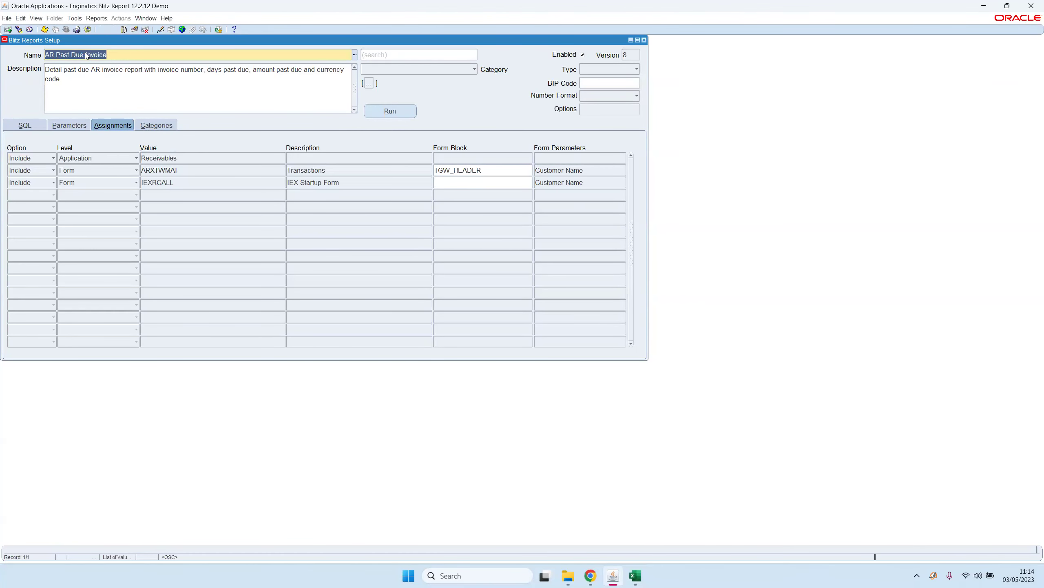
pyautogui.write('AP te')
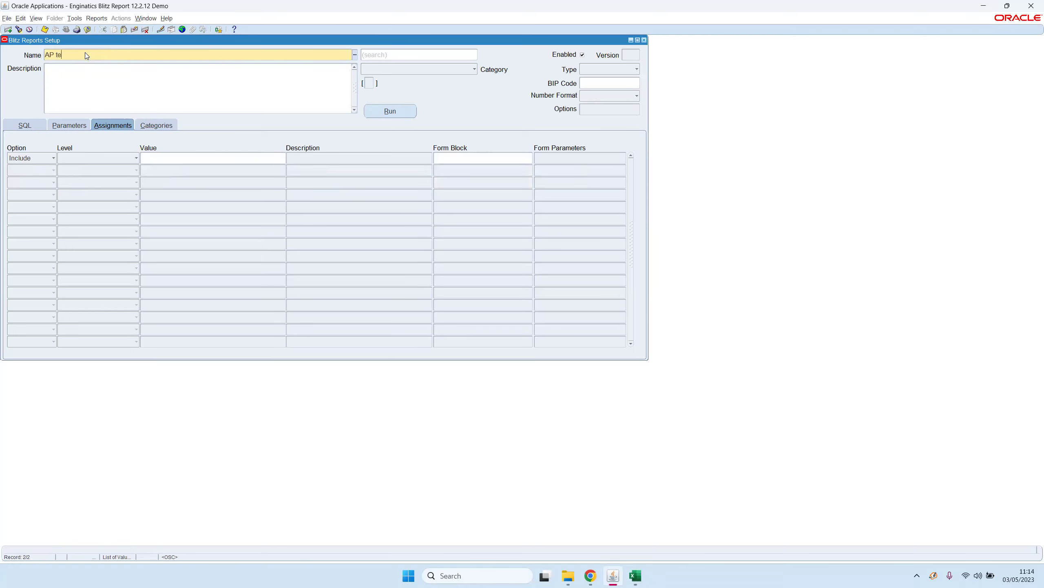
pyautogui.write('st')
pyautogui.press('Tab')
# - Enter the report's SQL as select * from ap_suppliers aps where 1=1, with each clause on its own line
pyautogui.write('selec')
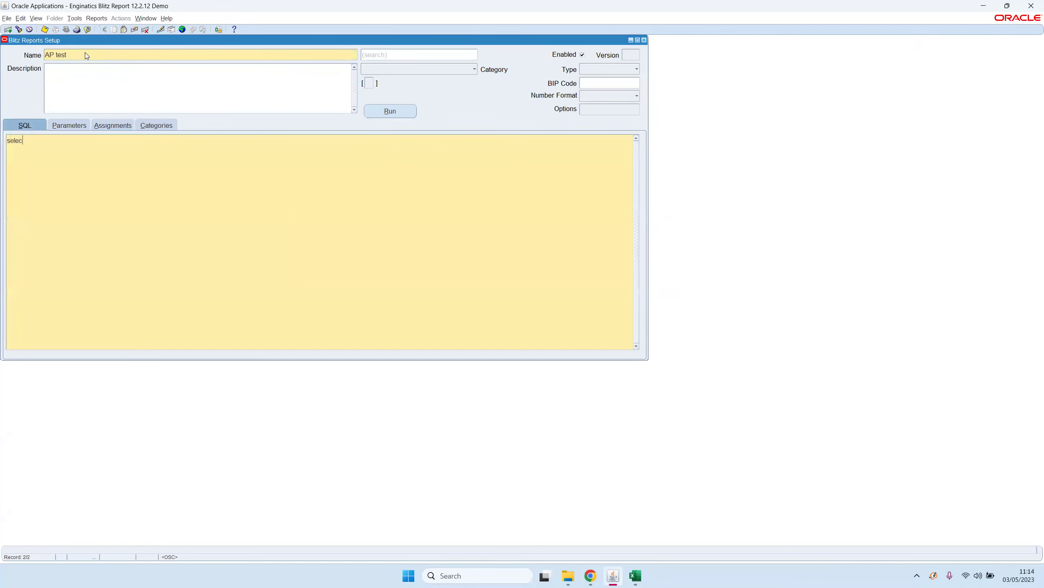
pyautogui.write('t')
pyautogui.press('Return')
pyautogui.write('*')
pyautogui.press('Return')
pyautogui.write('from')
pyautogui.press('Return')
pyautogui.write('ap_suppliers aps')
pyautogui.press('Return')
pyautogui.write('where')
pyautogui.press('Return')
pyautogui.write('1')
pyautogui.press('Return')
pyautogui.write('0')
pyautogui.press('BackSpace')
pyautogui.press('BackSpace')
pyautogui.write('=1')
# - Run the AP test report to Excel and move its run window aside
pyautogui.click(390, 111)
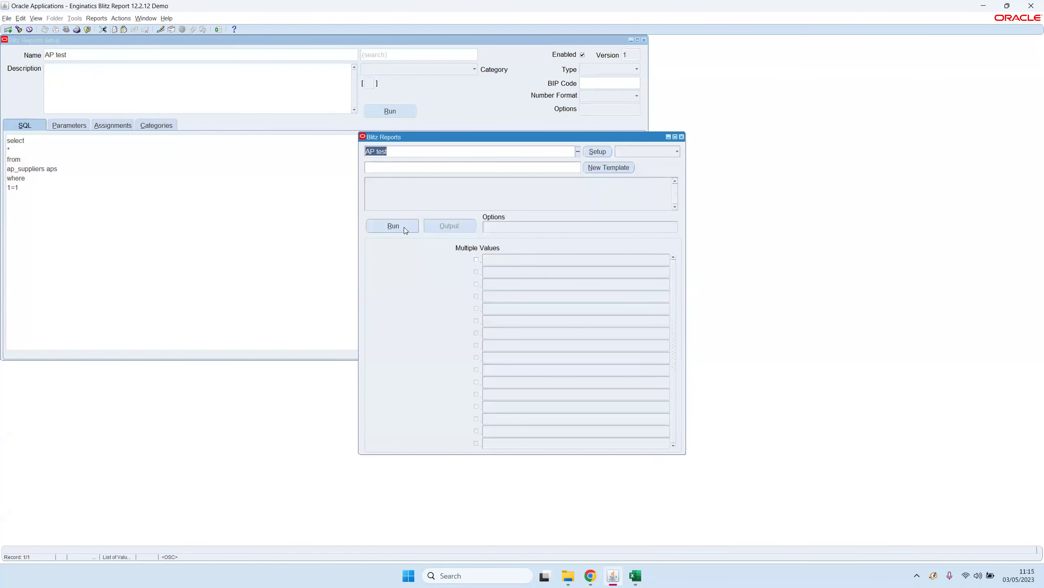
pyautogui.click(404, 229)
pyautogui.moveTo(423, 138); pyautogui.dragTo(192, 114)
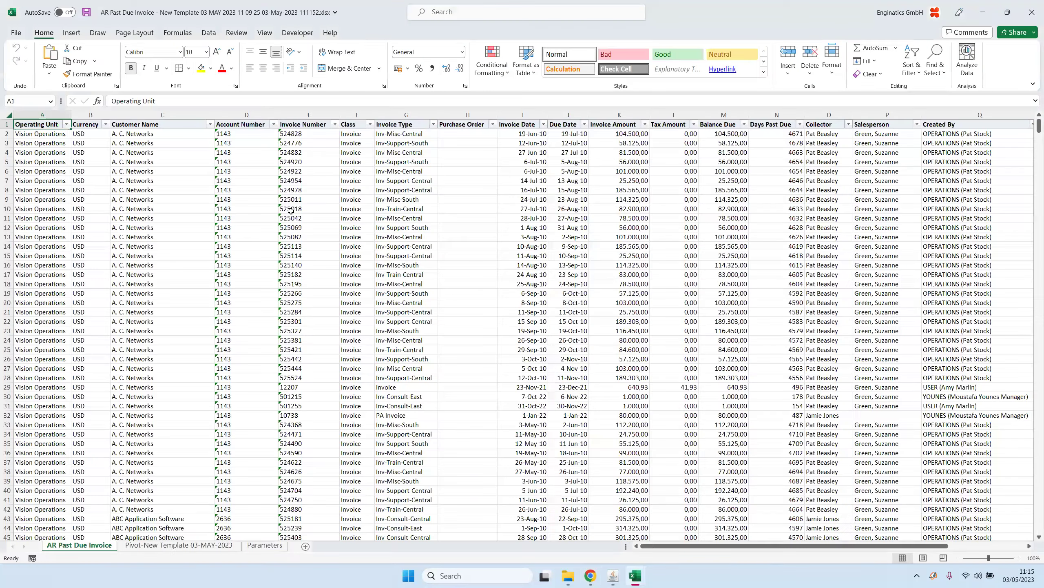
pyautogui.click(458, 242)
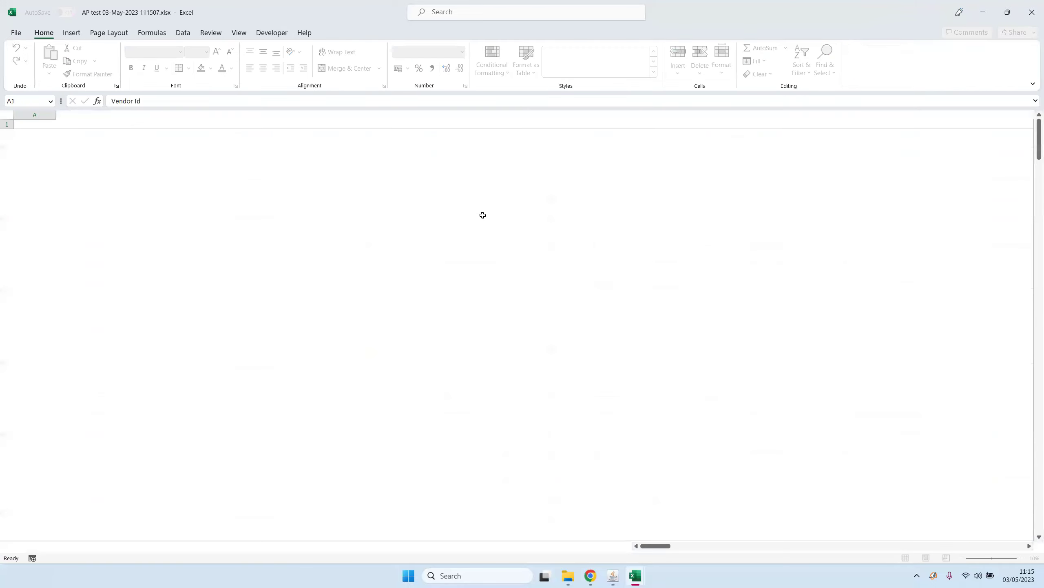
# - Look through the supplier rows and columns in the AP test Excel output, as far as the Attribute columns
pyautogui.click(394, 229)
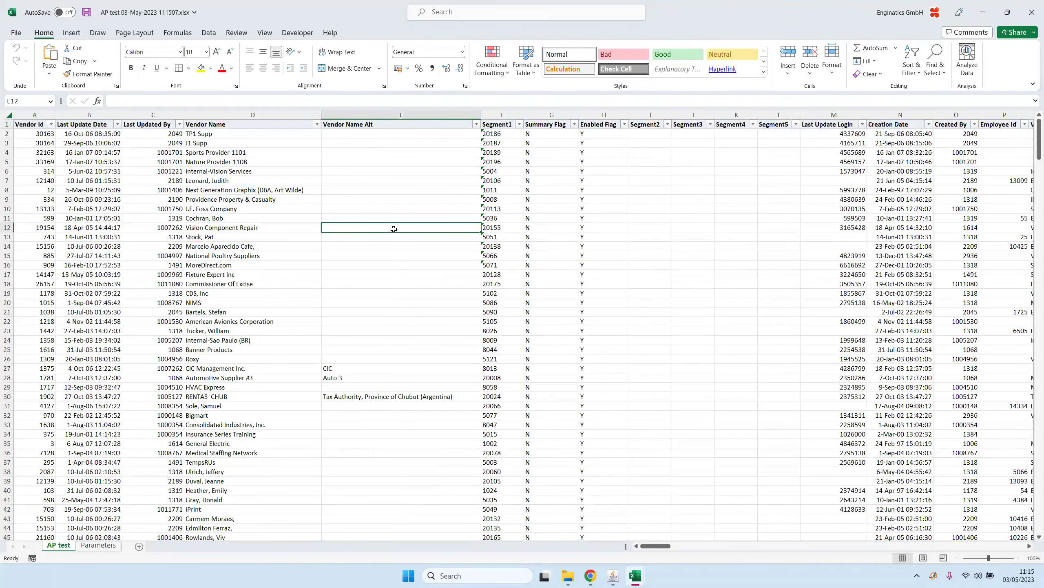
pyautogui.press('Down')
pyautogui.press('Down')
pyautogui.press('Right')
pyautogui.press('Right')
pyautogui.press('Right')
pyautogui.press('Right')
pyautogui.press('Right')
pyautogui.press('Right')
pyautogui.press('Right')
pyautogui.press('Right')
pyautogui.press('Right')
pyautogui.press('Right')
pyautogui.press('Right')
pyautogui.press('Right')
pyautogui.press('Right')
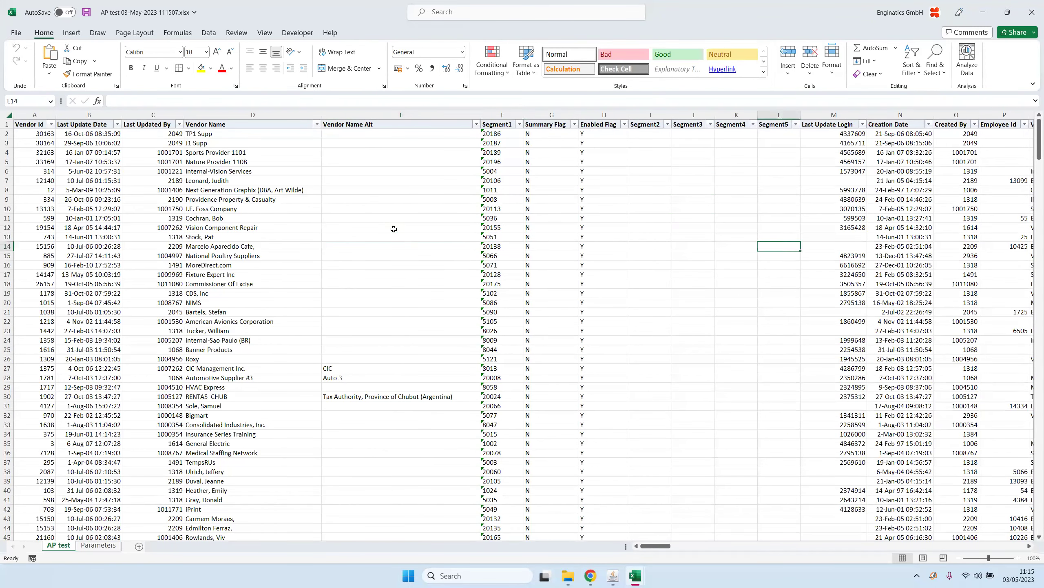
pyautogui.press('Right')
pyautogui.press('Right')
pyautogui.press('Right')
pyautogui.press('Right')
pyautogui.press('Right')
pyautogui.press('Right')
pyautogui.press('Right')
pyautogui.press('Right')
pyautogui.press('Right')
pyautogui.press('Right')
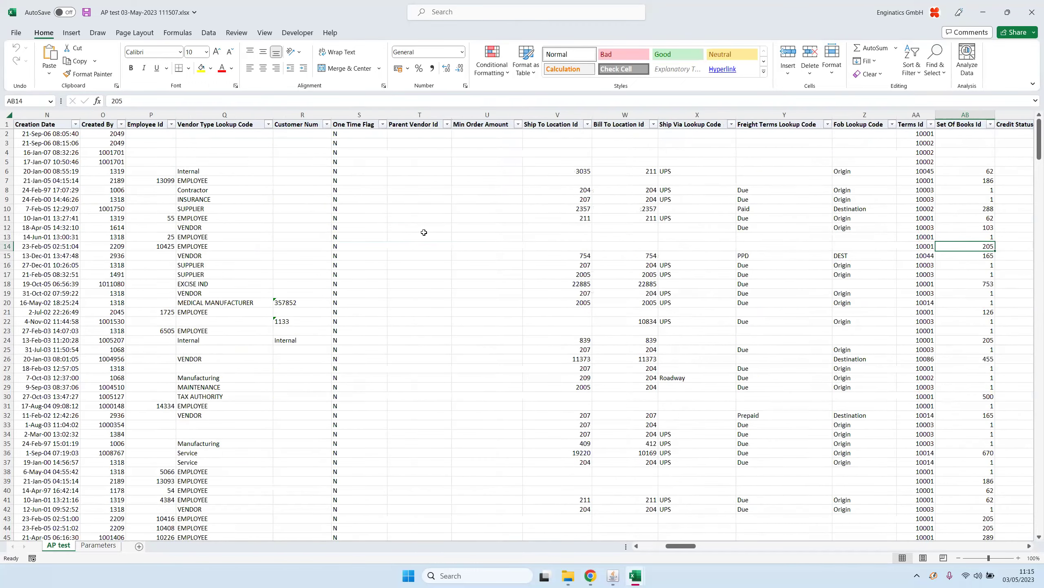
pyautogui.scroll(-4, 677, 523)
pyautogui.moveTo(685, 547); pyautogui.dragTo(847, 539)
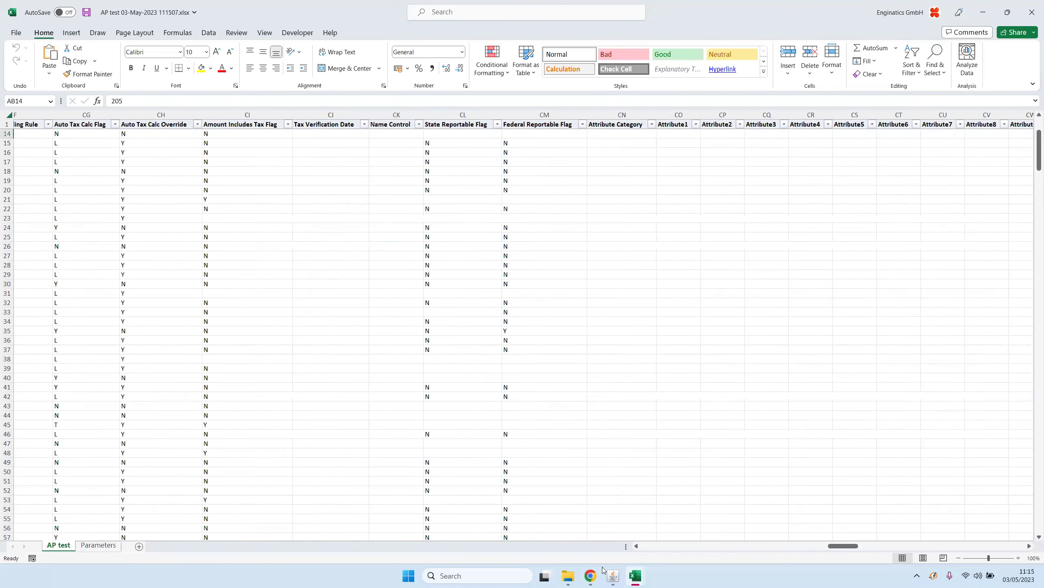
# - Switch to Oracle Applications and replace the * in the AP test query with aps.vendor_name
pyautogui.click(613, 578)
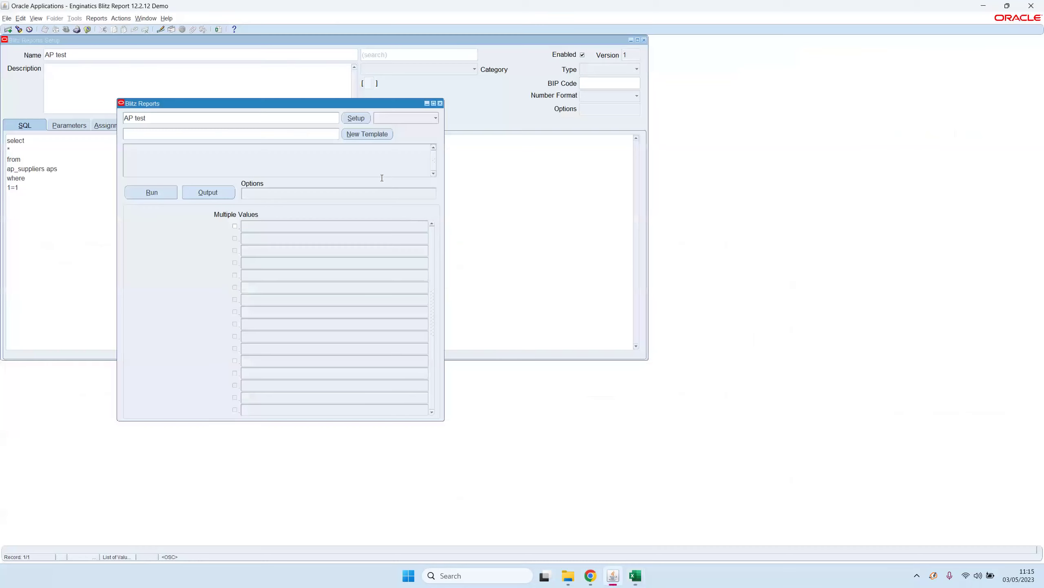
pyautogui.moveTo(58, 168); pyautogui.dragTo(7, 140)
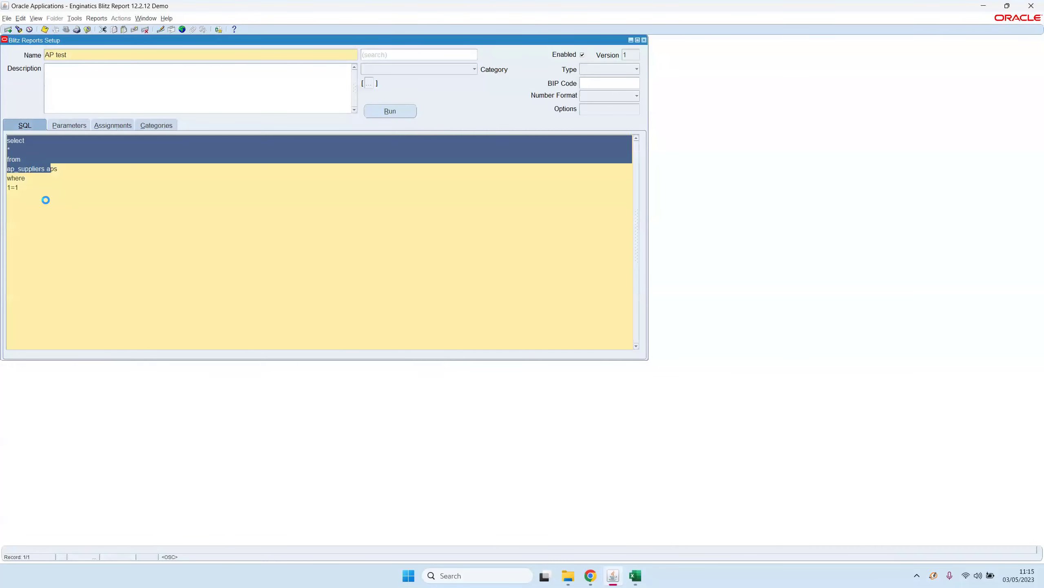
pyautogui.click(58, 169)
pyautogui.click(31, 151)
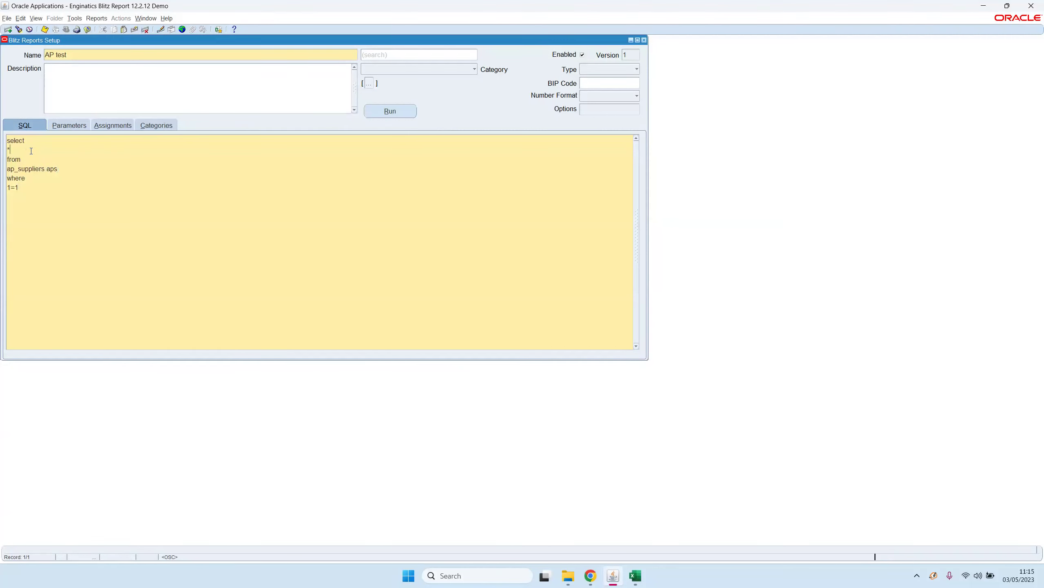
pyautogui.hotkey('shift', 'Home')
pyautogui.write('aps.vendor_name,')
pyautogui.press('Return')
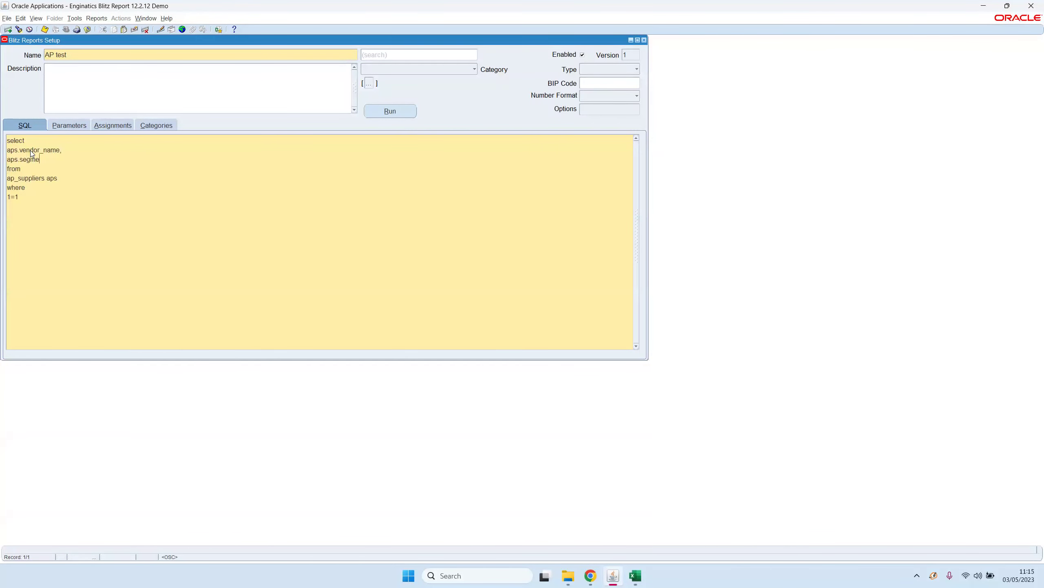
# - Add aps.segment1 to the select list with the alias vendor_number and begin another column line with the prefix aia
pyautogui.write('aps.segment1 vendor_number')
pyautogui.hotkey('shift', 'Left')
pyautogui.hotkey('shift', 'Left')
pyautogui.hotkey('shift', 'Left')
pyautogui.hotkey('shift', 'Left')
pyautogui.hotkey('shift', 'Left')
pyautogui.press('Left')
pyautogui.write(',')
pyautogui.press('Return')
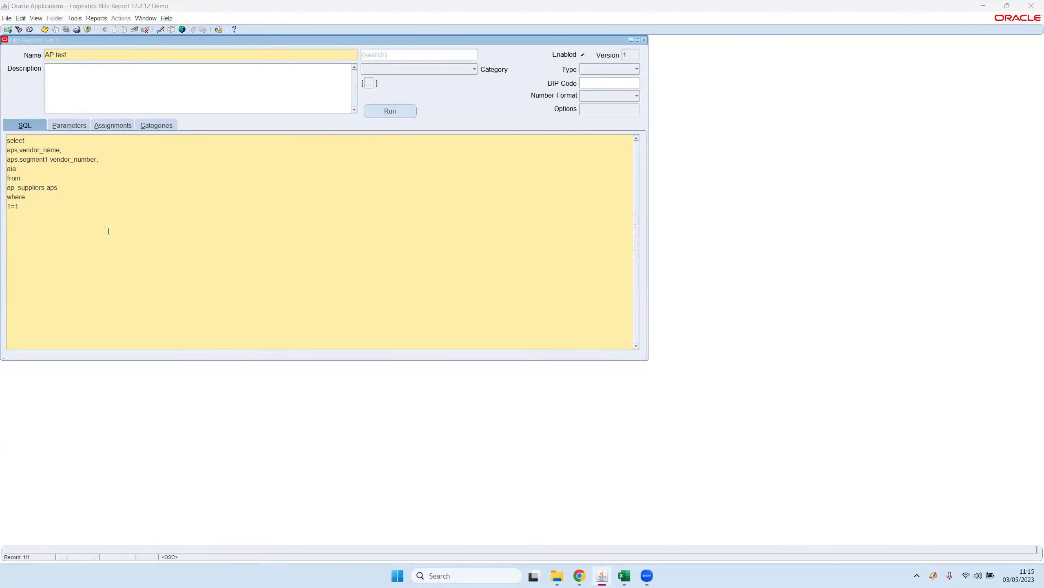
# - Add ap_invoices_all aia to the from clause and join it with the condition aps.vendor_id=aia.vendor_id
pyautogui.click(69, 187)
pyautogui.write(',')
pyautogui.press('Return')
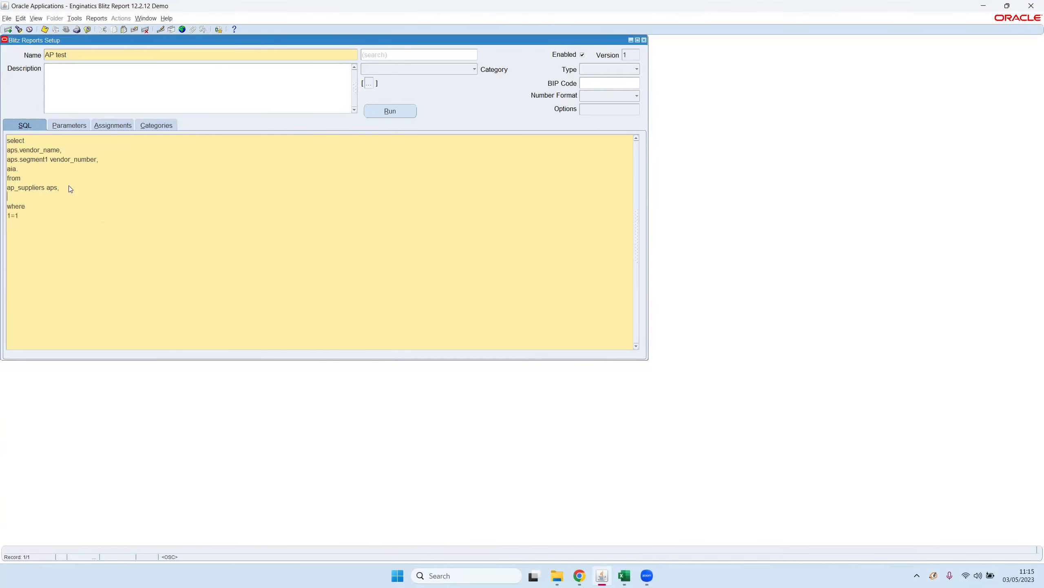
pyautogui.write('ap_invoices_all ai and')
pyautogui.press('Return')
pyautogui.write('aps.vendor_id=aia.vendor')
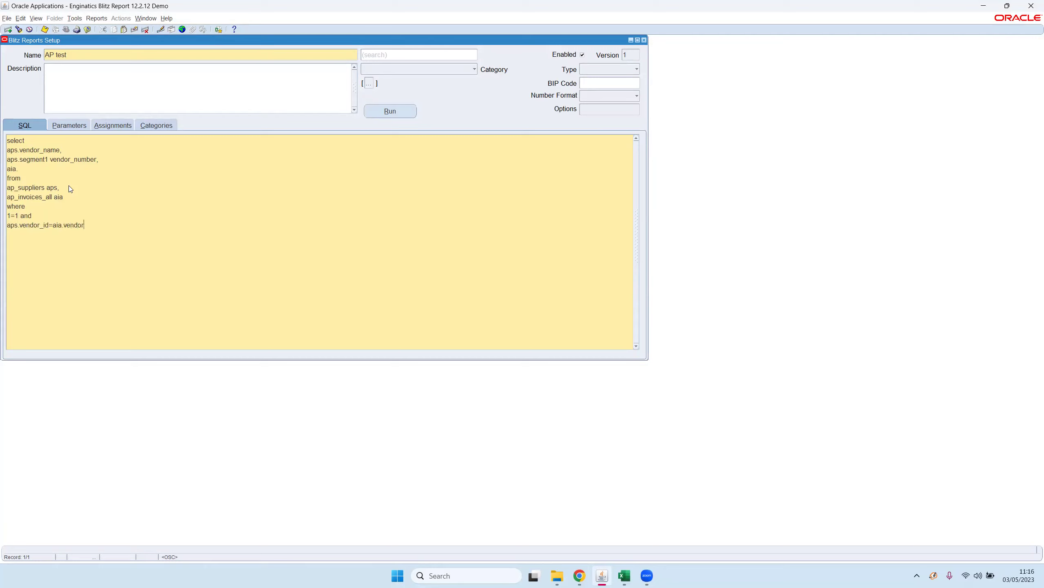
pyautogui.write('_id')
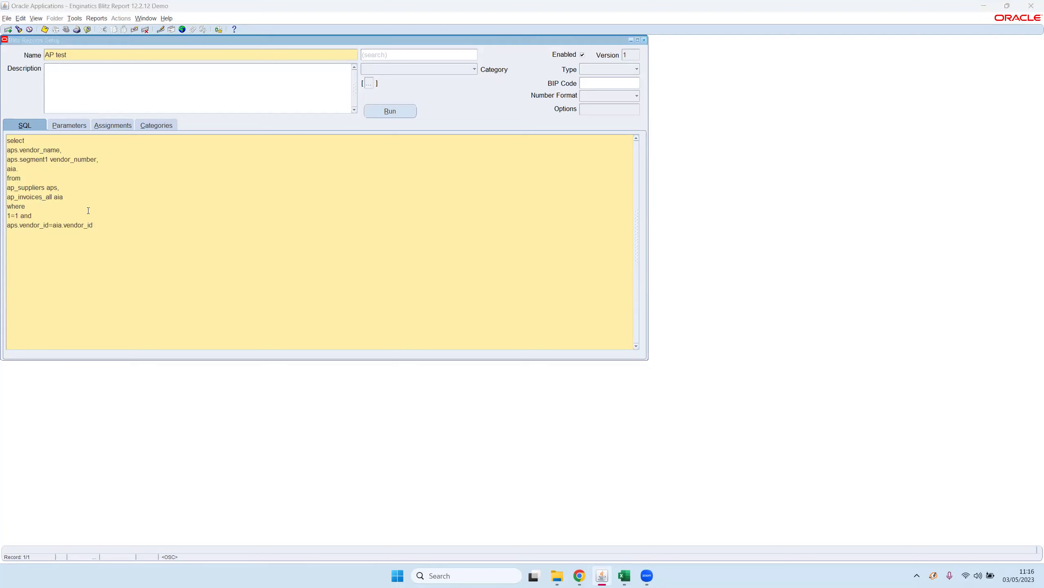
pyautogui.click(109, 220)
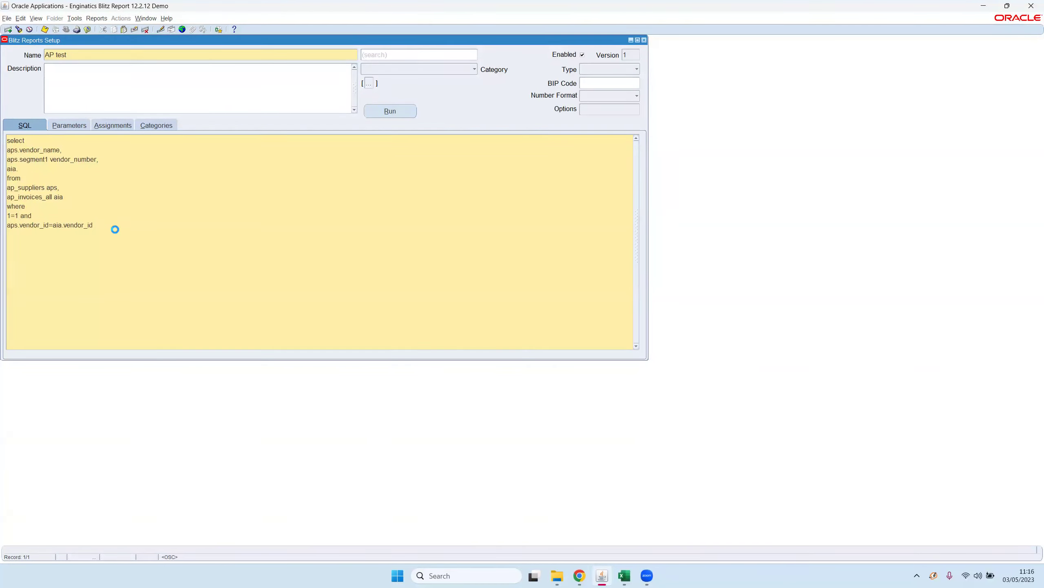
# - Add a Supplier parameter to the AP test report by copying it from AP Cash Requirement, found with sup%
pyautogui.click(116, 230)
pyautogui.moveTo(7, 159); pyautogui.dragTo(170, 273)
pyautogui.click(170, 273)
pyautogui.click(43, 171)
pyautogui.moveTo(72, 194); pyautogui.dragTo(7, 184)
pyautogui.click(68, 126)
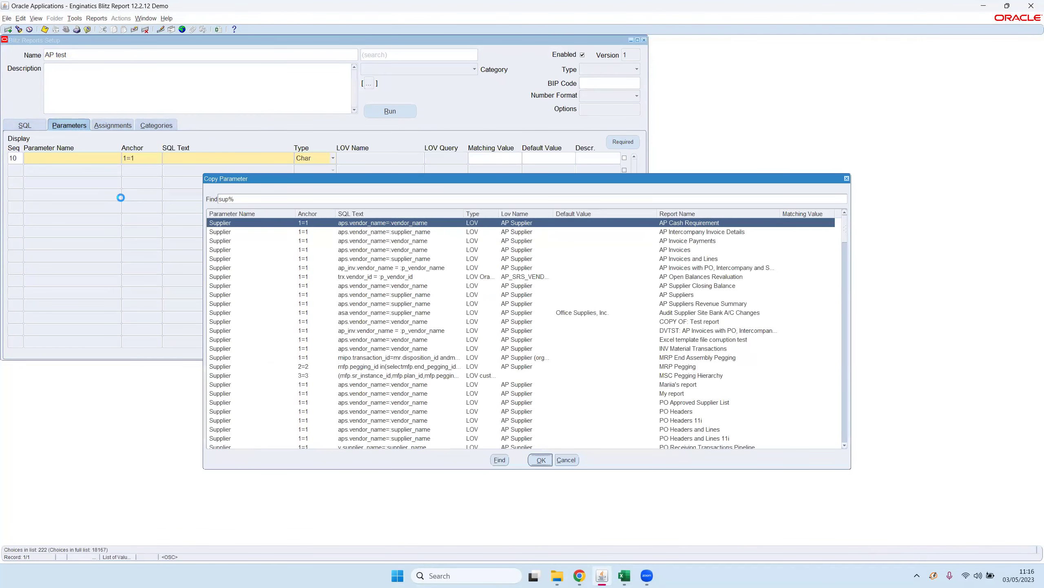
pyautogui.press('Return')
# - Add Invoice Date From as the second report parameter by copying an existing definition found with invoic%
pyautogui.click(111, 170)
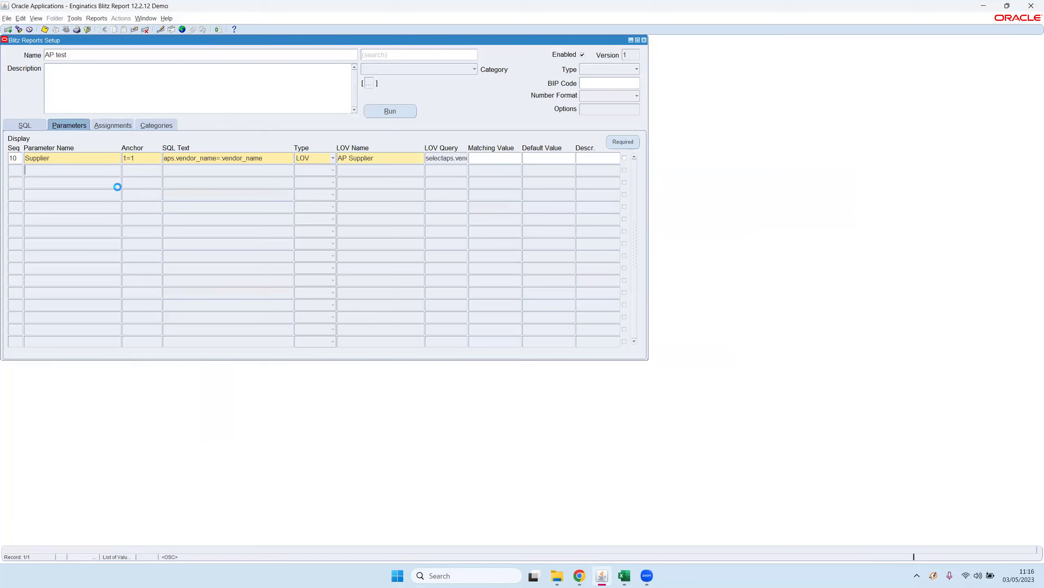
pyautogui.write('invoic%')
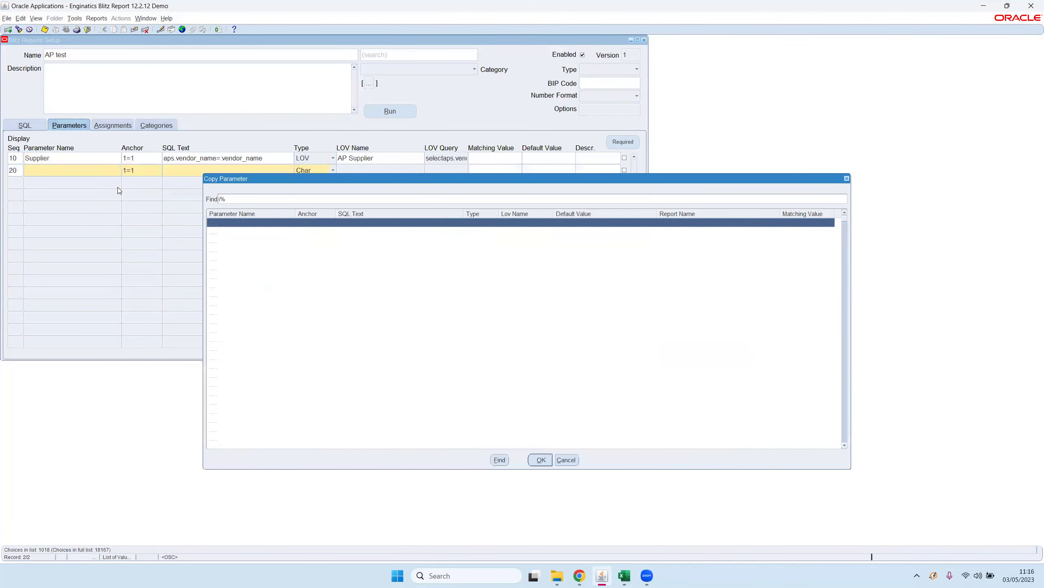
pyautogui.press('Return')
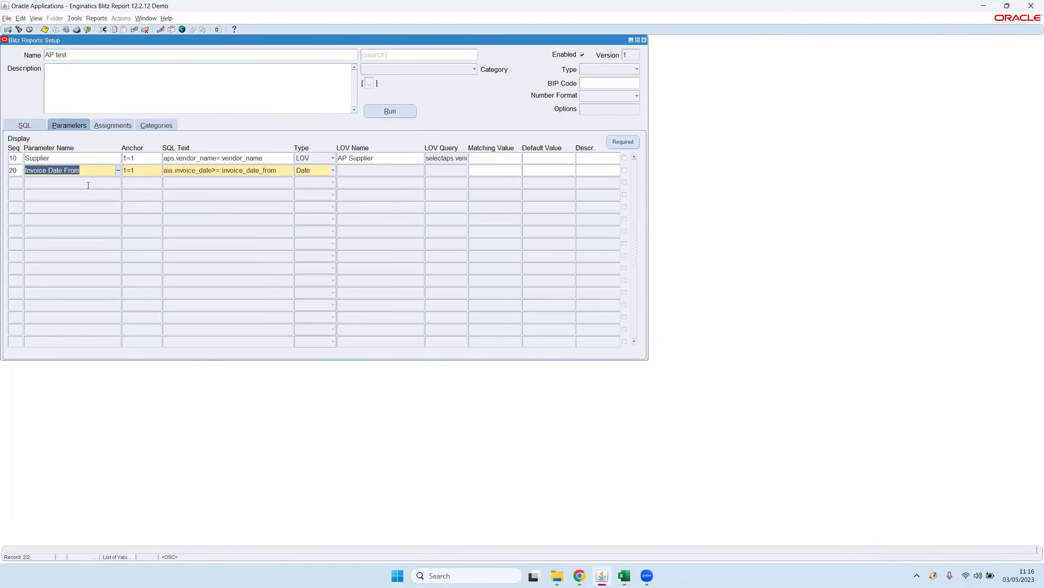
# - Add Invoice Date To as the third parameter by copying it from AP Intercompany Invoice Details, and check its SQL text
pyautogui.click(83, 184)
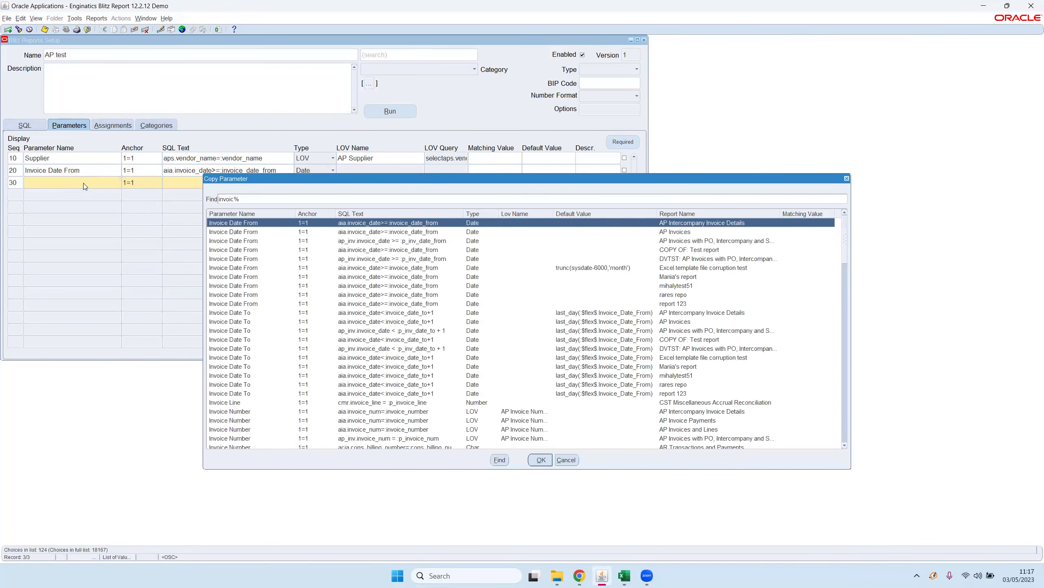
pyautogui.press('Down')
pyautogui.press('Down')
pyautogui.press('Down')
pyautogui.press('Down')
pyautogui.press('Down')
pyautogui.press('Down')
pyautogui.press('Down')
pyautogui.press('Down')
pyautogui.press('Down')
pyautogui.press('Down')
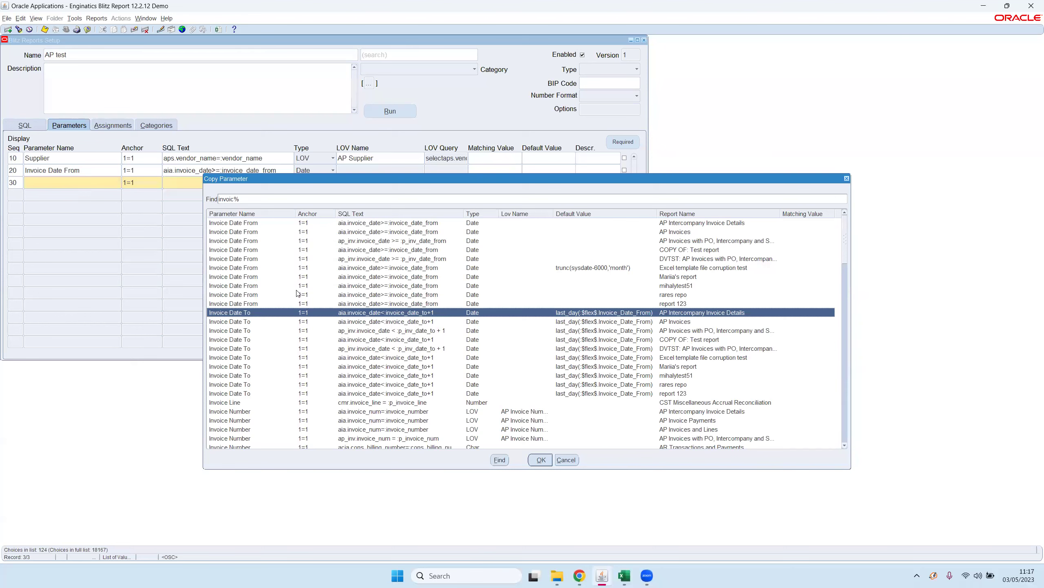
pyautogui.doubleClick(233, 313)
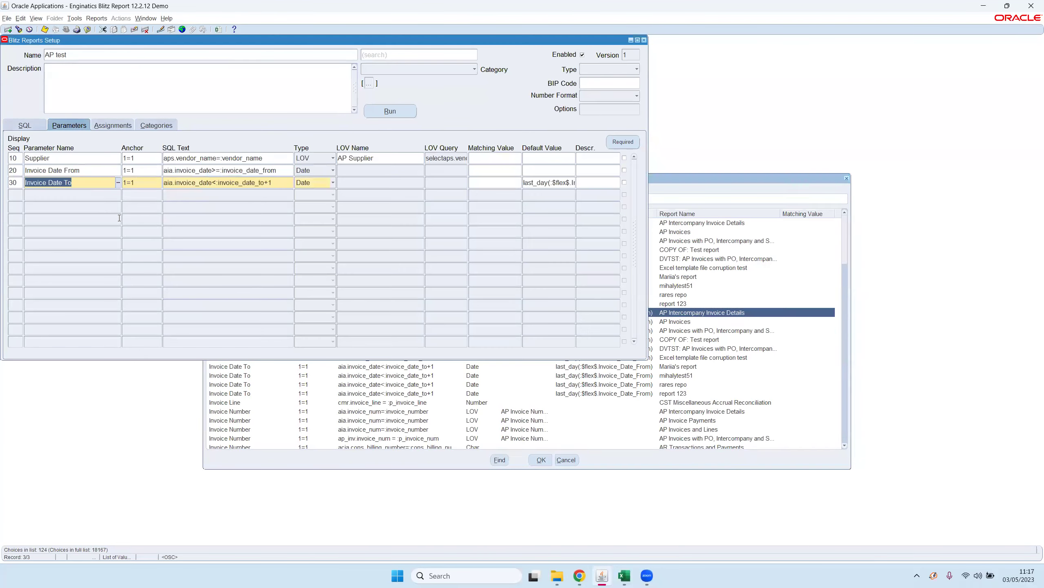
pyautogui.click(274, 182)
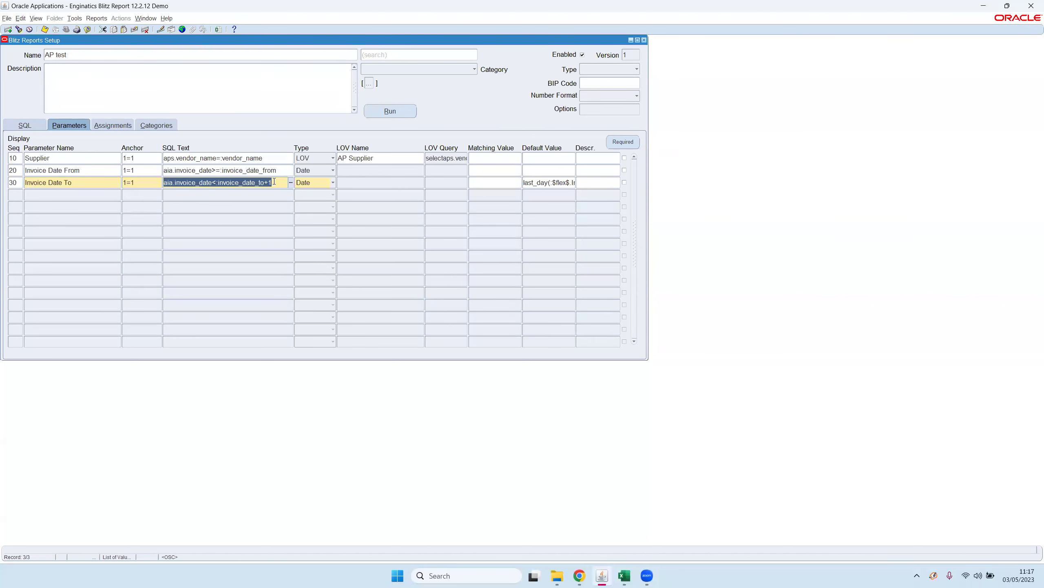
# - Run the AP test report with Invoice Date From set to 01-JAN-2005 and the default Invoice Date To
pyautogui.click(390, 110)
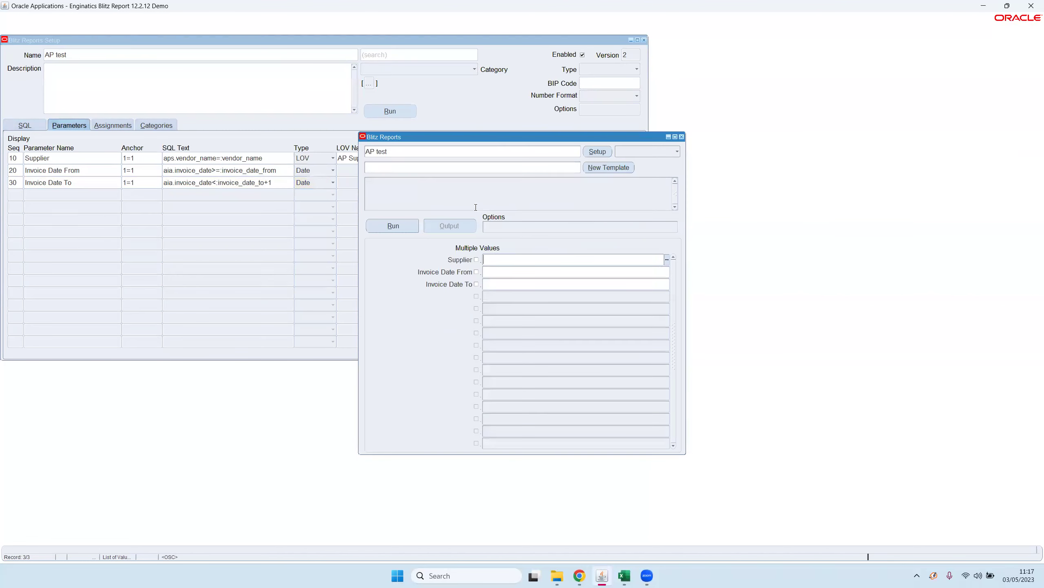
pyautogui.click(504, 273)
pyautogui.write('1')
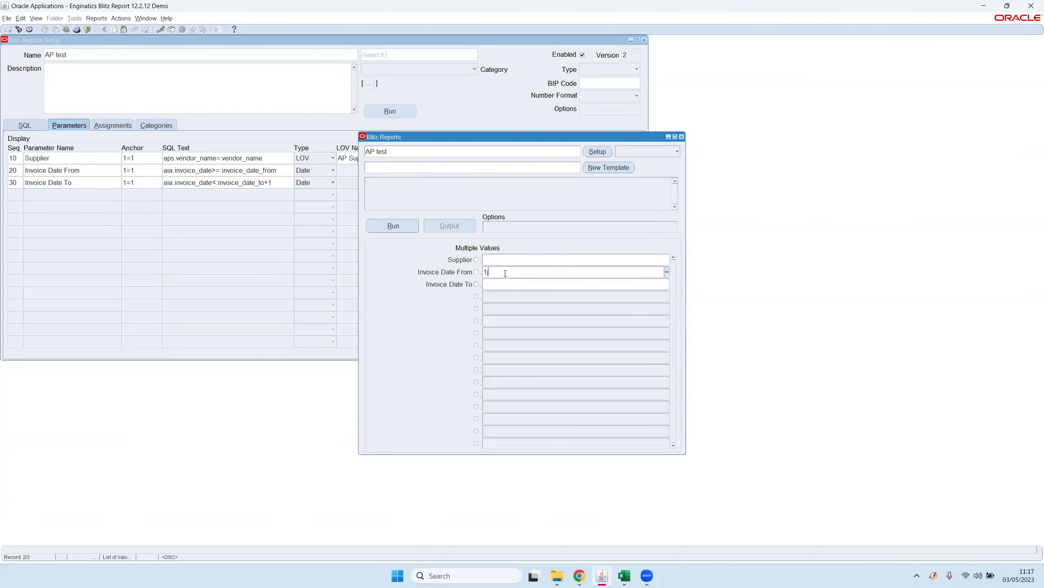
pyautogui.write('jan05')
pyautogui.press('Tab')
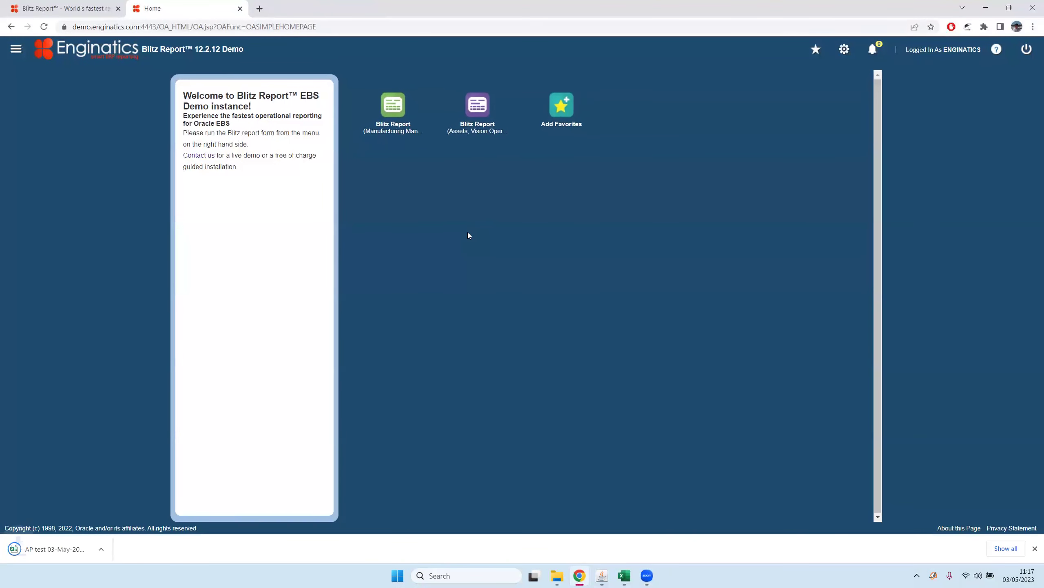
# - Open the new AP test Excel output and highlight the two vendor columns, followed by the invoice columns up to Vendor Site Id
pyautogui.click(54, 549)
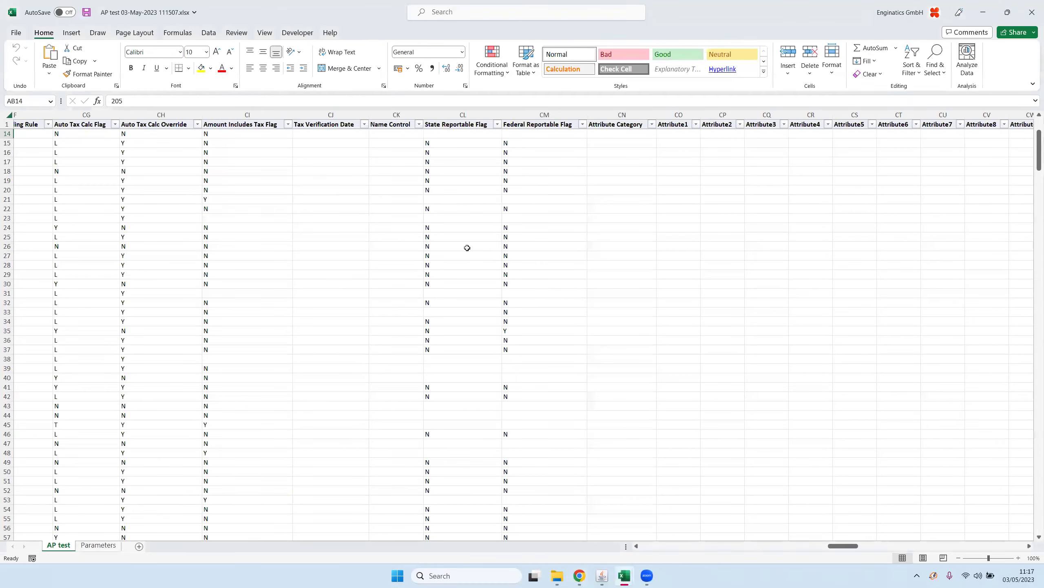
pyautogui.click(467, 247)
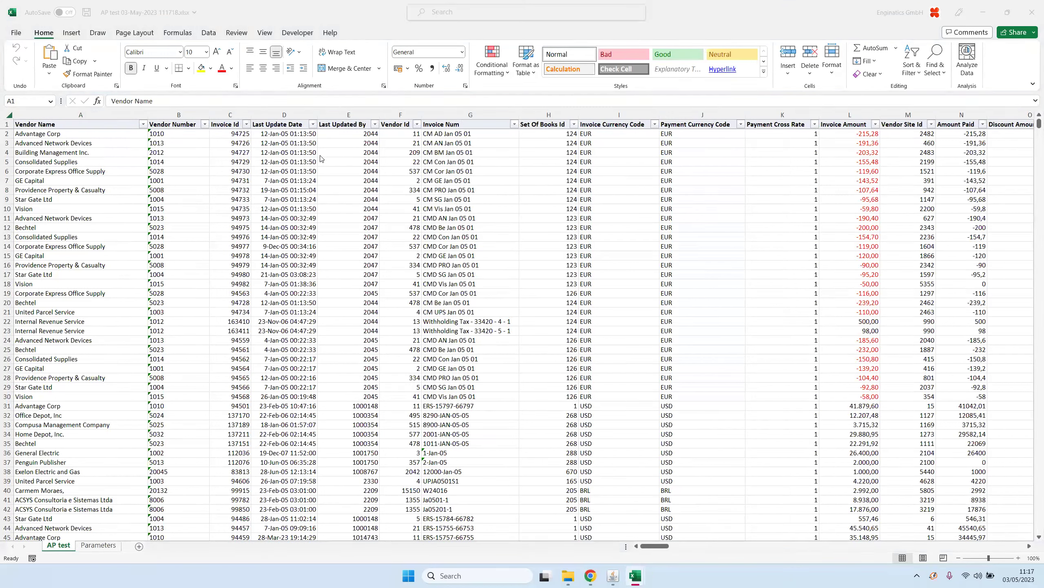
pyautogui.click(469, 171)
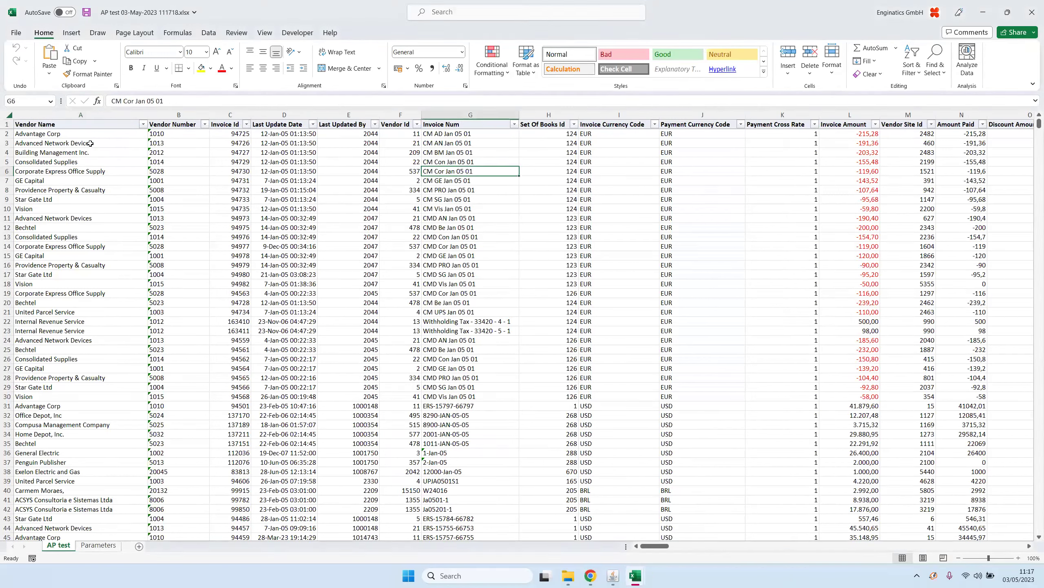
pyautogui.click(58, 123)
pyautogui.hotkey('shift', 'Right')
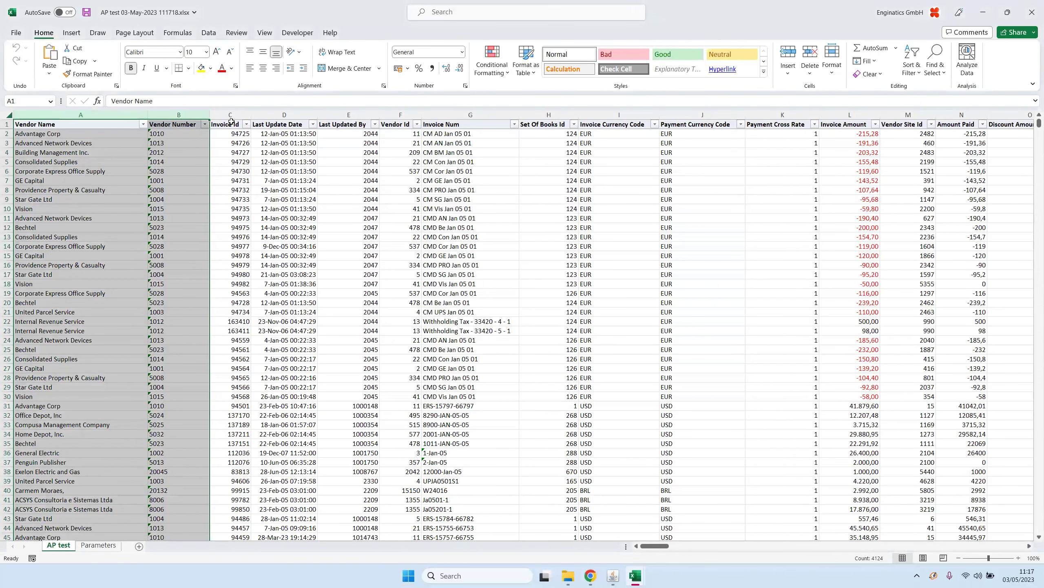
pyautogui.moveTo(230, 114); pyautogui.dragTo(908, 117)
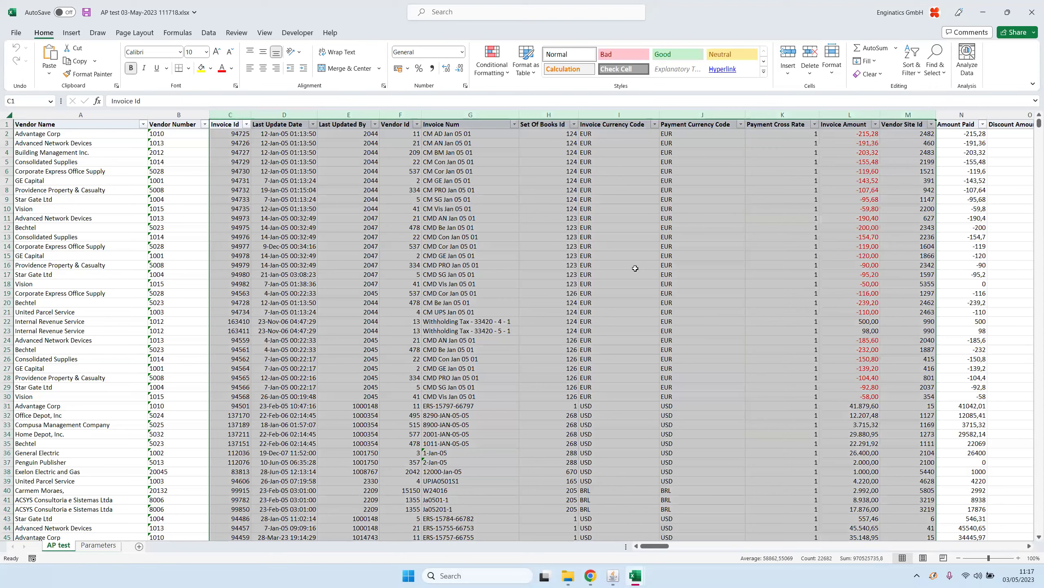
# - Look through the remaining invoice columns of the AP test output as far as the Attribute columns
pyautogui.click(633, 265)
pyautogui.press('Right')
pyautogui.press('Right')
pyautogui.press('Right')
pyautogui.press('Right')
pyautogui.press('Right')
pyautogui.press('Right')
pyautogui.press('Right')
pyautogui.press('Right')
pyautogui.press('Right')
pyautogui.press('Right')
pyautogui.press('Right')
pyautogui.press('Right')
pyautogui.press('Right')
pyautogui.press('Right')
pyautogui.press('Right')
pyautogui.press('Right')
pyautogui.press('Right')
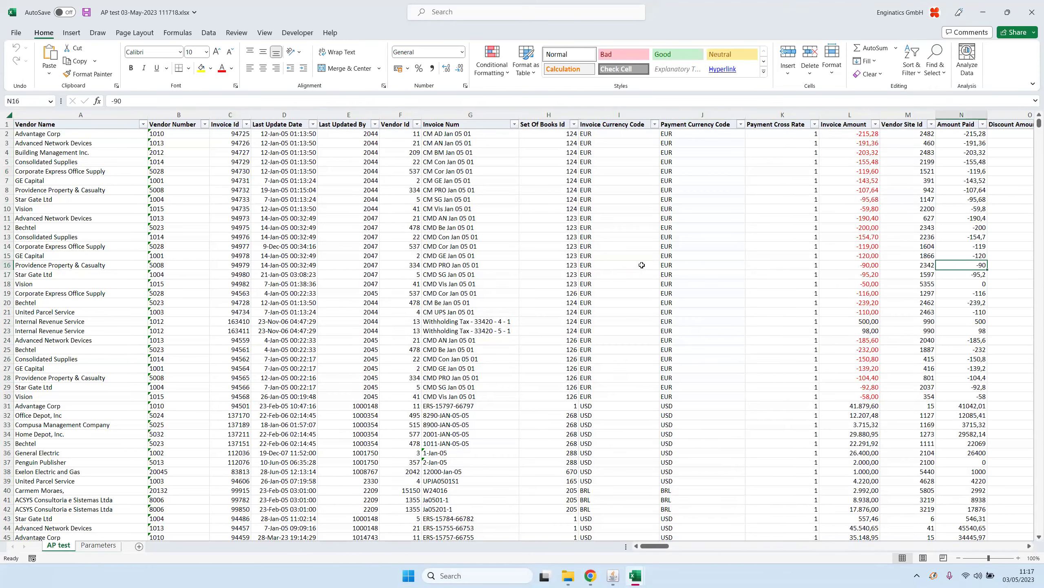
pyautogui.press('Right')
pyautogui.press('Right')
pyautogui.press('Right')
pyautogui.press('Right')
pyautogui.press('Right')
pyautogui.press('Right')
pyautogui.press('Right')
pyautogui.press('Right')
pyautogui.press('Right')
pyautogui.press('Right')
pyautogui.press('Right')
pyautogui.press('Right')
pyautogui.press('Right')
pyautogui.press('Right')
pyautogui.press('Right')
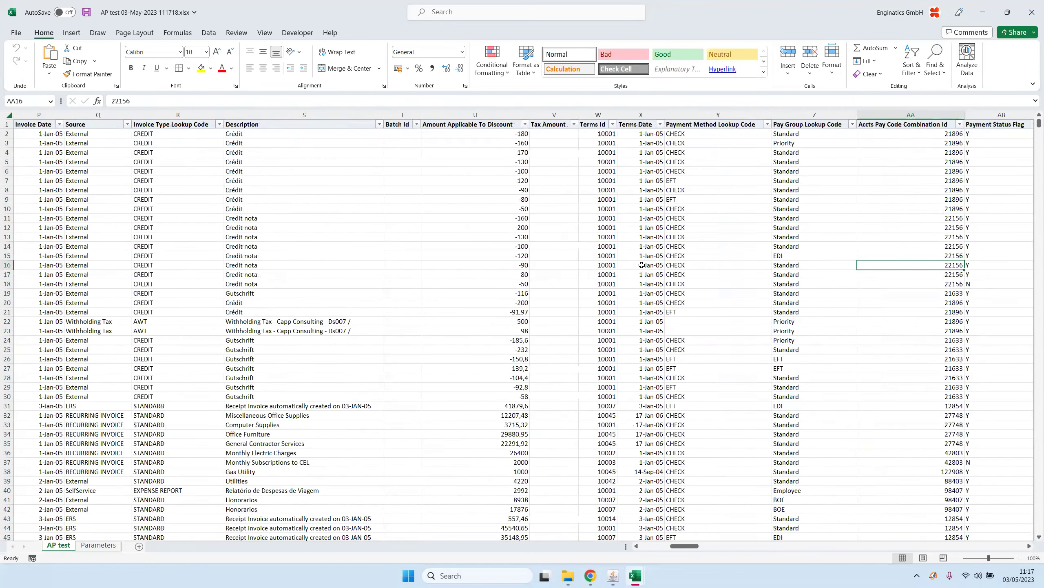
pyautogui.press('Right')
pyautogui.press('Right')
pyautogui.press('Right')
pyautogui.press('Right')
pyautogui.press('Right')
pyautogui.press('Right')
pyautogui.press('Right')
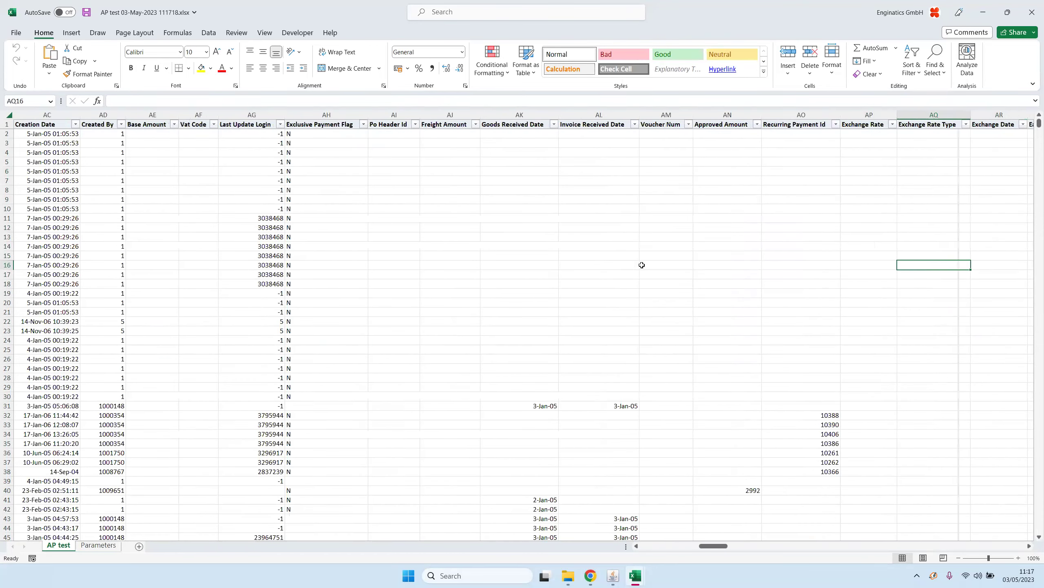
pyautogui.press('Right')
pyautogui.press('Right')
pyautogui.press('Right')
pyautogui.press('Right')
pyautogui.press('Right')
pyautogui.press('Right')
pyautogui.press('Right')
pyautogui.press('Right')
pyautogui.press('Right')
pyautogui.press('Right')
pyautogui.press('Right')
pyautogui.press('Right')
pyautogui.press('Right')
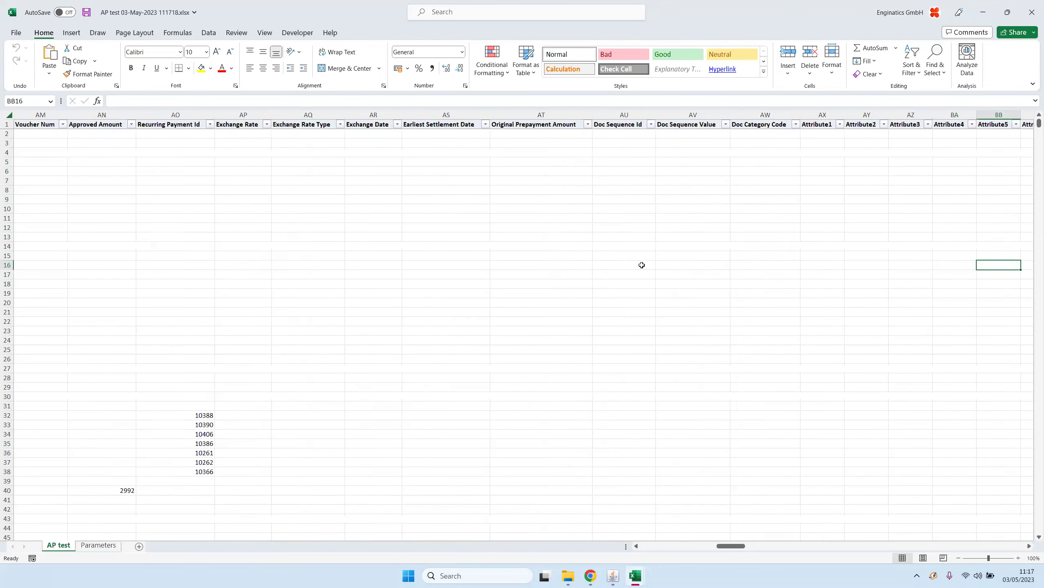
pyautogui.press('Right')
pyautogui.press('Right')
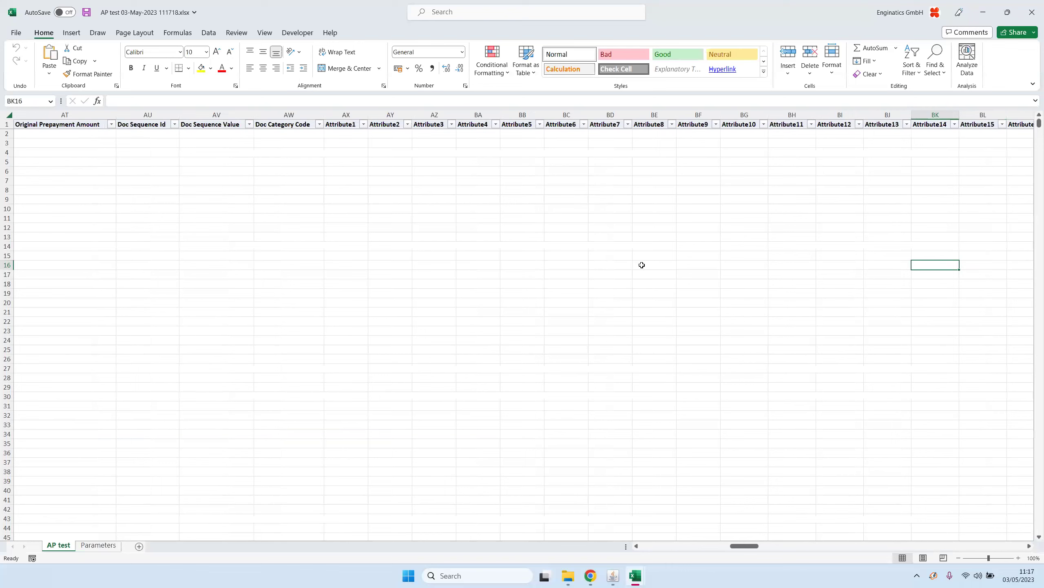
pyautogui.scroll(-20, 608, 307)
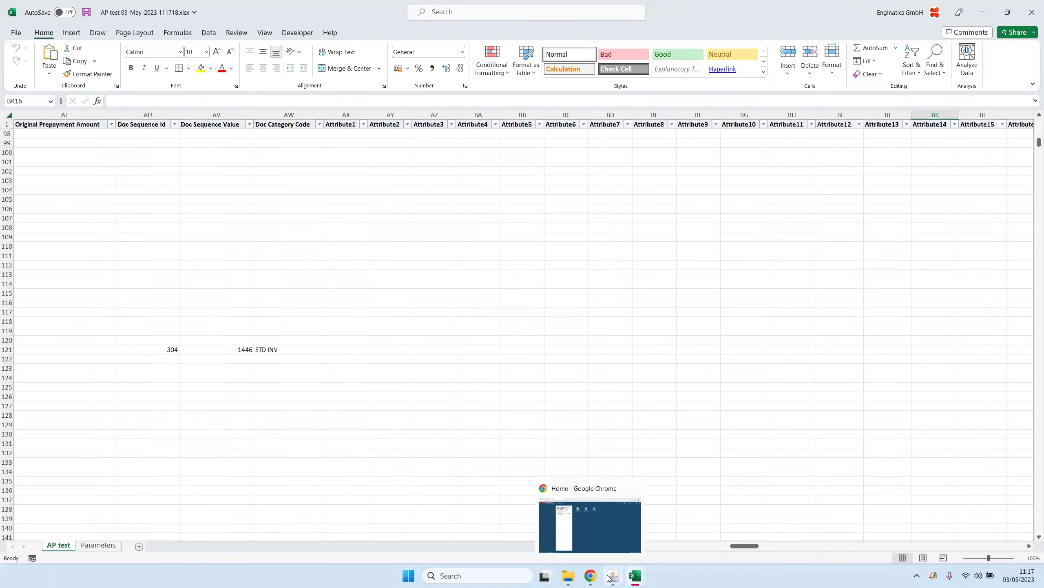
# - Switch to Oracle Applications and create a new template for the AP test report
pyautogui.moveTo(612, 577)
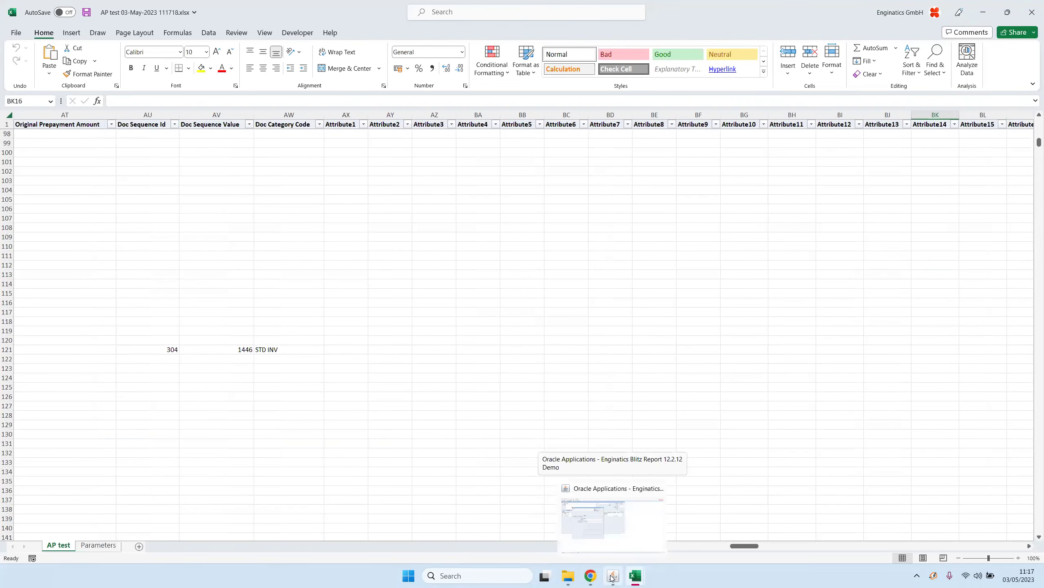
pyautogui.click(612, 578)
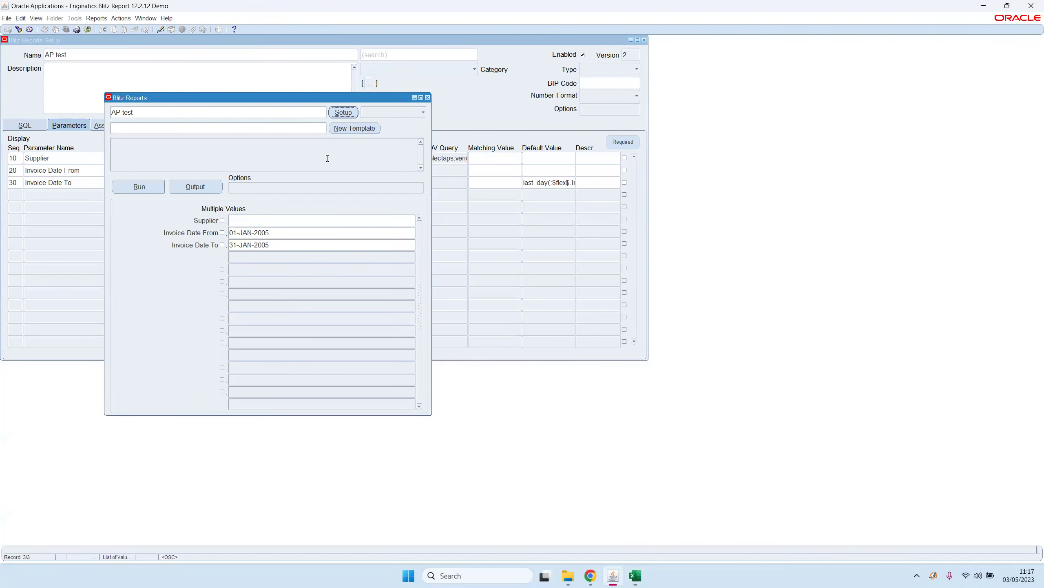
pyautogui.click(353, 132)
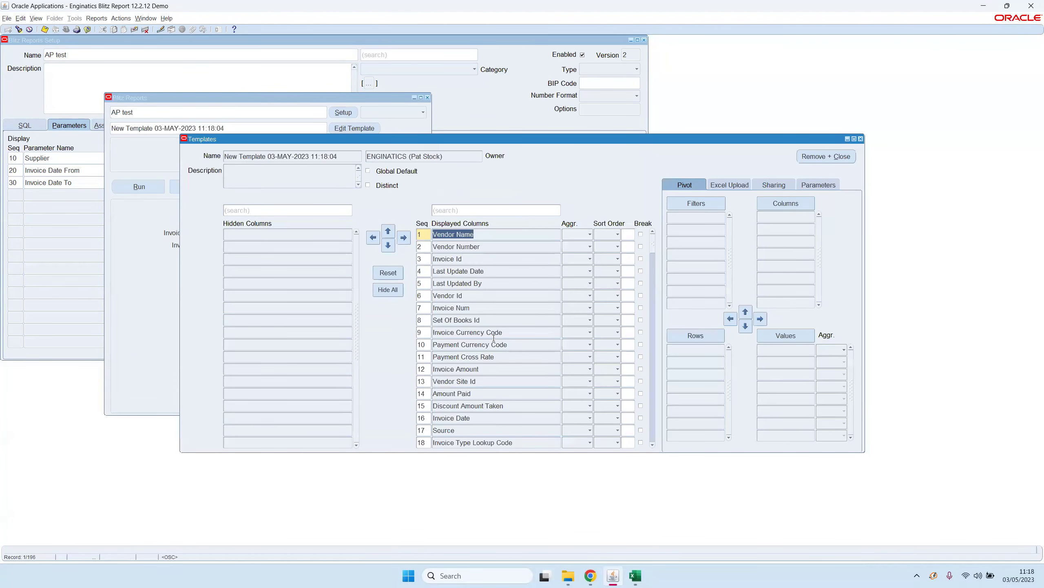
# - Hide all columns in the new template and display only Vendor Name and Vendor Number
pyautogui.click(387, 289)
pyautogui.click(388, 246)
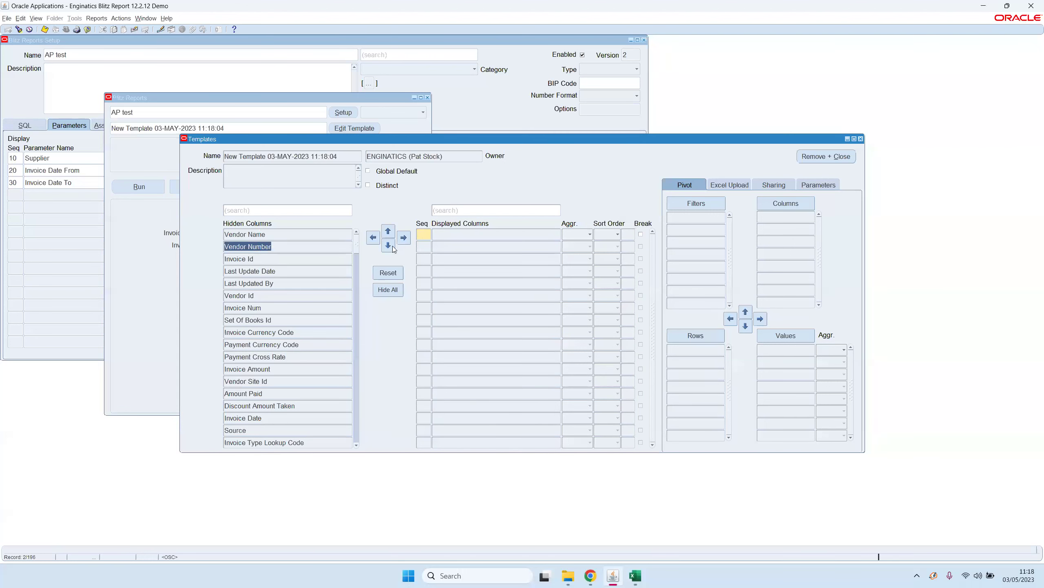
pyautogui.click(404, 238)
# - Add Invoice Num, Invoice Currency Code, Invoice Amount, Amount Paid, Invoice Date, Source and Invoice Type Lookup Code to the displayed columns
pyautogui.click(259, 283)
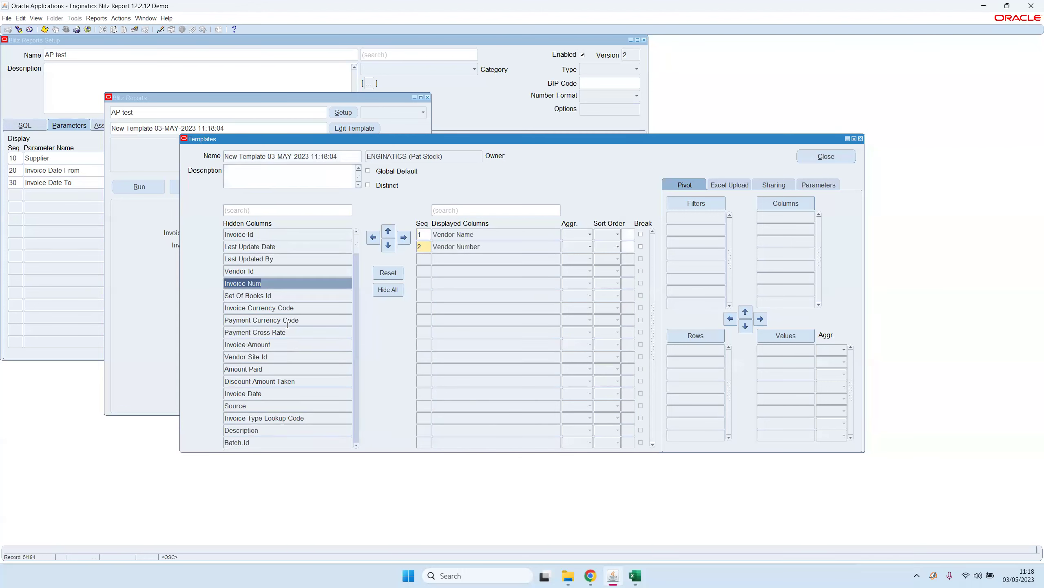
pyautogui.keyDown('ctrl'); pyautogui.click(263, 309); pyautogui.keyUp('ctrl')
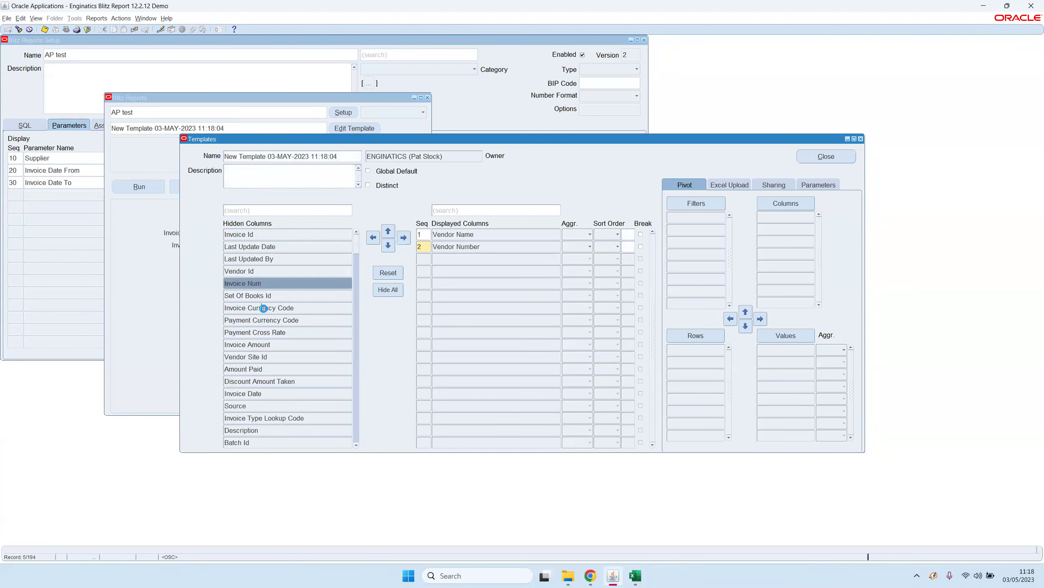
pyautogui.keyDown('ctrl'); pyautogui.click(248, 345); pyautogui.keyUp('ctrl')
pyautogui.keyDown('ctrl'); pyautogui.click(249, 368); pyautogui.keyUp('ctrl')
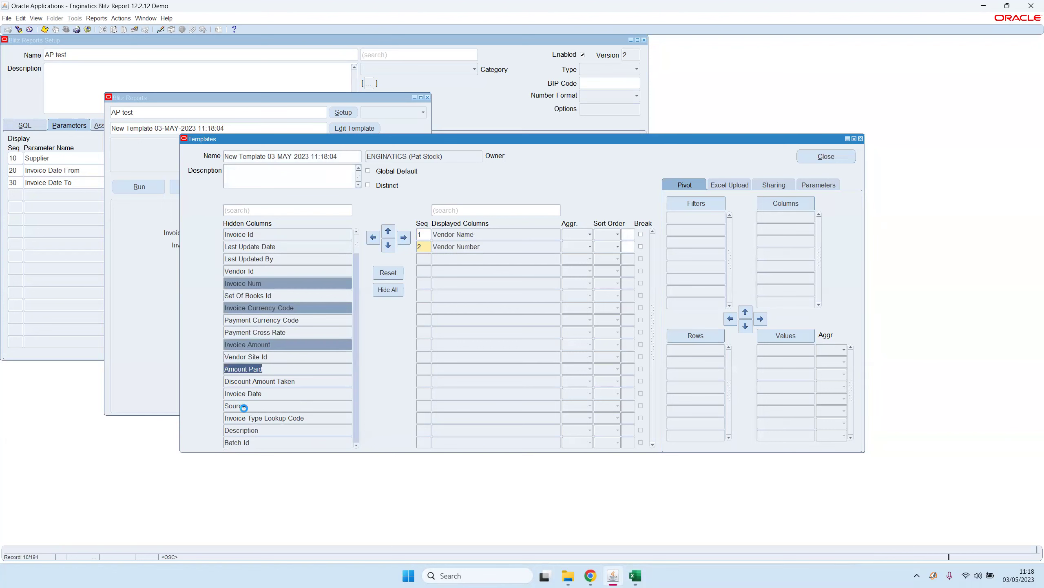
pyautogui.keyDown('ctrl'); pyautogui.click(249, 394); pyautogui.keyUp('ctrl')
pyautogui.keyDown('ctrl'); pyautogui.click(243, 406); pyautogui.keyUp('ctrl')
pyautogui.keyDown('ctrl'); pyautogui.click(261, 419); pyautogui.keyUp('ctrl')
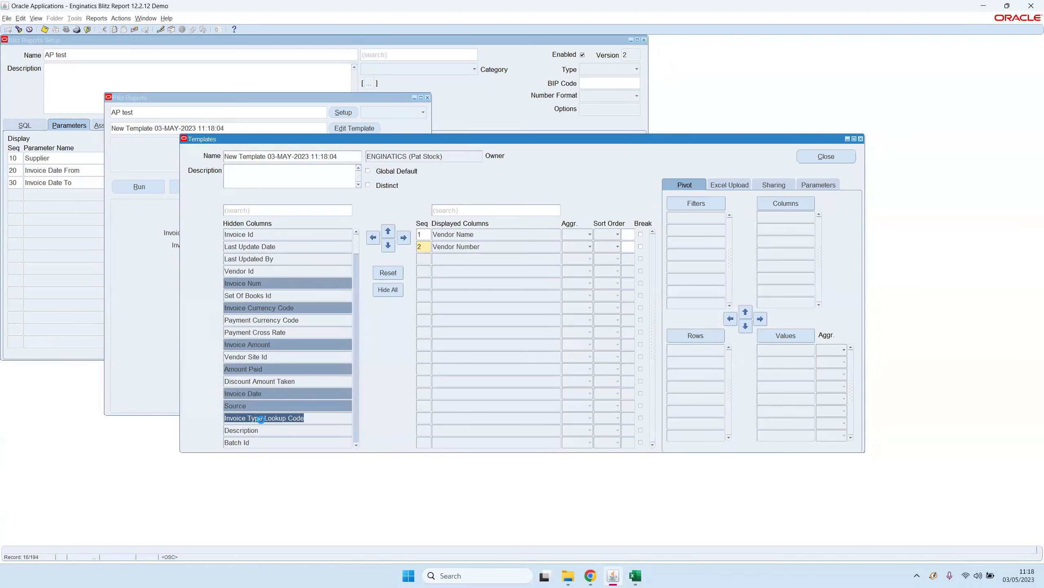
pyautogui.click(403, 238)
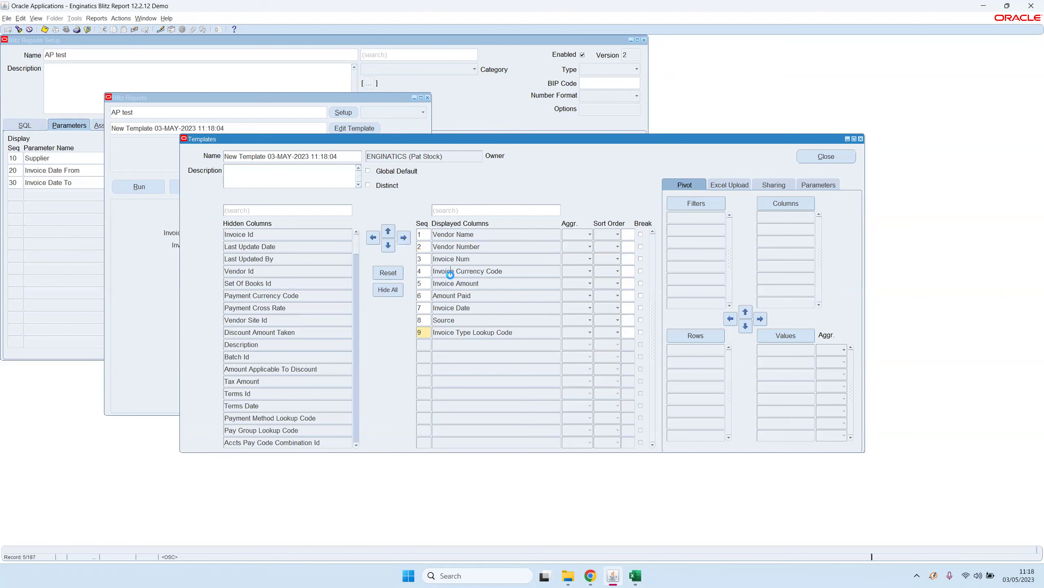
# - Select Invoice Currency Code, Invoice Amount and Amount Paid together among the template's displayed columns
pyautogui.click(449, 295)
pyautogui.click(454, 271)
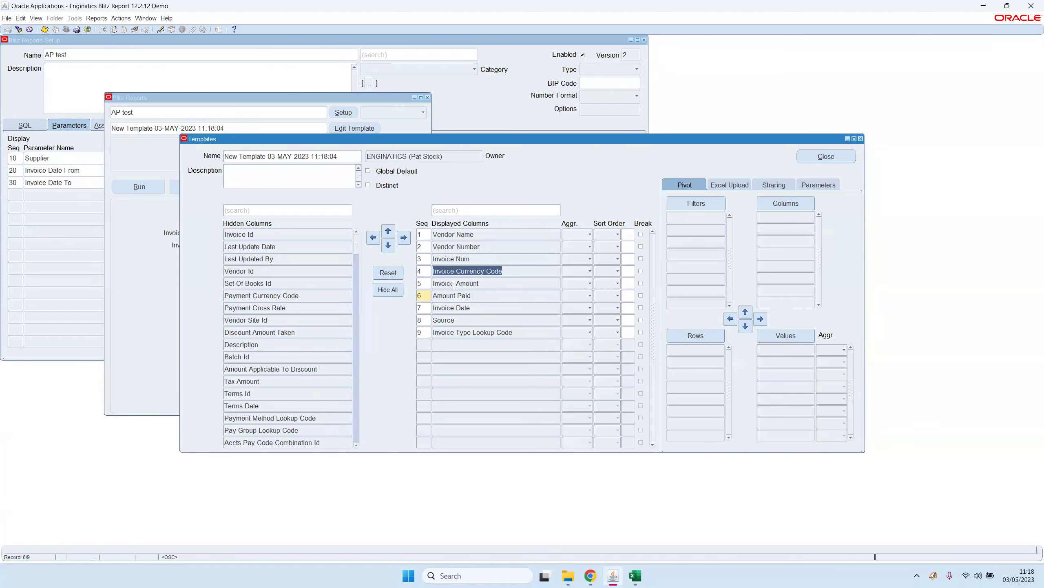
pyautogui.keyDown('shift'); pyautogui.click(451, 297); pyautogui.keyUp('shift')
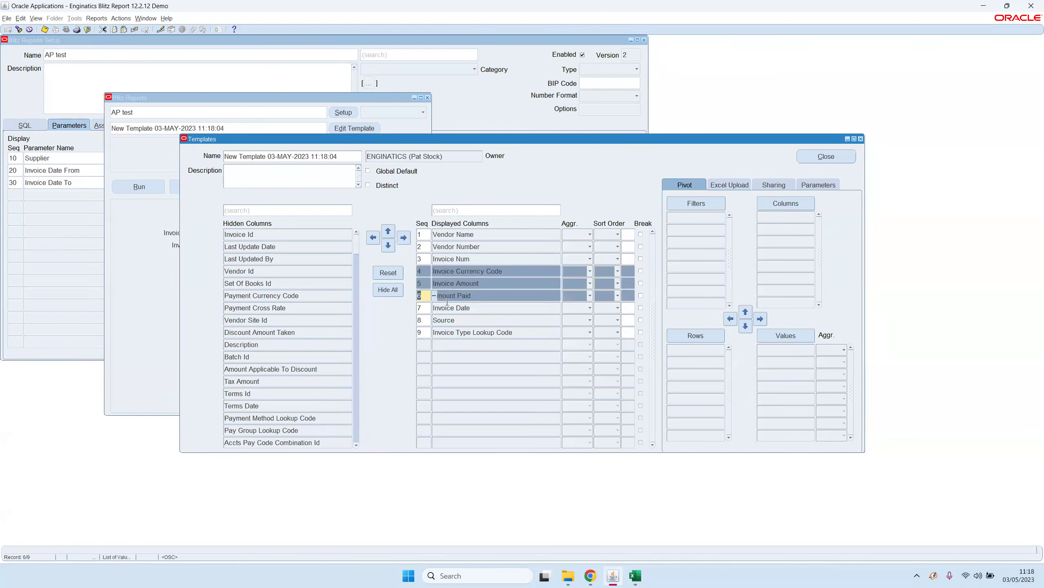
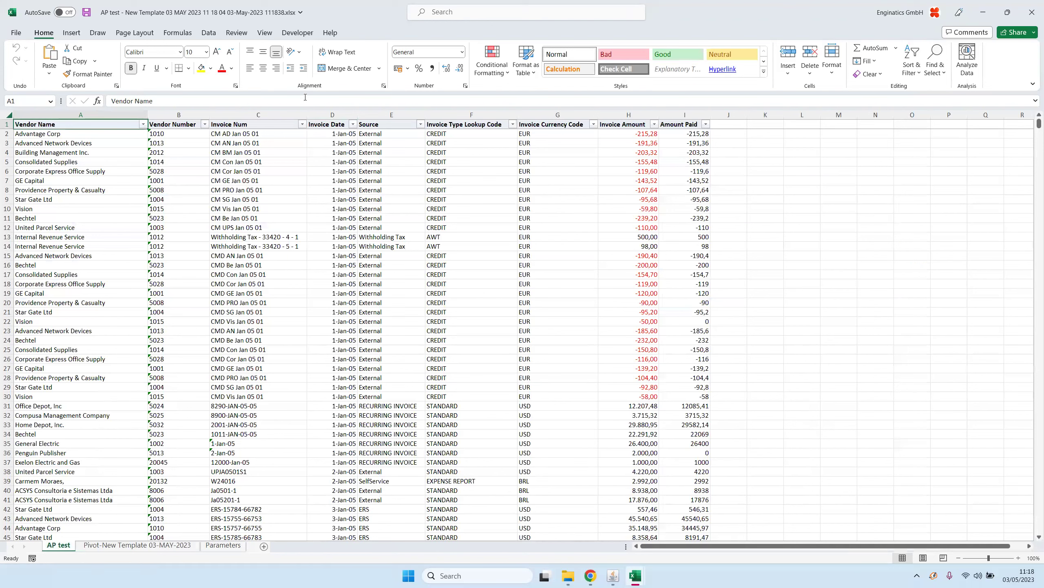
# - Examine the Invoice Num, Invoice Amount and Amount Paid columns in the exported AP test sheet
pyautogui.click(330, 114)
pyautogui.keyDown('shift'); pyautogui.click(241, 114); pyautogui.keyUp('shift')
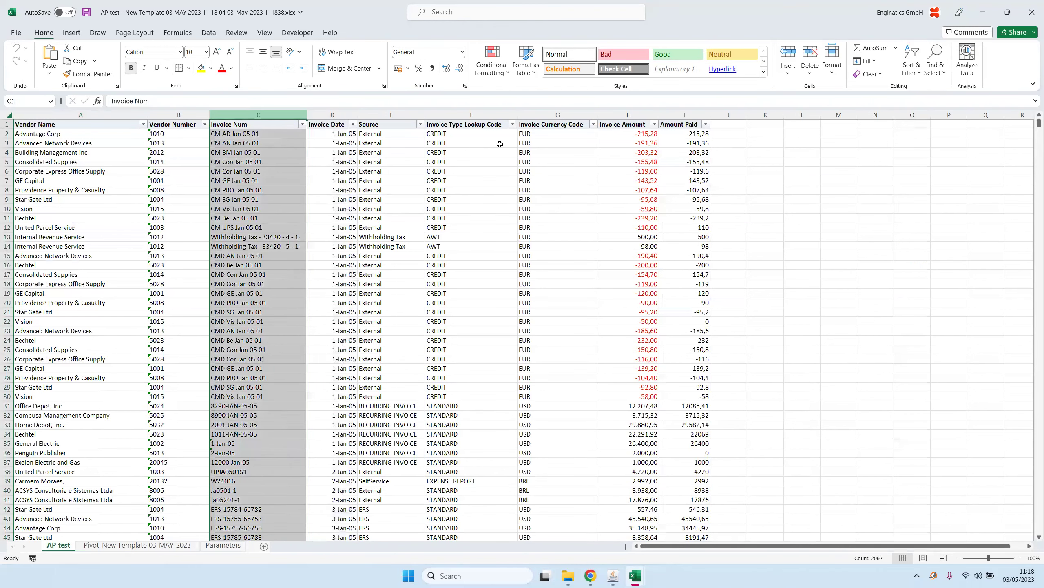
pyautogui.moveTo(629, 114); pyautogui.dragTo(683, 114)
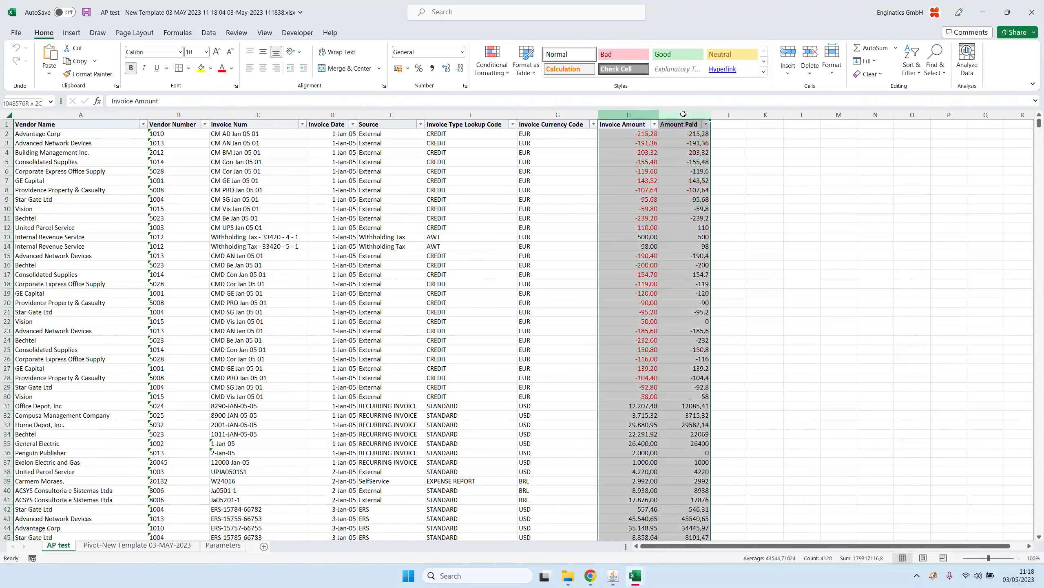
pyautogui.click(410, 208)
pyautogui.click(466, 177)
pyautogui.click(376, 182)
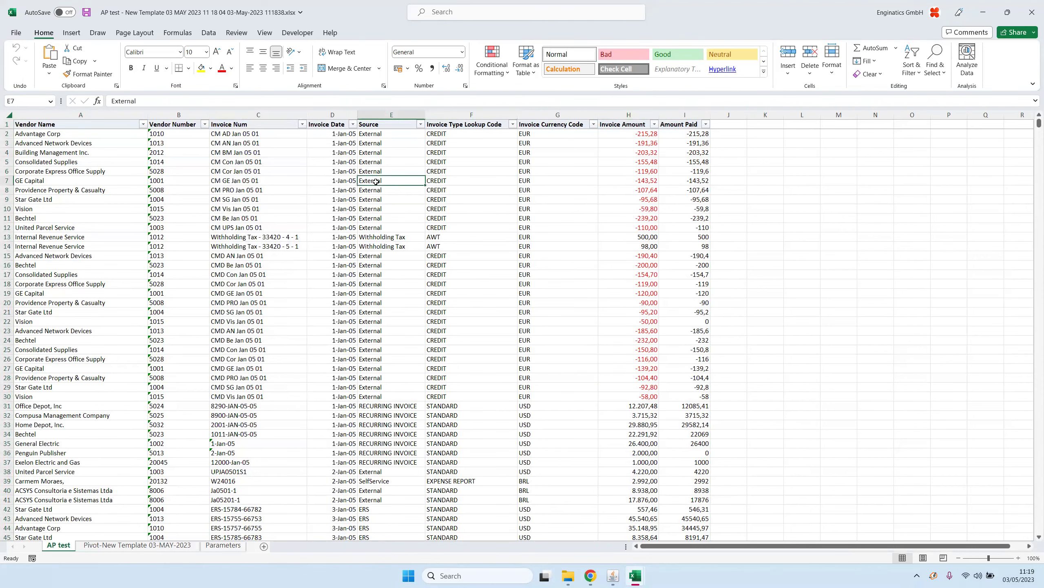
# - On the pivot sheet, replace the Invoice Currency Code column field with a slicer below the pivot table, filtered to USD
pyautogui.click(161, 546)
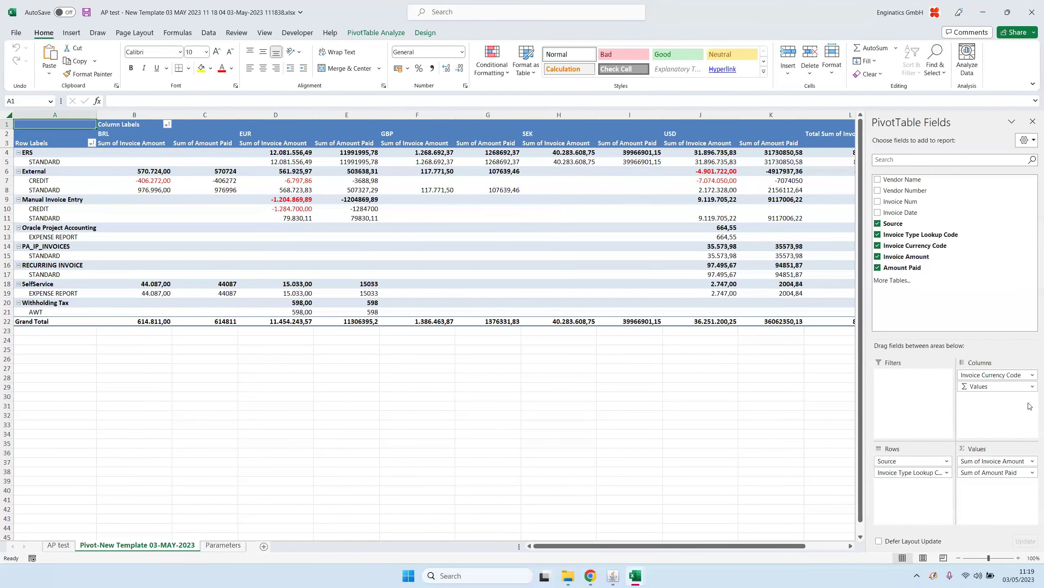
pyautogui.moveTo(1000, 375); pyautogui.dragTo(756, 379)
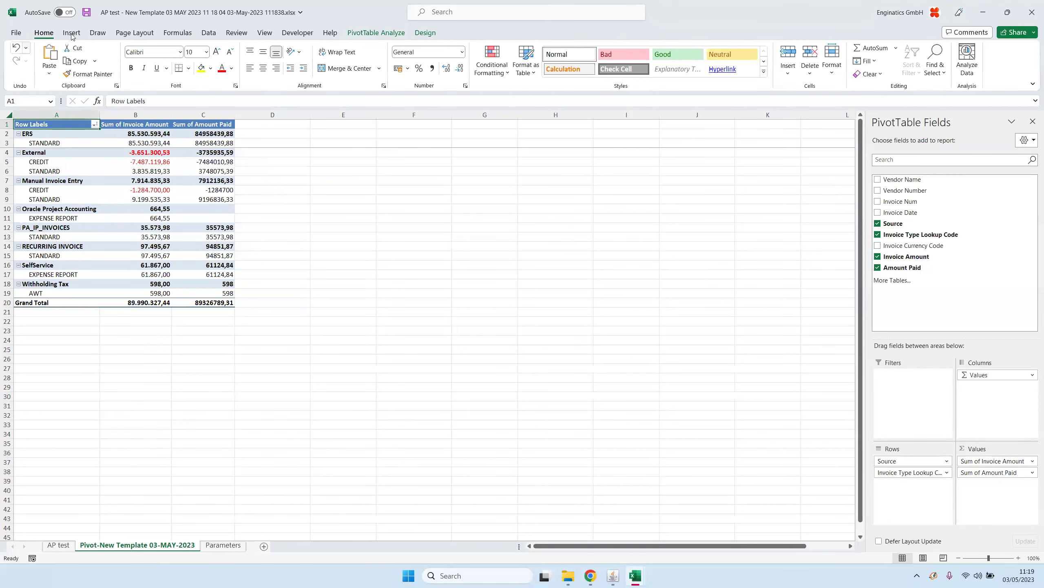
pyautogui.click(71, 34)
pyautogui.click(613, 55)
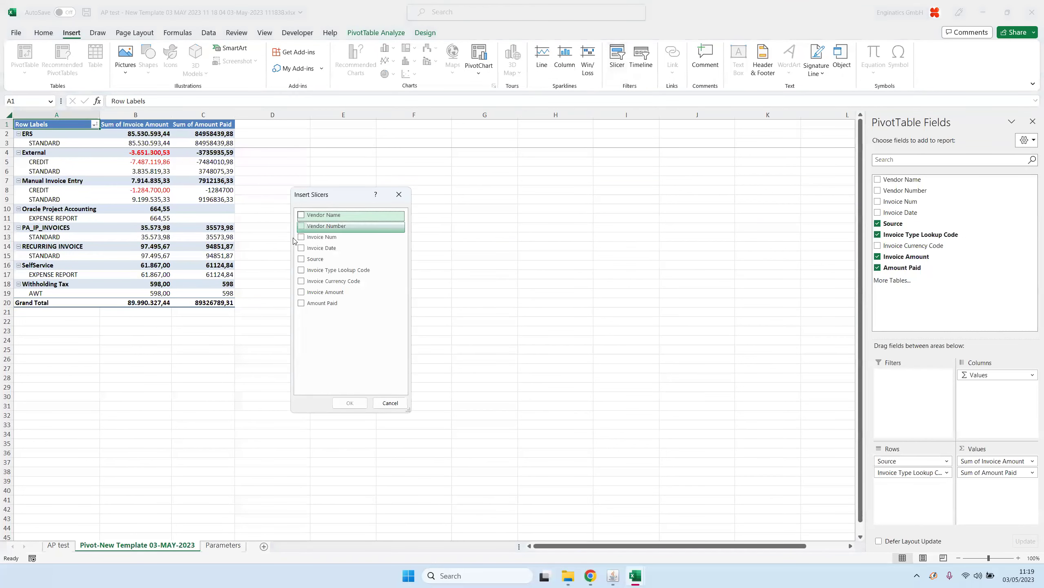
pyautogui.click(305, 284)
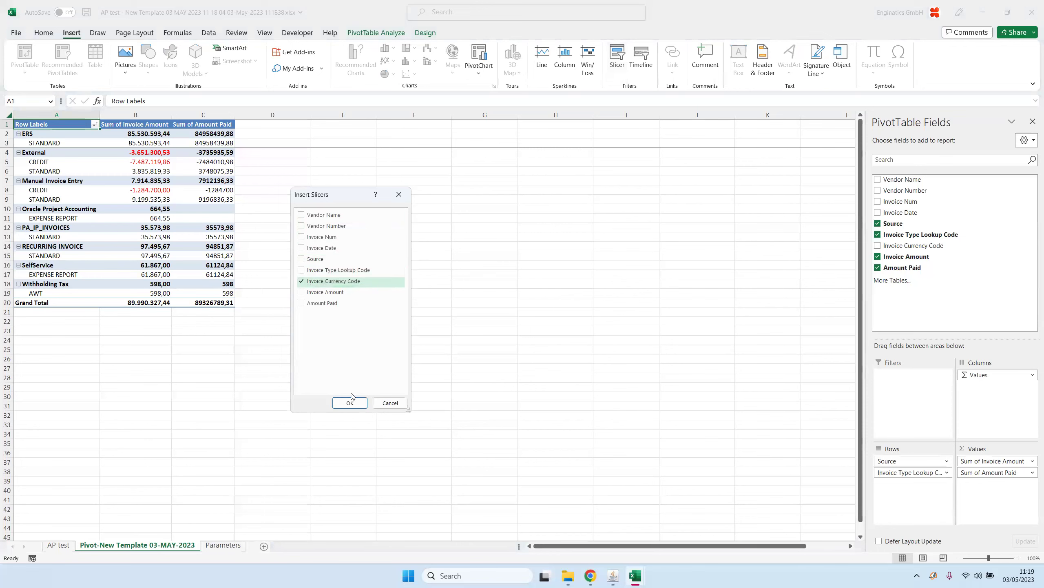
pyautogui.click(350, 403)
pyautogui.moveTo(433, 131); pyautogui.dragTo(324, 354)
pyautogui.click(316, 419)
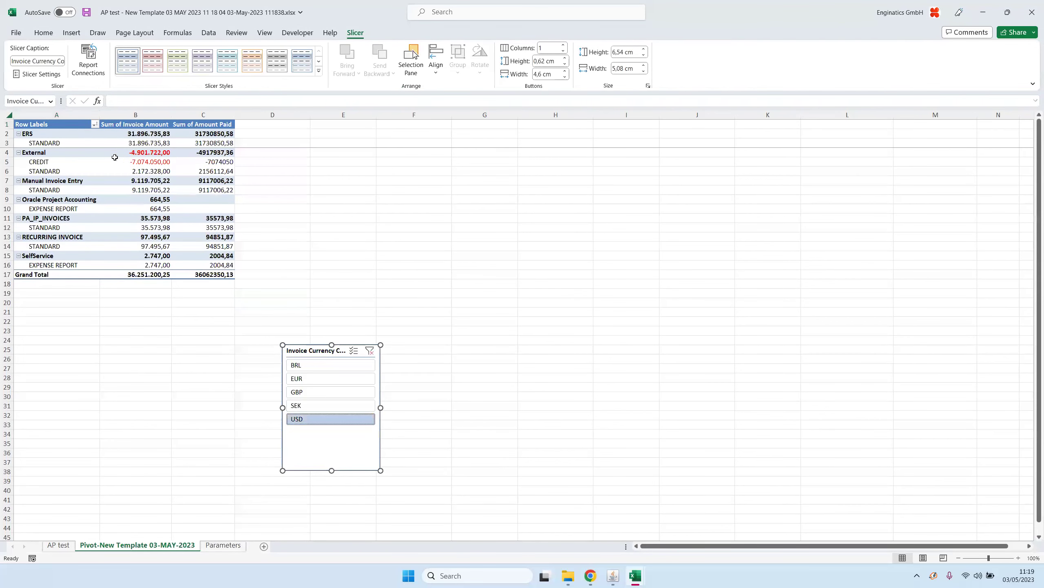
# - Put Invoice Type Lookup Code above Source in the pivot rows and insert a pie PivotChart beside the pivot table
pyautogui.click(51, 135)
pyautogui.moveTo(908, 472); pyautogui.dragTo(907, 457)
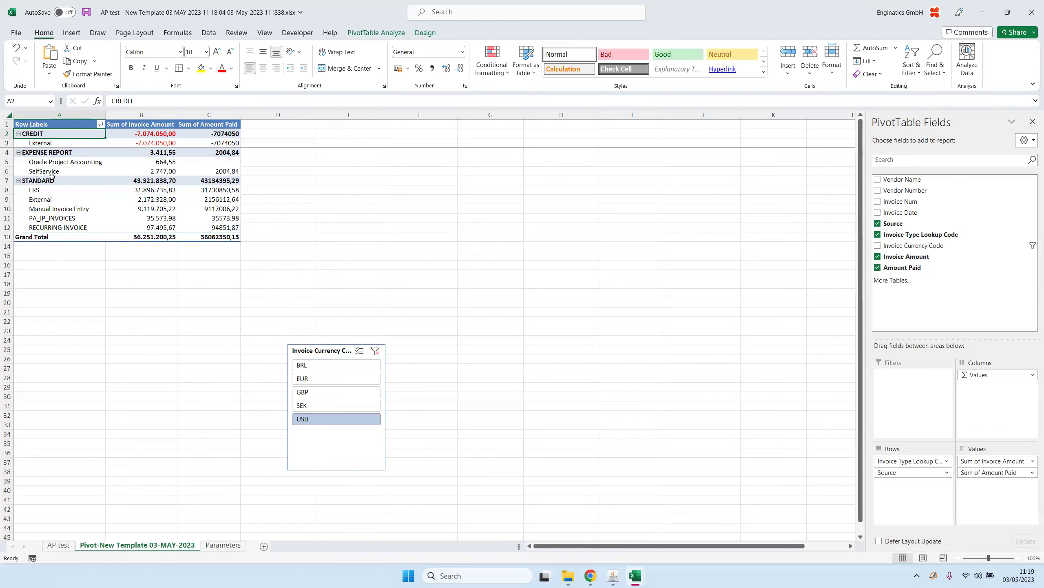
pyautogui.click(71, 33)
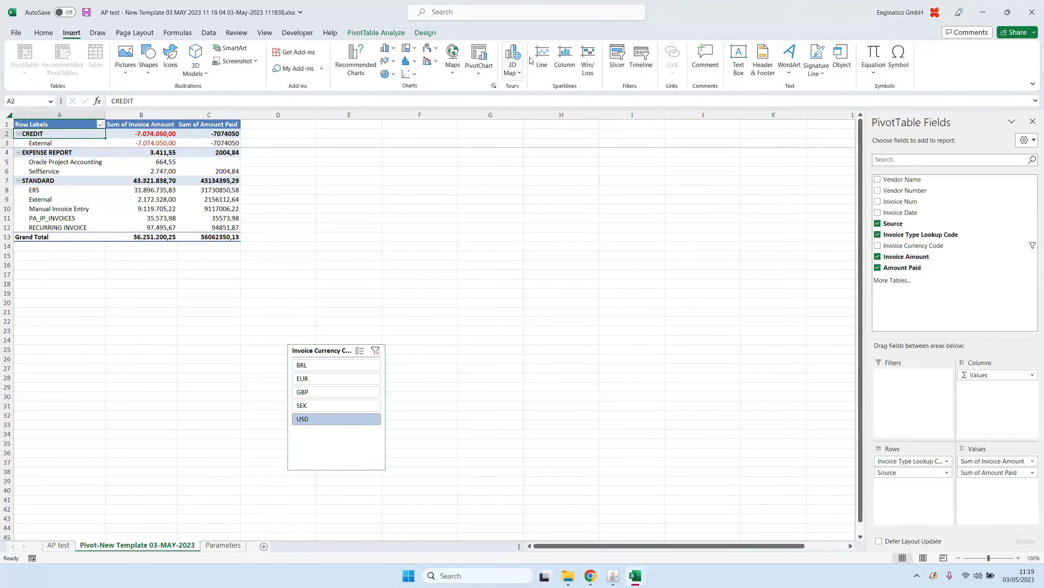
pyautogui.click(479, 57)
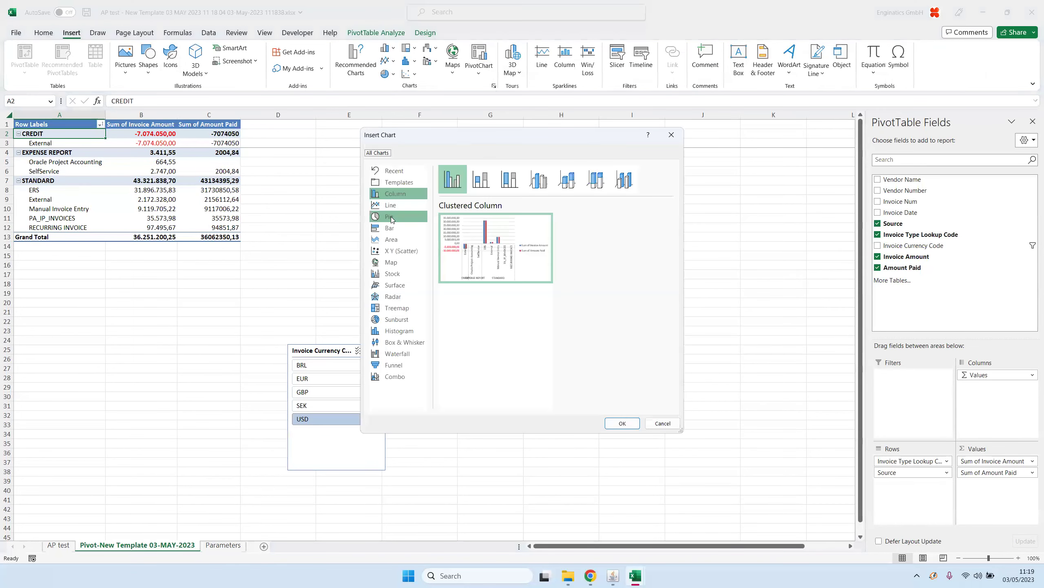
pyautogui.click(391, 217)
pyautogui.click(622, 423)
pyautogui.moveTo(494, 140); pyautogui.dragTo(435, 151)
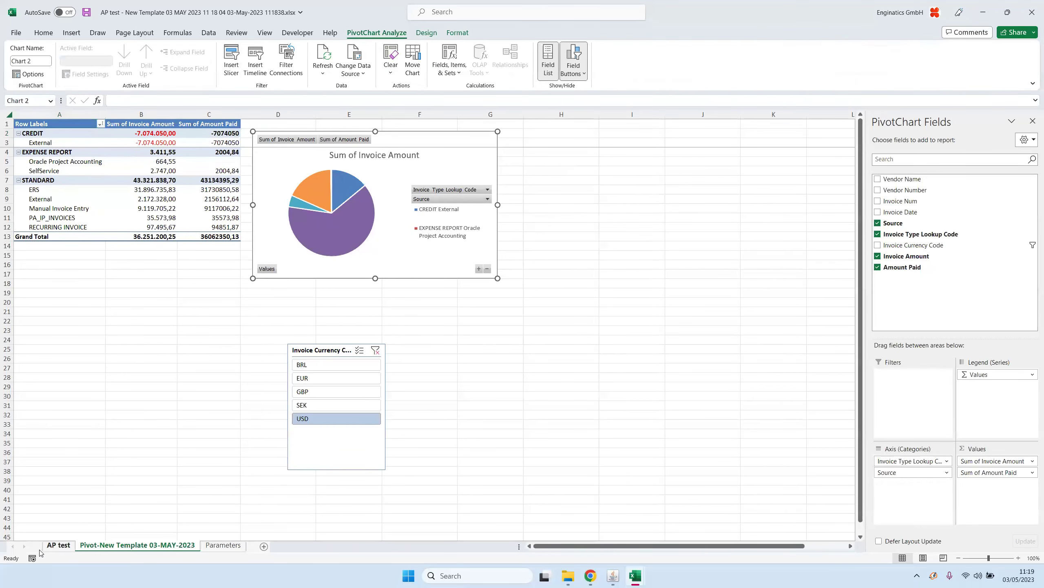
# - Create a PivotChart on a new sheet from all AP test data, with Vendor Name as axis and Invoice Amount as values
pyautogui.click(59, 545)
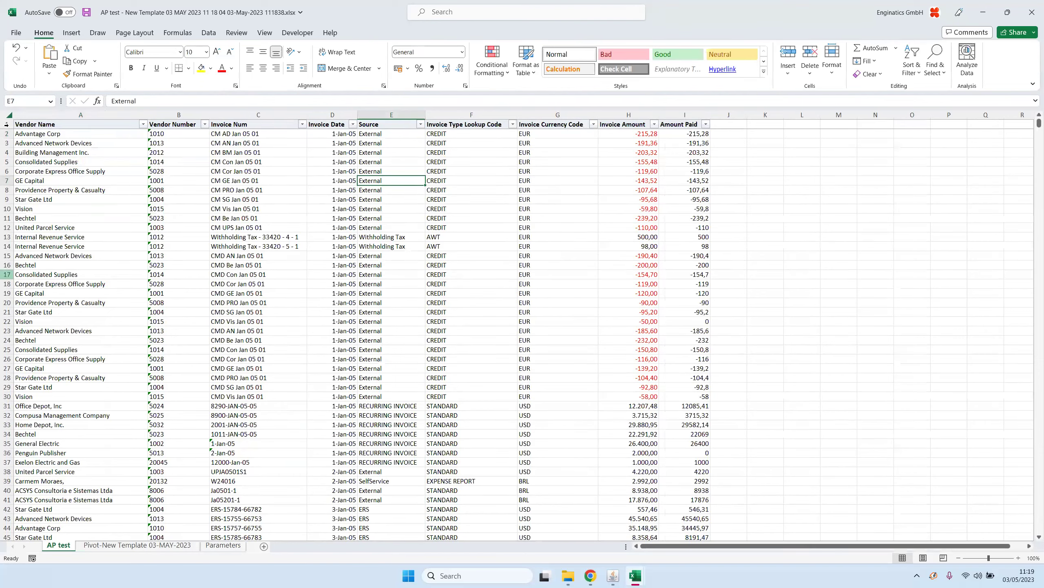
pyautogui.click(8, 115)
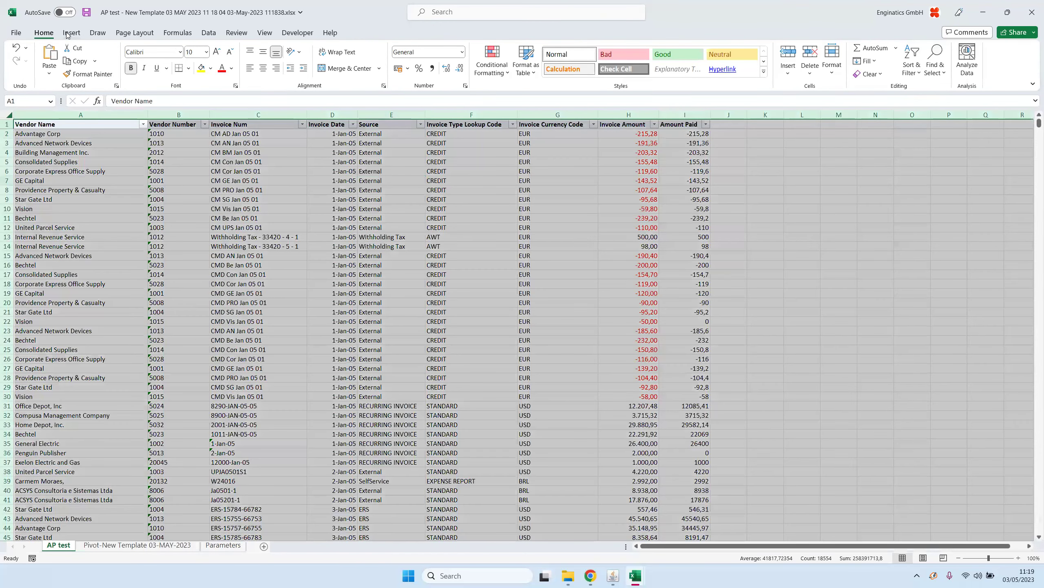
pyautogui.click(69, 34)
pyautogui.click(475, 61)
pyautogui.click(388, 365)
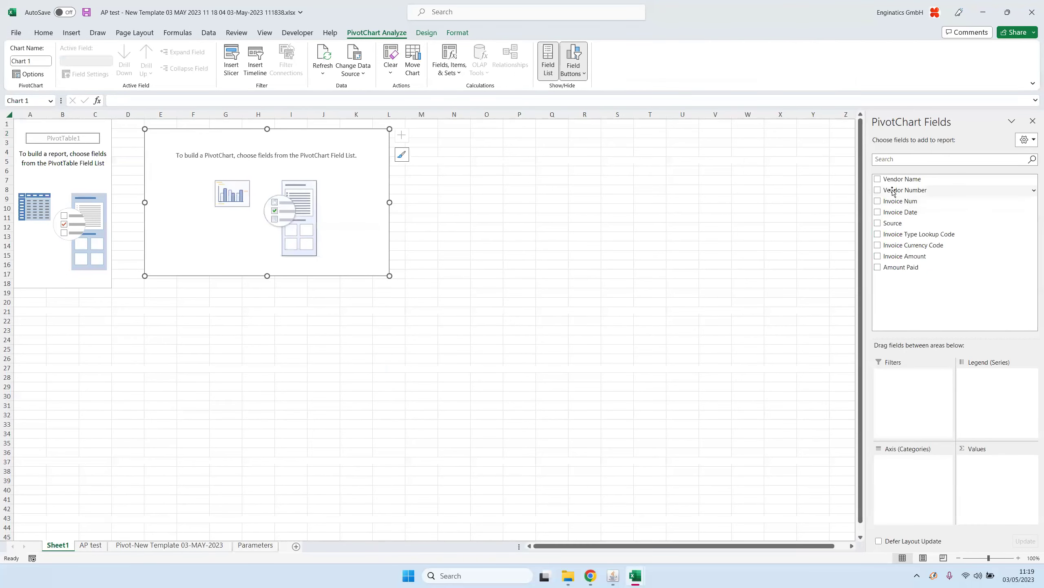
pyautogui.moveTo(898, 183); pyautogui.dragTo(926, 483)
pyautogui.moveTo(905, 256); pyautogui.dragTo(960, 484)
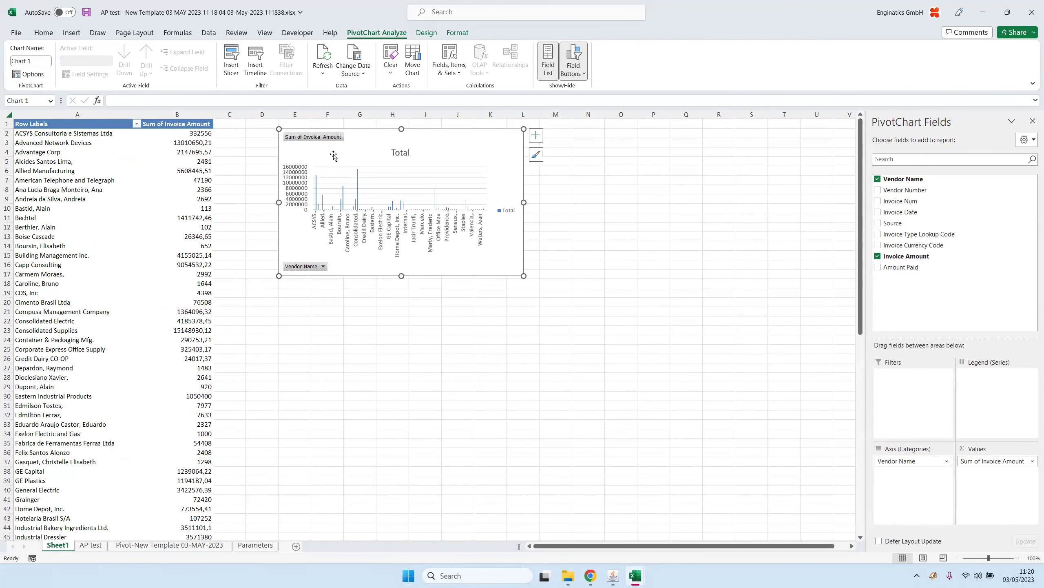
# - Delete the column chart on Sheet1 and insert a clustered bar PivotChart in its place
pyautogui.press('Delete')
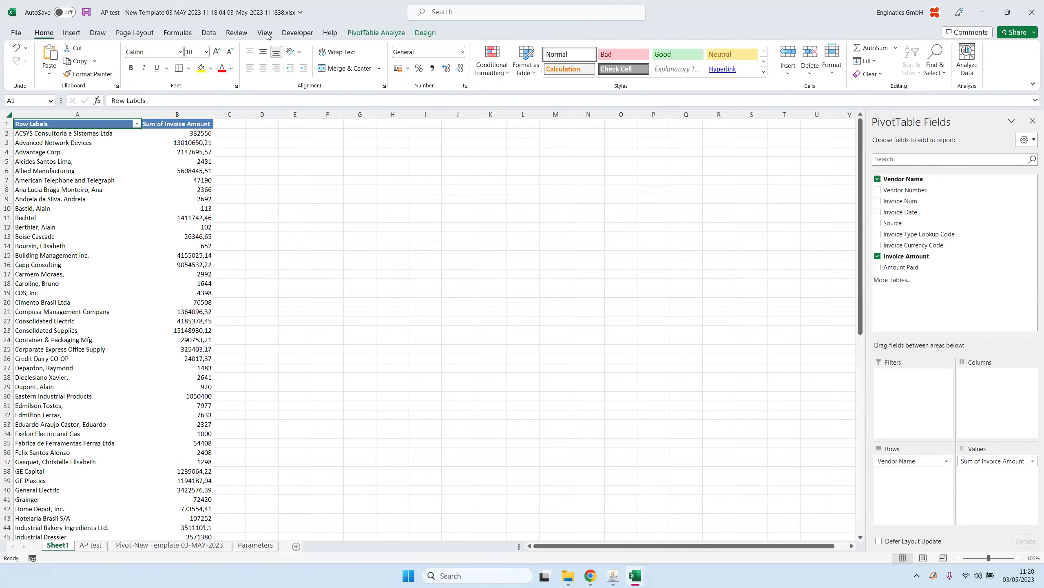
pyautogui.click(70, 34)
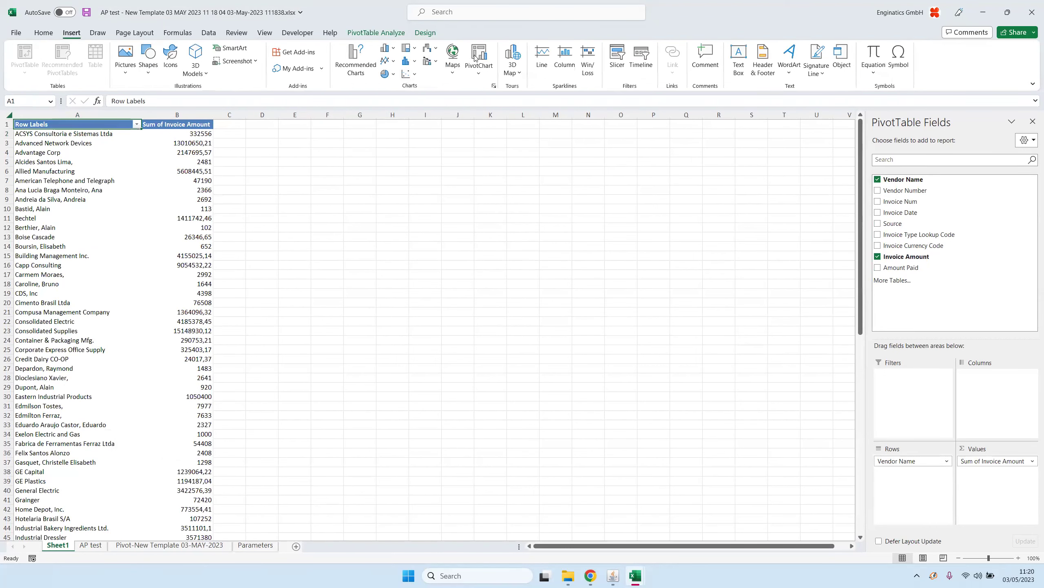
pyautogui.click(397, 227)
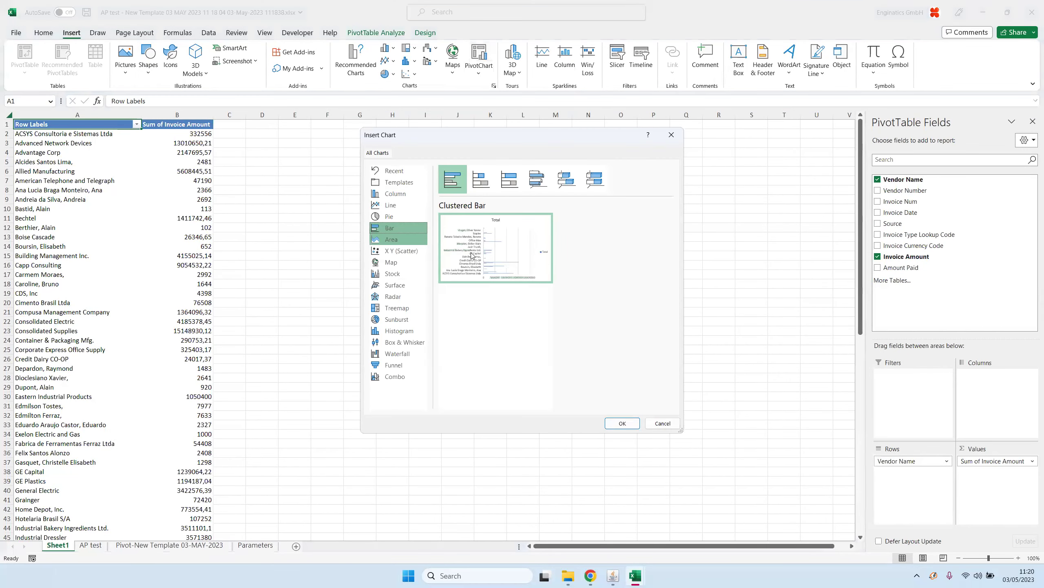
pyautogui.click(617, 422)
# - Sort the vendors in the Sheet1 pivot table by invoice amount from smallest to largest
pyautogui.rightClick(188, 189)
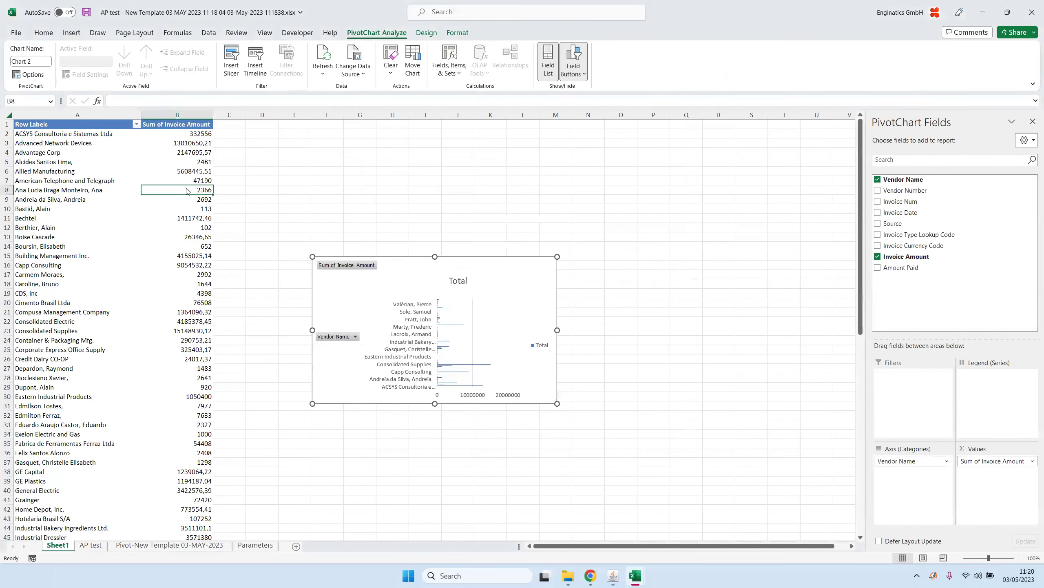
pyautogui.moveTo(234, 275)
pyautogui.click(334, 275)
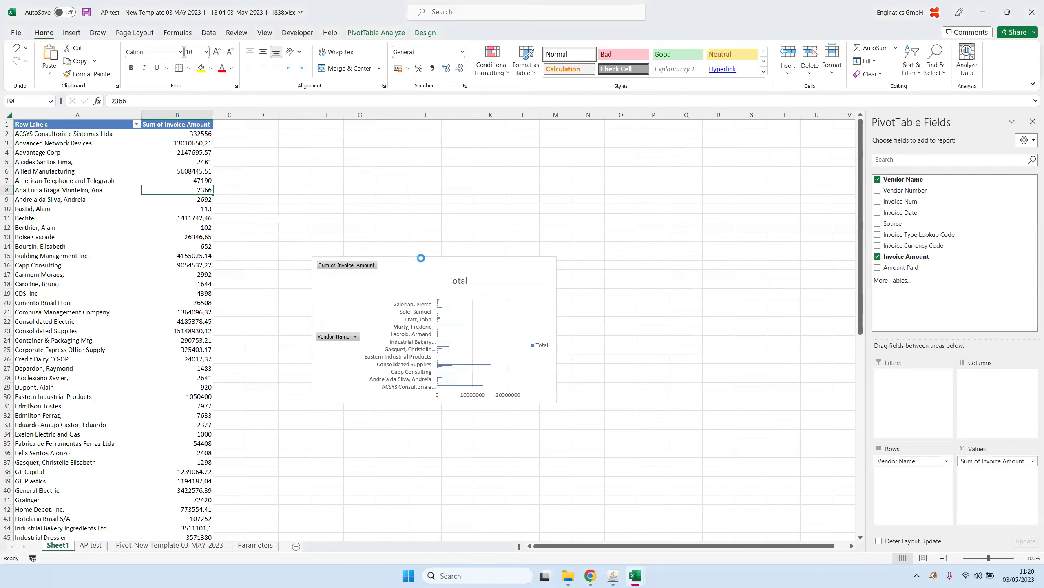
# - Move the bar chart from Sheet1 to the New Template pivot sheet, place it beside the pie chart and enlarge it downward
pyautogui.click(422, 255)
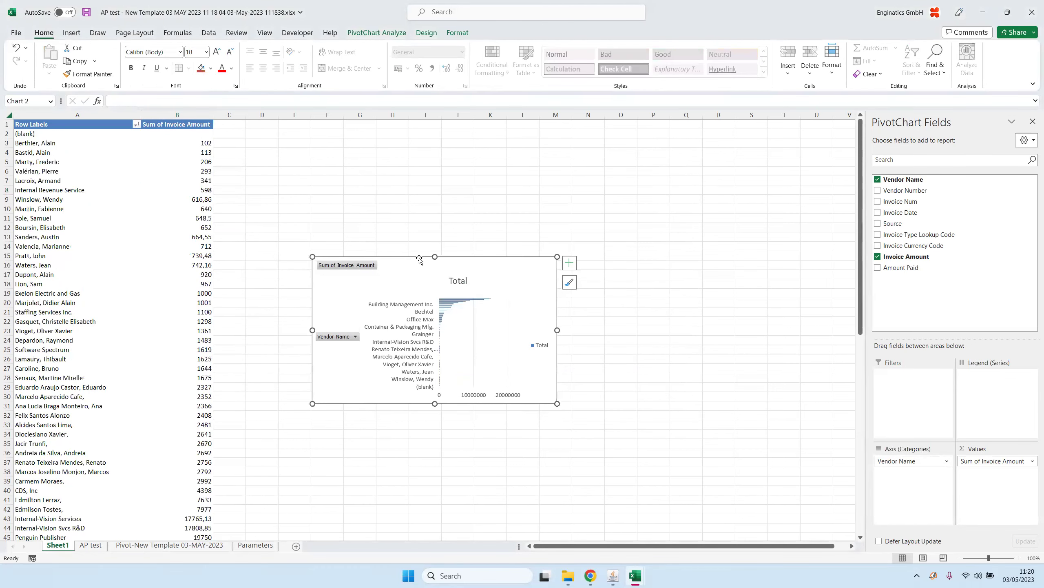
pyautogui.press('Delete')
pyautogui.click(169, 545)
pyautogui.click(548, 164)
pyautogui.hotkey('ctrl', 'v')
pyautogui.moveTo(588, 137); pyautogui.dragTo(583, 135)
pyautogui.moveTo(744, 279); pyautogui.dragTo(784, 507)
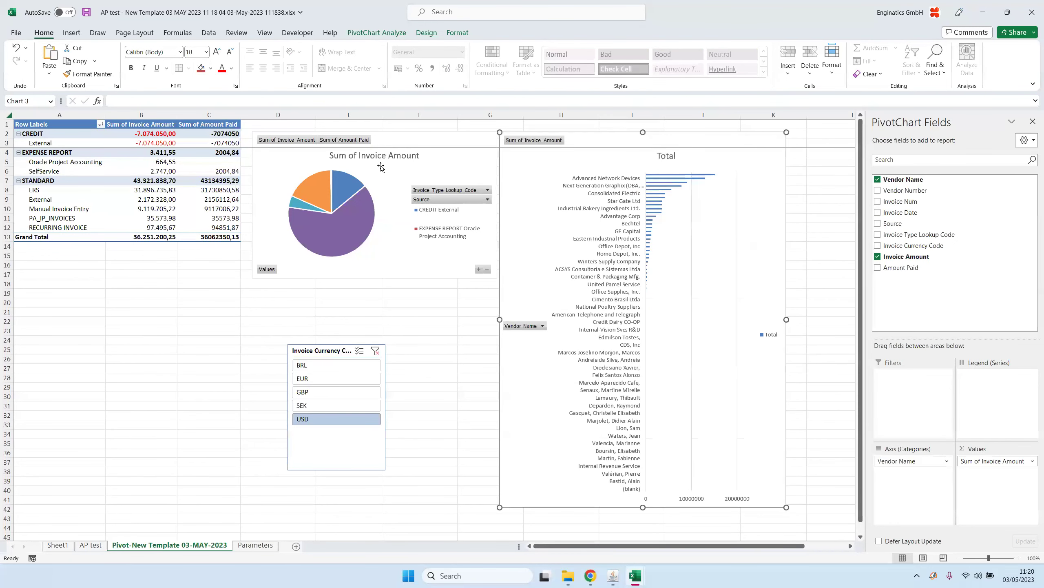
# - Apply the dark chart style to the pie and bar charts and move the currency slicer below the pie chart
pyautogui.click(450, 150)
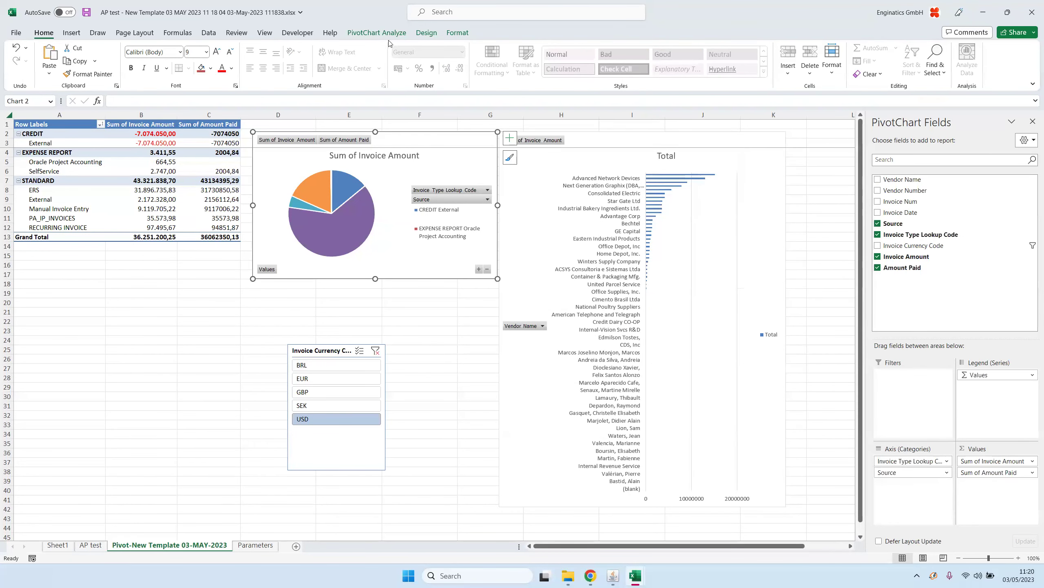
pyautogui.click(425, 33)
pyautogui.click(393, 61)
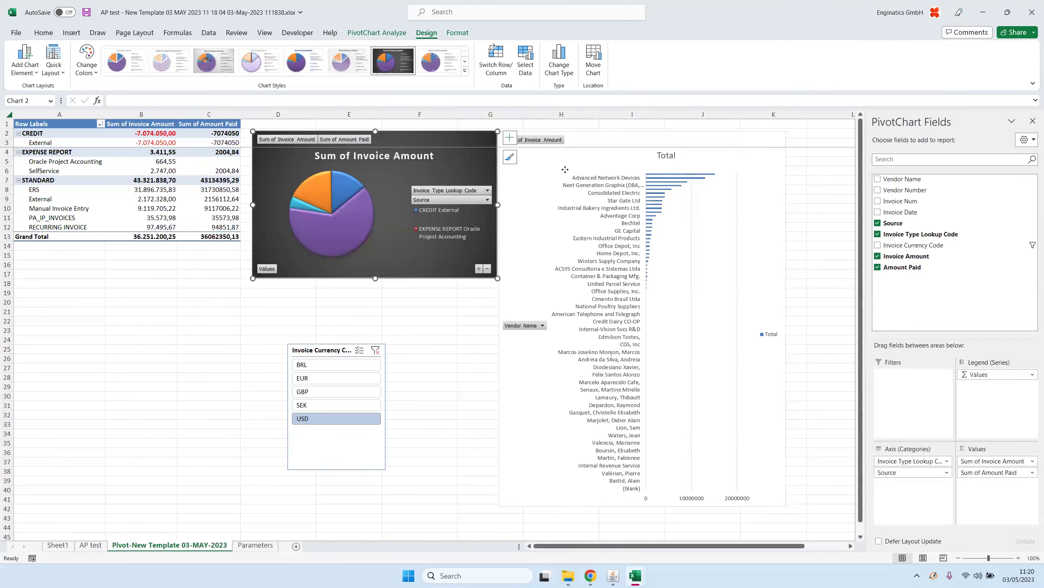
pyautogui.click(393, 60)
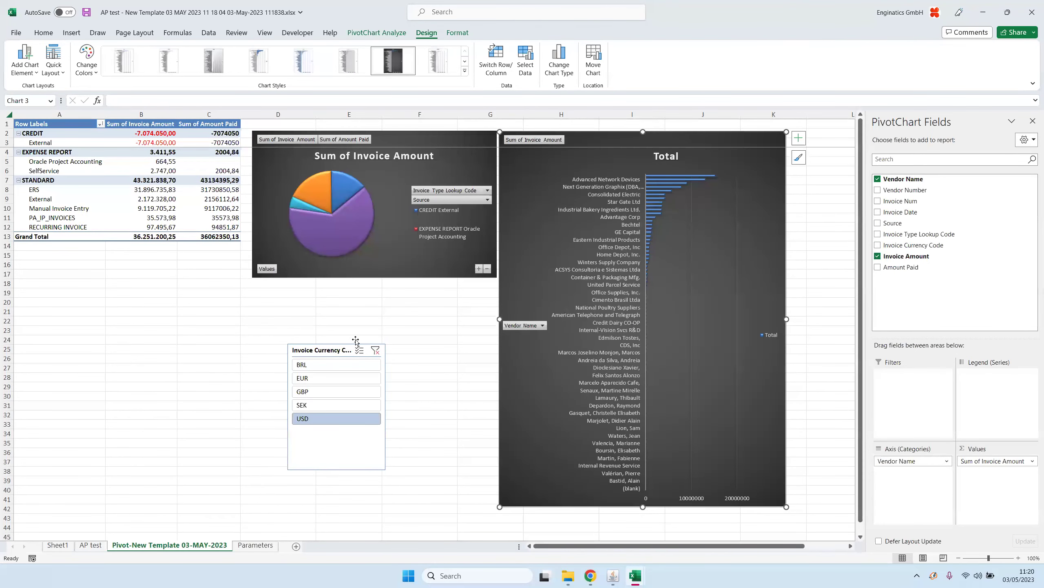
pyautogui.moveTo(363, 344); pyautogui.dragTo(466, 292)
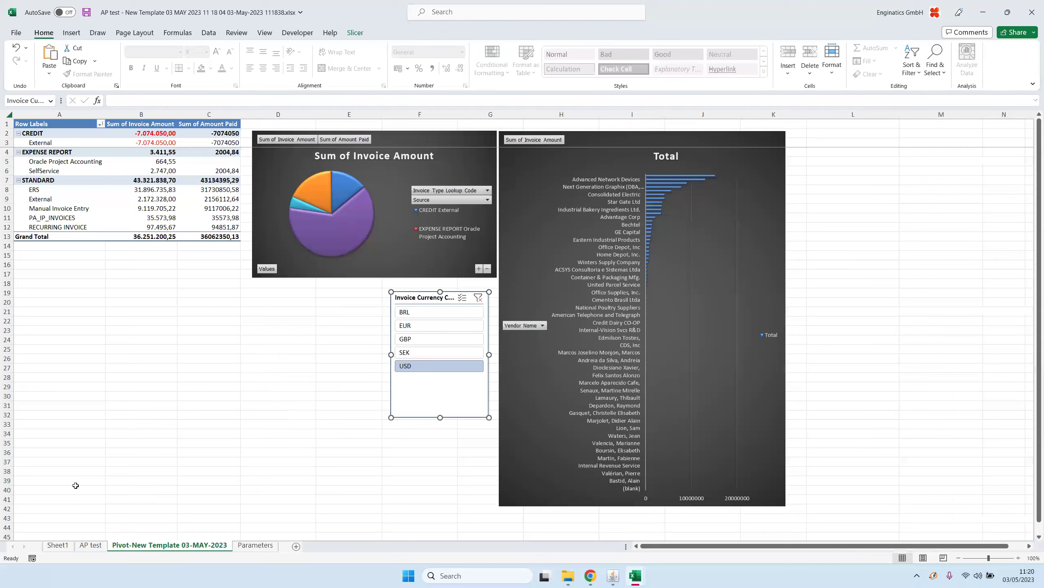
# - Apply color scale conditional formatting to the Invoice Amount and Amount Paid columns of the AP test sheet
pyautogui.click(91, 545)
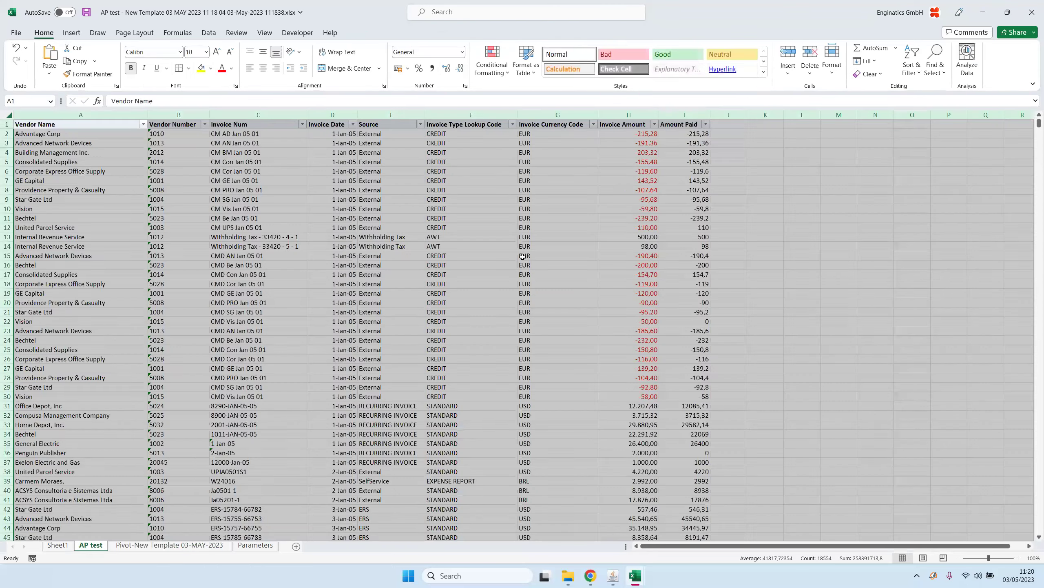
pyautogui.click(631, 120)
pyautogui.click(491, 59)
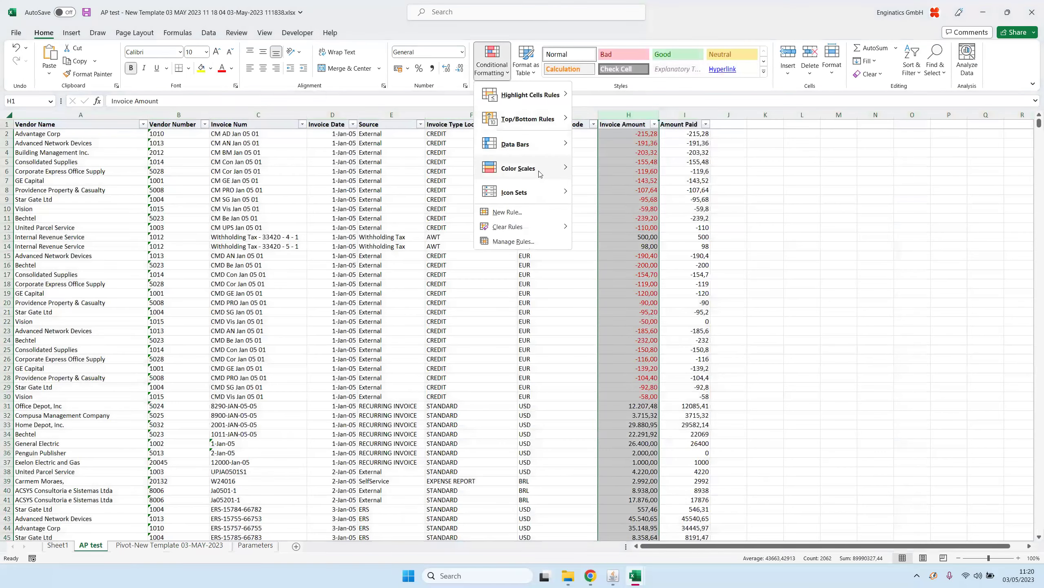
pyautogui.click(581, 165)
pyautogui.click(684, 115)
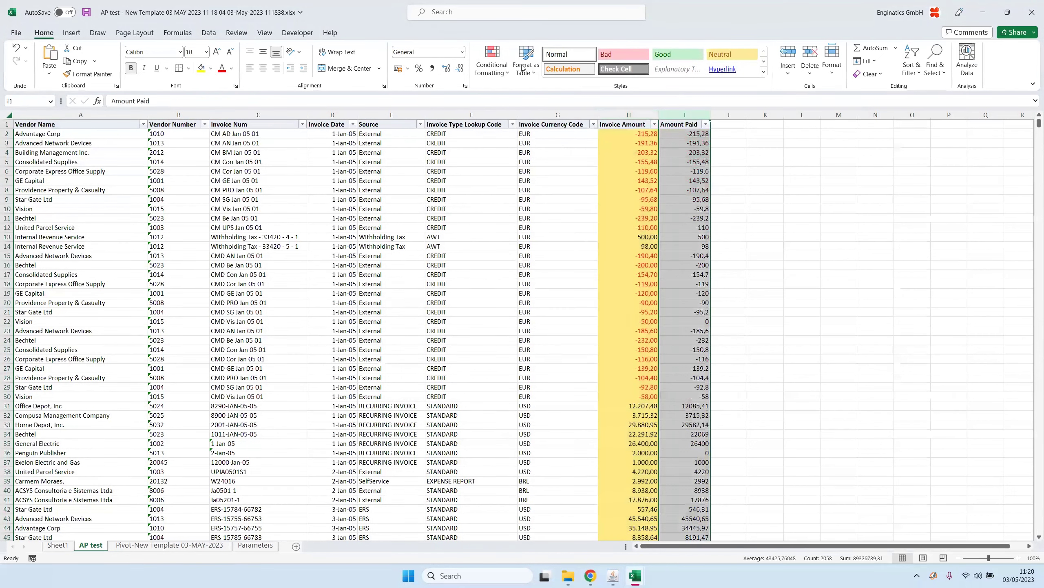
pyautogui.click(491, 59)
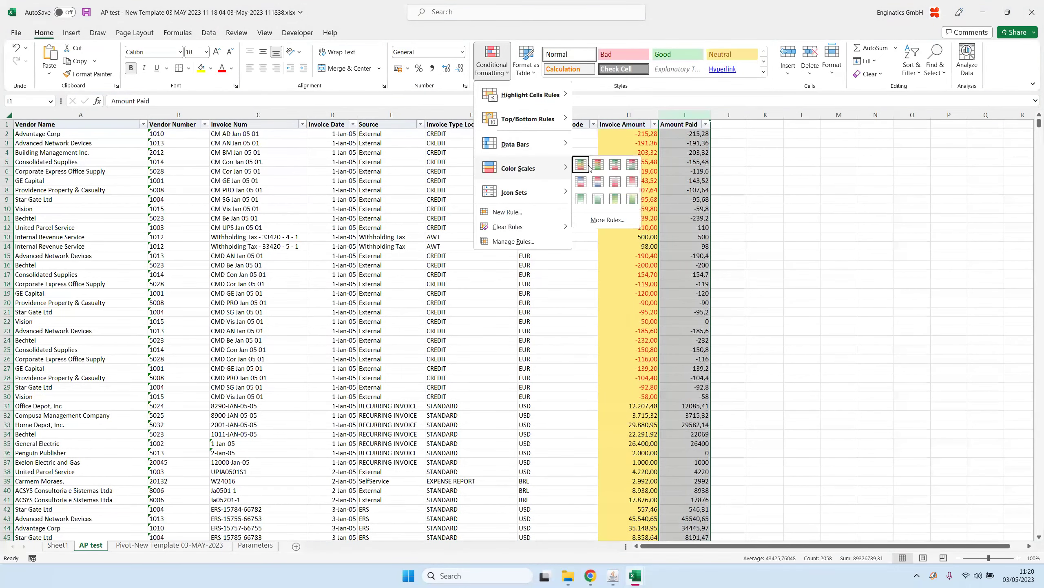
pyautogui.click(599, 164)
pyautogui.click(453, 204)
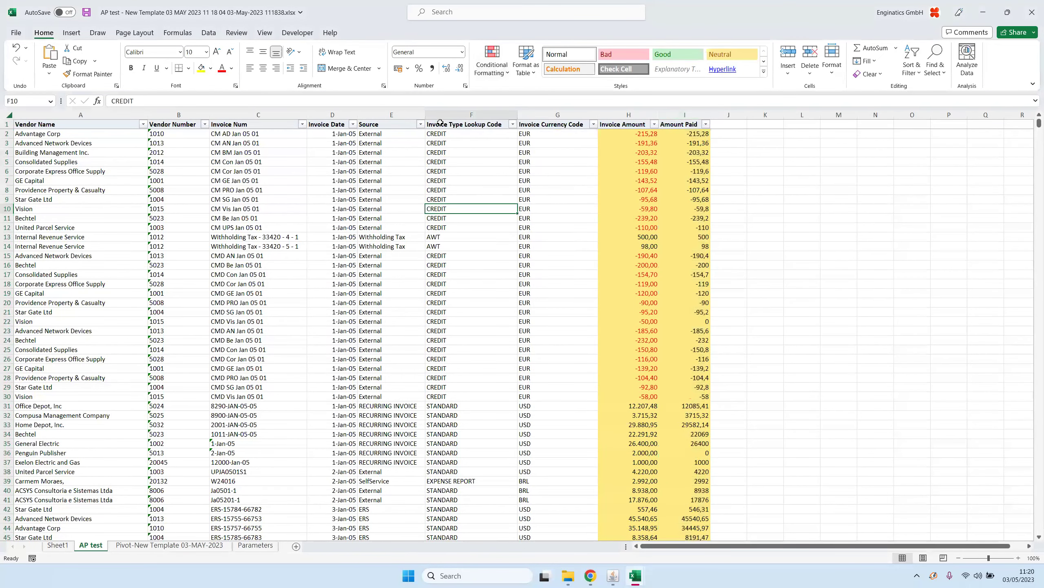
# - Set the font of the Source column to Algerian and return to the New Template pivot sheet
pyautogui.click(390, 114)
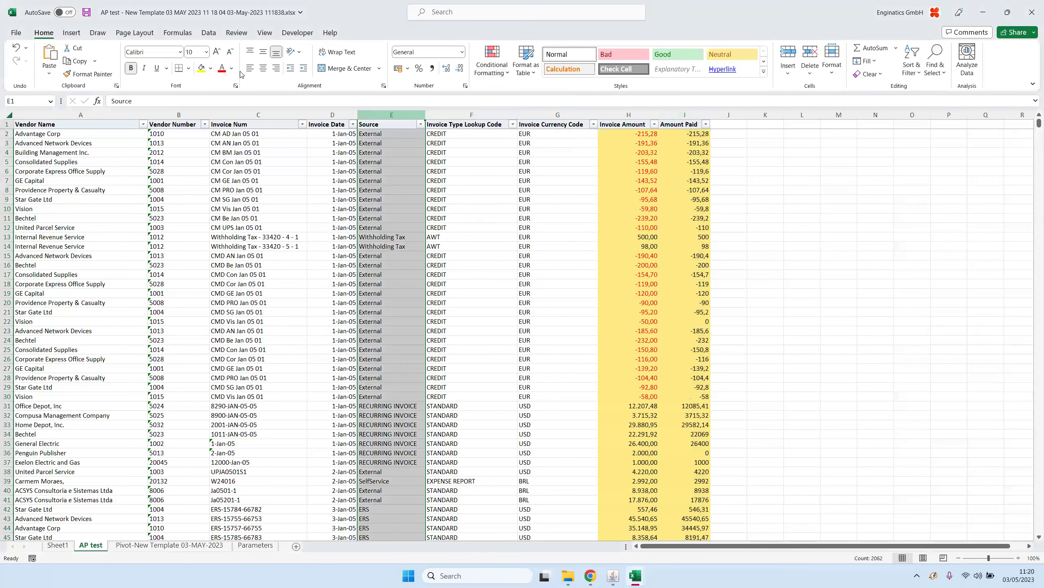
pyautogui.click(180, 51)
pyautogui.click(160, 136)
pyautogui.click(89, 126)
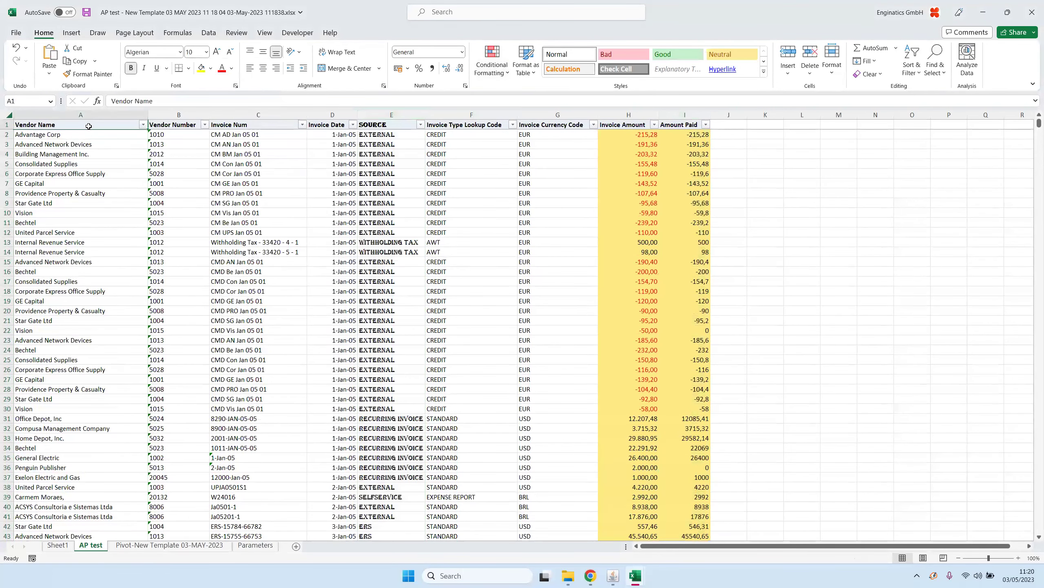
pyautogui.click(166, 545)
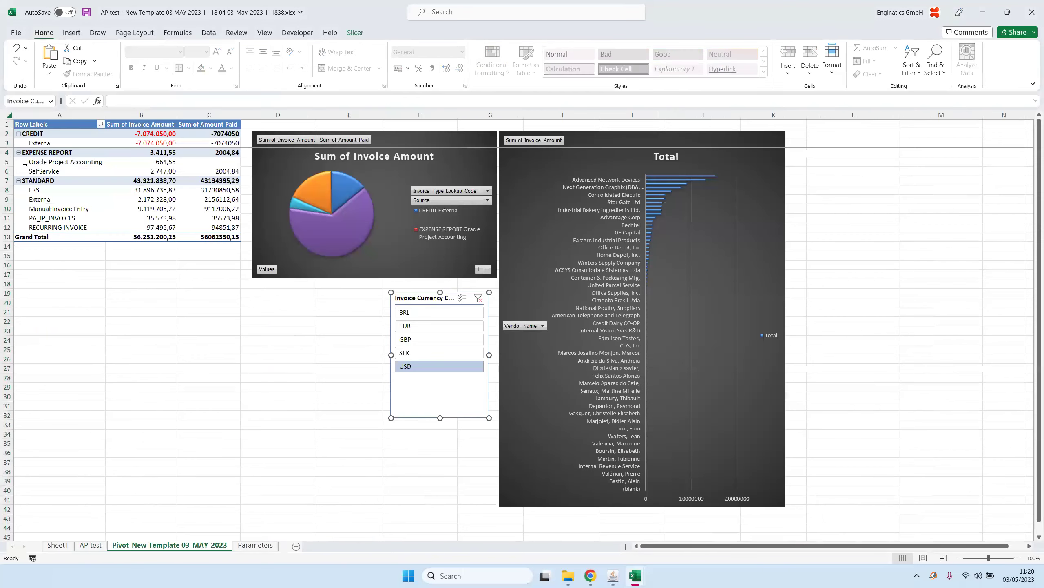
# - Save the customized workbook and switch to Oracle Applications
pyautogui.click(44, 124)
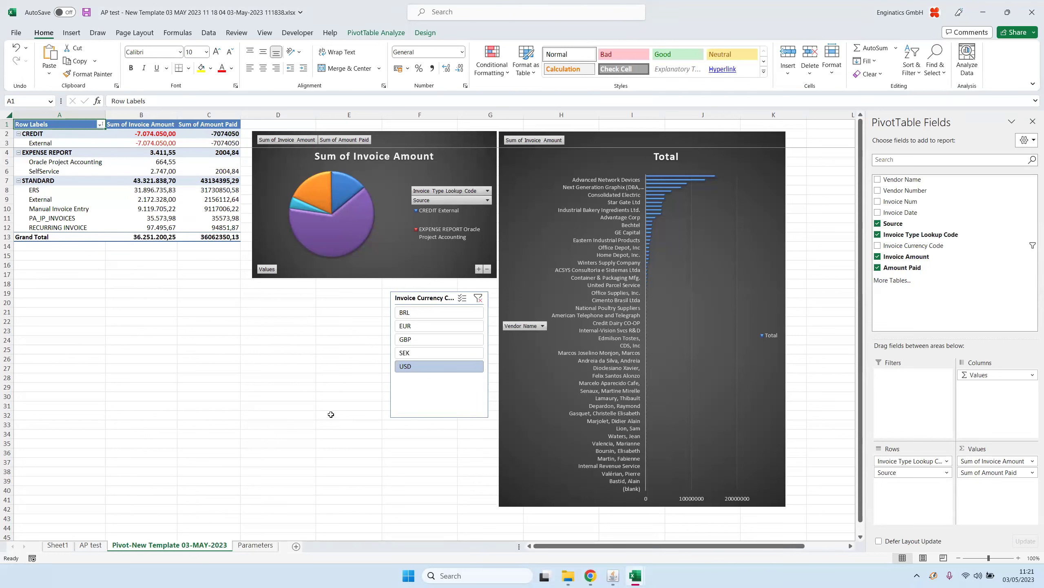
pyautogui.click(87, 12)
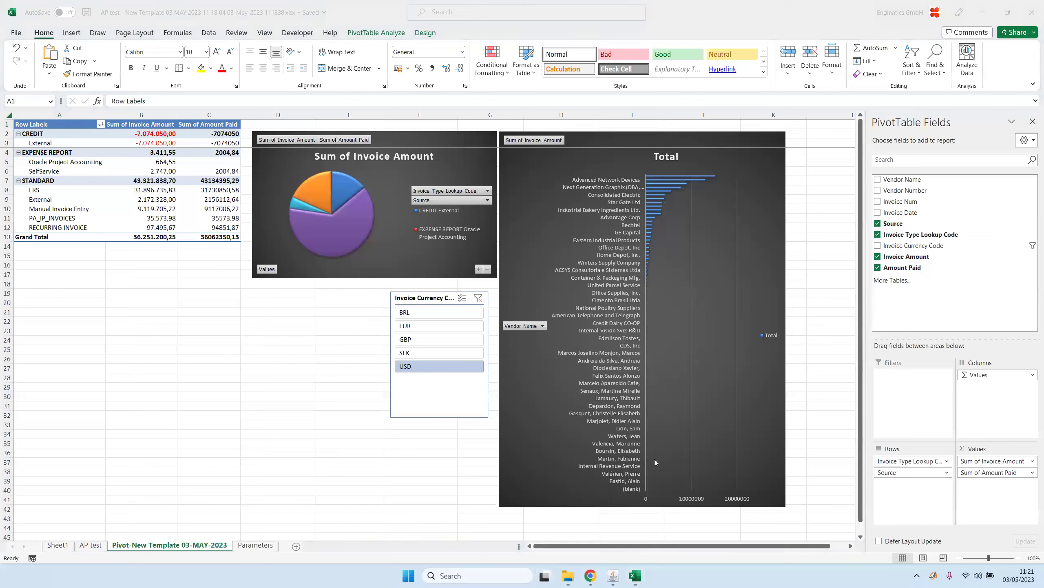
pyautogui.click(613, 575)
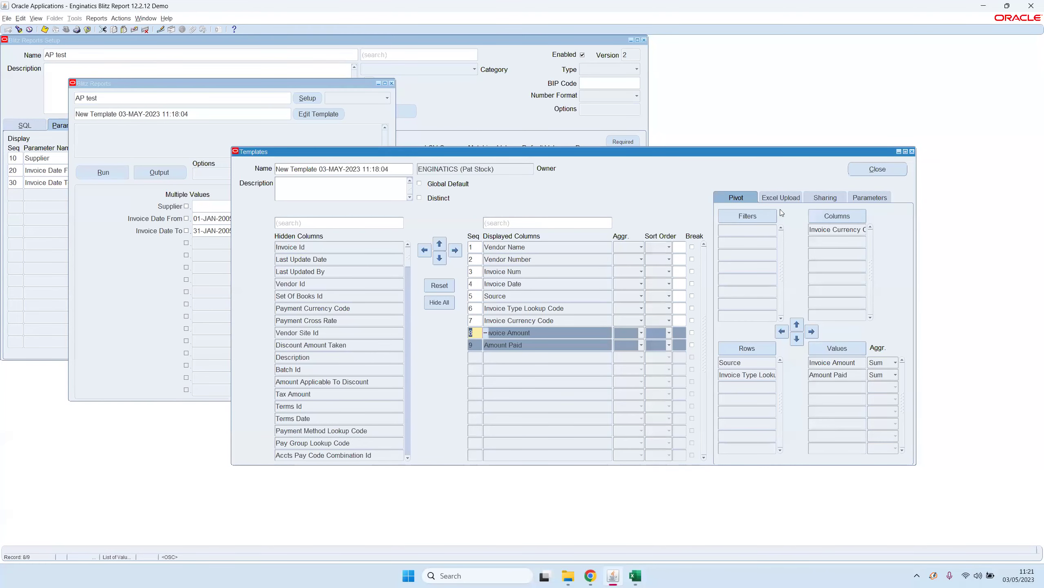
pyautogui.click(787, 197)
pyautogui.click(735, 214)
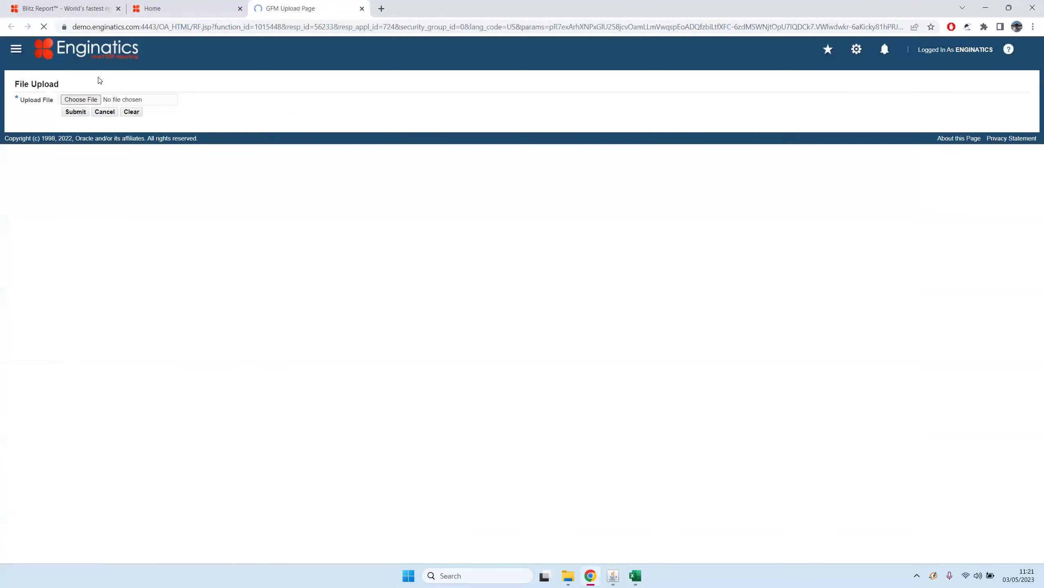
pyautogui.click(82, 99)
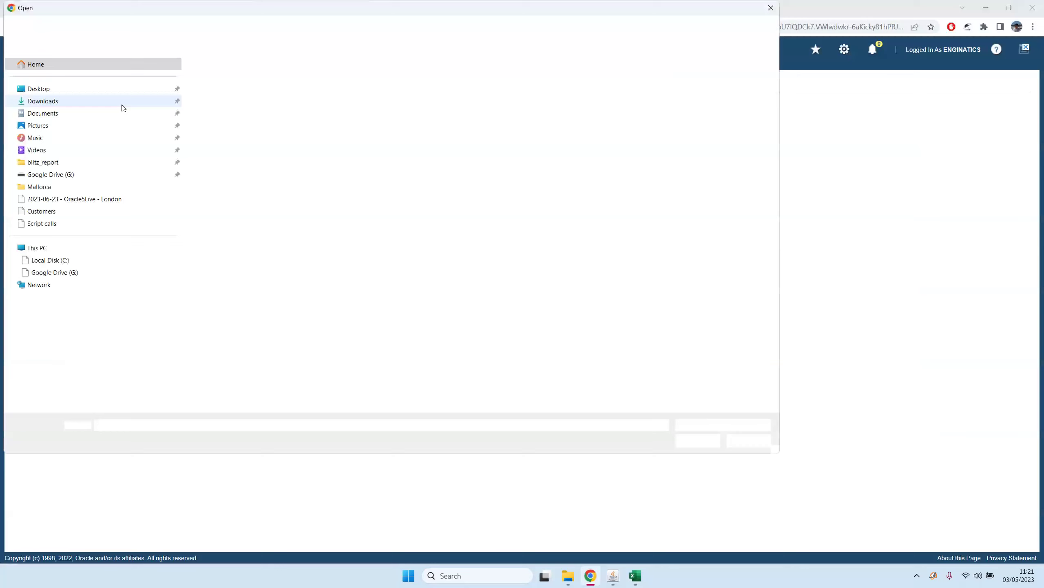
pyautogui.click(241, 92)
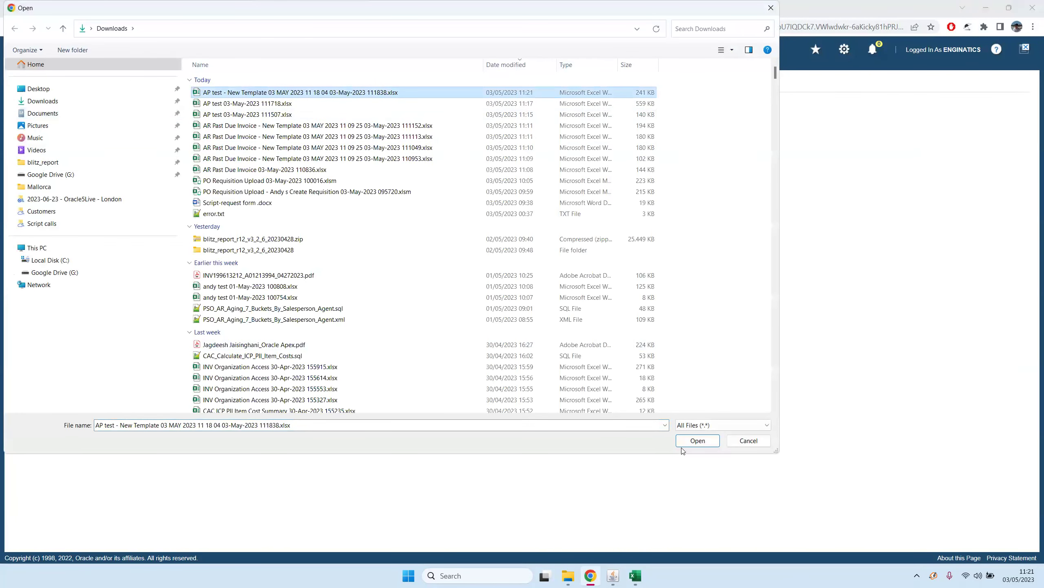
pyautogui.click(698, 440)
pyautogui.click(75, 112)
pyautogui.click(362, 8)
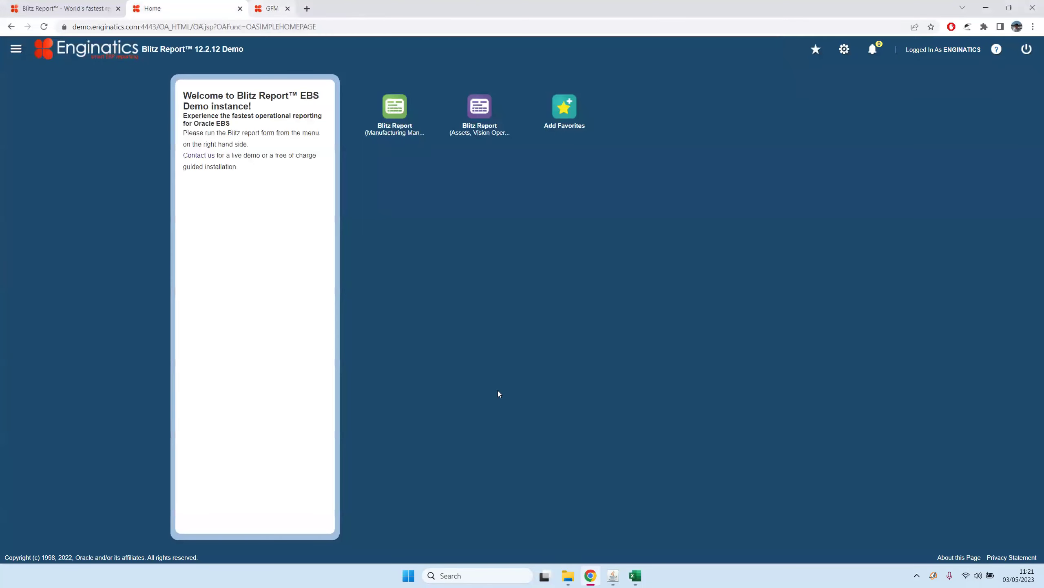
# - Return to Oracle Applications and review the uploaded file's name and sheet list in the template
pyautogui.click(620, 578)
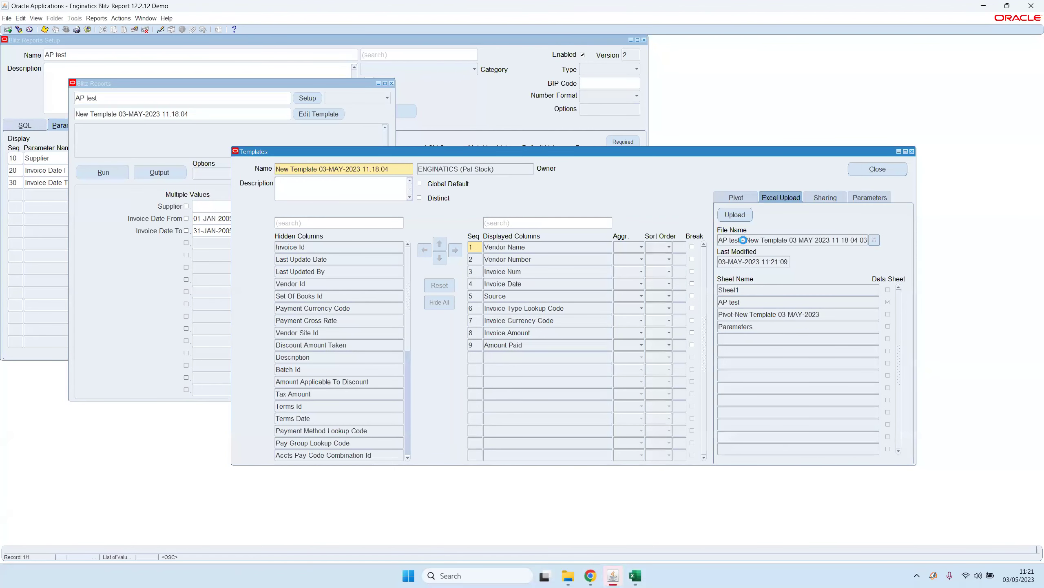
pyautogui.moveTo(743, 239); pyautogui.dragTo(900, 249)
pyautogui.click(746, 290)
pyautogui.click(739, 308)
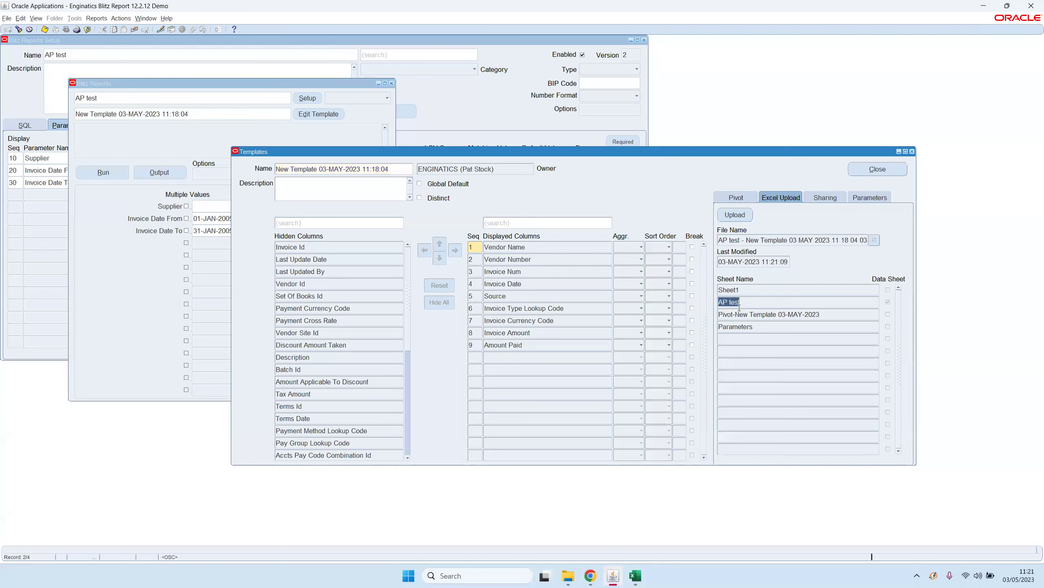
pyautogui.click(735, 289)
pyautogui.click(749, 315)
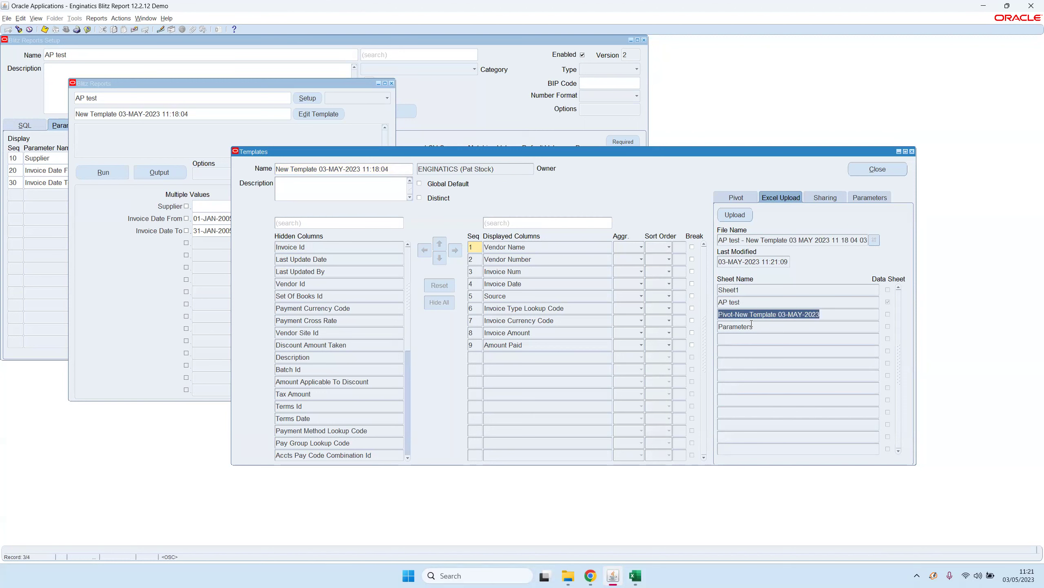
# - Rename the template as "Pivot with dashboard" and close the template editor
pyautogui.click(356, 170)
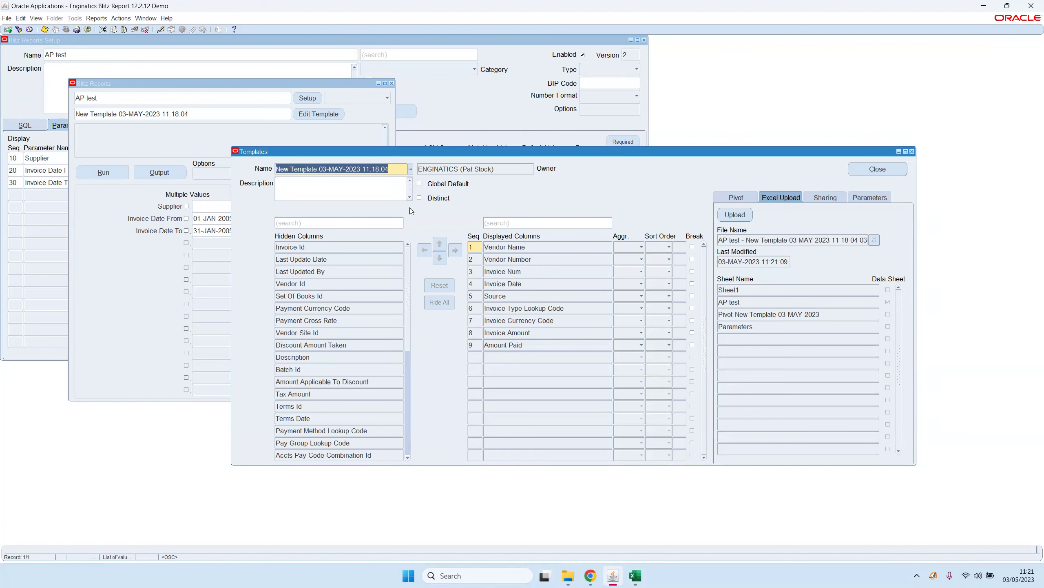
pyautogui.write('Pivot ')
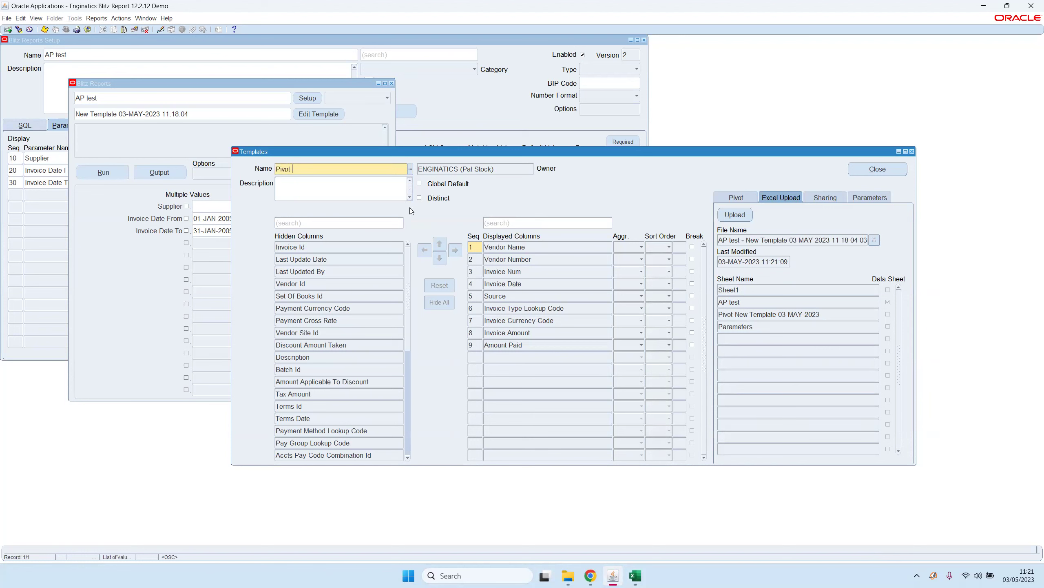
pyautogui.write('with dashboard')
pyautogui.click(872, 175)
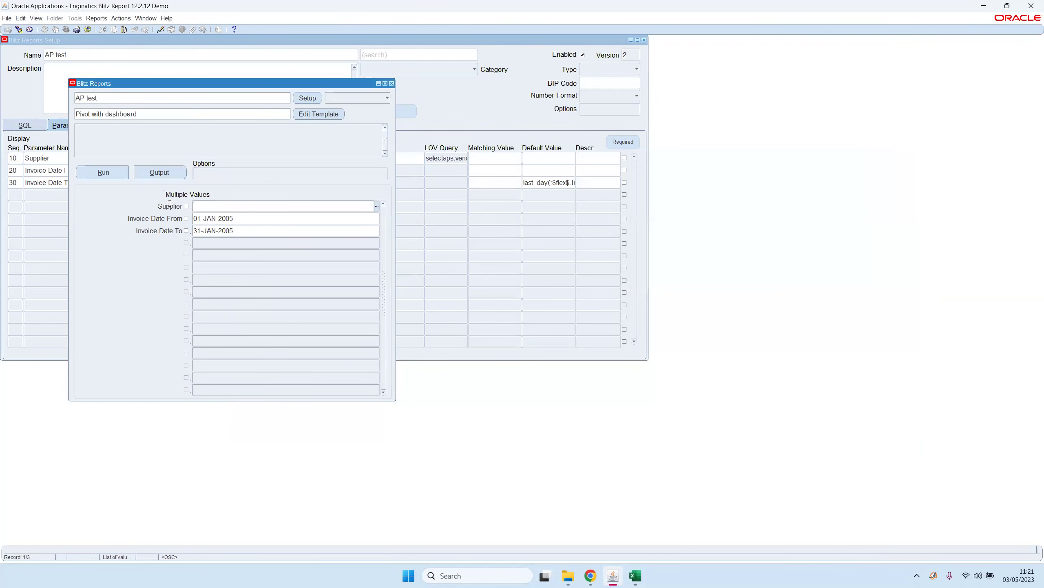
# - Set the invoice date range from 01-JAN-2007 to 31-DEC-2007 and run the AP test report
pyautogui.click(221, 216)
pyautogui.press('Up')
pyautogui.press('Down')
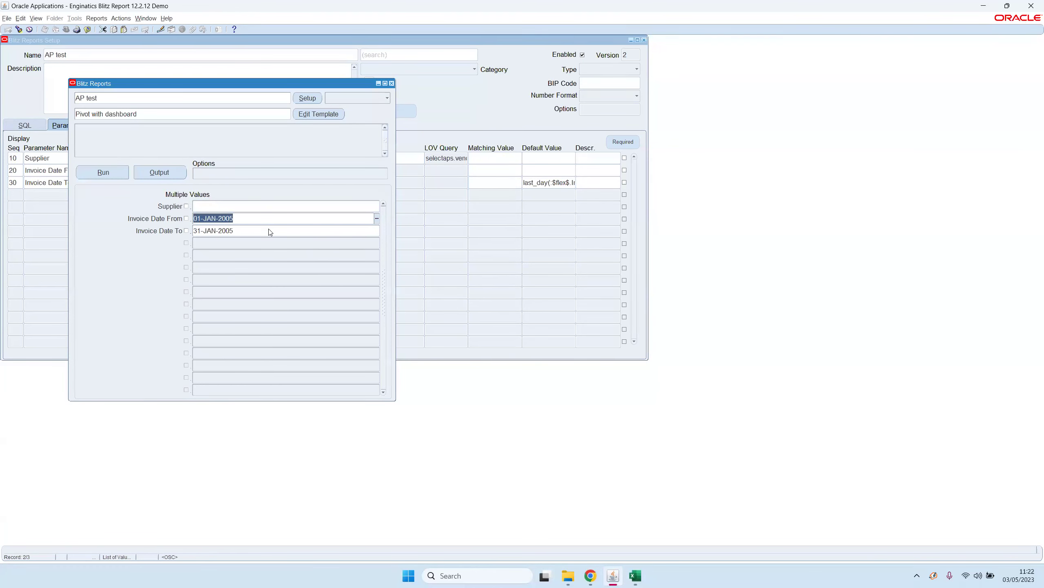
pyautogui.press('End')
pyautogui.press('Down')
pyautogui.press('End')
pyautogui.press('Left')
pyautogui.press('Left')
pyautogui.press('Left')
pyautogui.press('Left')
pyautogui.press('Left')
pyautogui.hotkey('shift', 'Left')
pyautogui.hotkey('shift', 'Left')
pyautogui.hotkey('shift', 'Left')
pyautogui.write('dec')
pyautogui.hotkey('alt', 'r')
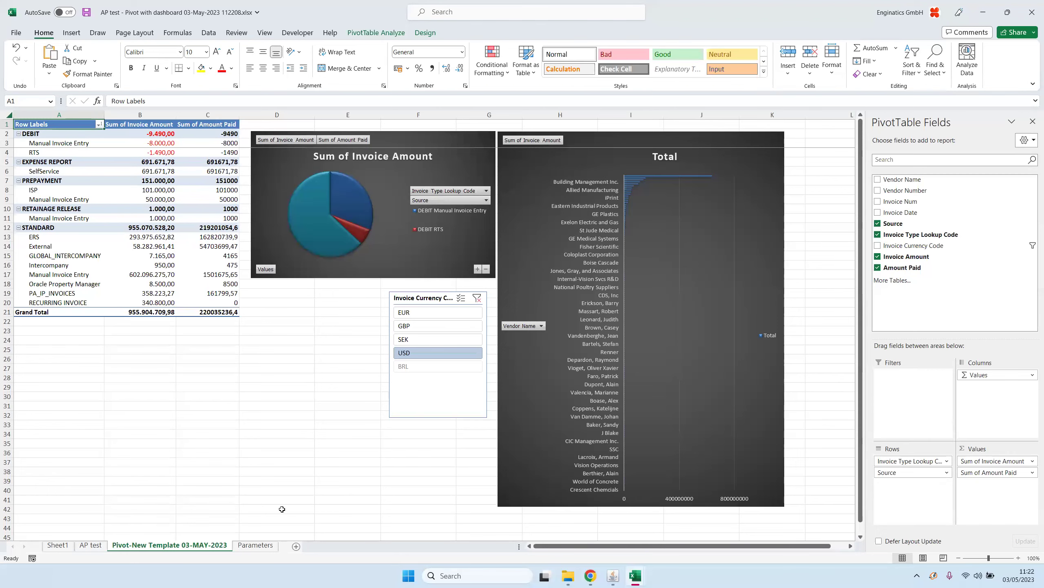
# - Check which months the Invoice Date filter of the AP test sheet offers and return to the pivot sheet
pyautogui.click(90, 545)
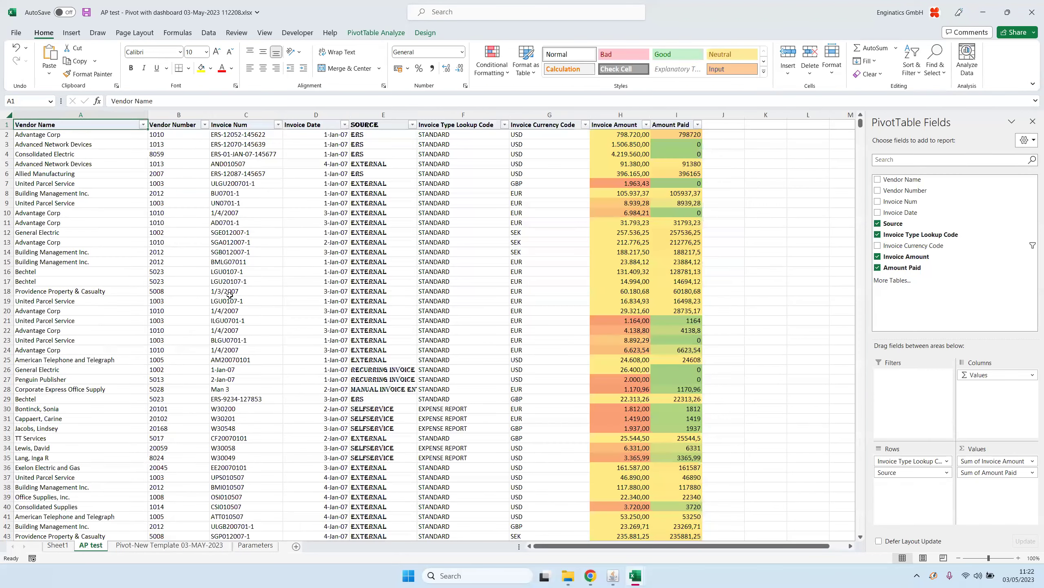
pyautogui.click(345, 125)
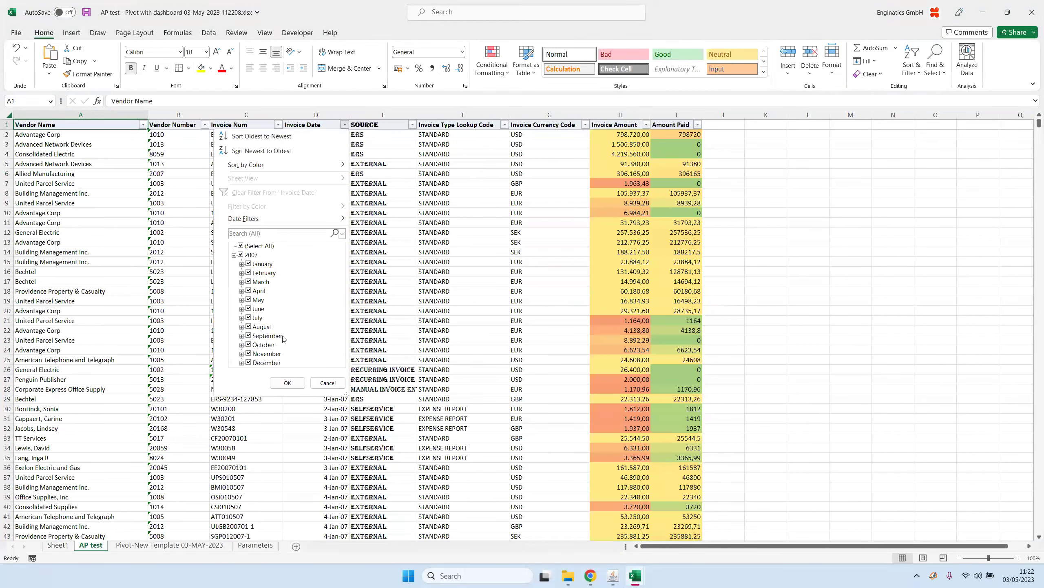
pyautogui.click(328, 382)
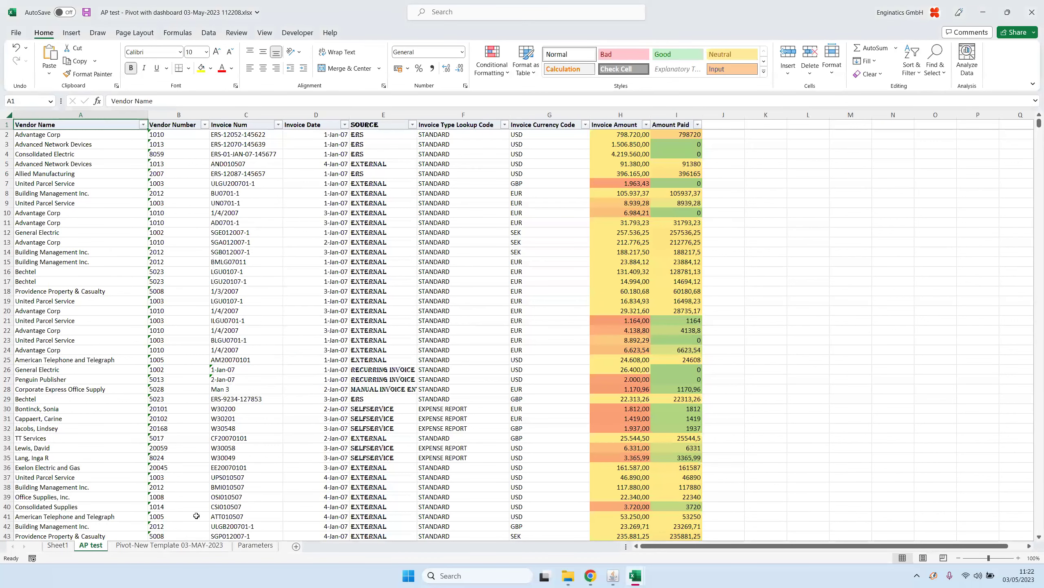
pyautogui.click(186, 544)
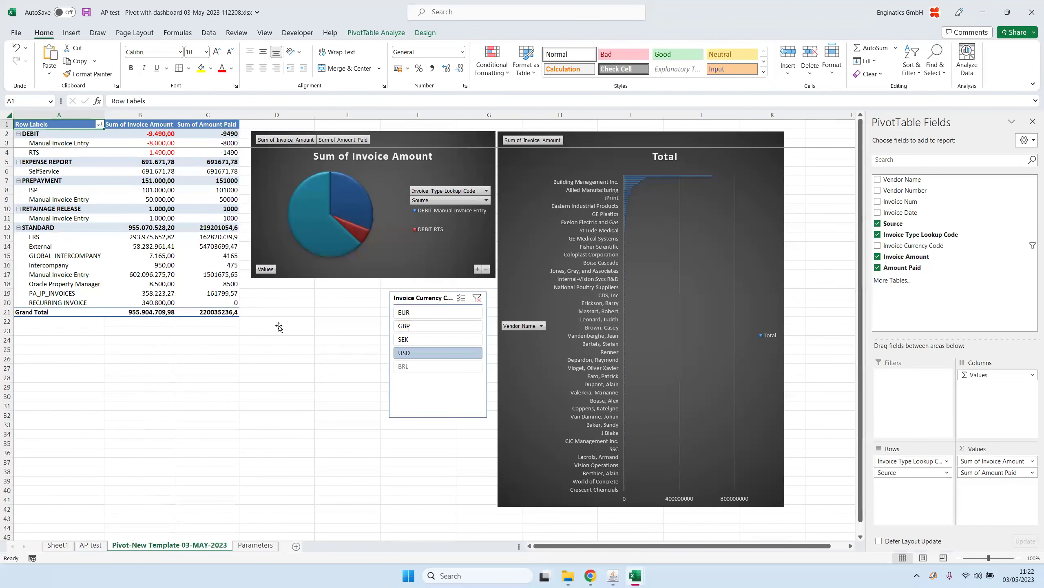
# - Switch to Oracle Applications, clear both invoice date parameters and run the report without a date restriction
pyautogui.moveTo(613, 575)
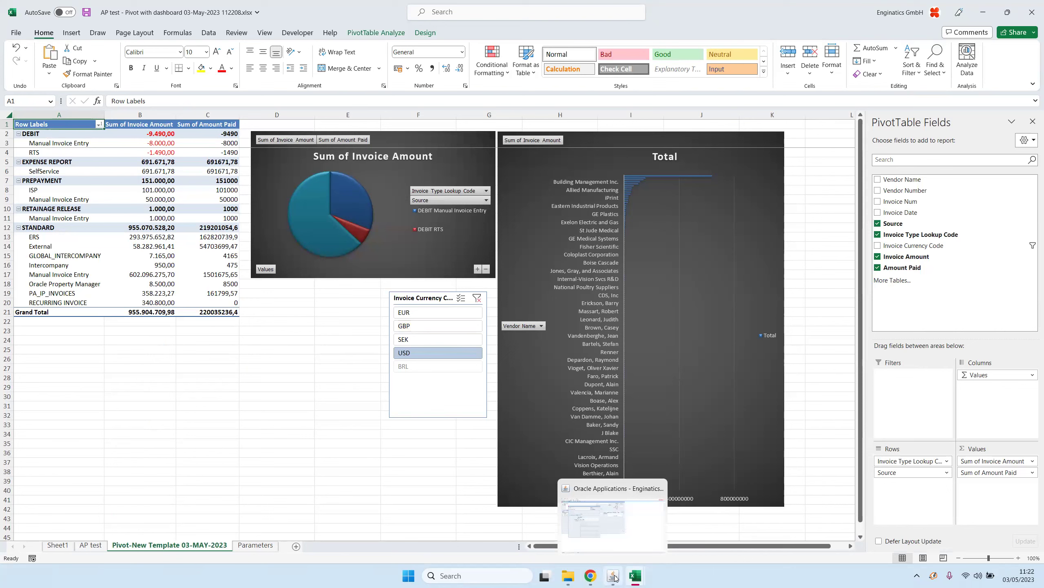
pyautogui.click(619, 516)
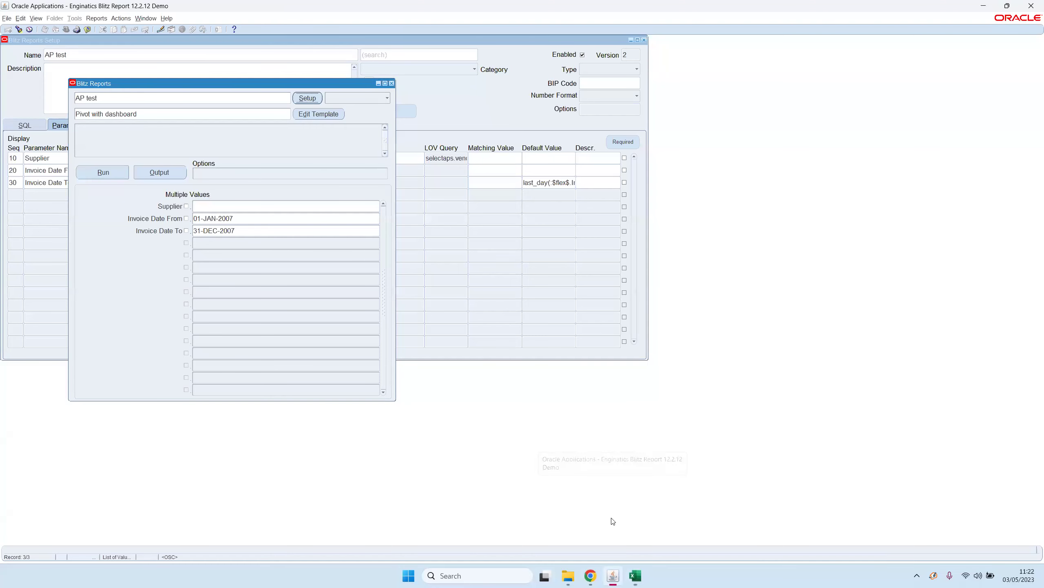
pyautogui.click(243, 218)
pyautogui.press('Delete')
pyautogui.press('Tab')
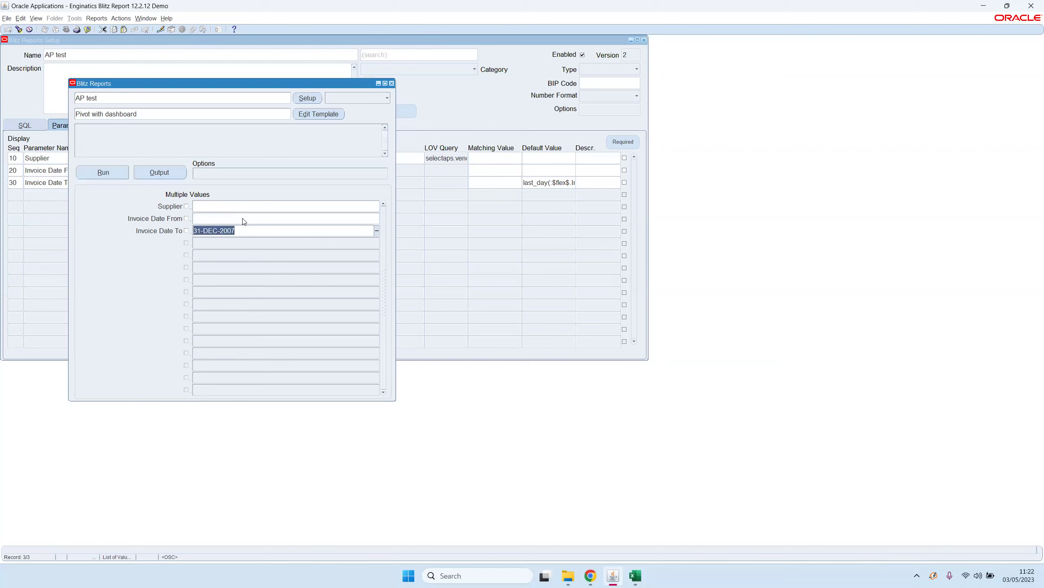
pyautogui.press('Delete')
pyautogui.click(106, 173)
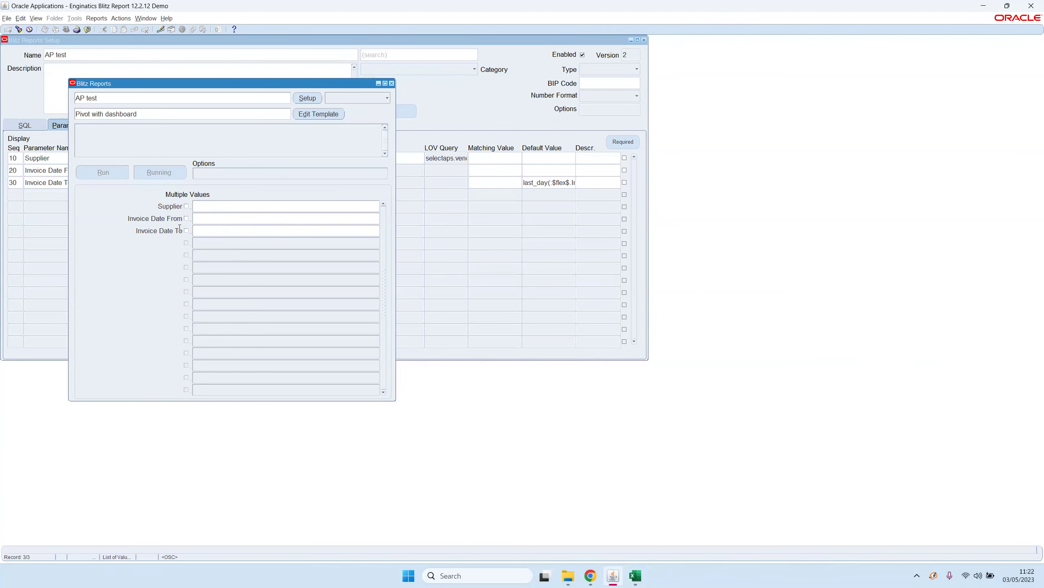
pyautogui.click(221, 218)
pyautogui.click(238, 229)
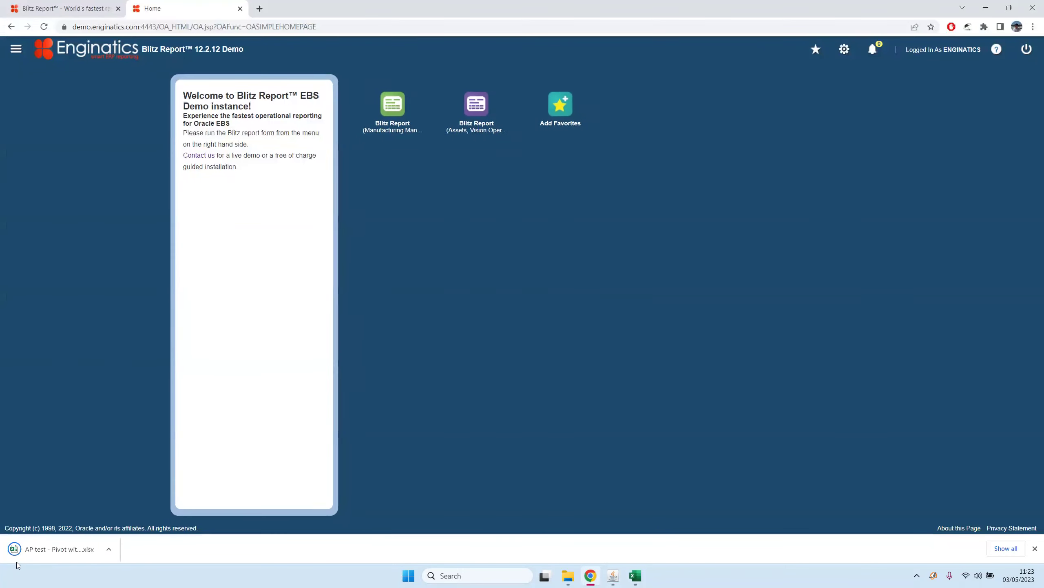
# - Open the downloaded AP test workbook from the browser and look over its pivot dashboard
pyautogui.click(50, 549)
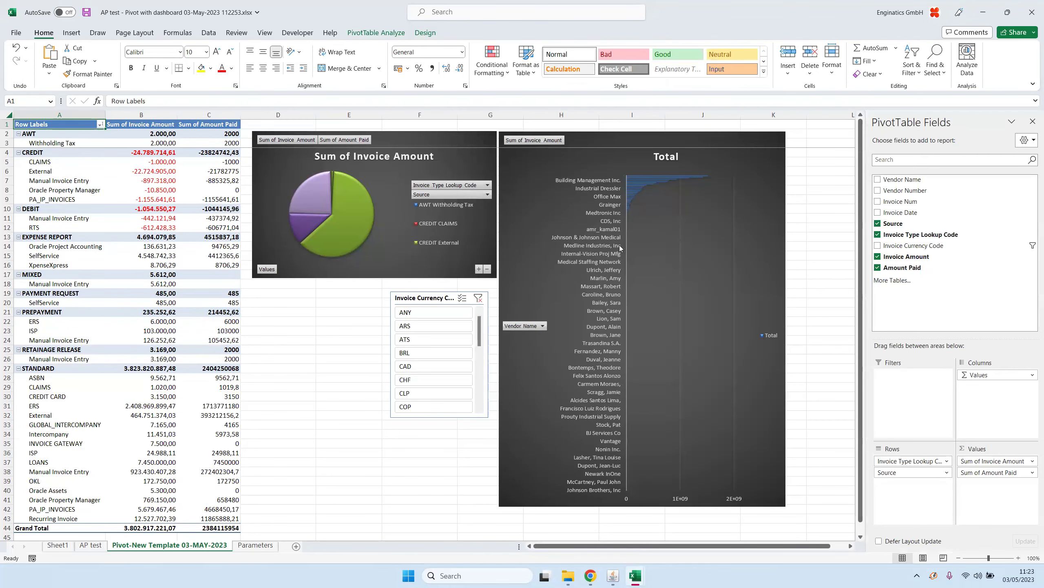
pyautogui.scroll(-2, 482, 389)
pyautogui.scroll(2, 482, 389)
# - Filter the pivot table by currency ATS with the slicer and set it back to USD
pyautogui.click(458, 338)
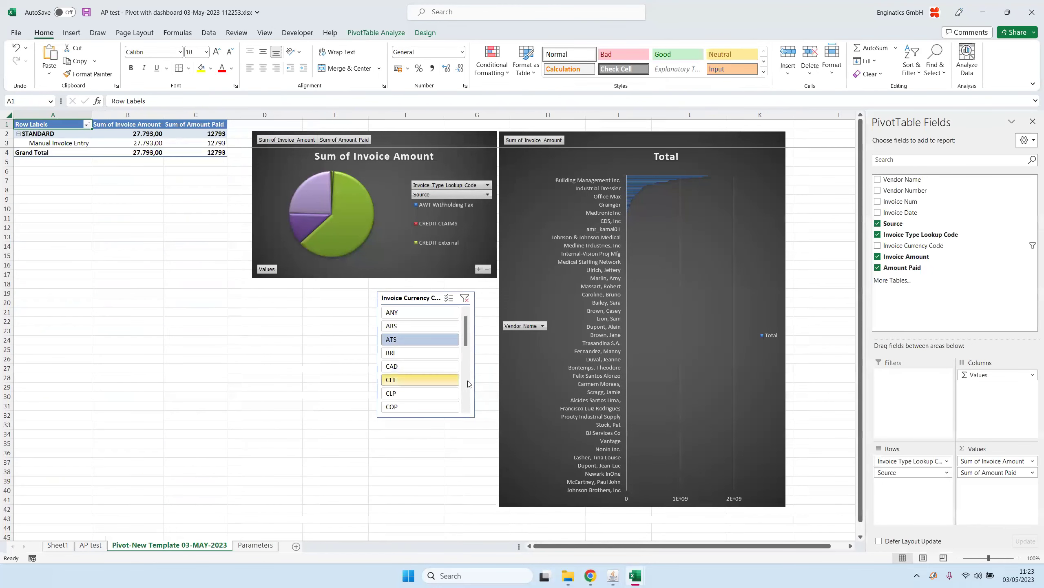
pyautogui.click(469, 401)
pyautogui.scroll(-5, 423, 371)
pyautogui.click(401, 406)
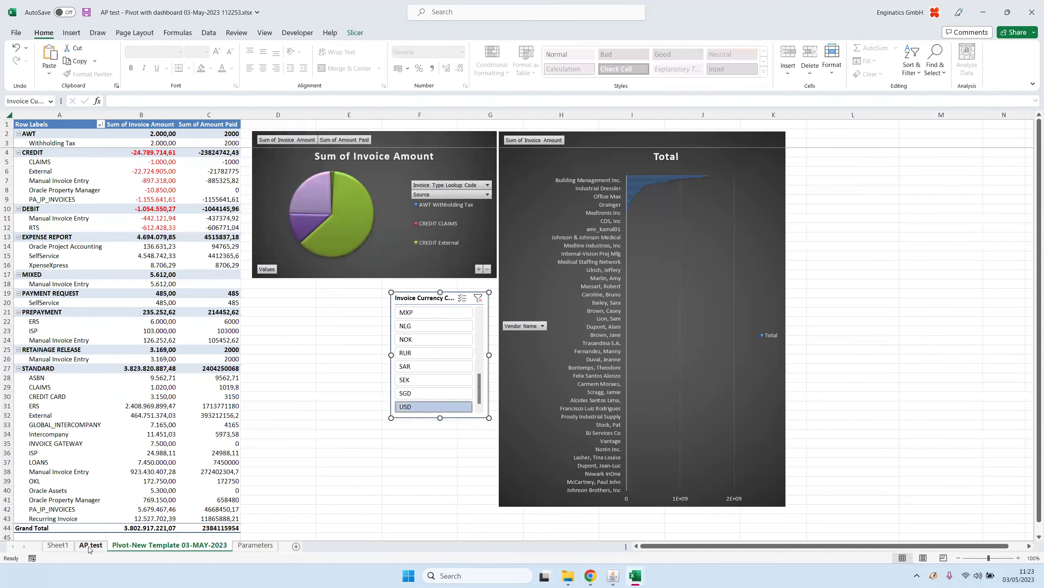
# - Check the years listed in the Invoice Date filter of the AP test sheet and leave the data unfiltered
pyautogui.click(92, 545)
pyautogui.click(259, 183)
pyautogui.click(372, 125)
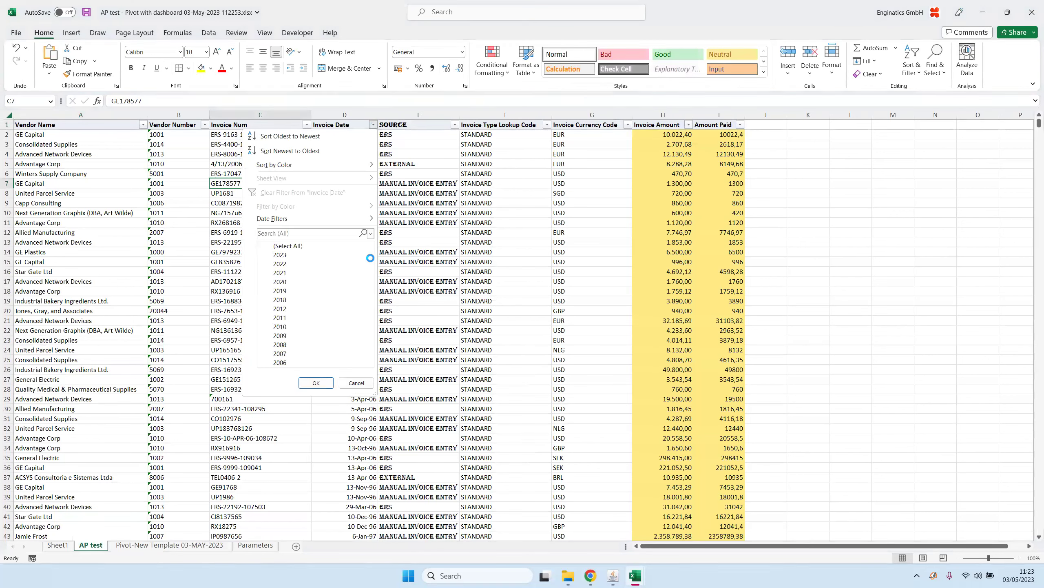
pyautogui.click(368, 317)
pyautogui.moveTo(368, 316); pyautogui.dragTo(379, 266)
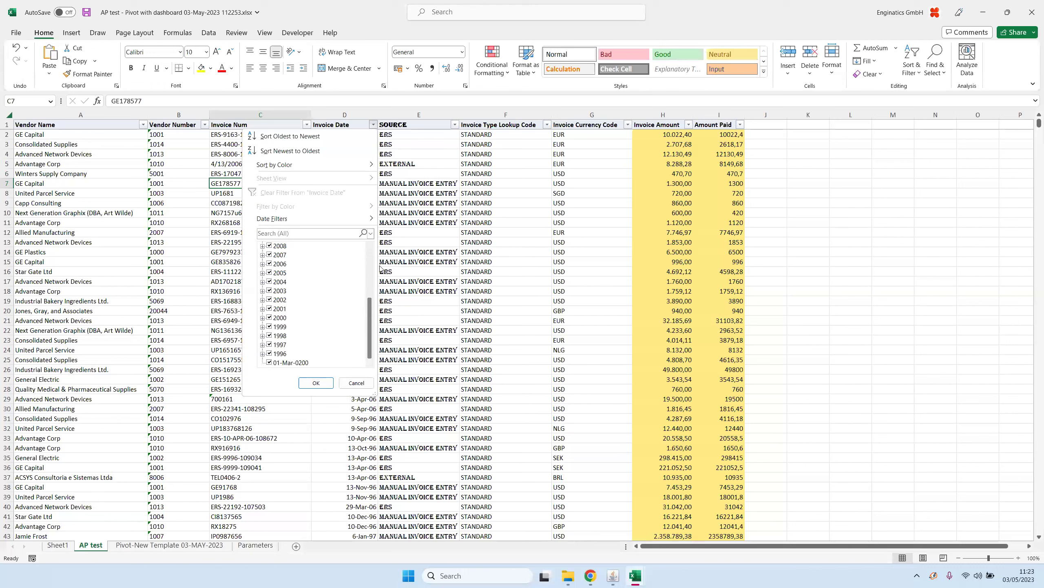
pyautogui.click(356, 382)
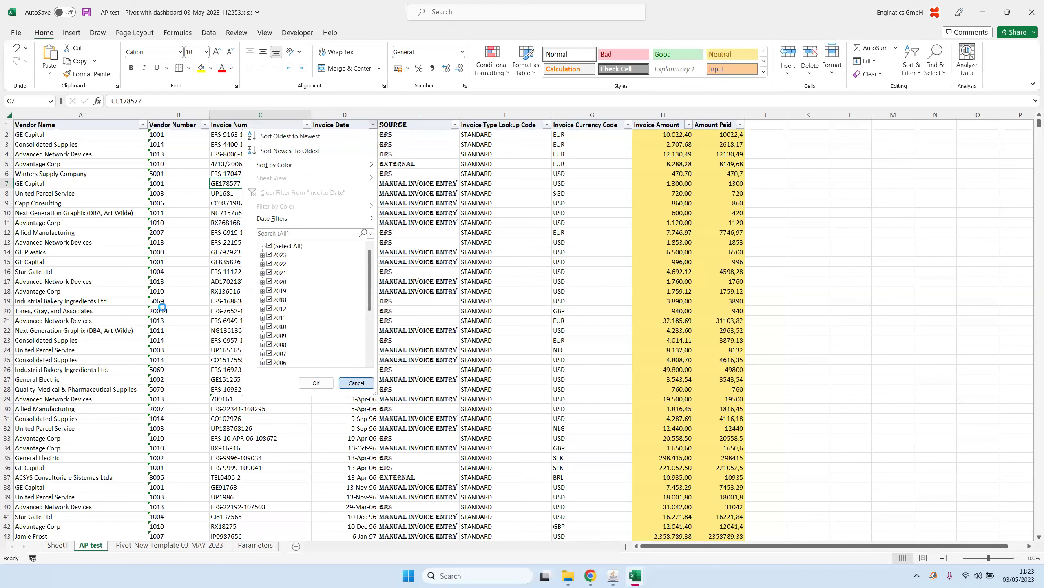
# - Jump to the last row of the AP test data, review the rows above it and switch to Oracle Applications
pyautogui.click(89, 274)
pyautogui.hotkey('ctrl', 'Down')
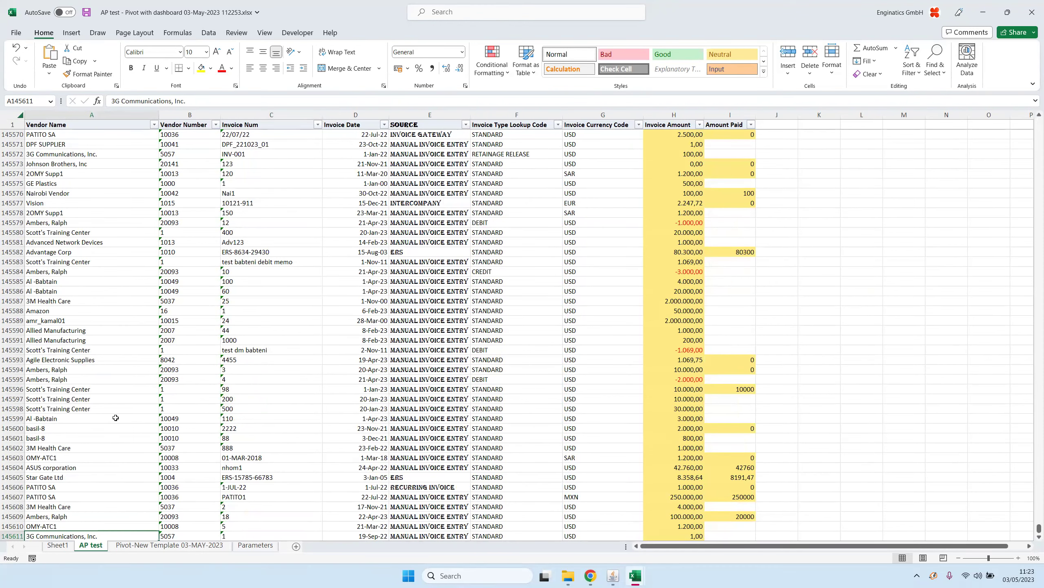
pyautogui.click(113, 332)
pyautogui.scroll(10, 113, 332)
pyautogui.scroll(20, 111, 332)
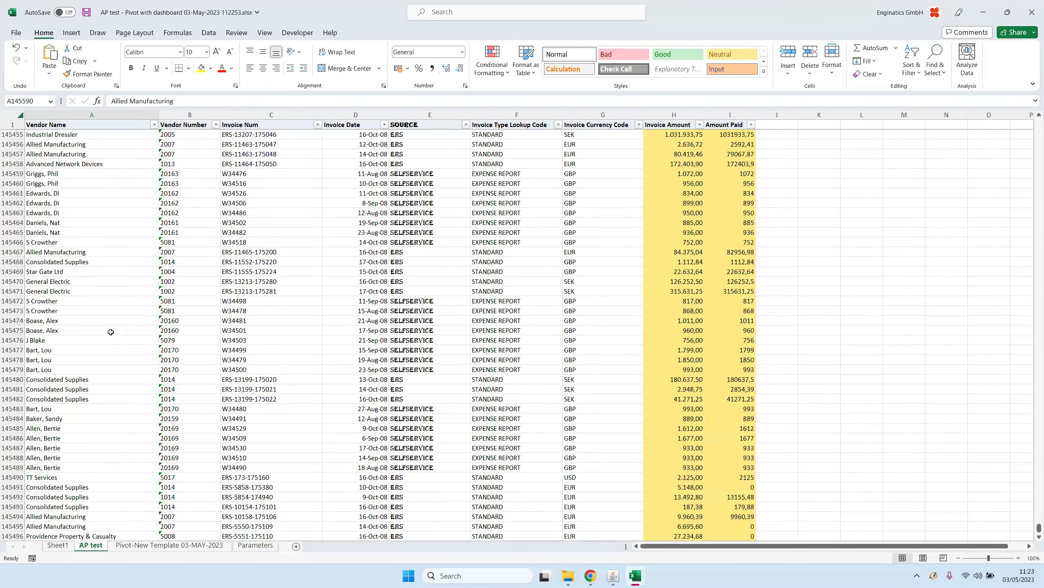
pyautogui.click(277, 272)
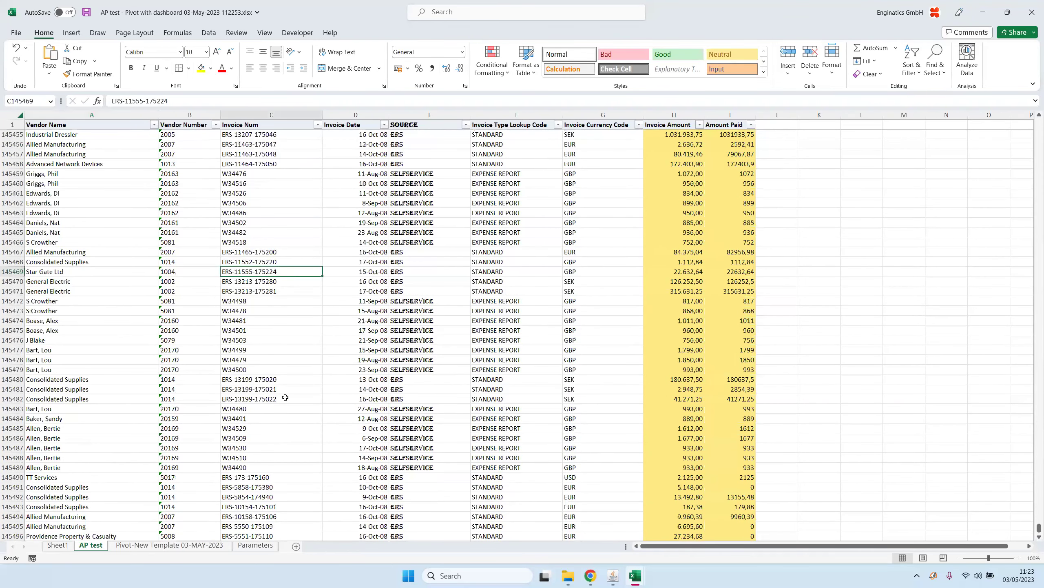
pyautogui.click(71, 225)
pyautogui.moveTo(620, 578)
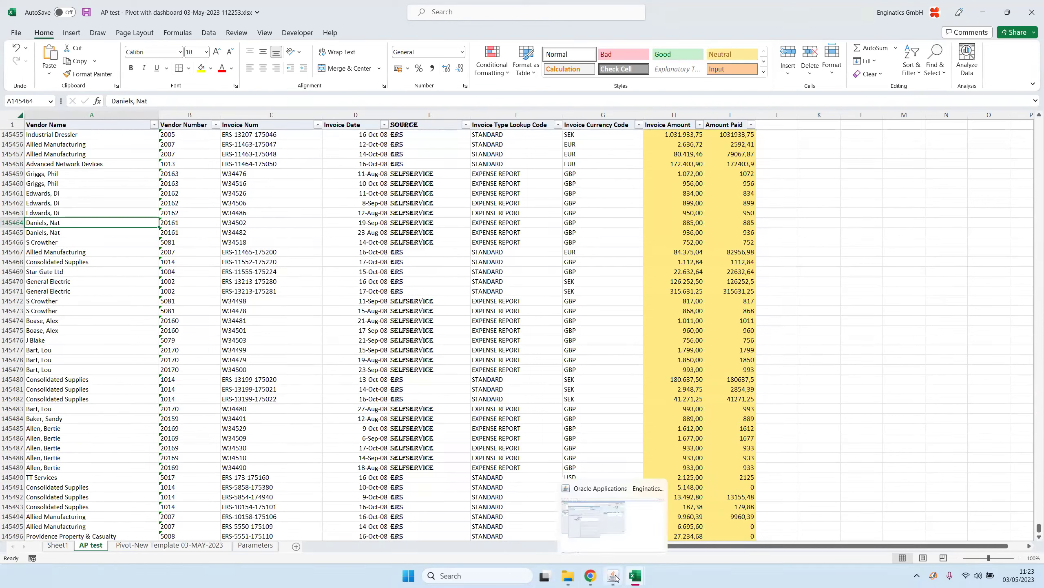
pyautogui.click(615, 551)
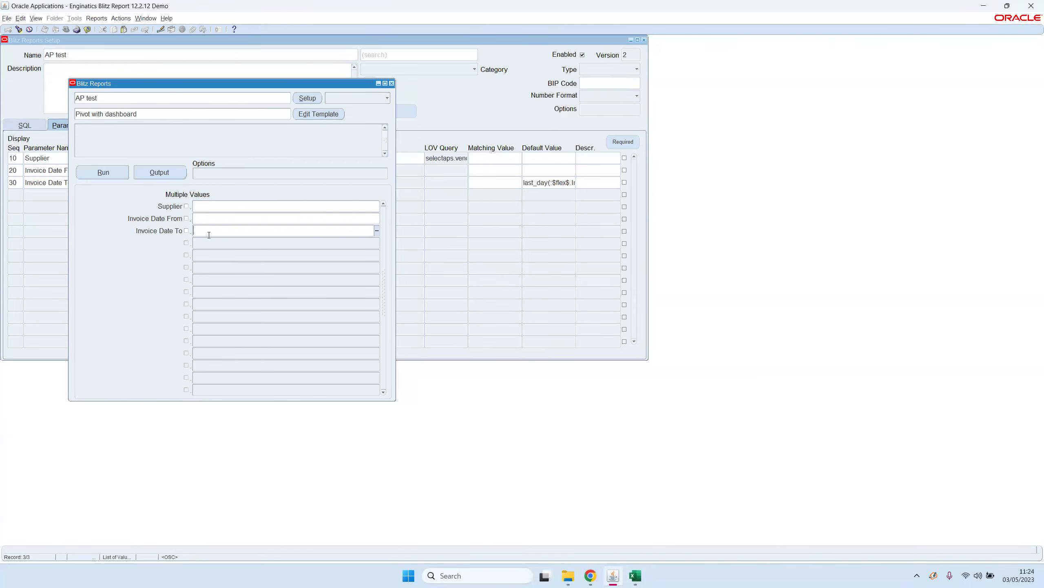
# - Set the Supplier parameter to 3M Health Care, and re-enter the supplier using the % wildcard
pyautogui.doubleClick(313, 209)
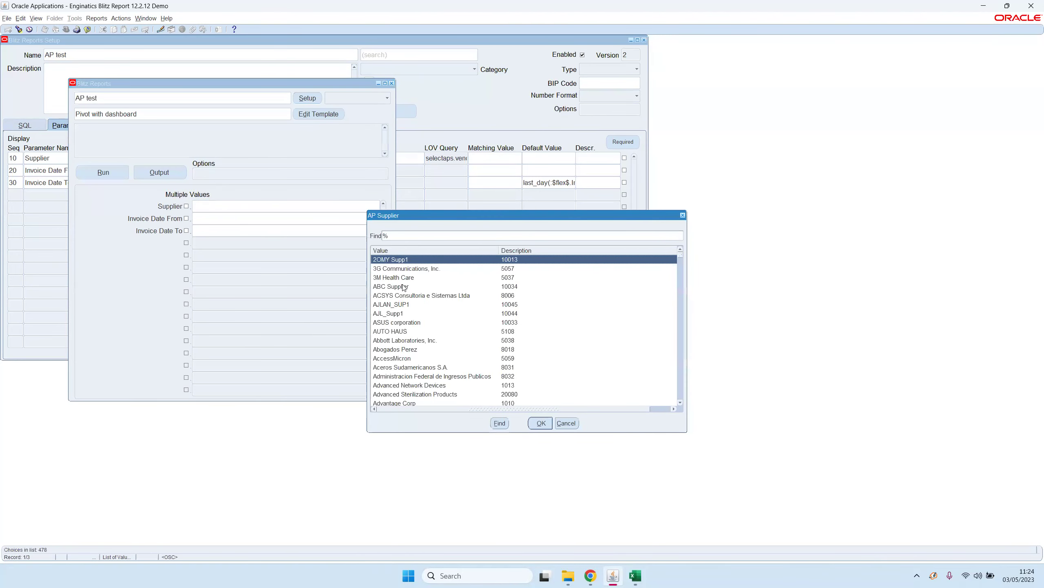
pyautogui.doubleClick(398, 278)
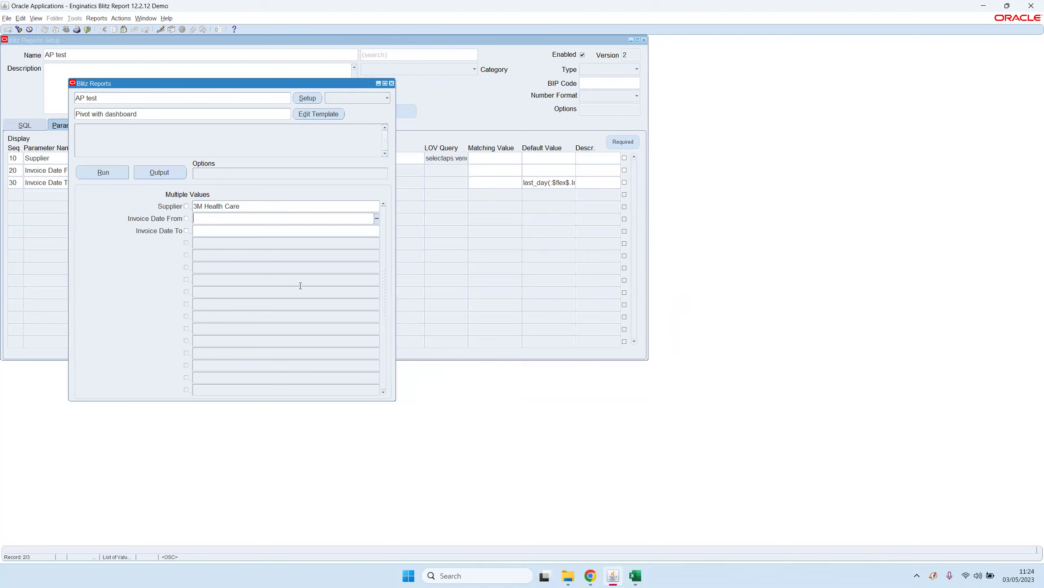
pyautogui.click(245, 206)
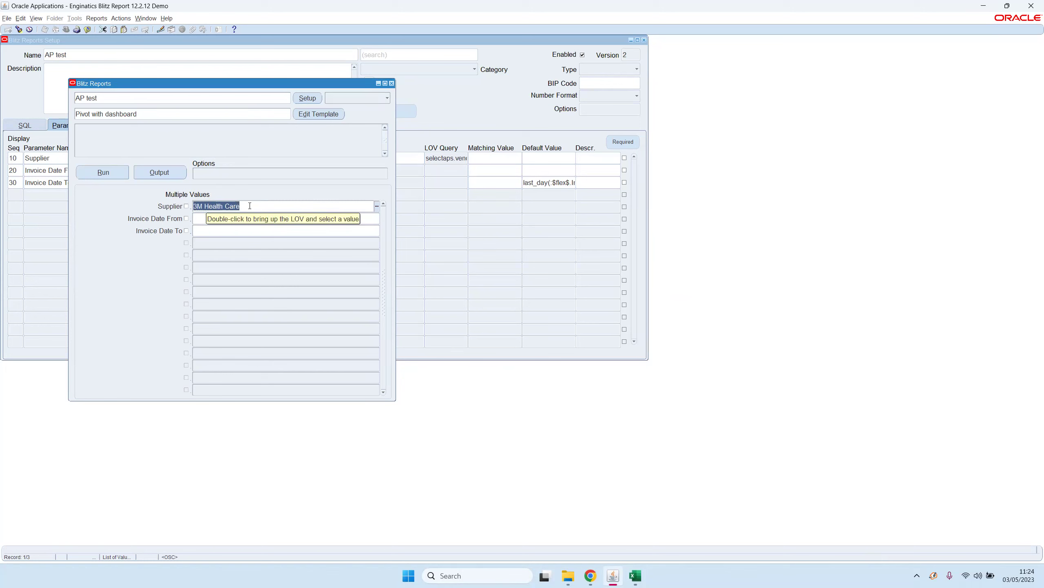
pyautogui.moveTo(225, 205); pyautogui.dragTo(293, 204)
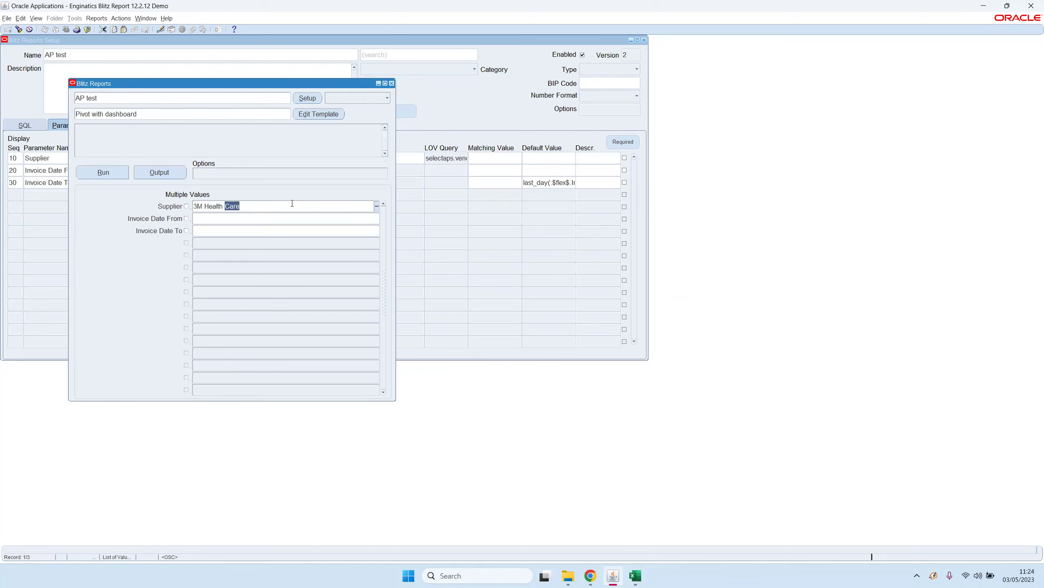
pyautogui.write('%')
pyautogui.press('Tab')
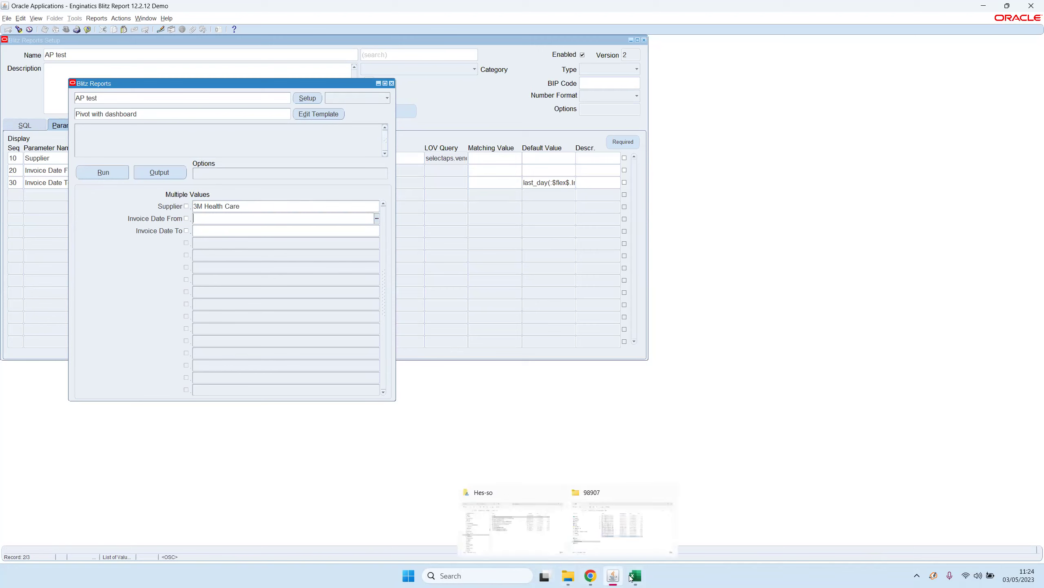
# - Switch to the AP test dashboard workbook in Excel and copy the vendor names from GE Capital to Advantage Corp on Sheet1
pyautogui.moveTo(636, 576)
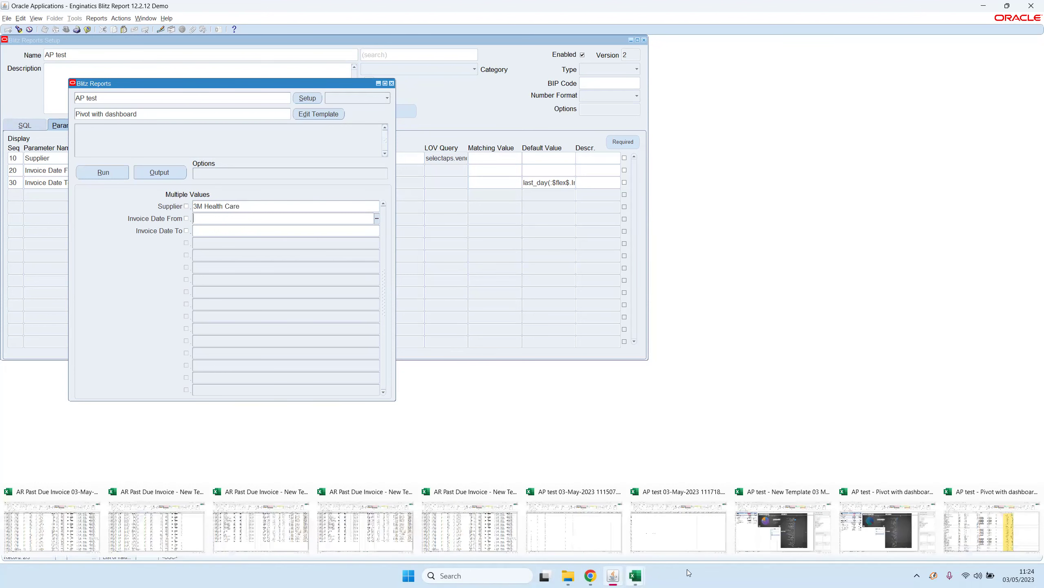
pyautogui.click(873, 534)
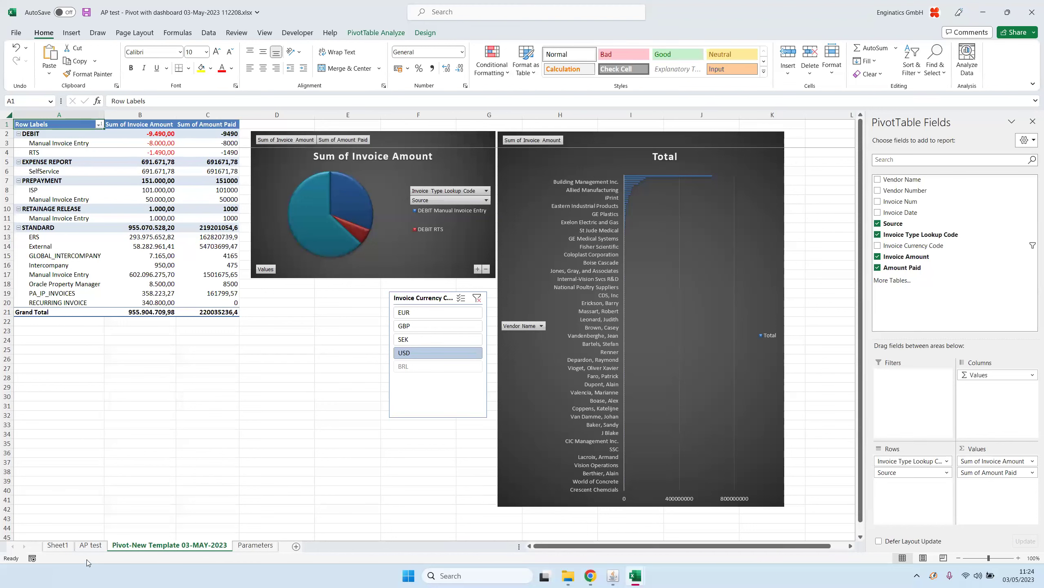
pyautogui.click(60, 546)
pyautogui.scroll(-20, 39, 433)
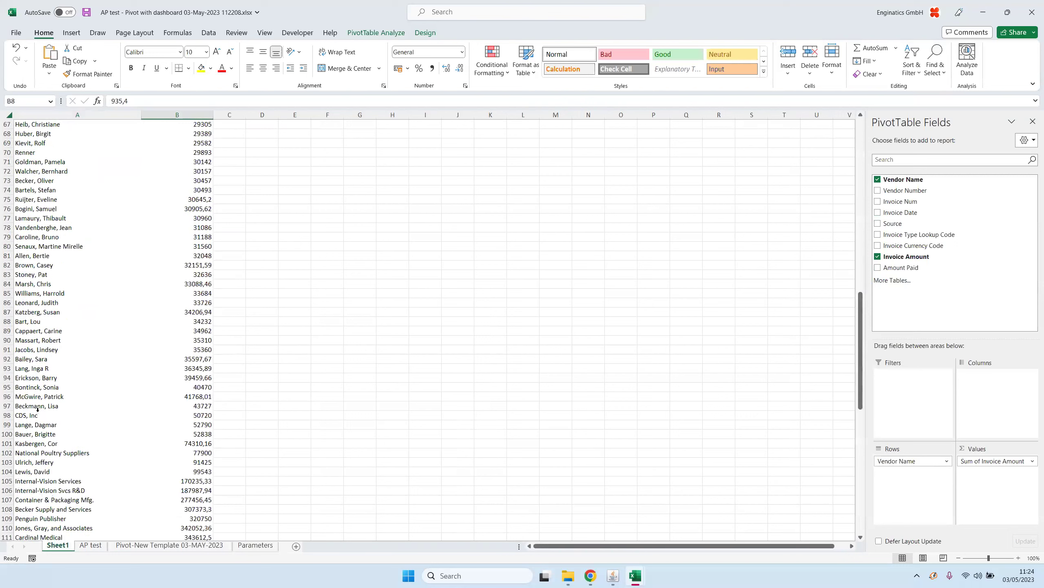
pyautogui.scroll(-8, 32, 405)
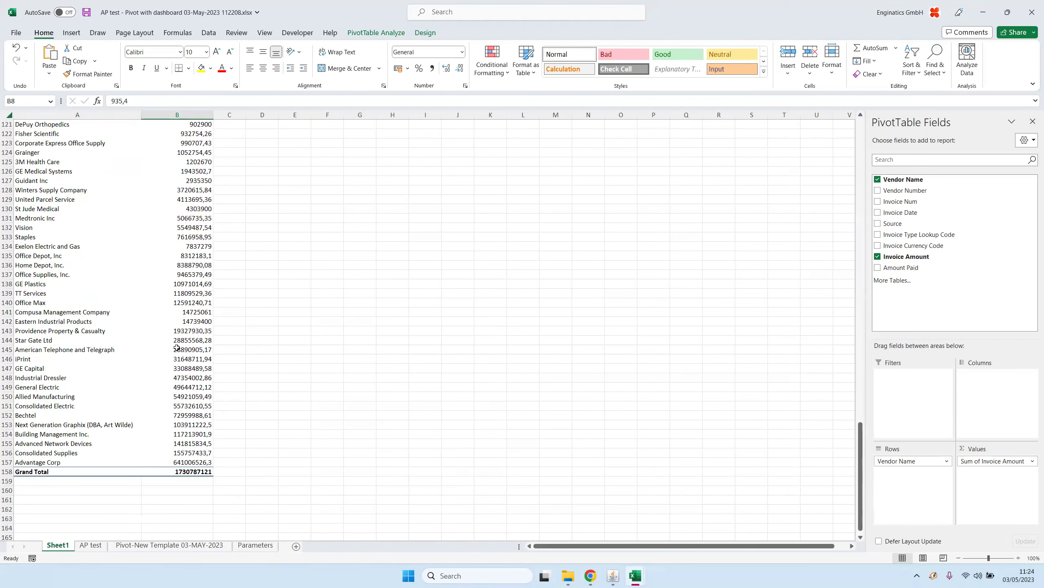
pyautogui.moveTo(39, 368); pyautogui.dragTo(38, 462)
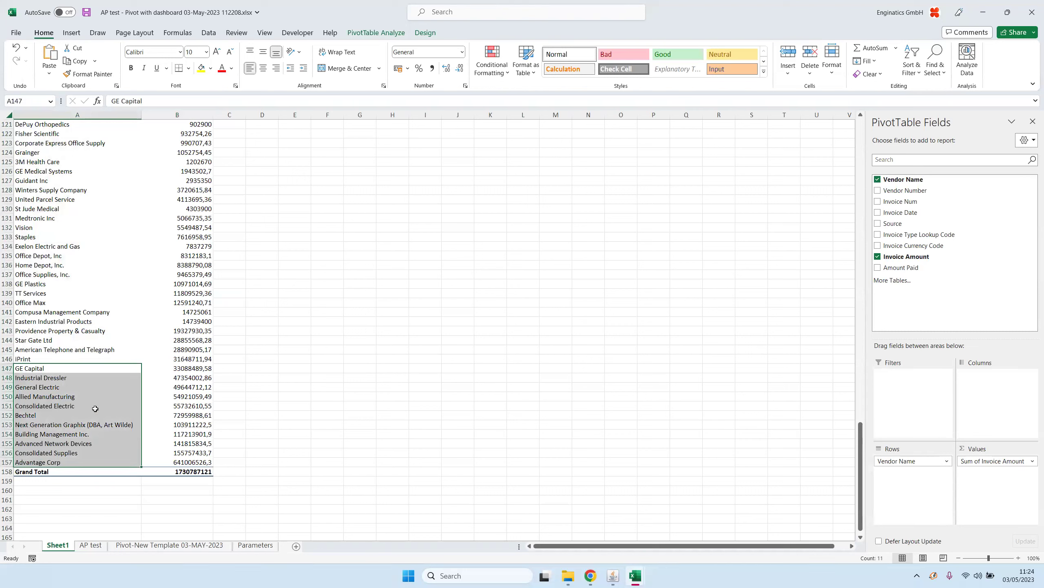
pyautogui.hotkey('ctrl', 'c')
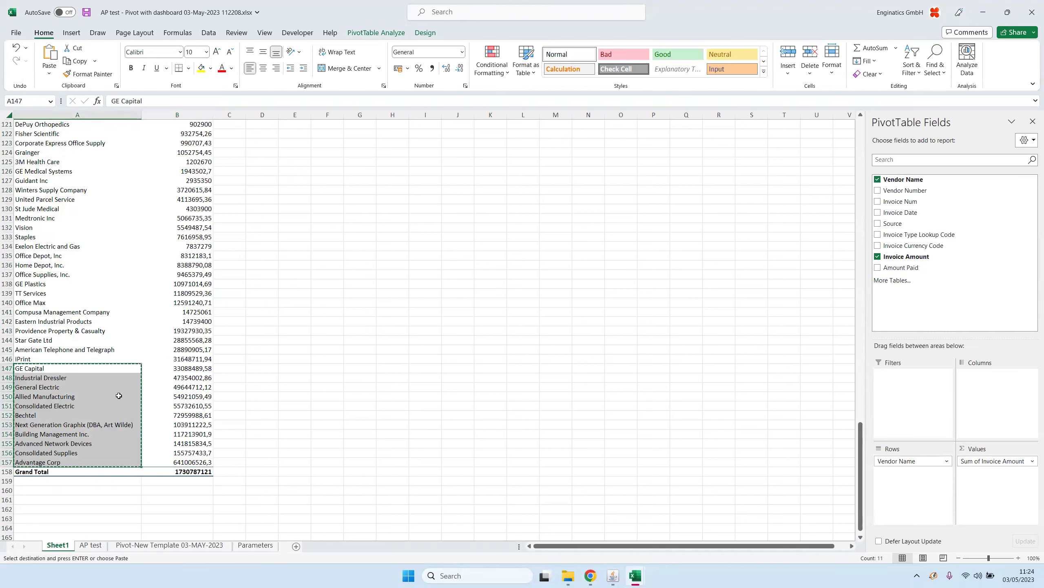
# - Back in Oracle Applications, enable multiple values for Supplier and replace the existing entry with the copied vendor names
pyautogui.click(613, 575)
pyautogui.click(267, 209)
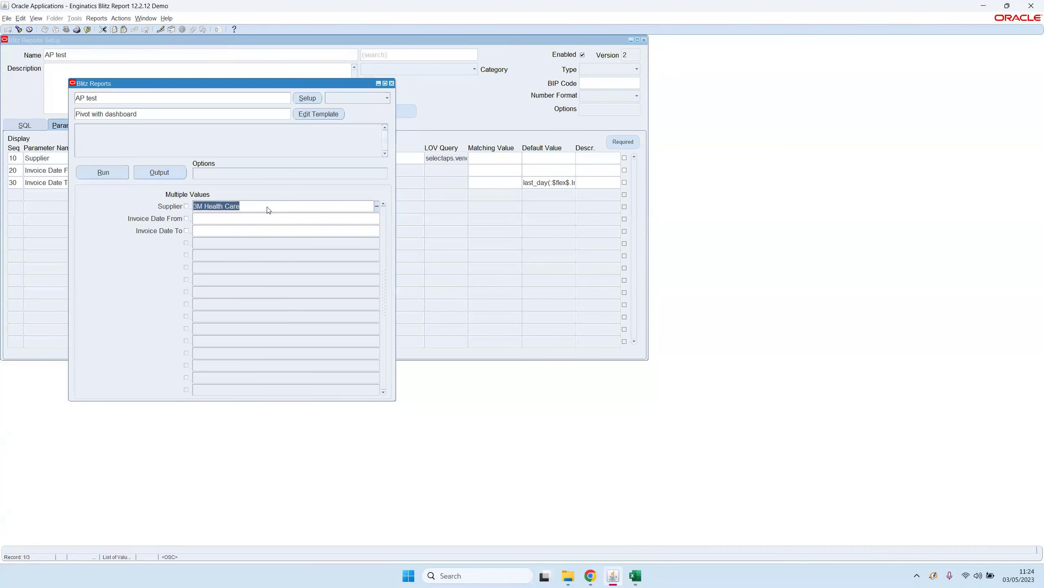
pyautogui.click(187, 206)
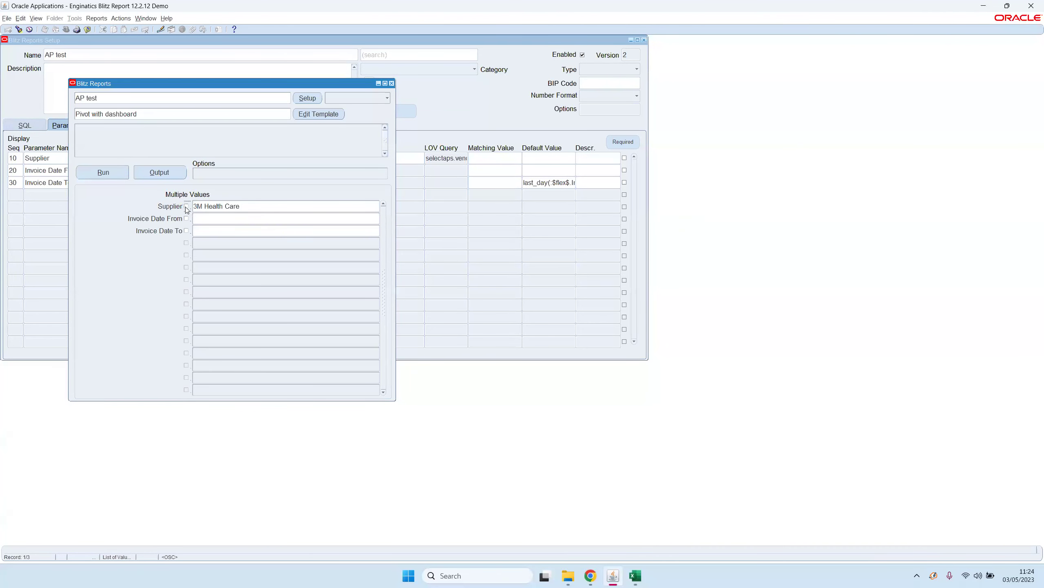
pyautogui.click(263, 205)
pyautogui.press('Delete')
pyautogui.doubleClick(264, 208)
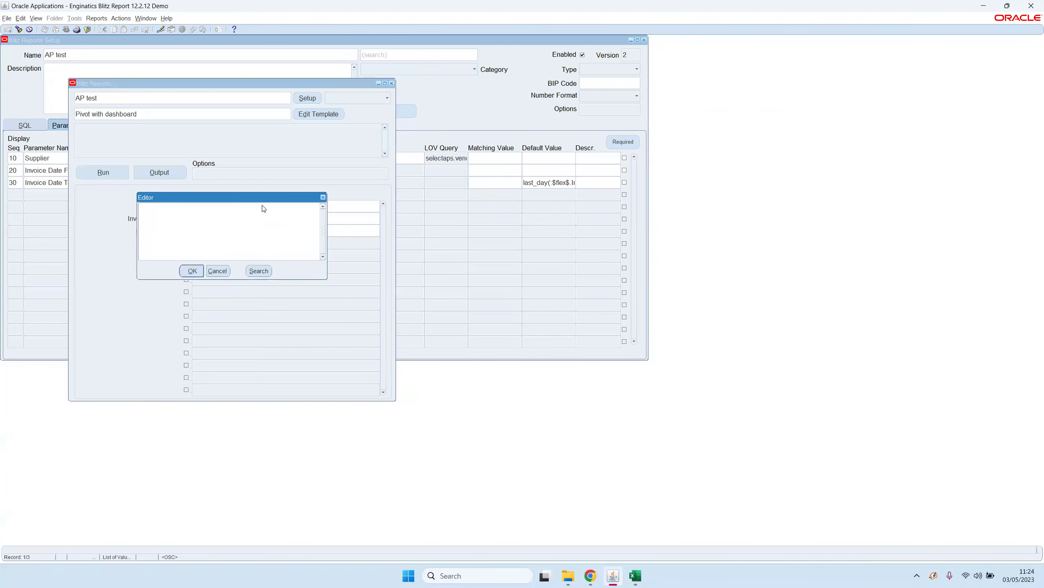
pyautogui.hotkey('ctrl', 'v')
pyautogui.hotkey('alt', 'o')
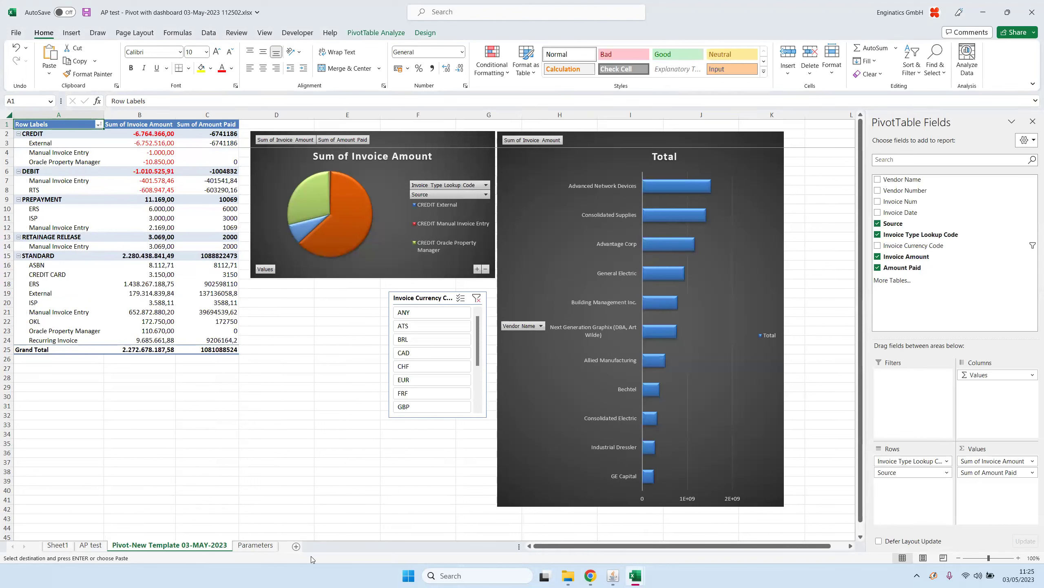
# - Look over the AP test sheet of the new output, and return to Oracle Applications to check the Supplier list
pyautogui.click(100, 549)
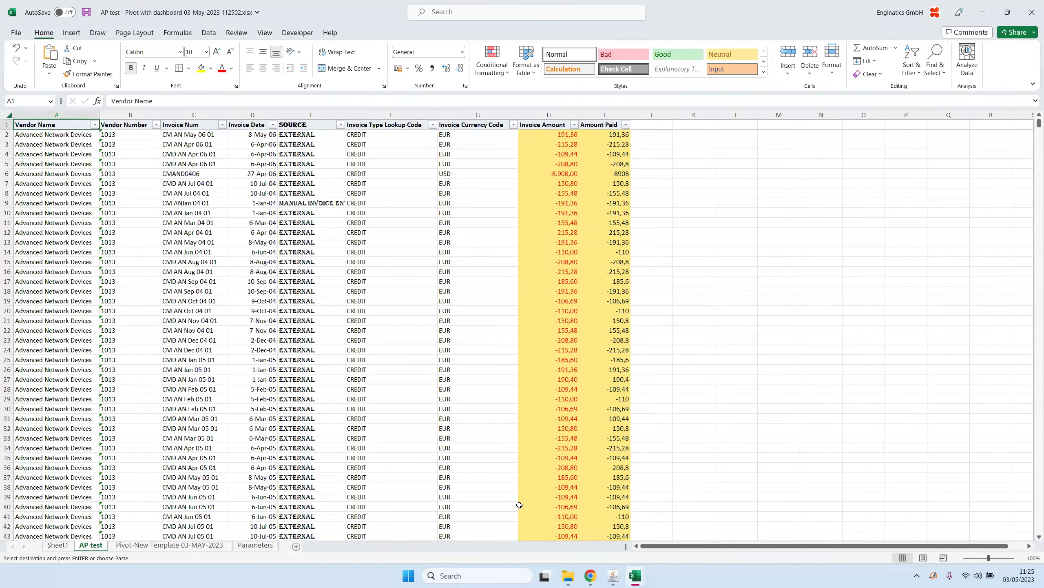
pyautogui.moveTo(614, 578)
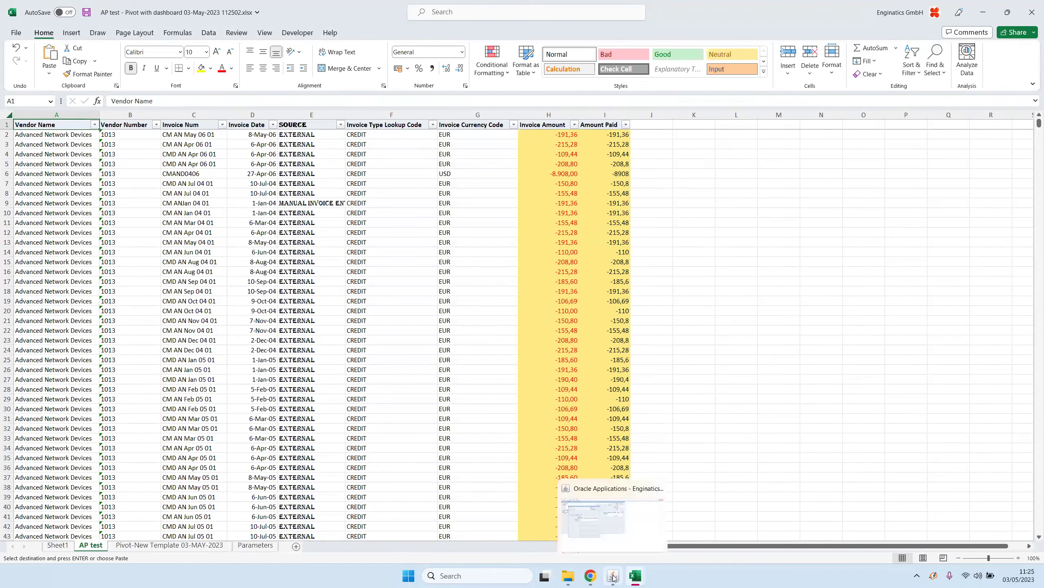
pyautogui.click(618, 543)
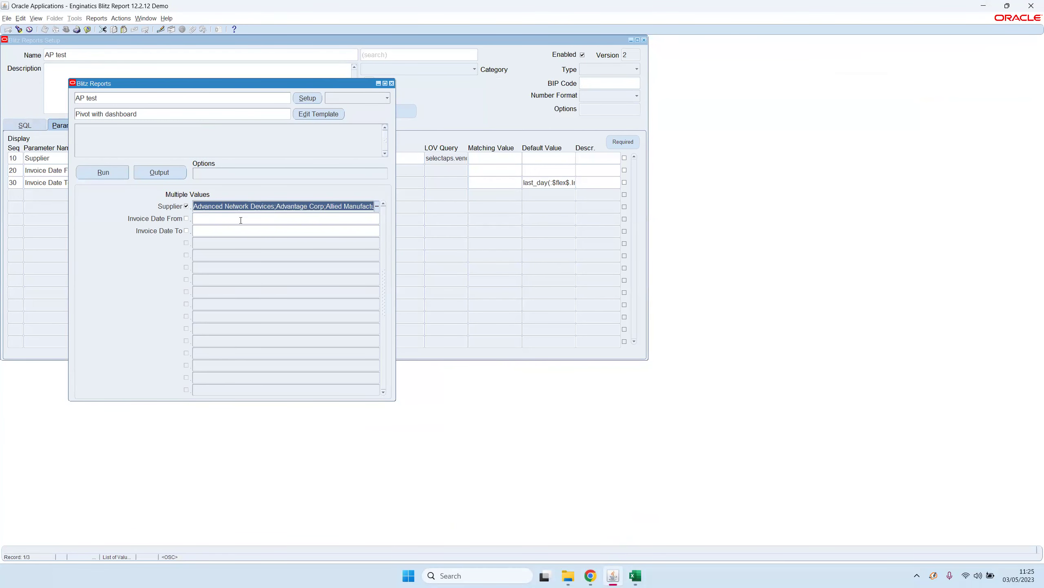
pyautogui.hotkey('ctrl', 'v')
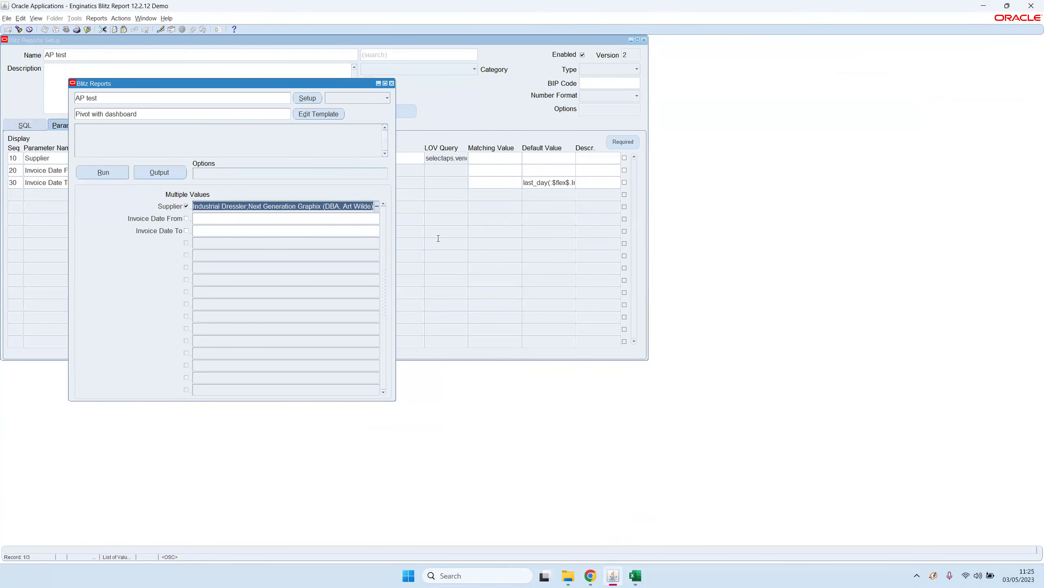
# - Open the AP test report's setup and review its complete SQL query
pyautogui.click(309, 100)
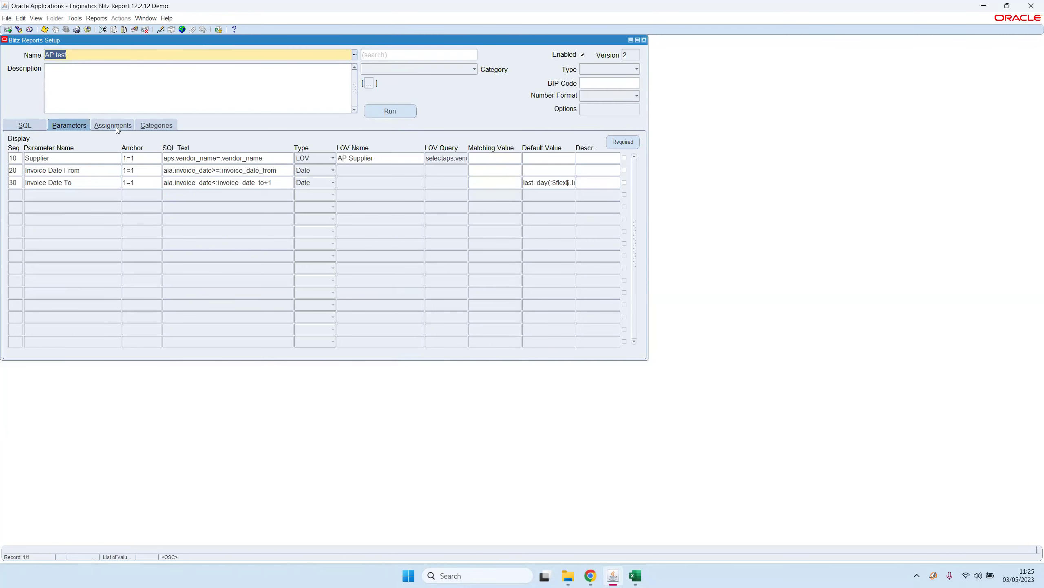
pyautogui.click(39, 125)
pyautogui.click(83, 181)
pyautogui.moveTo(62, 196); pyautogui.dragTo(7, 141)
pyautogui.click(130, 241)
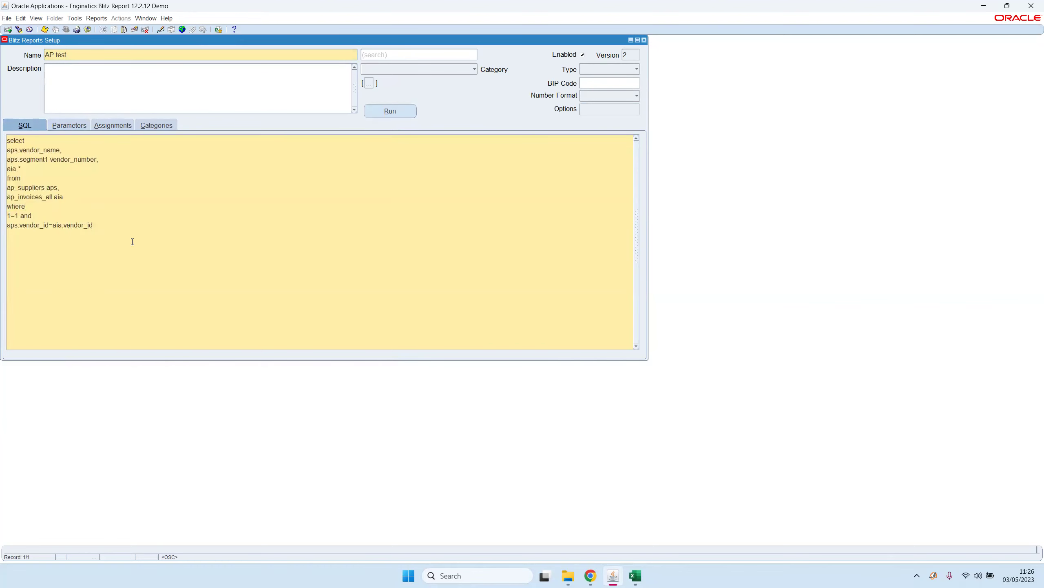
pyautogui.moveTo(130, 241); pyautogui.dragTo(4, 114)
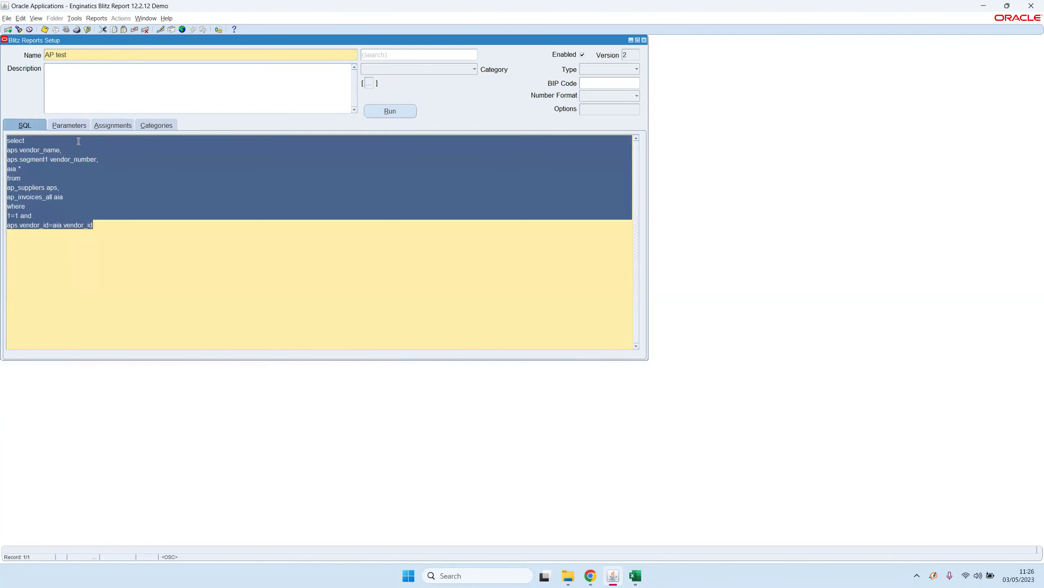
# - Assign the report to the Payables application and the APXINWKB Invoice Workbench form, and save the assignments
pyautogui.click(110, 127)
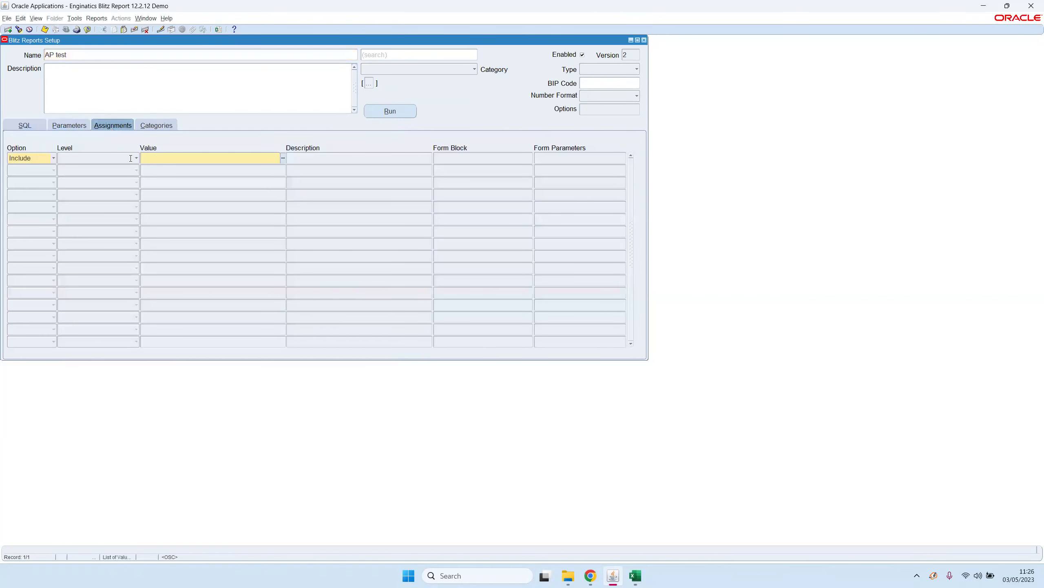
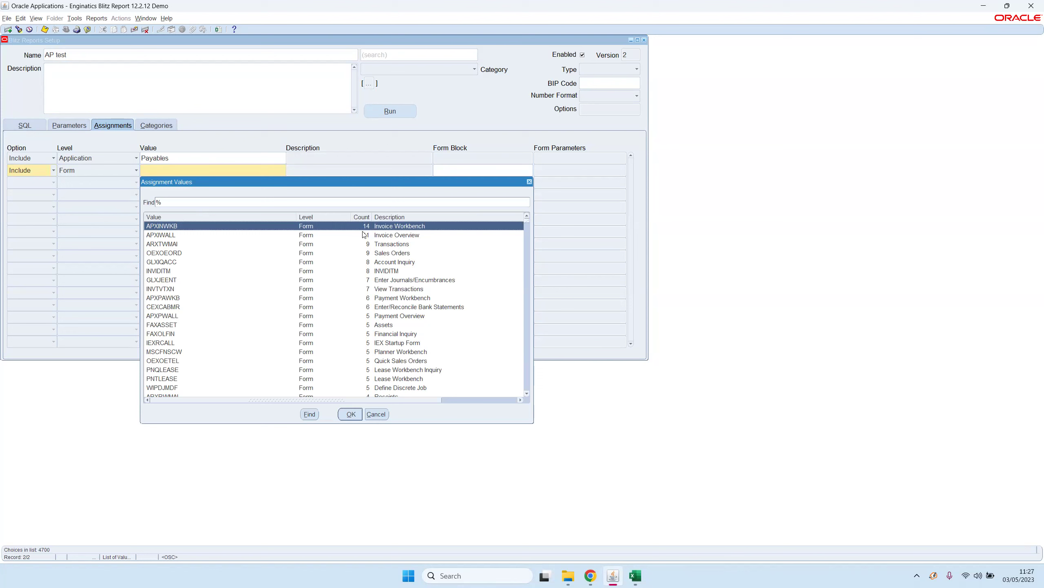
pyautogui.doubleClick(170, 228)
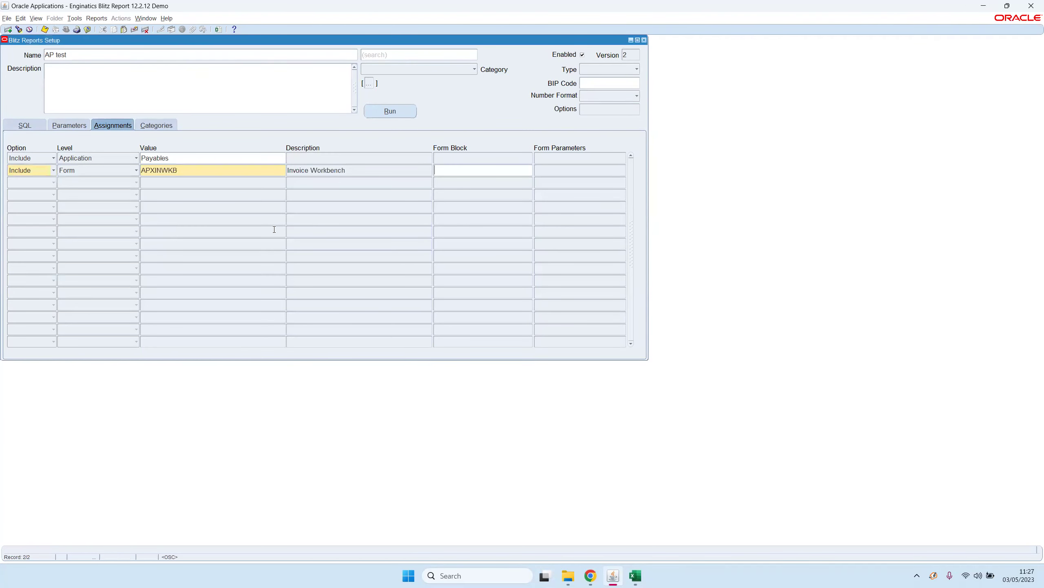
pyautogui.hotkey('ctrl', 's')
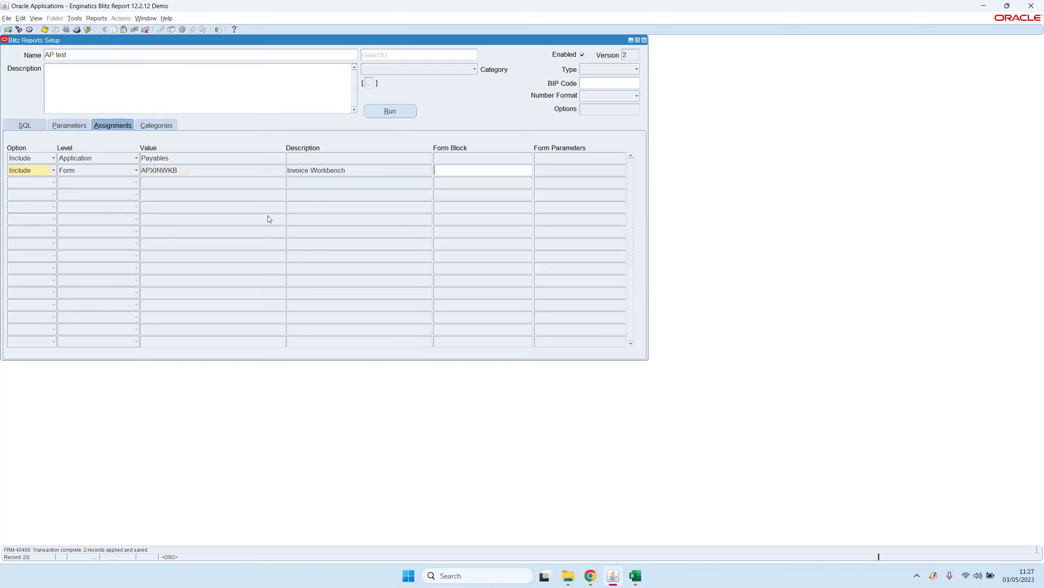
# - Switch to the Payables, Vision Operations (USA) responsibility and open the Invoice Workbench
pyautogui.press('F4')
pyautogui.hotkey('alt', 'f')
pyautogui.write('wp%')
pyautogui.press('Return')
pyautogui.press('Down')
pyautogui.press('Return')
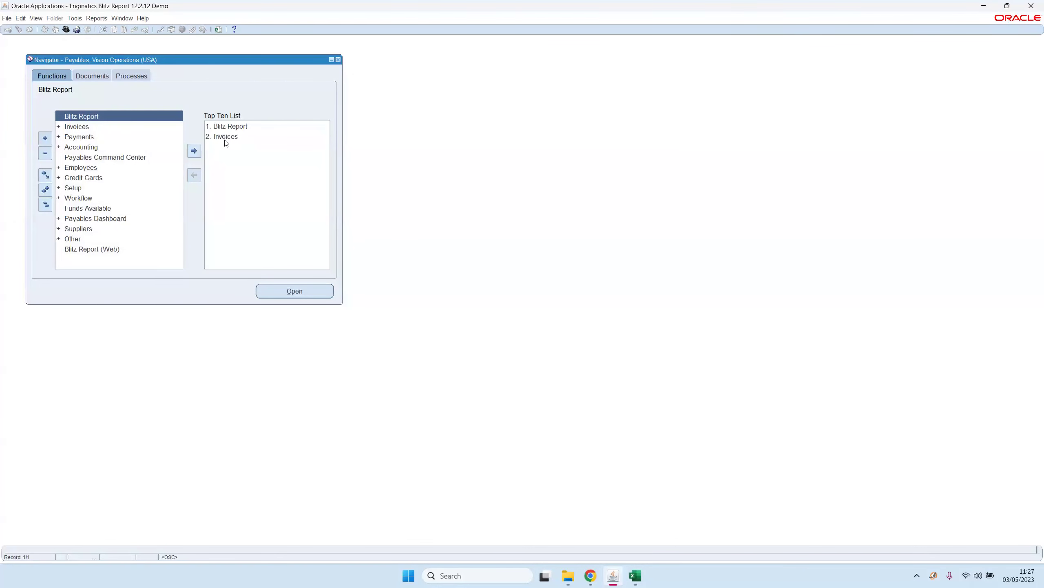
pyautogui.doubleClick(226, 137)
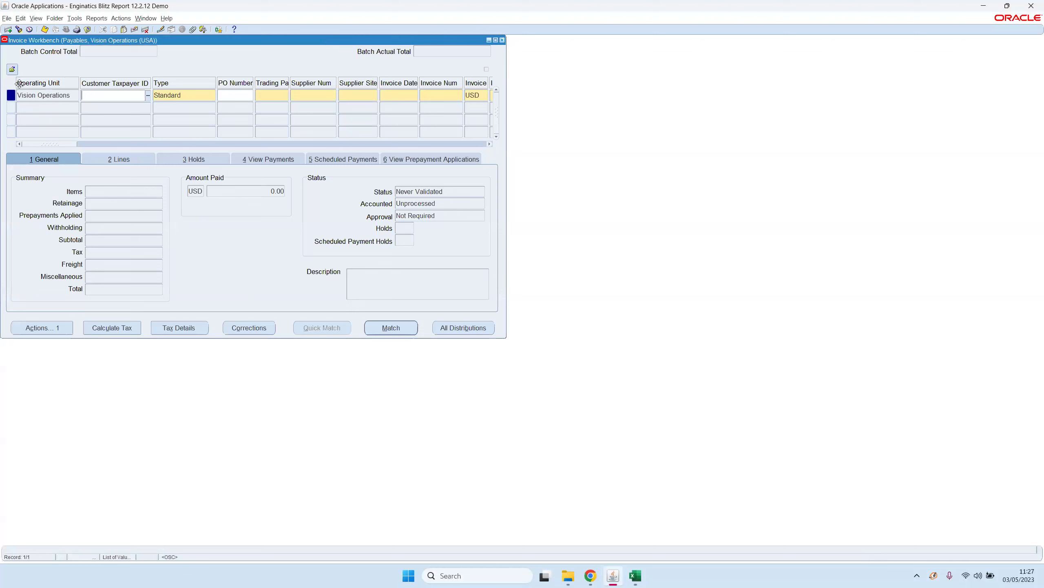
# - Find invoices using an invoice date range in January 2005
pyautogui.click(18, 30)
pyautogui.click(143, 173)
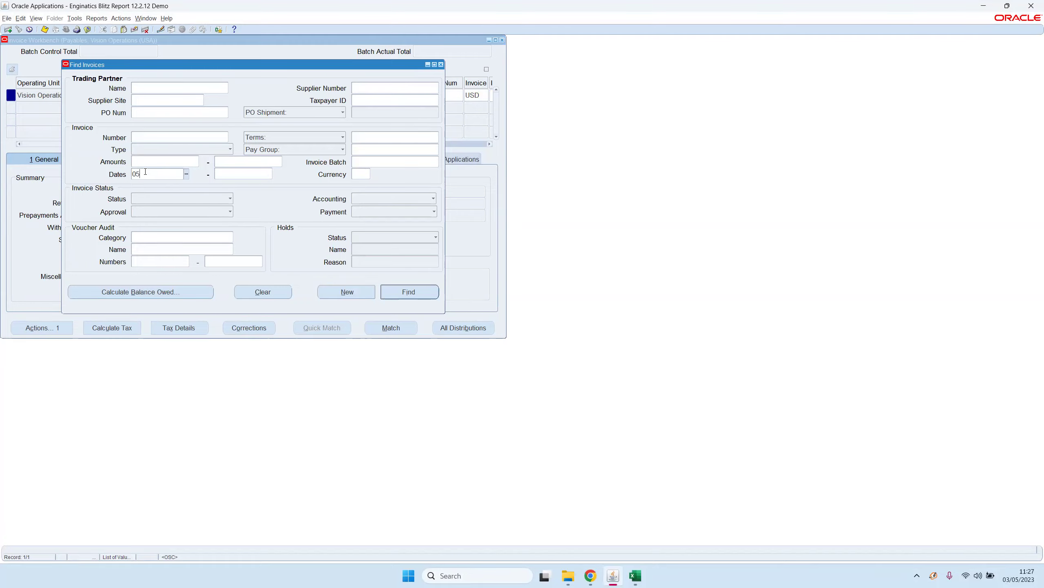
pyautogui.write('05JAN05')
pyautogui.press('Home')
pyautogui.hotkey('shift', 'Right')
pyautogui.hotkey('shift', 'Right')
pyautogui.write('1')
pyautogui.press('Tab')
pyautogui.press('Home')
pyautogui.hotkey('shift', 'Right')
pyautogui.write('3')
pyautogui.press('Return')
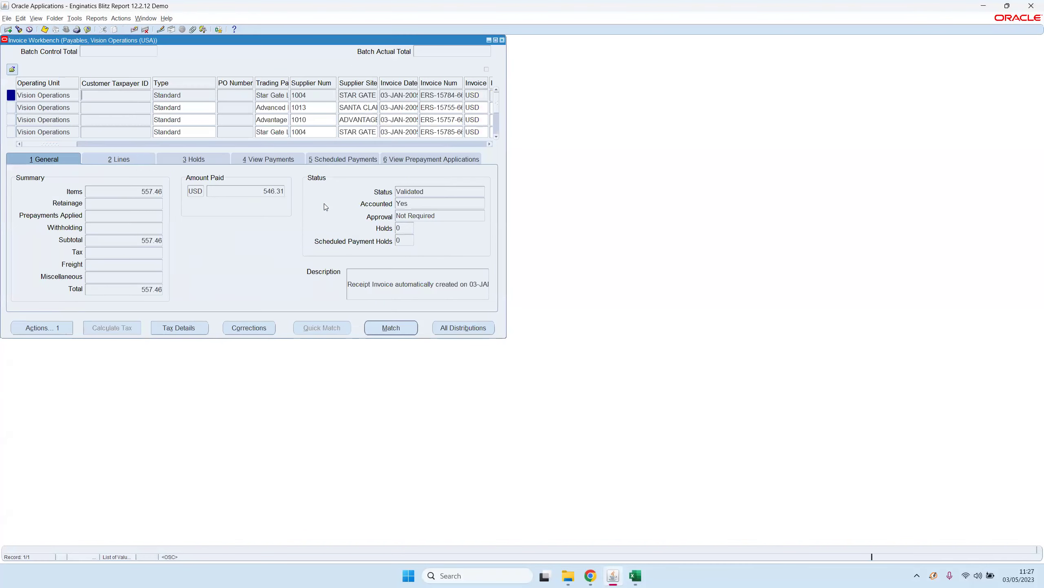
# - Select the Advantage invoice with supplier number 1010 and open the AP test report in Blitz Report from there
pyautogui.click(279, 116)
pyautogui.doubleClick(496, 137)
pyautogui.doubleClick(497, 91)
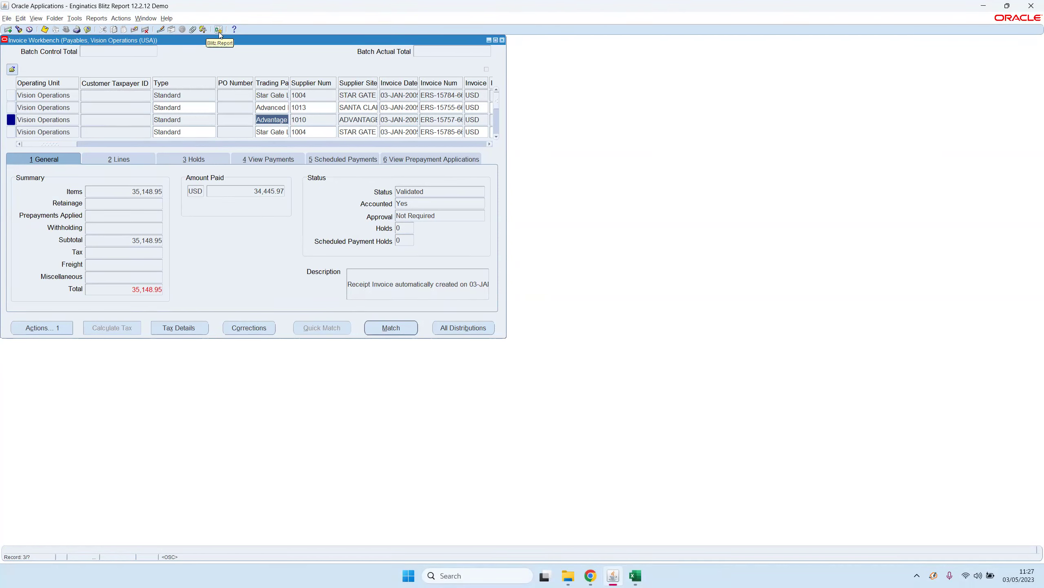
pyautogui.click(220, 33)
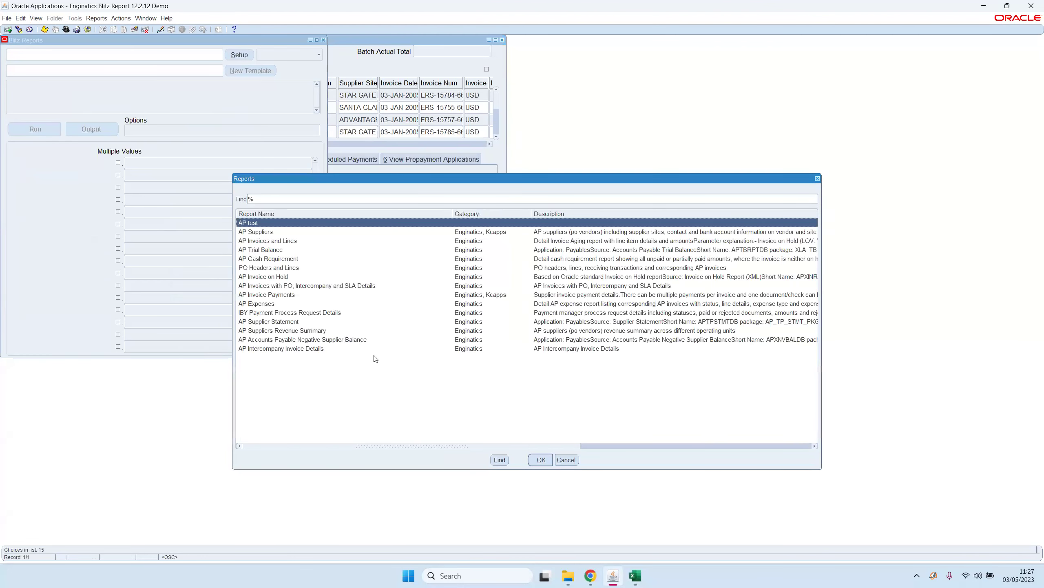
pyautogui.doubleClick(247, 224)
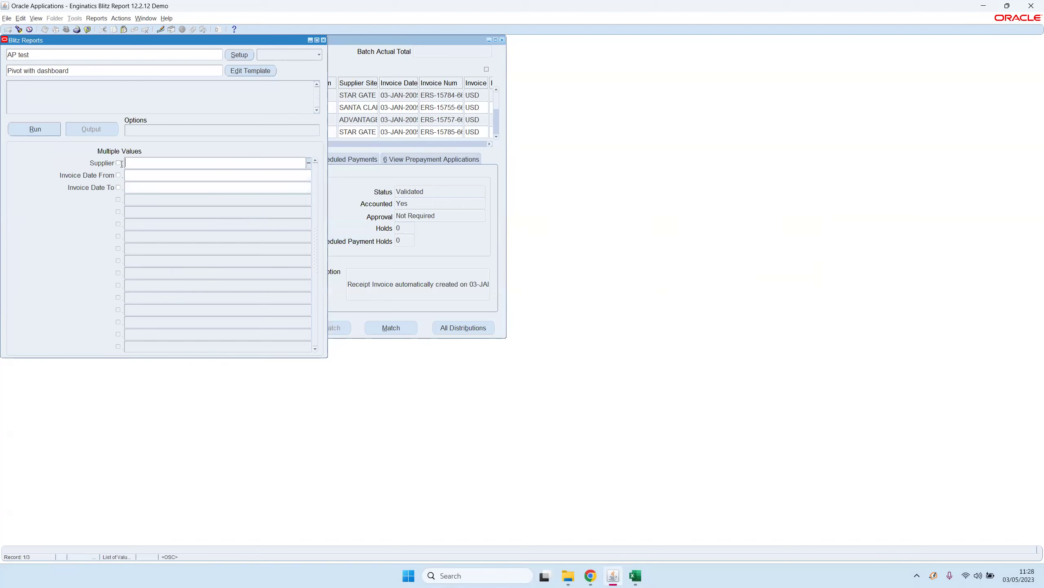
# - Check the AP test report's Supplier and date parameters, and return to the Invoice Workbench to select the ERS-15785 Star Gate invoice
pyautogui.press('Tab')
pyautogui.press('Tab')
pyautogui.hotkey('shift', 'Tab')
pyautogui.click(159, 162)
pyautogui.click(367, 67)
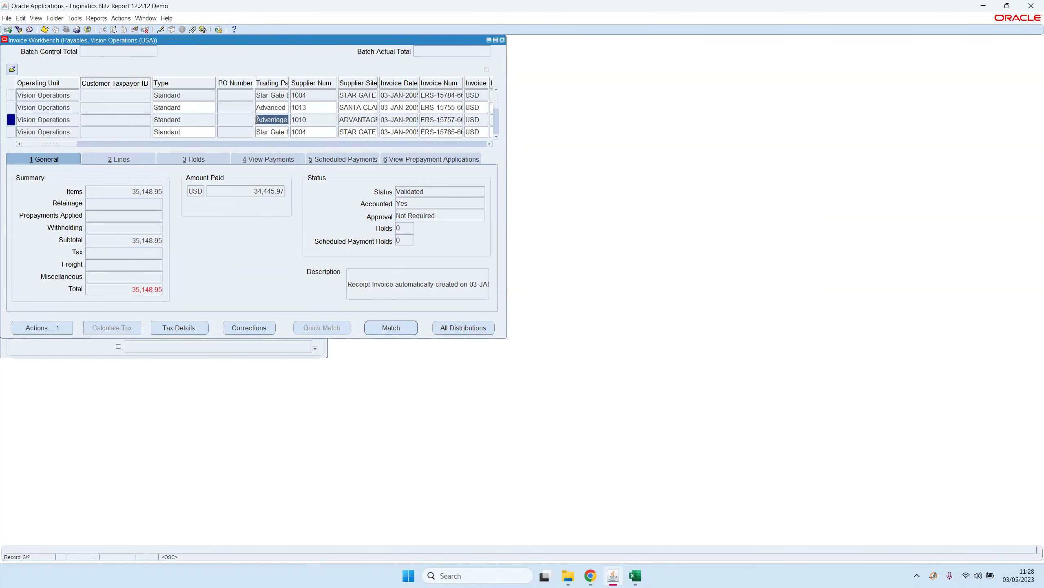
pyautogui.click(262, 132)
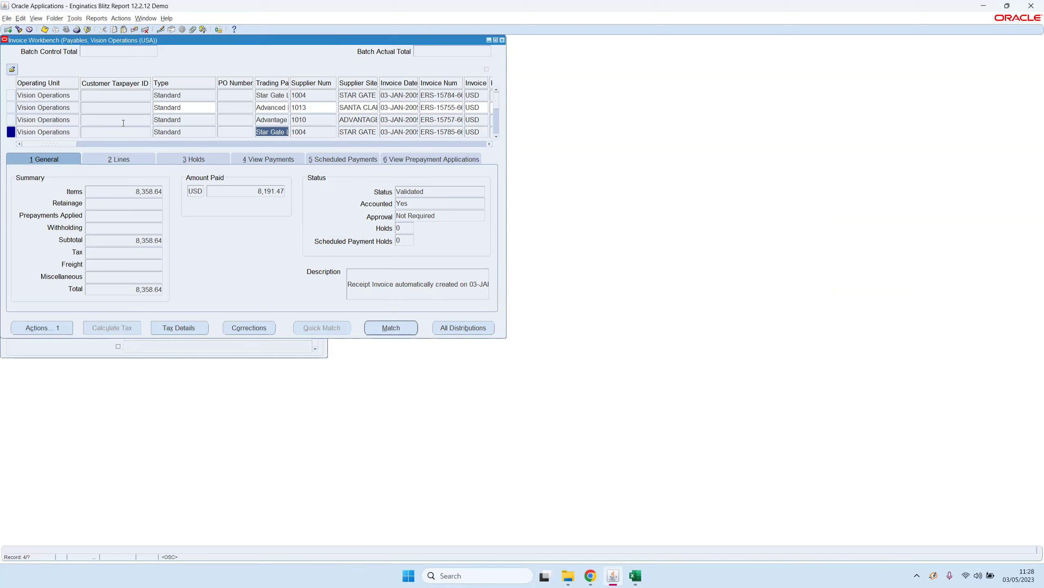
# - Examine the supplier name field of the selected Star Gate invoice to look up its block and field names
pyautogui.moveTo(261, 132)
pyautogui.mouseDown()
pyautogui.moveTo(324, 139)
pyautogui.moveTo(259, 132)
pyautogui.moveTo(274, 131)
pyautogui.mouseUp()
pyautogui.click(167, 18)
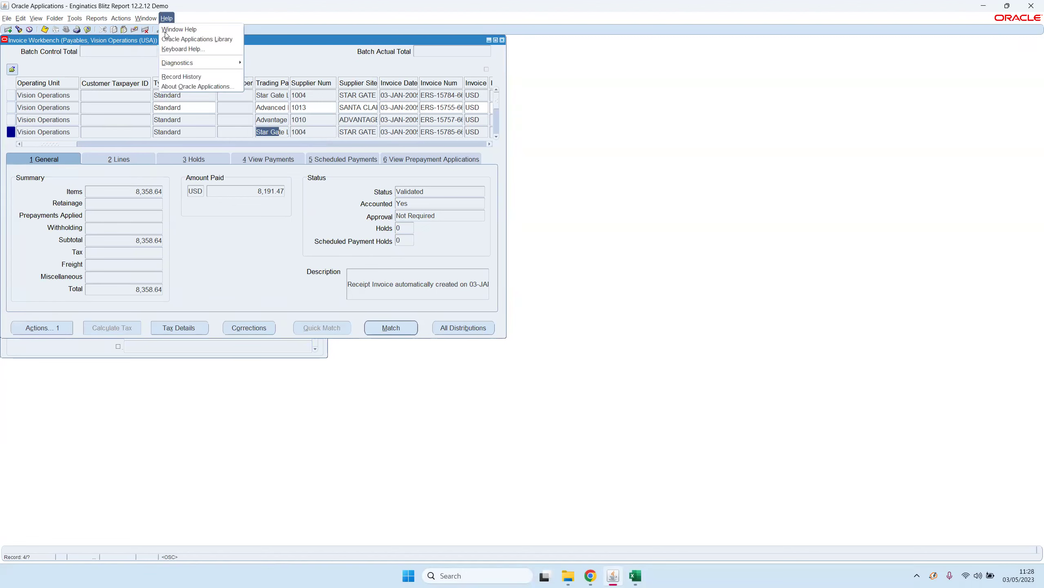
pyautogui.click(258, 74)
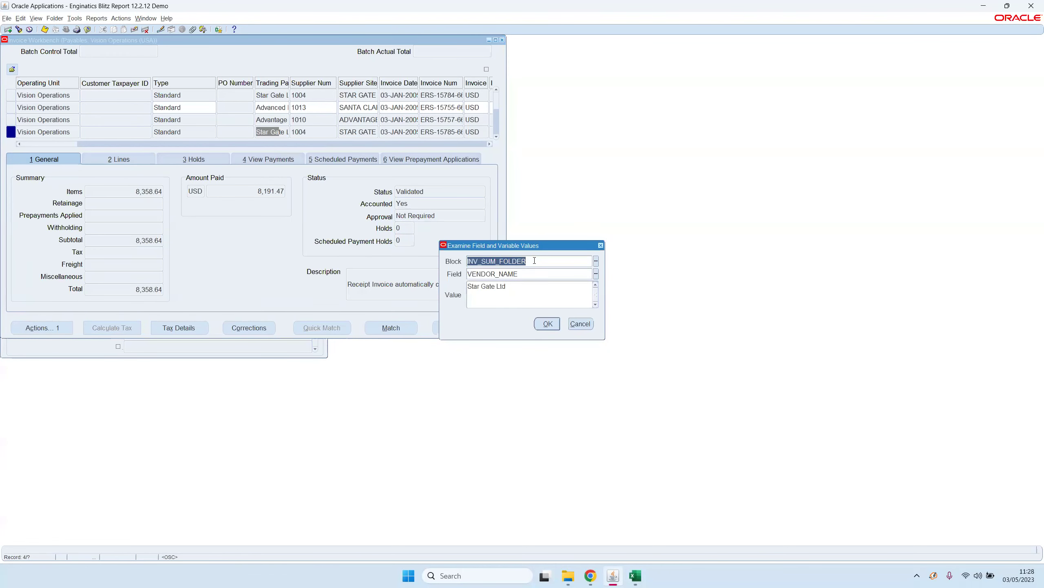
pyautogui.click(522, 274)
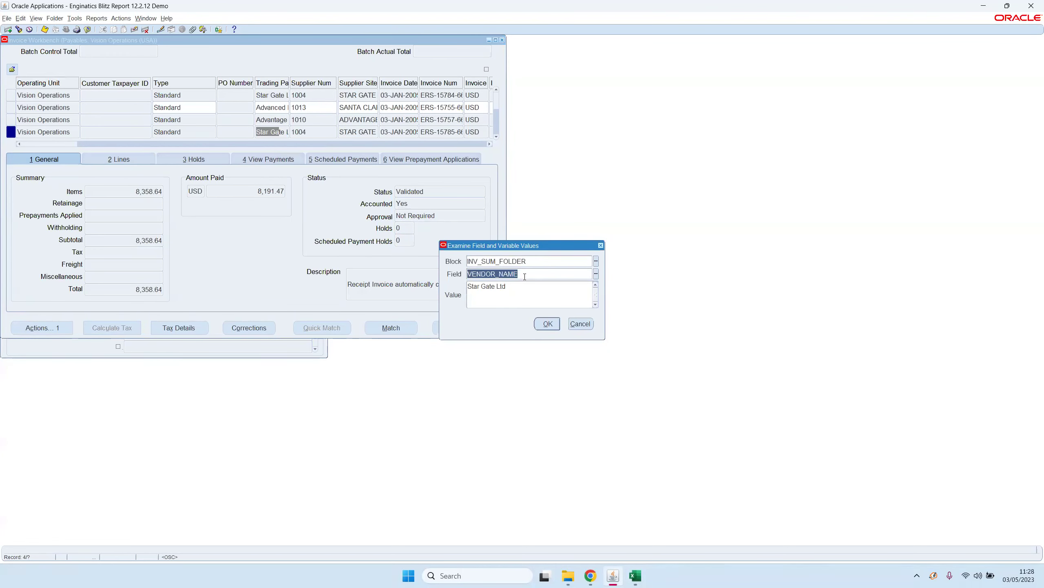
pyautogui.click(580, 324)
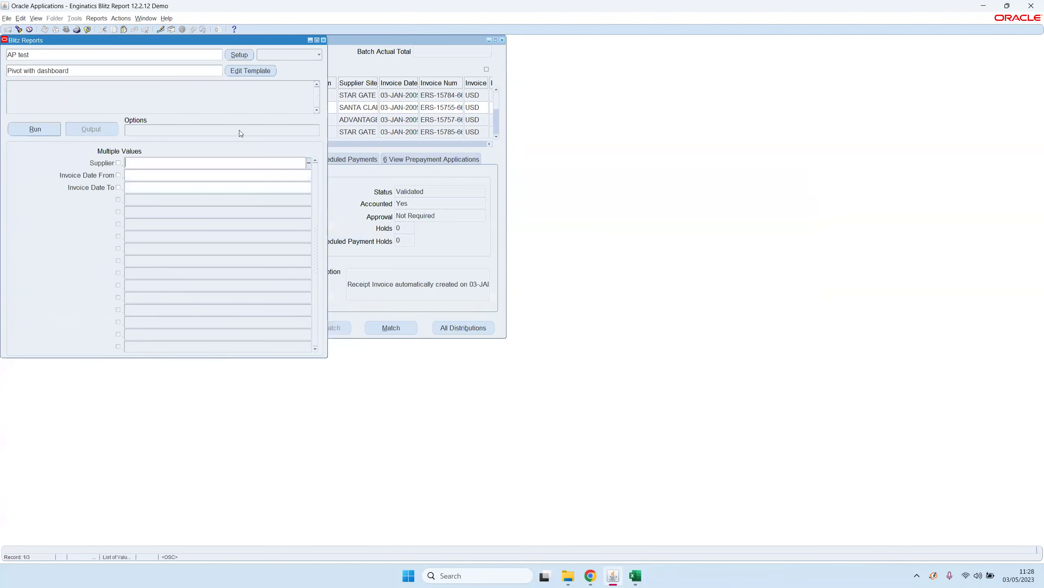
# - In the AP test report's setup, add Supplier as a form parameter of the APXINWKB Invoice Workbench assignment
pyautogui.click(239, 53)
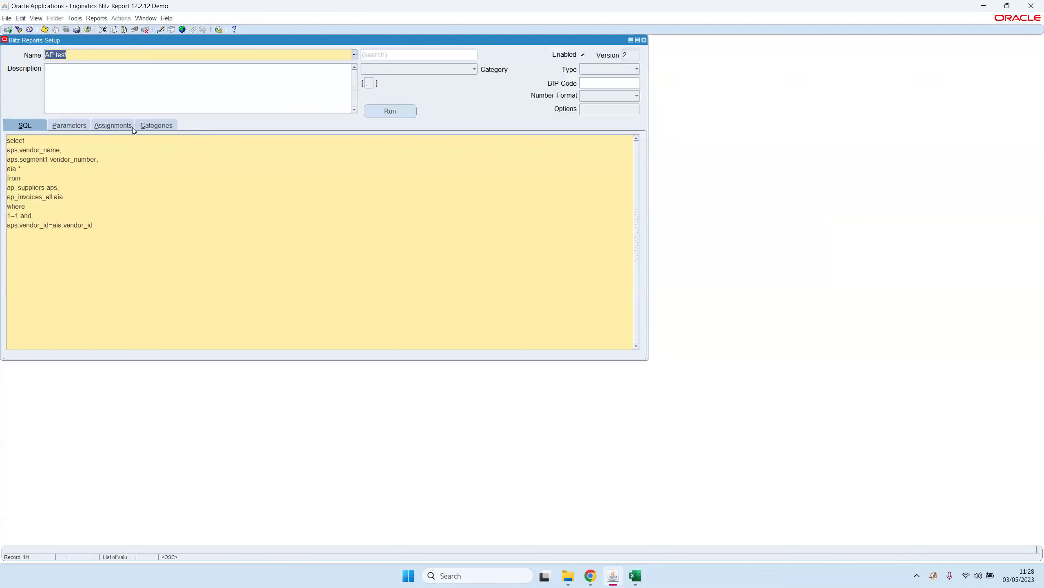
pyautogui.click(116, 129)
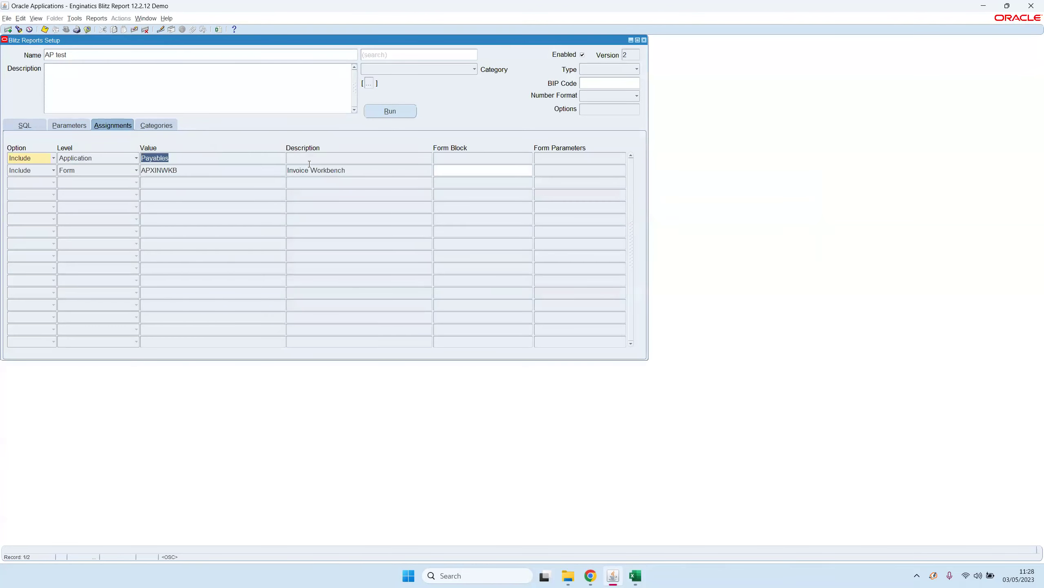
pyautogui.click(183, 170)
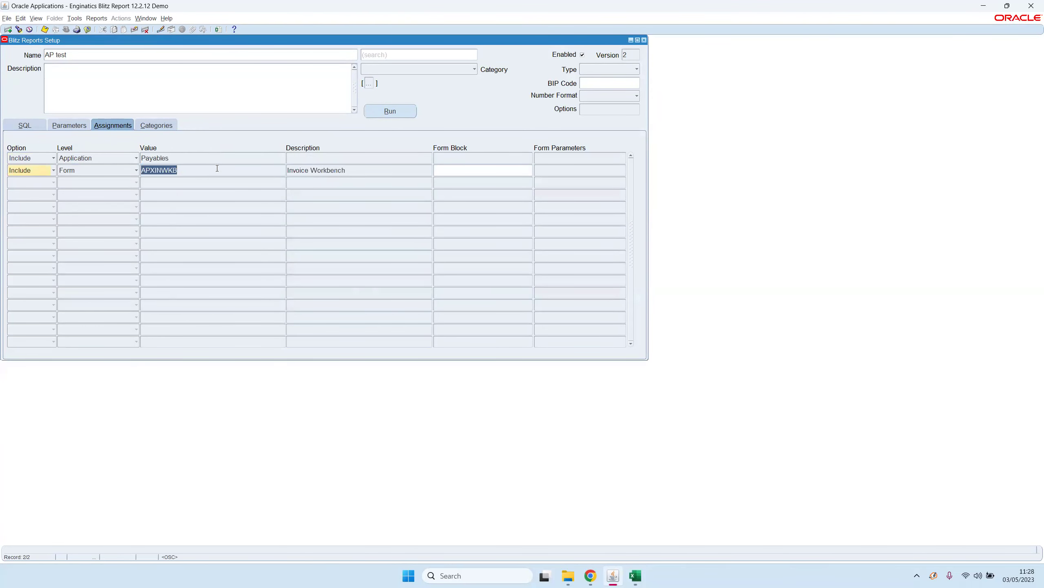
pyautogui.click(558, 169)
pyautogui.click(394, 244)
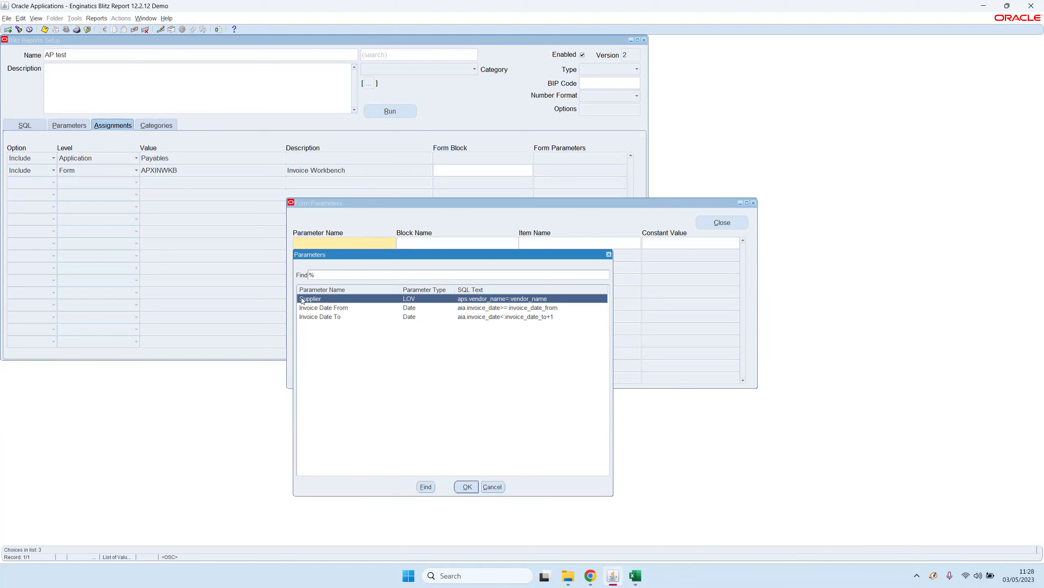
pyautogui.doubleClick(315, 299)
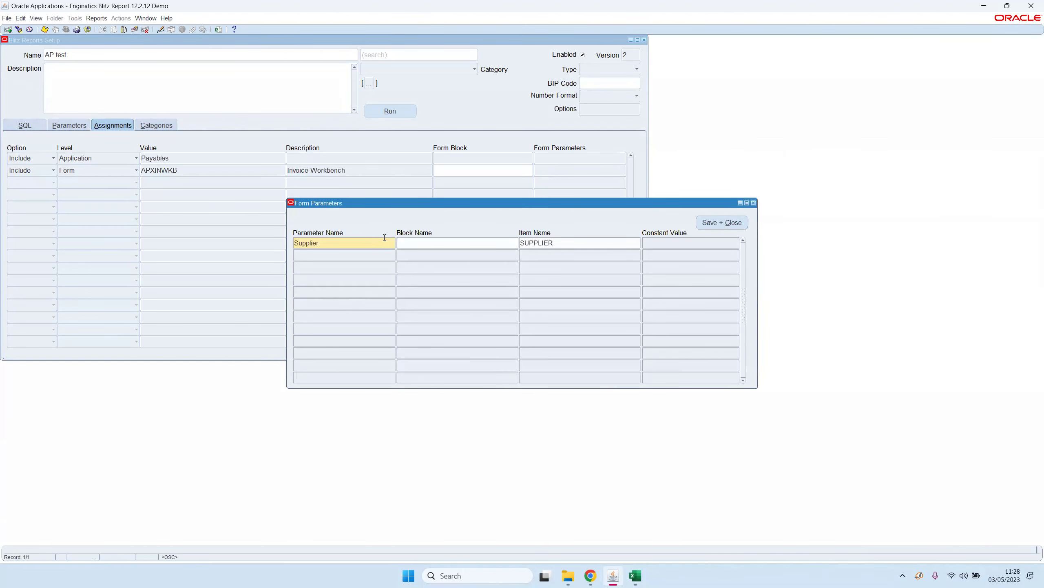
# - Map the Supplier form parameter to block INV_SUM_FOLDER and item VENDOR_NAME, save, and return to the Invoice Workbench
pyautogui.write('INV_SUM_FOLDER')
pyautogui.press('Tab')
pyautogui.write('VENDOR_NAME')
pyautogui.hotkey('alt', 'c')
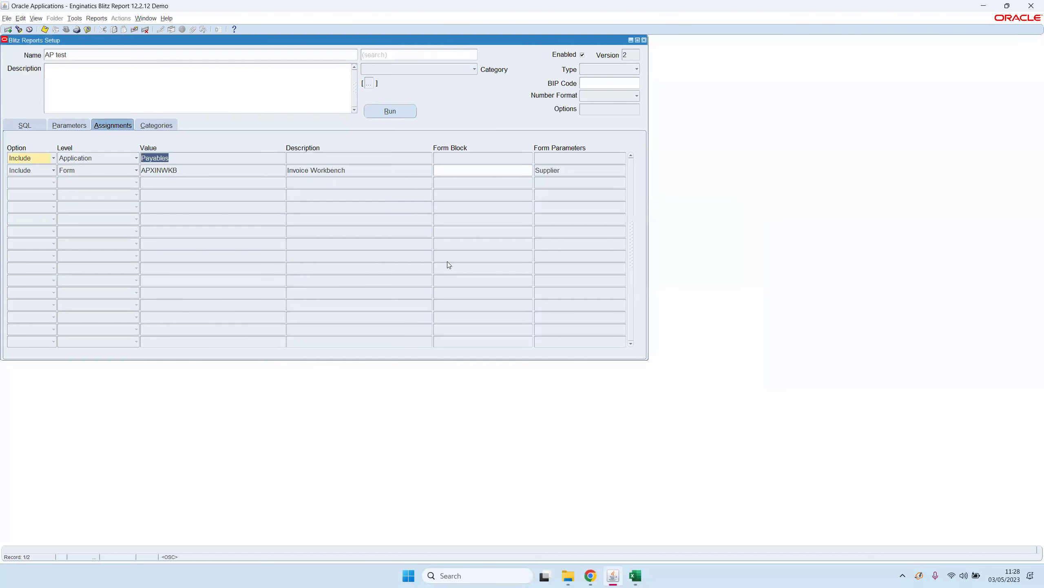
pyautogui.hotkey('ctrl', 's')
pyautogui.hotkey('ctrl', 'F6')
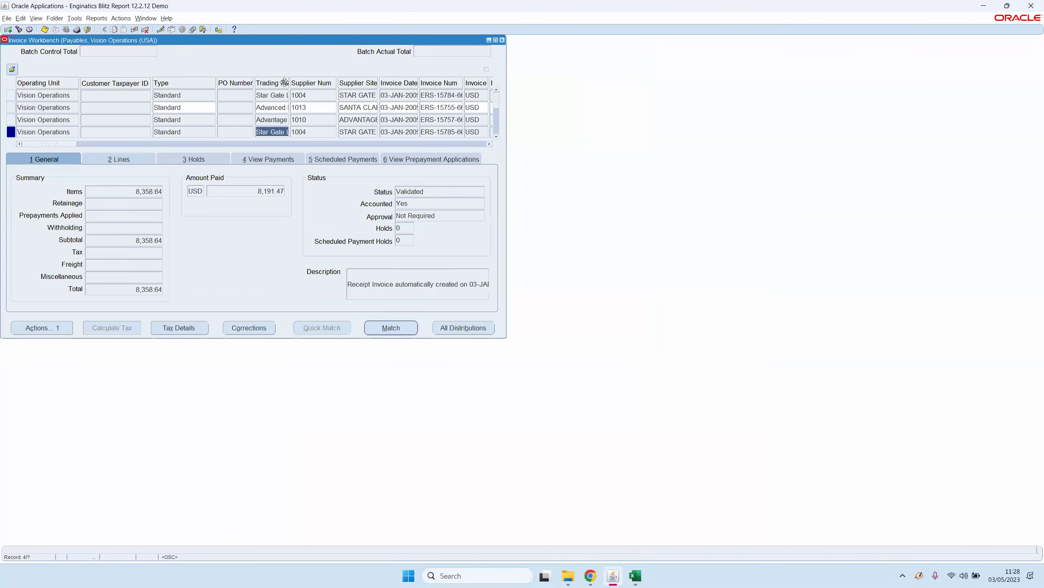
# - Run the AP test report from the selected Star Gate invoice and check the vendors contained in its Excel output
pyautogui.click(218, 30)
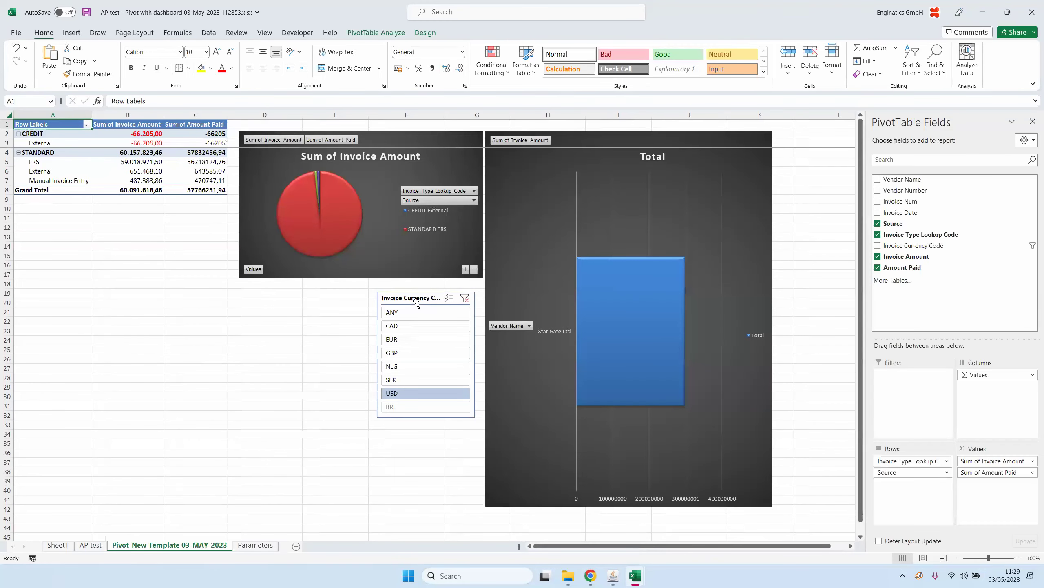
pyautogui.click(555, 333)
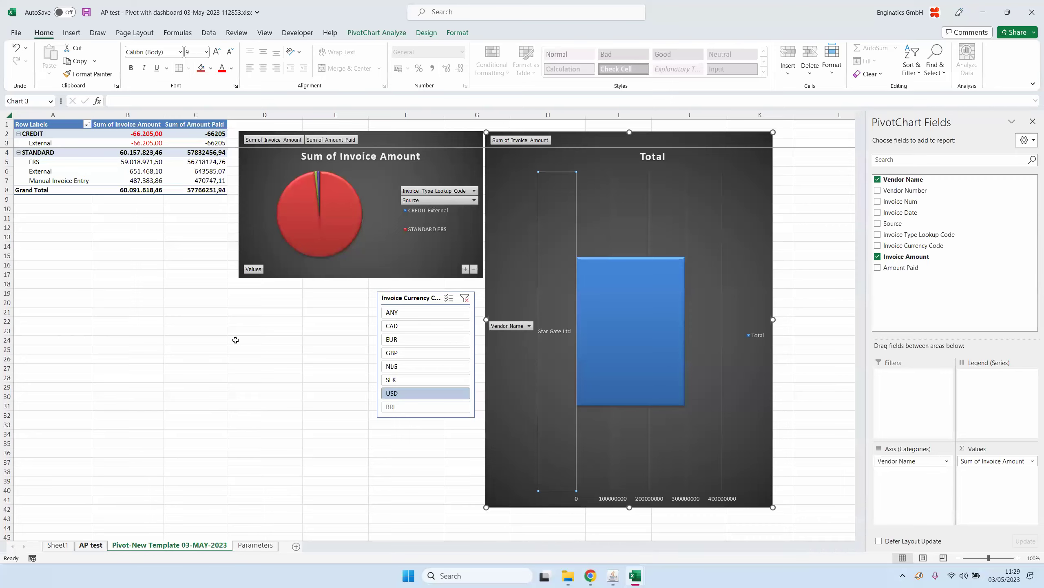
pyautogui.hotkey('ctrl', 'pageup')
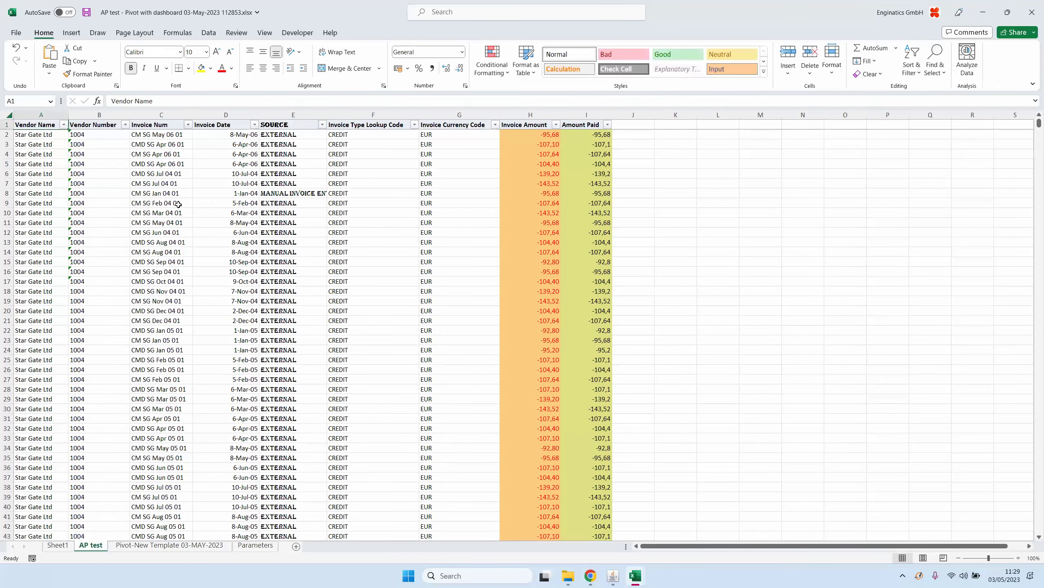
pyautogui.click(64, 124)
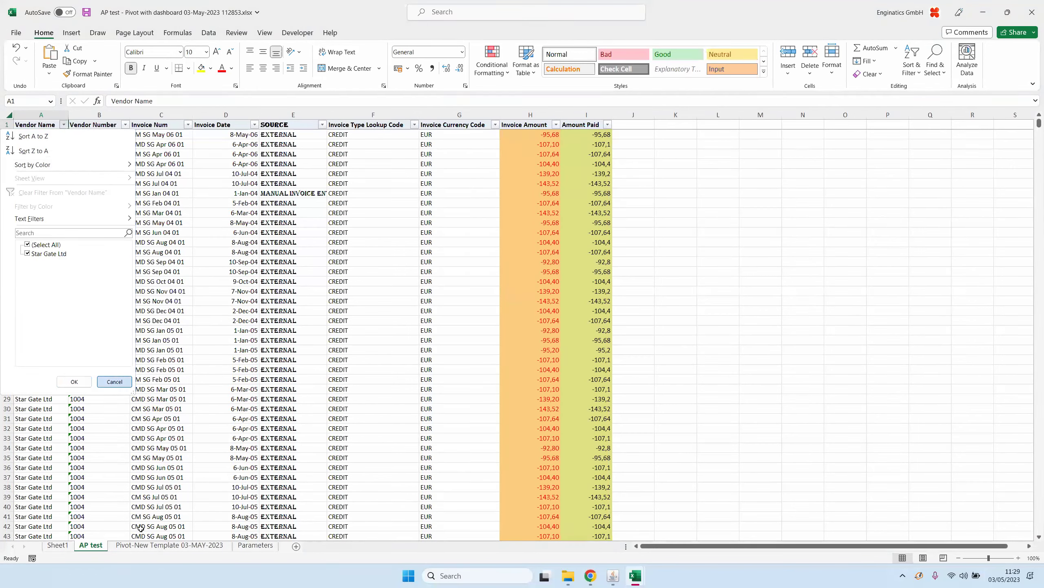
pyautogui.click(117, 382)
# - Return to the Oracle Invoice Workbench, run the AP Cash Requirement report for the selected supplier, and review the listed invoices in Excel
pyautogui.click(613, 578)
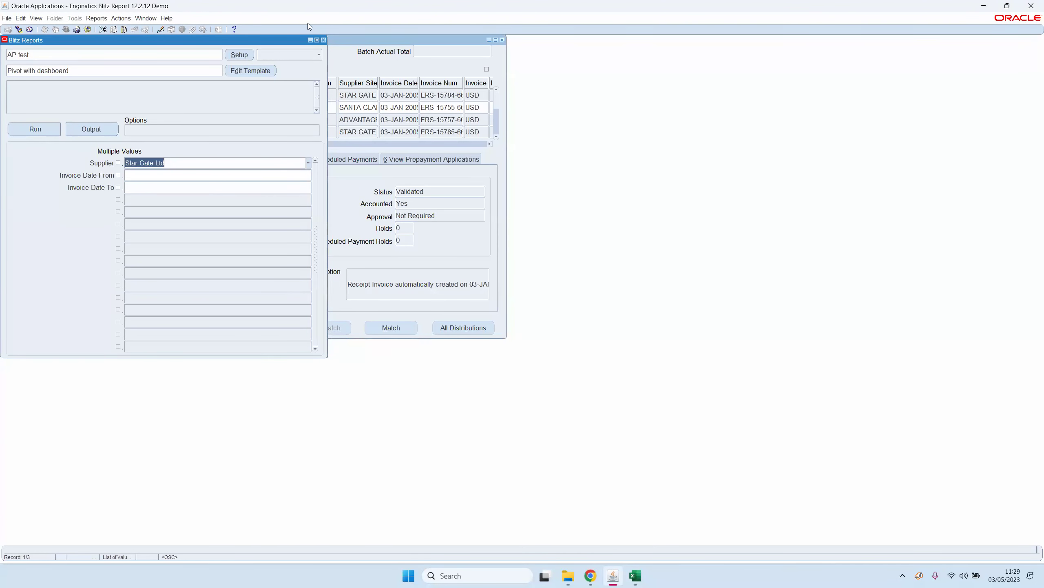
pyautogui.click(324, 40)
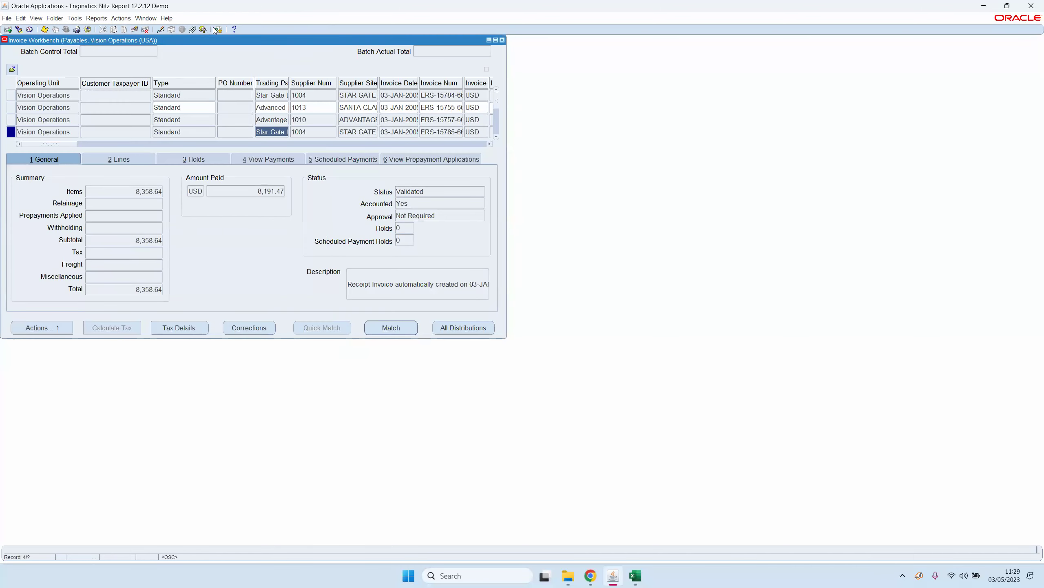
pyautogui.click(218, 30)
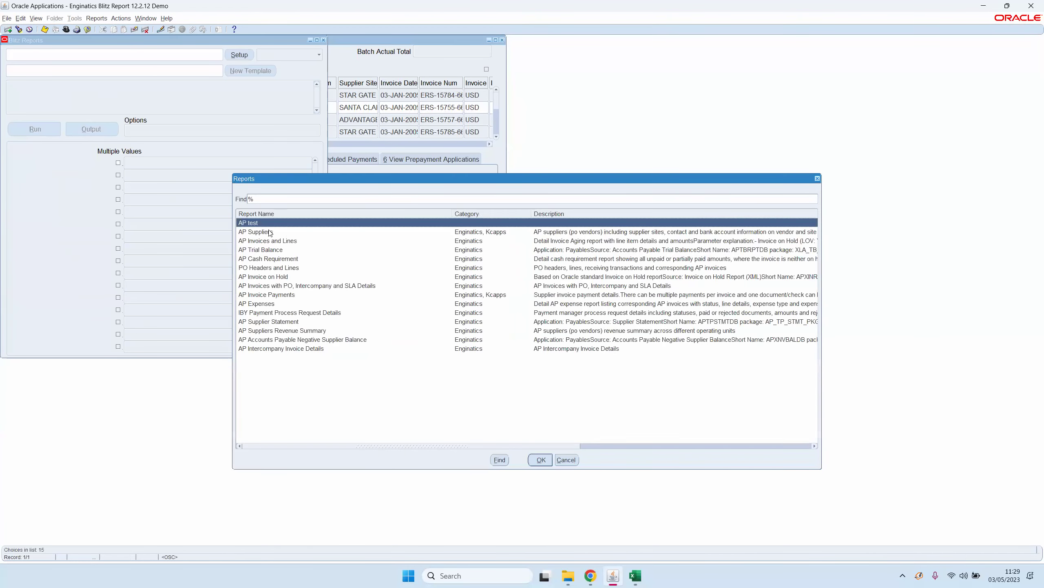
pyautogui.click(268, 250)
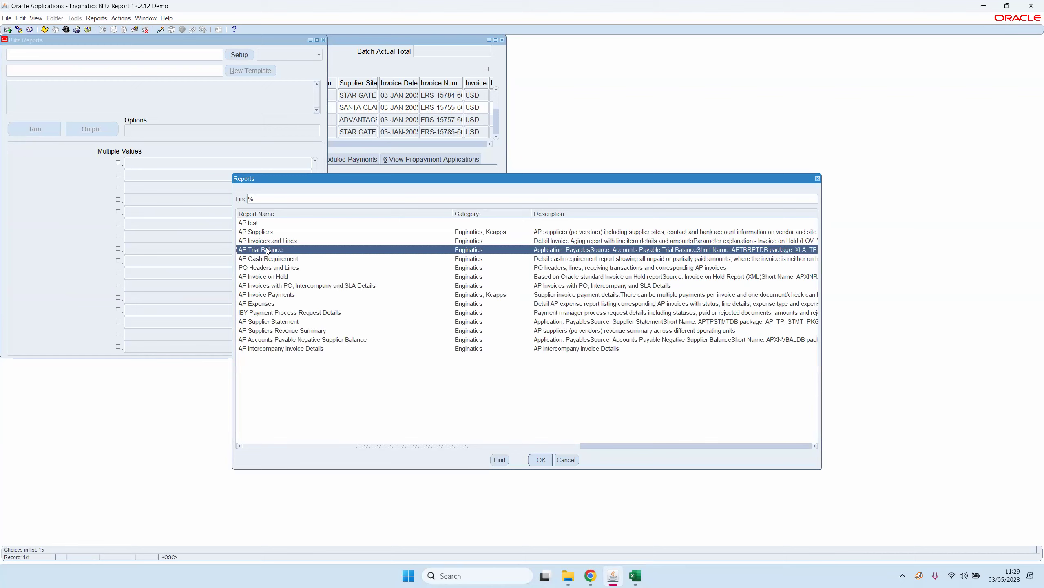
pyautogui.doubleClick(266, 258)
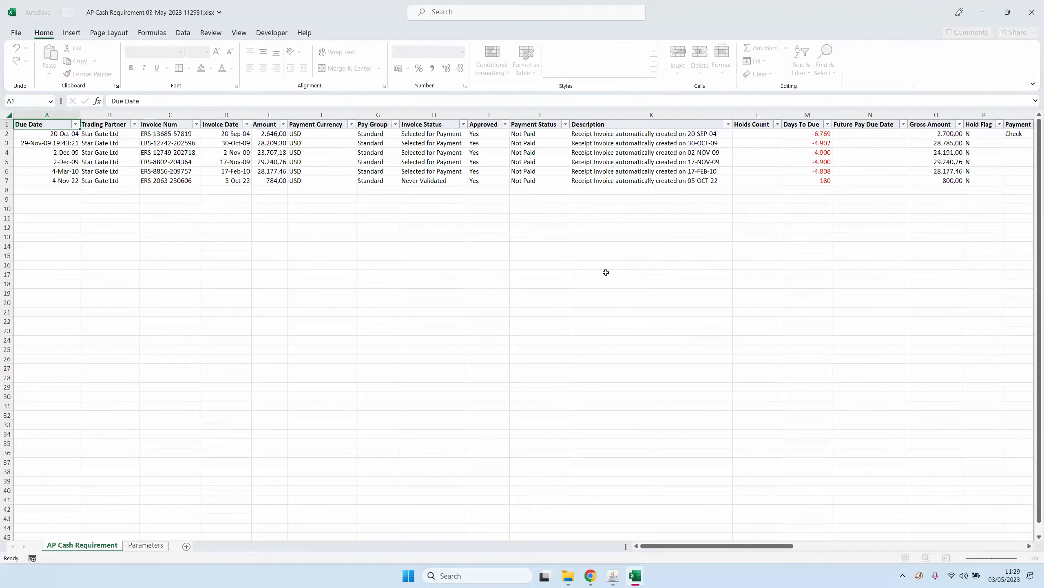
pyautogui.moveTo(104, 134); pyautogui.dragTo(108, 178)
pyautogui.click(196, 151)
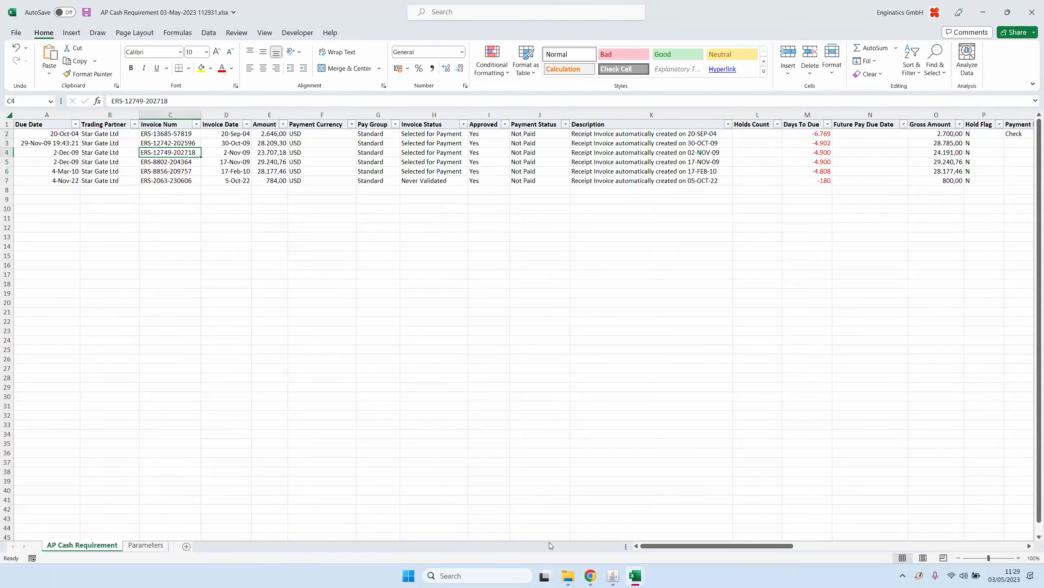
# - Switch back to Oracle and change the responsibility to General Ledger Super User
pyautogui.moveTo(611, 577)
pyautogui.click(618, 533)
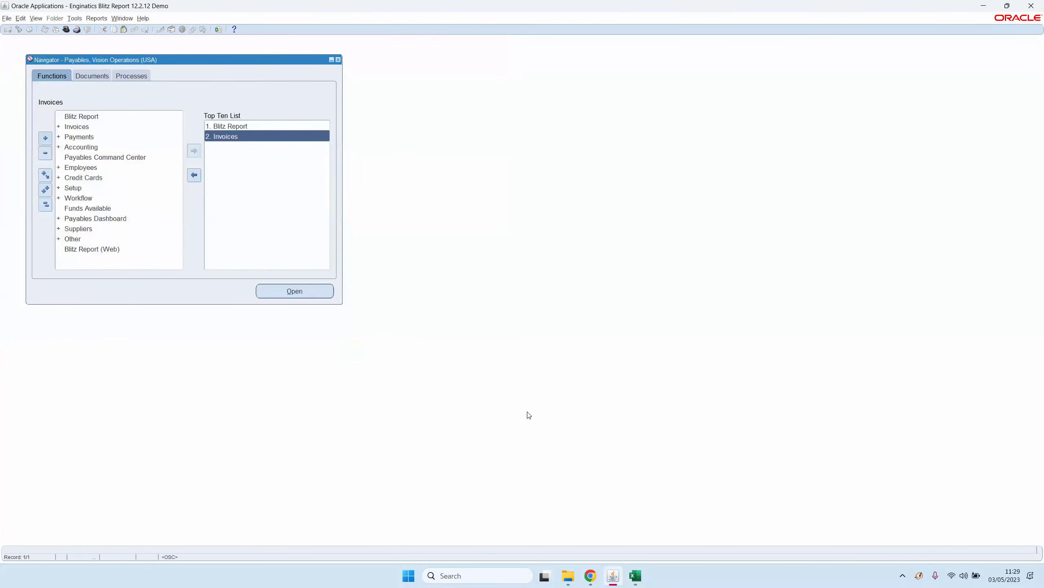
pyautogui.hotkey('alt', 'f')
pyautogui.write('w')
pyautogui.write('g%')
pyautogui.press('Down')
pyautogui.press('Up')
pyautogui.press('Return')
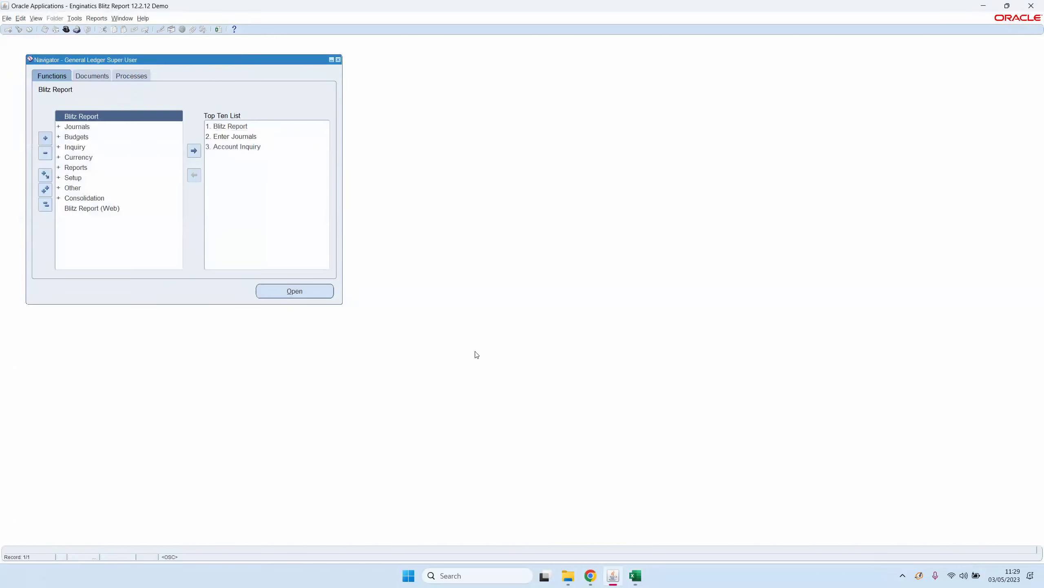
# - Open Enter Journals and find the journals for period Jan-08
pyautogui.doubleClick(234, 137)
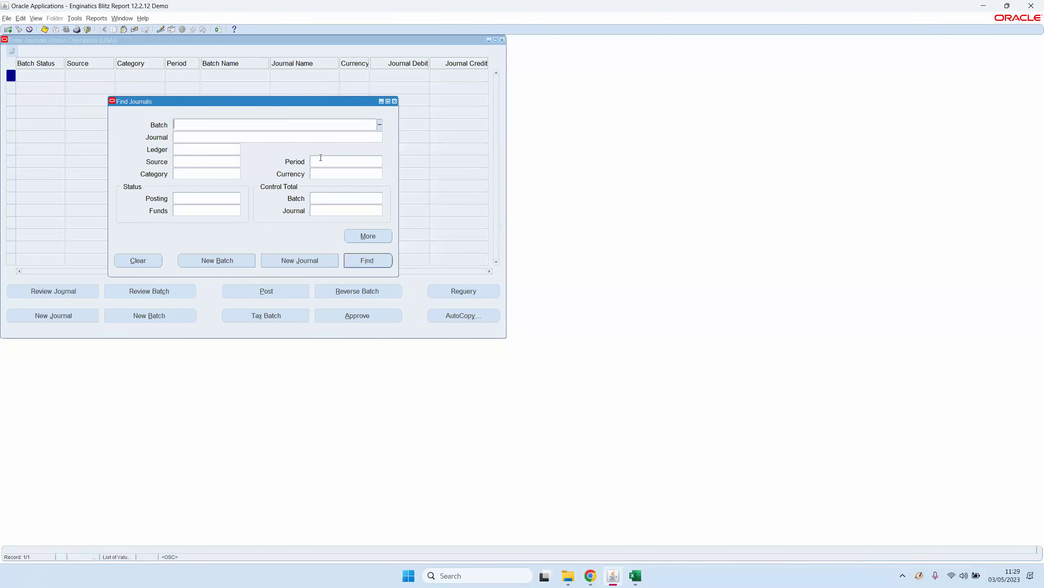
pyautogui.click(327, 160)
pyautogui.write('jan-08')
pyautogui.press('Return')
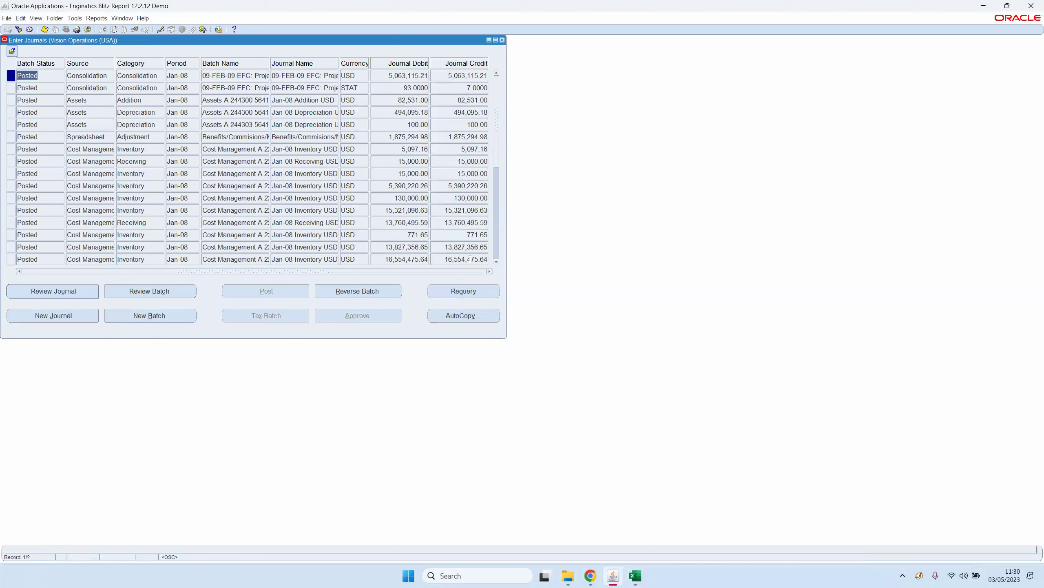
# - Select the Cost Management inventory journal of 16,079,628.14 USD and run the GL Account Analysis report from it
pyautogui.scroll(-5, 495, 260)
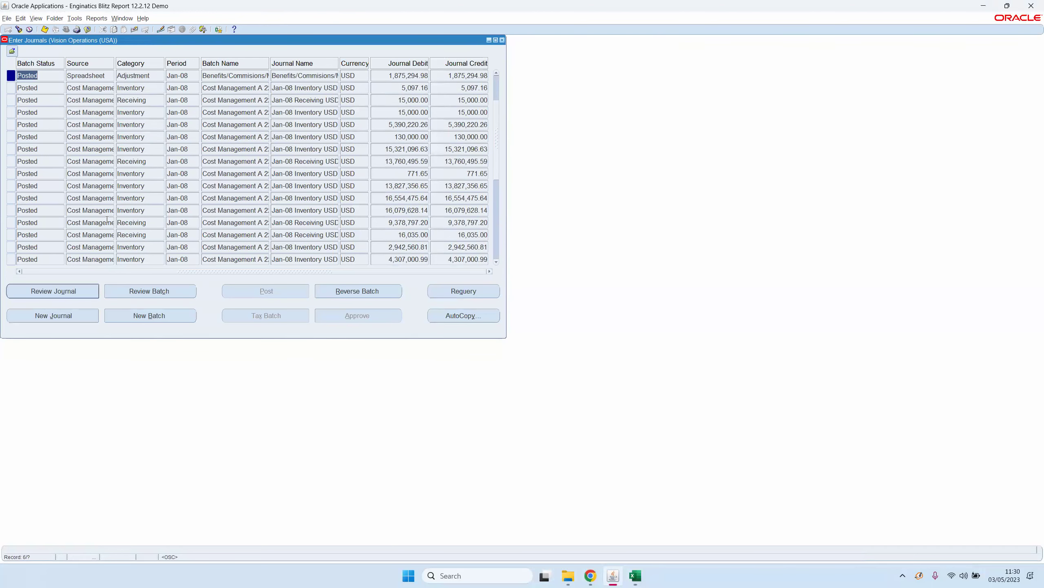
pyautogui.doubleClick(77, 210)
pyautogui.moveTo(384, 210); pyautogui.dragTo(471, 210)
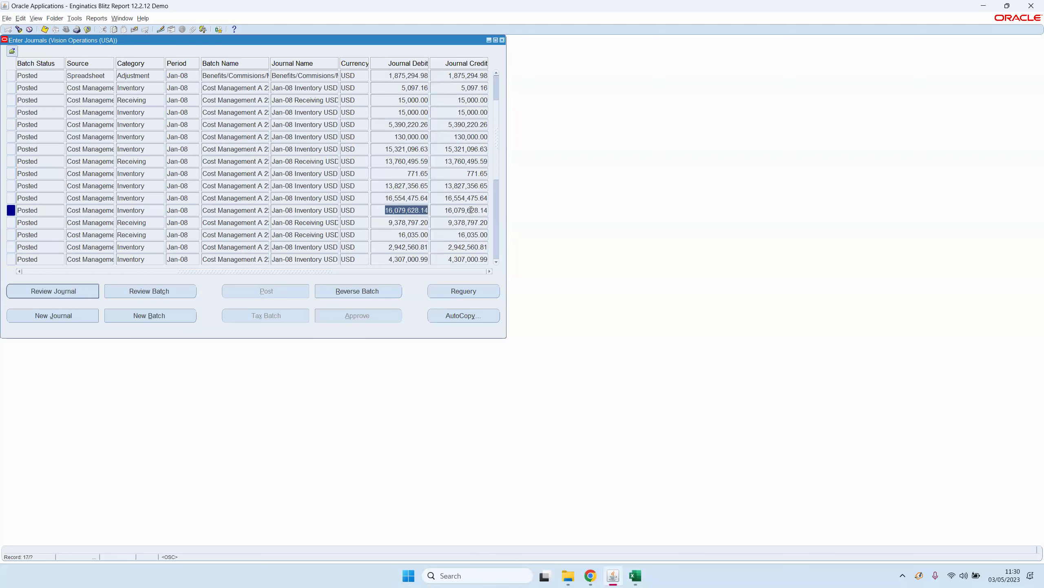
pyautogui.click(222, 29)
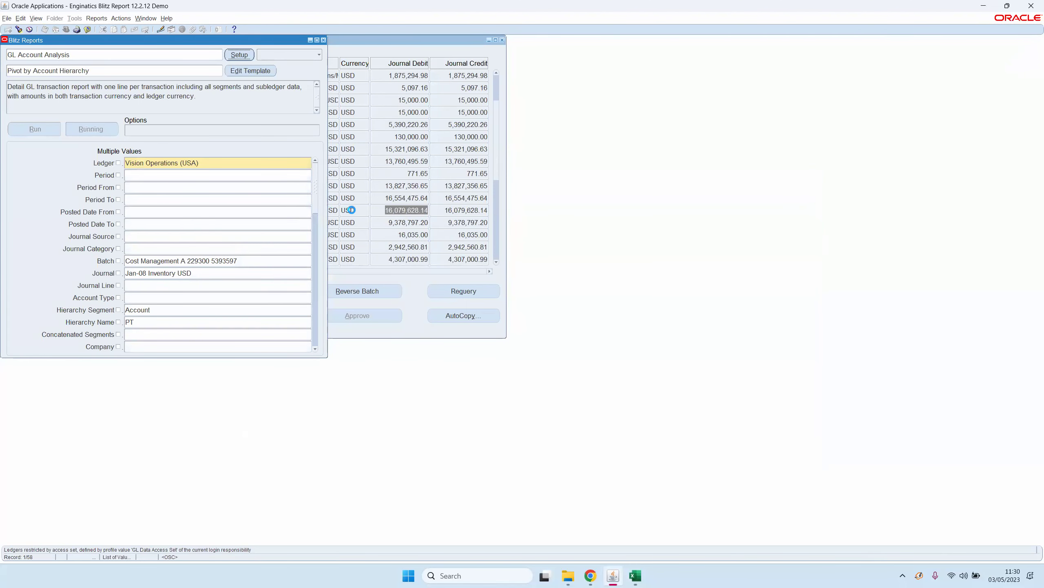
# - Compare the report's Batch and Journal parameters with the batch and journal names of the selected journal
pyautogui.click(351, 209)
pyautogui.click(280, 209)
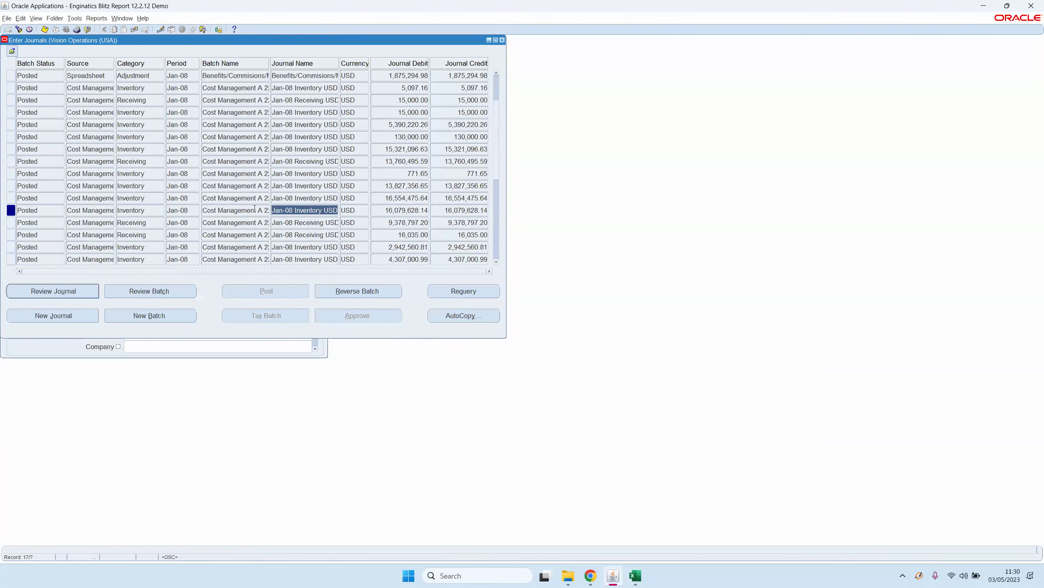
pyautogui.click(234, 208)
pyautogui.click(65, 338)
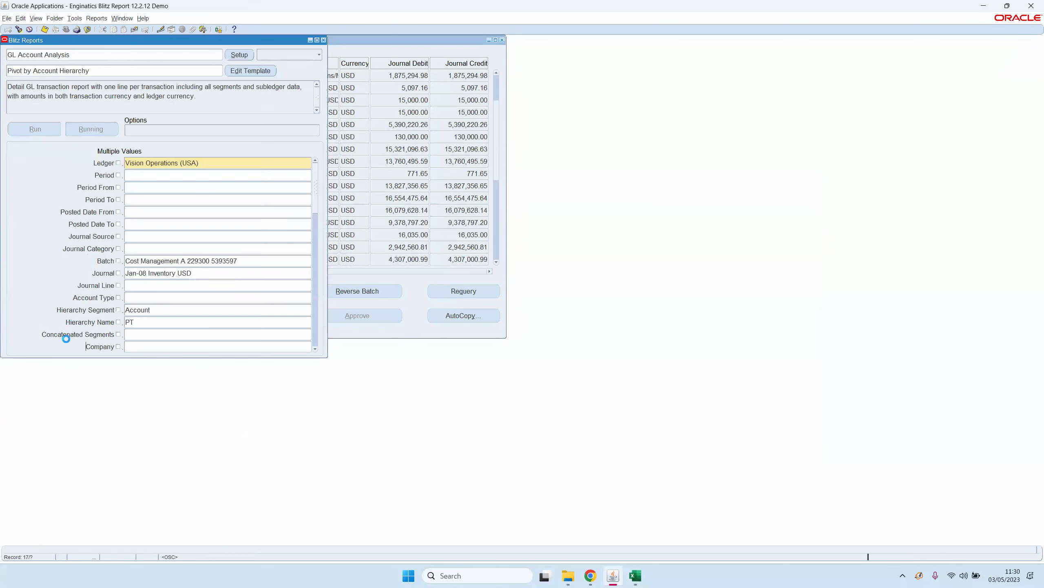
pyautogui.tripleClick(159, 261)
pyautogui.click(155, 274)
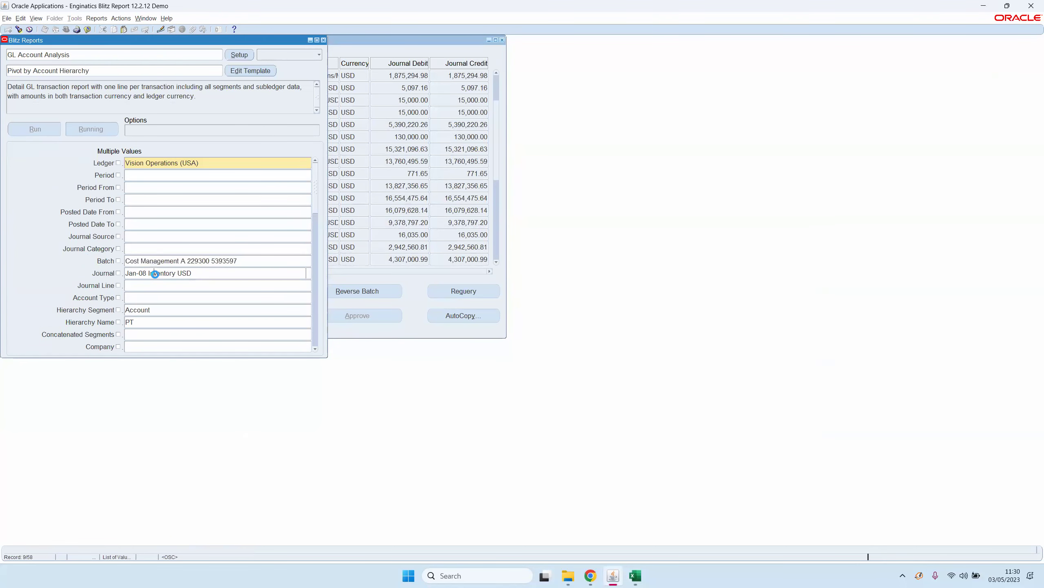
pyautogui.tripleClick(155, 274)
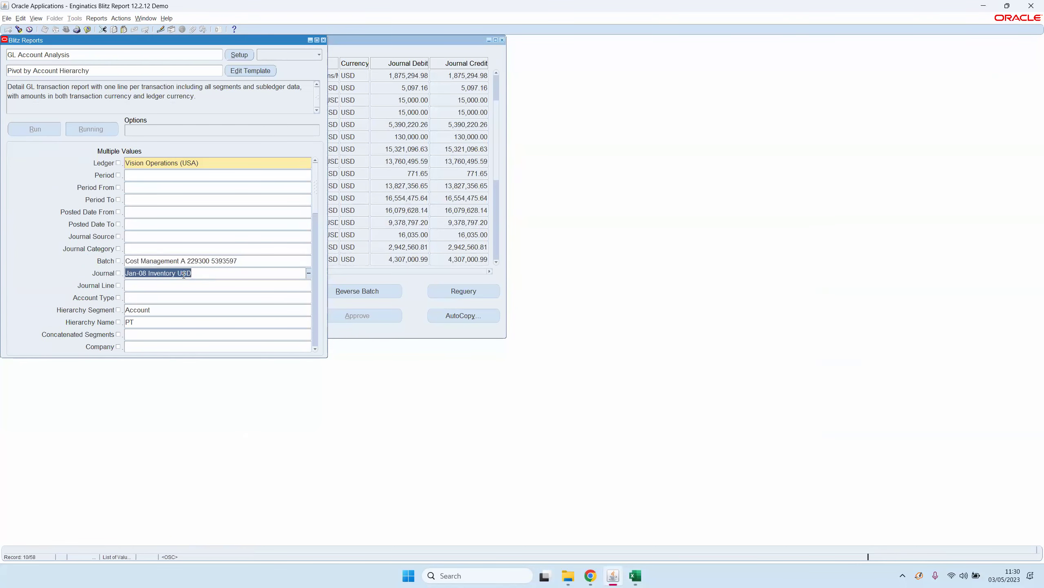
pyautogui.tripleClick(247, 260)
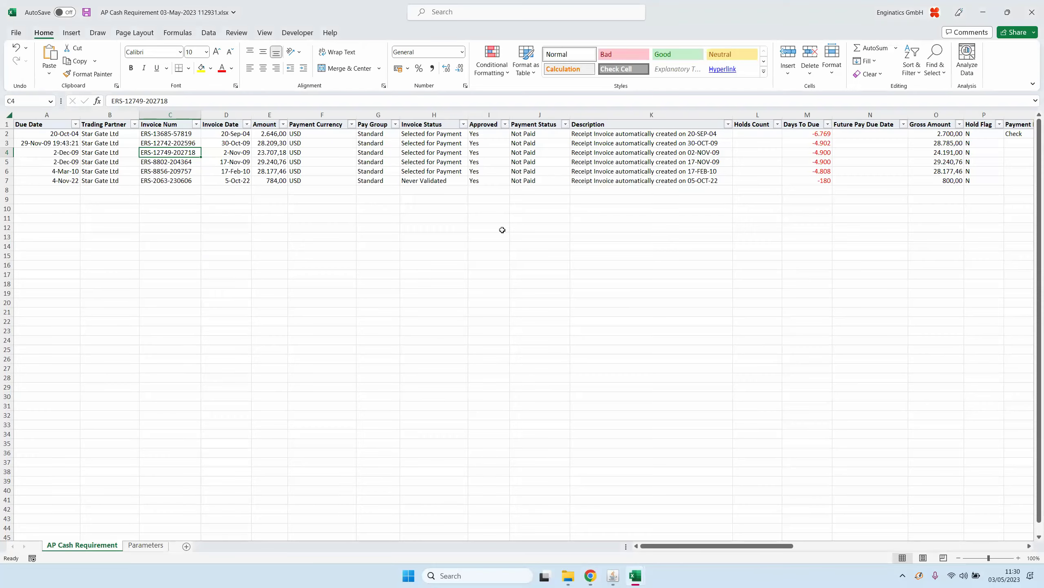
# - Switch to Oracle and look through the available Hierarchy Name values for the GL Account Analysis report, then cancel the selection
pyautogui.click(498, 229)
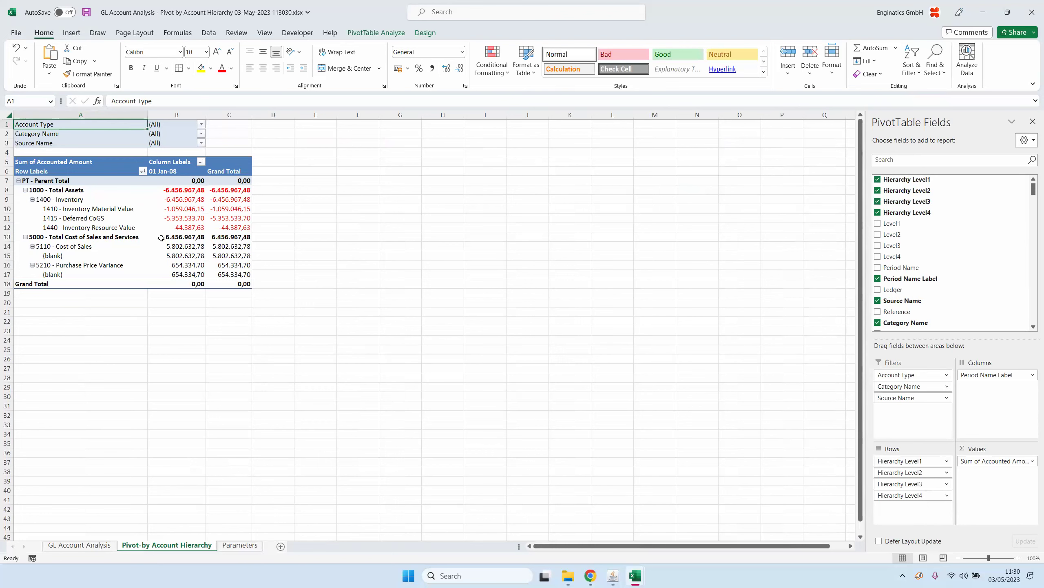
pyautogui.click(614, 577)
pyautogui.click(148, 322)
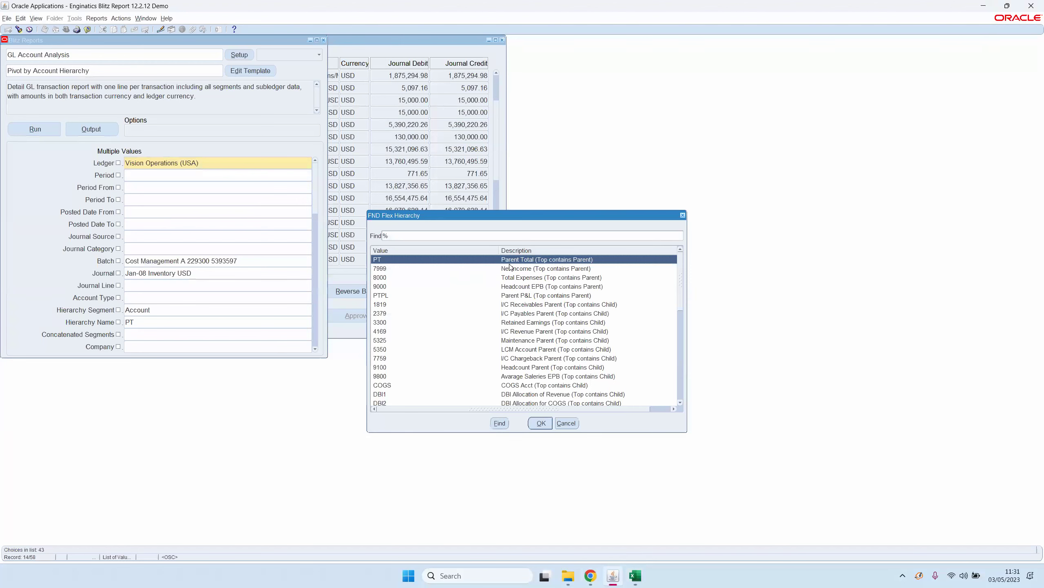
pyautogui.click(530, 296)
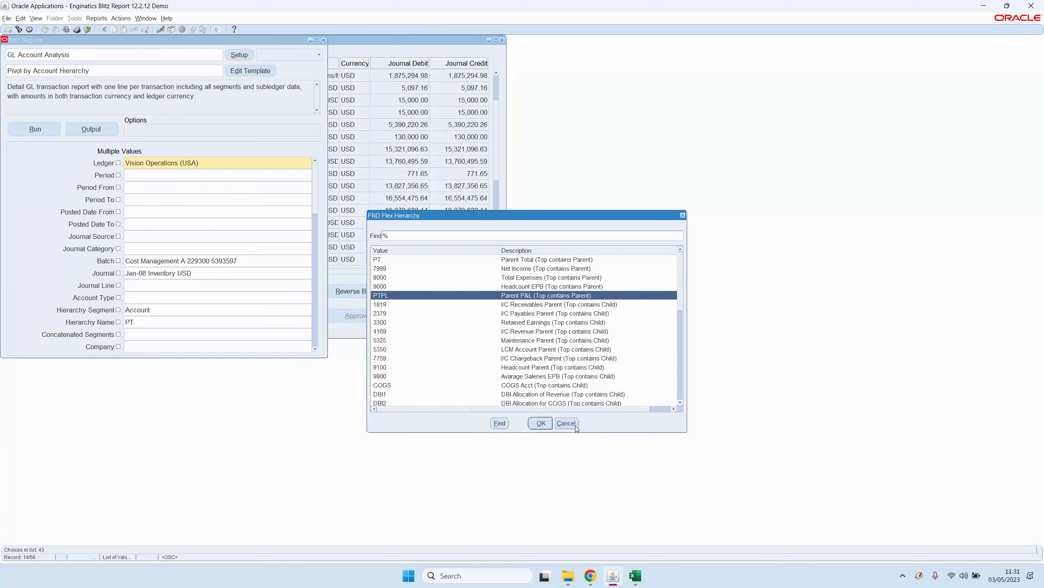
pyautogui.click(534, 260)
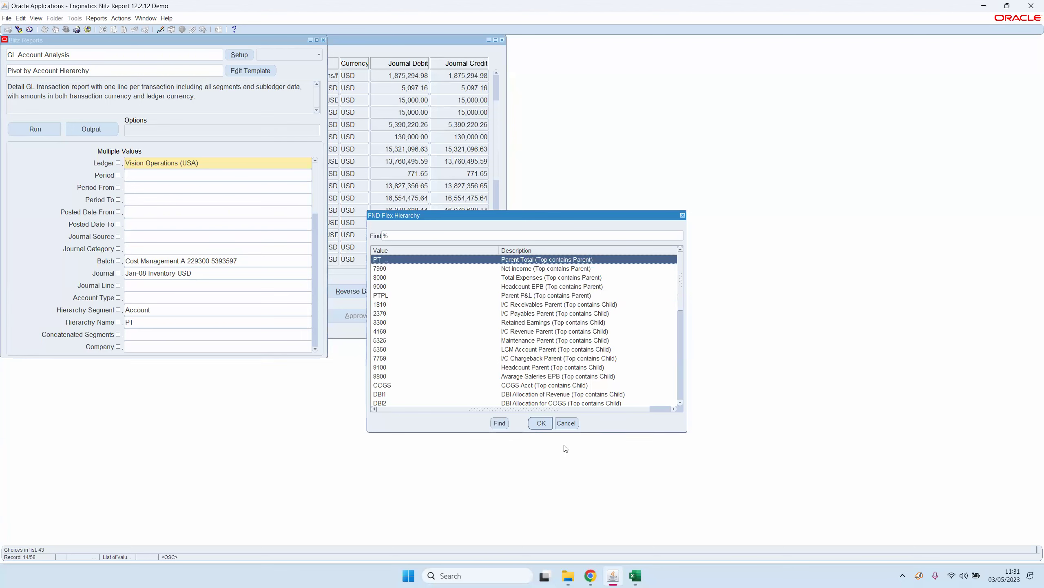
pyautogui.click(560, 423)
# - Switch back to Excel and examine the inventory and cost of sales accounts in the Pivot-by Account Hierarchy sheet
pyautogui.moveTo(640, 578)
pyautogui.click(1005, 534)
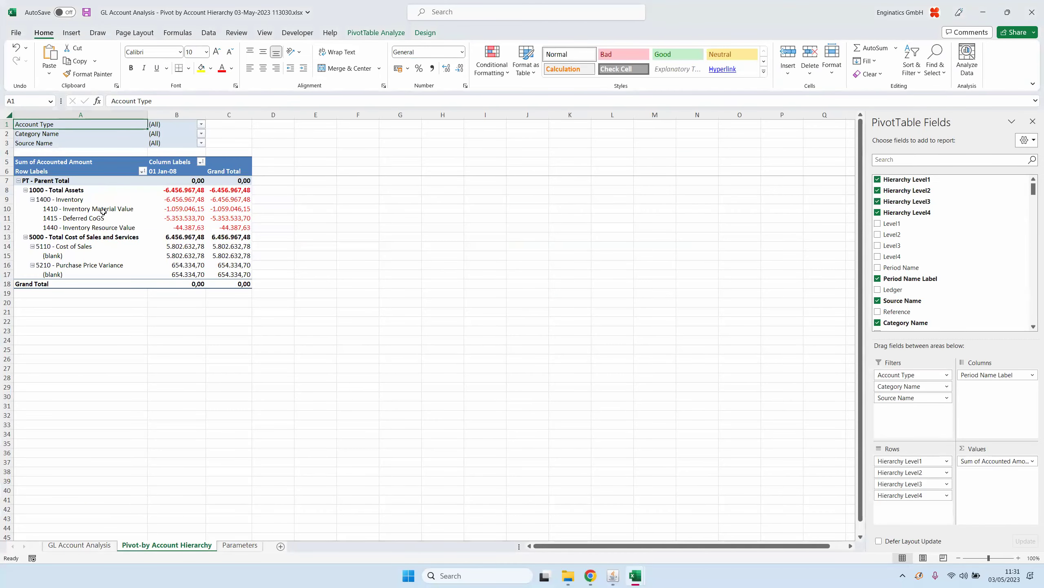
pyautogui.click(76, 213)
pyautogui.click(75, 223)
pyautogui.click(74, 208)
pyautogui.click(68, 219)
pyautogui.click(73, 227)
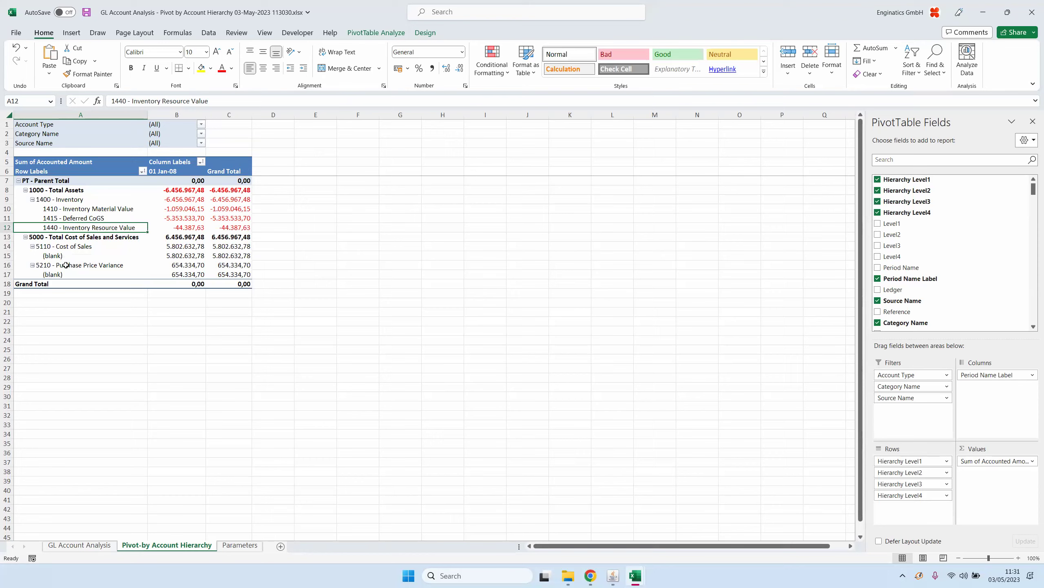
pyautogui.click(57, 247)
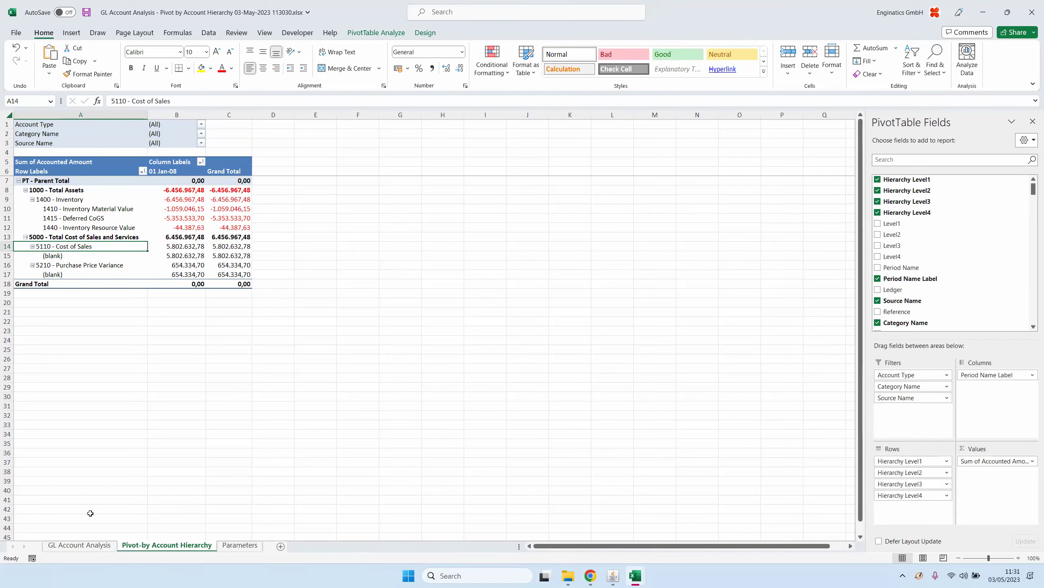
# - Drill down from the Jan-08 amount of 1440 - Inventory Resource Value into its detail lines on a new sheet
pyautogui.hotkey('ctrl', 'pageup')
pyautogui.click(161, 547)
pyautogui.click(93, 230)
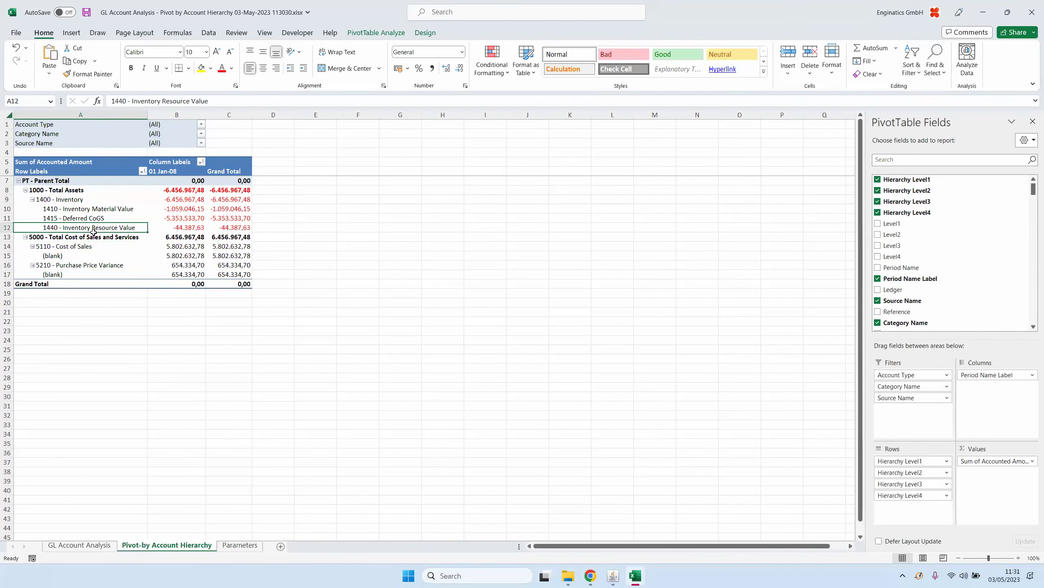
pyautogui.click(180, 227)
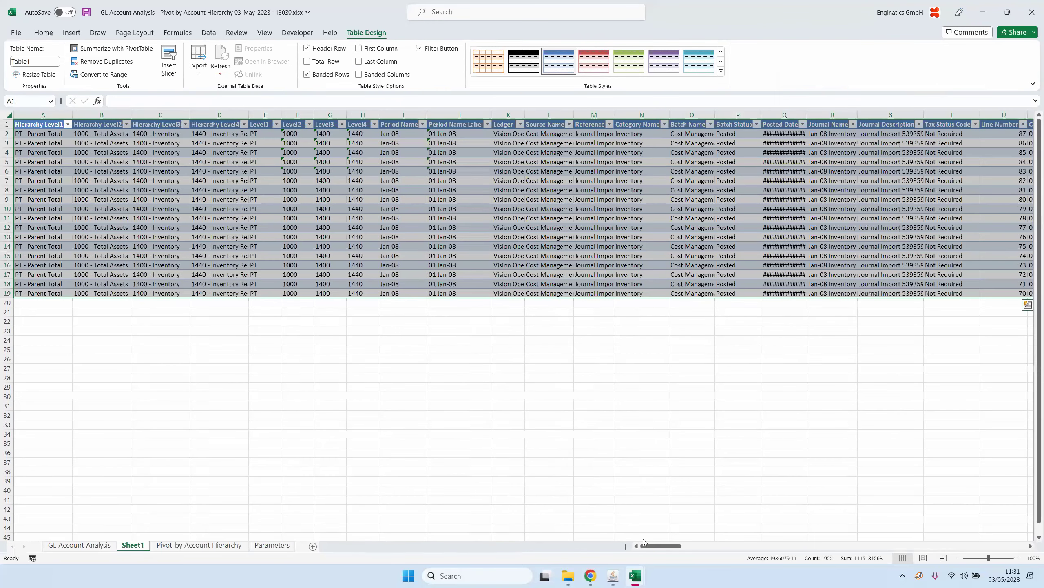
pyautogui.moveTo(655, 547)
pyautogui.mouseDown()
pyautogui.moveTo(801, 546)
pyautogui.moveTo(646, 549)
pyautogui.mouseUp()
# - Examine the period, ledger, batch, journal and concatenated segment columns of the GL Account Analysis sheet
pyautogui.click(79, 544)
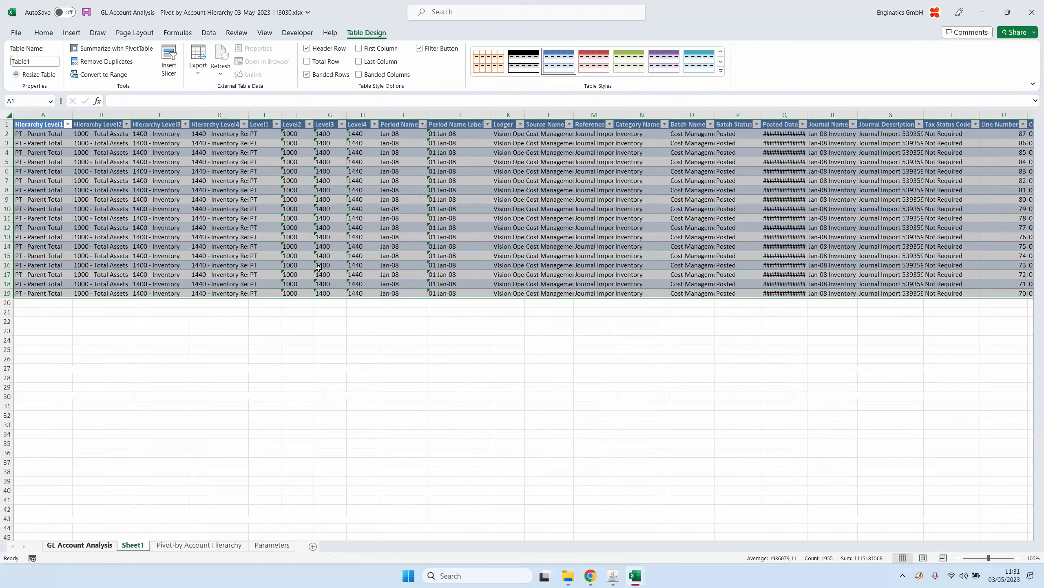
pyautogui.press('Right')
pyautogui.press('Right')
pyautogui.press('Right')
pyautogui.press('Right')
pyautogui.press('Right')
pyautogui.press('Right')
pyautogui.press('Right')
pyautogui.press('Right')
pyautogui.press('Right')
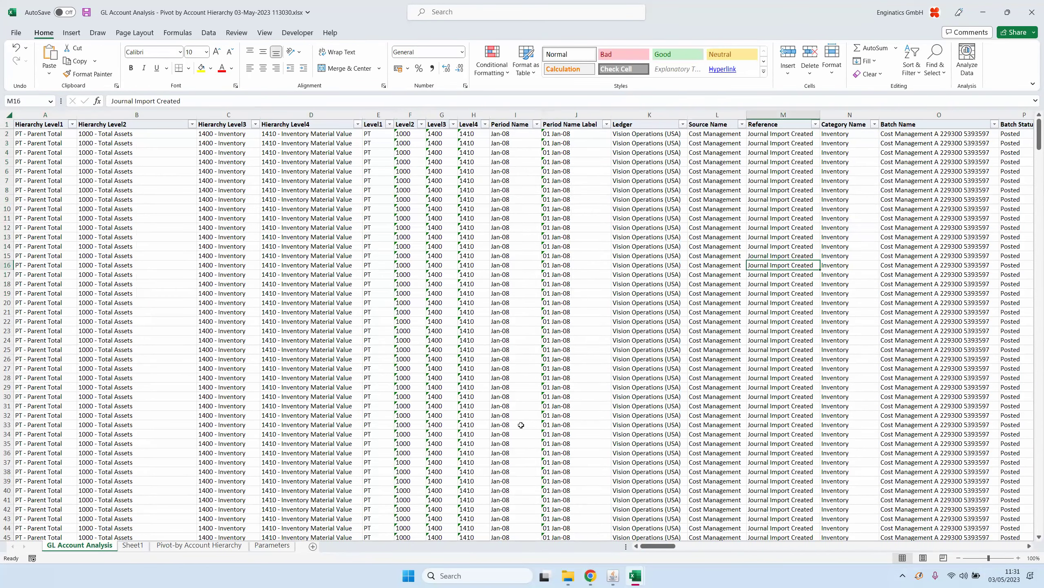
pyautogui.press('Right')
pyautogui.press('Right')
pyautogui.press('Right')
pyautogui.press('Right')
pyautogui.press('Right')
pyautogui.press('Right')
pyautogui.press('Right')
pyautogui.press('Right')
pyautogui.press('Right')
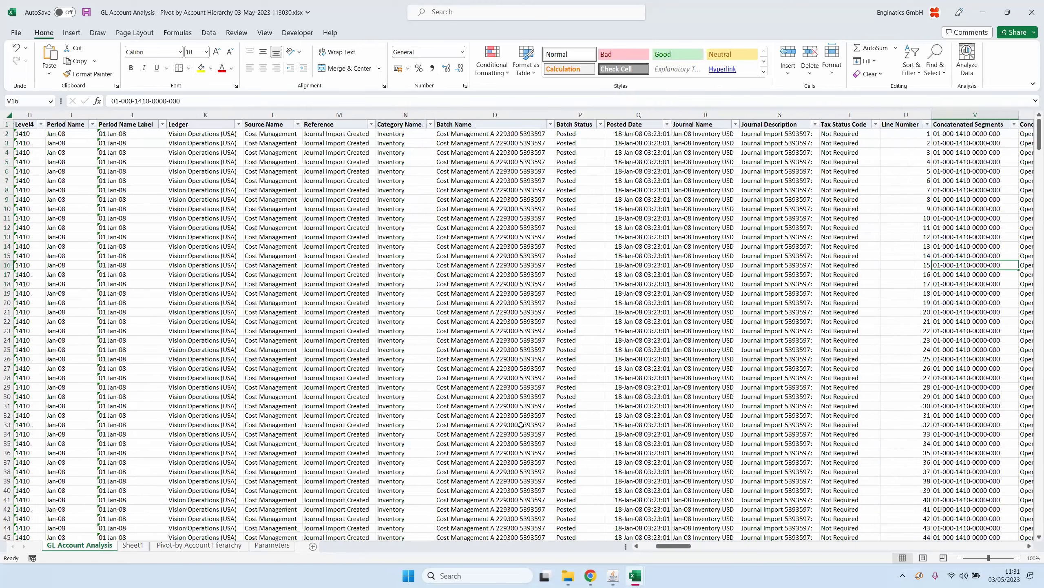
pyautogui.press('Right')
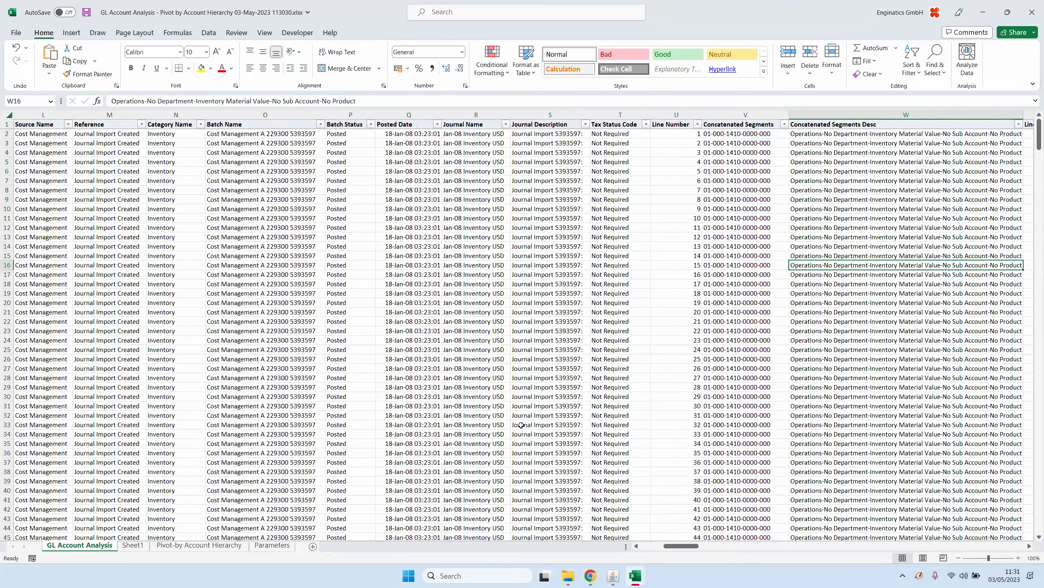
# - Examine the line-level entered and accounted amount columns, up to the Line Description column
pyautogui.press('Right')
pyautogui.press('Right')
pyautogui.press('Right')
pyautogui.press('Right')
pyautogui.press('Right')
pyautogui.press('Right')
pyautogui.press('Right')
pyautogui.press('Right')
pyautogui.press('Right')
pyautogui.press('Right')
pyautogui.press('Right')
pyautogui.press('Right')
pyautogui.press('Right')
pyautogui.press('Right')
pyautogui.press('Right')
pyautogui.press('Right')
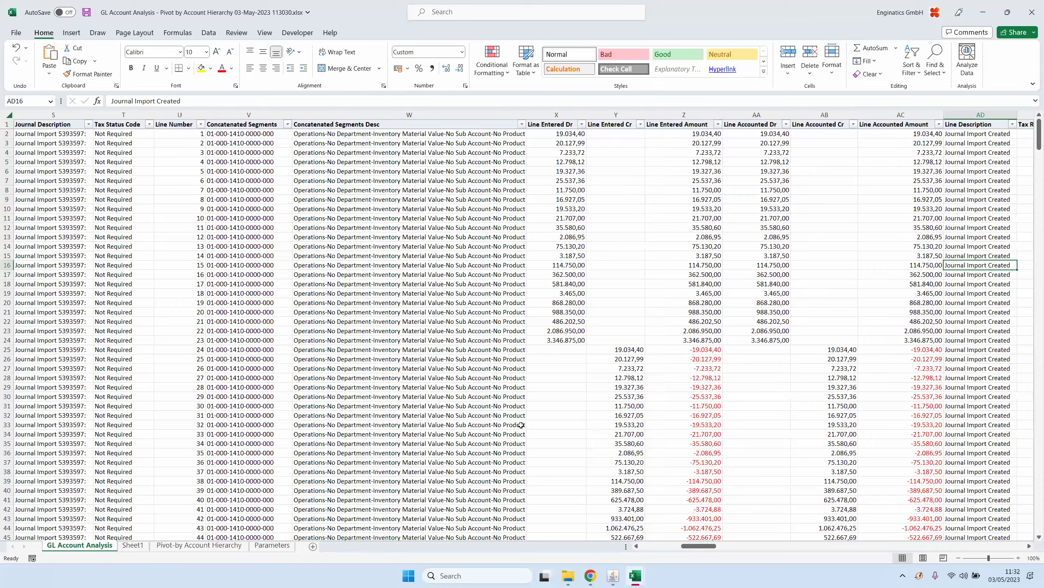
# - Examine the accounting class, account segment and subledger amount columns, ending with the whole Accounted Cr column selected
pyautogui.press('Right')
pyautogui.press('Right')
pyautogui.press('Right')
pyautogui.press('Right')
pyautogui.press('Right')
pyautogui.press('Right')
pyautogui.press('Right')
pyautogui.press('Right')
pyautogui.press('Right')
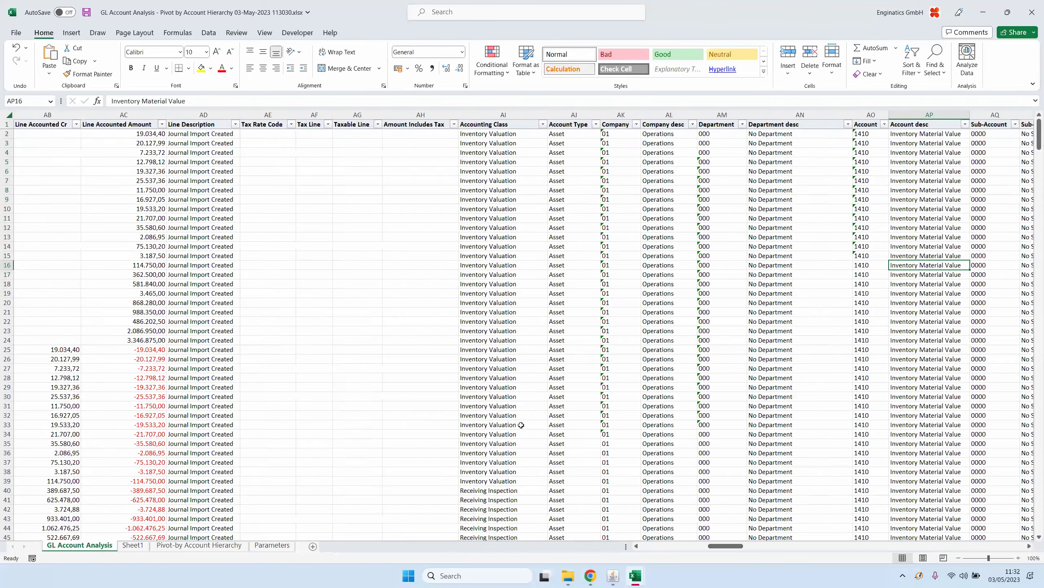
pyautogui.press('Right')
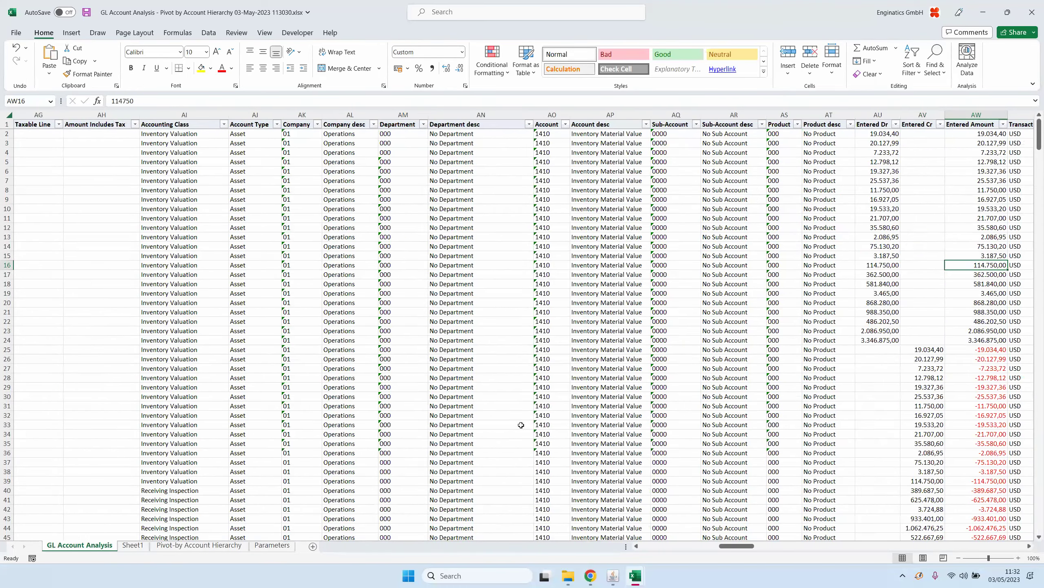
pyautogui.press('Right')
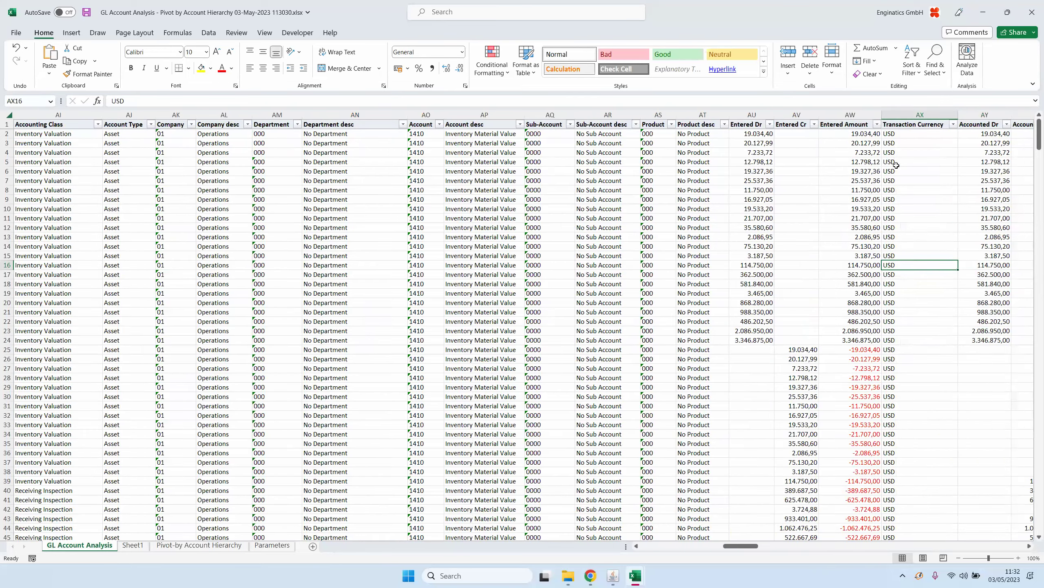
pyautogui.press('Right')
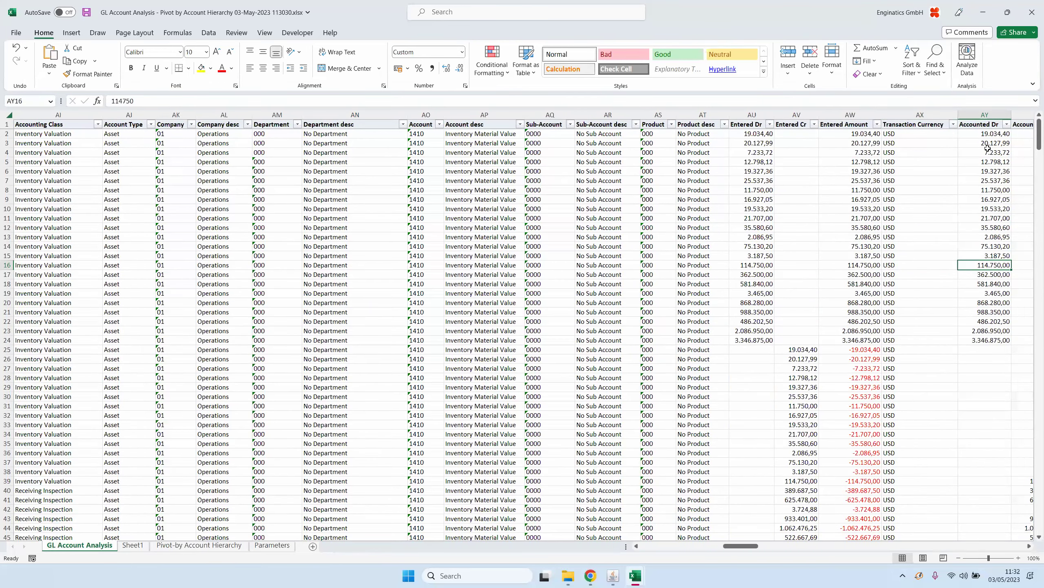
pyautogui.press('Right')
pyautogui.press('Right')
pyautogui.click(889, 111)
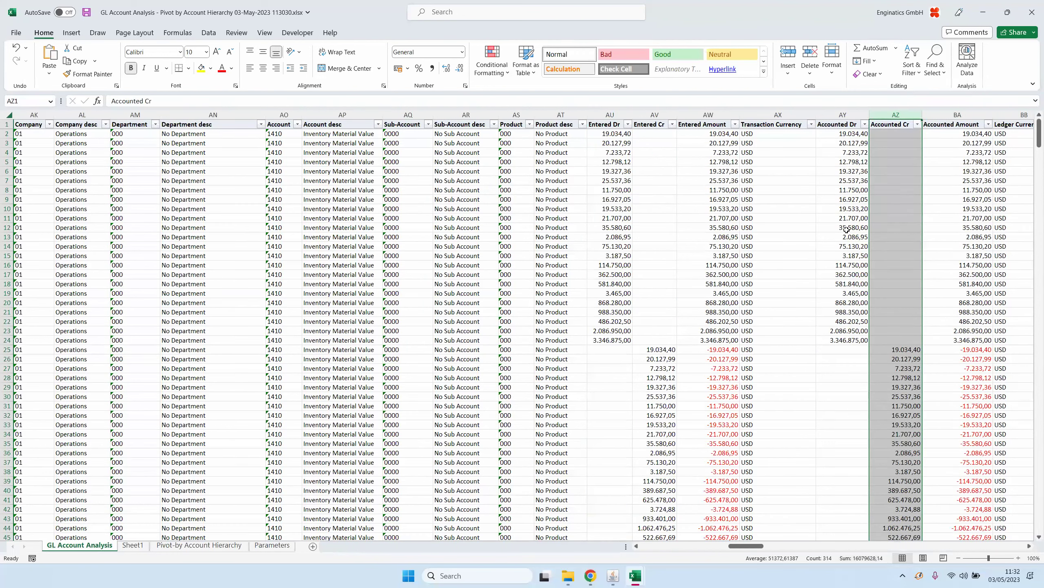
# - Examine the event type, currency conversion and transaction columns, and check individual entries under Transaction Date and Transaction Number
pyautogui.click(903, 246)
pyautogui.press('Right')
pyautogui.press('Right')
pyautogui.press('Right')
pyautogui.press('Right')
pyautogui.press('Right')
pyautogui.press('Right')
pyautogui.press('Right')
pyautogui.press('Right')
pyautogui.press('Right')
pyautogui.press('Right')
pyautogui.press('Right')
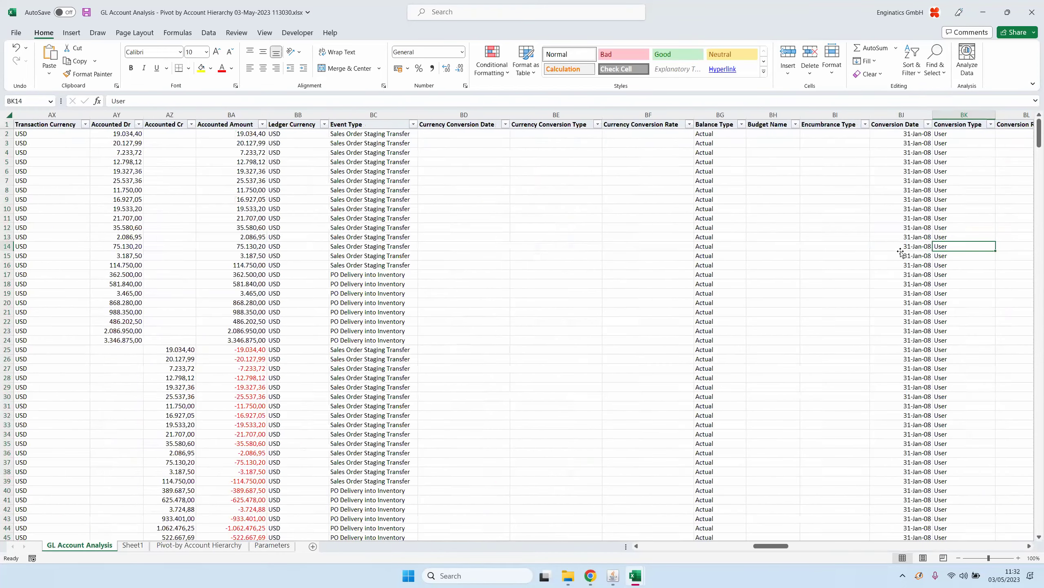
pyautogui.press('Right')
pyautogui.press('Right')
pyautogui.press('Right')
pyautogui.press('Right')
pyautogui.press('Right')
pyautogui.press('Right')
pyautogui.press('Right')
pyautogui.press('Right')
pyautogui.press('Right')
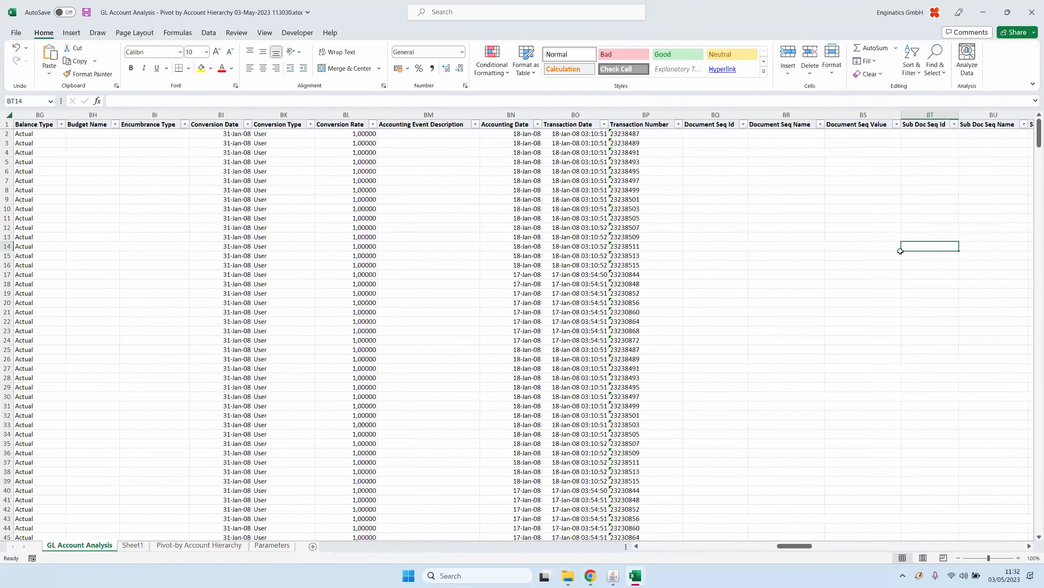
pyautogui.press('Right')
pyautogui.press('Right')
pyautogui.click(586, 247)
pyautogui.click(547, 266)
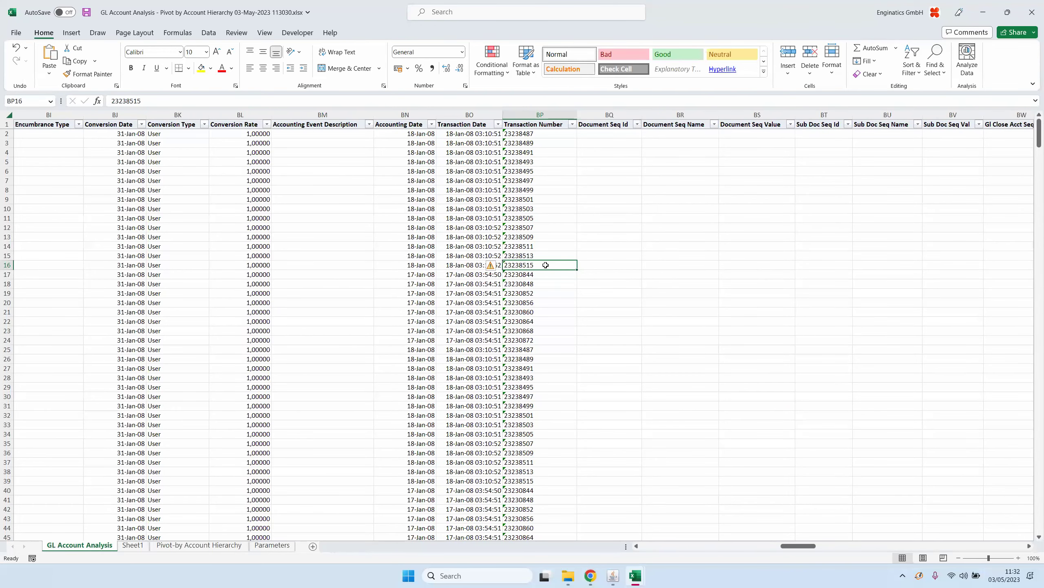
# - Review the document sequence, subledger source, invoice and order columns up to the vendor or customer details
pyautogui.press('Right')
pyautogui.press('Right')
pyautogui.press('Right')
pyautogui.press('Right')
pyautogui.press('Right')
pyautogui.press('Right')
pyautogui.press('Right')
pyautogui.press('Right')
pyautogui.press('Right')
pyautogui.press('Right')
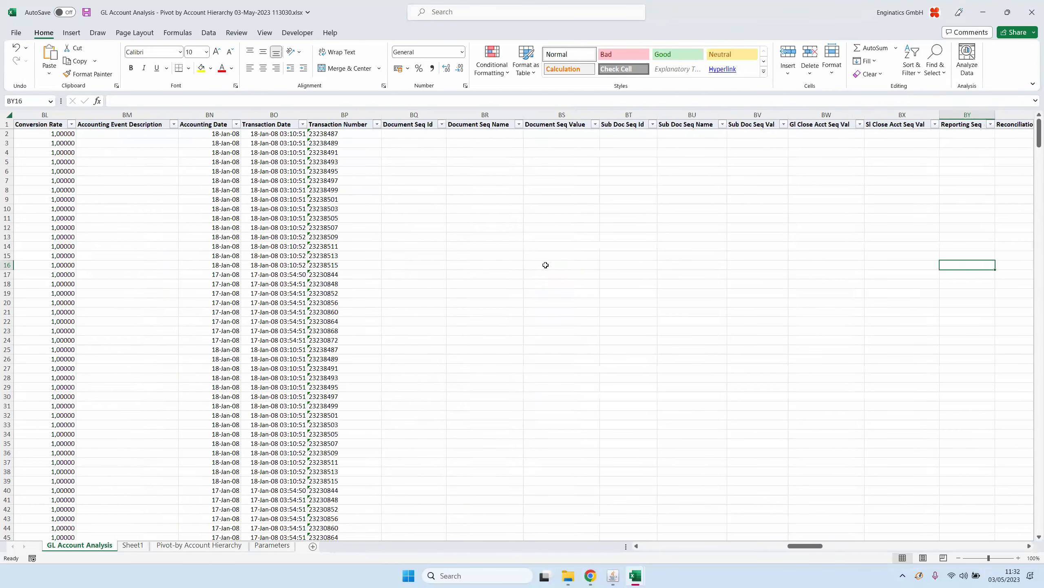
pyautogui.press('Right')
pyautogui.press('Right')
pyautogui.press('Right')
pyautogui.press('Right')
pyautogui.press('Right')
pyautogui.press('Right')
pyautogui.press('Right')
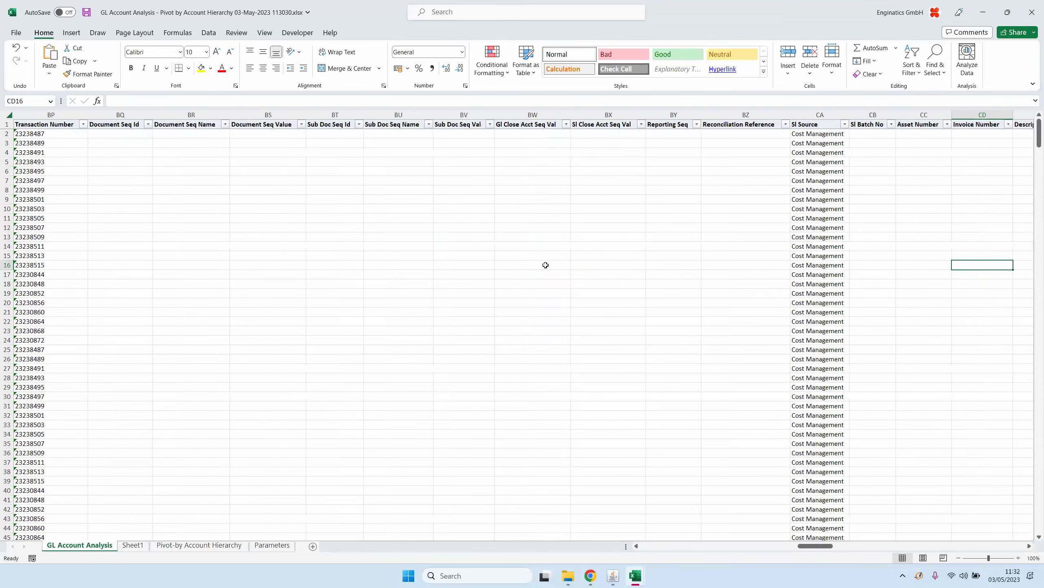
pyautogui.press('Right')
pyautogui.press('Right')
pyautogui.press('Right')
pyautogui.press('Right')
pyautogui.press('Right')
pyautogui.press('Right')
pyautogui.press('Right')
pyautogui.press('Right')
pyautogui.press('Right')
pyautogui.press('Right')
pyautogui.press('Right')
pyautogui.press('Right')
pyautogui.press('Right')
pyautogui.press('Right')
pyautogui.press('Right')
pyautogui.press('Right')
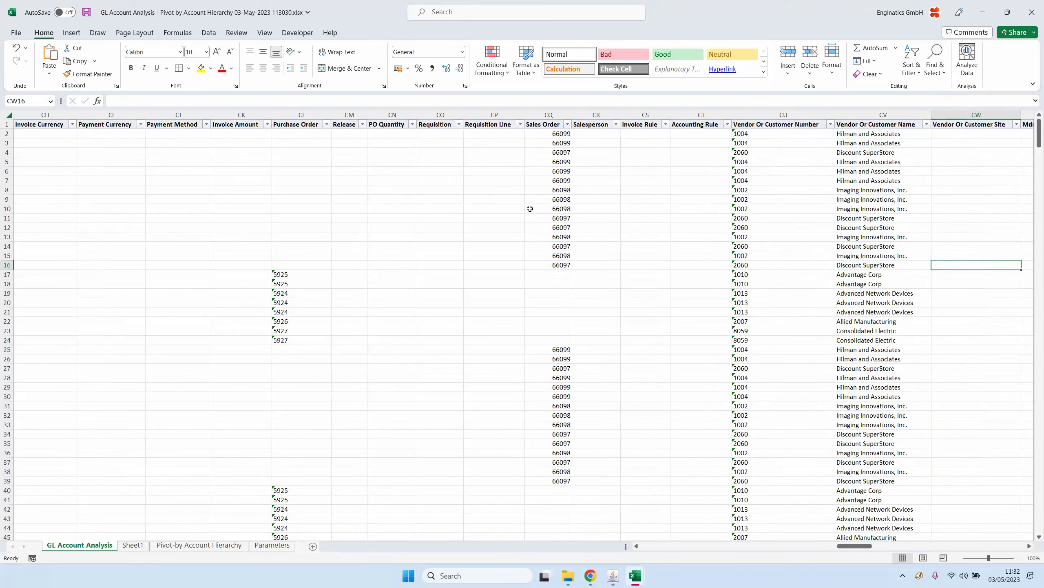
# - Compare the Sales Order entries in the upper rows with the matching customer numbers and names
pyautogui.moveTo(552, 152); pyautogui.dragTo(493, 227)
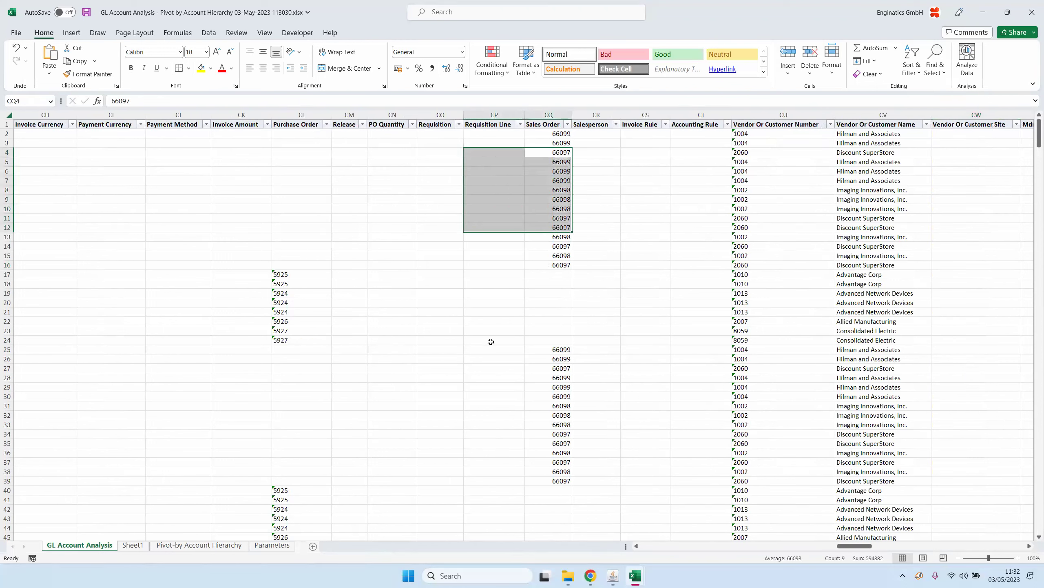
pyautogui.click(553, 340)
pyautogui.moveTo(560, 143); pyautogui.dragTo(555, 246)
pyautogui.click(766, 164)
pyautogui.moveTo(766, 164); pyautogui.dragTo(765, 265)
pyautogui.moveTo(851, 162); pyautogui.dragTo(864, 237)
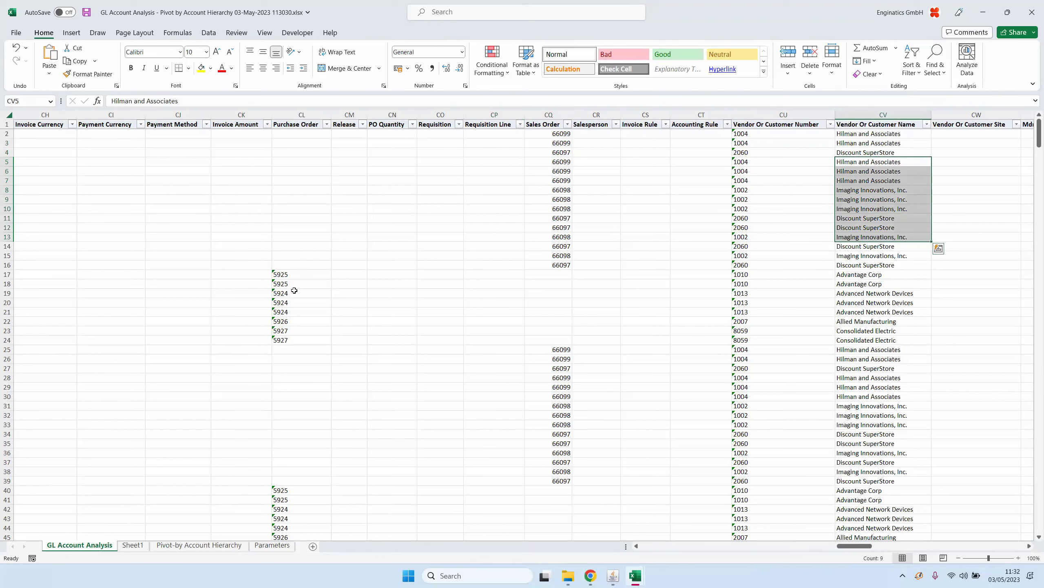
# - Compare the Purchase Order entries from row 17 down with the matching vendor numbers and names
pyautogui.moveTo(293, 275); pyautogui.dragTo(298, 331)
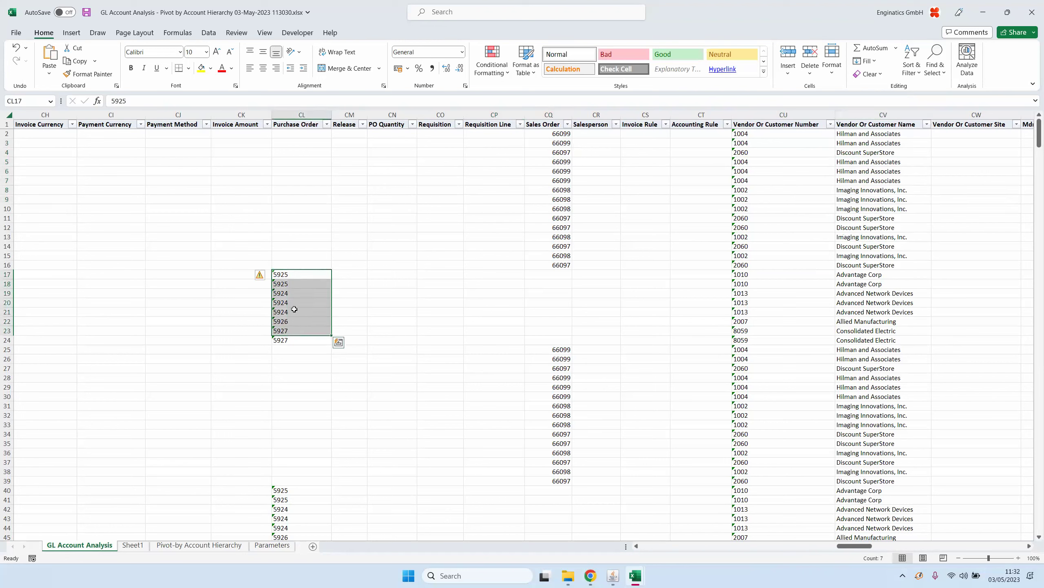
pyautogui.click(295, 308)
pyautogui.moveTo(761, 284); pyautogui.dragTo(761, 330)
pyautogui.moveTo(853, 275); pyautogui.dragTo(863, 320)
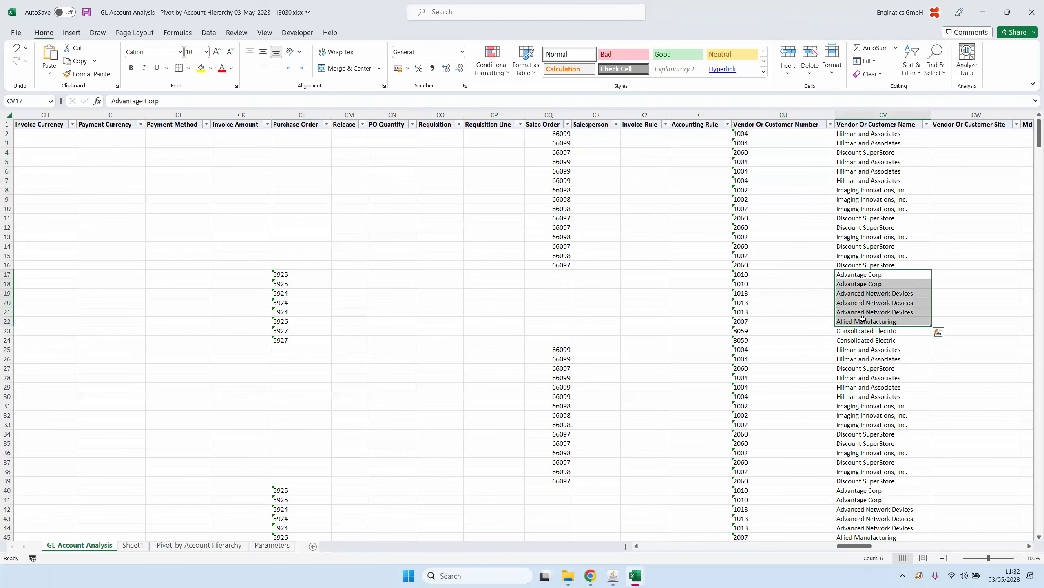
# - Review the vendor site, project, expenditure, employee and resource columns up to WIP Job
pyautogui.press('Right')
pyautogui.press('Right')
pyautogui.press('Right')
pyautogui.press('Right')
pyautogui.press('Right')
pyautogui.press('Right')
pyautogui.press('Right')
pyautogui.press('Right')
pyautogui.press('Right')
pyautogui.press('Right')
pyautogui.press('Right')
pyautogui.press('Right')
pyautogui.press('Right')
pyautogui.press('Right')
pyautogui.press('Right')
pyautogui.press('Right')
pyautogui.press('Right')
pyautogui.press('Right')
pyautogui.press('Right')
pyautogui.press('Right')
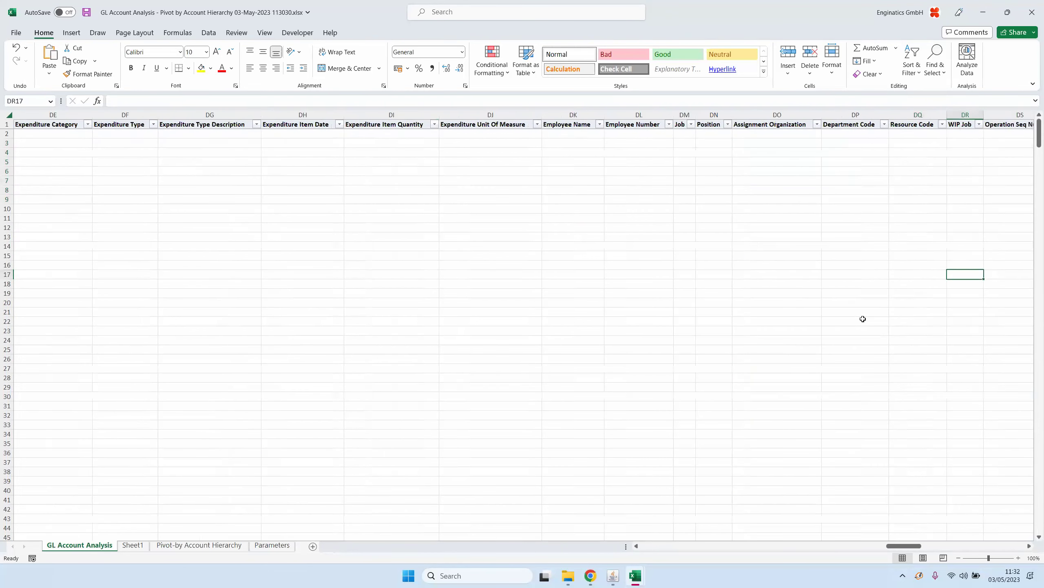
# - Review the transaction quantity, inventory item and unit cost columns up to Inv Transaction Type
pyautogui.press('Right')
pyautogui.press('Right')
pyautogui.press('Right')
pyautogui.press('Right')
pyautogui.press('Right')
pyautogui.press('Right')
pyautogui.press('Right')
pyautogui.press('Right')
pyautogui.press('Right')
pyautogui.press('Right')
pyautogui.press('Right')
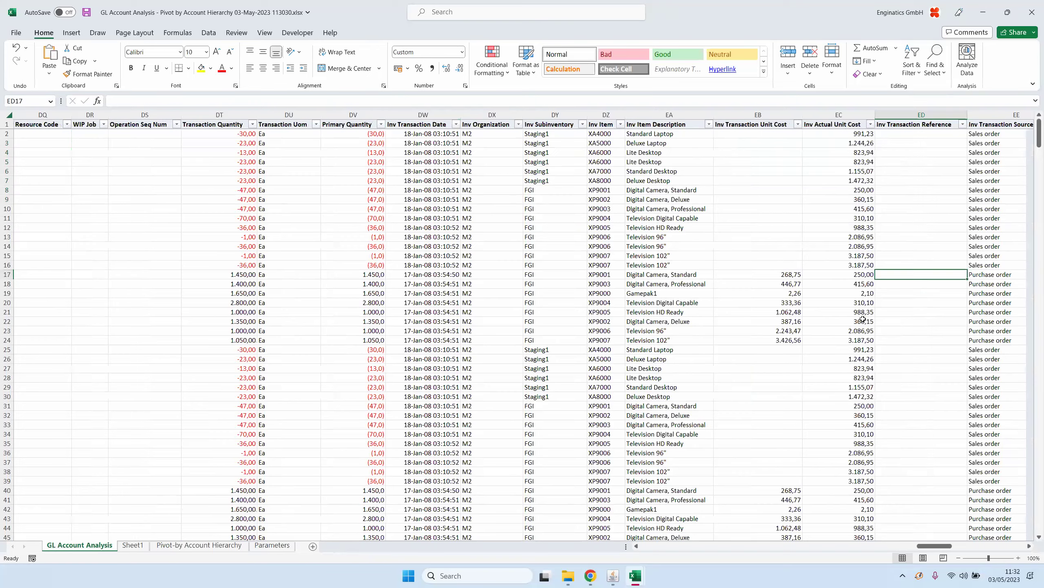
pyautogui.press('Right')
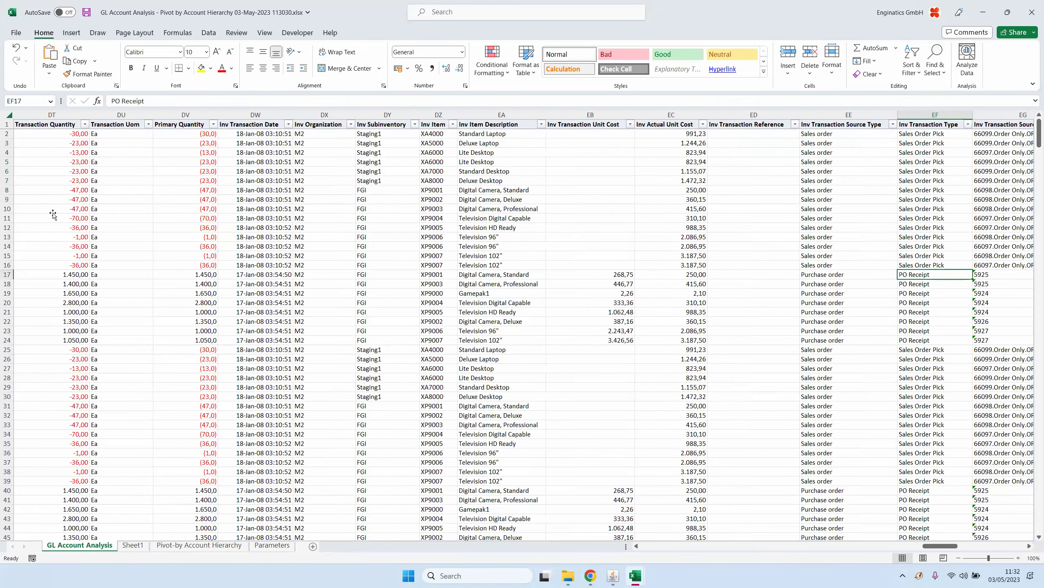
# - Check individual quantity, organization, unit cost and source type entries, and inspect the available filter values of Inv Transaction Type
pyautogui.click(46, 209)
pyautogui.click(333, 276)
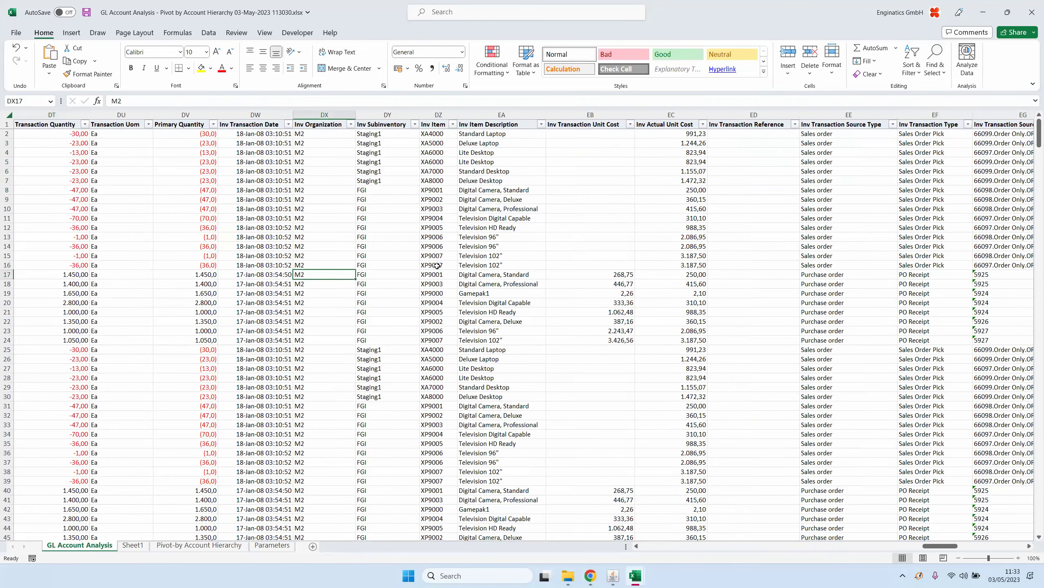
pyautogui.moveTo(586, 310); pyautogui.dragTo(713, 323)
pyautogui.click(847, 304)
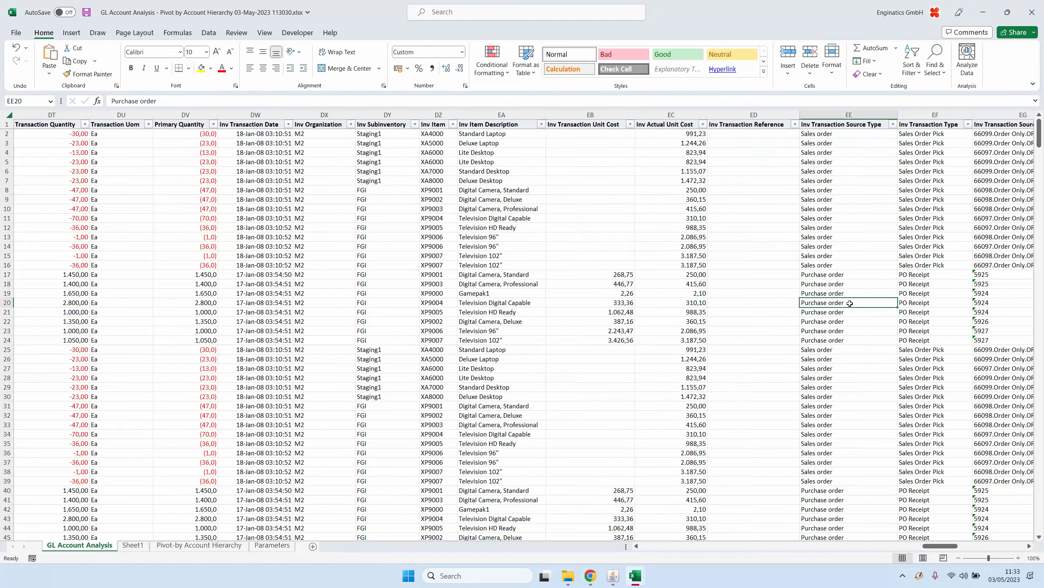
pyautogui.click(969, 124)
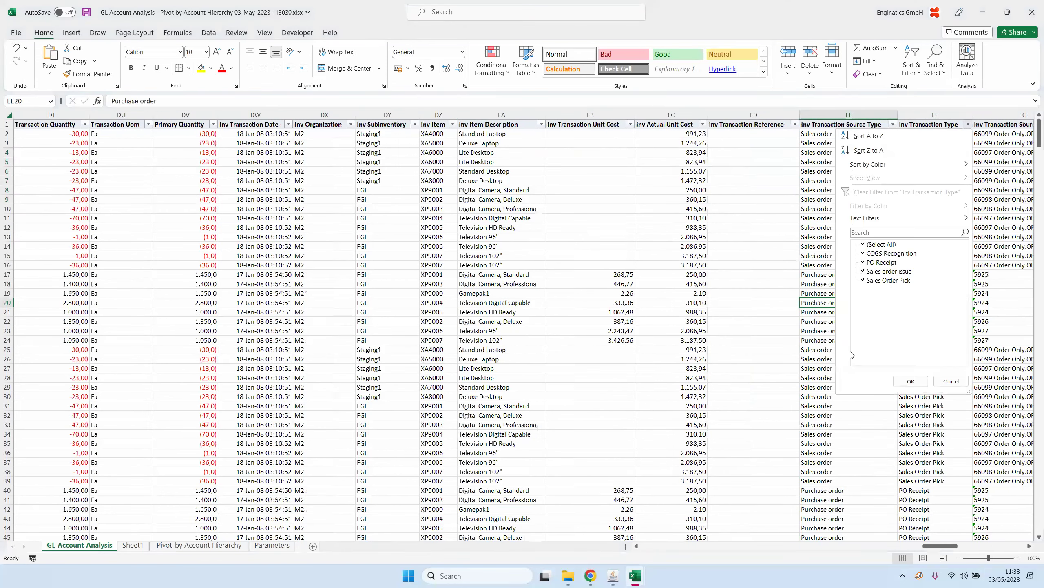
pyautogui.click(953, 381)
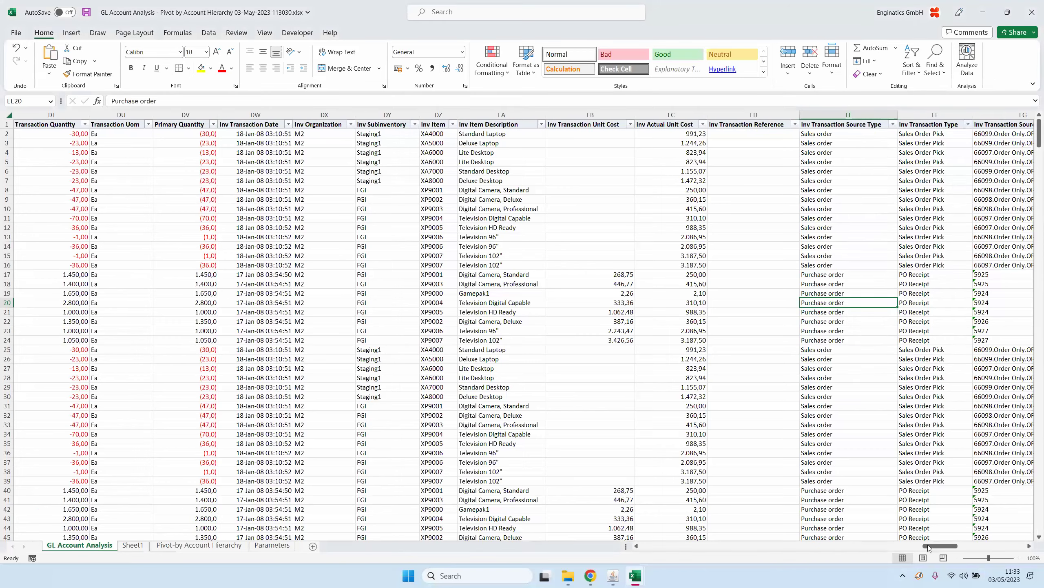
# - Go back to the project, task and expenditure columns and inspect the filter values of Task
pyautogui.moveTo(928, 546); pyautogui.dragTo(882, 547)
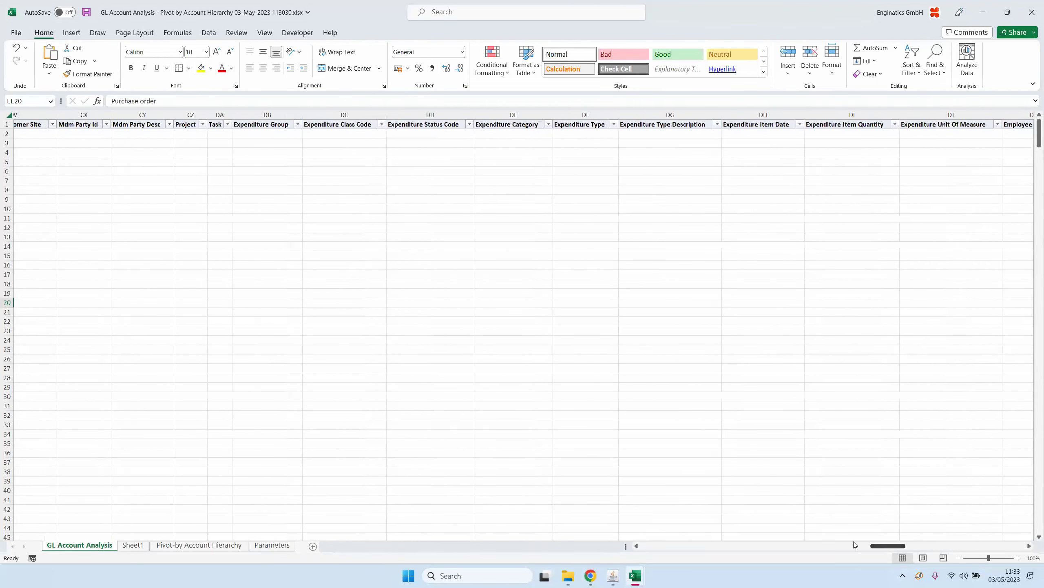
pyautogui.click(228, 124)
pyautogui.press('Escape')
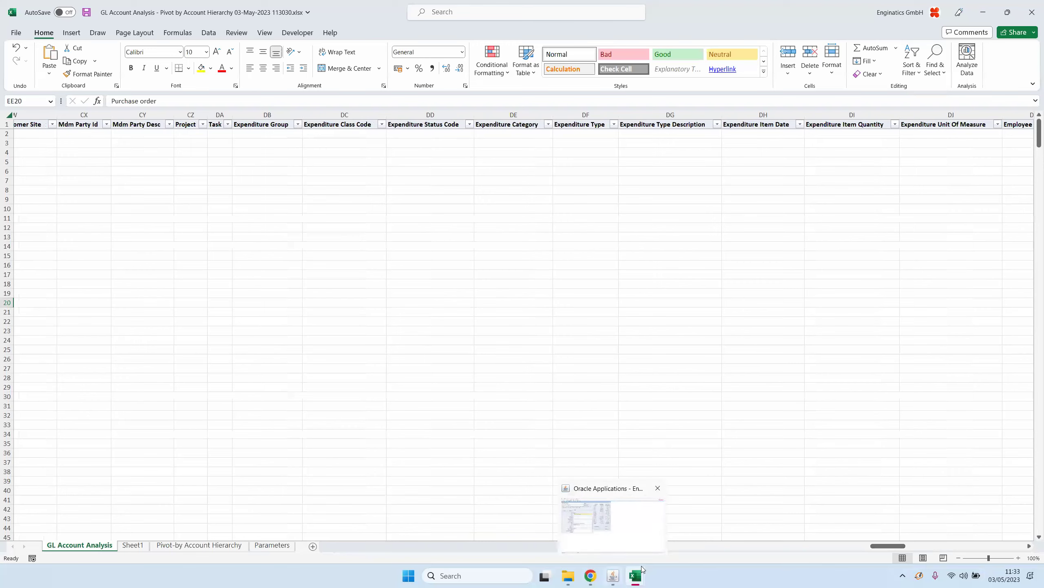
# - Switch to Oracle Applications and close the Blitz Reports and Enter Journals windows
pyautogui.click(617, 577)
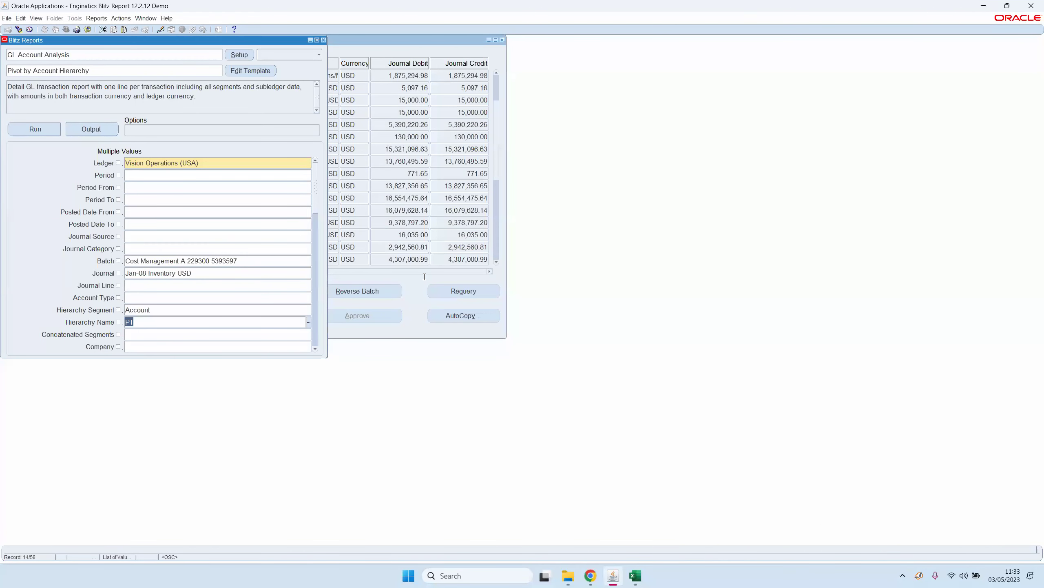
pyautogui.click(324, 40)
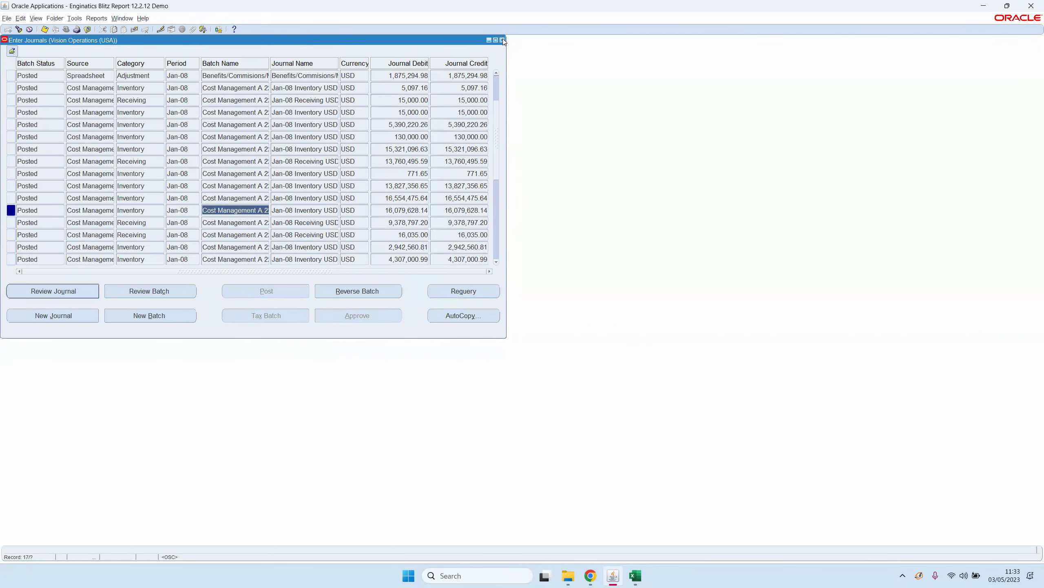
pyautogui.click(504, 40)
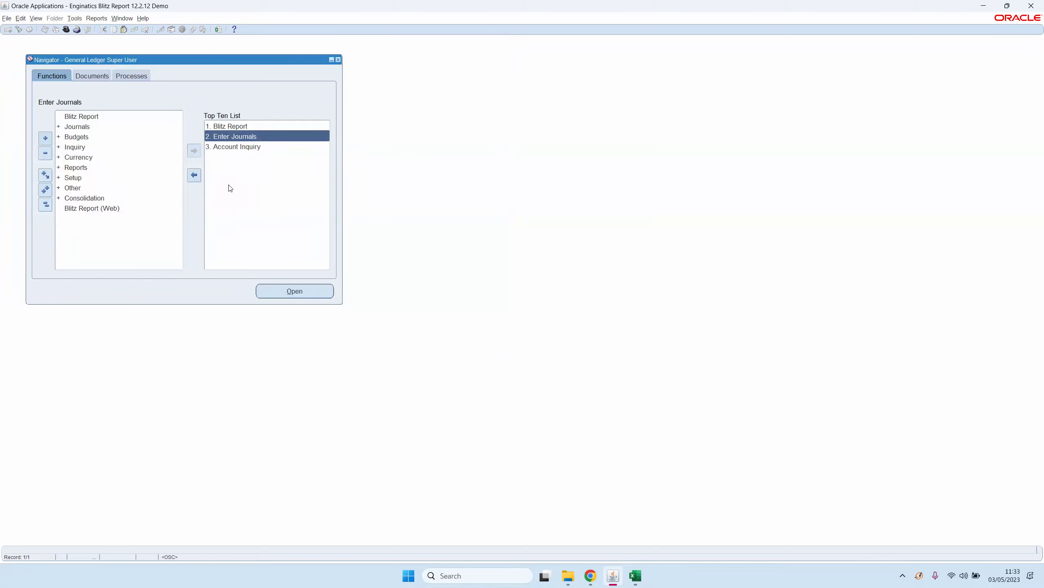
# - Switch the responsibility to System Administrator
pyautogui.press('alt')
pyautogui.write('ws')
pyautogui.press('Down')
pyautogui.press('Return')
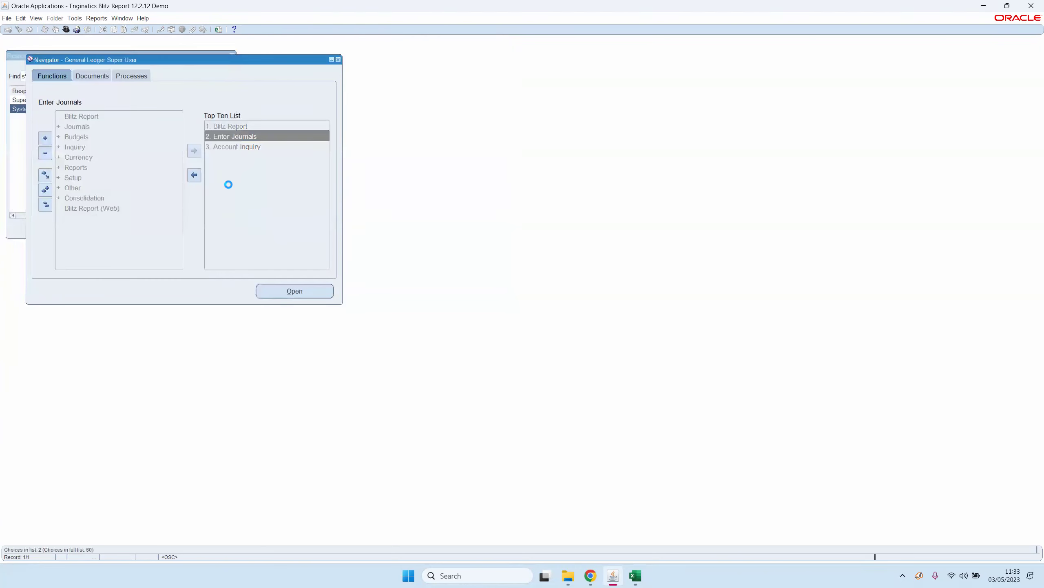
# - Open the System function under Profile to look up system profile values
pyautogui.press('Down')
pyautogui.press('Down')
pyautogui.press('Down')
pyautogui.press('Return')
pyautogui.press('Down')
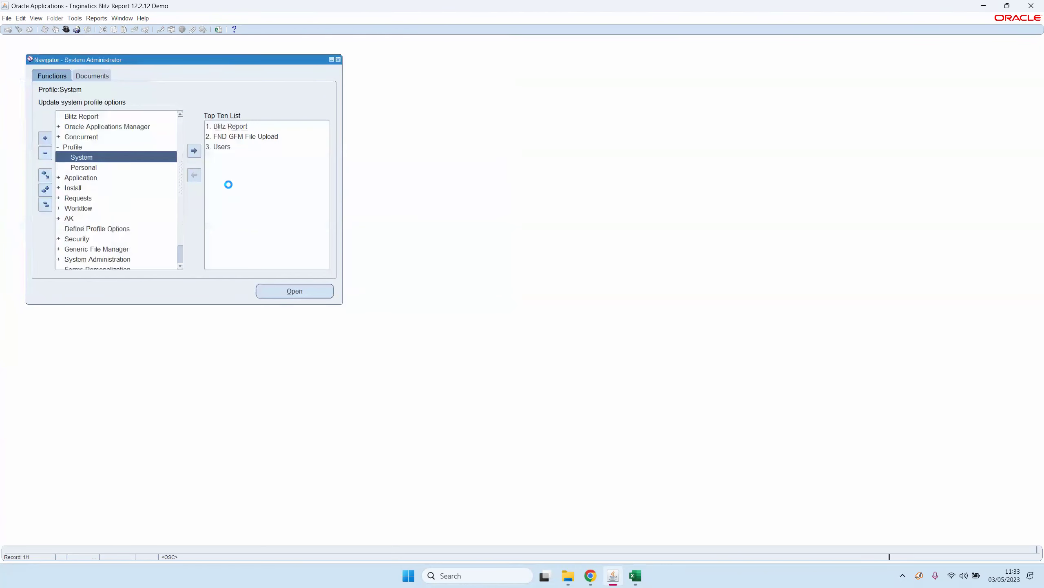
pyautogui.press('Return')
# - Find the profiles matching blitz% and run the FND Profile Option Values report for Blitz Report Access
pyautogui.click(184, 192)
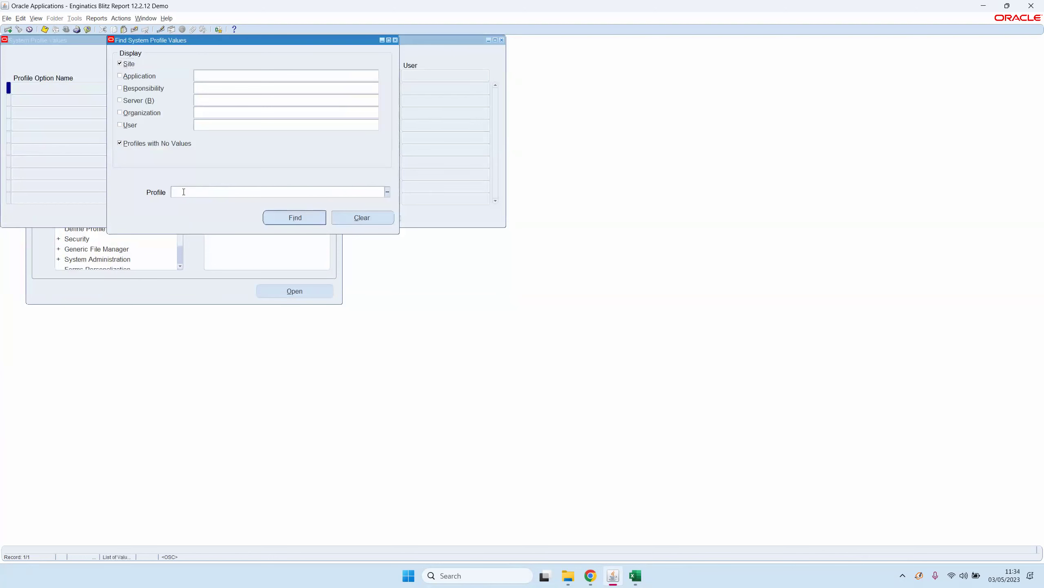
pyautogui.write('blitz%')
pyautogui.press('Return')
pyautogui.click(220, 30)
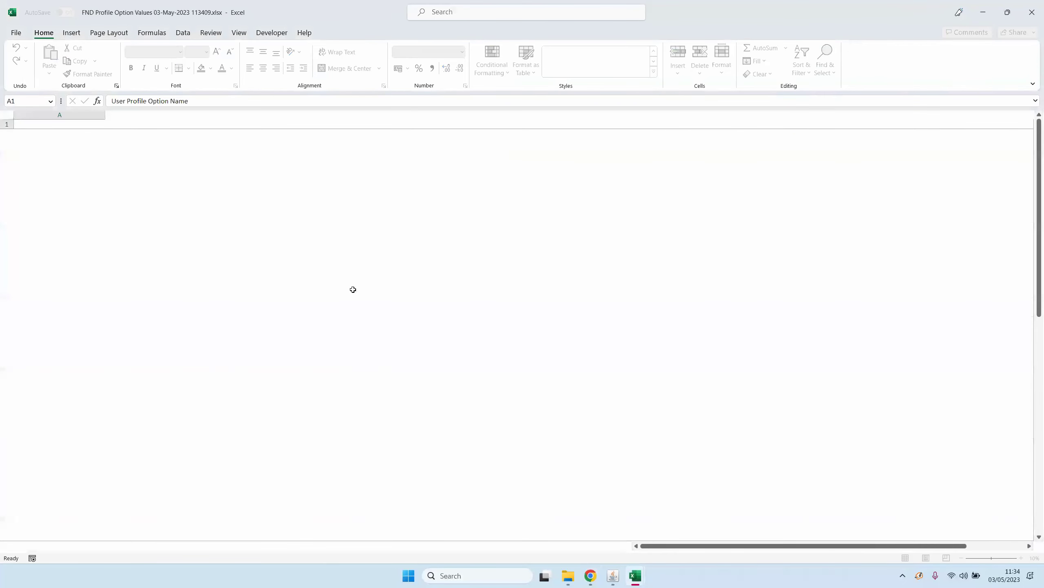
# - Examine the profile option names, their values and the setup levels in the FND Profile Option Values output
pyautogui.moveTo(50, 171); pyautogui.dragTo(50, 369)
pyautogui.moveTo(511, 144); pyautogui.dragTo(512, 227)
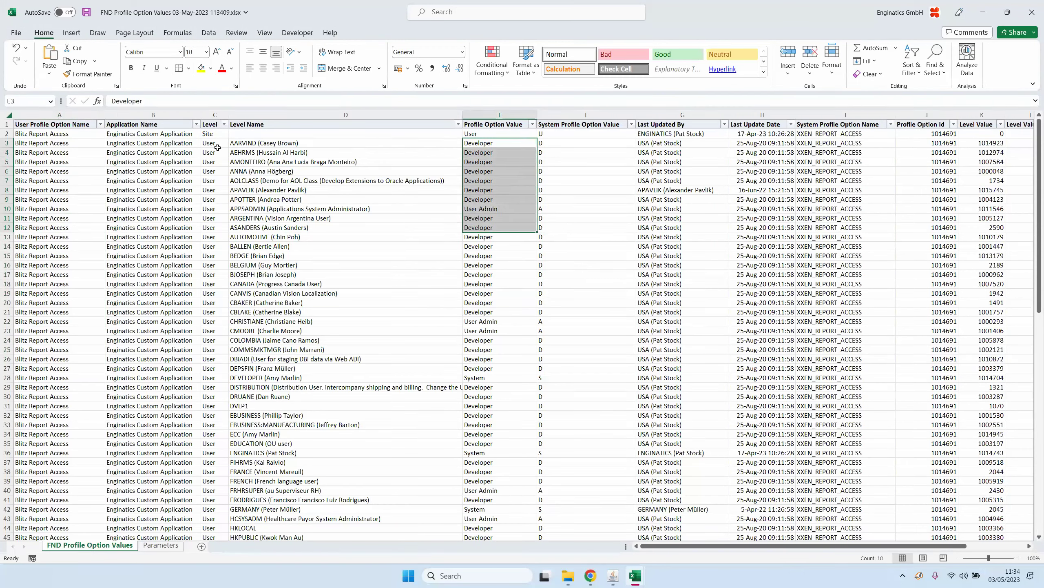
pyautogui.moveTo(212, 134); pyautogui.dragTo(215, 349)
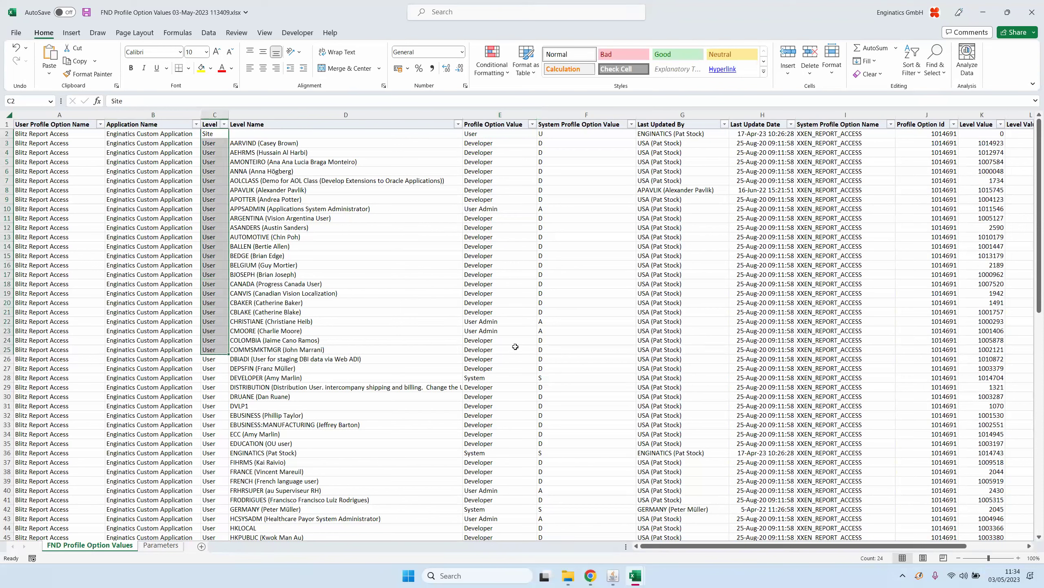
# - Switch back to Oracle Applications and close the Blitz Reports and system profile windows
pyautogui.click(613, 575)
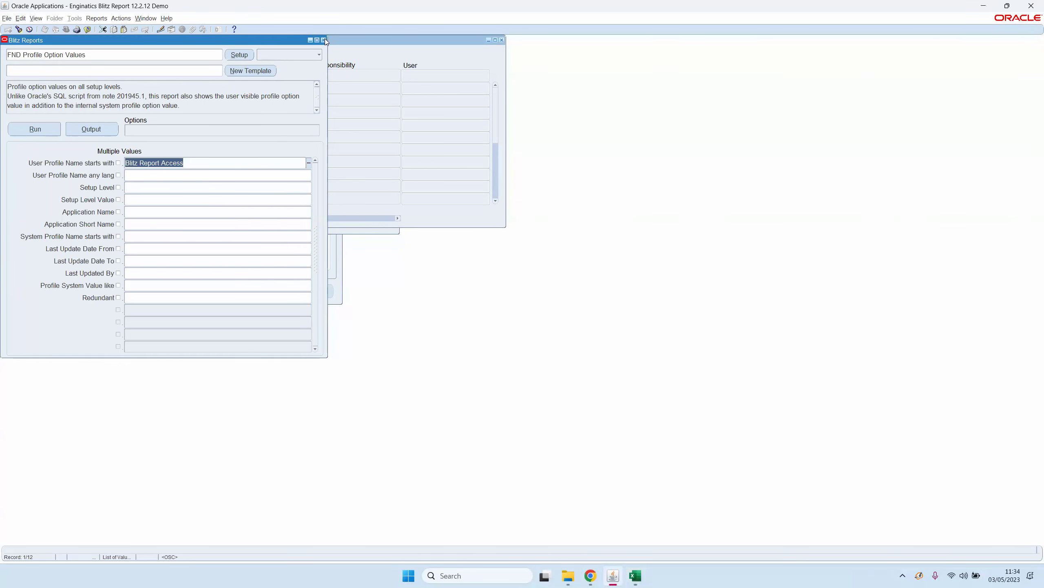
pyautogui.click(502, 40)
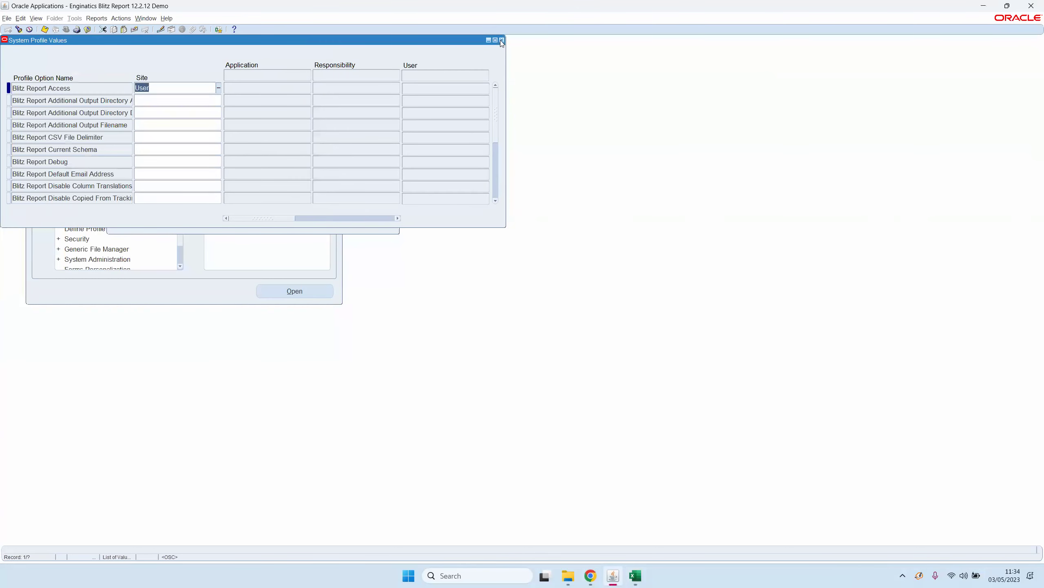
pyautogui.click(502, 40)
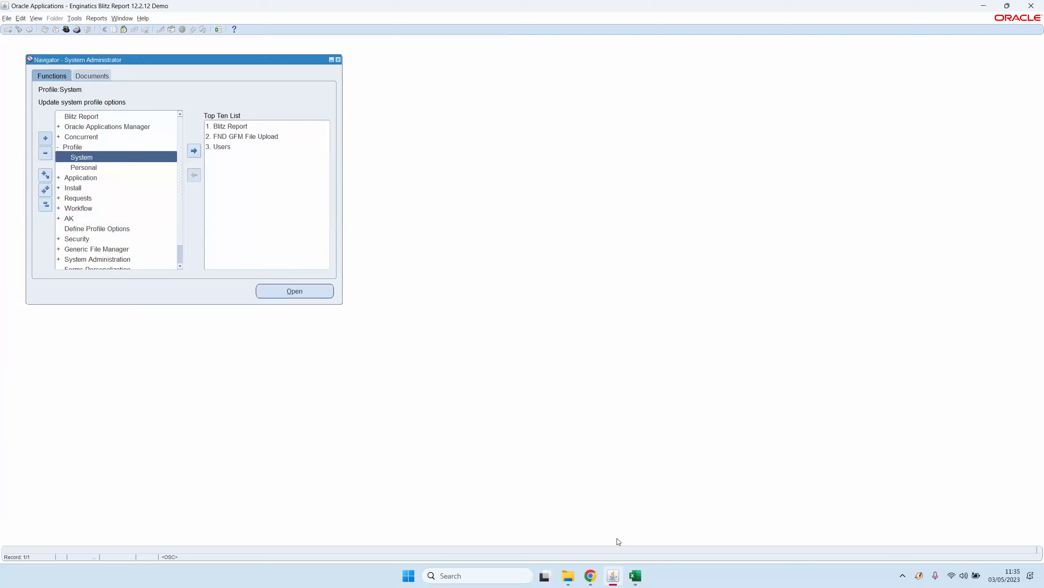
# - Switch the responsibility to Payables, Vision Operations (USA)
pyautogui.click(635, 575)
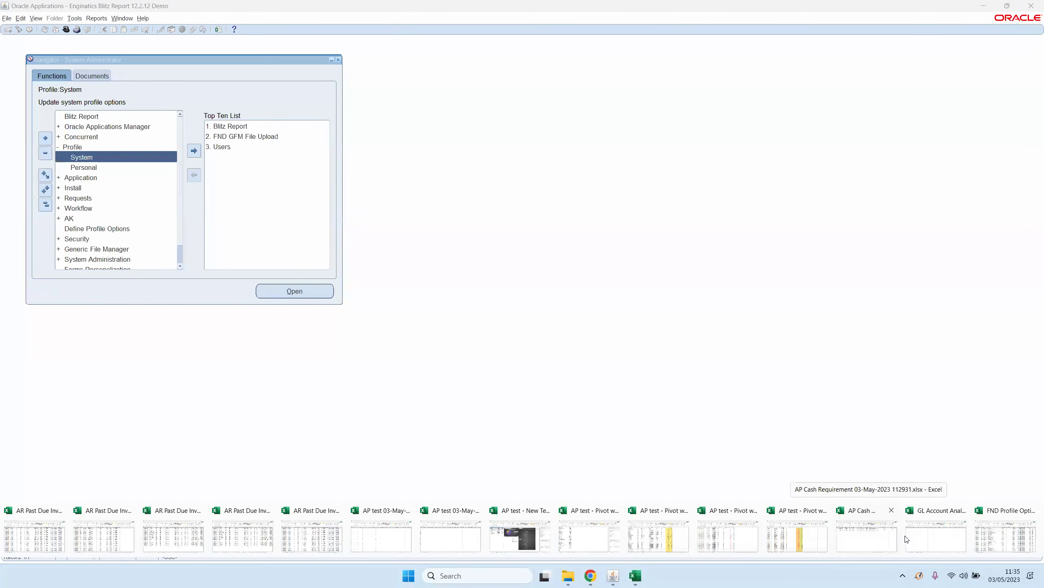
pyautogui.doubleClick(244, 128)
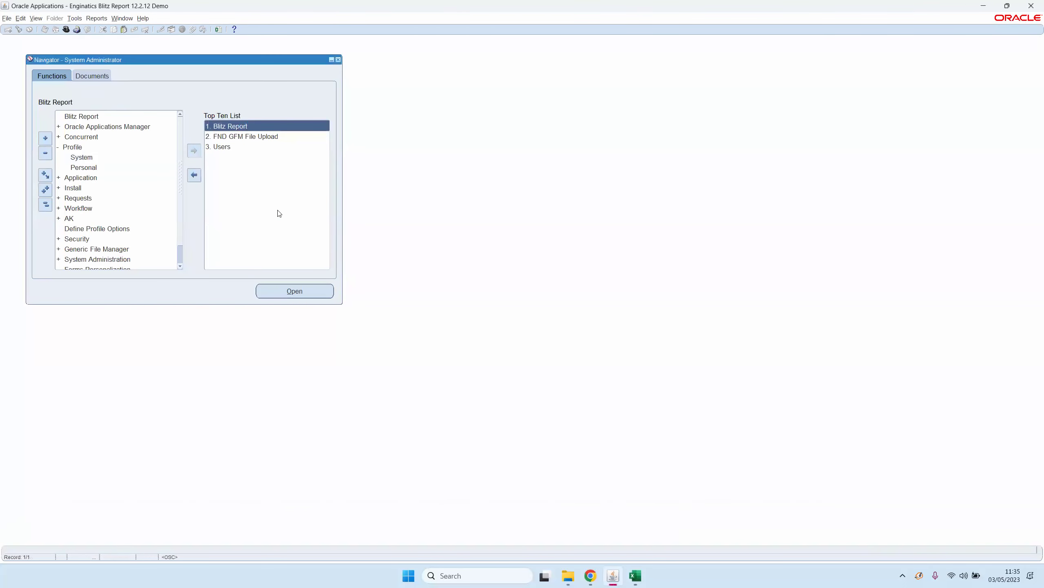
pyautogui.hotkey('alt', 'f')
pyautogui.write('w')
pyautogui.write('p')
pyautogui.press('Down')
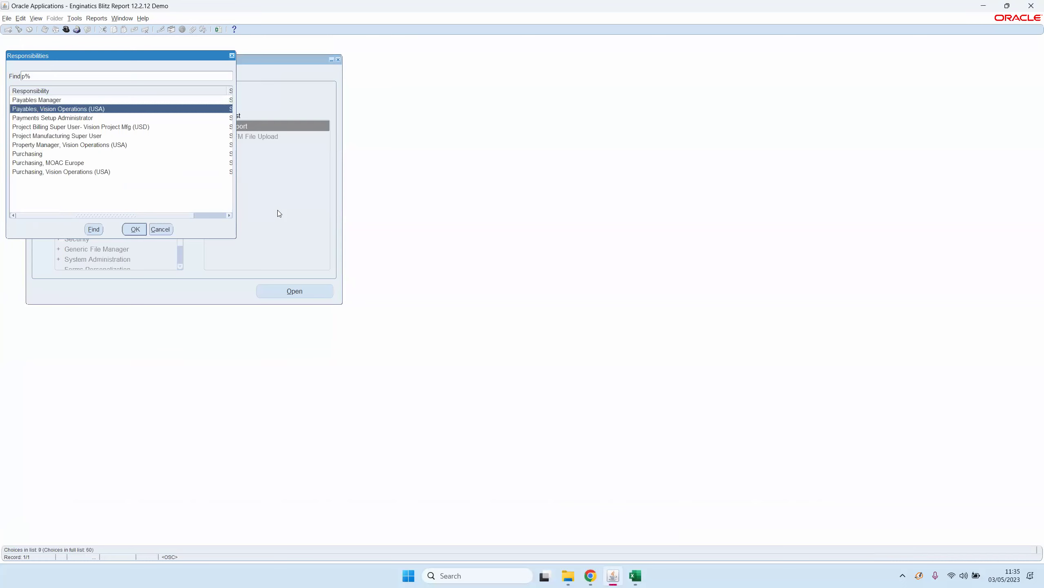
pyautogui.press('Return')
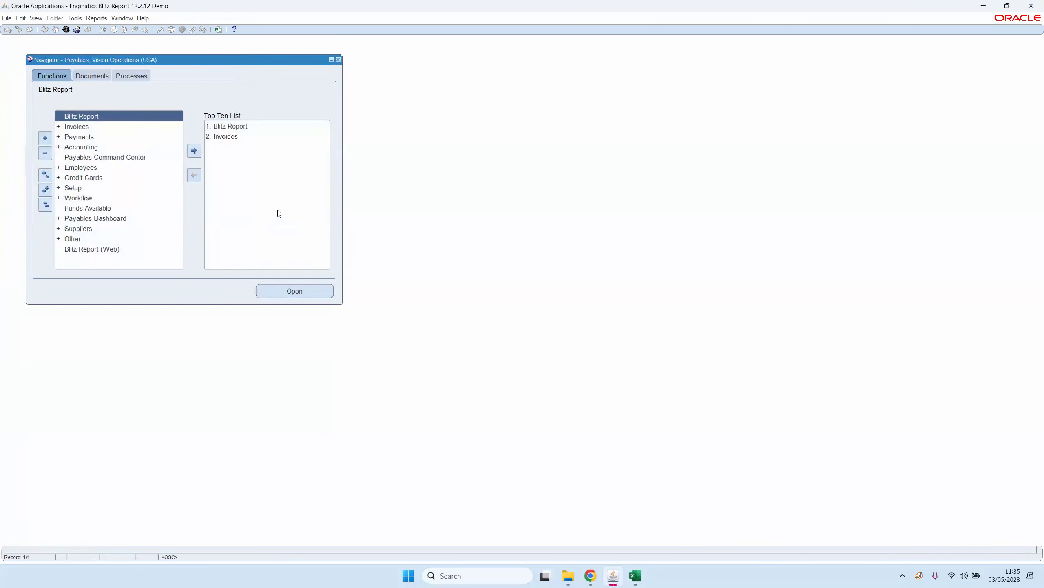
# - Open Blitz Report, search for reports matching "ap %" and select AP Trial Balance
pyautogui.click(279, 213)
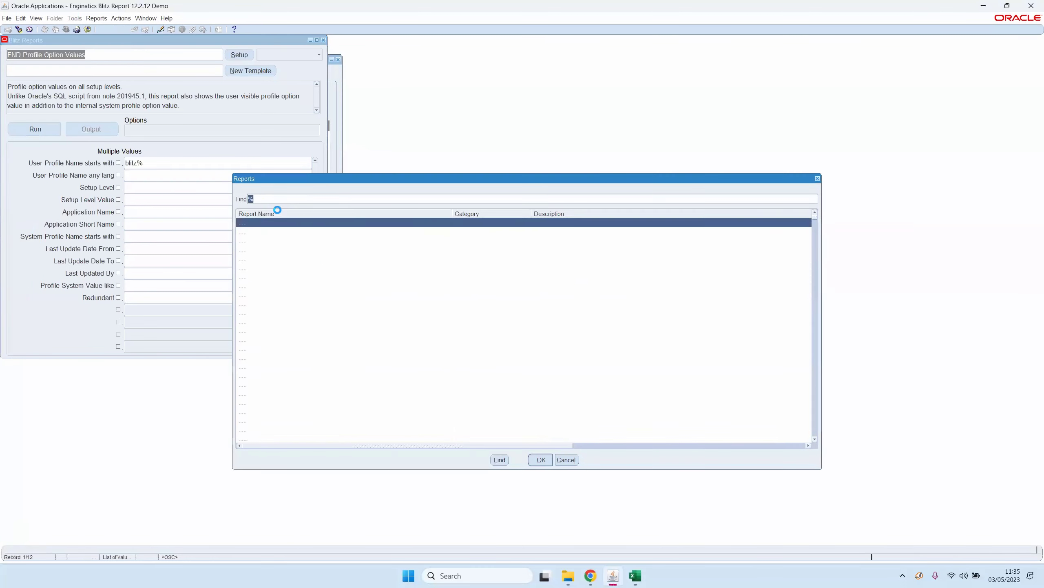
pyautogui.write('ap %')
pyautogui.press('Return')
pyautogui.press('Down')
pyautogui.press('Down')
pyautogui.press('Down')
pyautogui.press('Down')
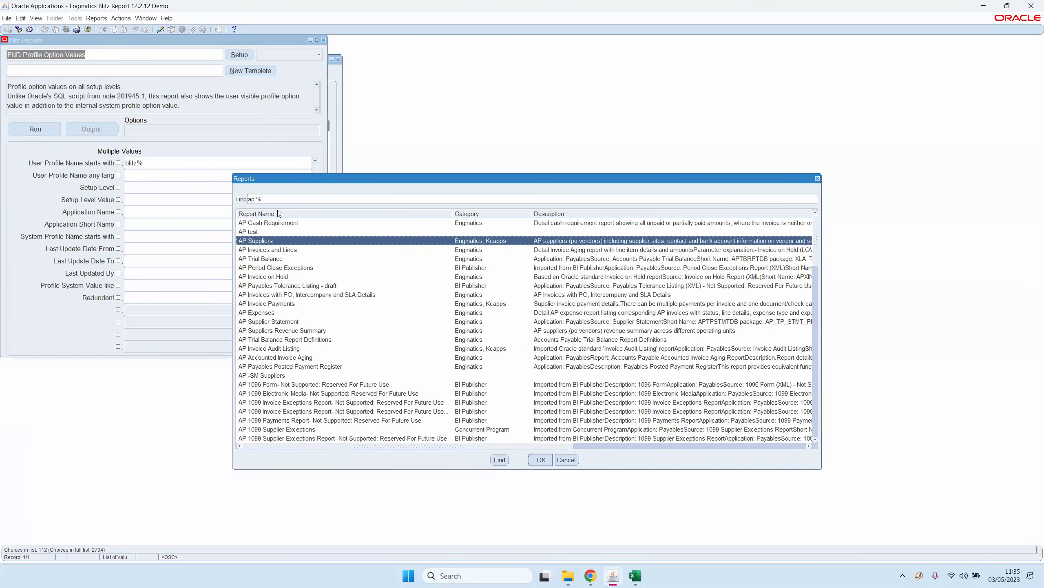
pyautogui.press('Return')
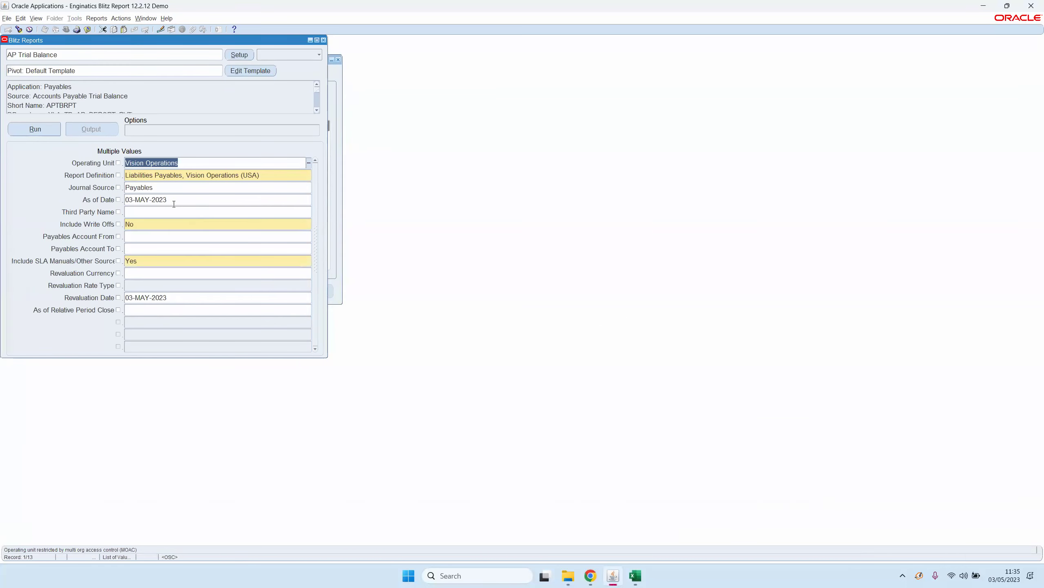
# - Set As of Date to 31-DEC-2008 and run the AP Trial Balance report with its default pivot template
pyautogui.click(191, 201)
pyautogui.press('Home')
pyautogui.hotkey('shift', 'Right')
pyautogui.hotkey('shift', 'Right')
pyautogui.write('31')
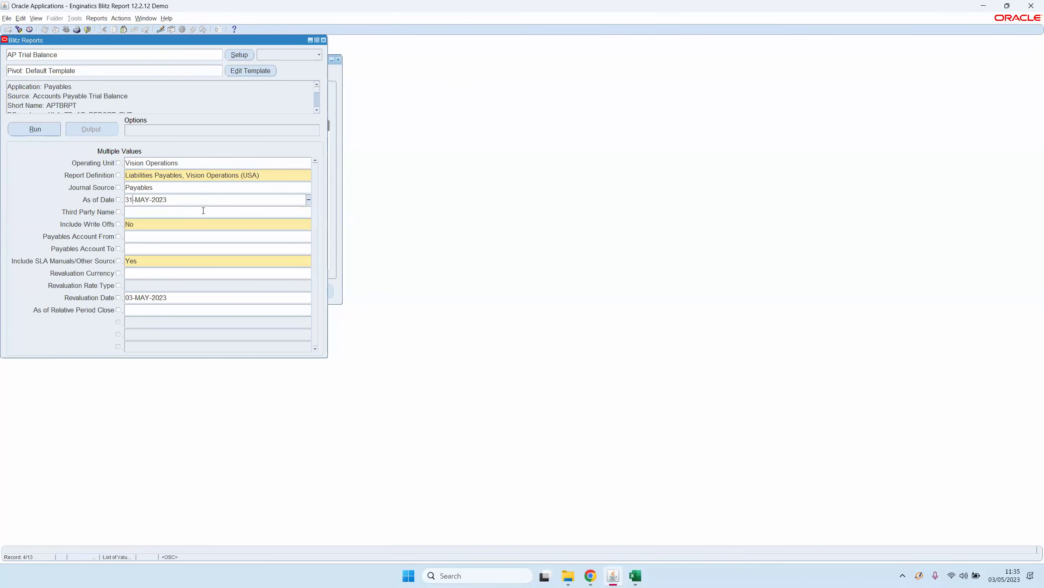
pyautogui.hotkey('shift', 'End')
pyautogui.write('dec-2023')
pyautogui.press('BackSpace')
pyautogui.press('BackSpace')
pyautogui.write('08')
pyautogui.click(203, 210)
pyautogui.click(25, 130)
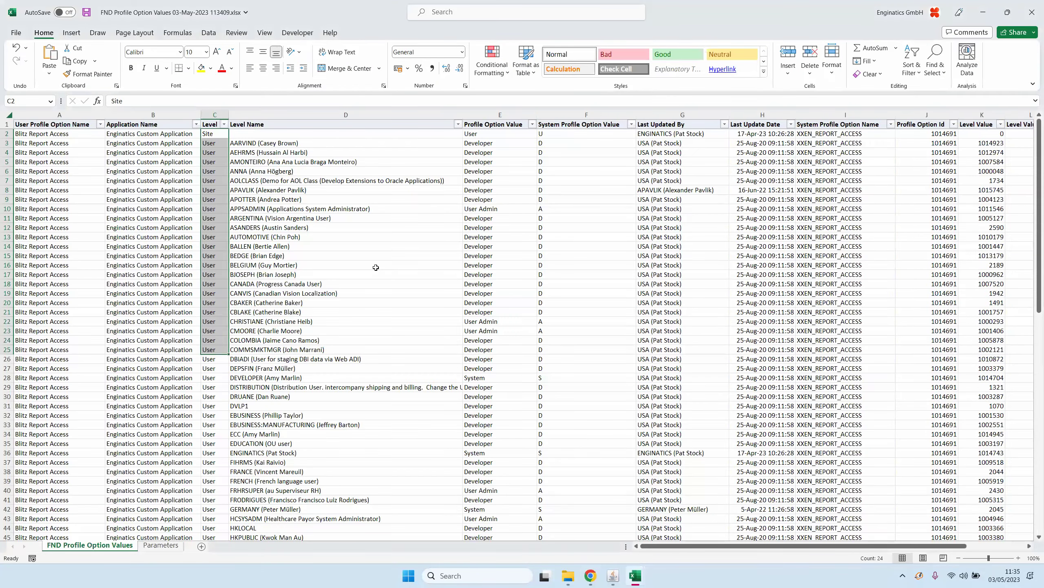
pyautogui.click(376, 267)
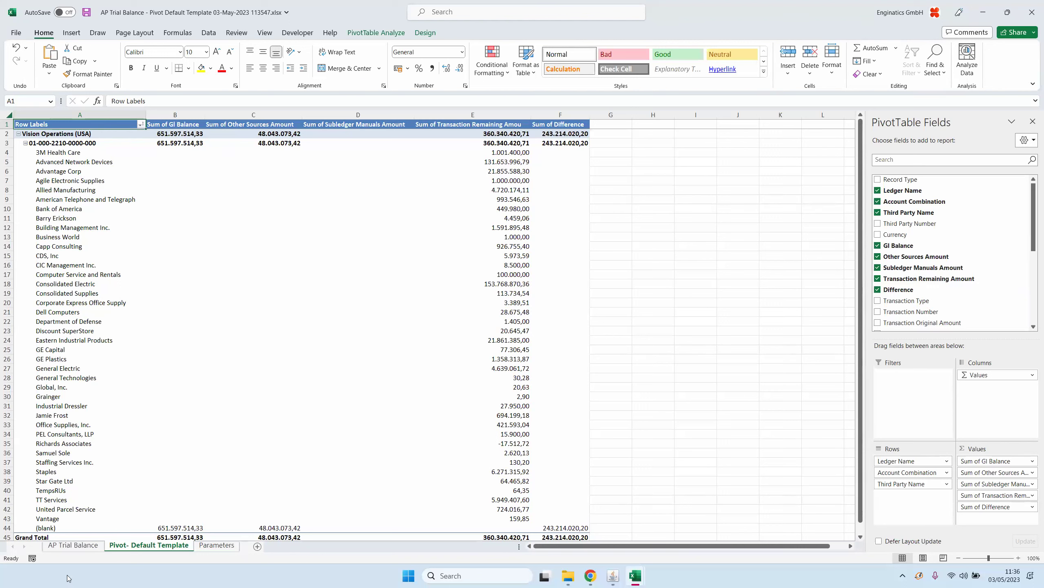
# - Examine the ledger and account combination of the GL account row on the AP Trial Balance detail sheet
pyautogui.click(74, 545)
pyautogui.click(276, 332)
pyautogui.click(92, 131)
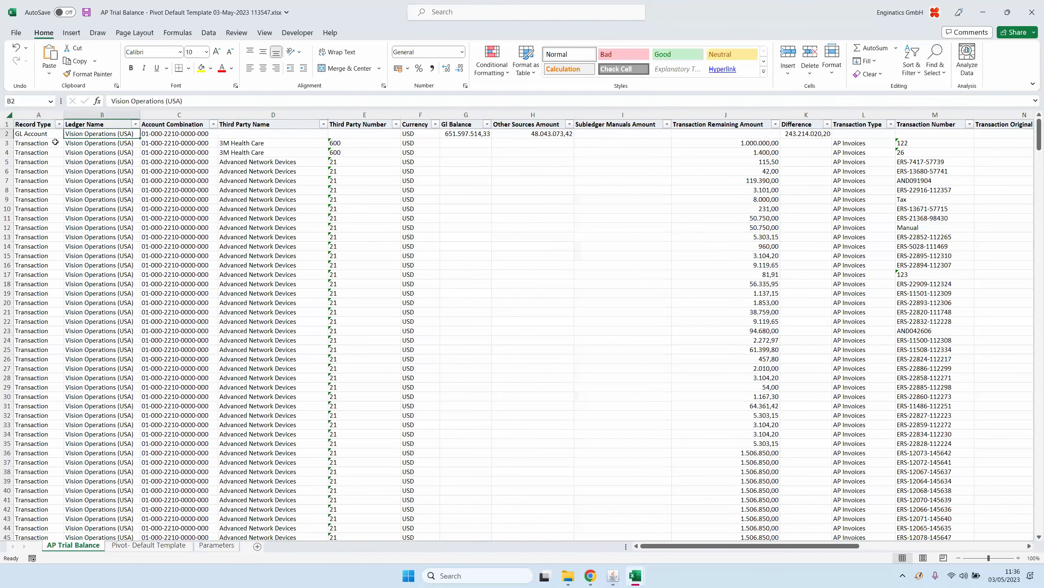
pyautogui.click(179, 134)
pyautogui.click(213, 125)
pyautogui.press('Escape')
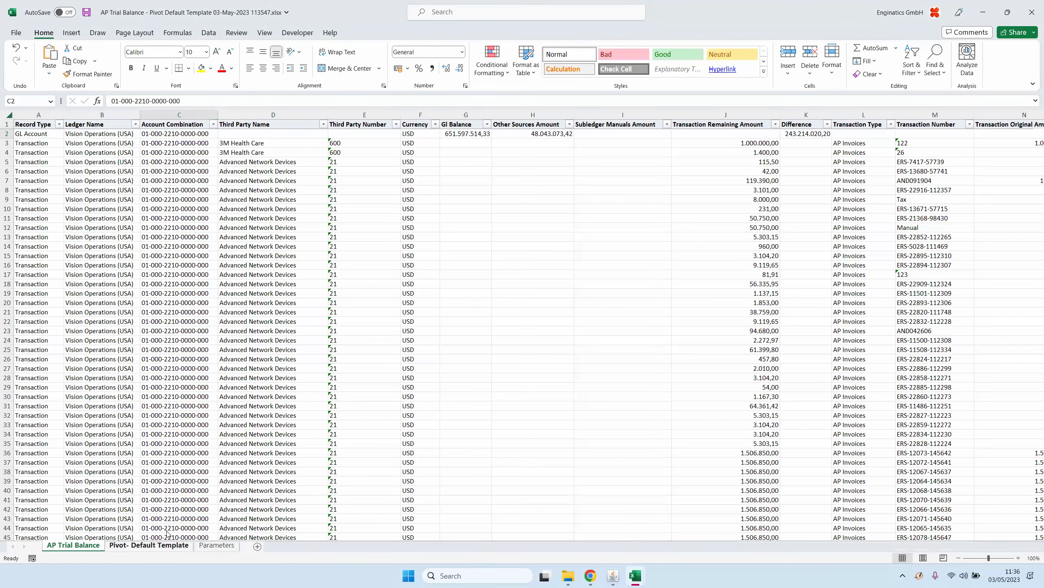
pyautogui.click(149, 545)
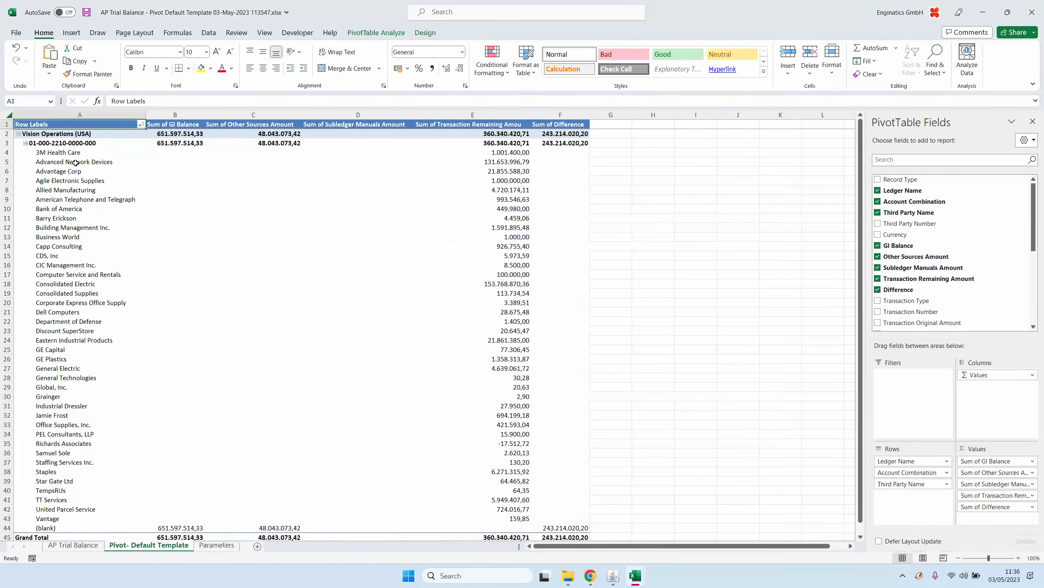
pyautogui.click(31, 144)
pyautogui.click(25, 143)
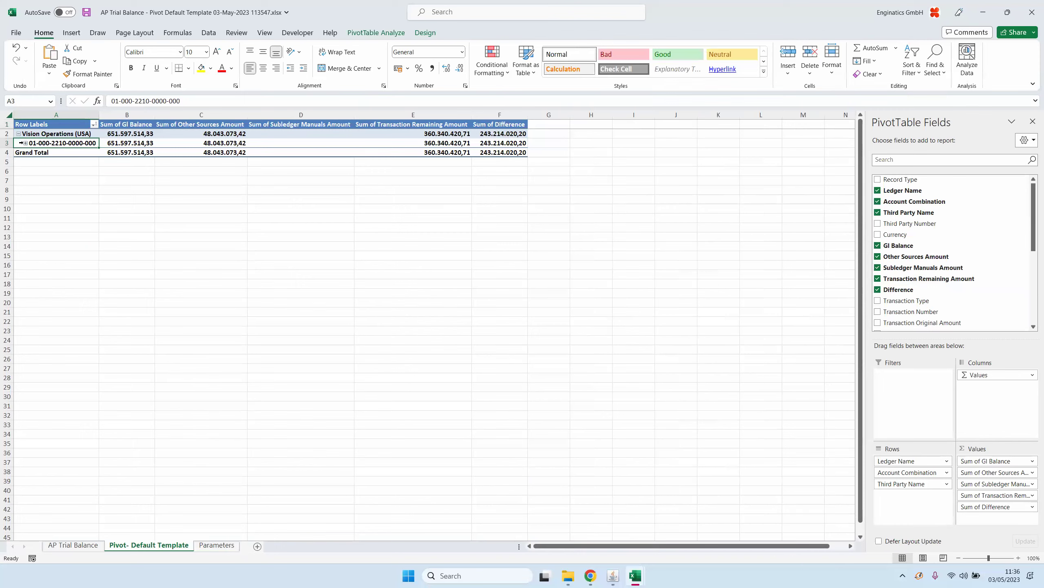
pyautogui.click(25, 143)
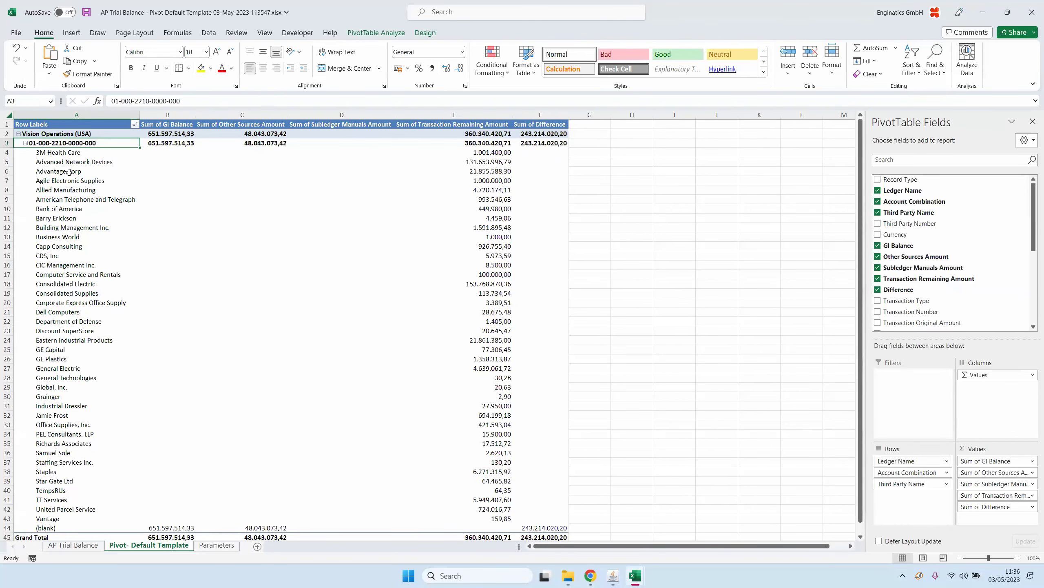
# - On the AP Trial Balance detail sheet, inspect the GL row's balance and difference, plus the Record Type filter choices
pyautogui.click(73, 546)
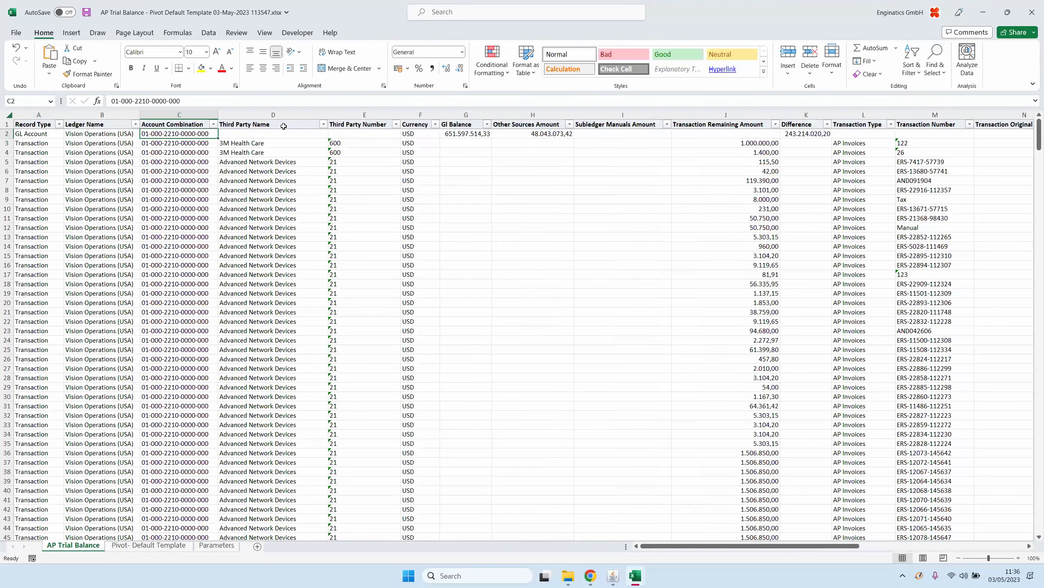
pyautogui.click(467, 134)
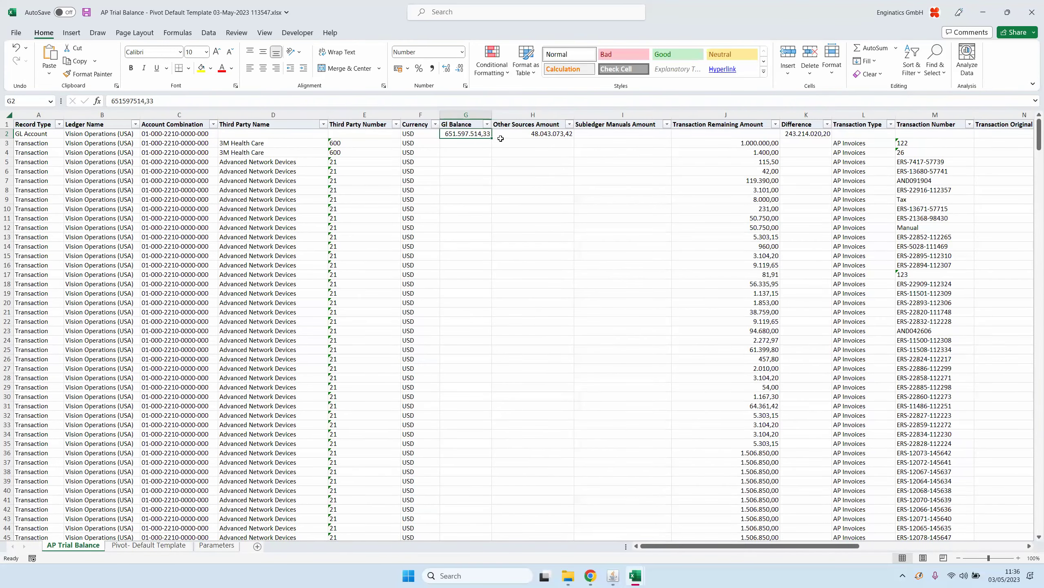
pyautogui.click(787, 133)
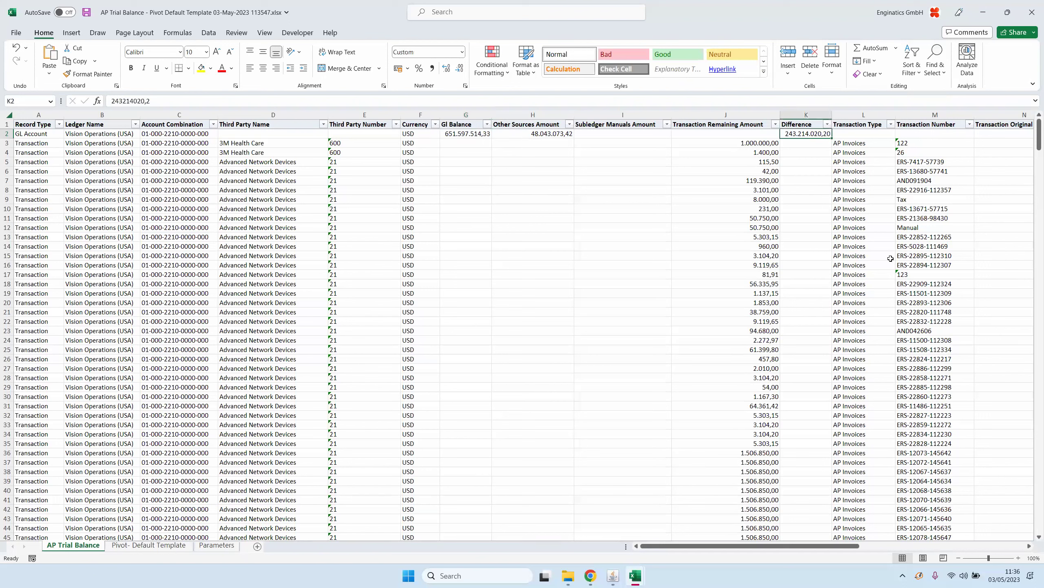
pyautogui.click(59, 124)
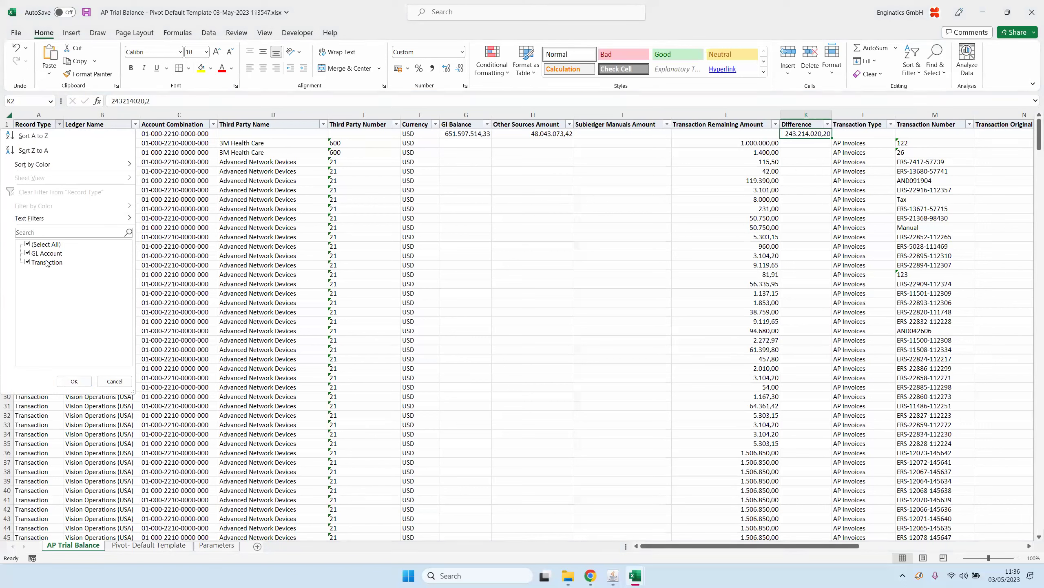
pyautogui.click(115, 381)
# - Examine the AP Trial Balance detail columns, from the balances and transaction fields across to the account segment descriptions
pyautogui.moveTo(176, 199); pyautogui.dragTo(176, 424)
pyautogui.click(292, 328)
pyautogui.press('Up')
pyautogui.press('Up')
pyautogui.press('Up')
pyautogui.press('Right')
pyautogui.press('Right')
pyautogui.press('Right')
pyautogui.press('Right')
pyautogui.press('Right')
pyautogui.press('Right')
pyautogui.press('Right')
pyautogui.press('Right')
pyautogui.press('Up')
pyautogui.press('Up')
pyautogui.press('Up')
pyautogui.press('Up')
pyautogui.press('Up')
pyautogui.press('Up')
pyautogui.press('Up')
pyautogui.press('Up')
pyautogui.press('Up')
pyautogui.press('Up')
pyautogui.press('Up')
pyautogui.press('Up')
pyautogui.press('Up')
pyautogui.press('Up')
pyautogui.press('Up')
pyautogui.press('Up')
pyautogui.press('Up')
pyautogui.press('Up')
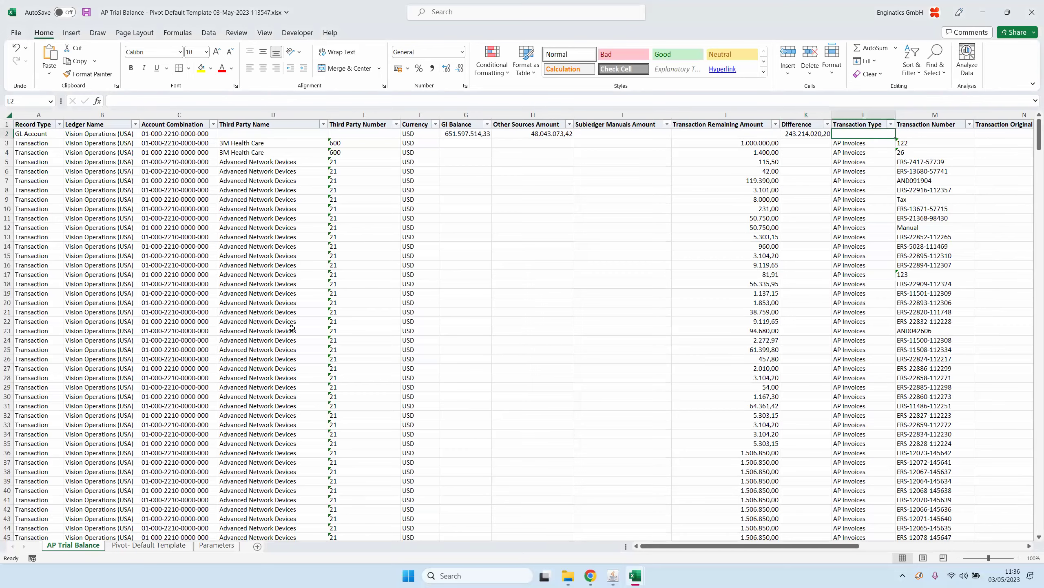
pyautogui.press('Right')
pyautogui.press('Right')
pyautogui.press('Right')
pyautogui.press('Right')
pyautogui.press('Right')
pyautogui.press('Right')
pyautogui.press('Right')
pyautogui.press('Right')
pyautogui.press('Left')
pyautogui.press('Left')
pyautogui.press('Left')
pyautogui.press('Left')
pyautogui.press('Left')
pyautogui.press('Left')
pyautogui.press('Left')
pyautogui.press('Left')
pyautogui.press('Left')
pyautogui.press('Left')
pyautogui.press('Left')
pyautogui.press('Left')
pyautogui.press('Left')
pyautogui.press('Left')
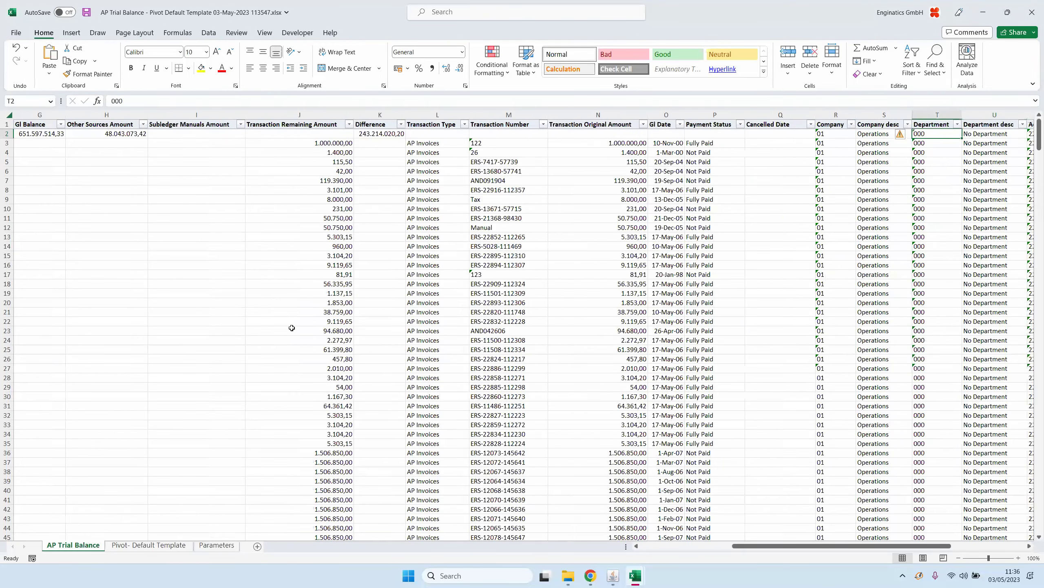
pyautogui.press('Left')
pyautogui.press('Right')
pyautogui.press('Right')
pyautogui.press('Right')
pyautogui.press('Right')
pyautogui.press('Right')
pyautogui.press('Right')
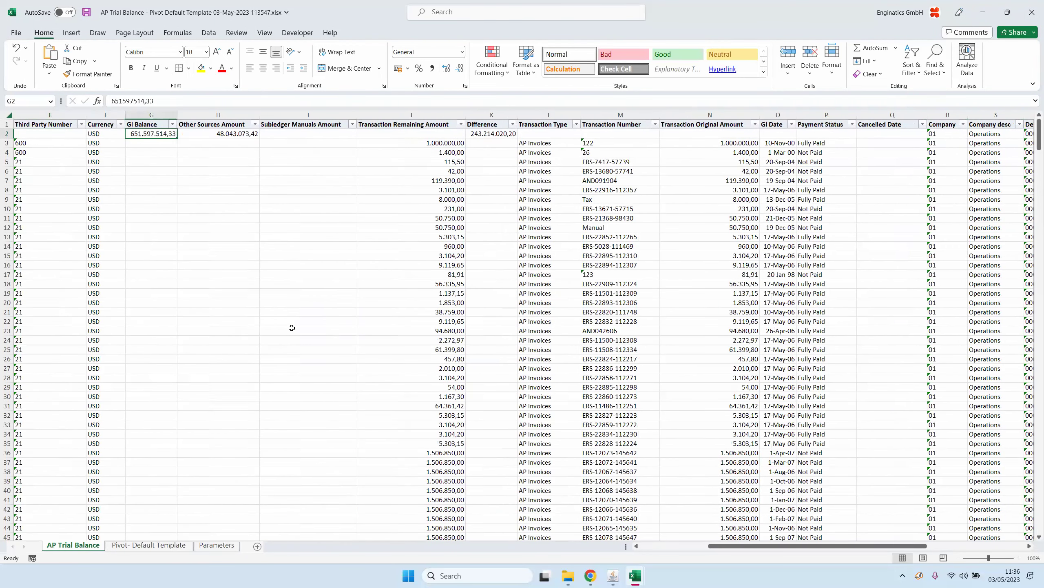
pyautogui.press('Right')
pyautogui.press('Right')
pyautogui.press('Right')
pyautogui.press('Right')
pyautogui.press('Right')
pyautogui.press('Right')
pyautogui.press('Right')
pyautogui.press('Right')
pyautogui.press('Right')
pyautogui.press('Right')
pyautogui.press('Right')
pyautogui.press('Right')
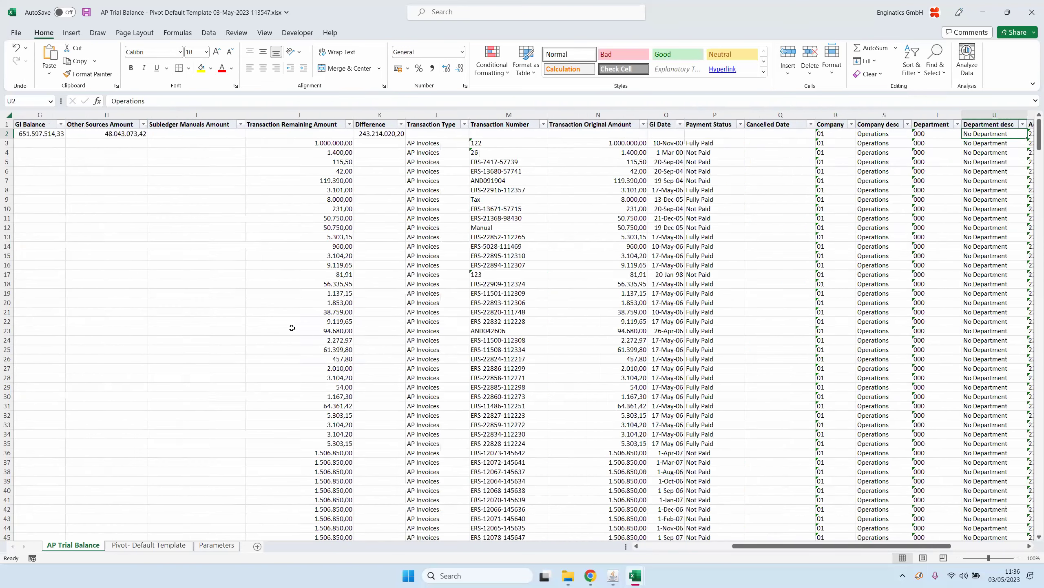
pyautogui.press('Left')
pyautogui.press('Left')
pyautogui.press('Left')
pyautogui.press('Left')
pyautogui.press('Left')
pyautogui.press('Left')
pyautogui.press('Left')
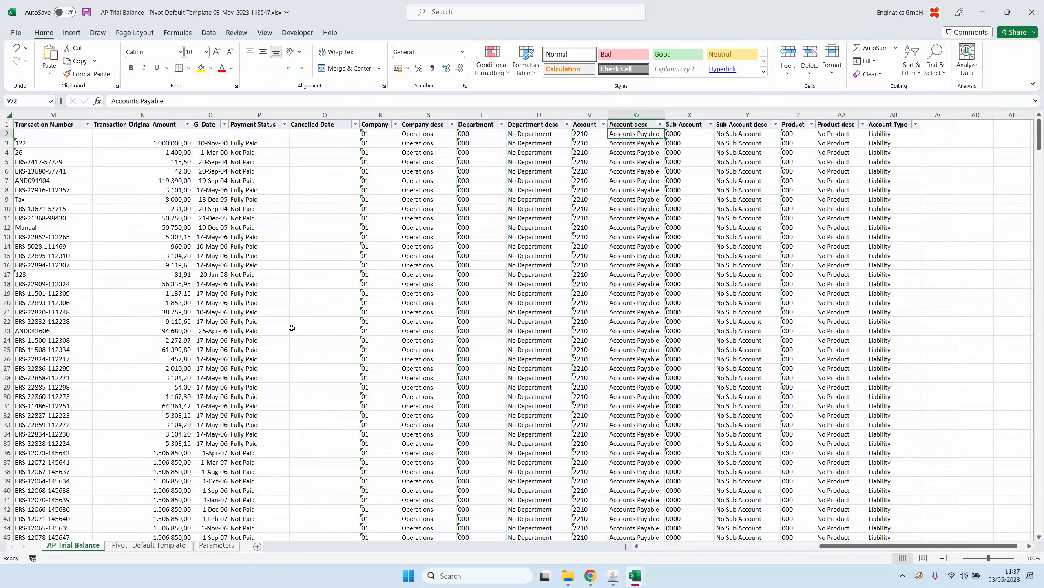
# - Switch to Oracle Applications and rerun the AP Trial Balance report with its template cleared
pyautogui.click(613, 576)
pyautogui.tripleClick(103, 69)
pyautogui.press('Delete')
pyautogui.press('Tab')
pyautogui.press('Return')
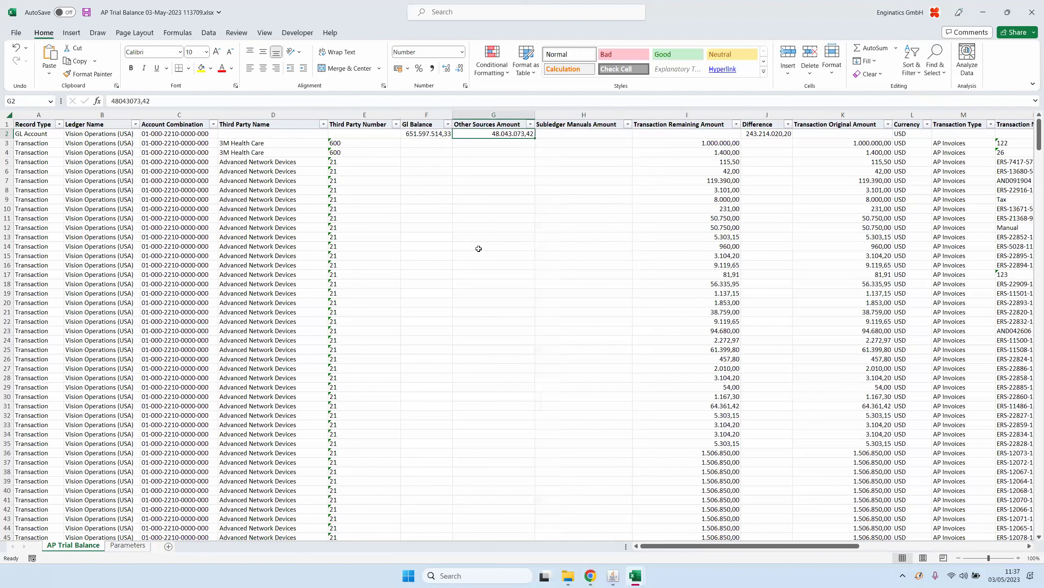
# - Switch back to Oracle Applications and load the GL Account Analysis report in Blitz Reports
pyautogui.press('Left')
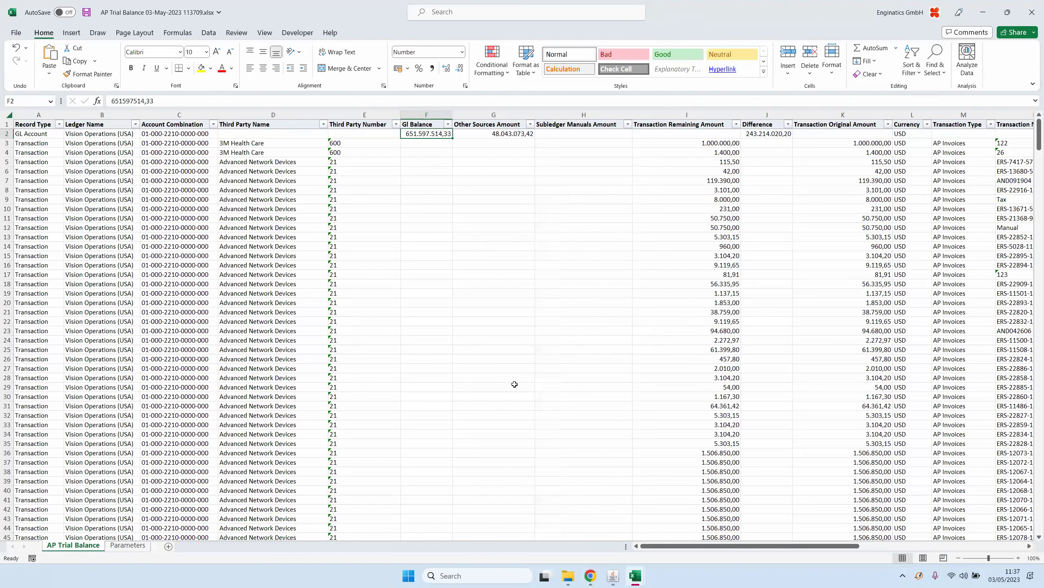
pyautogui.moveTo(613, 578)
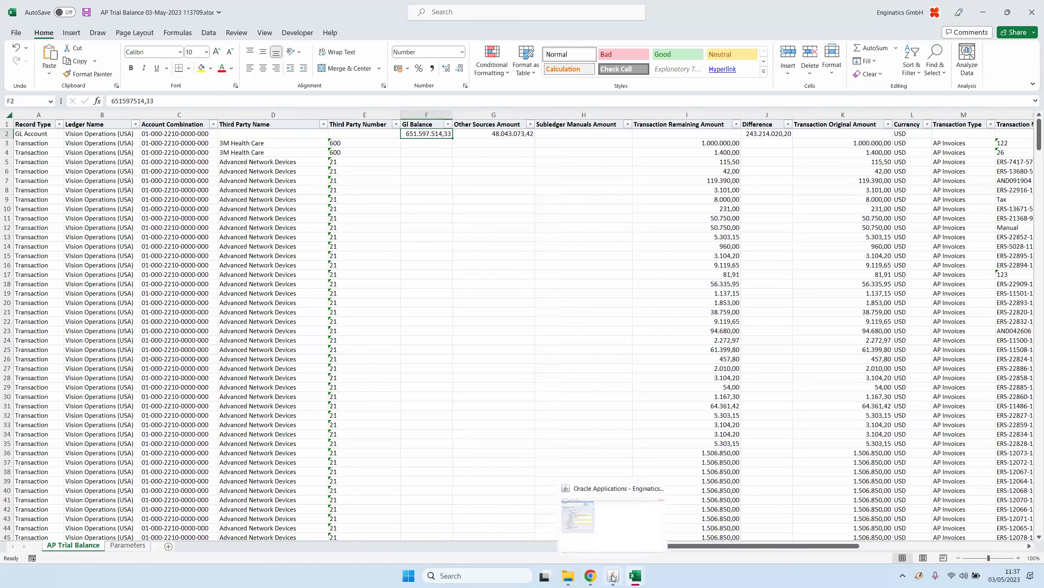
pyautogui.click(604, 531)
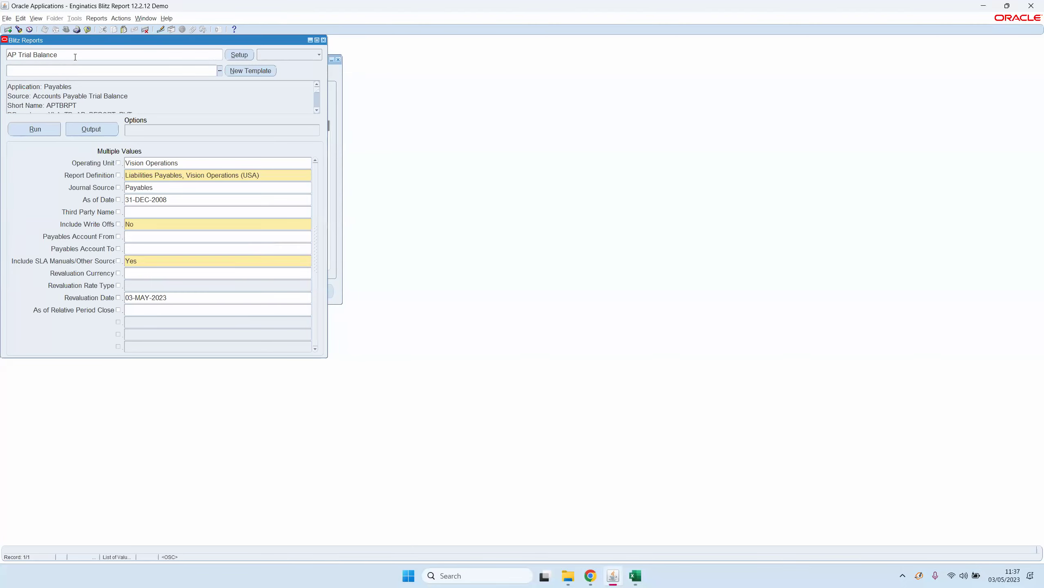
pyautogui.doubleClick(75, 57)
pyautogui.write('g%')
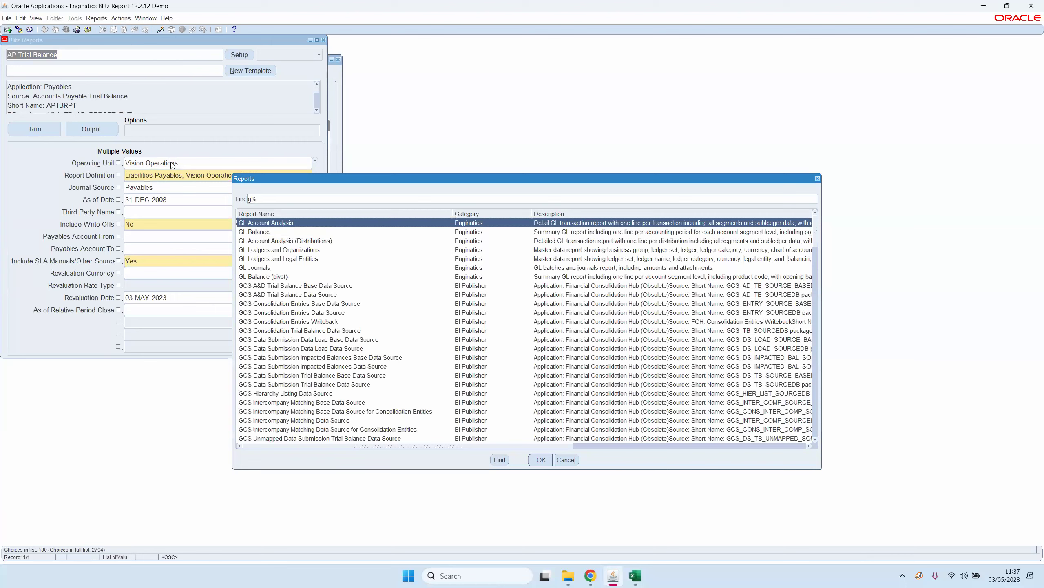
pyautogui.click(171, 163)
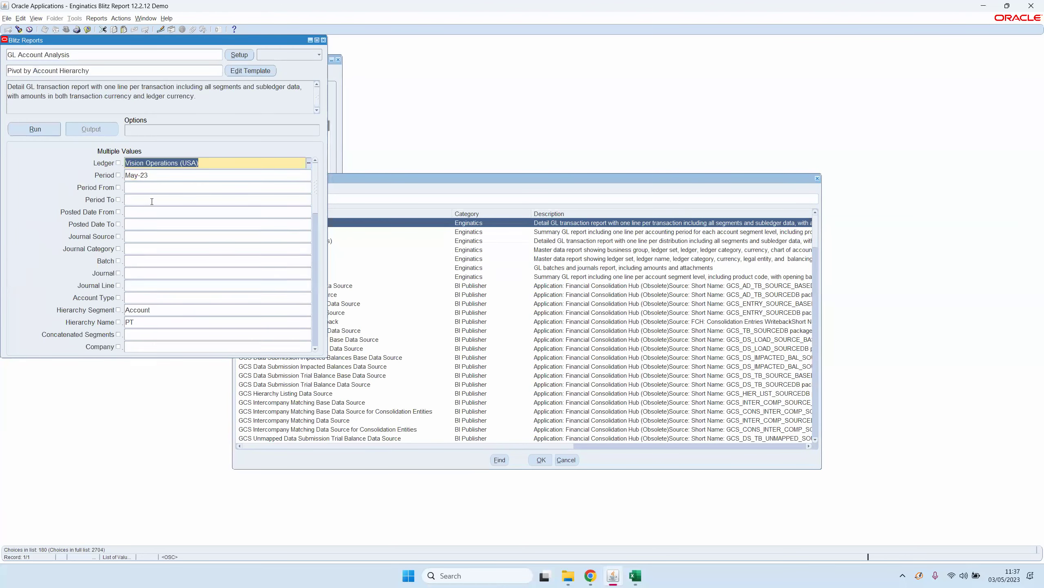
pyautogui.press('Tab')
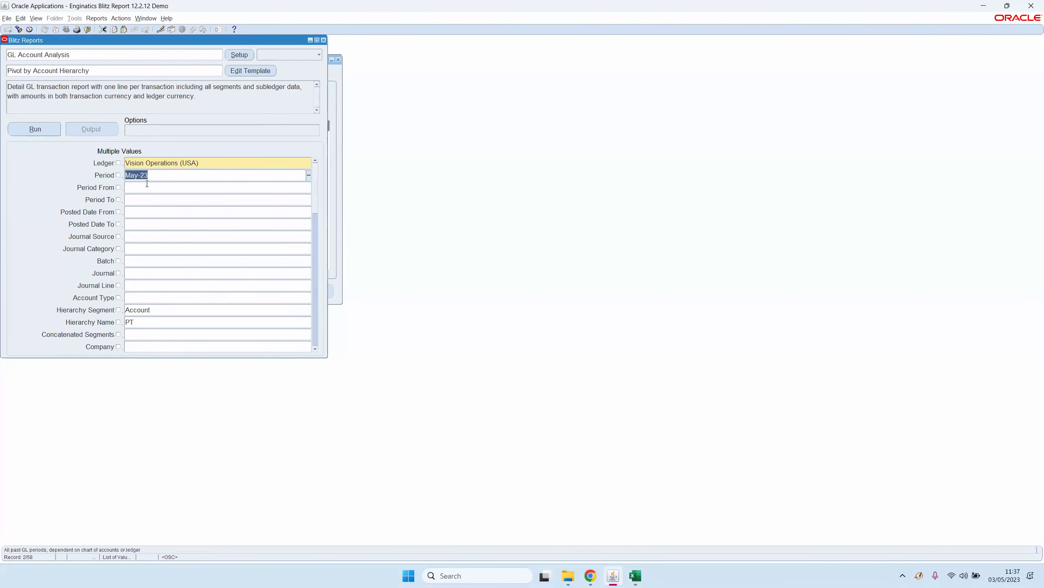
# - Set the Journal Source parameter to Payables
pyautogui.doubleClick(145, 235)
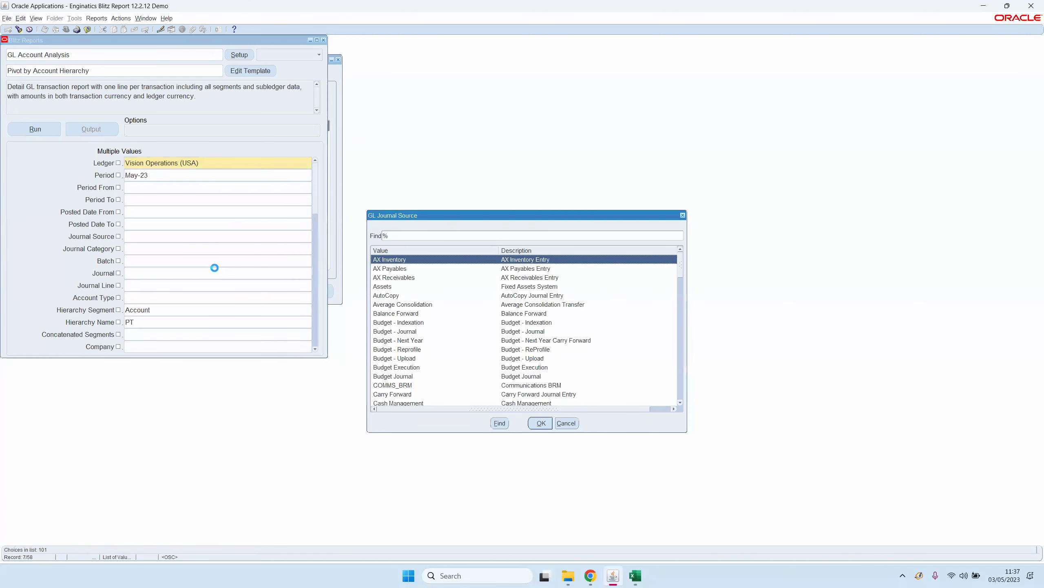
pyautogui.write('jo')
pyautogui.press('BackSpace')
pyautogui.press('BackSpace')
pyautogui.write('p')
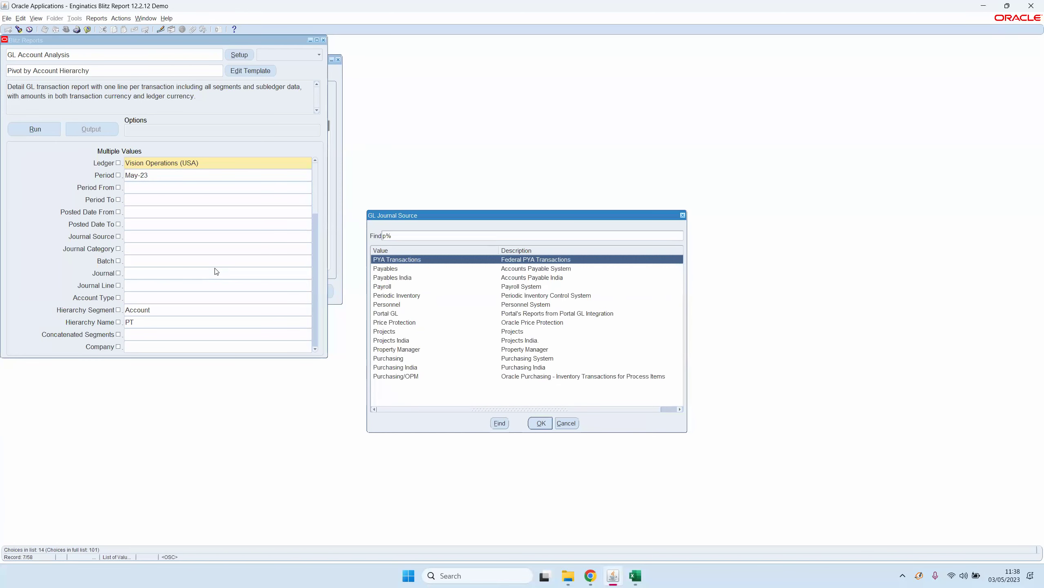
pyautogui.press('Down')
pyautogui.press('Return')
# - Set the Period parameter to Jan-08 and run the GL Account Analysis report
pyautogui.click(157, 175)
pyautogui.press('BackSpace')
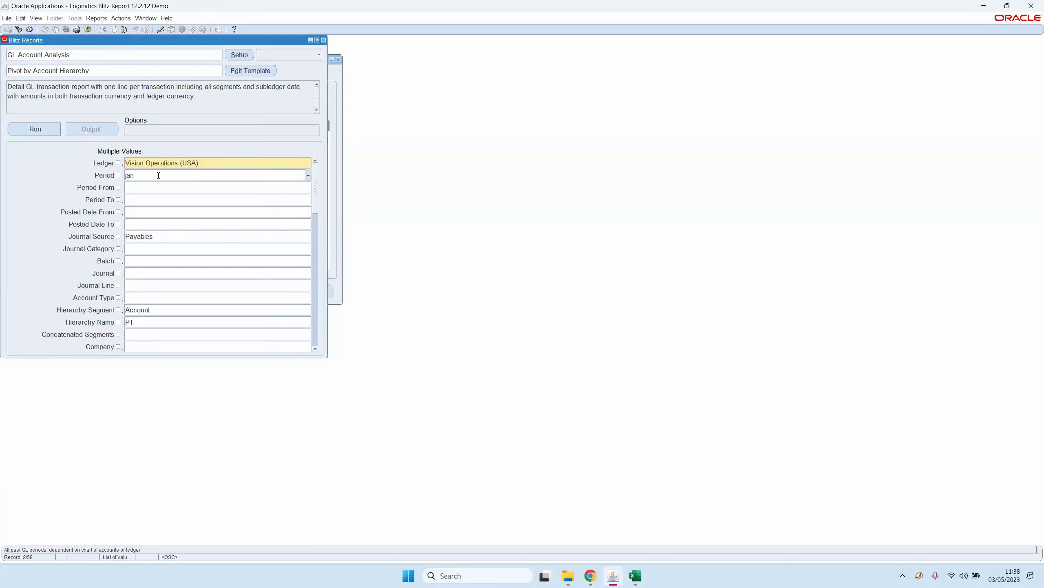
pyautogui.write('jan-08')
pyautogui.press('Tab')
pyautogui.click(35, 128)
# - Review the GL Account Analysis parameters, including the journal source, period and account segment filters
pyautogui.click(162, 239)
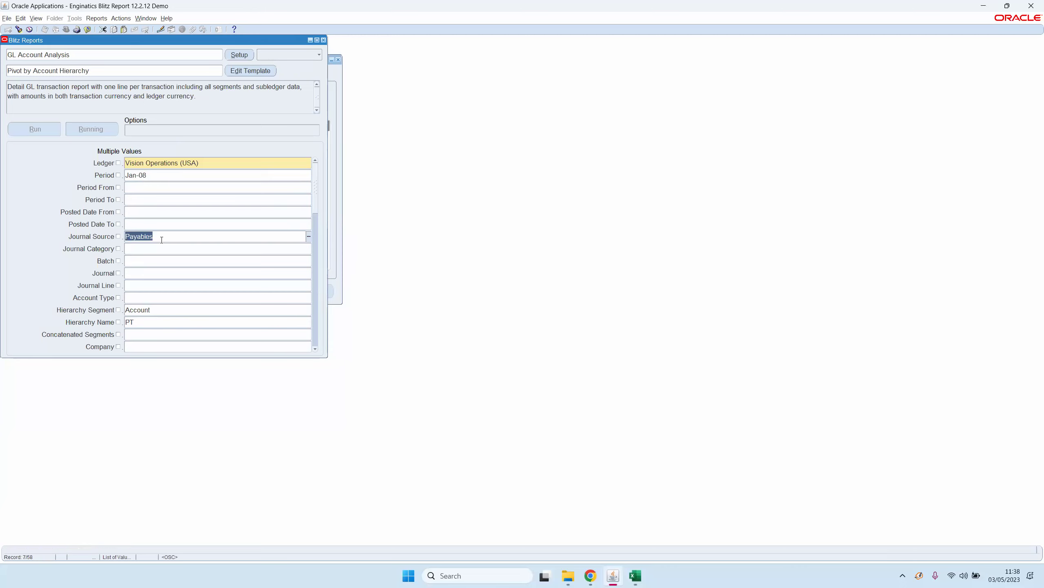
pyautogui.click(150, 175)
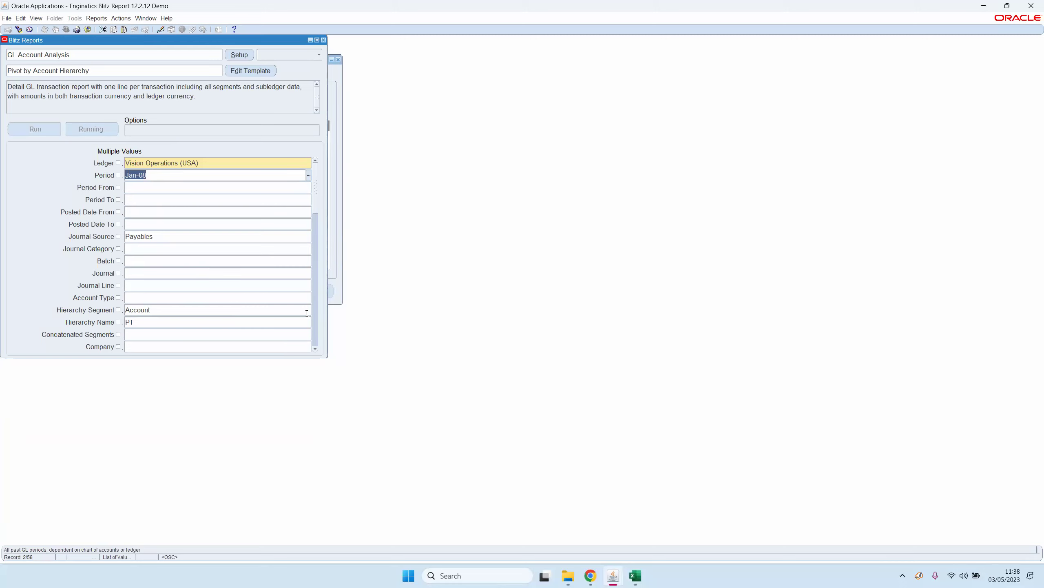
pyautogui.click(314, 340)
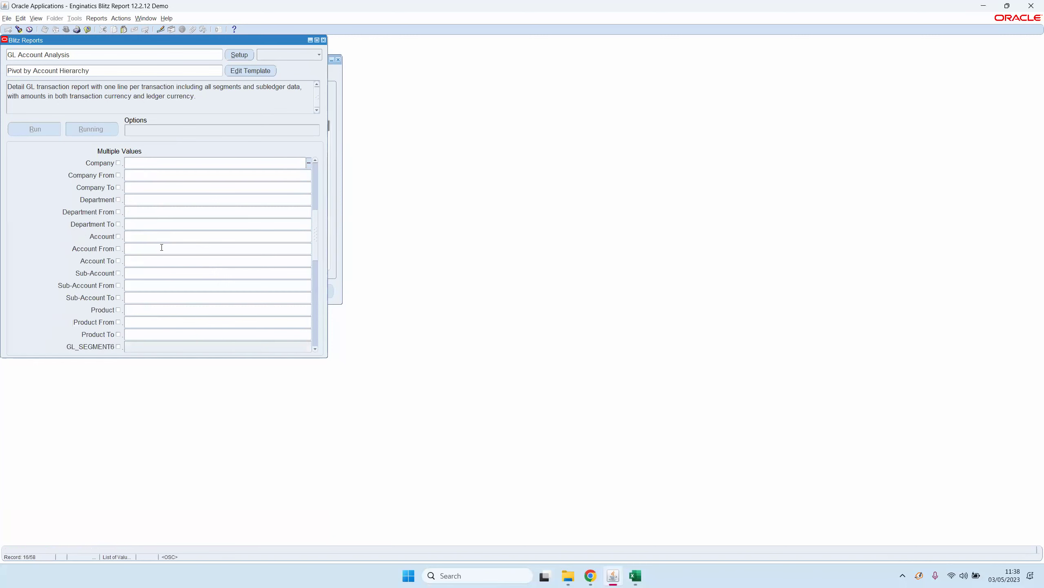
pyautogui.click(315, 161)
pyautogui.click(316, 161)
pyautogui.click(316, 160)
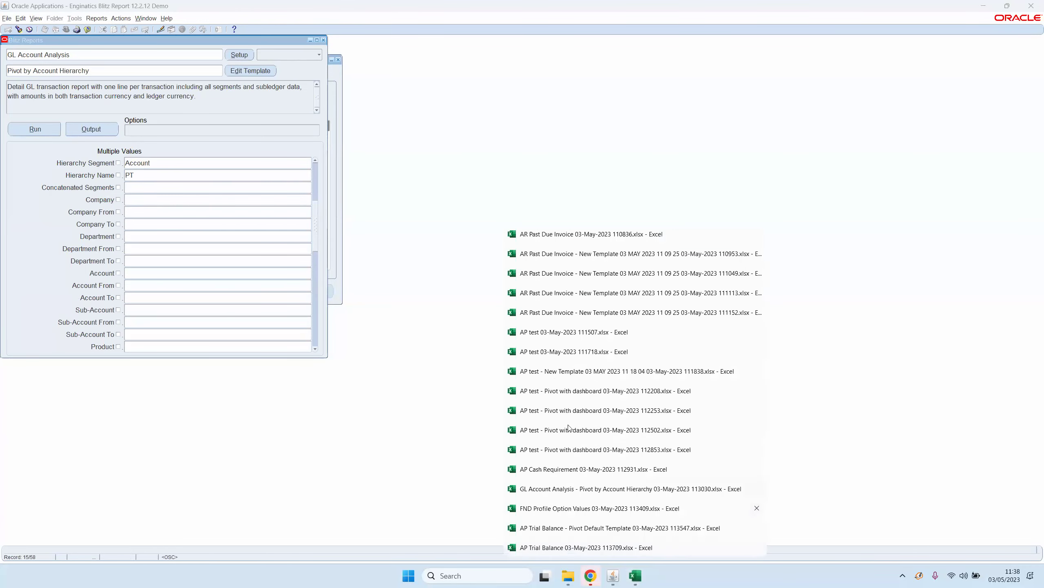
pyautogui.click(574, 548)
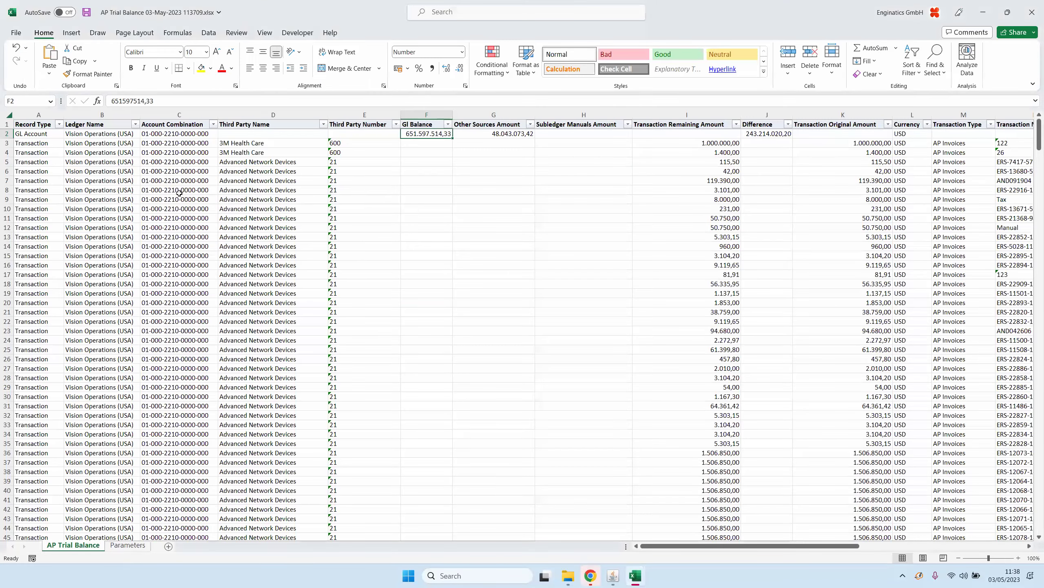
pyautogui.click(174, 161)
pyautogui.click(569, 576)
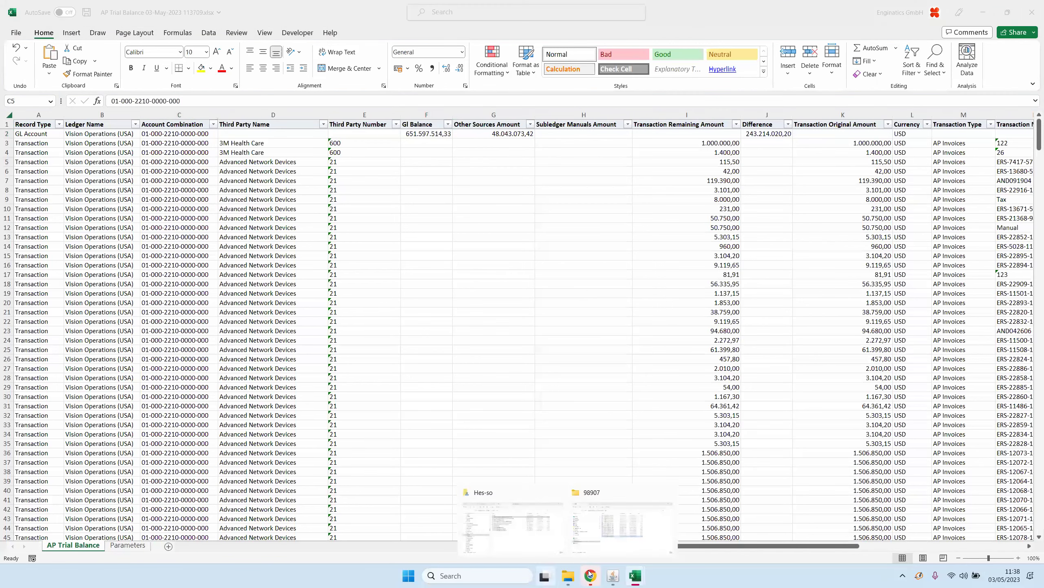
# - In the GL Account Analysis pivot, filter Source Name to Payables and remove Hierarchy Level4 from the rows
pyautogui.moveTo(615, 578)
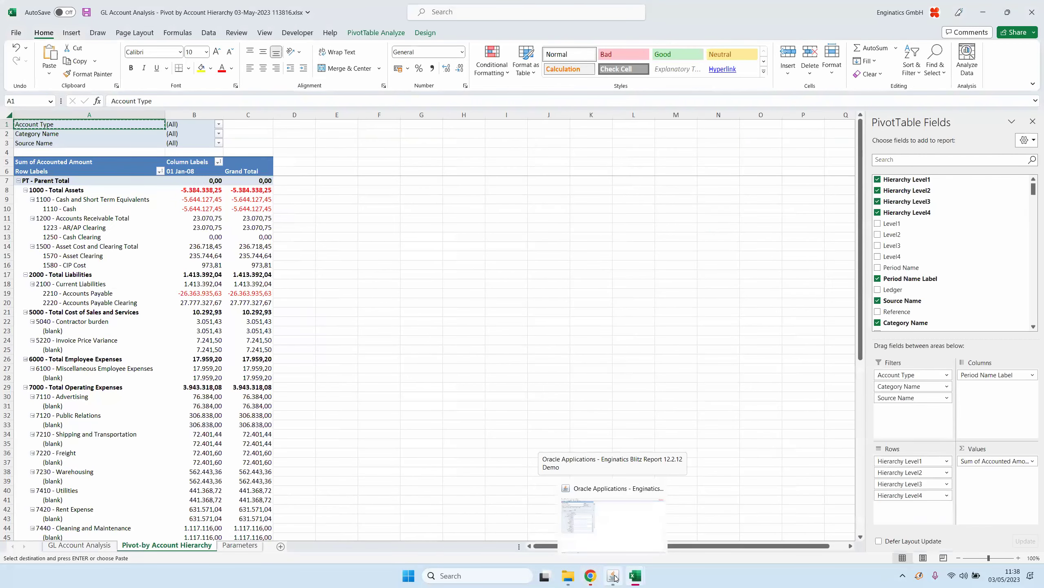
pyautogui.moveTo(915, 499); pyautogui.dragTo(150, 278)
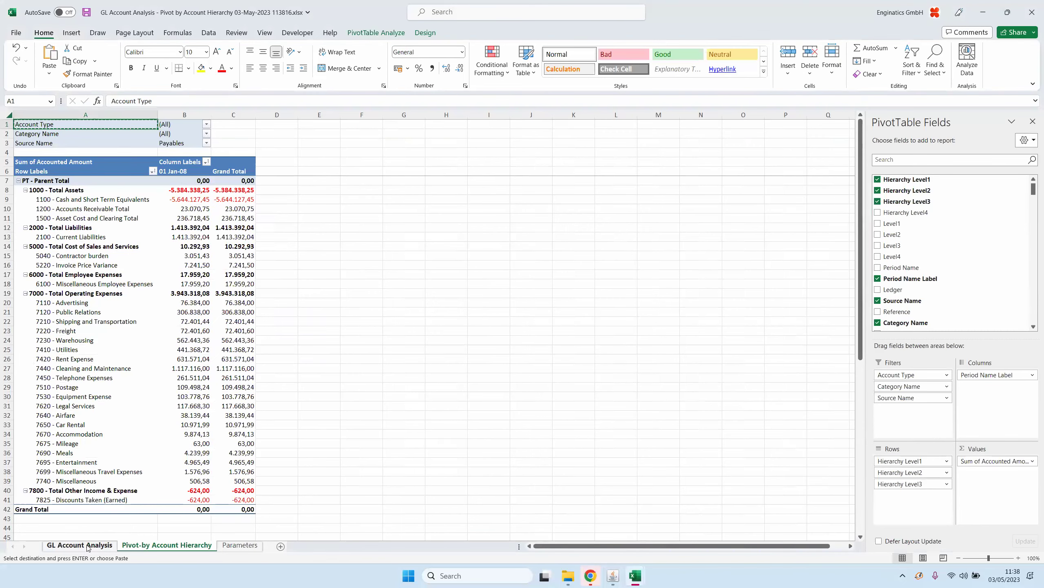
# - Open the GL Account Analysis detail sheet and examine its journal, line amount, account segment and accounting event columns
pyautogui.hotkey('ctrl', 'pageup')
pyautogui.click(254, 135)
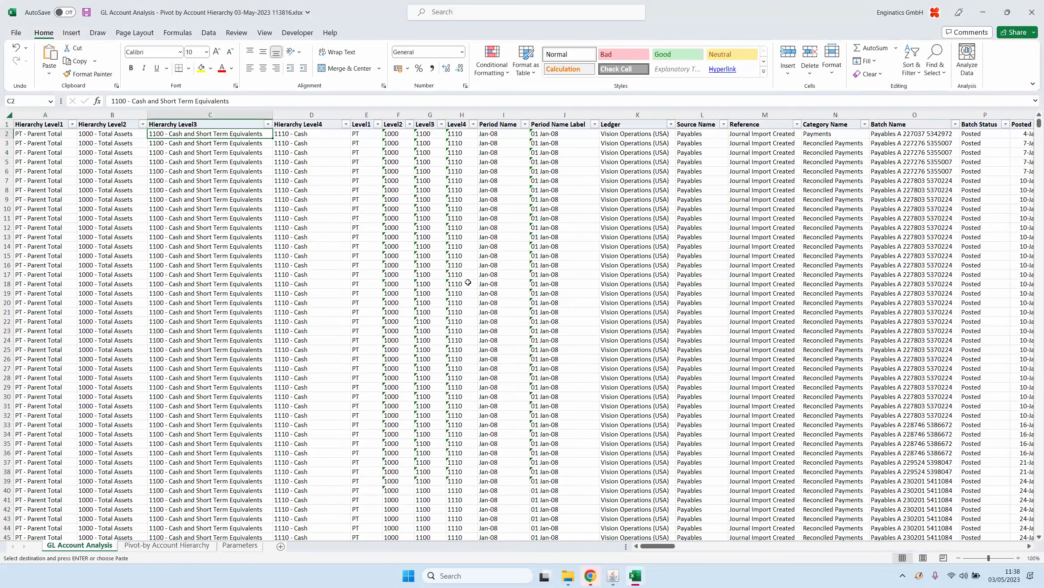
pyautogui.press('Right')
pyautogui.press('Right')
pyautogui.press('Right')
pyautogui.press('Right')
pyautogui.press('Right')
pyautogui.press('Right')
pyautogui.press('Right')
pyautogui.press('Right')
pyautogui.press('Right')
pyautogui.press('Right')
pyautogui.press('Right')
pyautogui.press('Right')
pyautogui.press('Right')
pyautogui.press('Right')
pyautogui.press('Right')
pyautogui.press('Right')
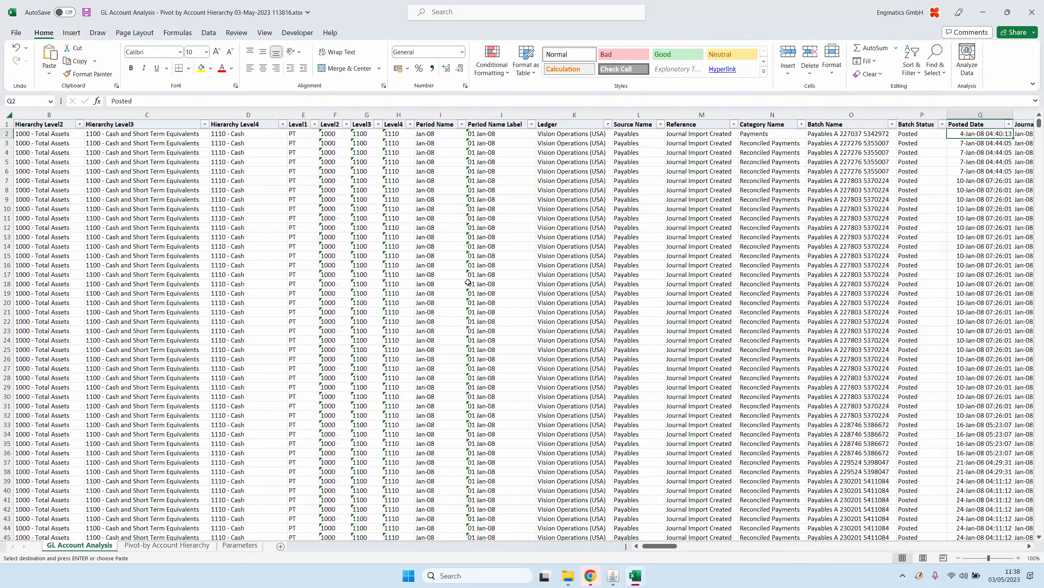
pyautogui.press('Right')
pyautogui.press('Right')
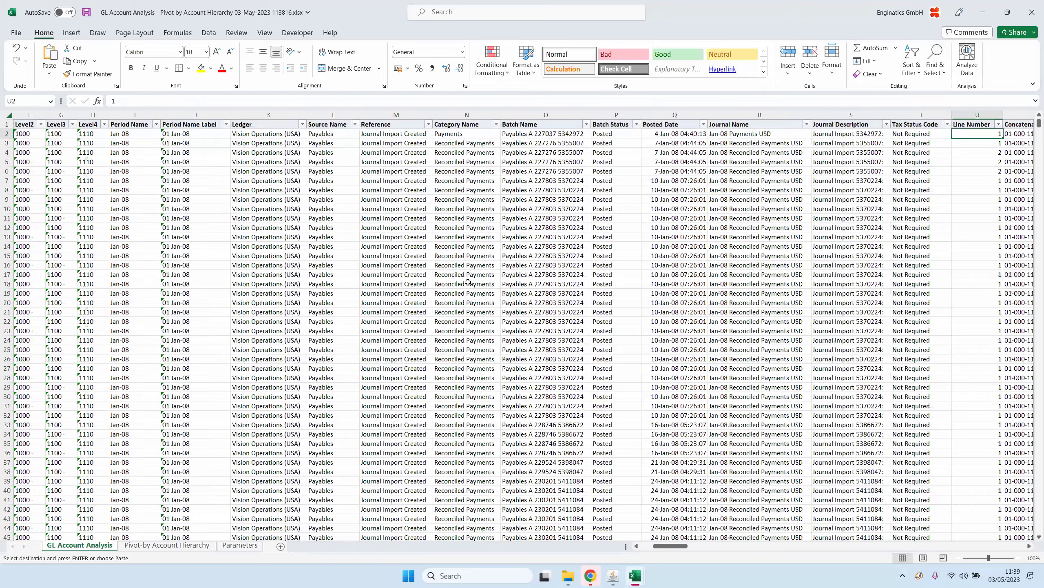
pyautogui.press('Right')
pyautogui.press('Right')
pyautogui.press('Right')
pyautogui.press('Right')
pyautogui.press('Right')
pyautogui.press('Right')
pyautogui.press('Right')
pyautogui.press('Right')
pyautogui.press('Right')
pyautogui.press('Right')
pyautogui.press('Right')
pyautogui.press('Right')
pyautogui.press('Right')
pyautogui.press('Right')
pyautogui.press('Right')
pyautogui.press('Right')
pyautogui.press('Right')
pyautogui.press('Right')
pyautogui.press('Right')
pyautogui.press('Right')
pyautogui.press('Right')
pyautogui.press('Right')
pyautogui.press('Right')
pyautogui.press('Right')
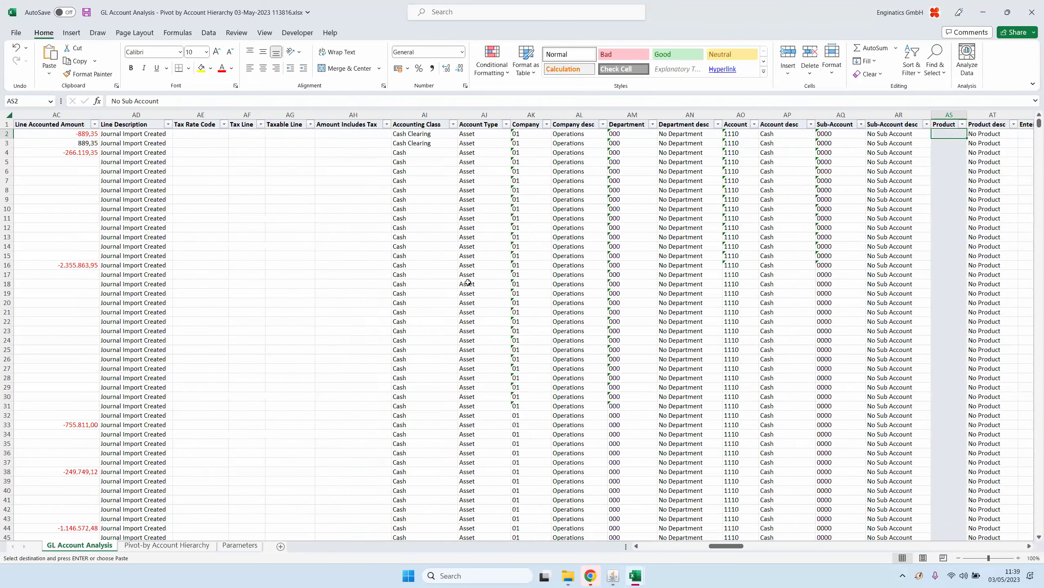
pyautogui.press('Right')
pyautogui.press('Right')
pyautogui.press('Right')
pyautogui.press('Right')
pyautogui.press('Right')
pyautogui.press('Right')
pyautogui.press('Right')
pyautogui.press('Right')
pyautogui.press('Right')
pyautogui.press('Right')
pyautogui.press('Right')
pyautogui.press('Right')
pyautogui.press('Right')
pyautogui.press('Right')
pyautogui.press('Right')
pyautogui.press('Right')
pyautogui.press('Right')
pyautogui.press('Right')
pyautogui.press('Right')
pyautogui.press('Right')
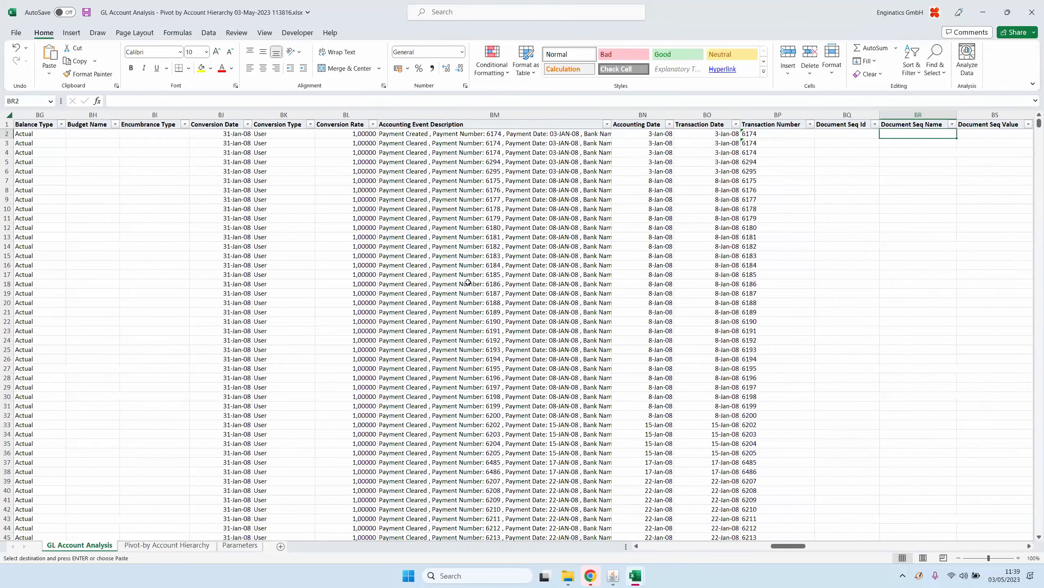
# - Examine the subledger source, invoice number, description, date and currency columns of the detail rows
pyautogui.press('Right')
pyautogui.press('Right')
pyautogui.press('Right')
pyautogui.press('Right')
pyautogui.press('Right')
pyautogui.press('Right')
pyautogui.press('Right')
pyautogui.press('Right')
pyautogui.press('Right')
pyautogui.press('Right')
pyautogui.press('Right')
pyautogui.press('Right')
pyautogui.press('Right')
pyautogui.press('Right')
pyautogui.press('Right')
pyautogui.press('Right')
pyautogui.press('Right')
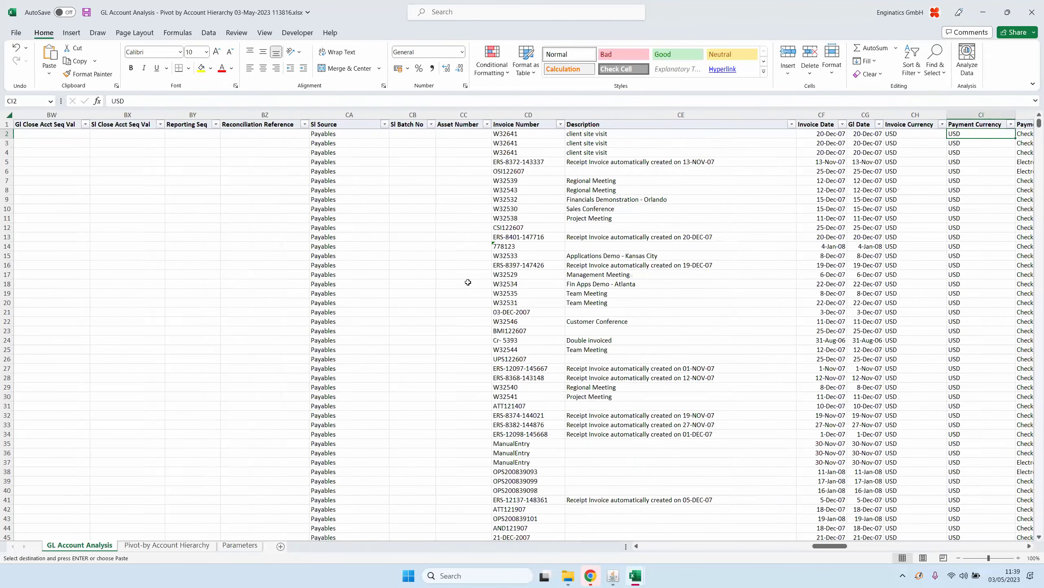
pyautogui.press('Right')
pyautogui.press('Right')
pyautogui.press('Right')
pyautogui.press('Right')
pyautogui.click(329, 193)
pyautogui.moveTo(328, 201); pyautogui.dragTo(611, 271)
pyautogui.click(659, 255)
# - Check the Purchase Order column's filter values and review the payment methods and invoice amounts
pyautogui.press('Right')
pyautogui.press('Right')
pyautogui.press('Right')
pyautogui.press('Right')
pyautogui.press('Right')
pyautogui.press('Right')
pyautogui.press('Right')
pyautogui.press('Right')
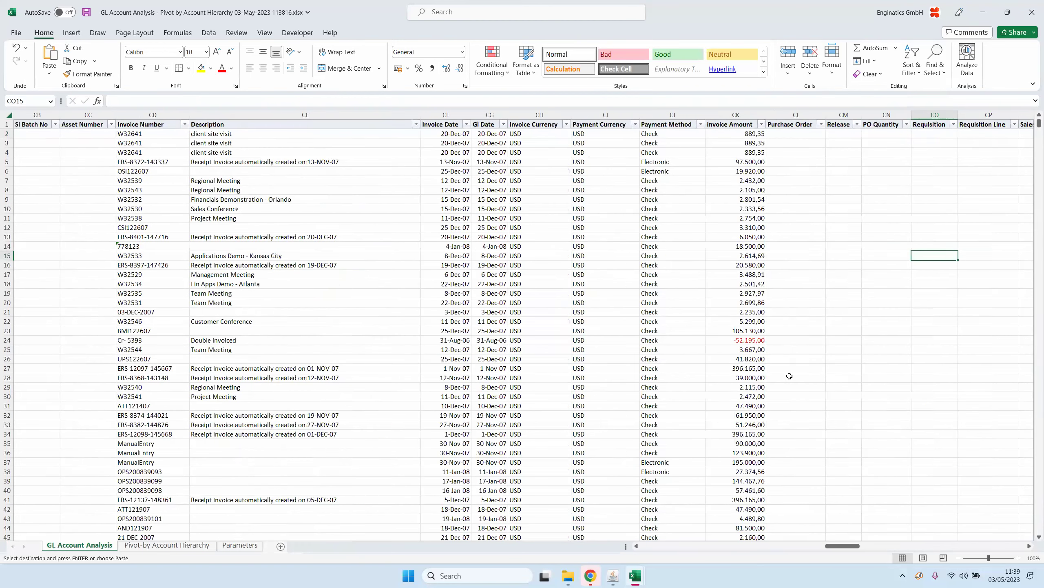
pyautogui.click(822, 125)
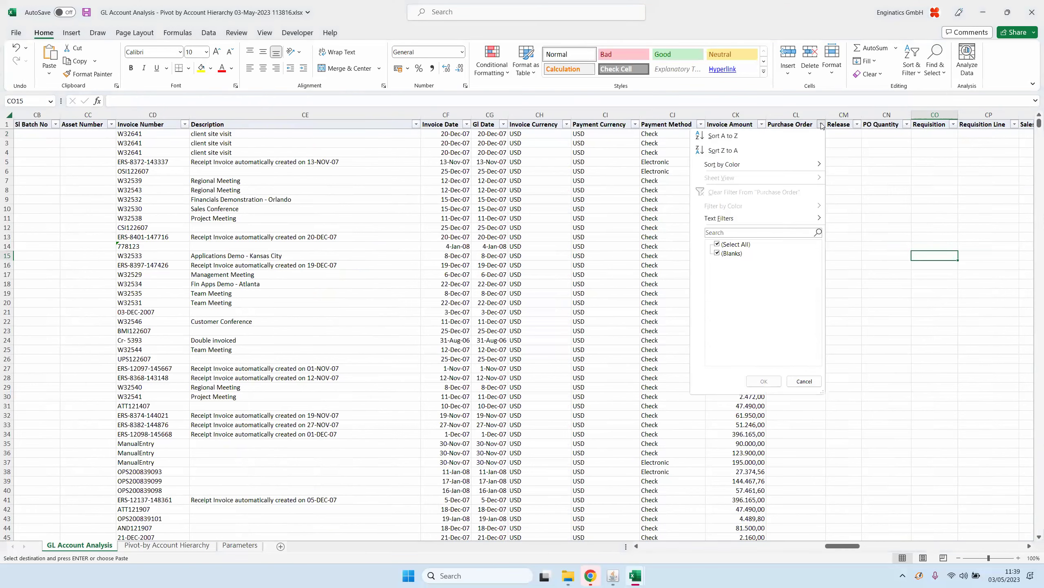
pyautogui.click(821, 125)
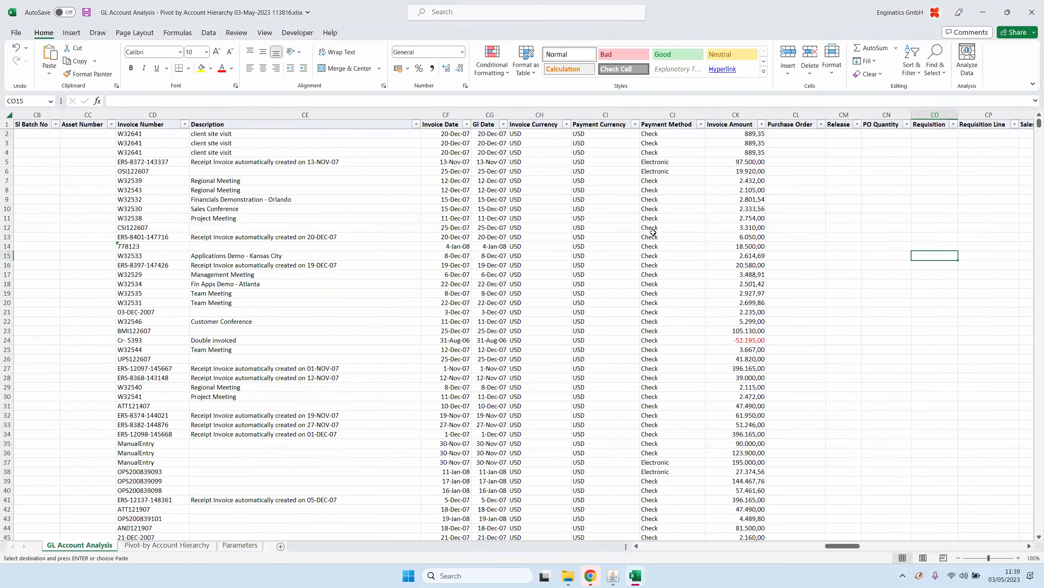
pyautogui.moveTo(666, 152); pyautogui.dragTo(654, 444)
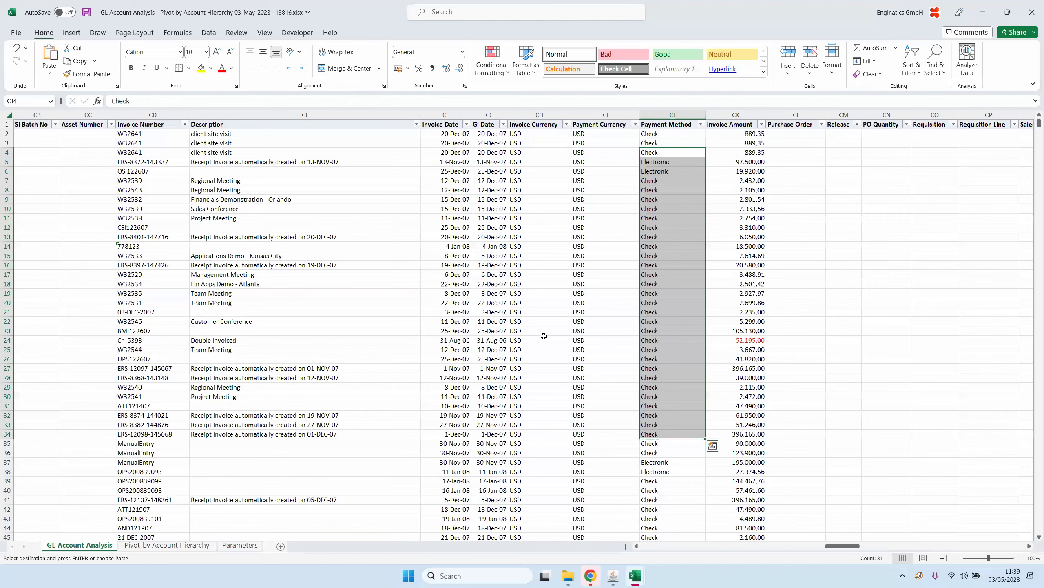
pyautogui.click(543, 333)
pyautogui.click(736, 274)
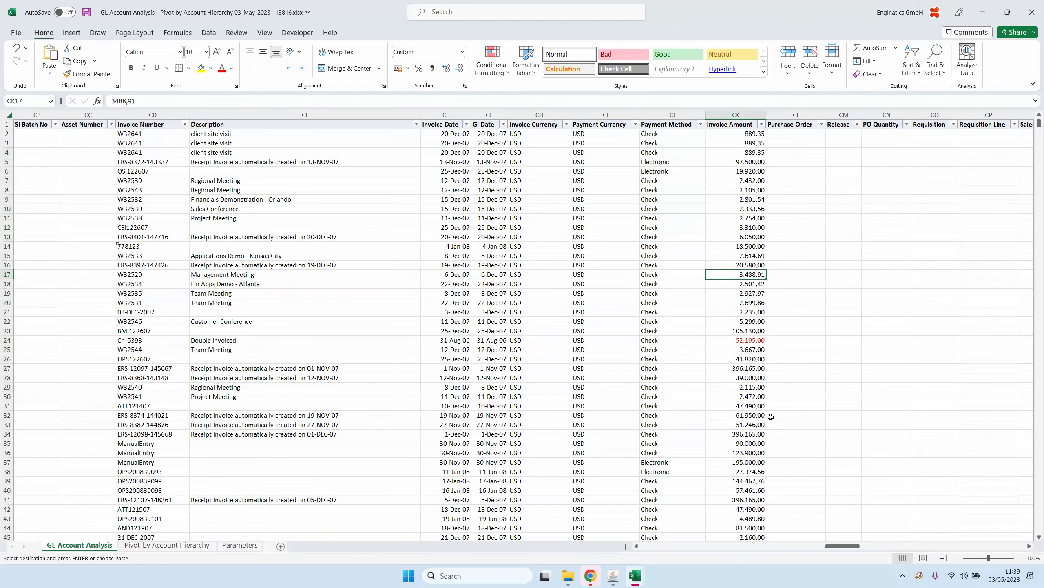
# - Examine the vendor or customer number and name columns for the payables transactions
pyautogui.press('Right')
pyautogui.press('Right')
pyautogui.press('Right')
pyautogui.press('Right')
pyautogui.press('Right')
pyautogui.press('Right')
pyautogui.press('Right')
pyautogui.press('Right')
pyautogui.press('Right')
pyautogui.press('Right')
pyautogui.press('Right')
pyautogui.press('Right')
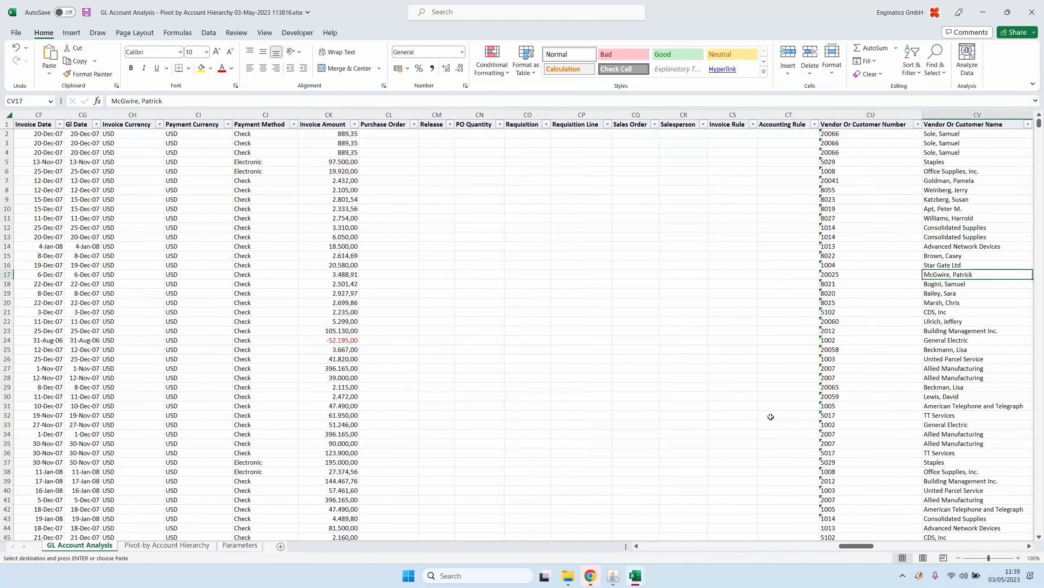
pyautogui.click(812, 246)
pyautogui.keyDown('shift'); pyautogui.click(782, 406); pyautogui.keyUp('shift')
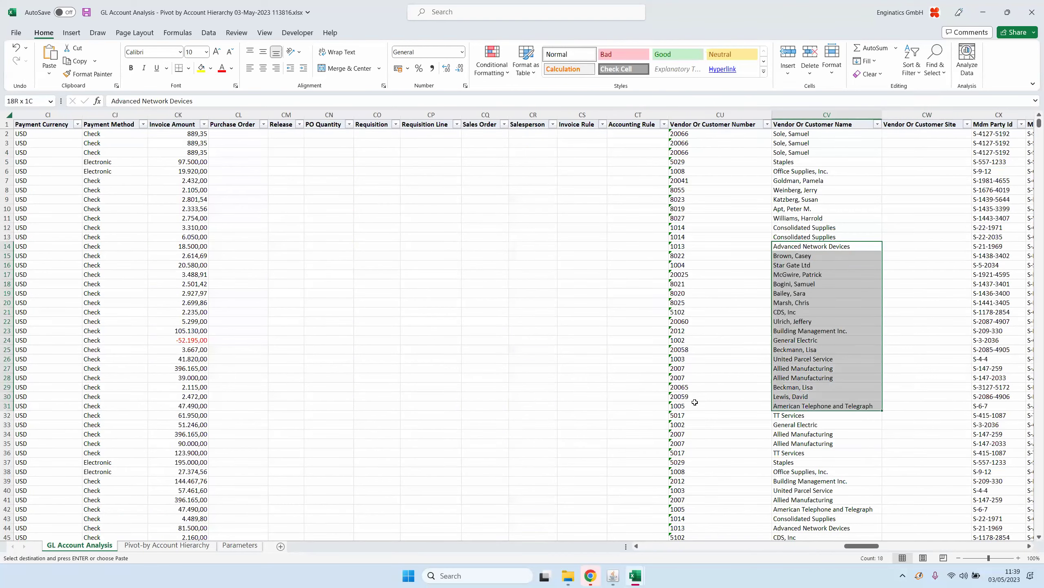
pyautogui.moveTo(613, 578)
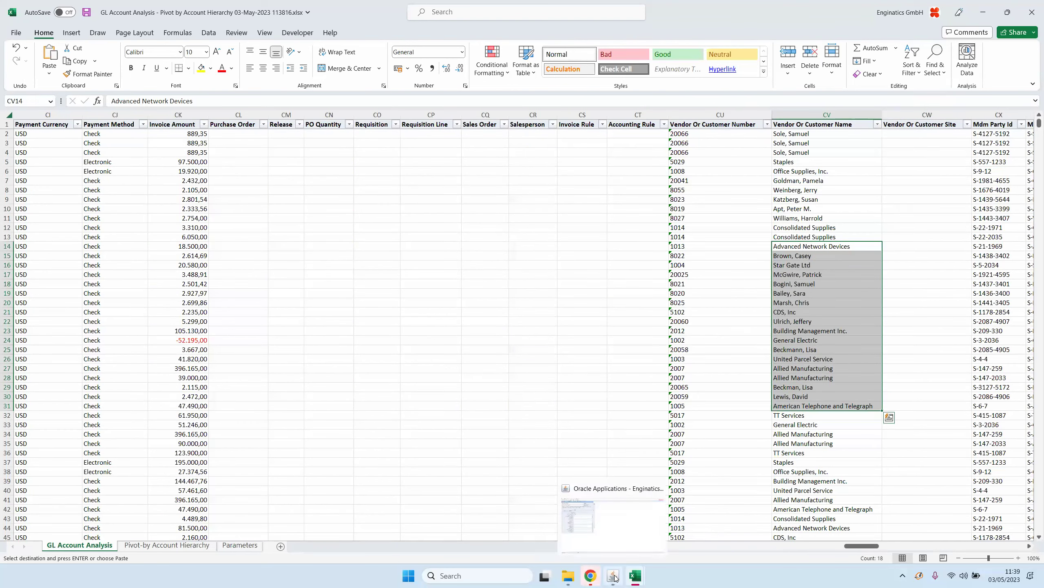
pyautogui.click(592, 514)
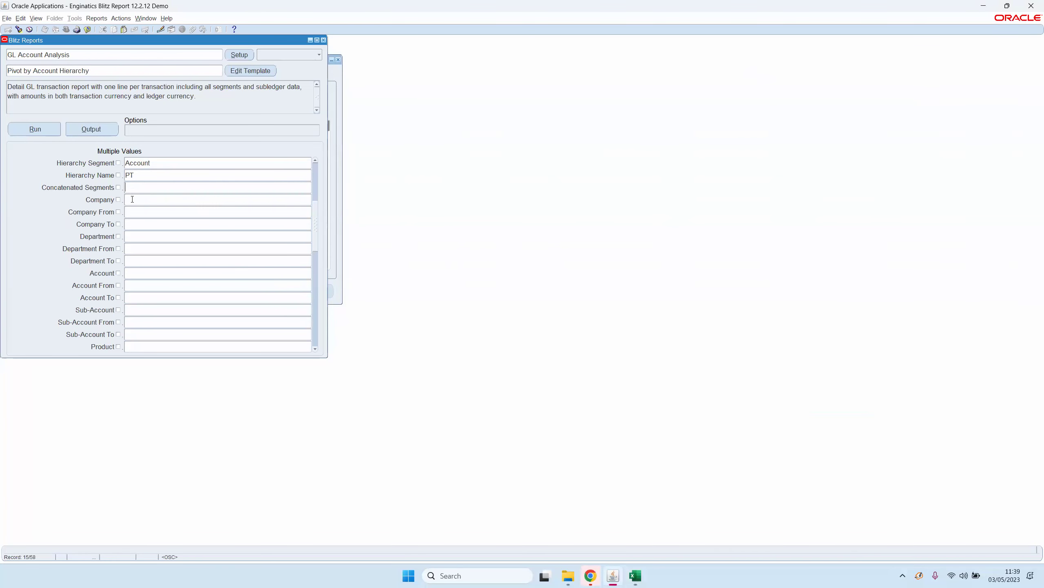
pyautogui.write('Account Type')
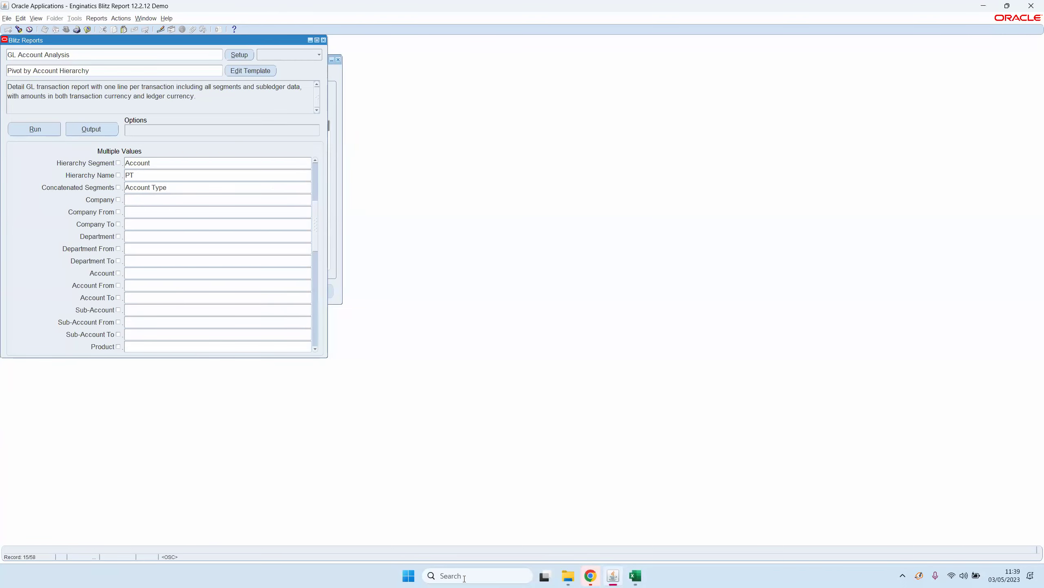
pyautogui.rightClick(636, 575)
pyautogui.click(588, 548)
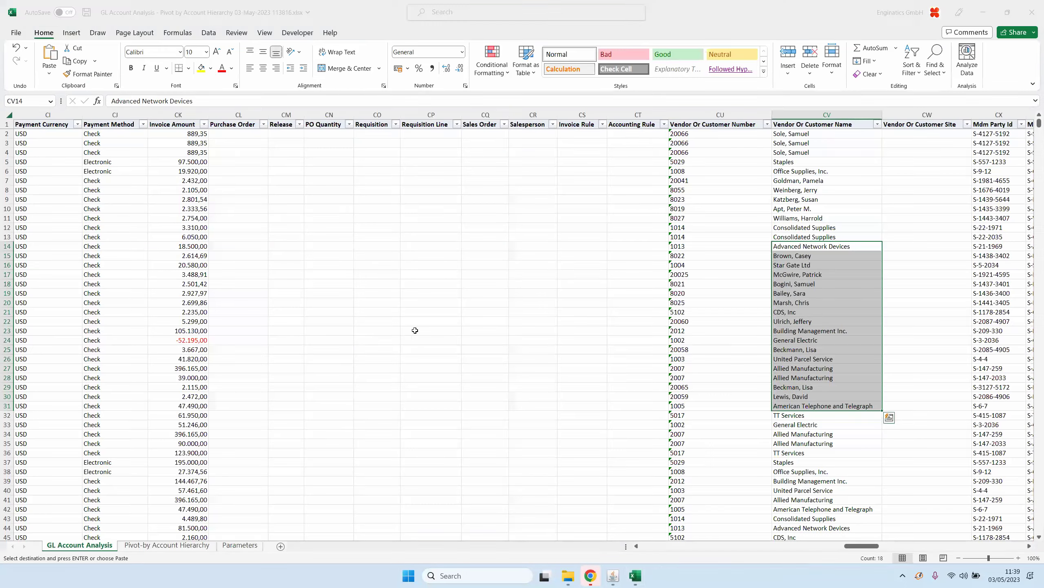
pyautogui.rightClick(633, 578)
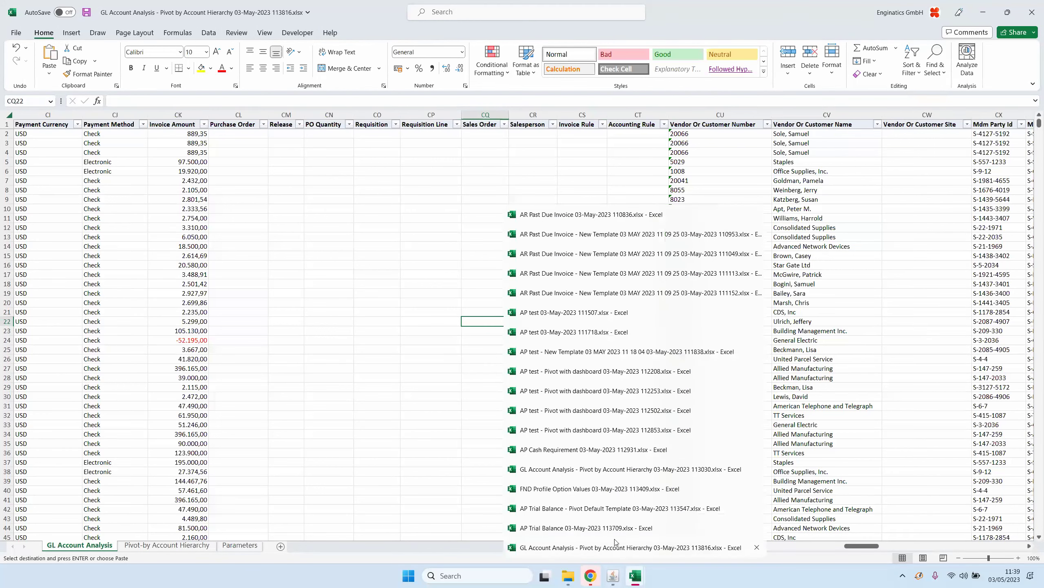
pyautogui.click(578, 530)
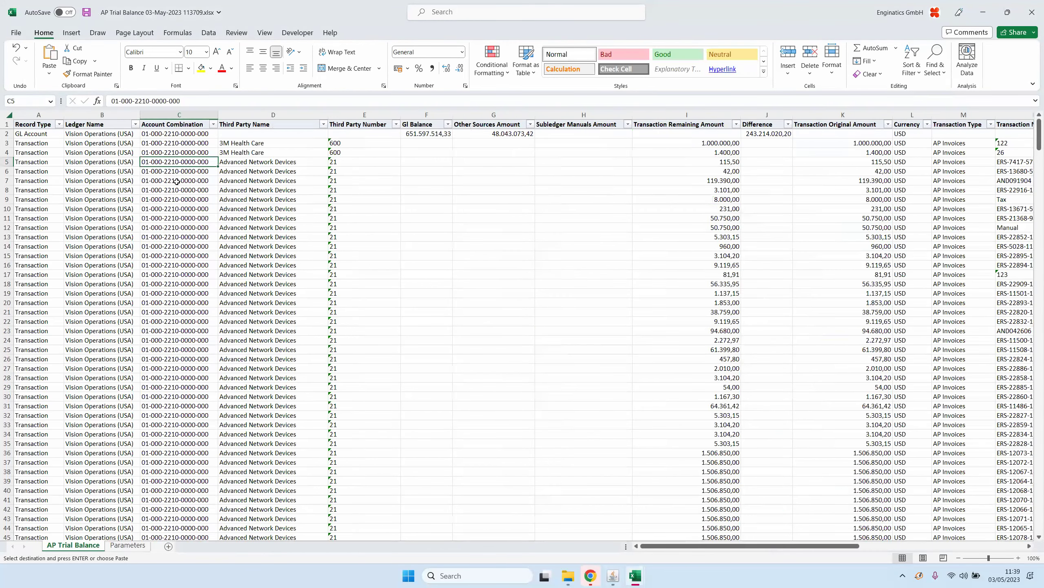
pyautogui.click(613, 576)
pyautogui.moveTo(171, 187); pyautogui.dragTo(123, 188)
pyautogui.hotkey('ctrl', 'v')
pyautogui.press('Tab')
pyautogui.scroll(4, 179, 214)
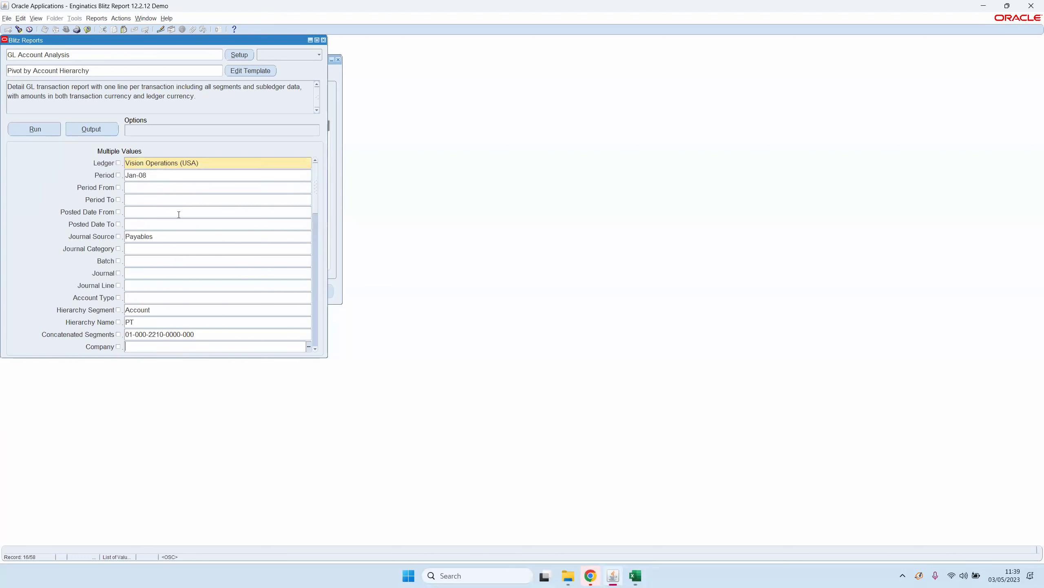
# - Clear the Journal Source parameter and run the GL Account Analysis report
pyautogui.doubleClick(157, 235)
pyautogui.press('Delete')
pyautogui.click(36, 129)
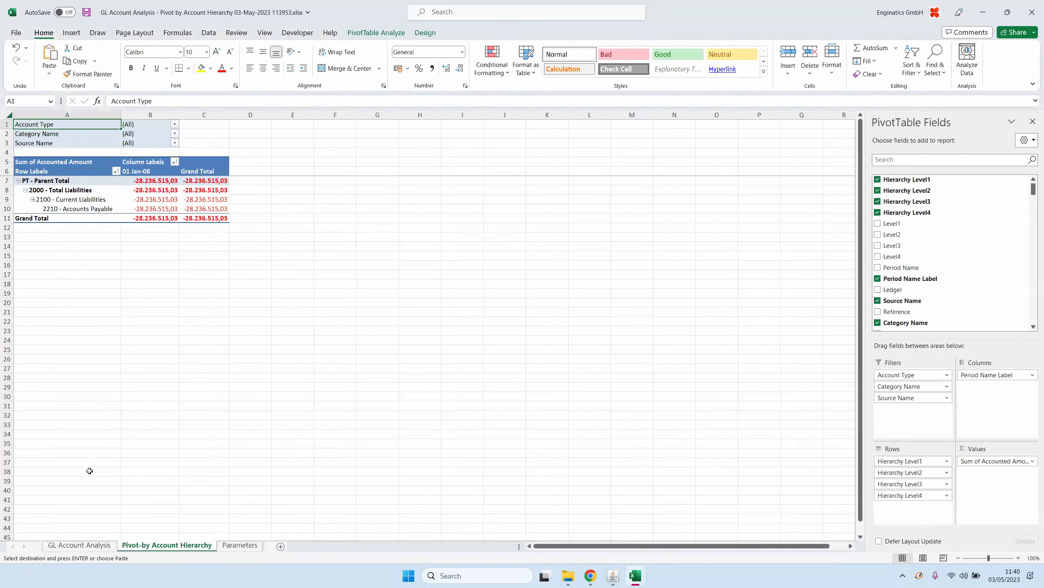
# - Open the new report's GL Account Analysis detail sheet and check which journal sources appear under Source Name
pyautogui.click(96, 549)
pyautogui.click(547, 153)
pyautogui.click(454, 142)
pyautogui.click(611, 197)
pyautogui.press('Up')
pyautogui.press('Up')
pyautogui.press('Right')
pyautogui.press('Right')
pyautogui.press('Right')
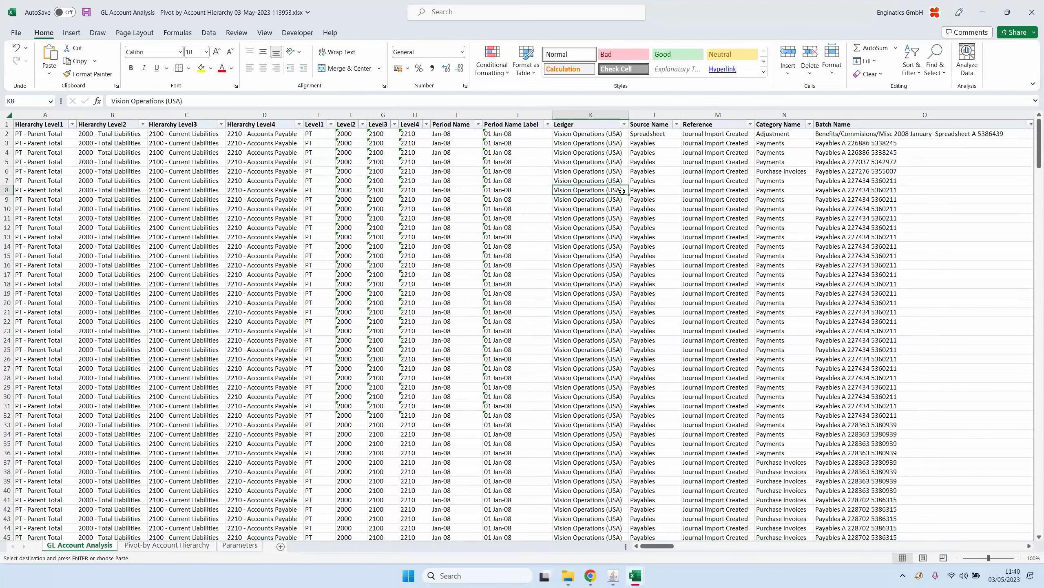
pyautogui.click(666, 135)
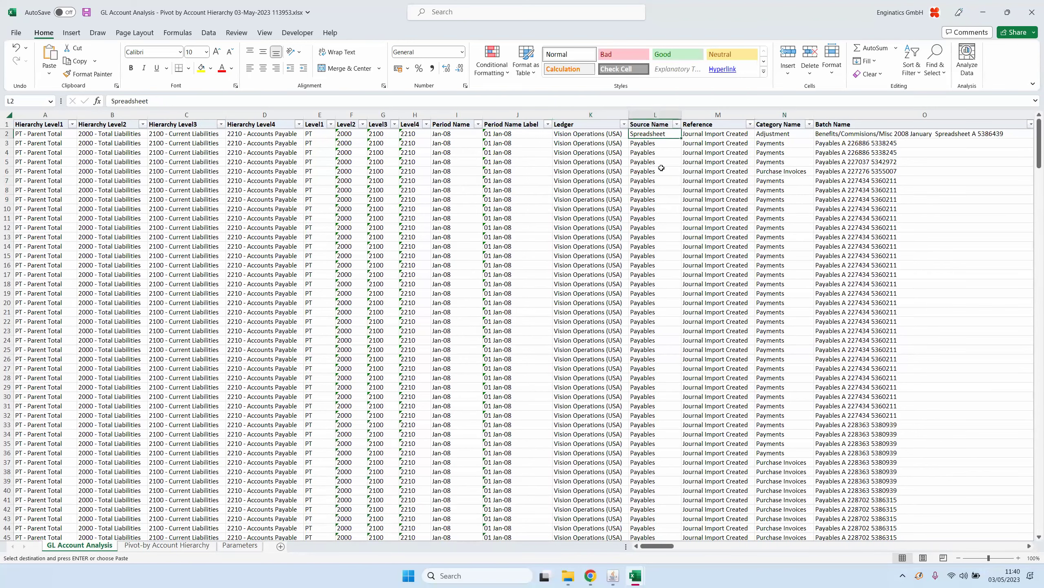
pyautogui.click(657, 170)
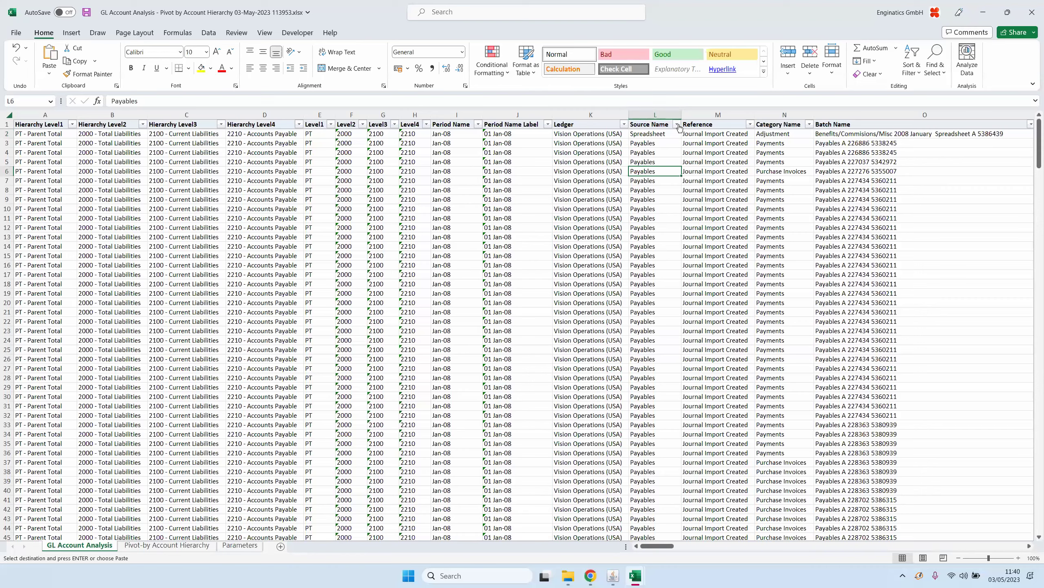
pyautogui.click(678, 124)
pyautogui.click(714, 192)
pyautogui.click(714, 191)
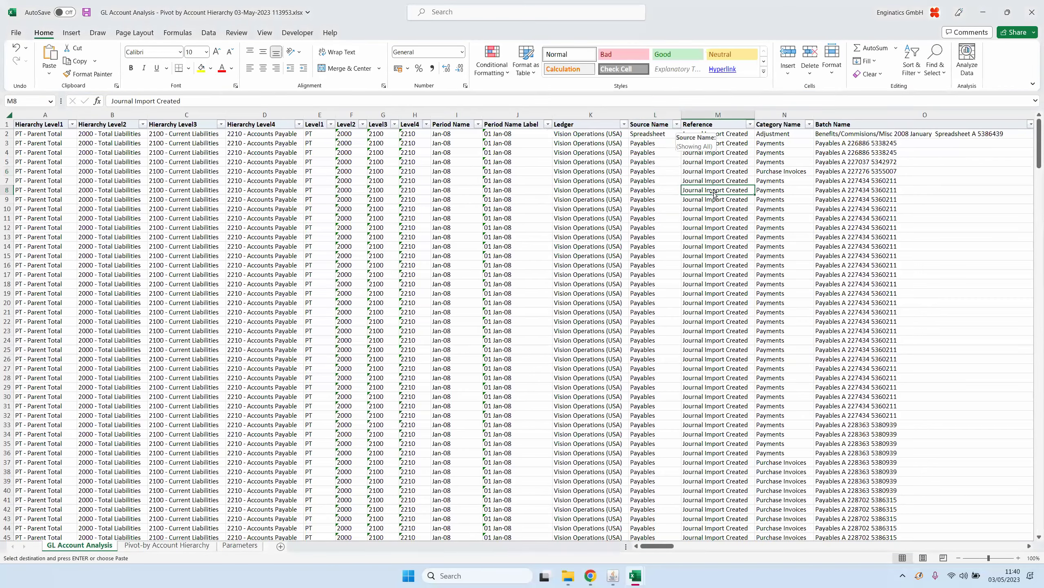
# - Examine the journal names, concatenated segments and line entered amounts in the new report's detail rows
pyautogui.press('Right')
pyautogui.press('Right')
pyautogui.press('Up')
pyautogui.press('Right')
pyautogui.press('Right')
pyautogui.press('Right')
pyautogui.press('Right')
pyautogui.press('Right')
pyautogui.press('Right')
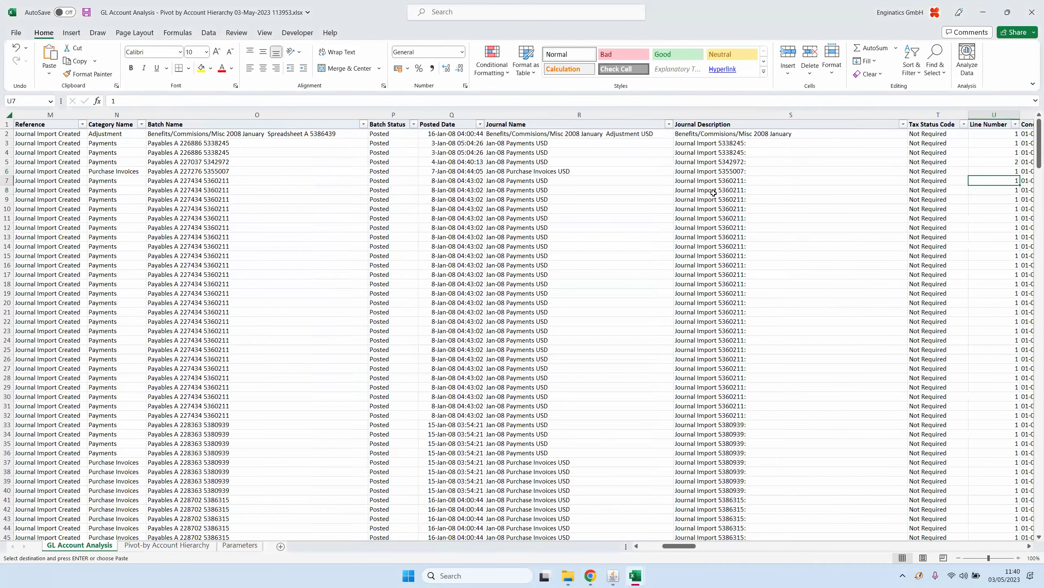
pyautogui.press('Right')
pyautogui.press('Right')
pyautogui.press('Right')
pyautogui.press('Right')
pyautogui.press('Right')
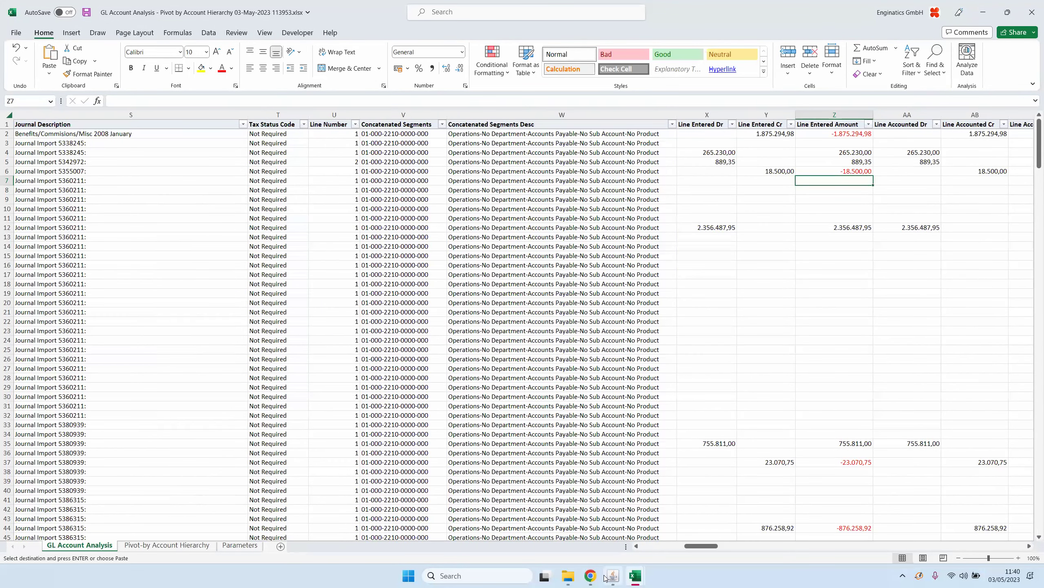
# - Switch to Oracle Applications and search the report list for names starting with "ce", browsing the matching reports
pyautogui.moveTo(613, 578)
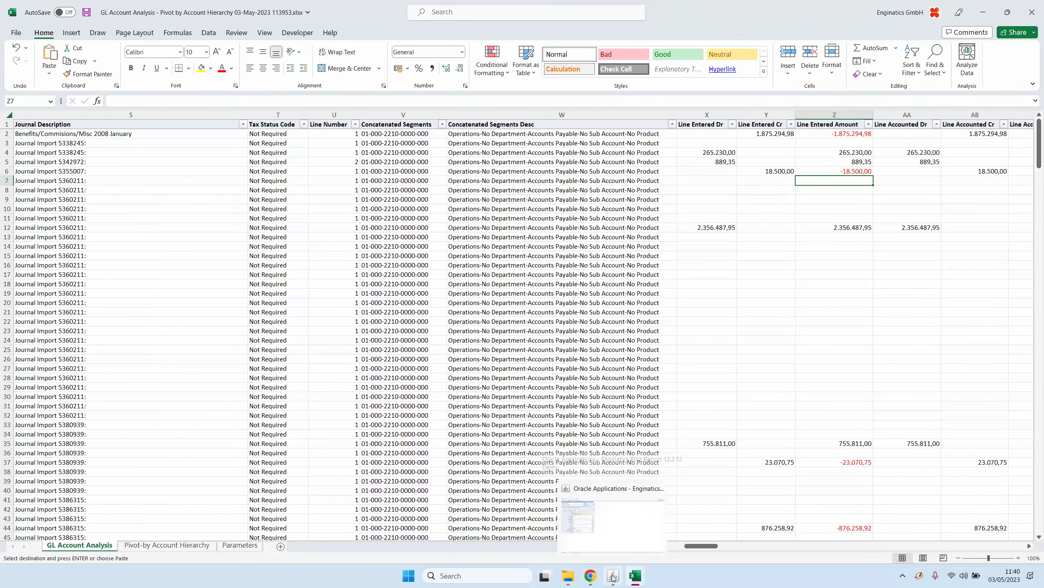
pyautogui.click(617, 534)
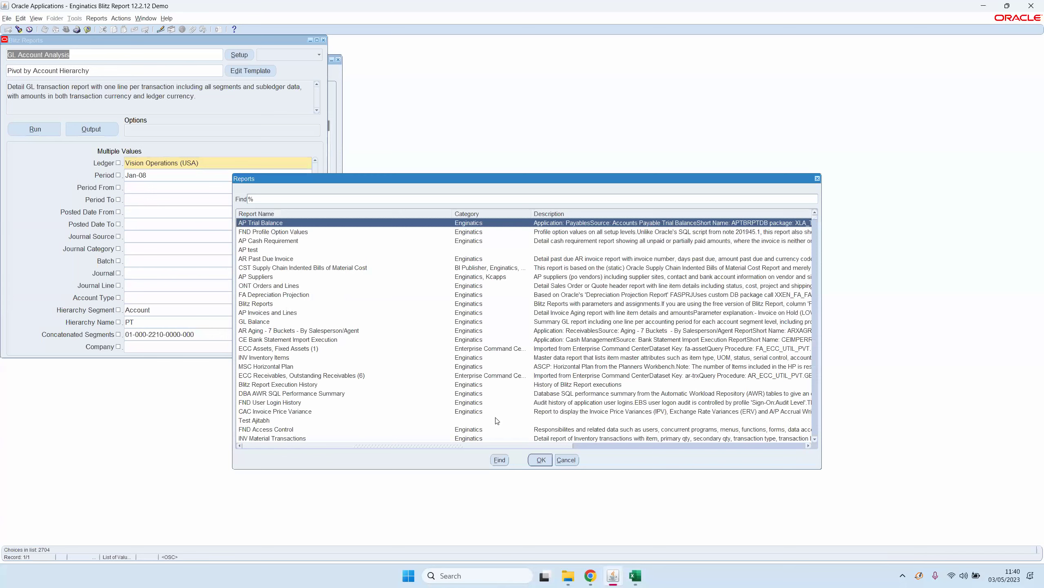
pyautogui.write('ce')
pyautogui.press('Return')
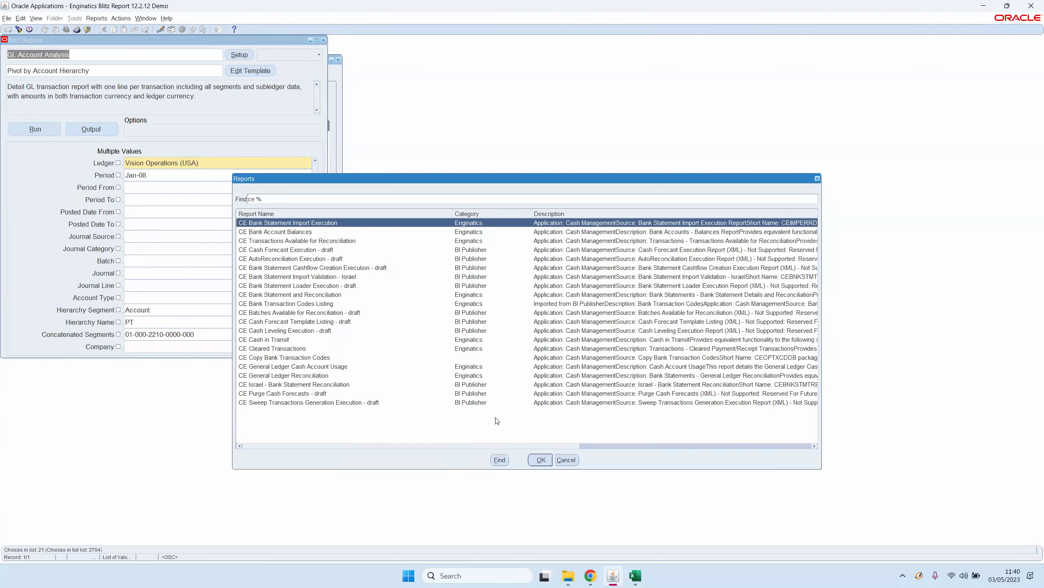
pyautogui.press('Down')
pyautogui.press('Down')
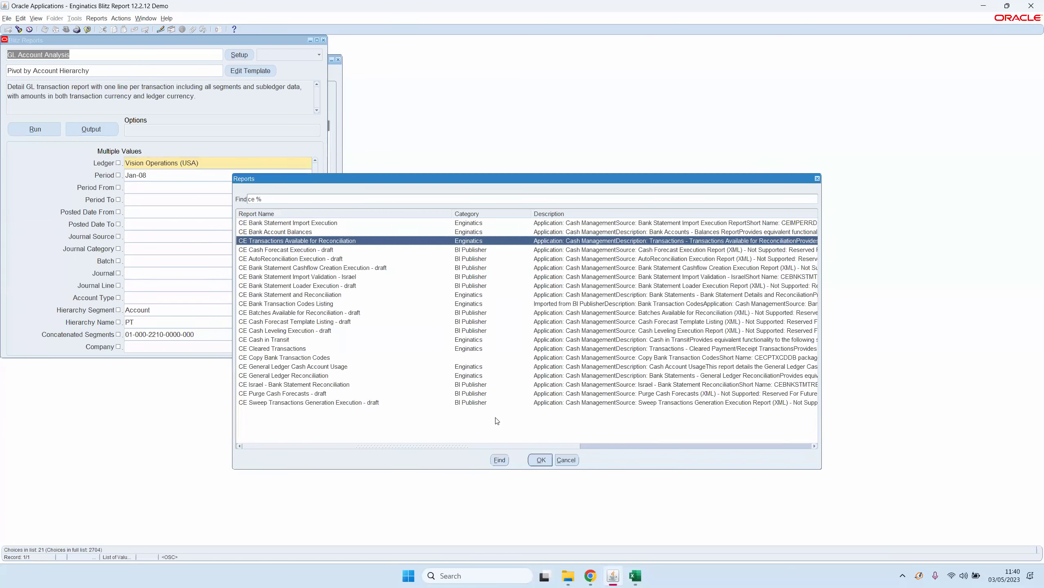
pyautogui.press('Down')
pyautogui.press('Down')
pyautogui.press('Down')
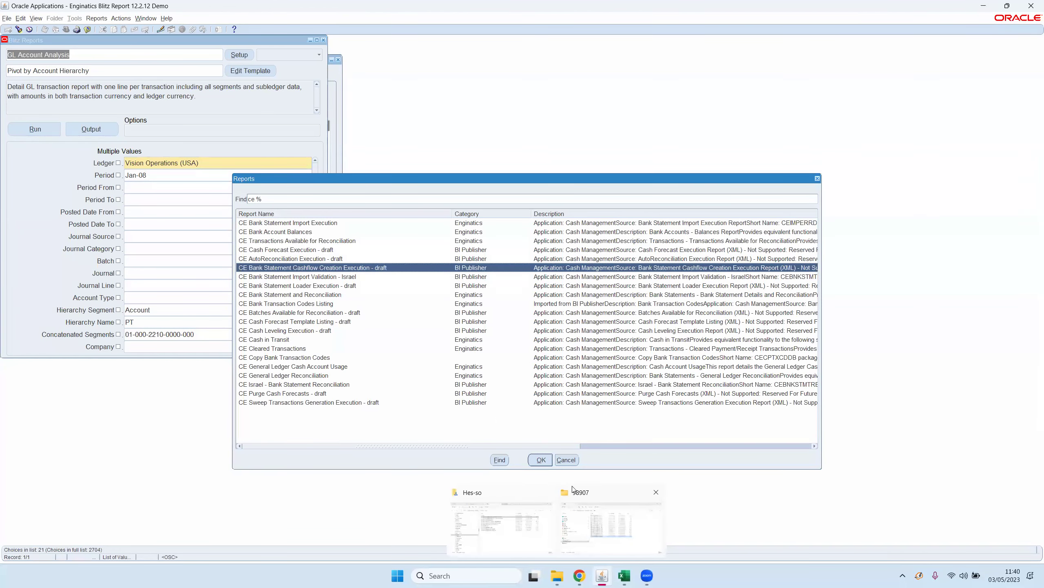
# - Limit the report list to the Enginatics category and select the CE General Ledger Reconciliation report
pyautogui.click(567, 460)
pyautogui.click(299, 54)
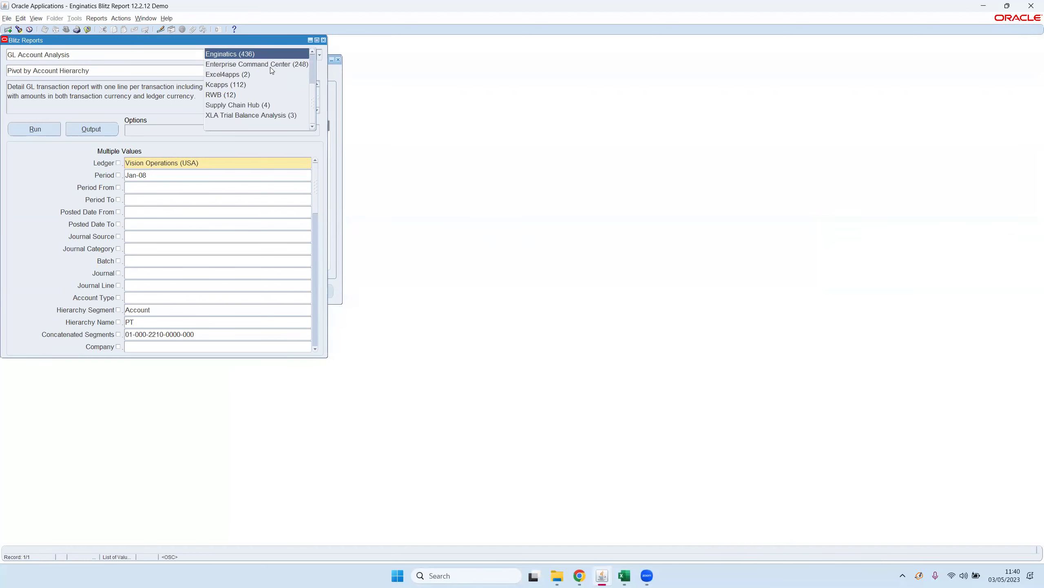
pyautogui.click(252, 54)
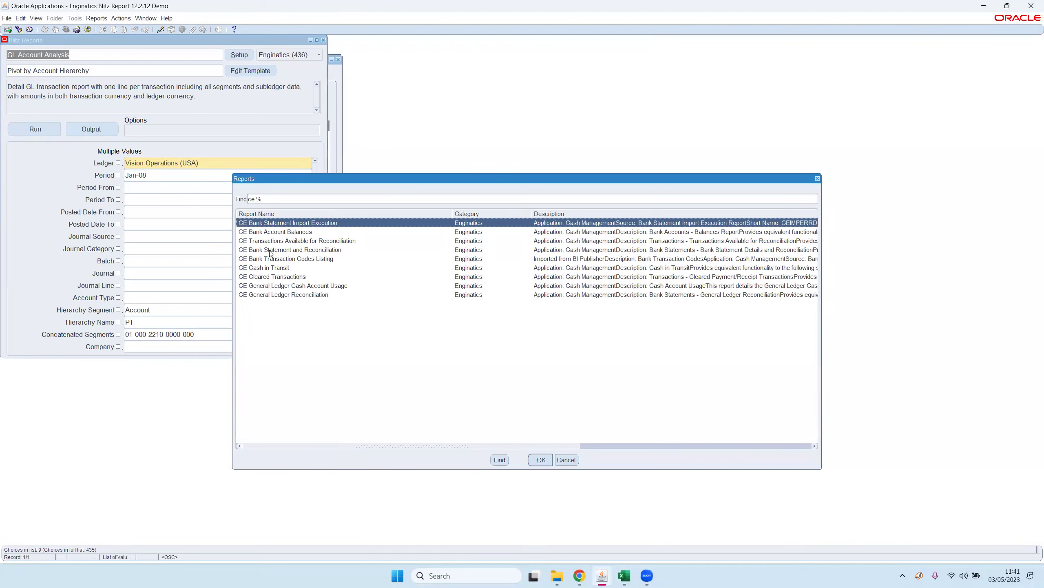
pyautogui.doubleClick(279, 295)
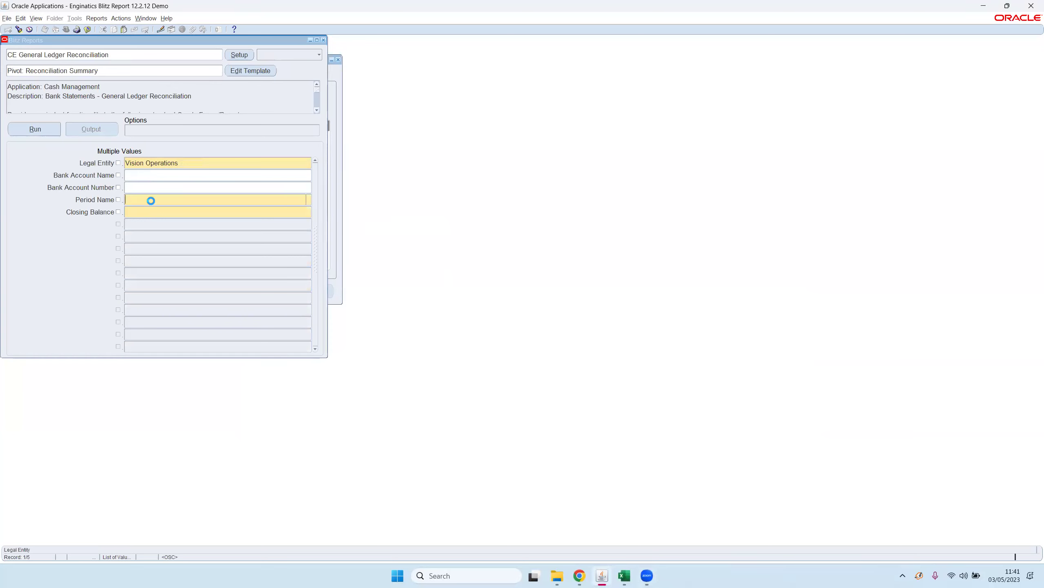
pyautogui.write('jan')
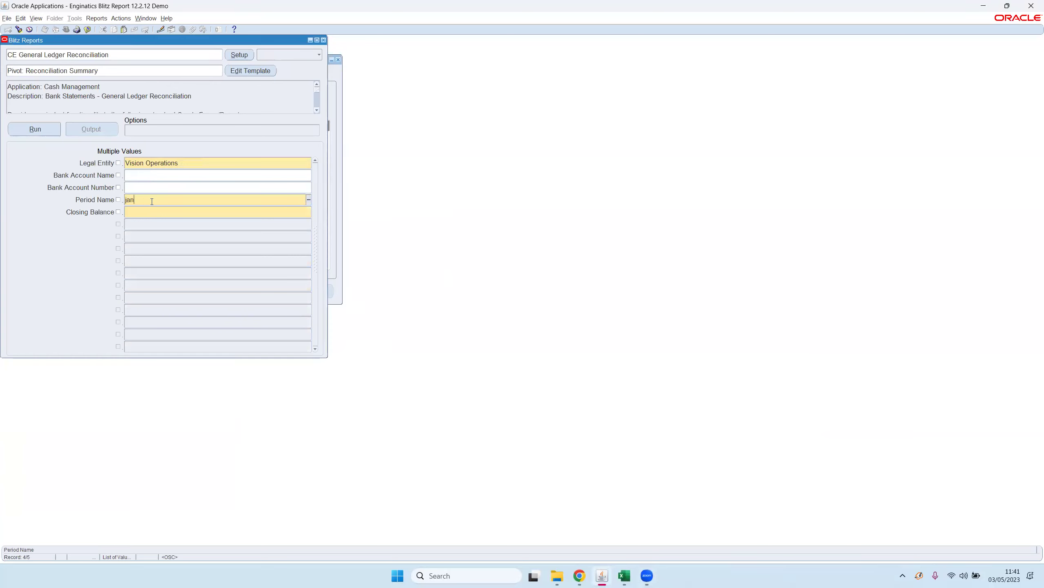
pyautogui.write('-08')
pyautogui.press('Tab')
pyautogui.click(152, 201)
pyautogui.doubleClick(151, 201)
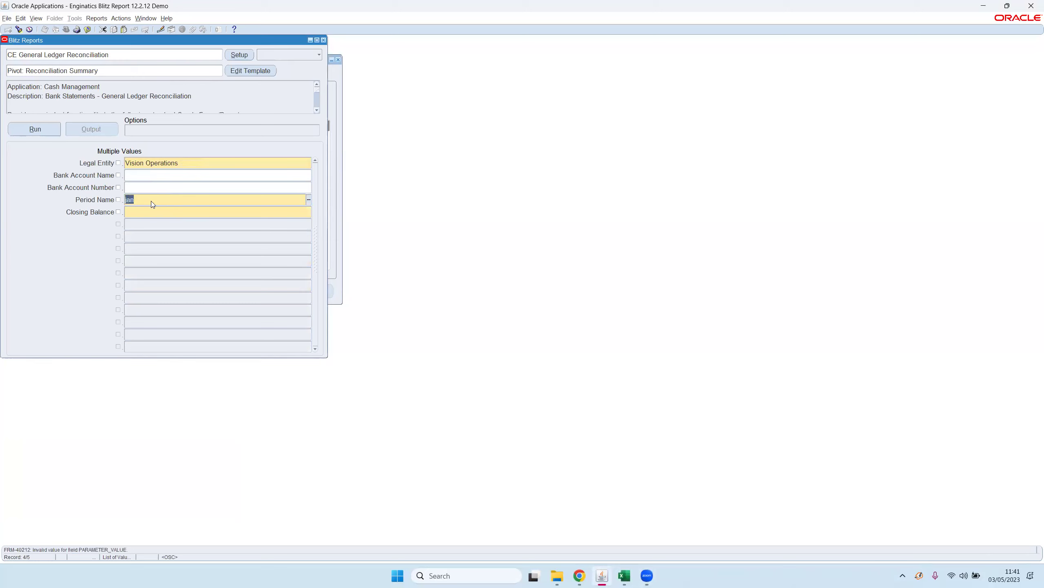
pyautogui.press('BackSpace')
# - Set the report's Bank Account Name to Barclay's - BRL-204 and its Period Name to Jan-08
pyautogui.click(162, 175)
pyautogui.hotkey('ctrl', 'l')
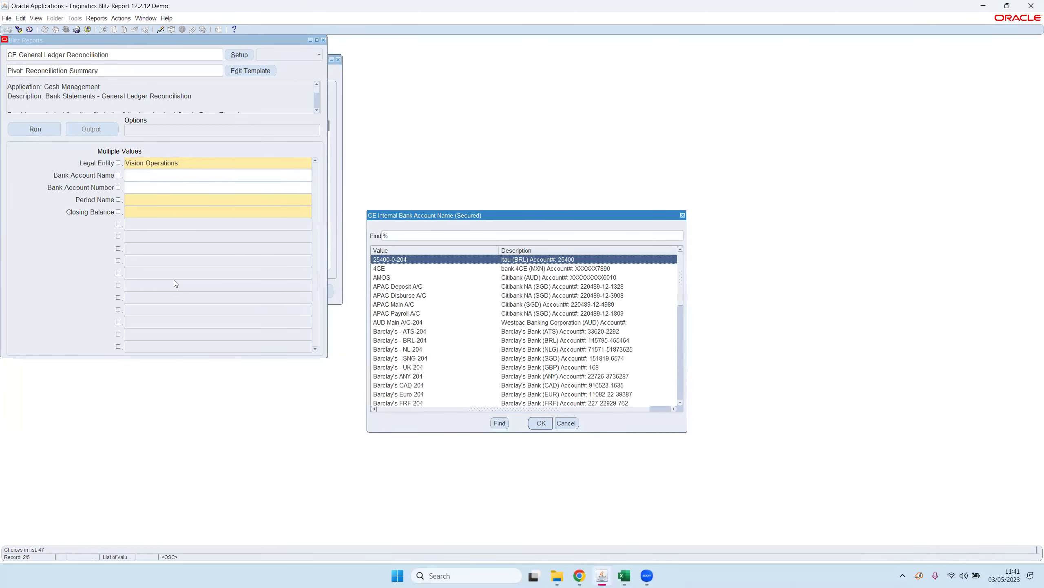
pyautogui.doubleClick(401, 340)
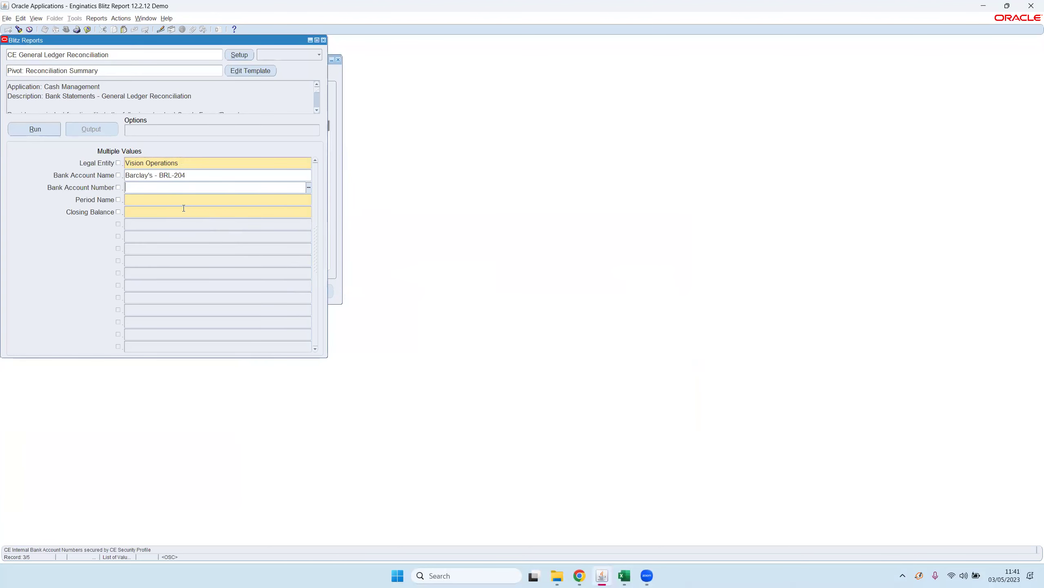
pyautogui.click(166, 202)
pyautogui.write('jan')
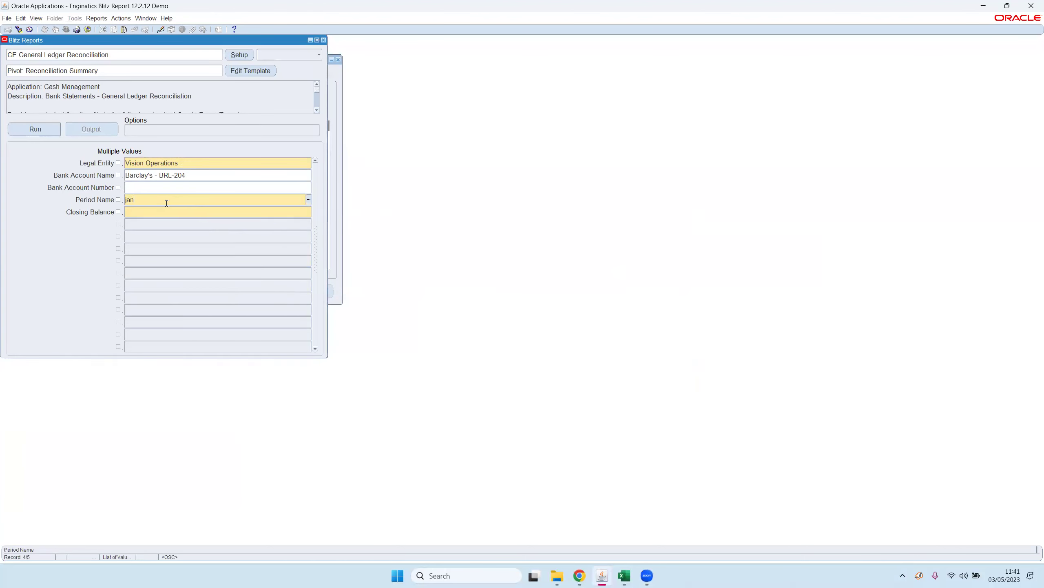
pyautogui.write('08')
pyautogui.press('Tab')
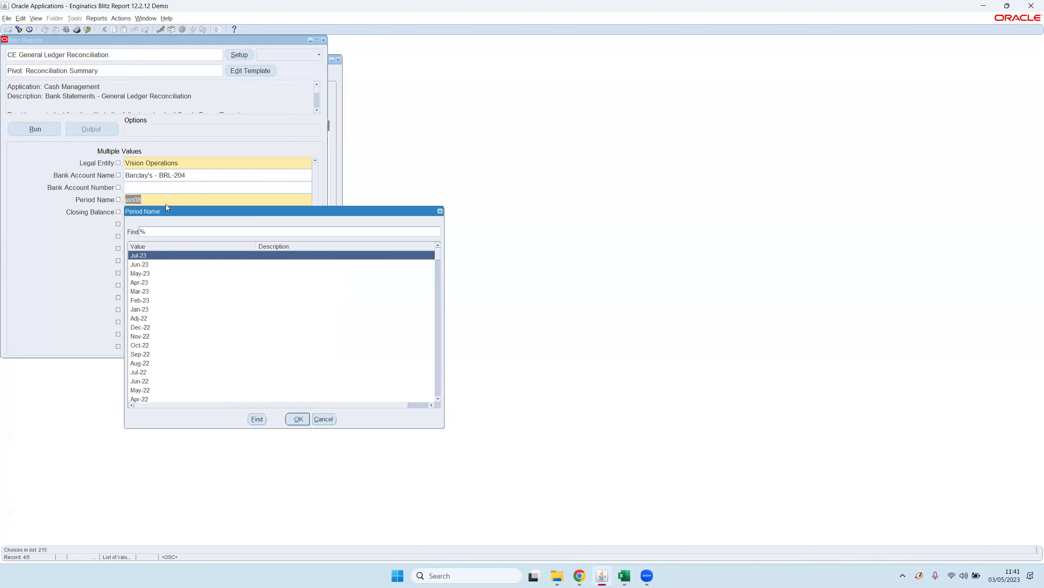
pyautogui.write('jan-')
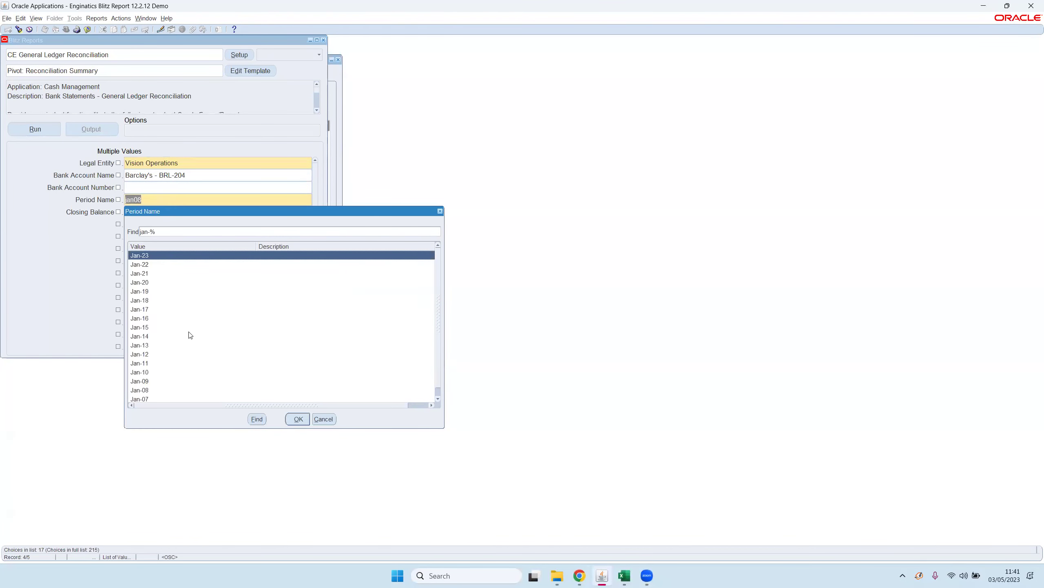
pyautogui.write('0')
pyautogui.press('Return')
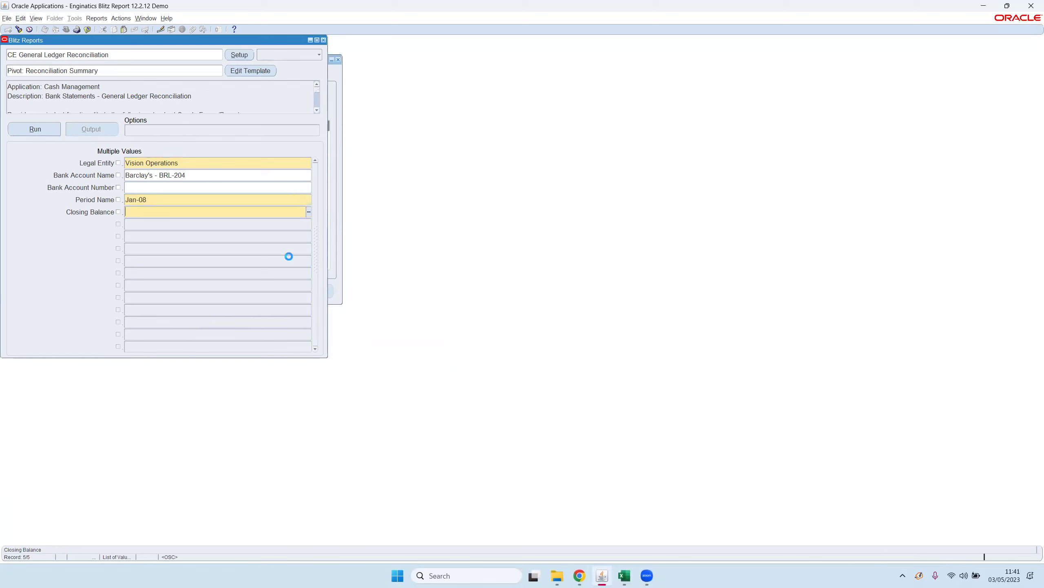
# - Try to pick a Closing Balance value from the January 2008 entries for the reconciliation report
pyautogui.click(514, 348)
pyautogui.click(177, 177)
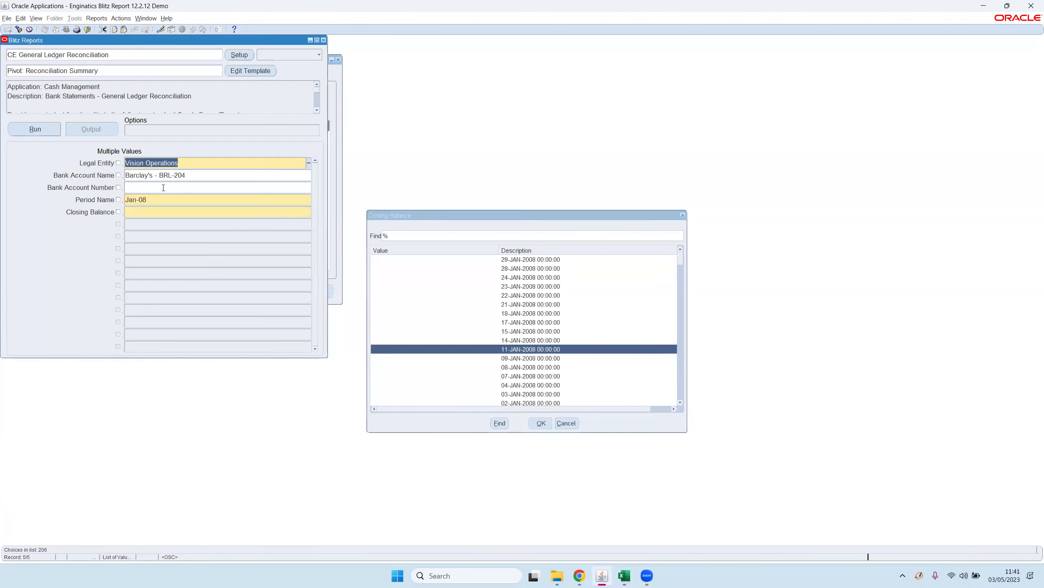
pyautogui.click(162, 212)
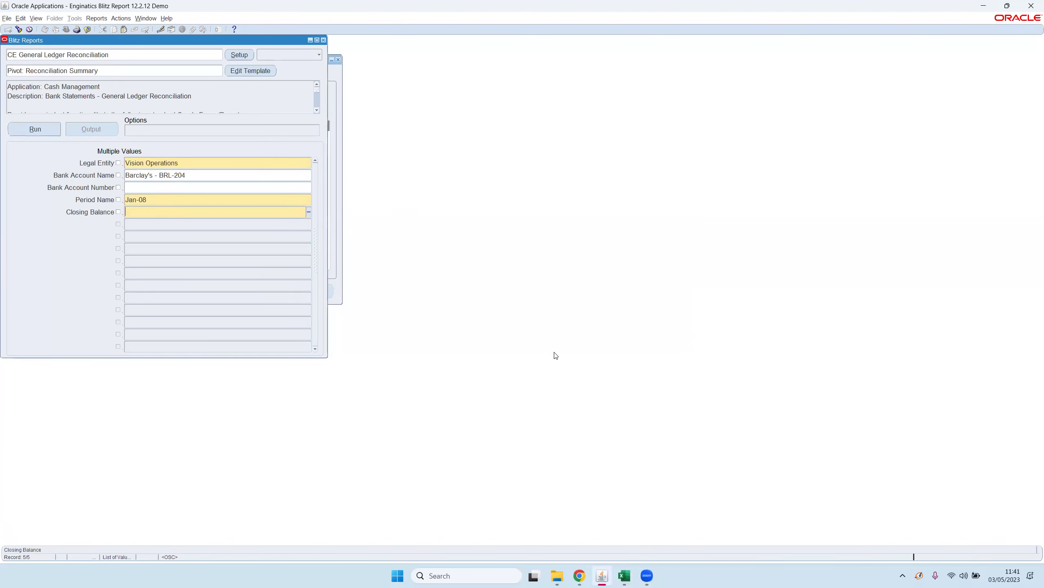
pyautogui.click(526, 379)
pyautogui.click(525, 383)
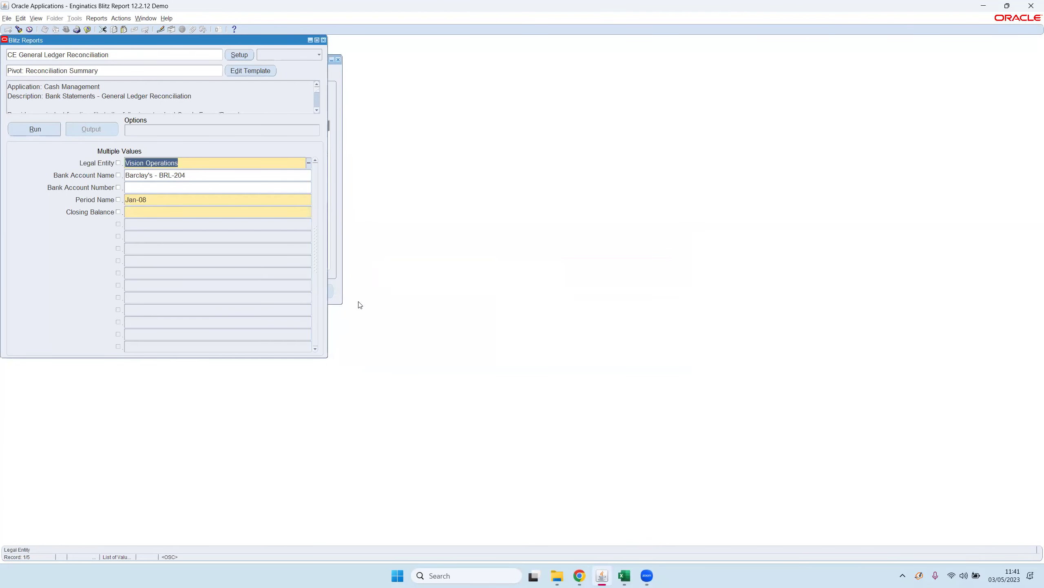
pyautogui.click(162, 211)
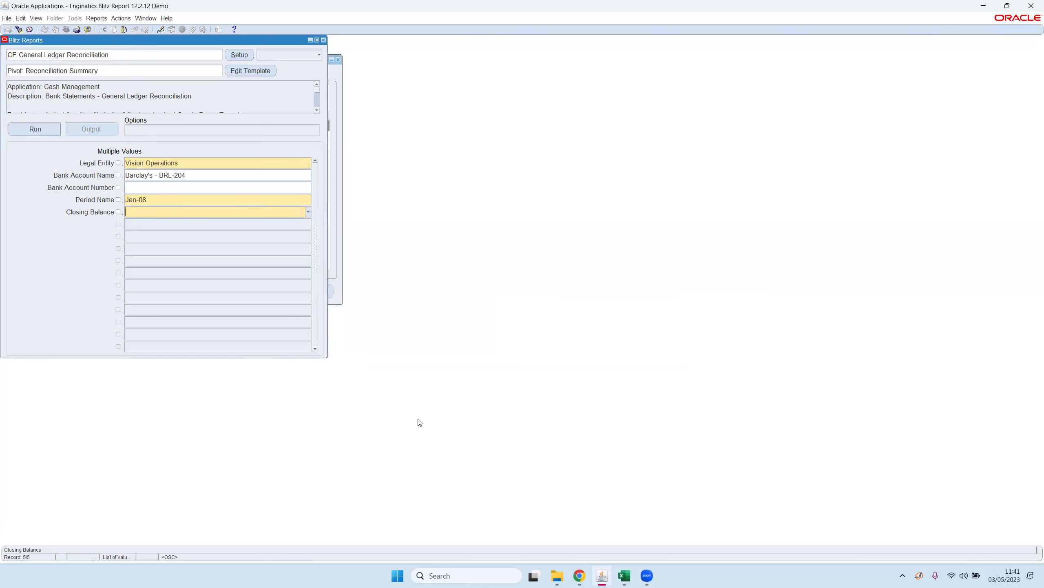
# - Switch to Chrome, download the example Excel output of CE General Ledger Reconciliation from the Enginatics library's Cash Management reports, and view it in Excel
pyautogui.click(580, 575)
pyautogui.click(59, 8)
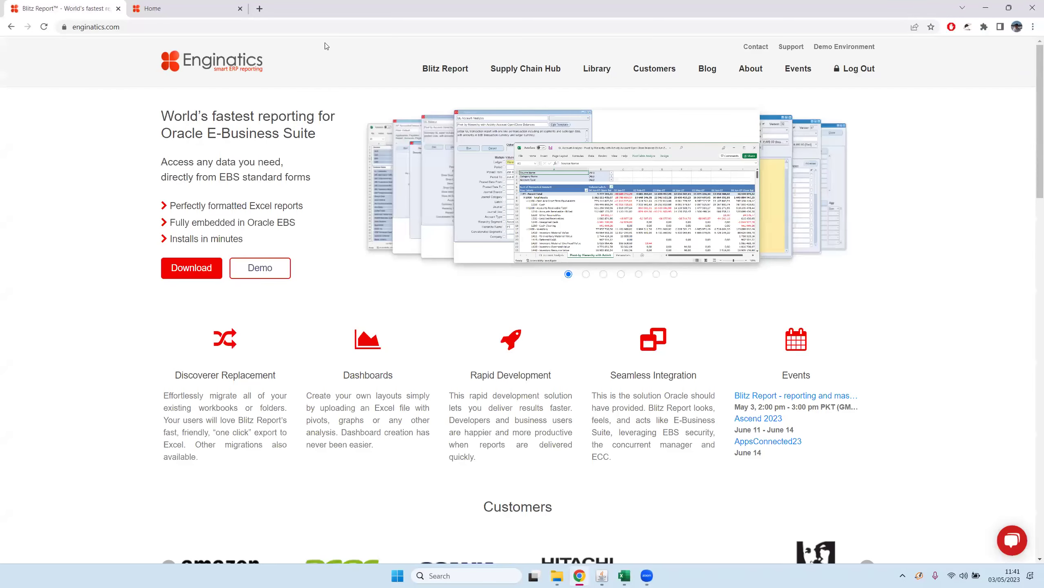
pyautogui.moveTo(596, 82)
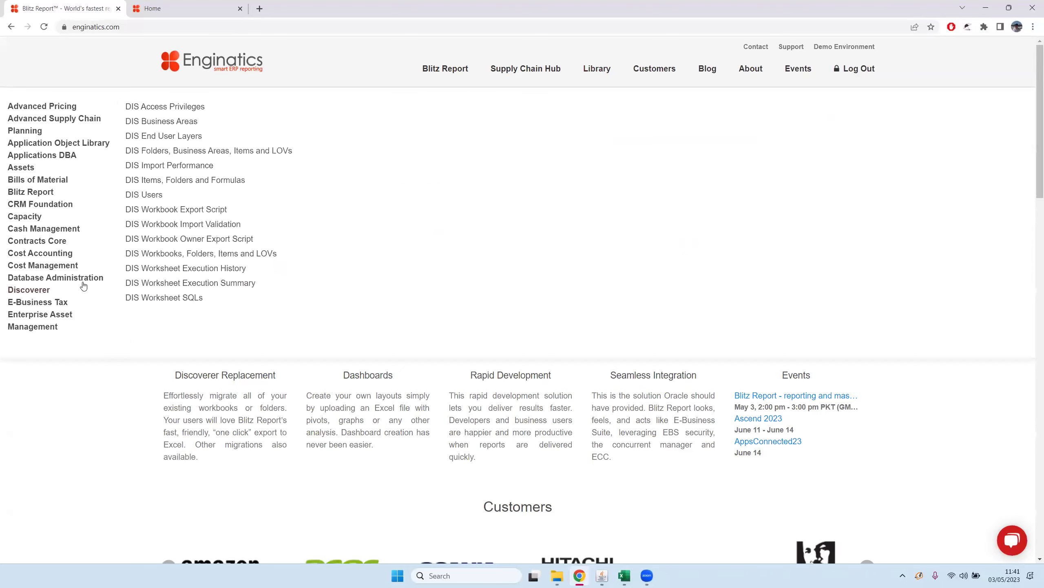
pyautogui.moveTo(40, 233)
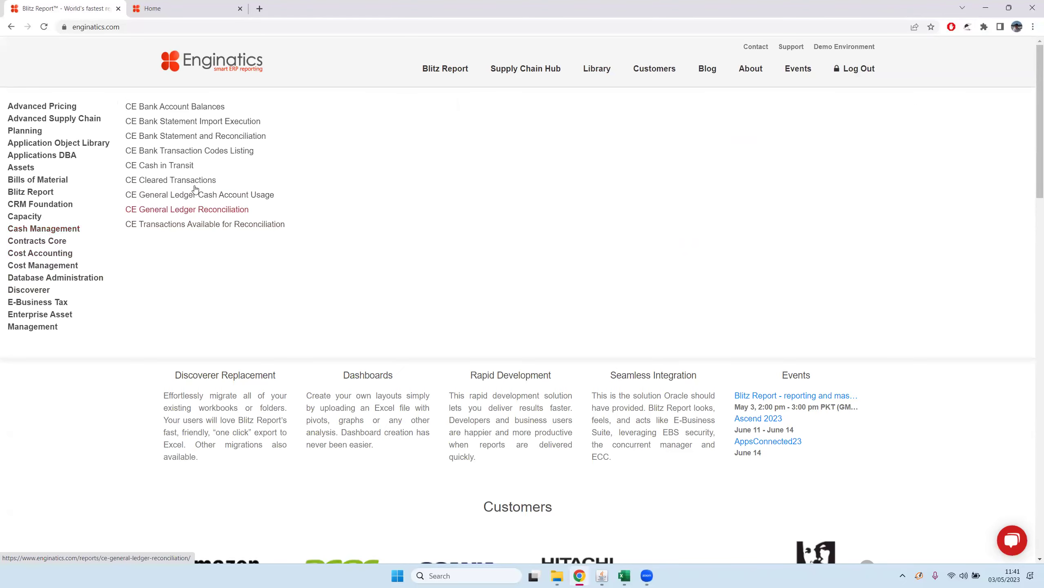
pyautogui.click(171, 214)
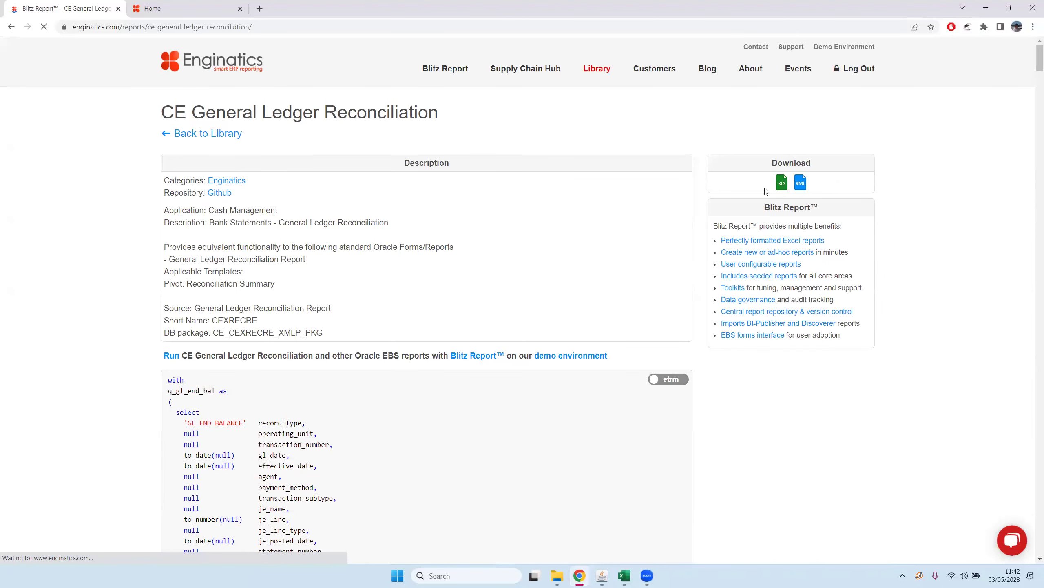
pyautogui.click(782, 183)
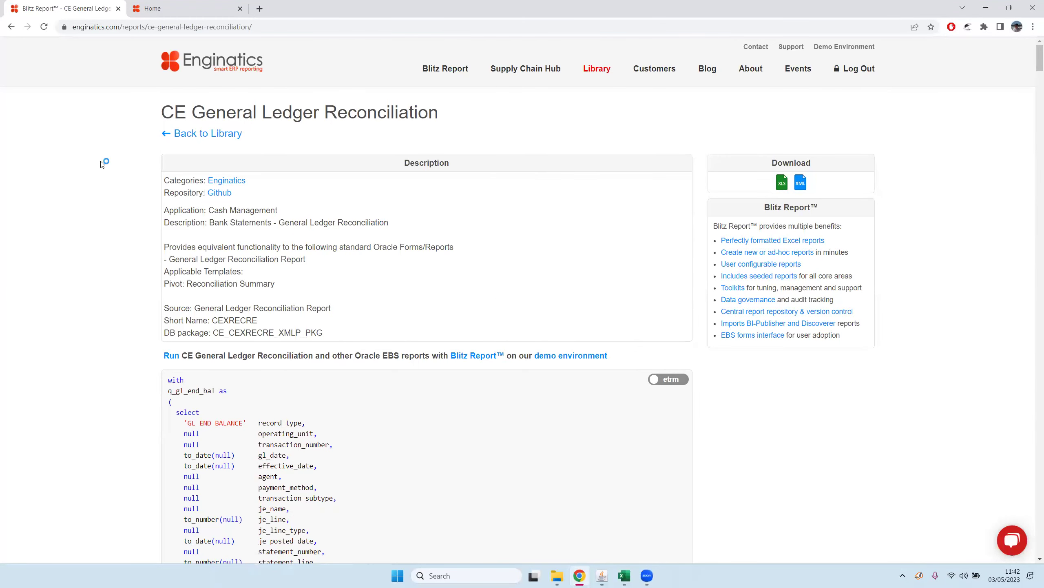
pyautogui.hotkey('alt', 'Tab')
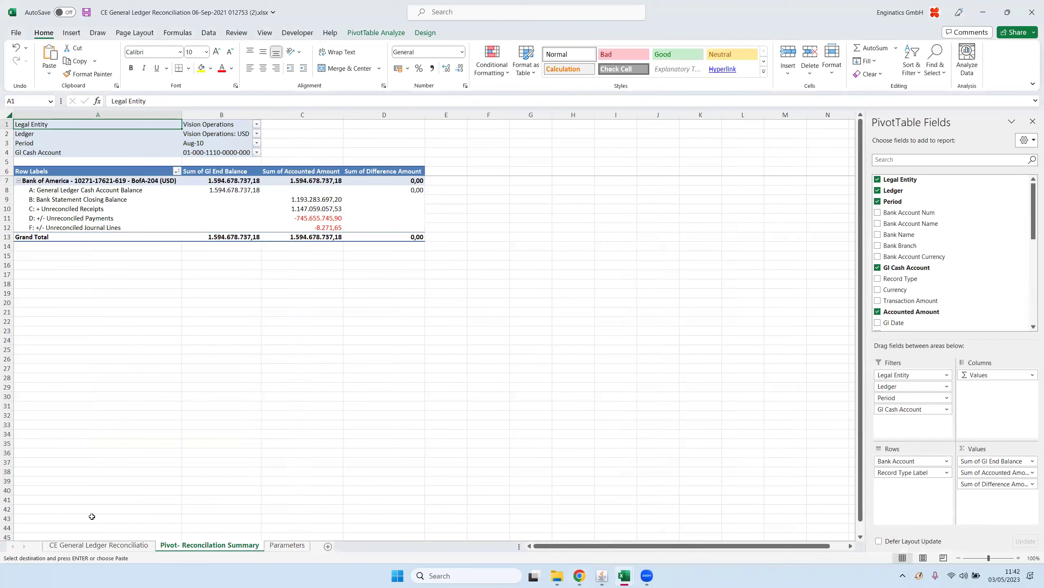
# - Examine the detail sheet and the Reconciliation Summary pivot, comparing the general ledger cash balance with the statement balance and unreconciled items
pyautogui.click(115, 548)
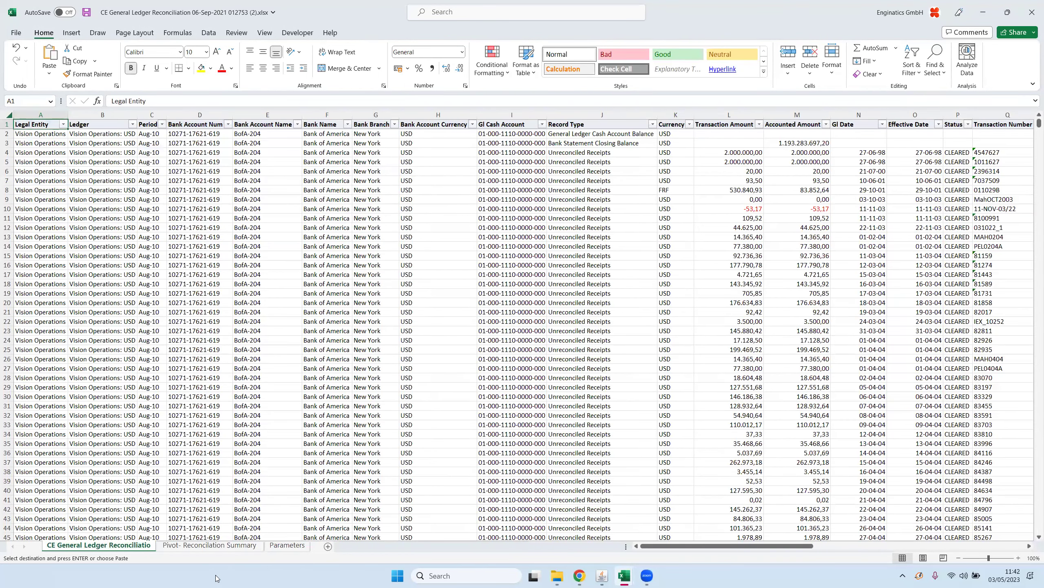
pyautogui.click(208, 546)
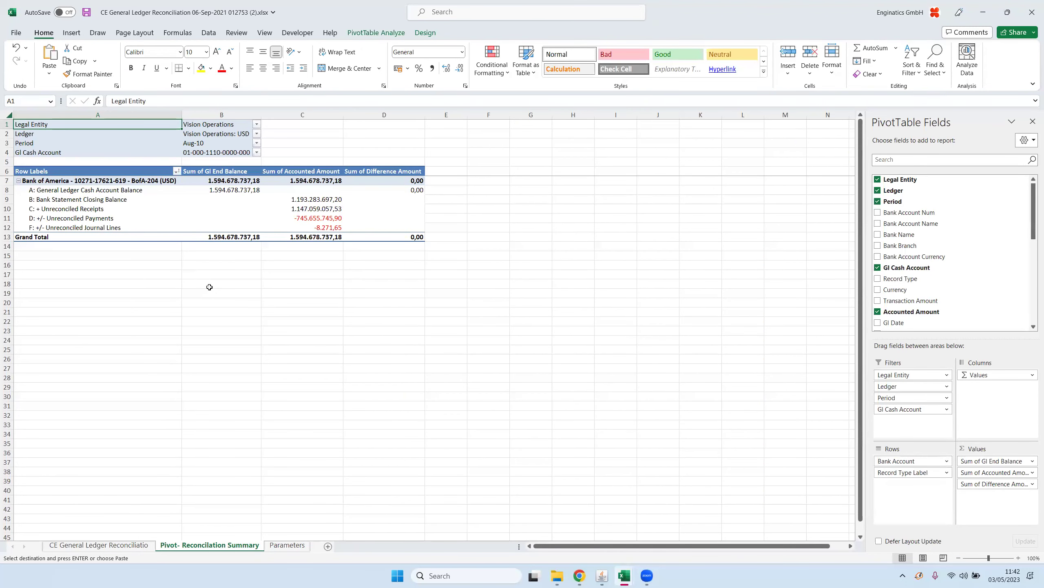
pyautogui.click(87, 192)
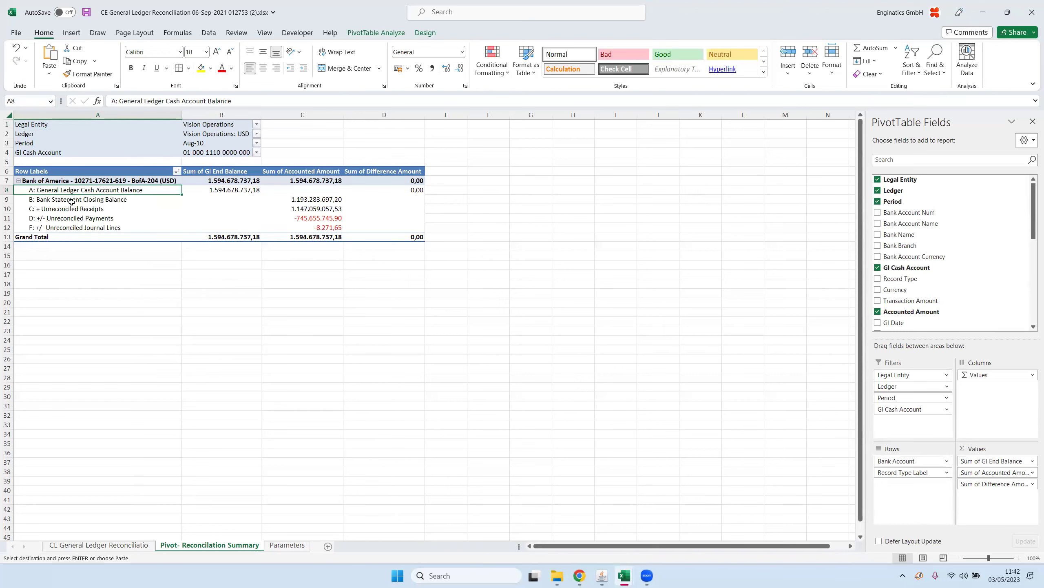
pyautogui.click(71, 201)
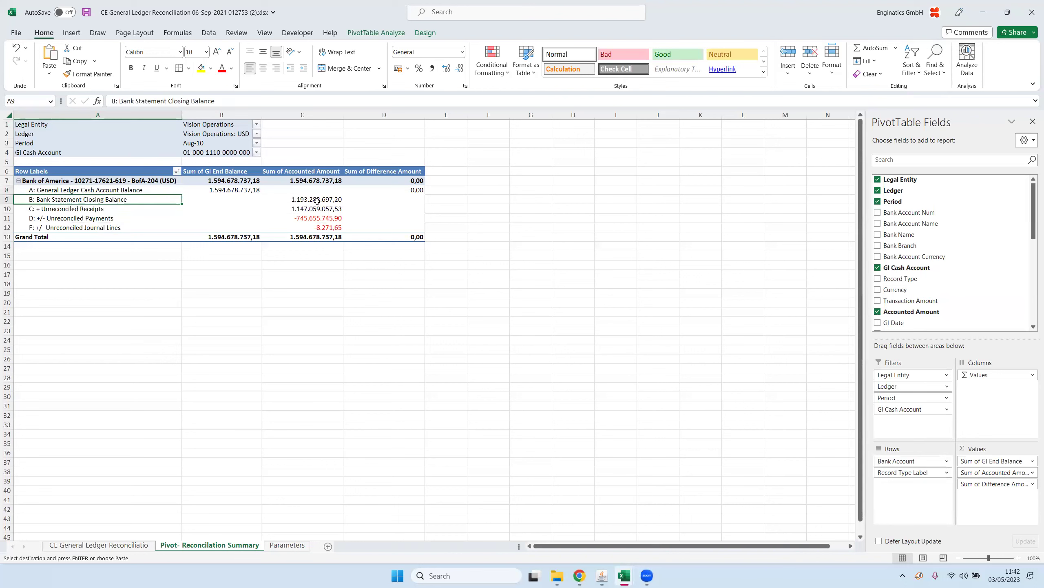
pyautogui.click(58, 219)
pyautogui.click(61, 229)
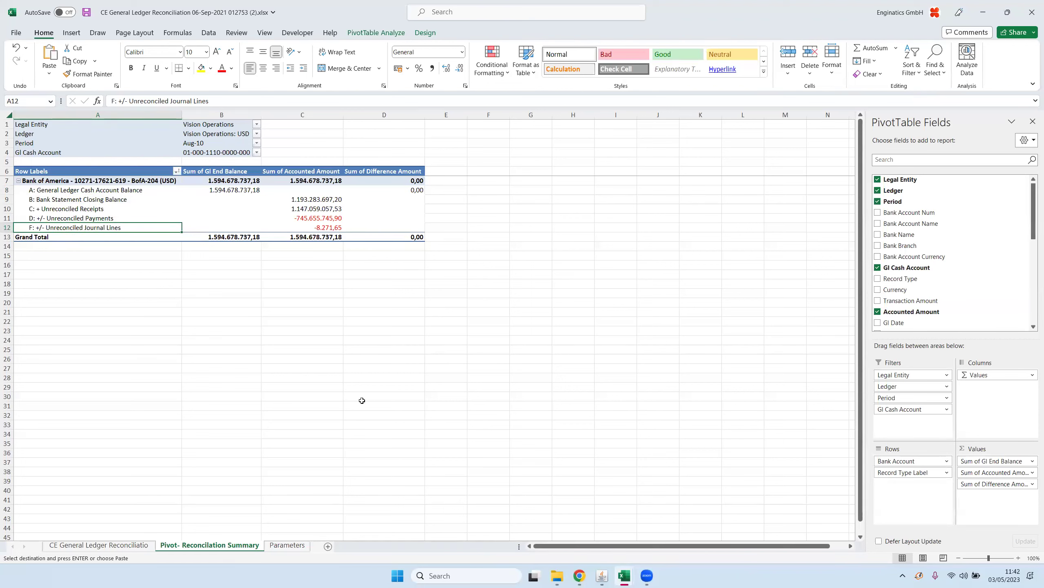
pyautogui.click(59, 182)
pyautogui.click(58, 182)
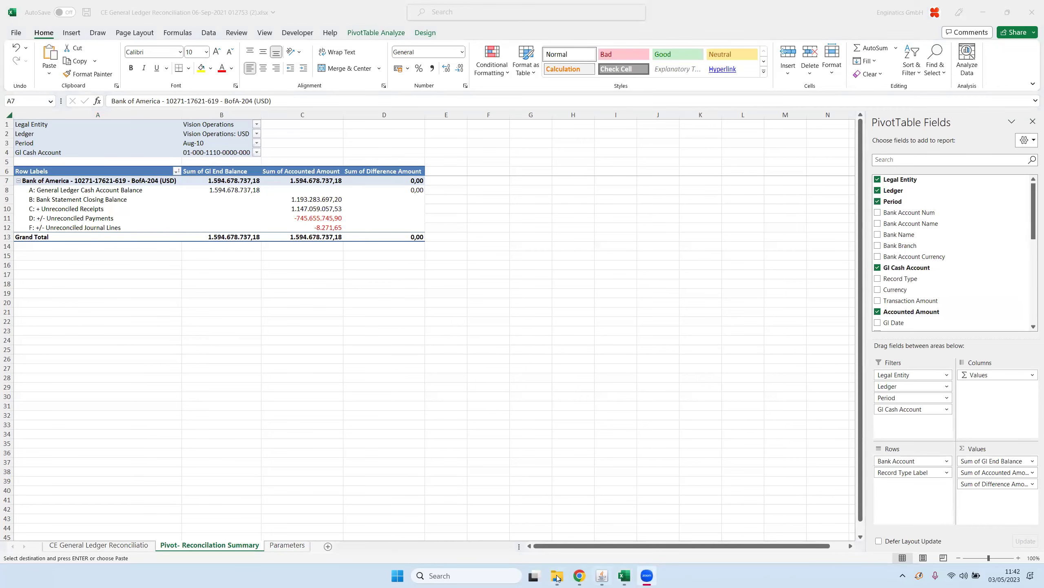
# - Switch to Oracle Applications, load the GL Balance report and set its Period From to Jan-08 and Period To to Apr-08
pyautogui.click(602, 575)
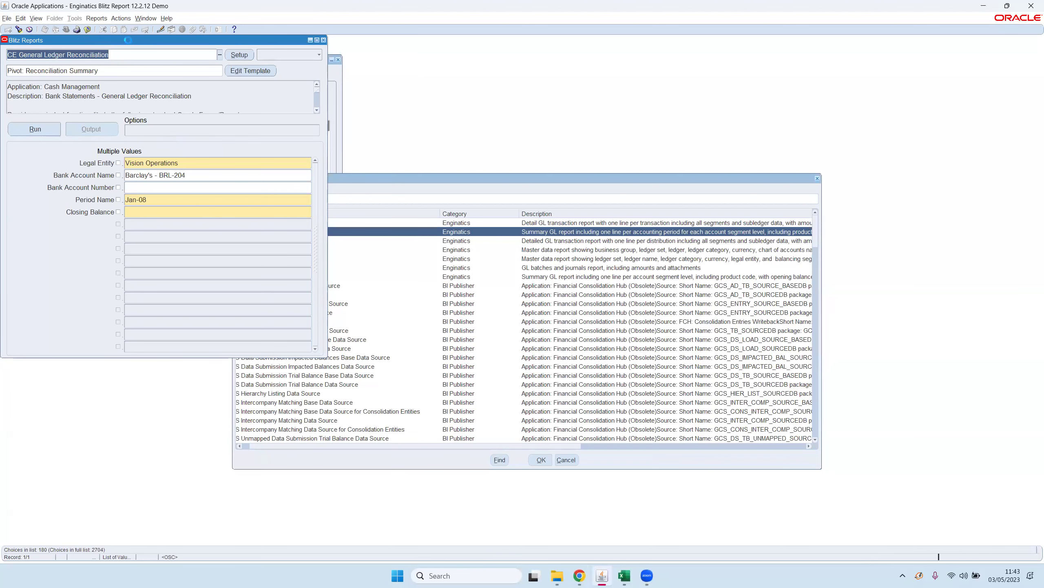
pyautogui.moveTo(121, 38); pyautogui.dragTo(138, 43)
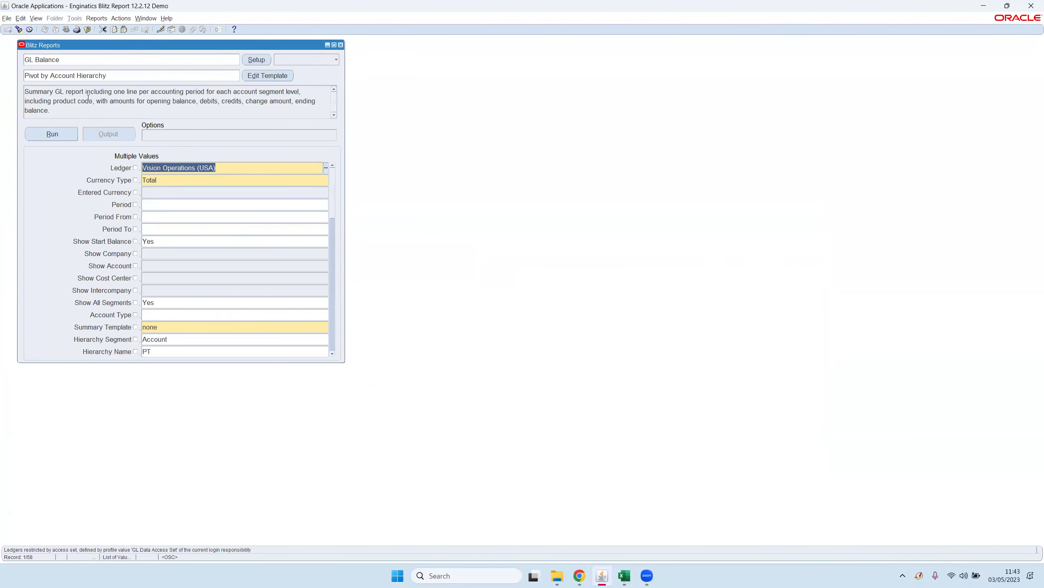
pyautogui.click(128, 74)
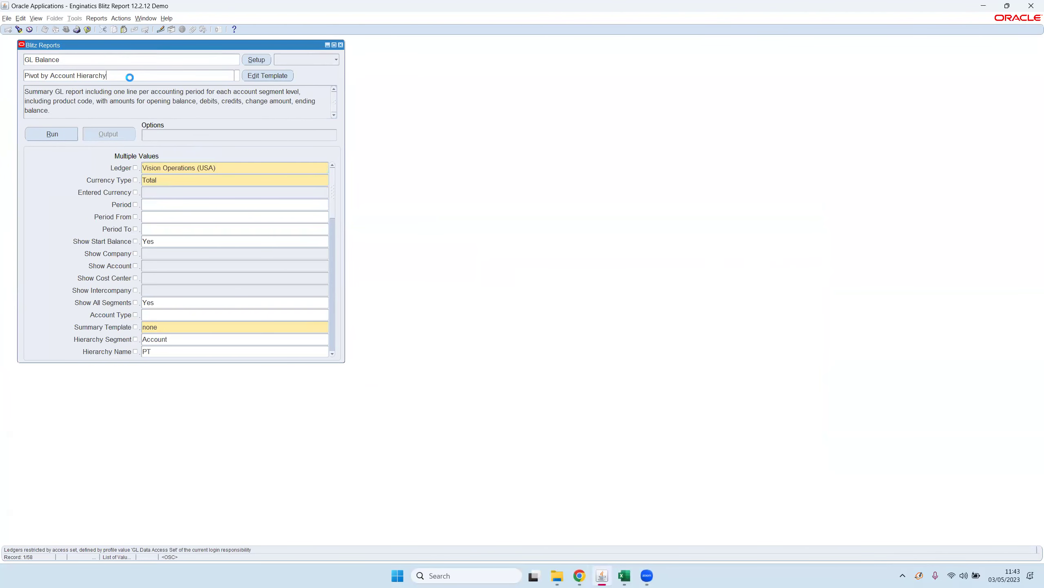
pyautogui.click(161, 215)
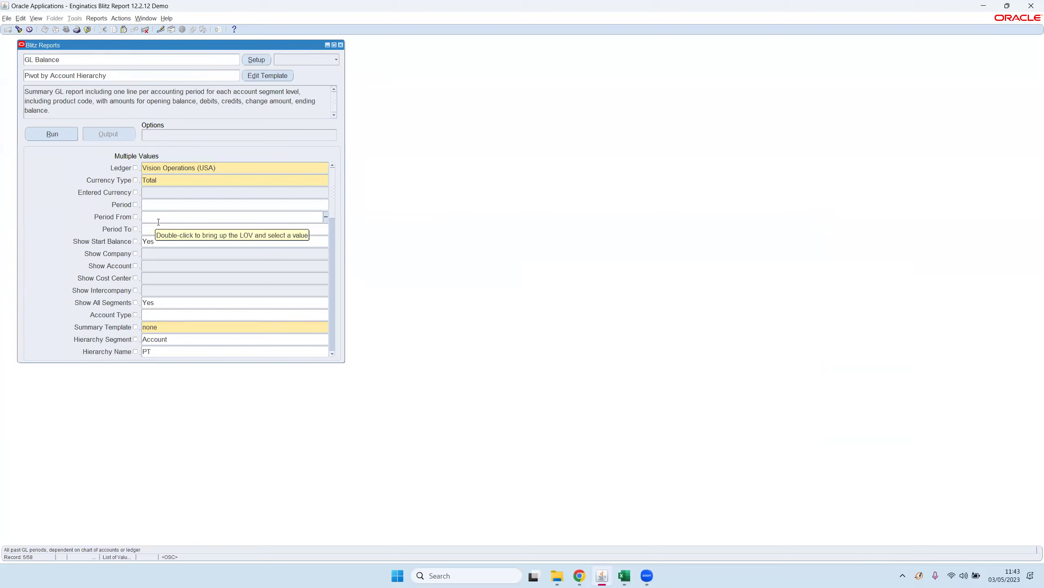
pyautogui.write('jan-08')
pyautogui.press('Tab')
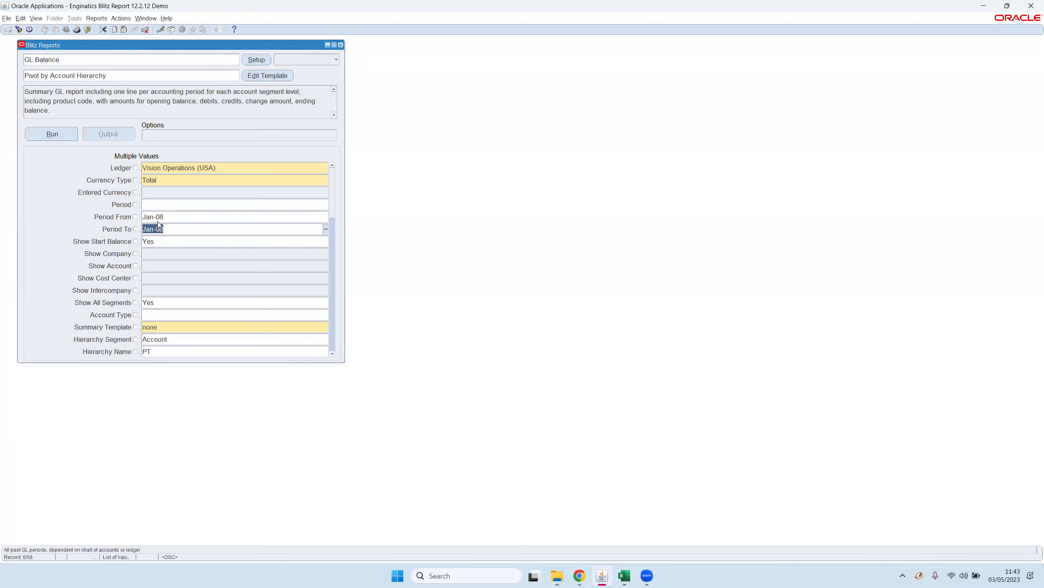
pyautogui.hotkey('shift', 'Left')
pyautogui.hotkey('shift', 'Left')
pyautogui.hotkey('shift', 'Left')
pyautogui.write('apr')
pyautogui.press('Tab')
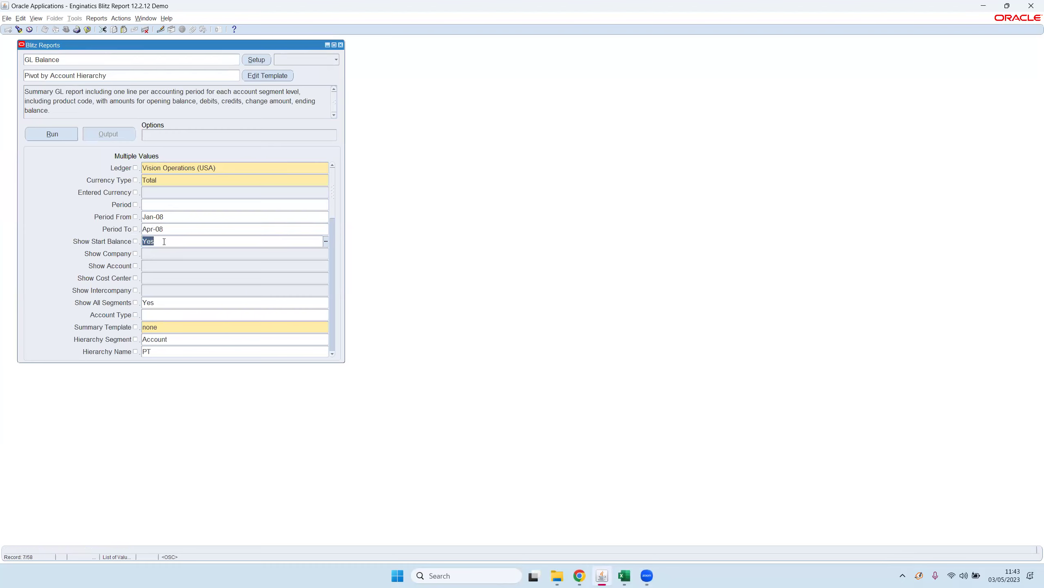
# - Review the available GL Balance templates, keep Pivot by Account Hierarchy and run the report
pyautogui.doubleClick(63, 78)
pyautogui.click(283, 265)
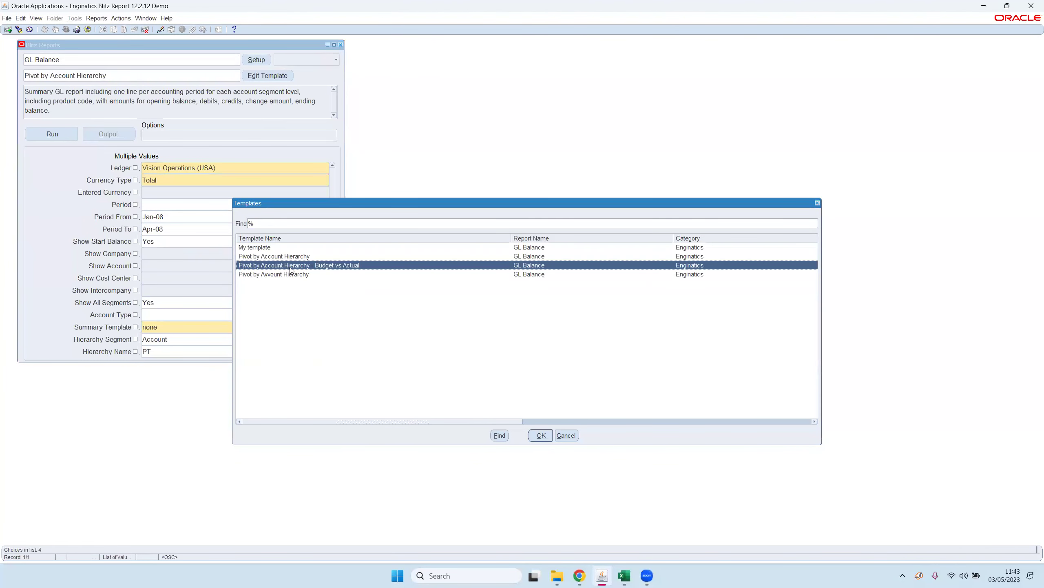
pyautogui.click(566, 433)
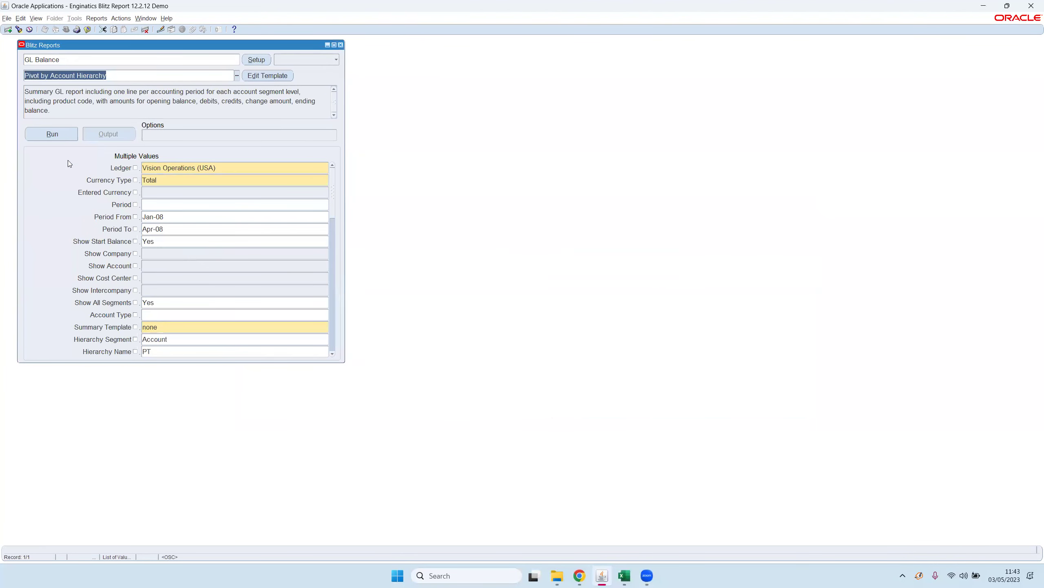
pyautogui.click(53, 134)
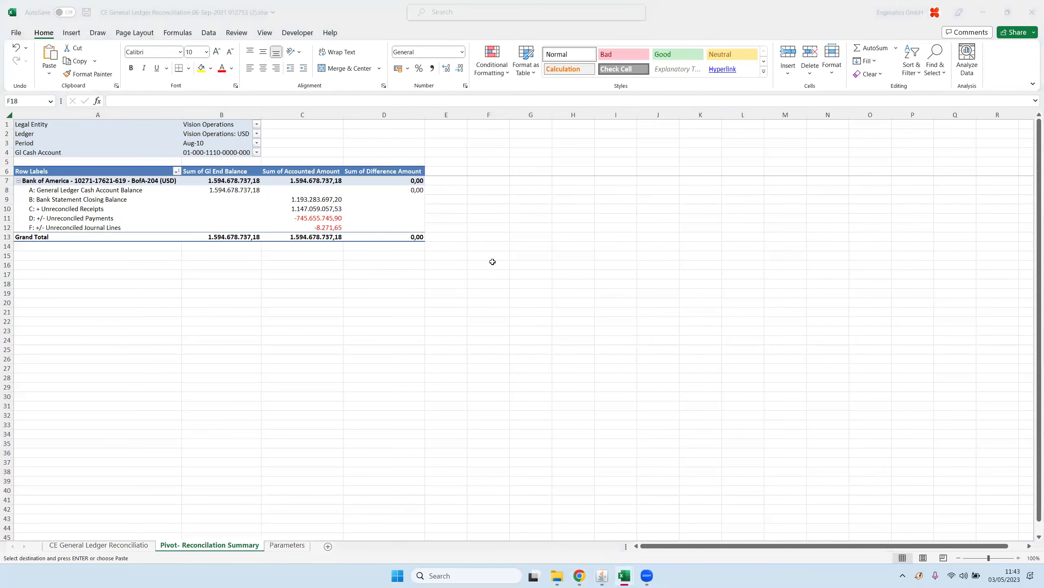
# - Place Department with desc below Hierarchy Level1 in the pivot rows and drill down into No Department's Jan-08 amount for 2000 - Total Liabilities
pyautogui.scroll(-5, 224, 297)
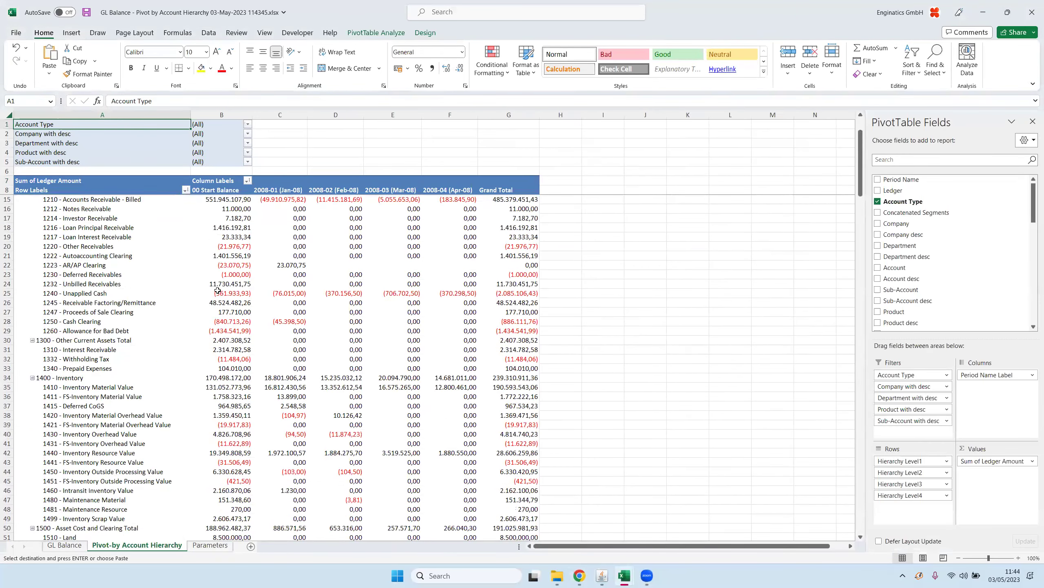
pyautogui.scroll(6, 219, 284)
pyautogui.click(273, 187)
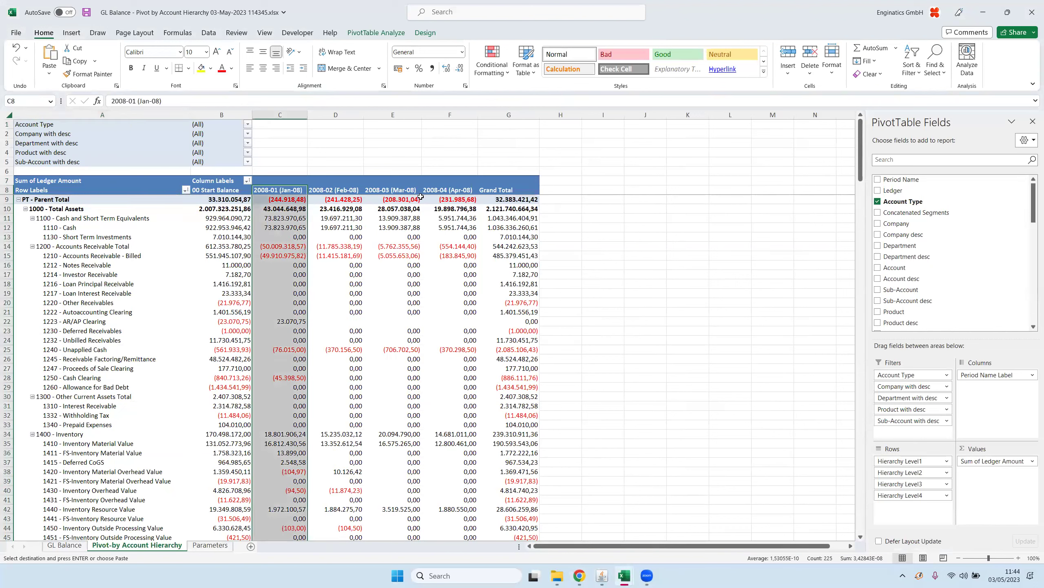
pyautogui.moveTo(96, 274); pyautogui.dragTo(94, 340)
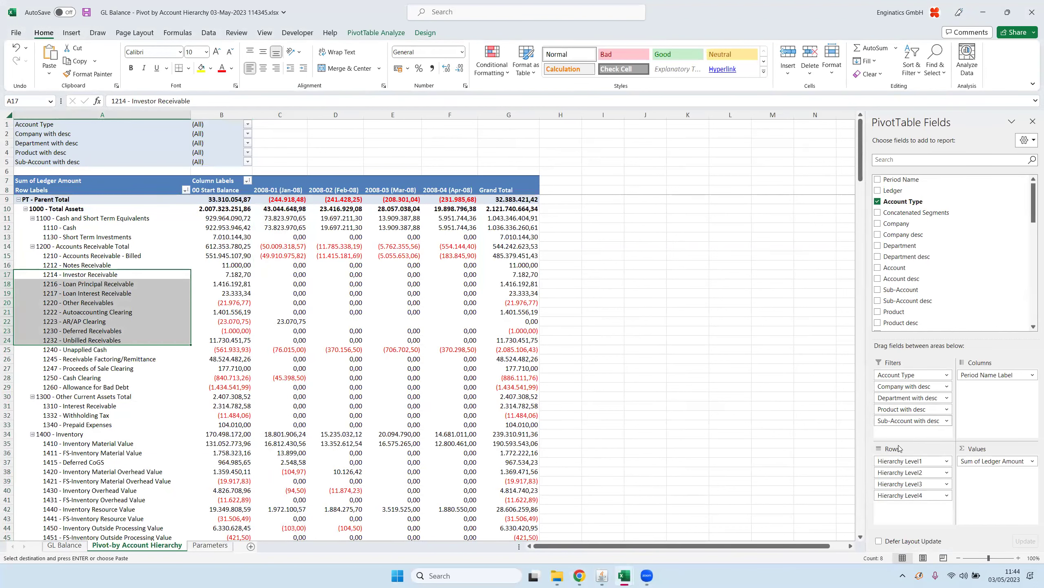
pyautogui.moveTo(903, 397); pyautogui.dragTo(815, 471)
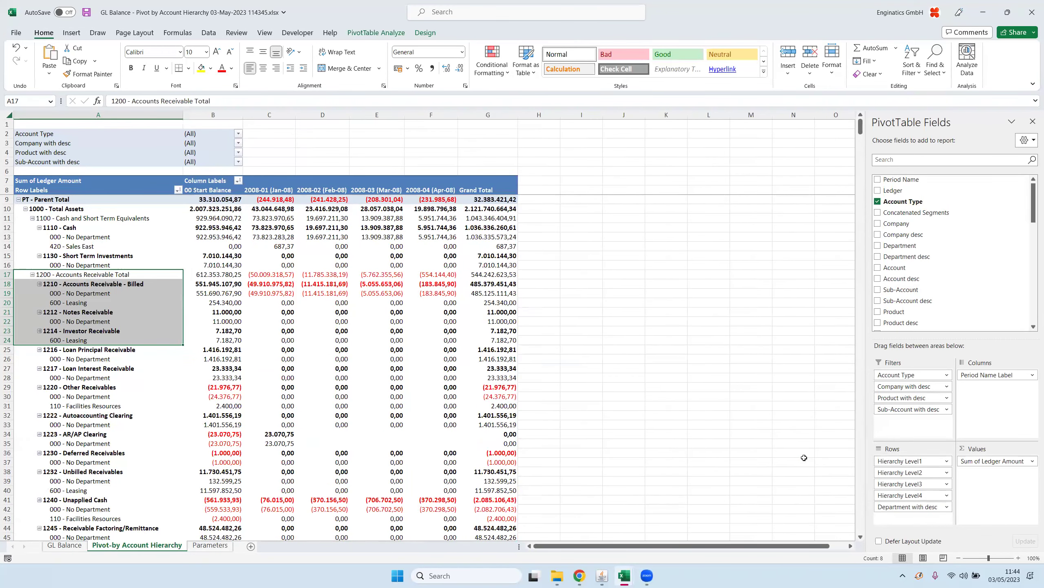
pyautogui.moveTo(903, 496); pyautogui.dragTo(904, 469)
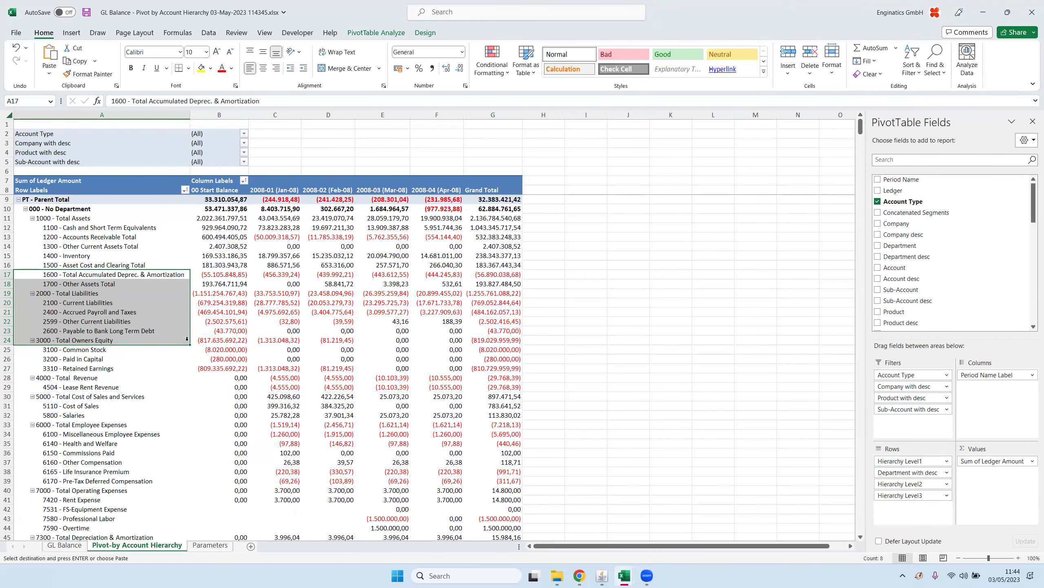
pyautogui.click(267, 292)
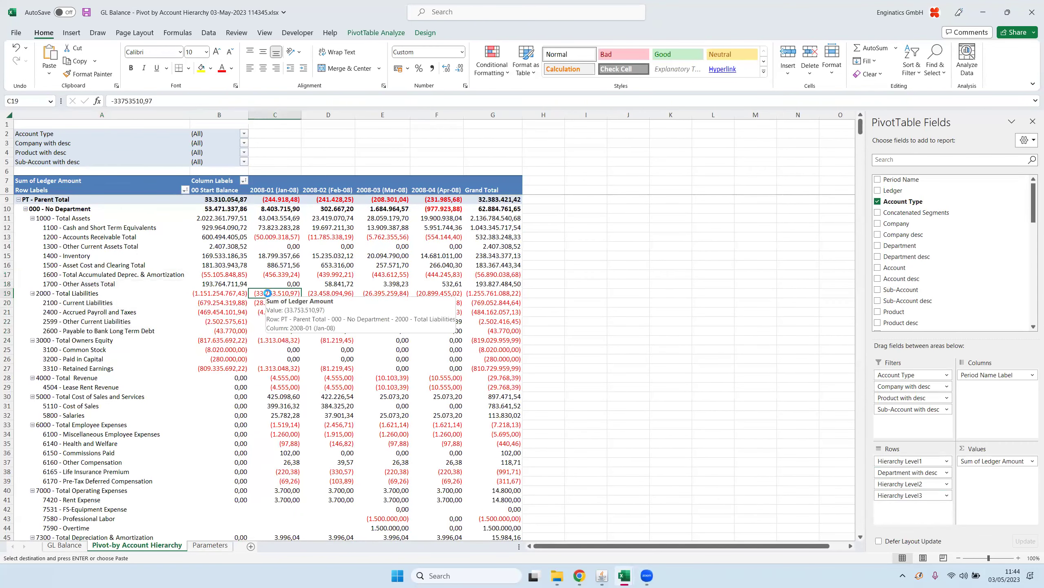
pyautogui.doubleClick(268, 293)
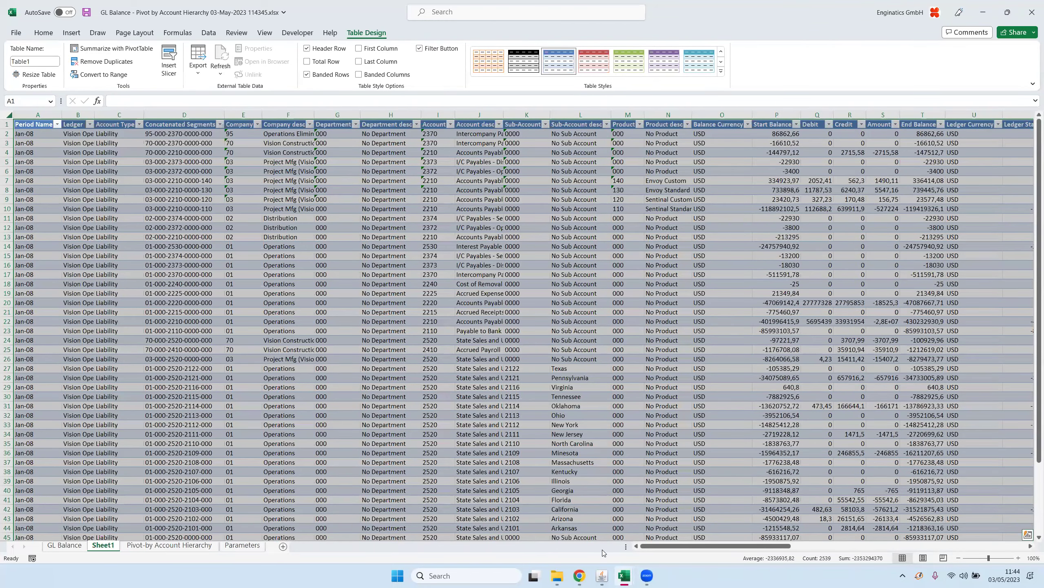
# - Switch to Oracle Applications, search the Blitz Report list for CAC reports, browse them and close the list without choosing one
pyautogui.moveTo(601, 577)
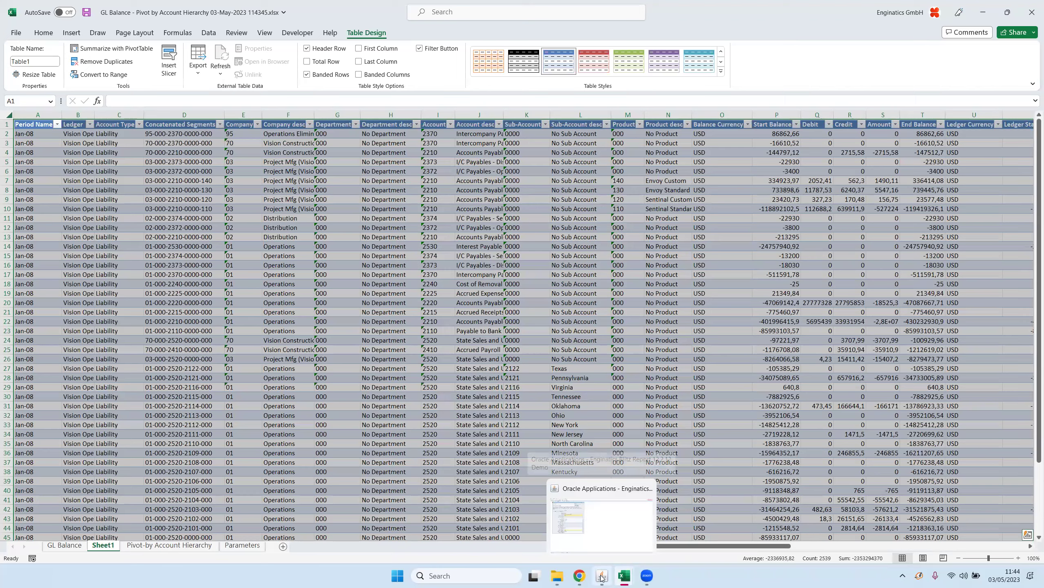
pyautogui.click(602, 519)
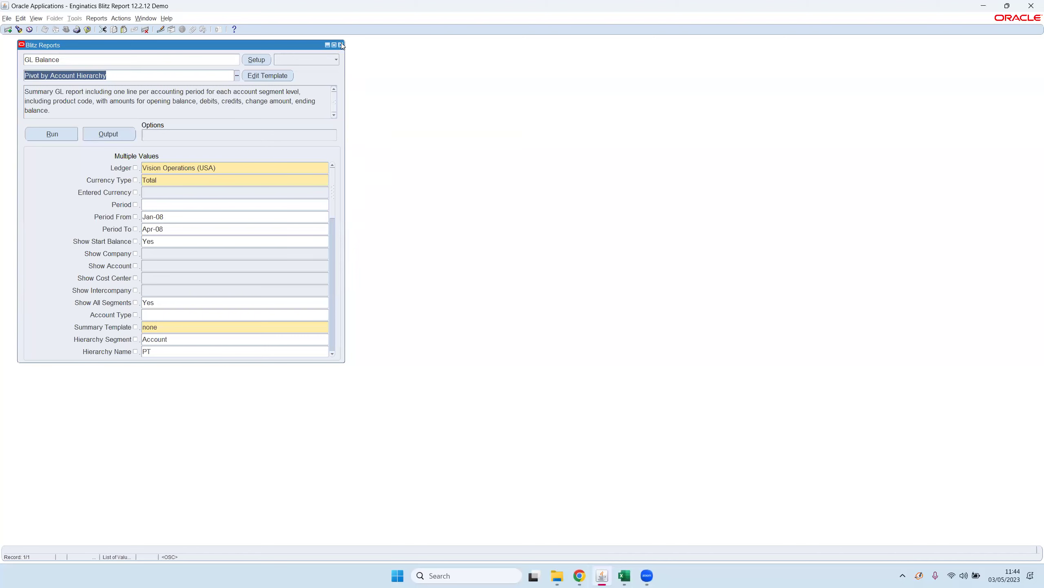
pyautogui.click(85, 60)
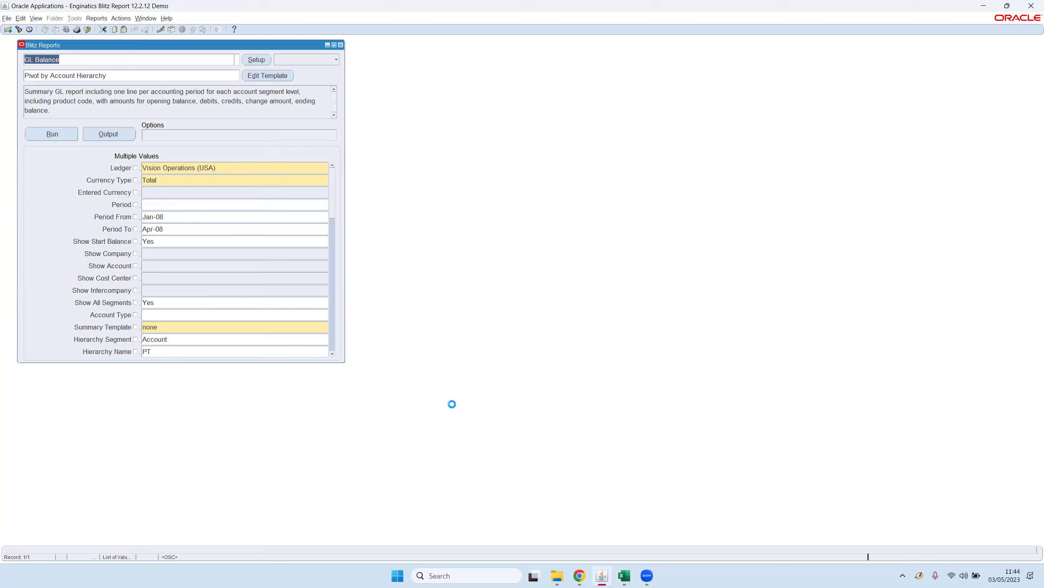
pyautogui.write('c')
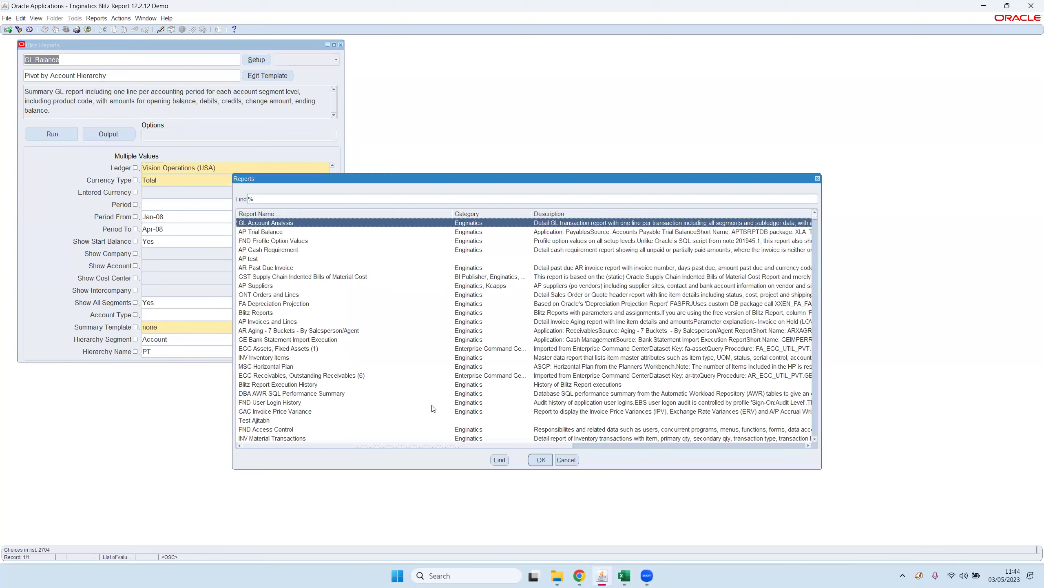
pyautogui.write('aC')
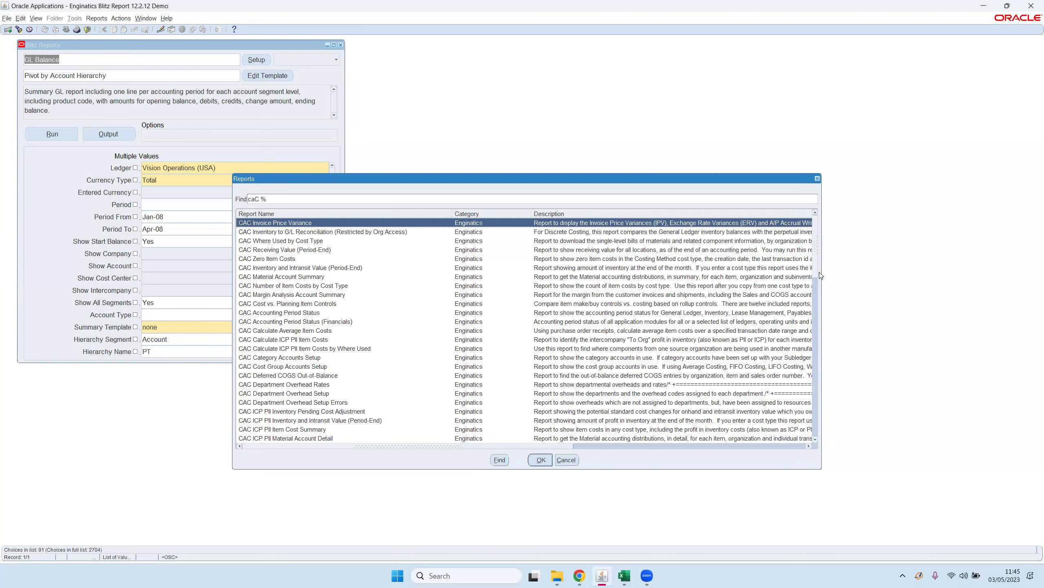
pyautogui.moveTo(818, 272); pyautogui.dragTo(811, 353)
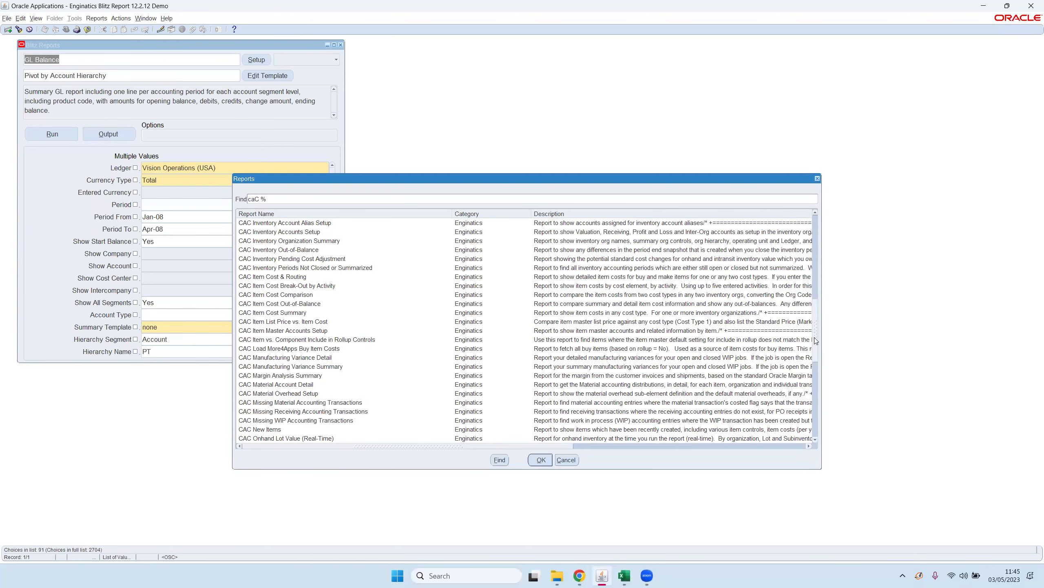
pyautogui.moveTo(816, 338); pyautogui.dragTo(767, 261)
pyautogui.click(563, 460)
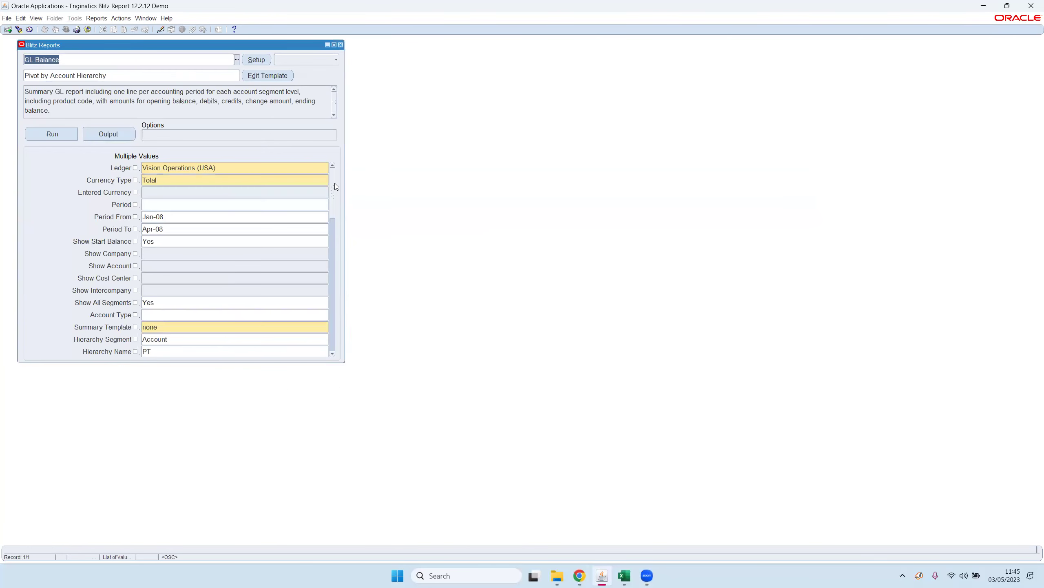
# - Close the Blitz Reports form, switch to the Manufacturing Manager responsibility and open the Supply Chain Hub
pyautogui.press('F4')
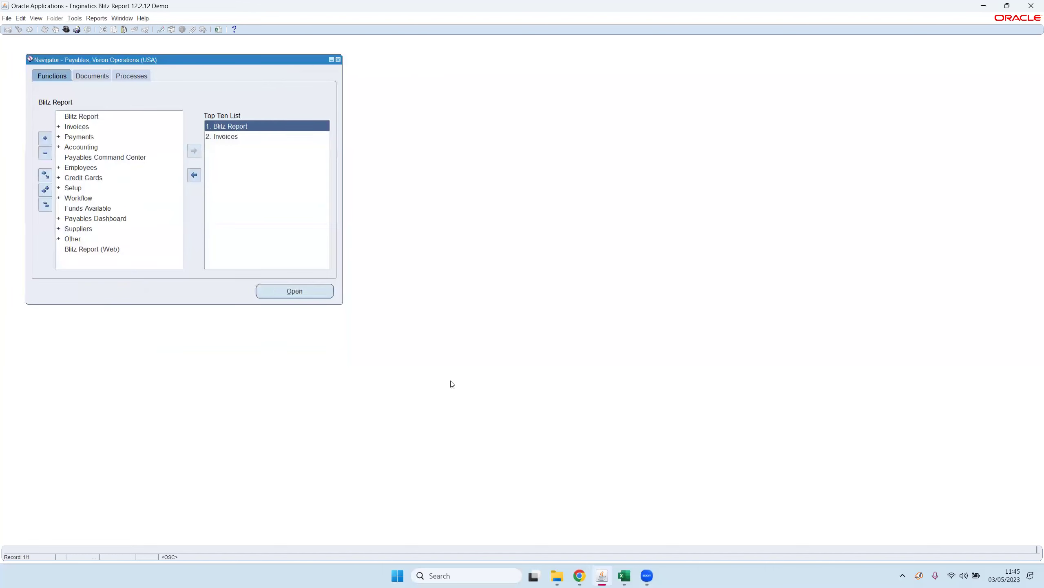
pyautogui.hotkey('alt', 'f')
pyautogui.write('wma%')
pyautogui.press('Down')
pyautogui.press('Return')
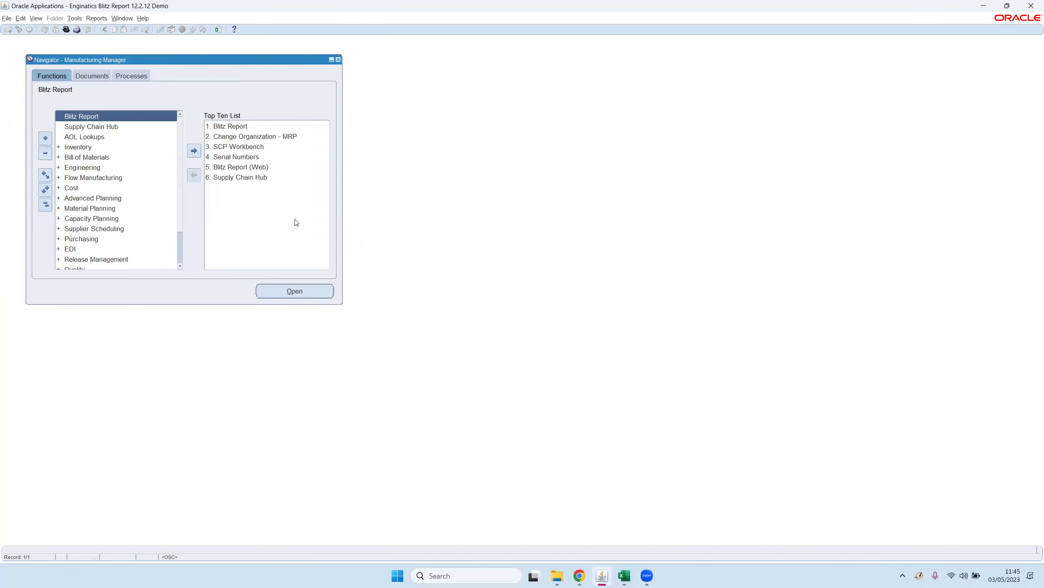
pyautogui.doubleClick(237, 180)
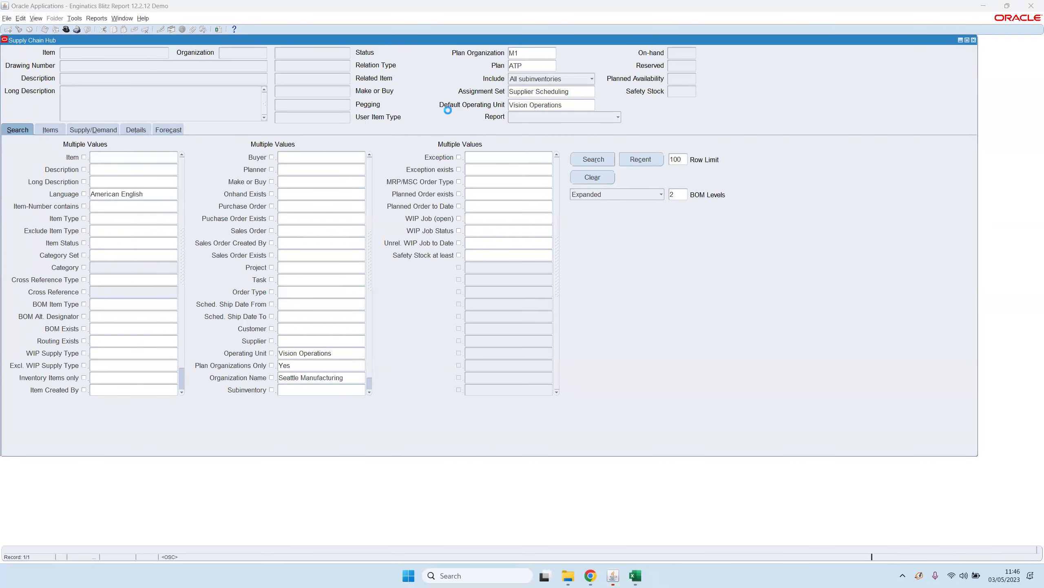
pyautogui.moveTo(425, 41); pyautogui.dragTo(429, 42)
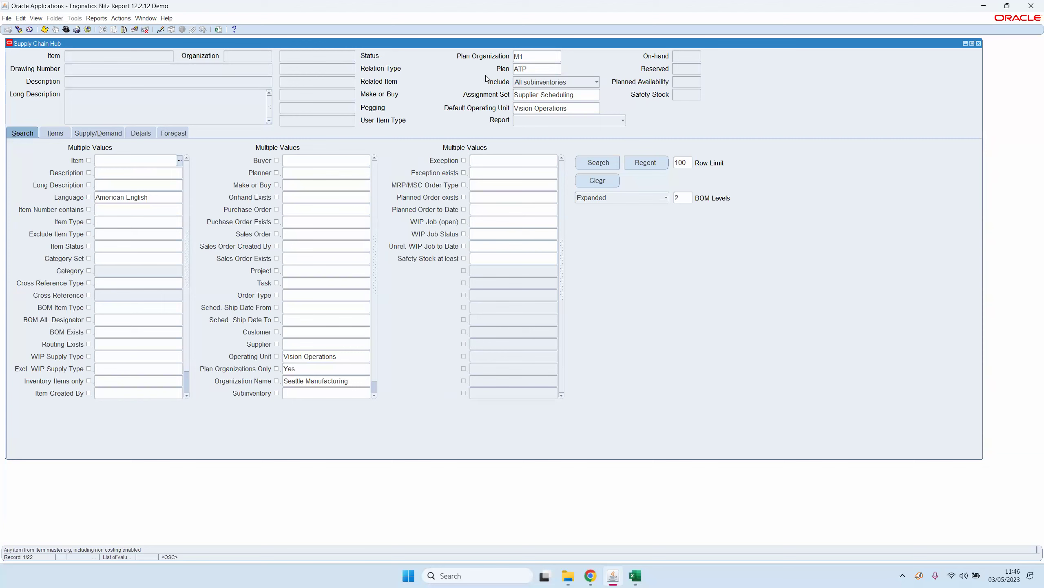
# - Search the Supply Chain Hub's ATP plan for items with the Past due orders exception
pyautogui.click(547, 69)
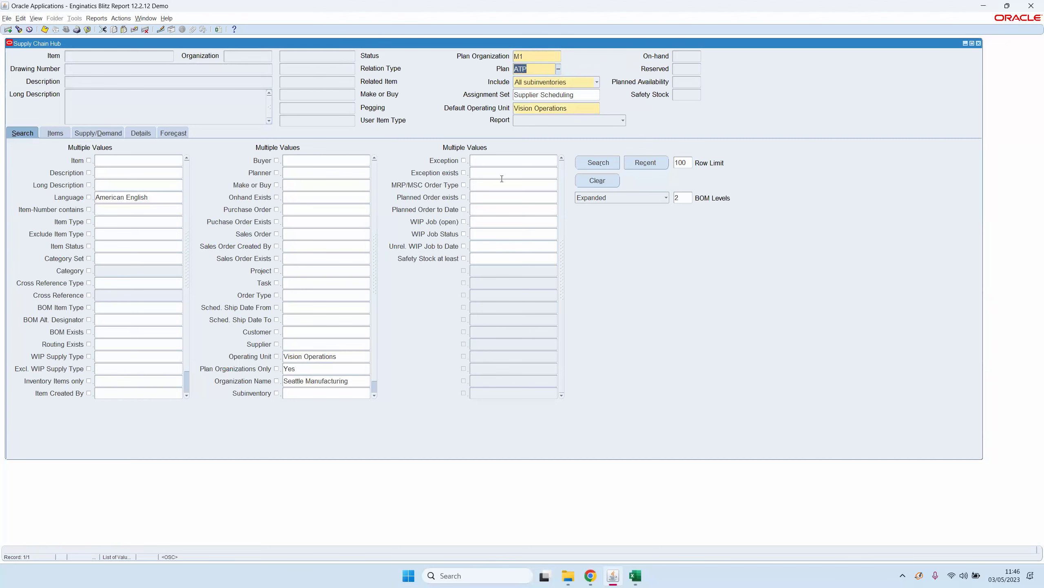
pyautogui.click(540, 160)
pyautogui.hotkey('ctrl', 'l')
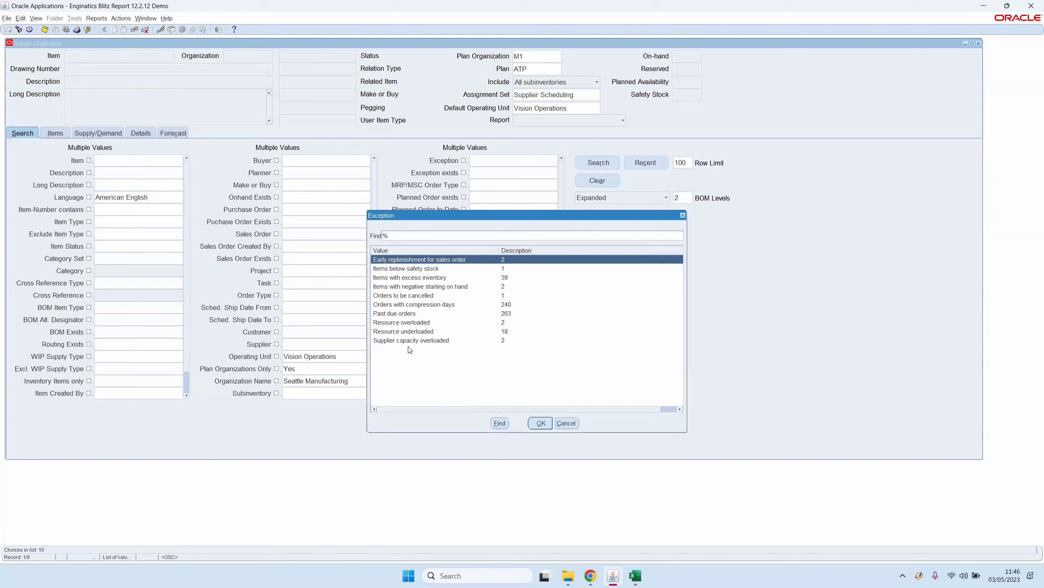
pyautogui.doubleClick(405, 313)
pyautogui.click(592, 163)
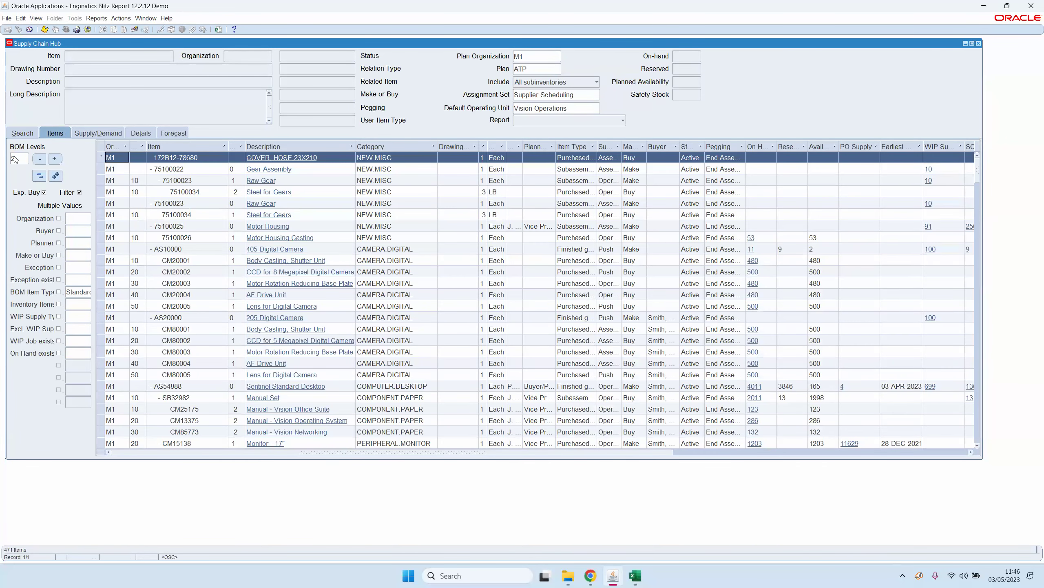
# - Collapse the item list to BOM level 0 and expand it again to 2 levels
pyautogui.click(55, 160)
pyautogui.click(38, 160)
pyautogui.click(39, 160)
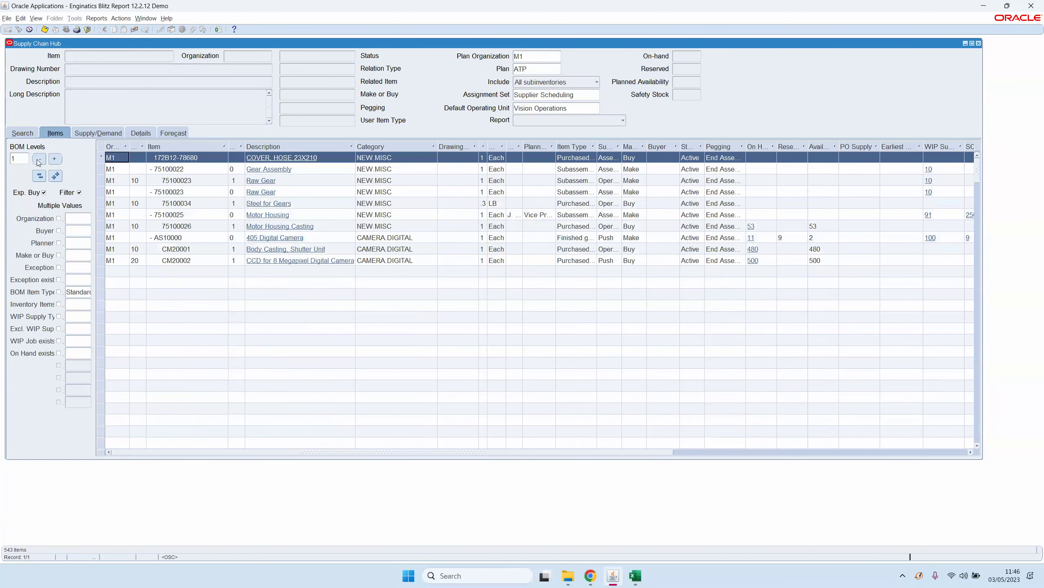
pyautogui.click(38, 160)
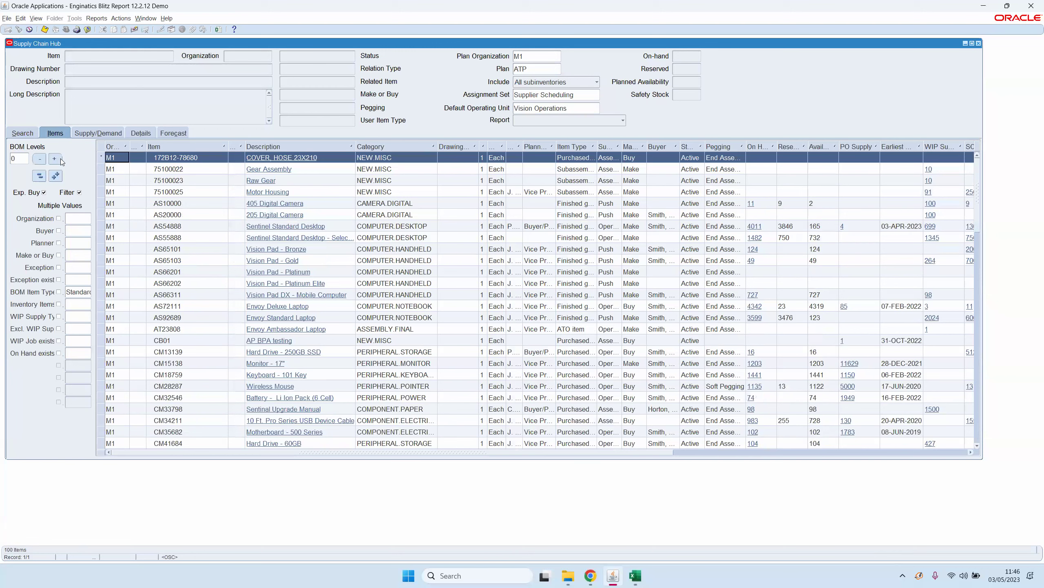
pyautogui.click(56, 159)
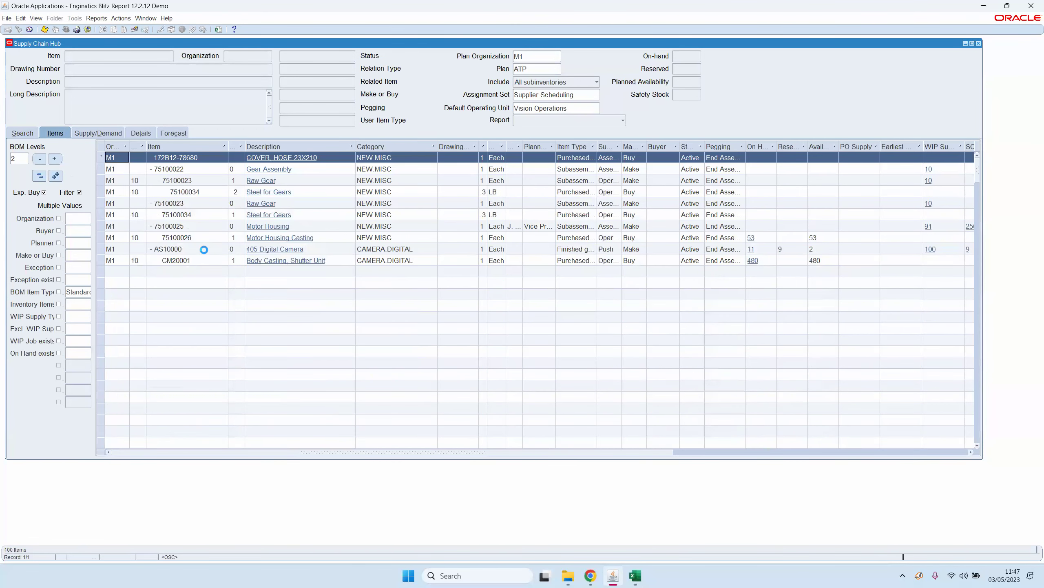
# - Open the bill of material for item AS10000 and return to the Supply Chain Hub item list
pyautogui.rightClick(176, 250)
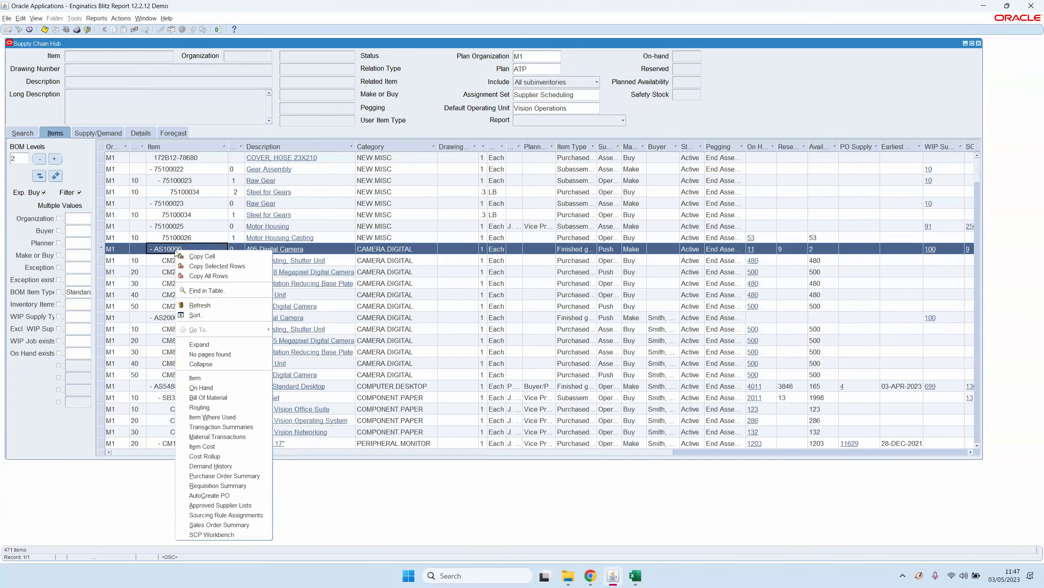
pyautogui.click(215, 389)
pyautogui.click(387, 173)
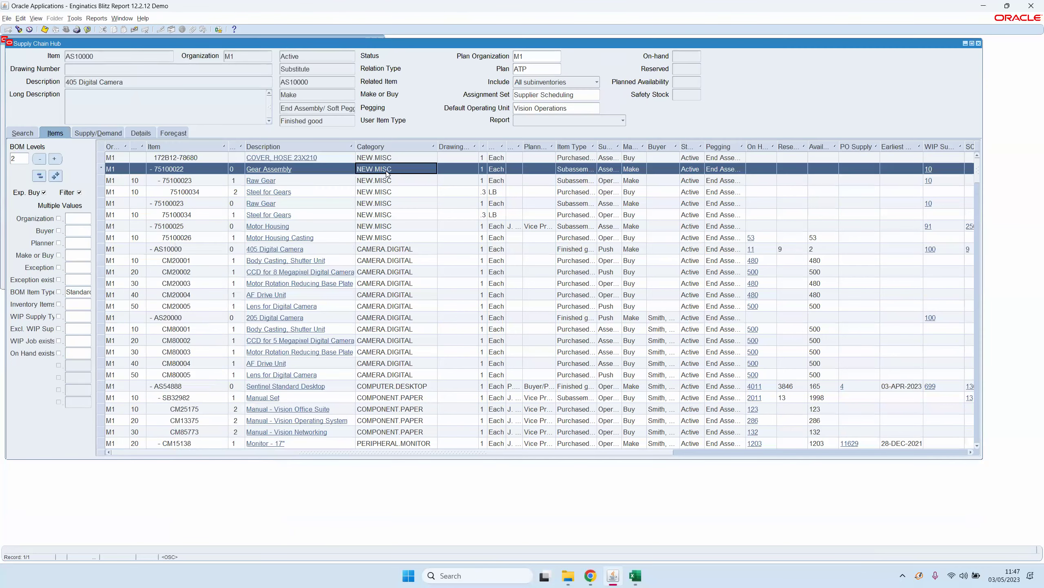
# - Open the on-hand quantities for item AS10000 in the Material Workbench, widen the window and close it
pyautogui.rightClick(176, 249)
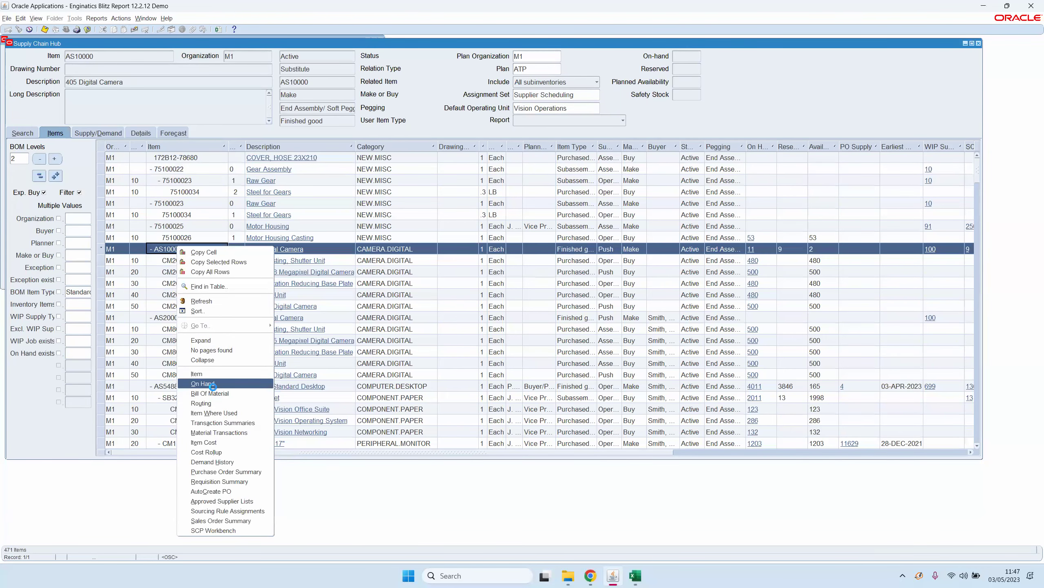
pyautogui.click(211, 383)
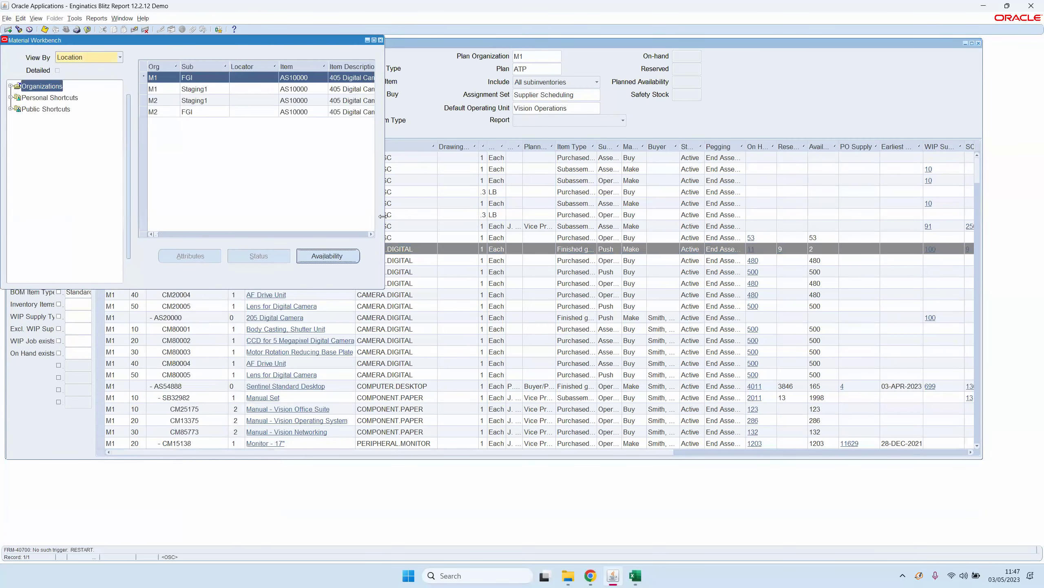
pyautogui.moveTo(384, 219); pyautogui.dragTo(787, 219)
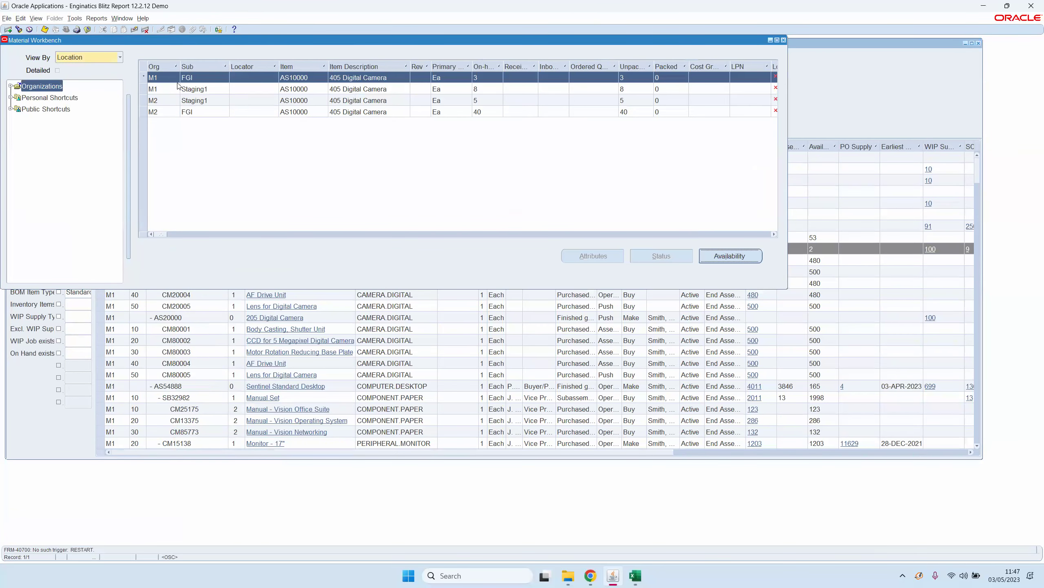
pyautogui.click(784, 40)
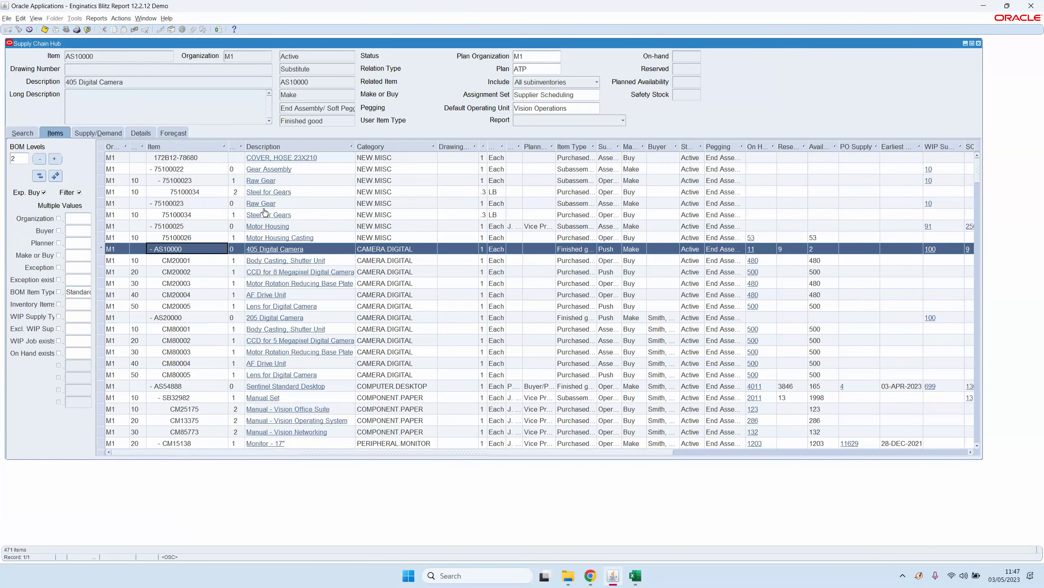
# - Open the organization item definition for AS10000 and return to the Supply Chain Hub item list
pyautogui.rightClick(187, 250)
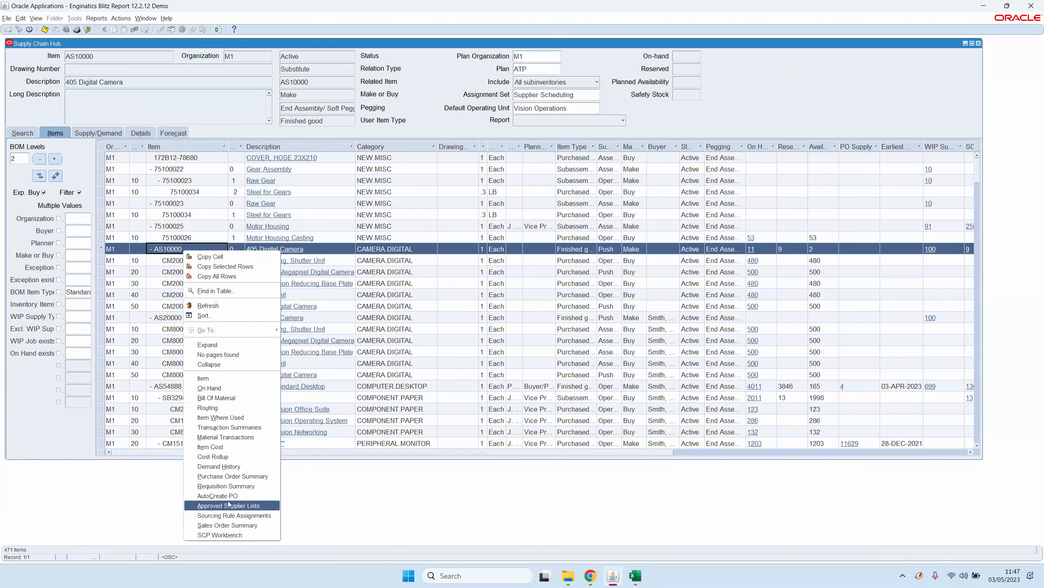
pyautogui.click(214, 378)
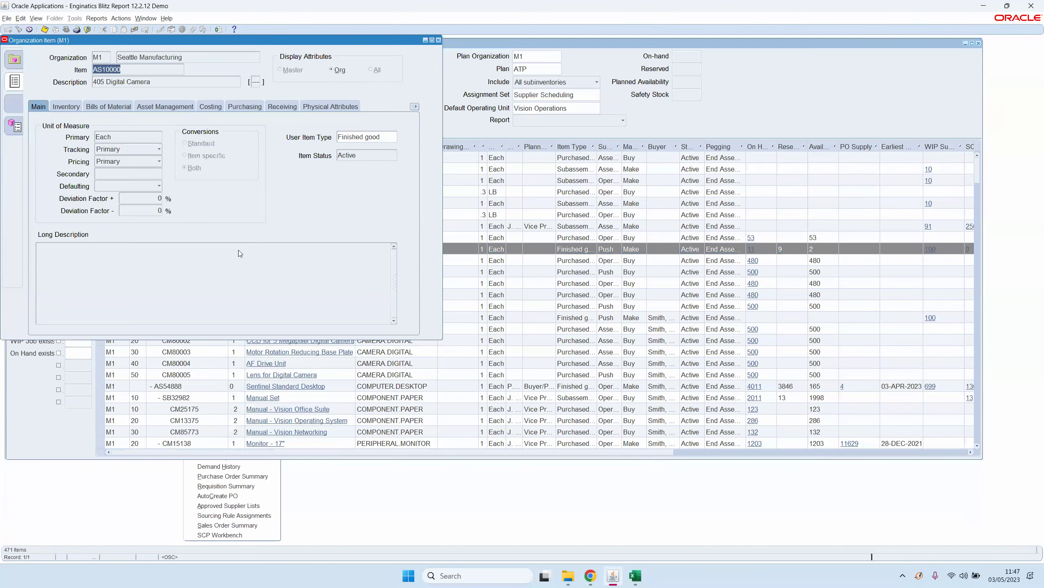
pyautogui.click(438, 40)
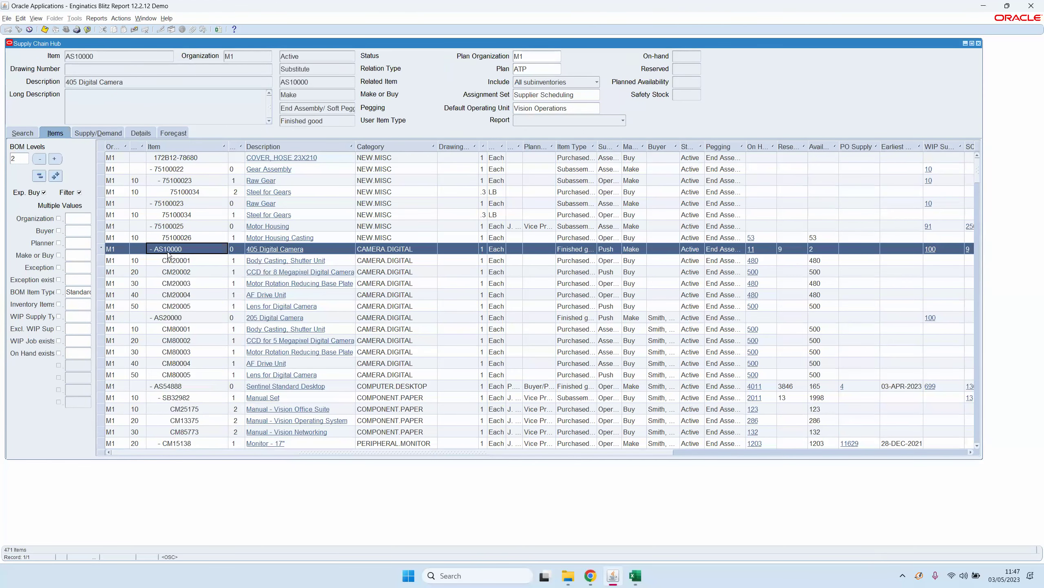
# - Drill down from the on-hand quantity of item AS10000 to its stock locations and close the Material Workbench
pyautogui.rightClick(169, 255)
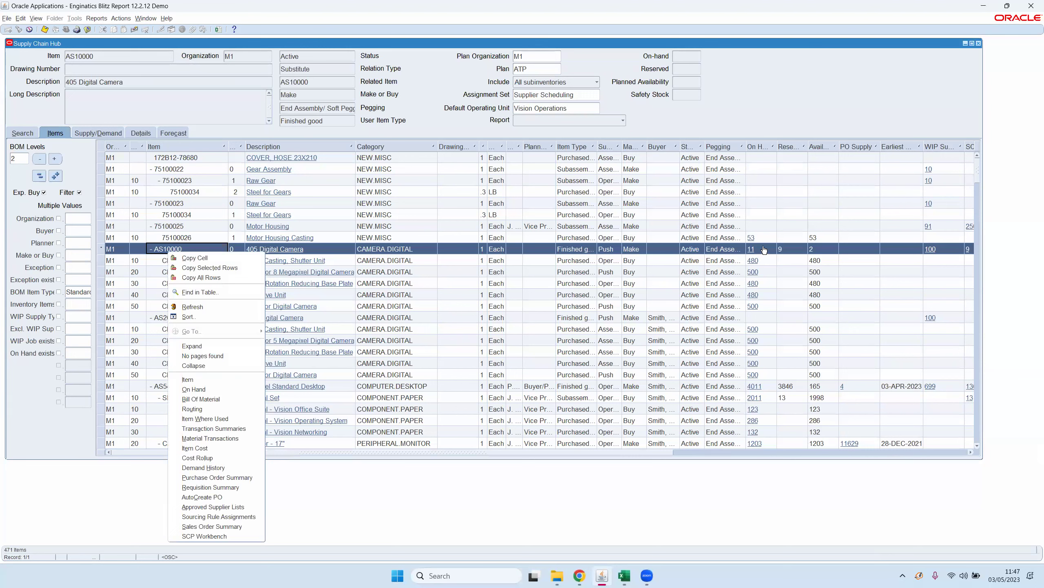
pyautogui.click(722, 248)
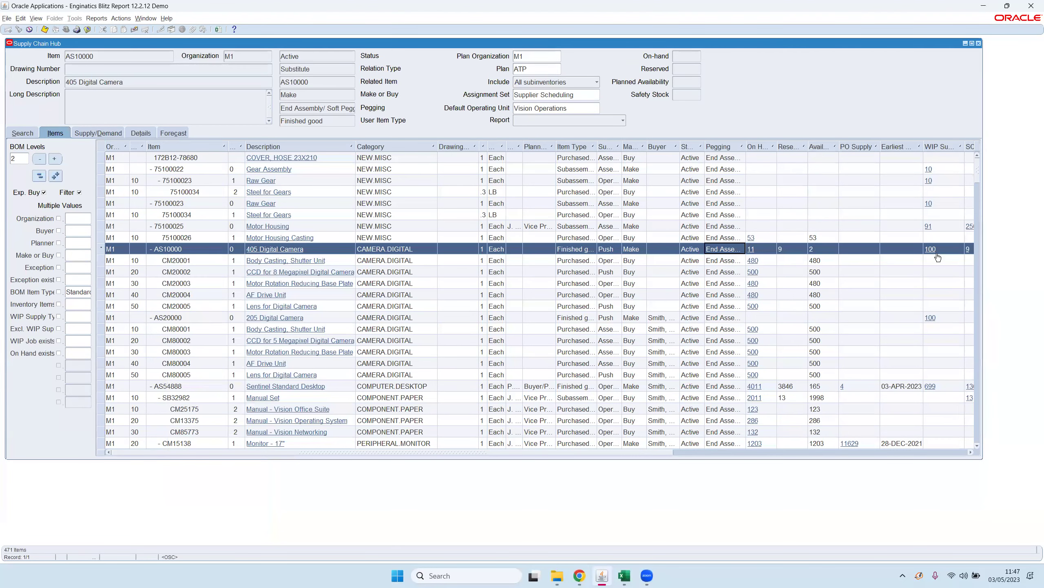
pyautogui.click(750, 248)
pyautogui.click(750, 248)
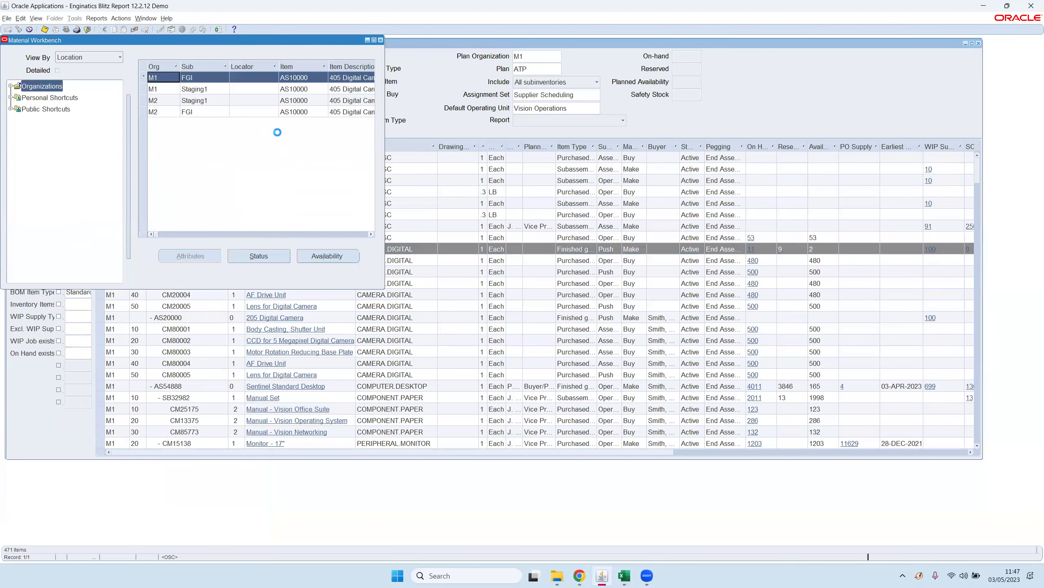
pyautogui.click(381, 40)
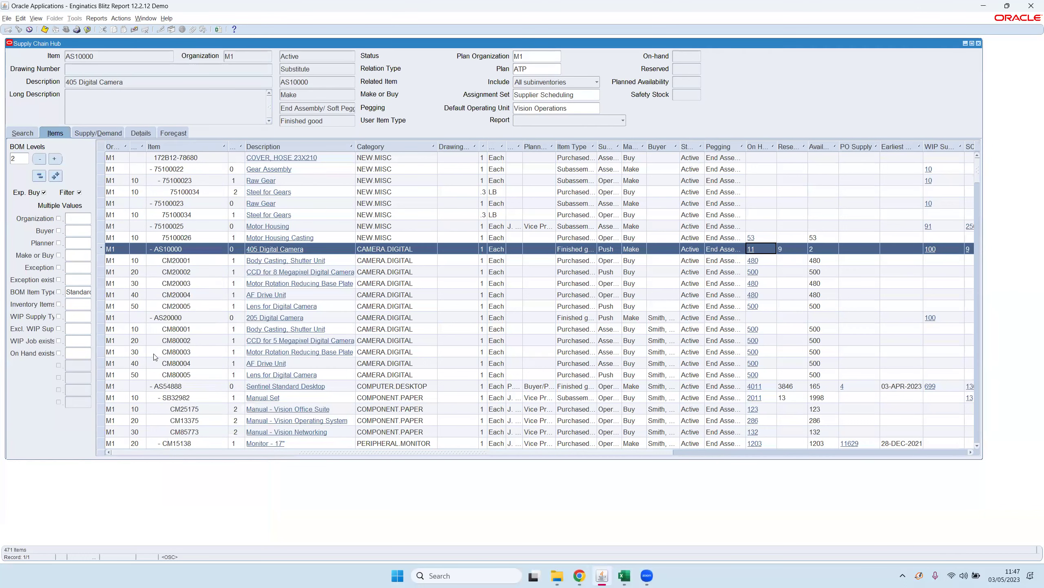
# - Run the MSC Horizontal Plan report for the item rows AS10000 through CM25175, excluding CM20004 and CM80003
pyautogui.keyDown('shift'); pyautogui.click(172, 408); pyautogui.keyUp('shift')
pyautogui.keyDown('ctrl'); pyautogui.click(178, 294); pyautogui.keyUp('ctrl')
pyautogui.keyDown('ctrl'); pyautogui.click(188, 352); pyautogui.keyUp('ctrl')
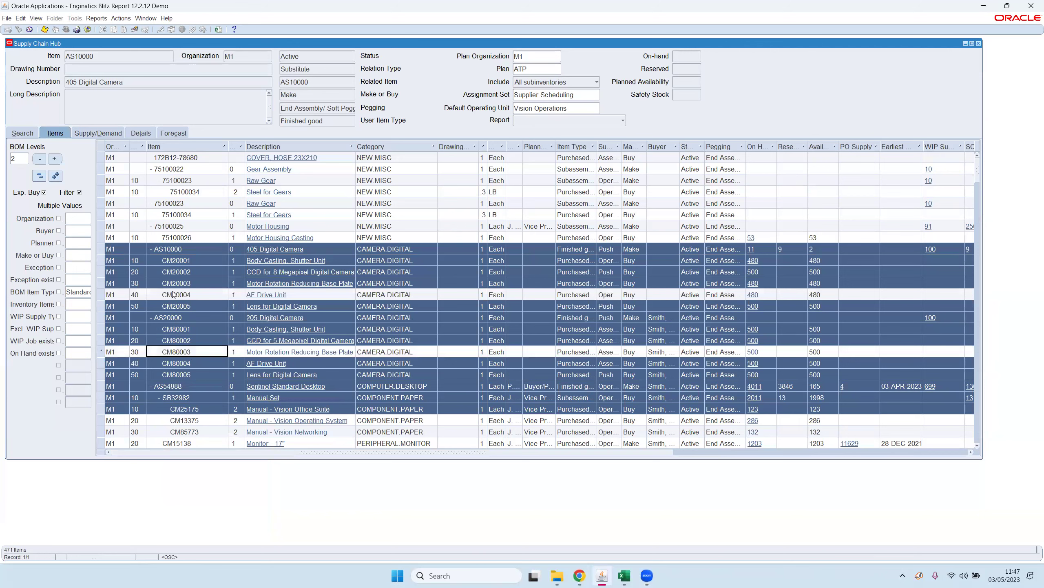
pyautogui.keyDown('ctrl'); pyautogui.click(179, 260); pyautogui.keyUp('ctrl')
pyautogui.keyDown('ctrl'); pyautogui.click(177, 264); pyautogui.keyUp('ctrl')
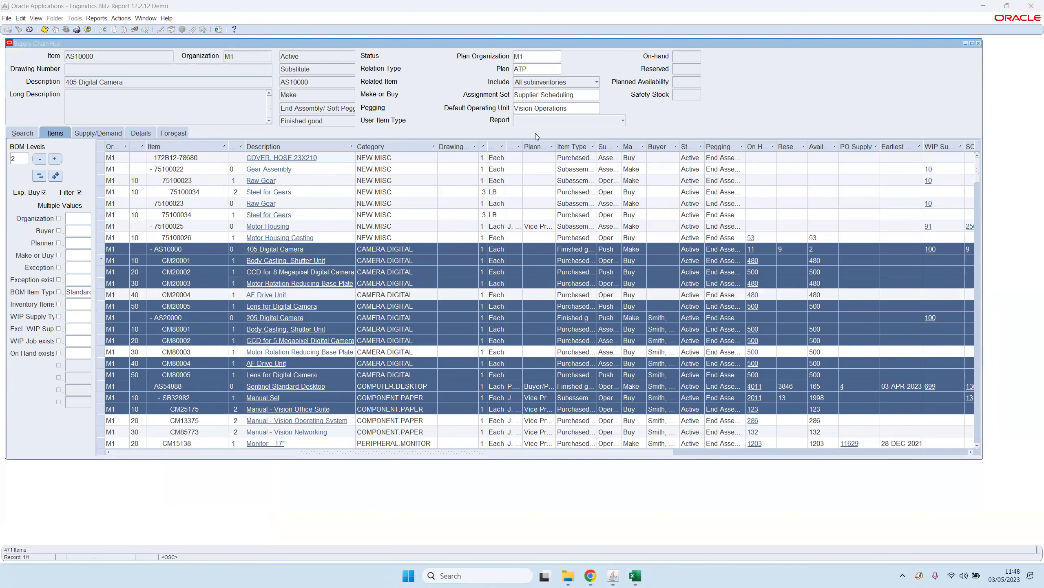
pyautogui.click(550, 122)
pyautogui.scroll(5, 552, 119)
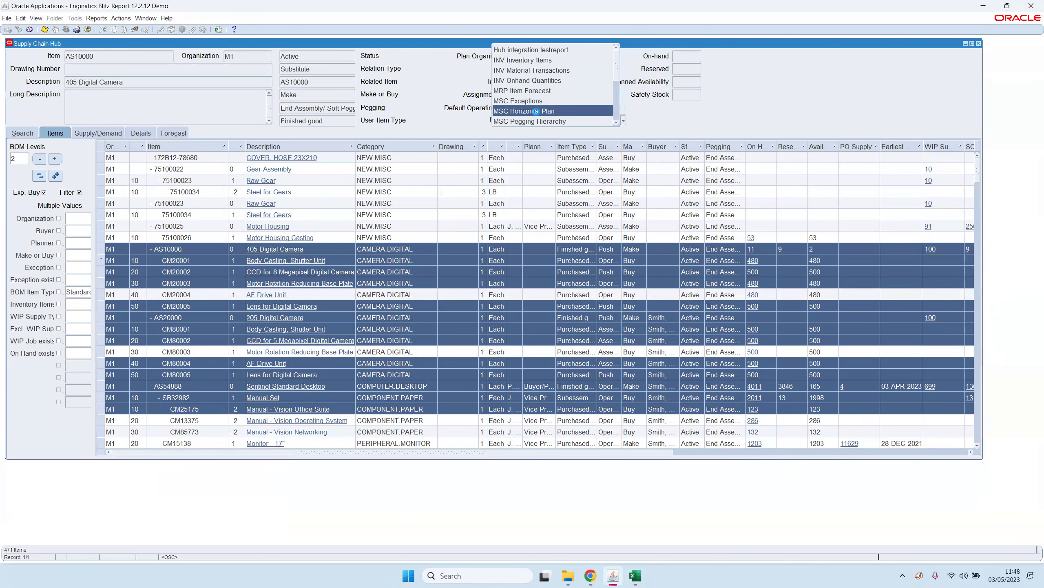
pyautogui.click(536, 111)
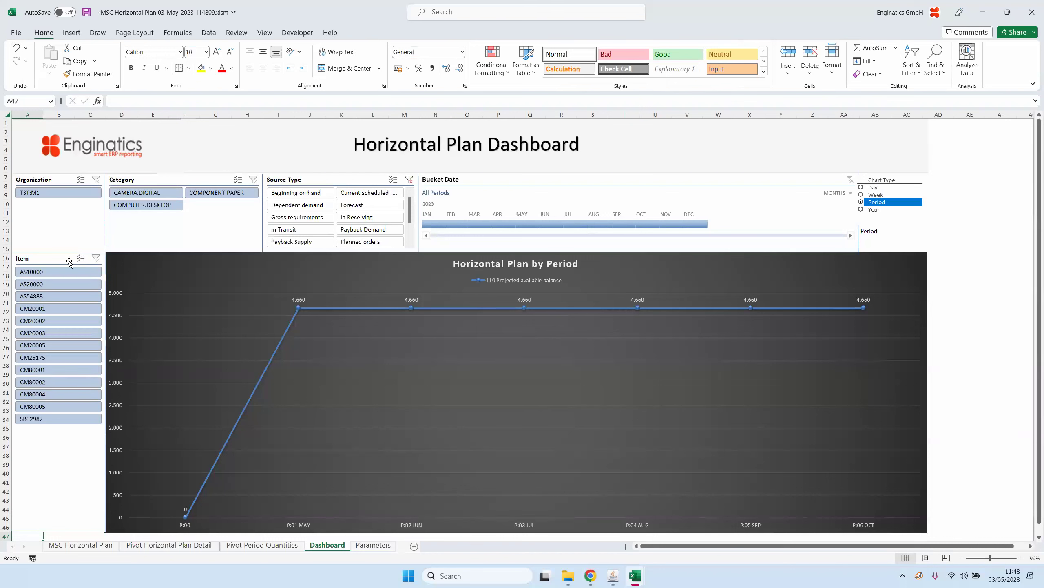
# - Exclude items CM20002, CM80001 and CM20005 from the Horizontal Plan Dashboard and clear the item filter
pyautogui.keyDown('ctrl'); pyautogui.click(52, 320); pyautogui.keyUp('ctrl')
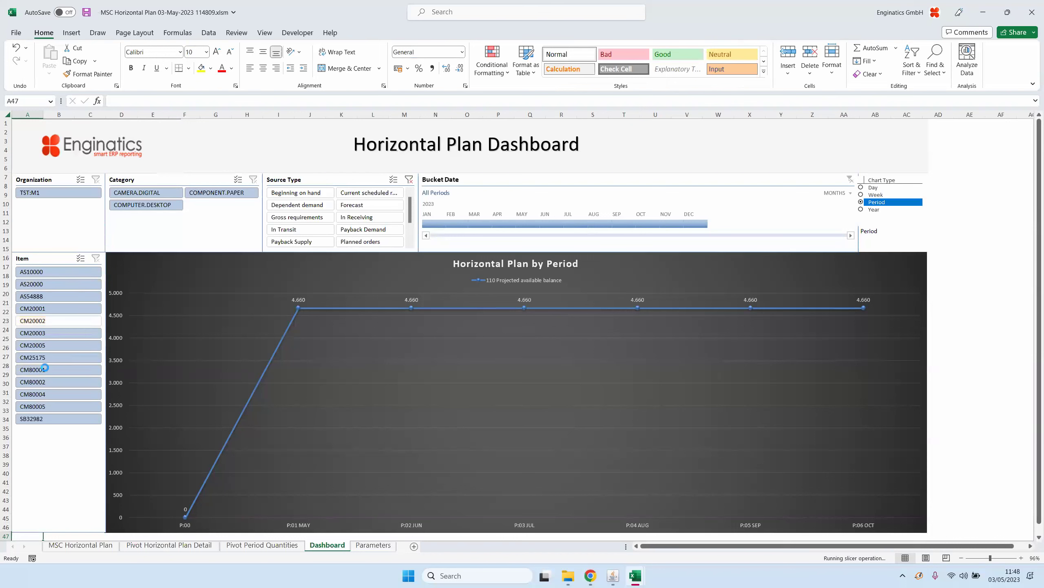
pyautogui.keyDown('ctrl'); pyautogui.click(47, 370); pyautogui.keyUp('ctrl')
pyautogui.keyDown('ctrl'); pyautogui.click(48, 345); pyautogui.keyUp('ctrl')
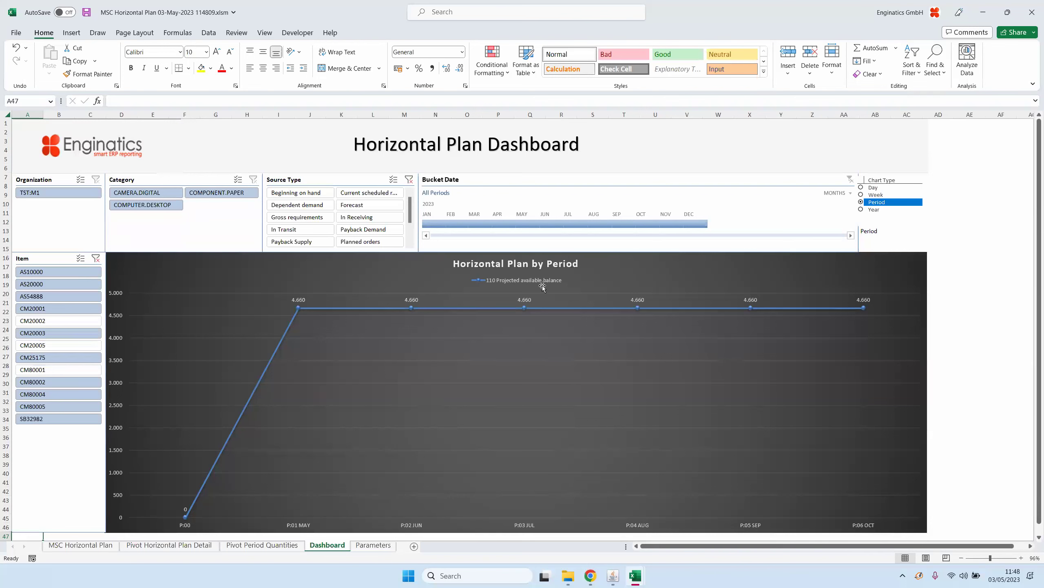
pyautogui.click(96, 258)
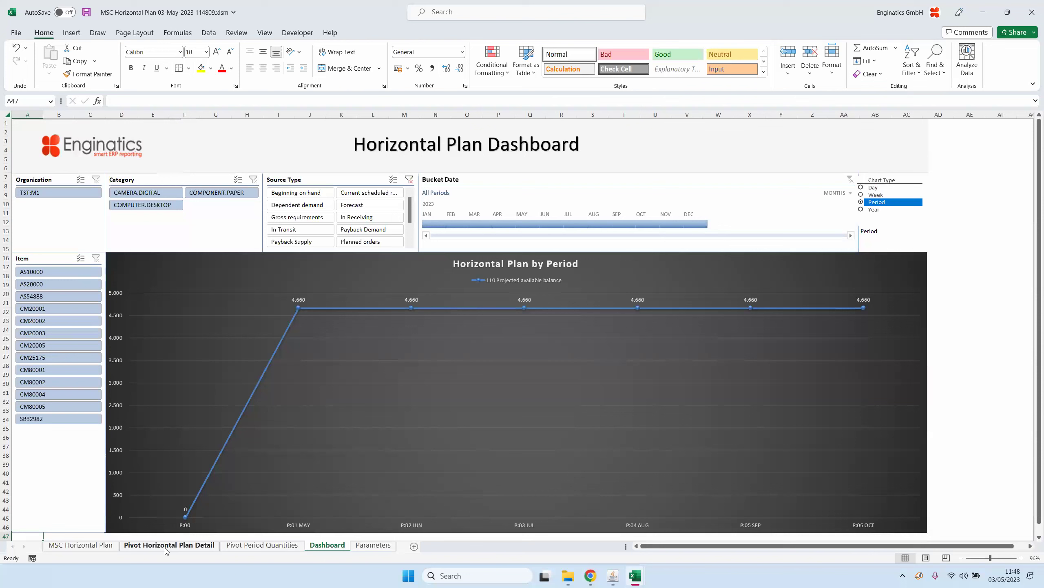
# - Filter the Horizontal Plan Dashboard by category CAMERA.DIGITAL and clear the category filter
pyautogui.click(164, 192)
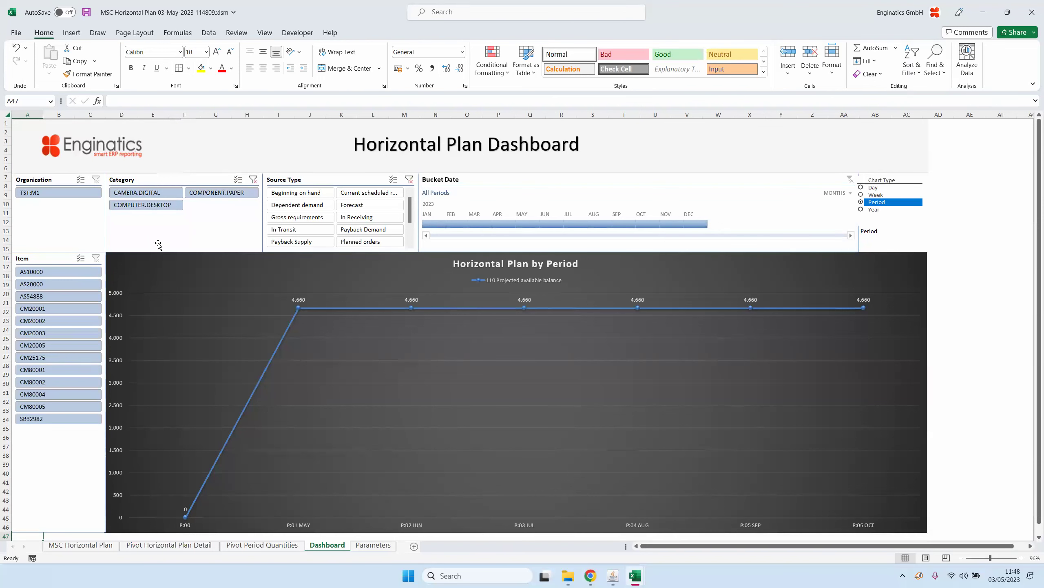
pyautogui.keyDown('ctrl'); pyautogui.click(156, 206); pyautogui.keyUp('ctrl')
pyautogui.click(253, 179)
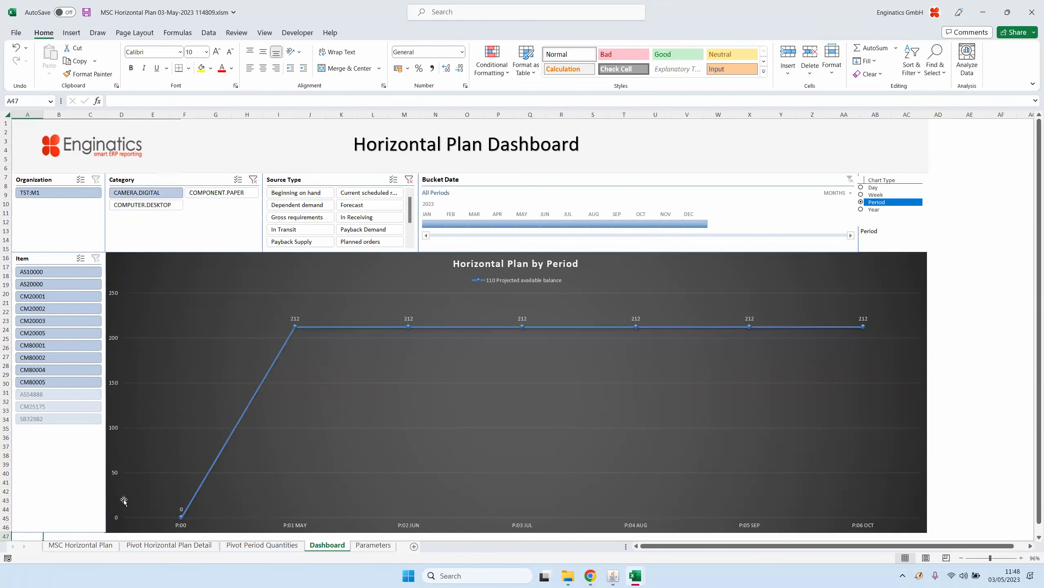
# - Open the MSC Horizontal Plan data sheet and examine its supply demand types
pyautogui.click(183, 549)
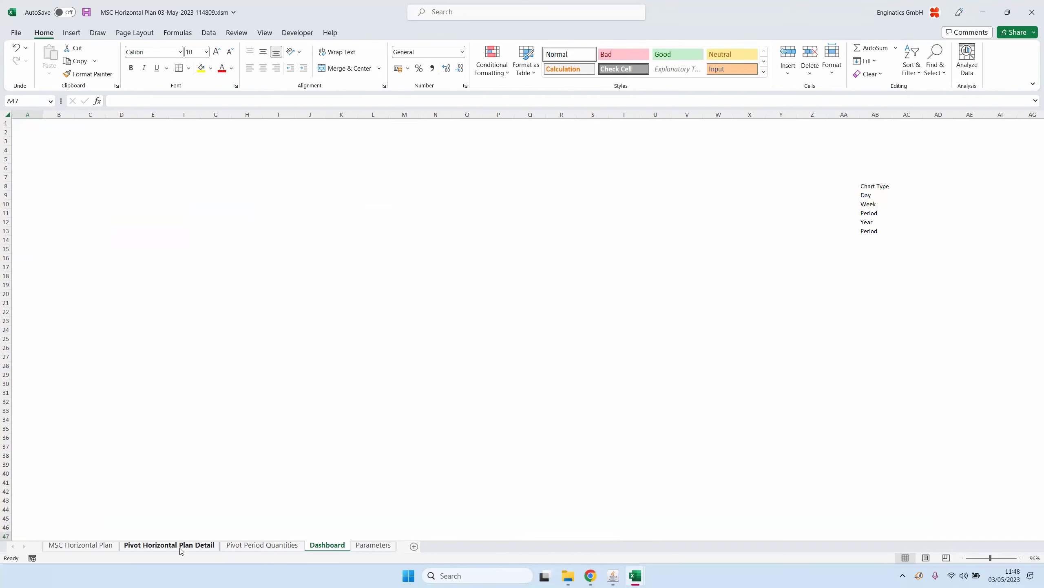
pyautogui.click(93, 549)
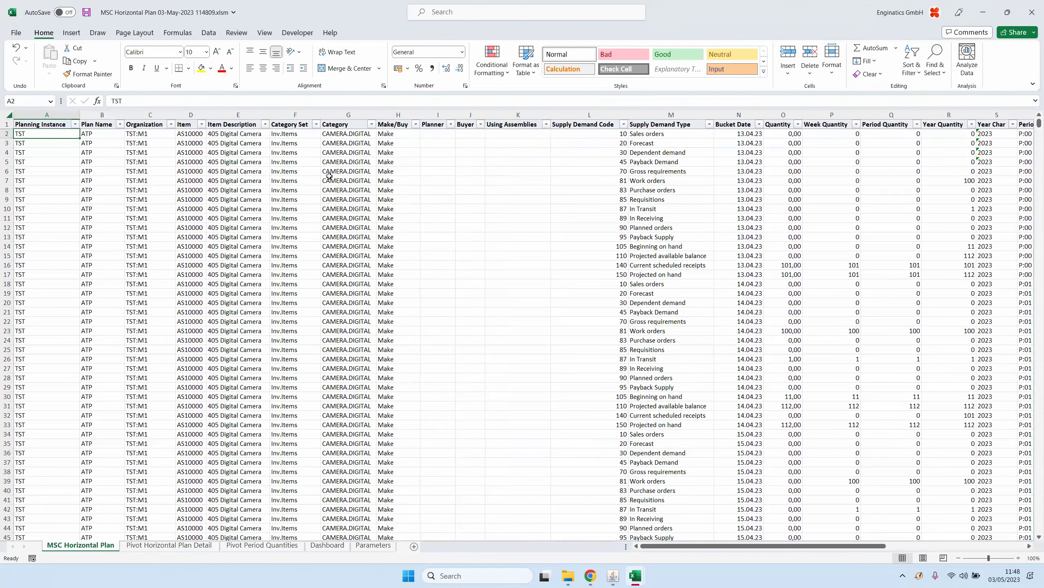
pyautogui.moveTo(671, 237); pyautogui.dragTo(670, 415)
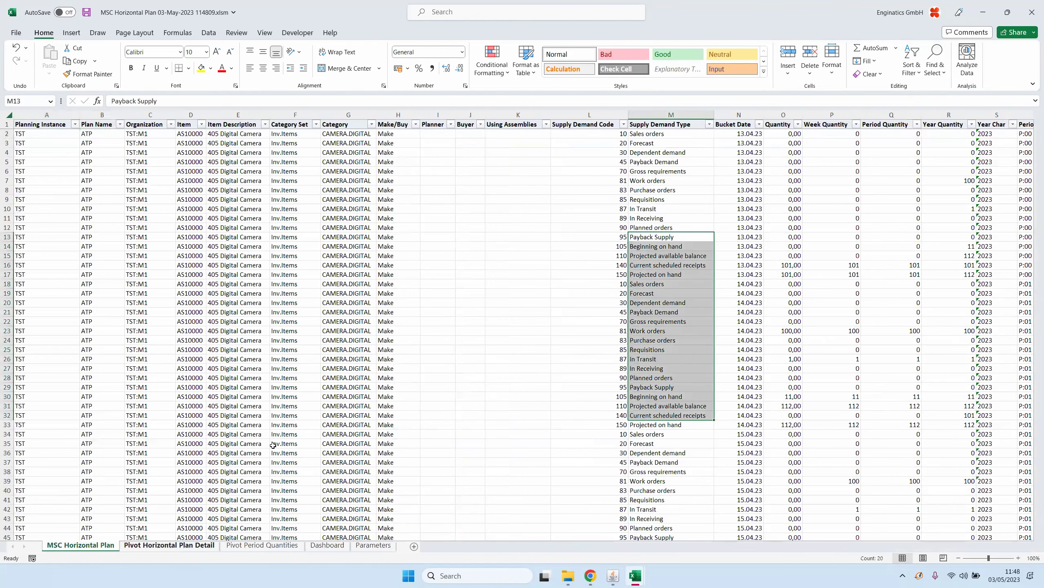
# - Filter the Pivot Horizontal Plan Detail sheet to the Projected on hand supply demand type
pyautogui.click(169, 545)
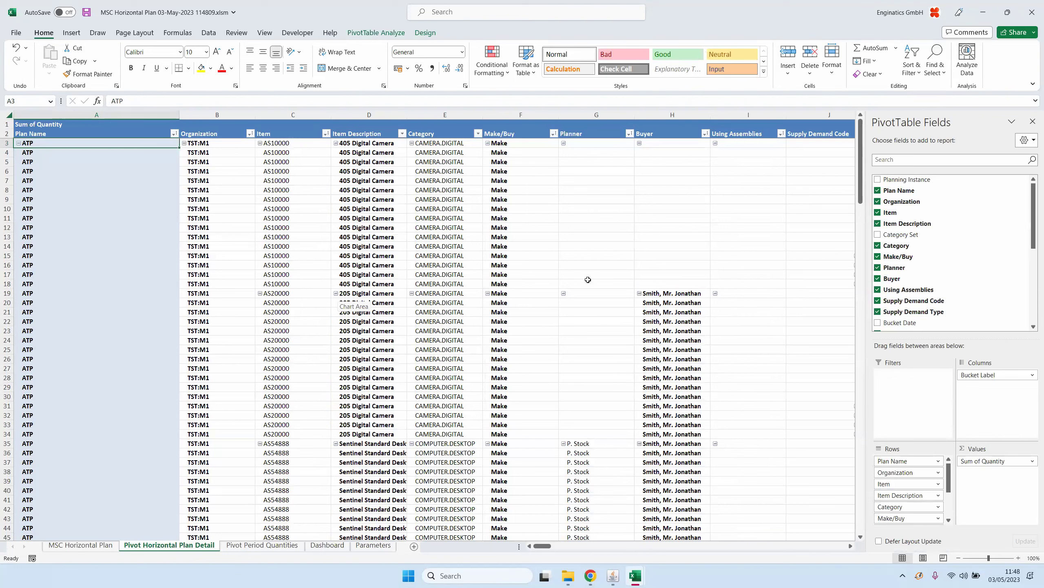
pyautogui.moveTo(288, 190); pyautogui.dragTo(288, 499)
pyautogui.moveTo(549, 552); pyautogui.dragTo(550, 524)
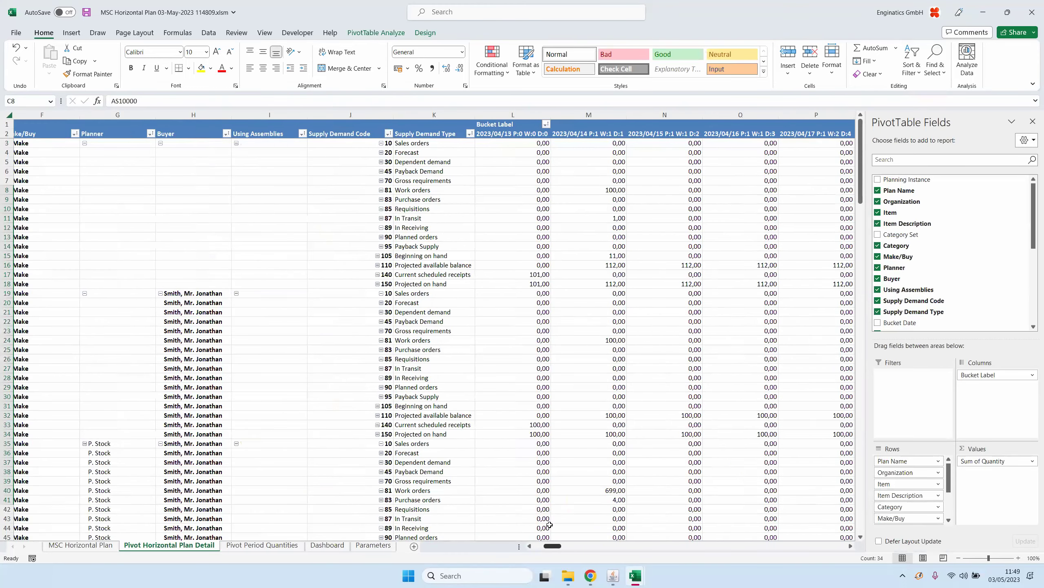
pyautogui.click(455, 204)
pyautogui.click(469, 134)
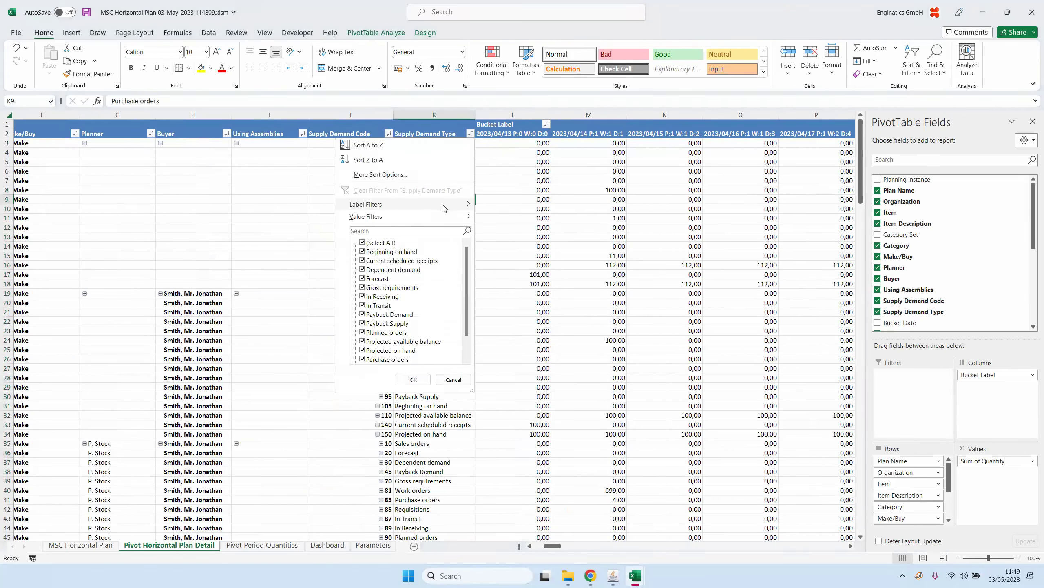
pyautogui.click(362, 242)
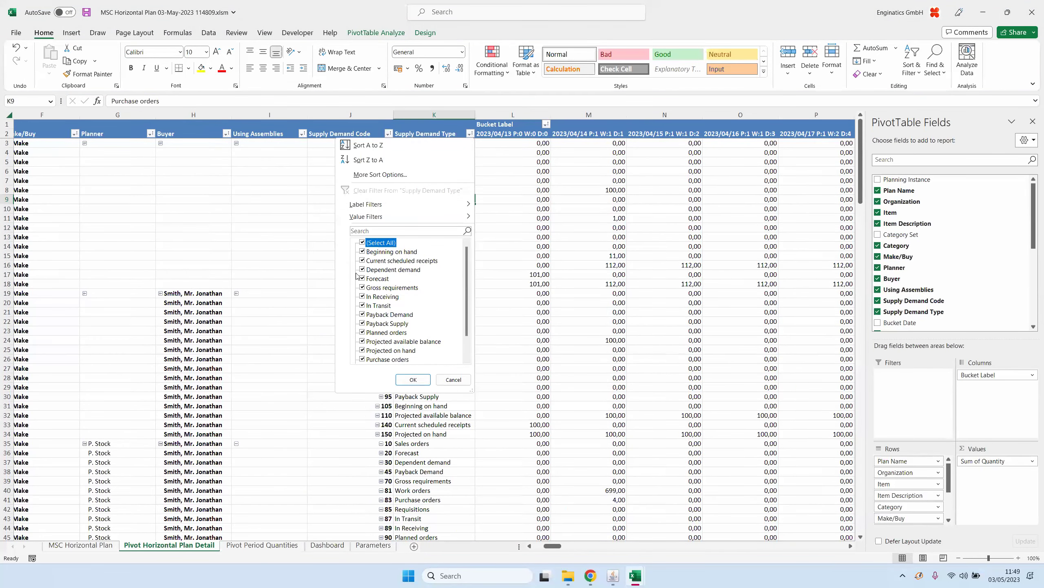
pyautogui.click(362, 350)
pyautogui.click(413, 379)
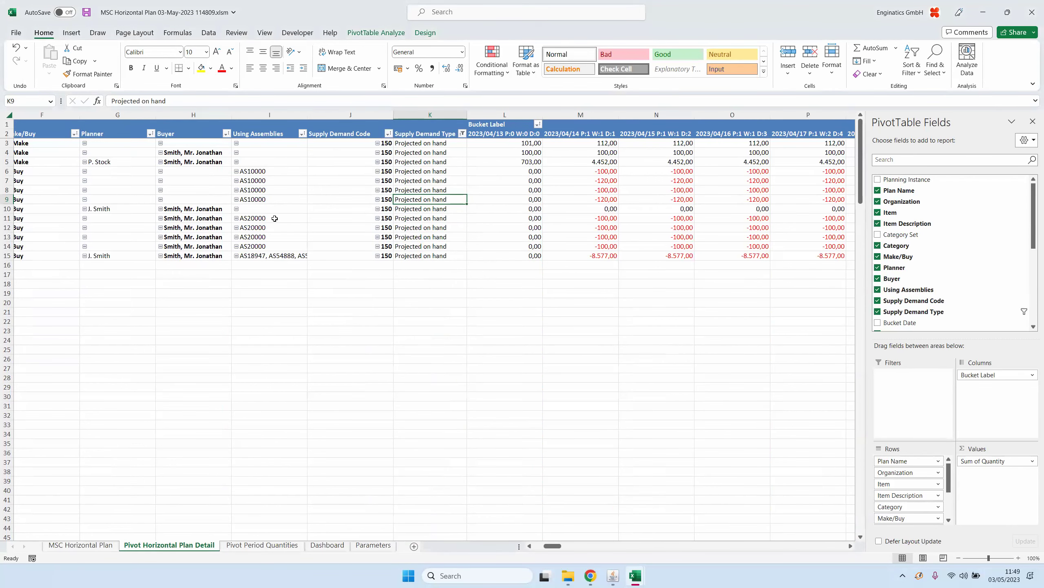
# - Trace item AS20000's projected on-hand quantity across the daily buckets up to 2023/04/20
pyautogui.press('Left')
pyautogui.press('Left')
pyautogui.press('Left')
pyautogui.press('Left')
pyautogui.press('Left')
pyautogui.press('Left')
pyautogui.press('Left')
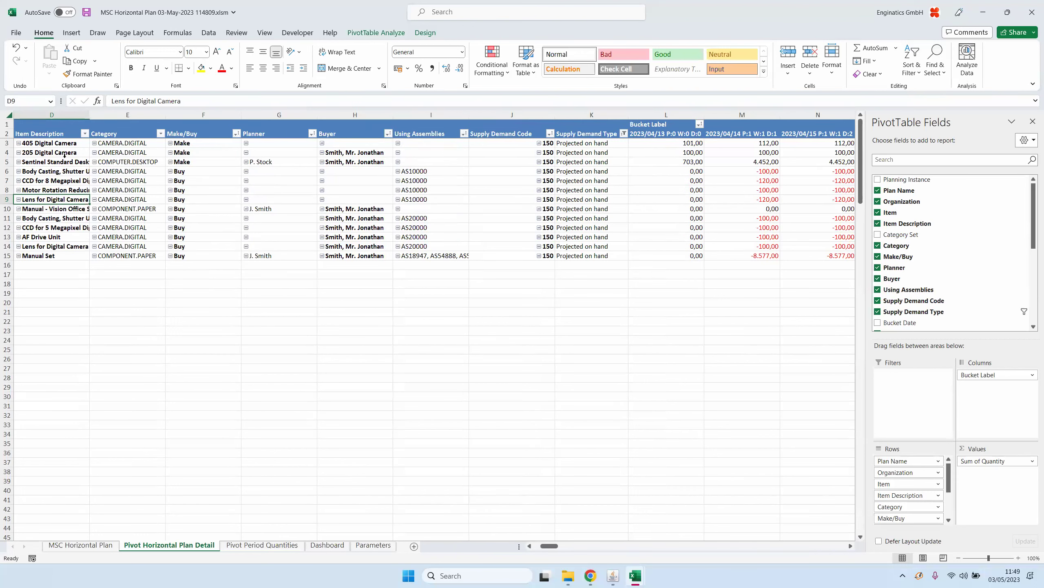
pyautogui.press('Left')
pyautogui.press('Up')
pyautogui.press('Up')
pyautogui.press('Up')
pyautogui.press('Up')
pyautogui.press('Up')
pyautogui.press('Right')
pyautogui.press('Right')
pyautogui.press('Right')
pyautogui.press('Right')
pyautogui.press('Right')
pyautogui.press('Right')
pyautogui.press('Right')
pyautogui.press('Right')
pyautogui.press('Right')
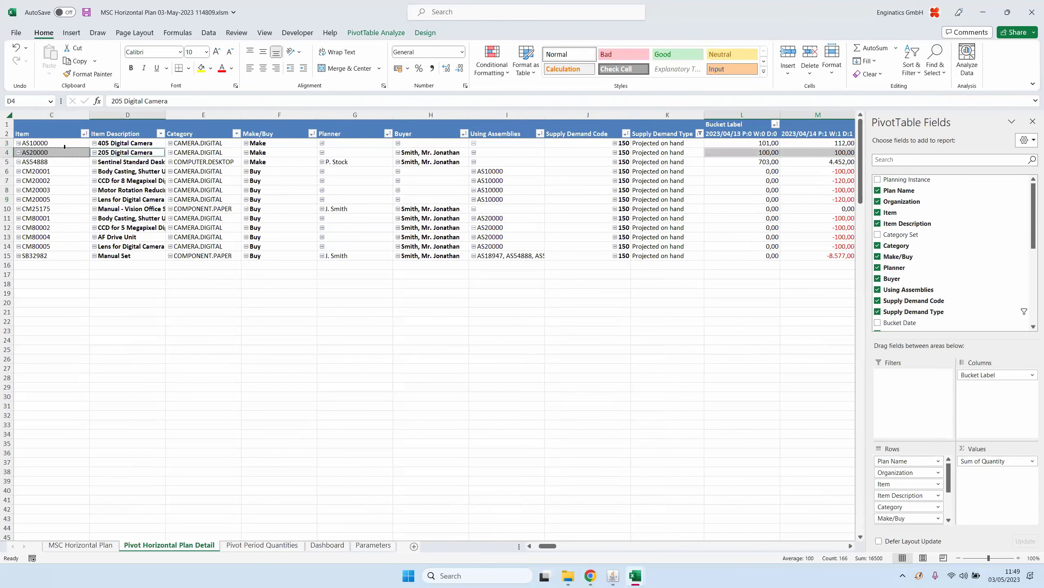
pyautogui.press('Right')
pyautogui.press('Right')
pyautogui.press('Right')
pyautogui.press('Right')
pyautogui.press('Right')
pyautogui.press('Right')
pyautogui.press('Right')
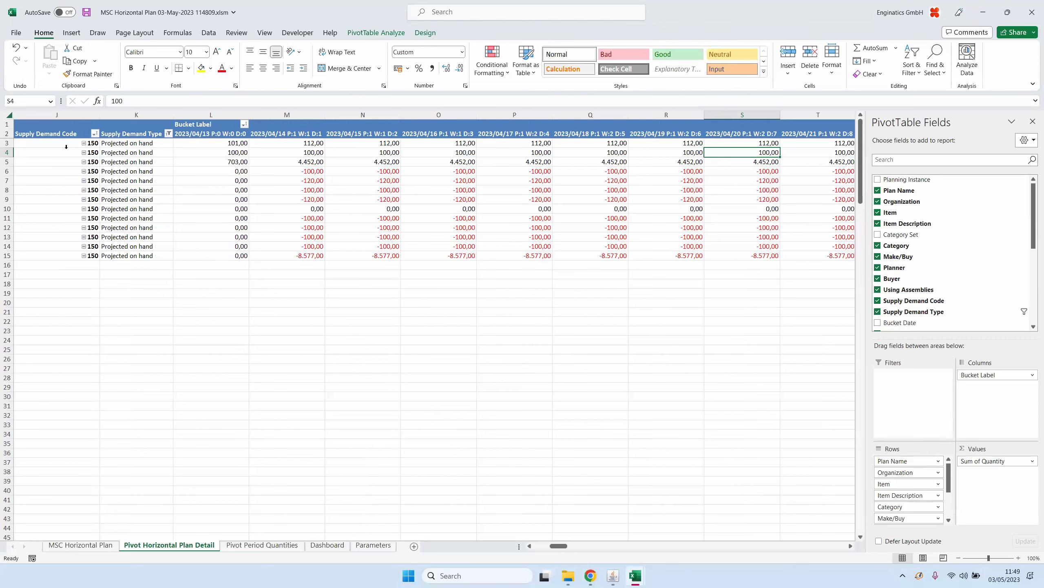
# - Examine the daily bucket columns from 2023/04/14 to 2023/04/19 and switch back to Oracle Applications
pyautogui.moveTo(286, 114); pyautogui.dragTo(666, 114)
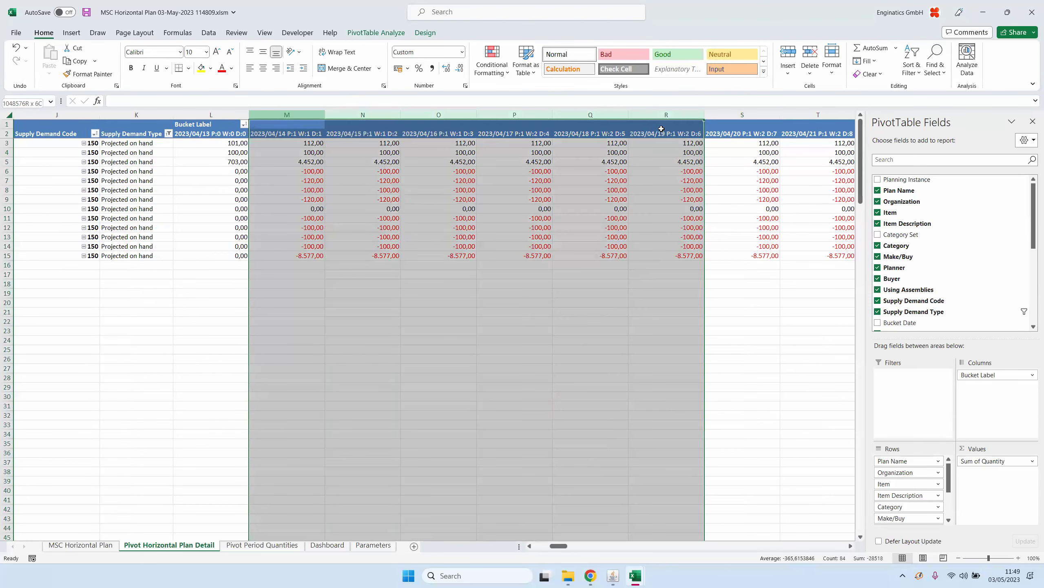
pyautogui.click(487, 225)
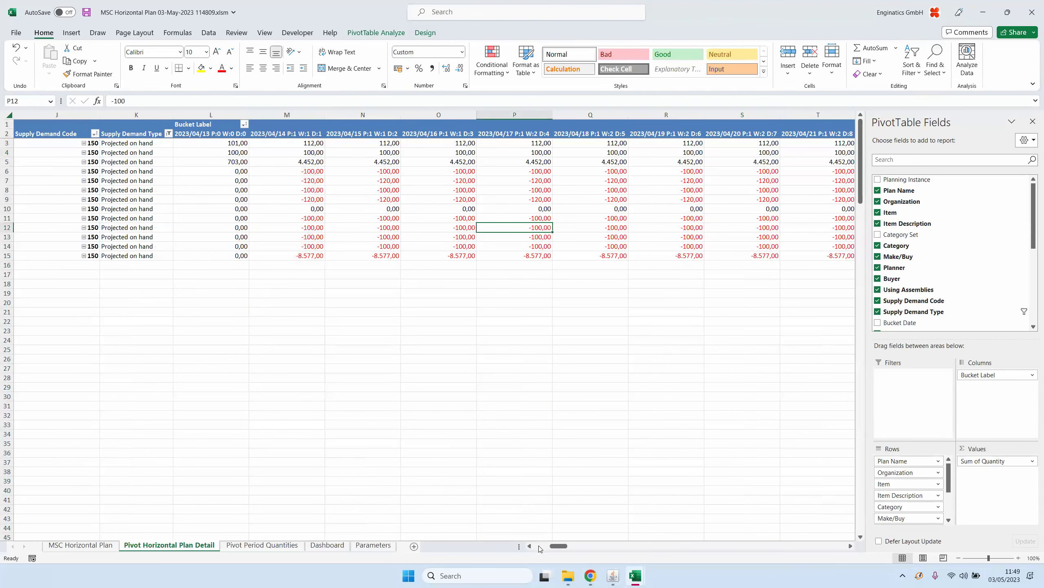
pyautogui.moveTo(566, 546); pyautogui.dragTo(534, 549)
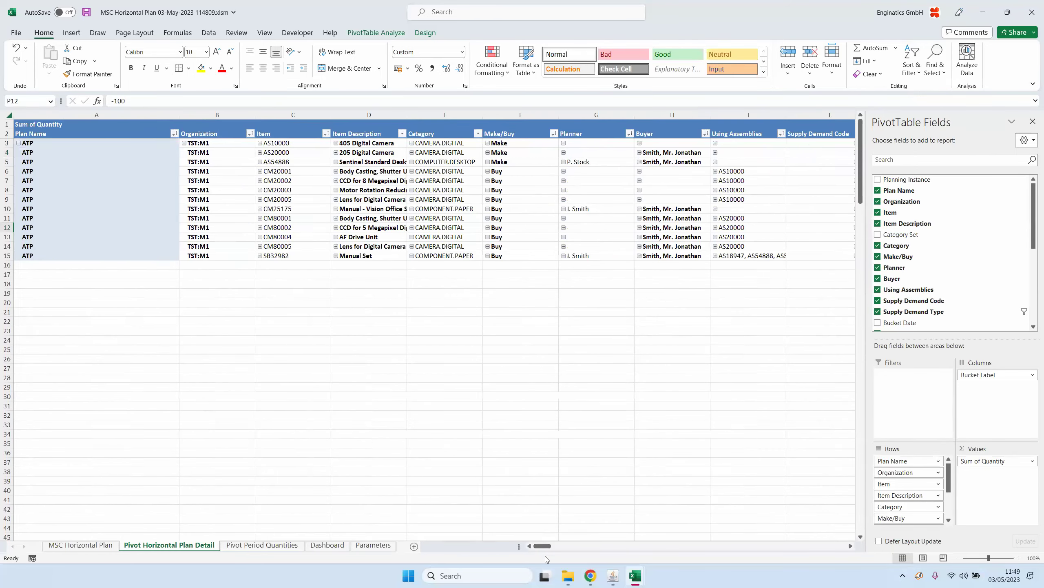
pyautogui.click(613, 576)
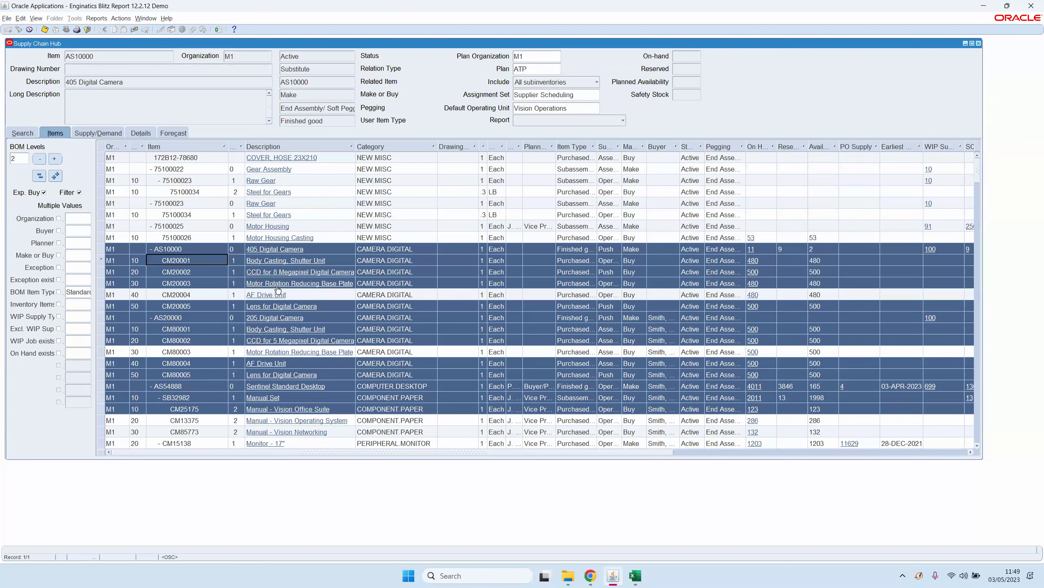
# - Filter the items list by Make or Buy to Make items, and switch the filter to Buy items
pyautogui.rightClick(180, 250)
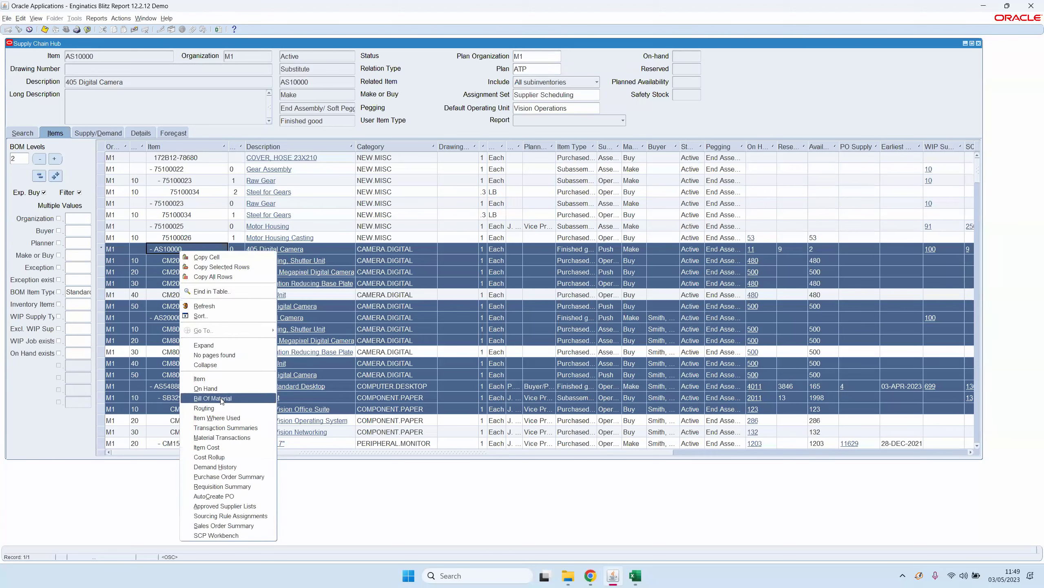
pyautogui.click(85, 258)
pyautogui.click(75, 256)
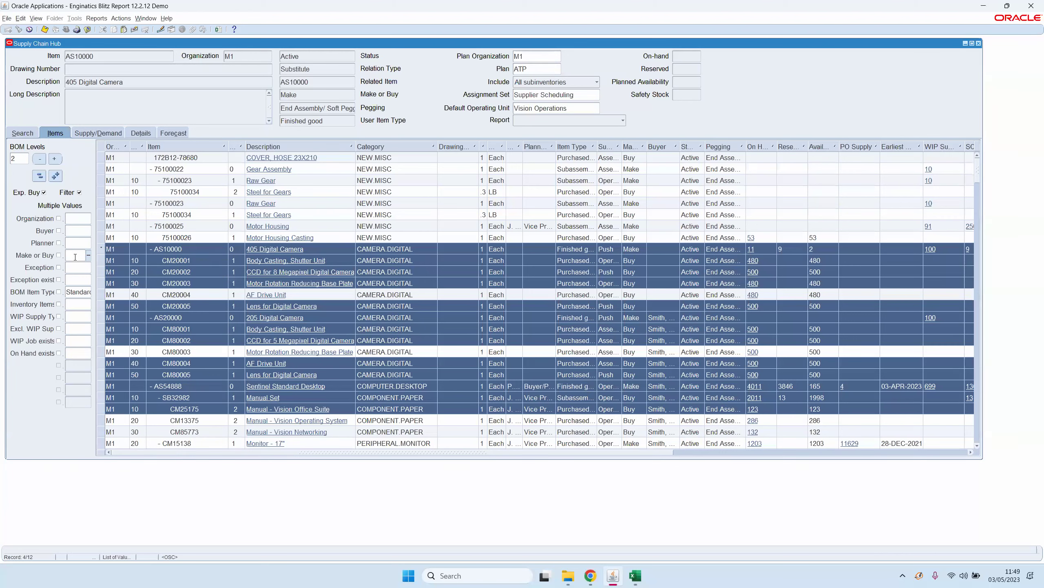
pyautogui.write('ma')
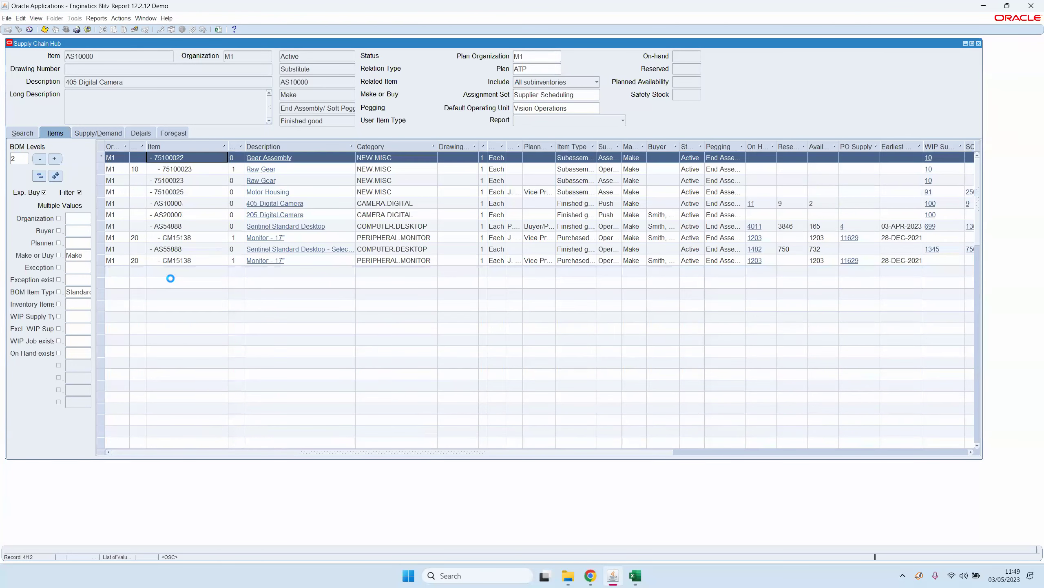
pyautogui.click(81, 255)
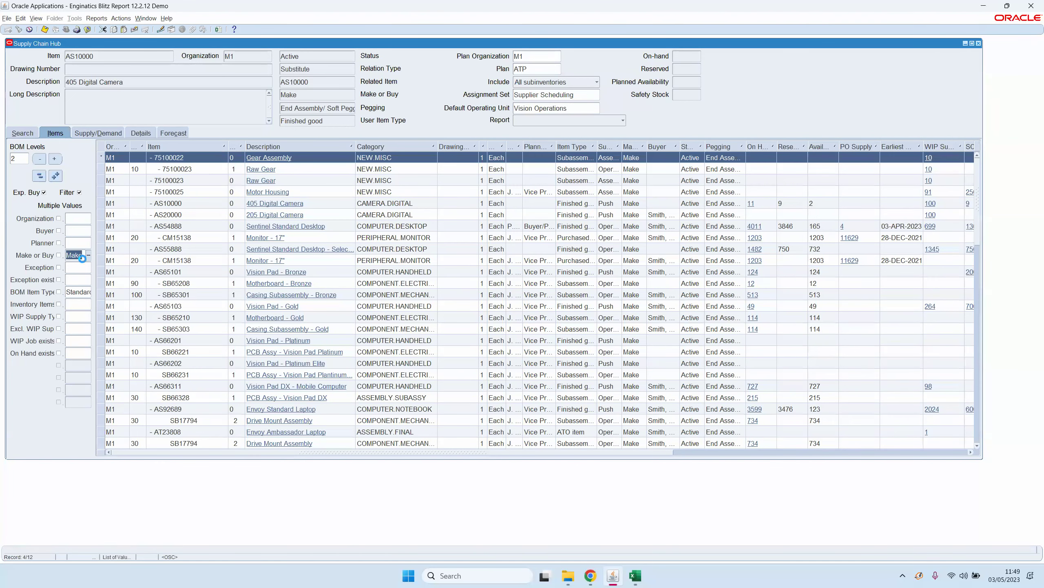
pyautogui.write('buy')
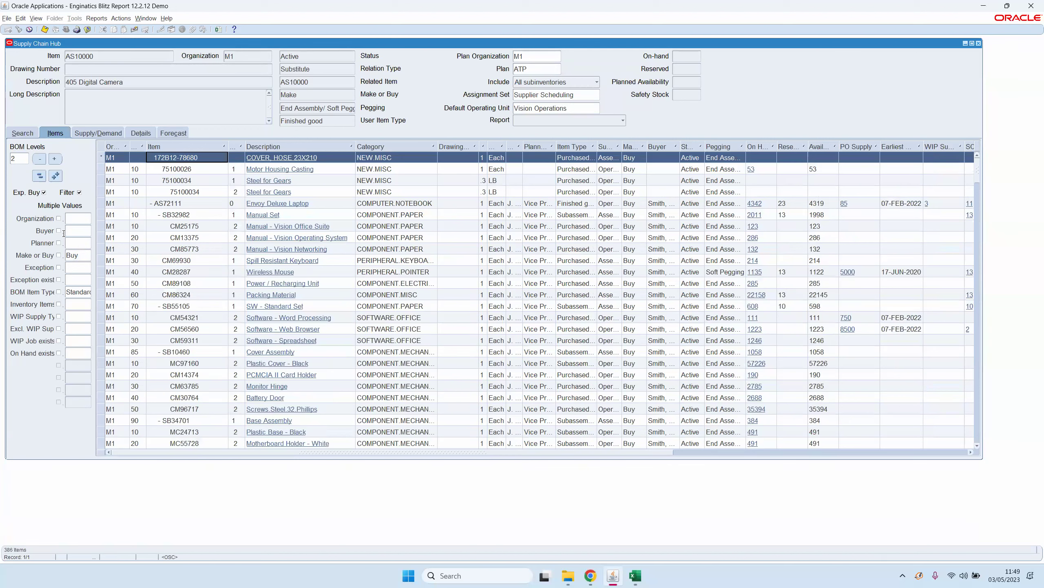
# - Clear the Make or Buy filter and return to the full items list
pyautogui.click(85, 257)
pyautogui.press('BackSpace')
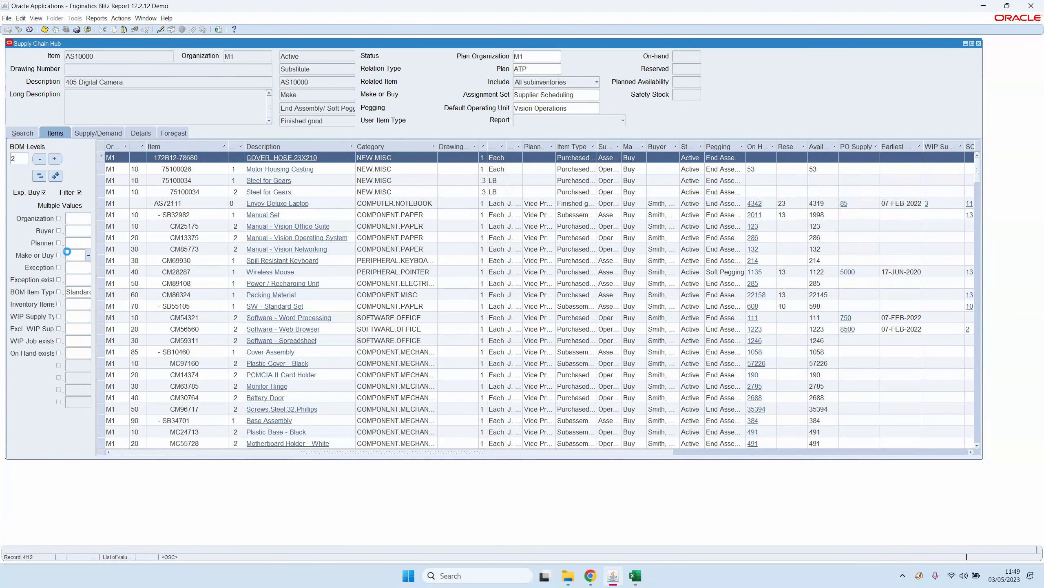
pyautogui.press('Tab')
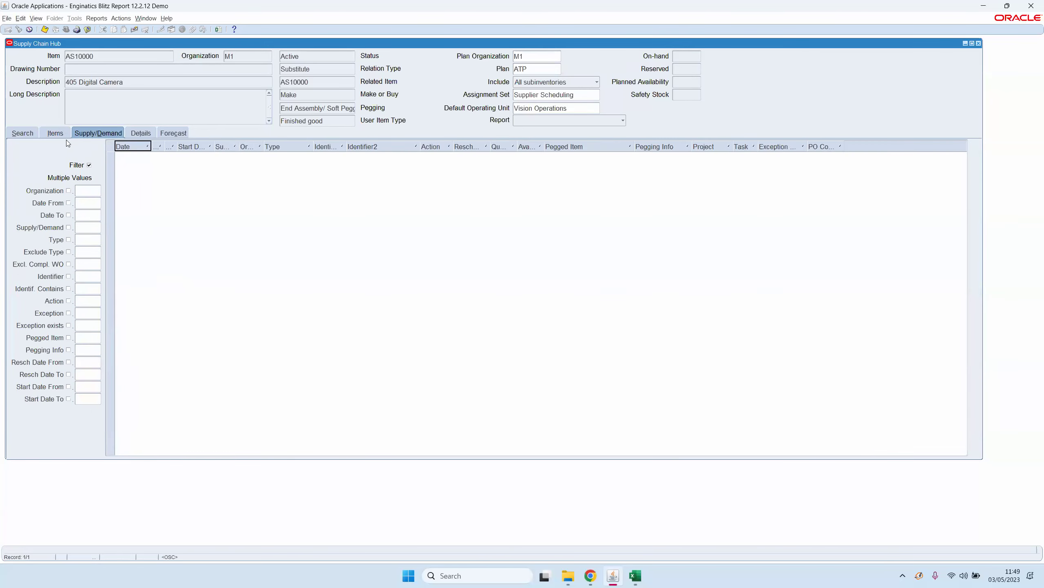
pyautogui.click(56, 133)
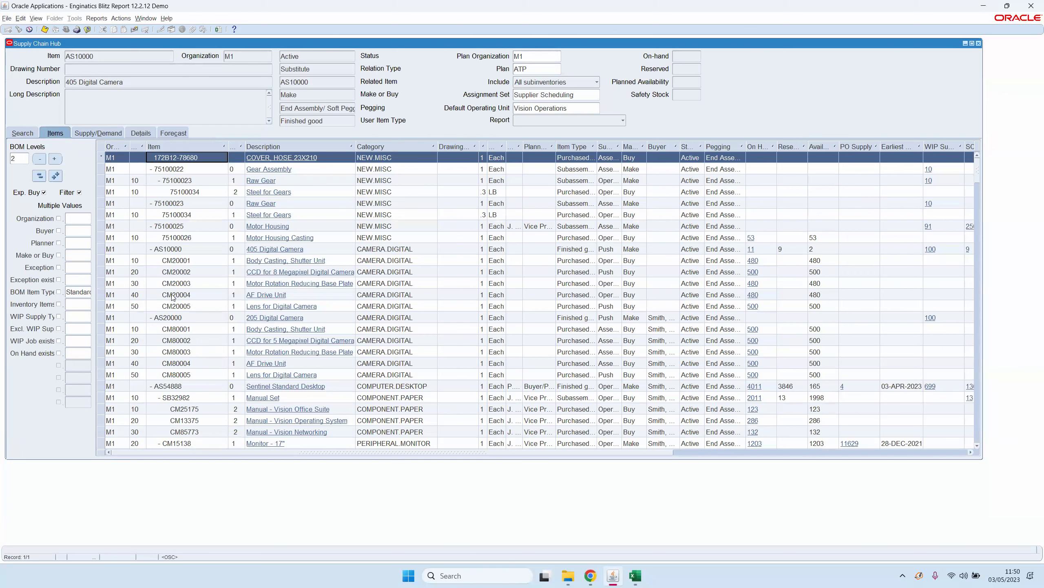
# - Open the supply and demand of item CM15138, Monitor - 17", and check its on-hand quantity and the 10-FEB work order demand
pyautogui.scroll(-2, 175, 281)
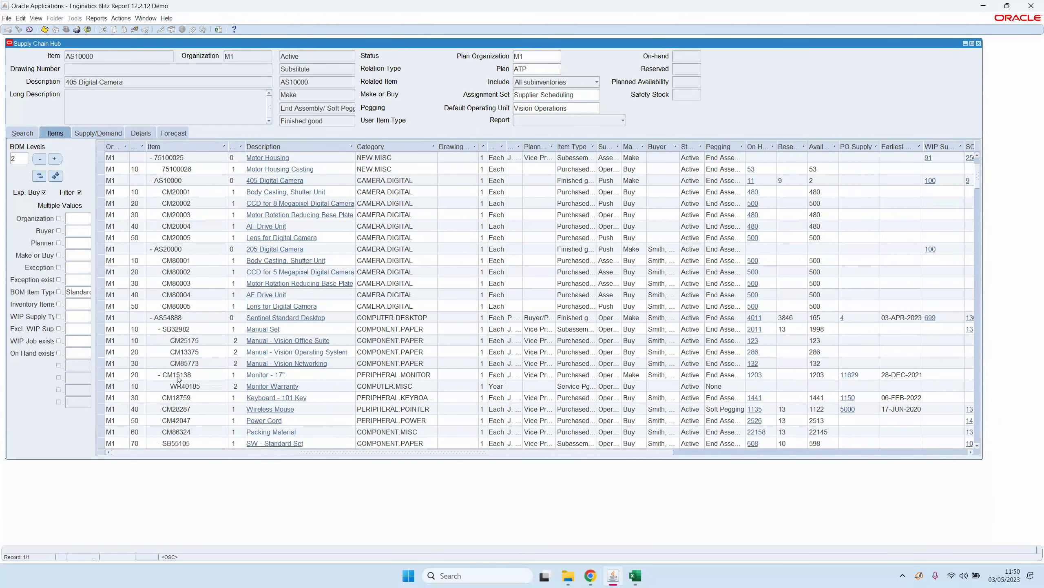
pyautogui.click(178, 375)
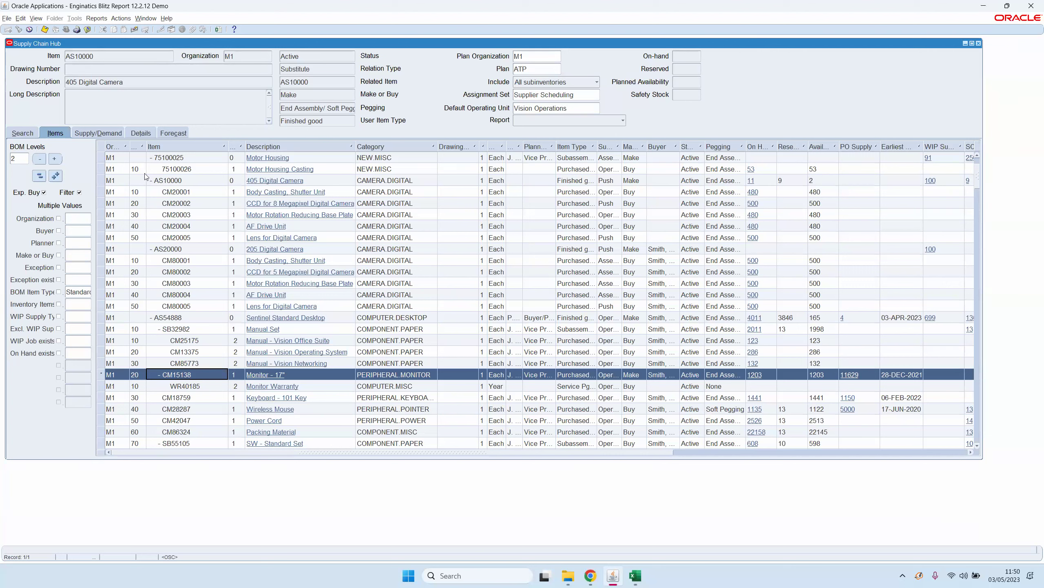
pyautogui.click(266, 375)
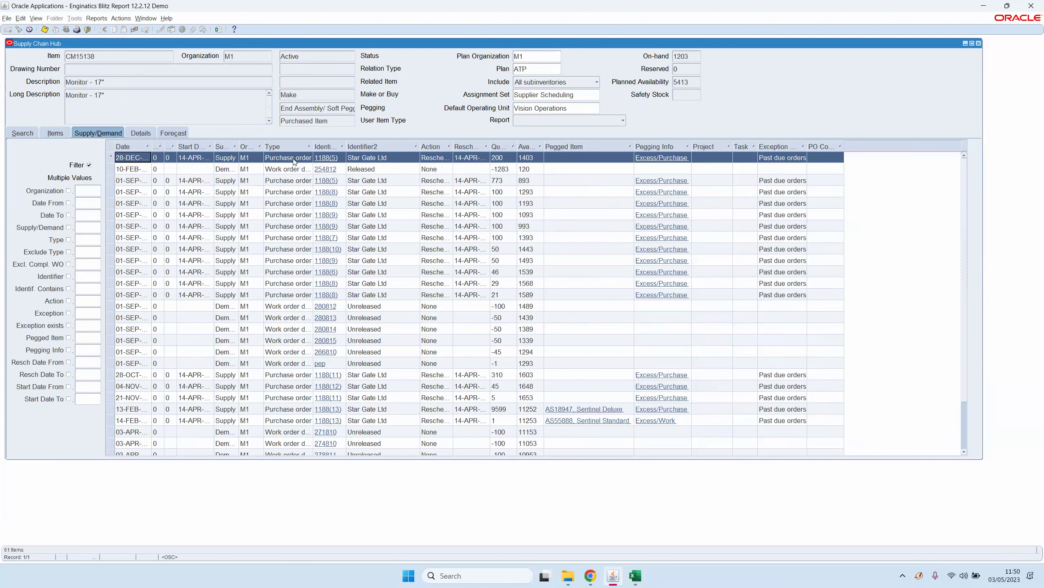
pyautogui.doubleClick(694, 56)
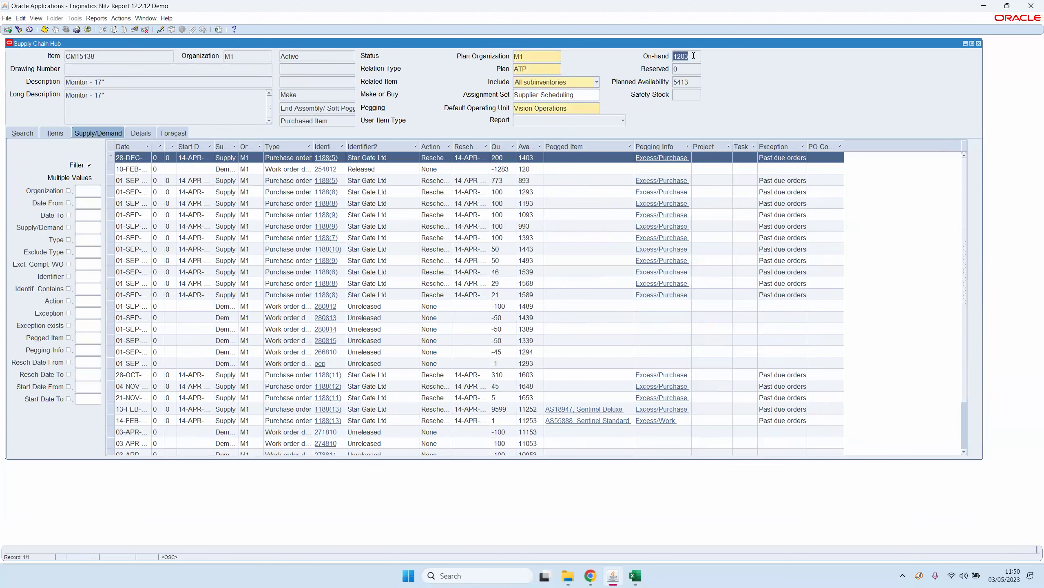
pyautogui.click(297, 170)
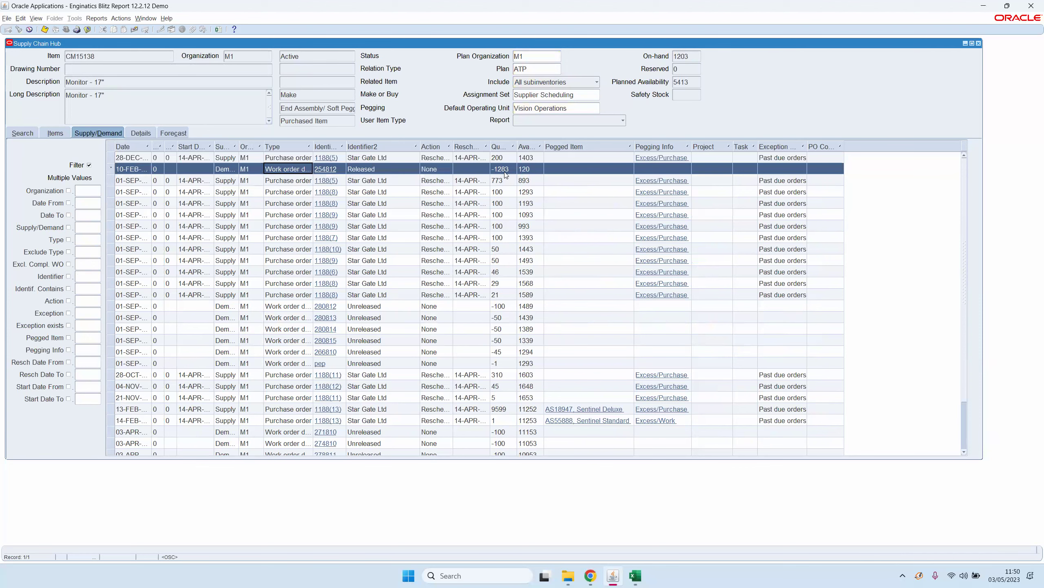
# - Open work order 254812's operations, widen the In Queue column to check operation 10 SDAS, and close the job windows
pyautogui.click(328, 169)
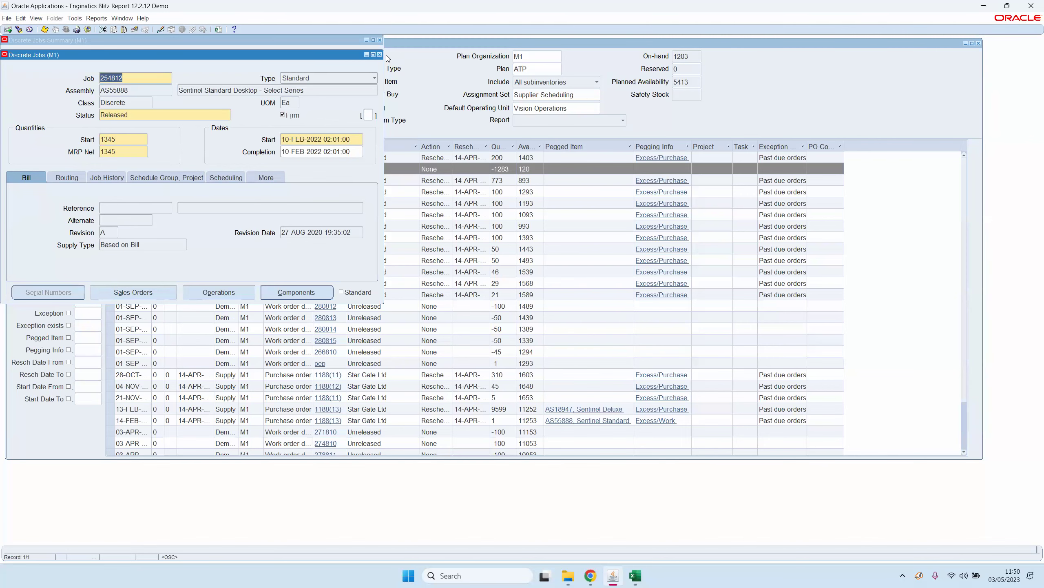
pyautogui.click(241, 293)
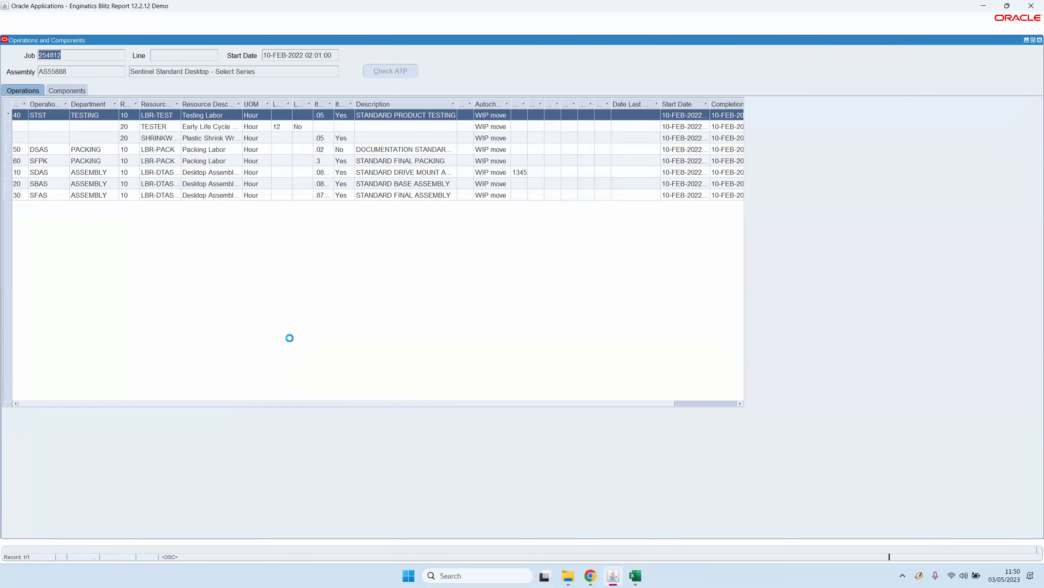
pyautogui.doubleClick(529, 103)
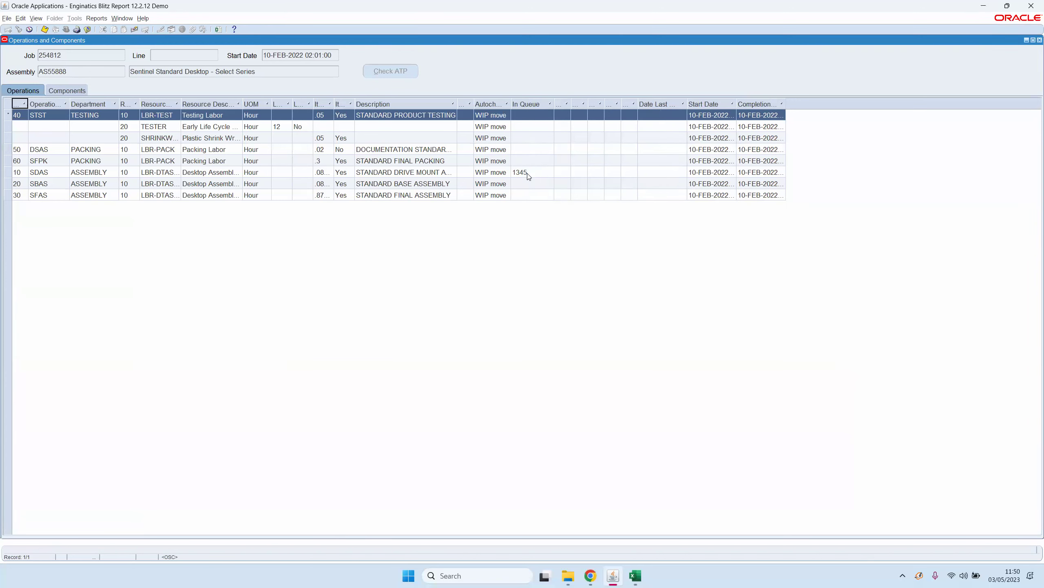
pyautogui.click(75, 172)
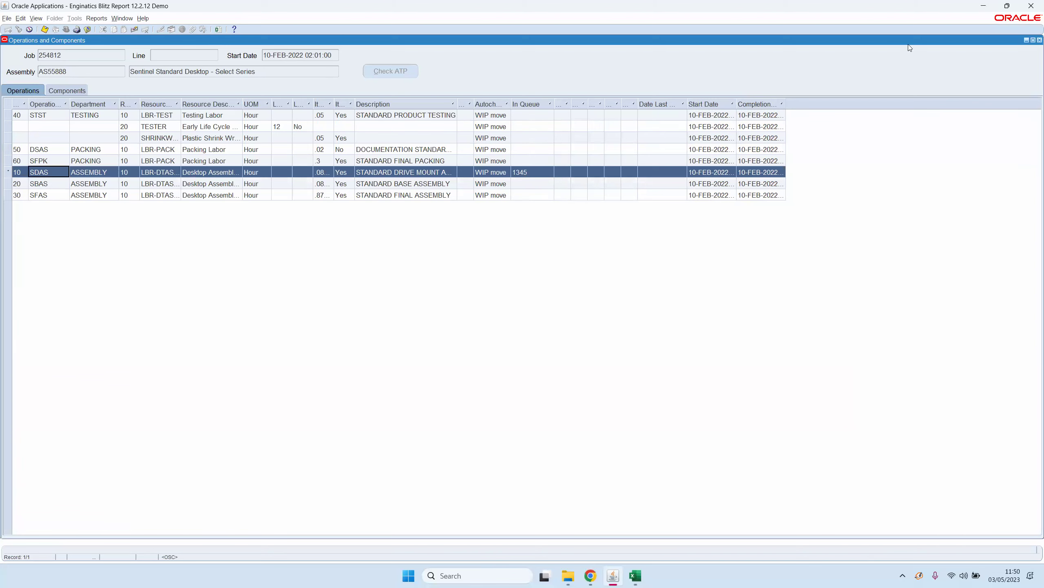
pyautogui.click(1033, 41)
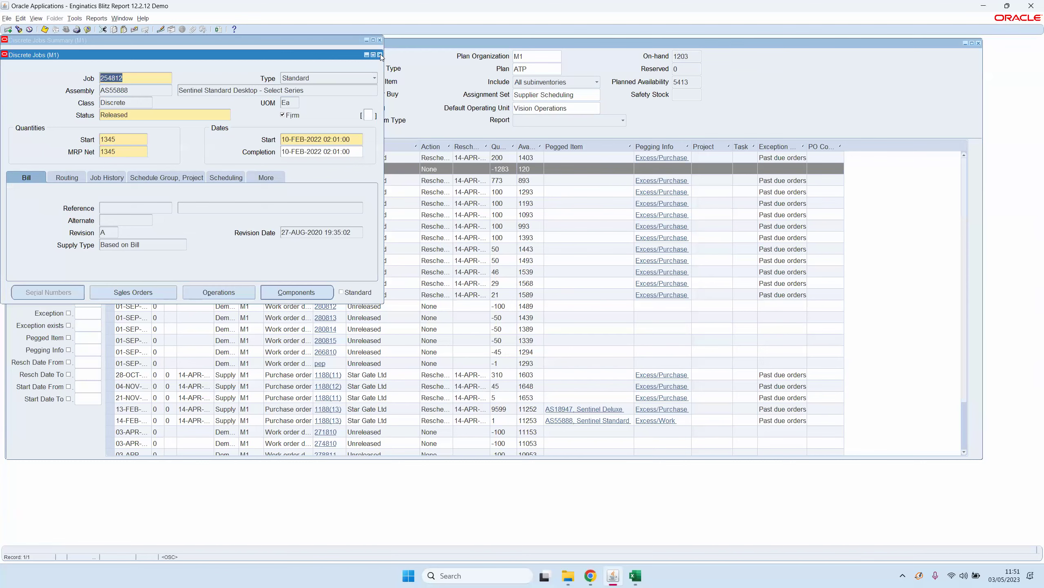
pyautogui.click(380, 54)
pyautogui.click(380, 40)
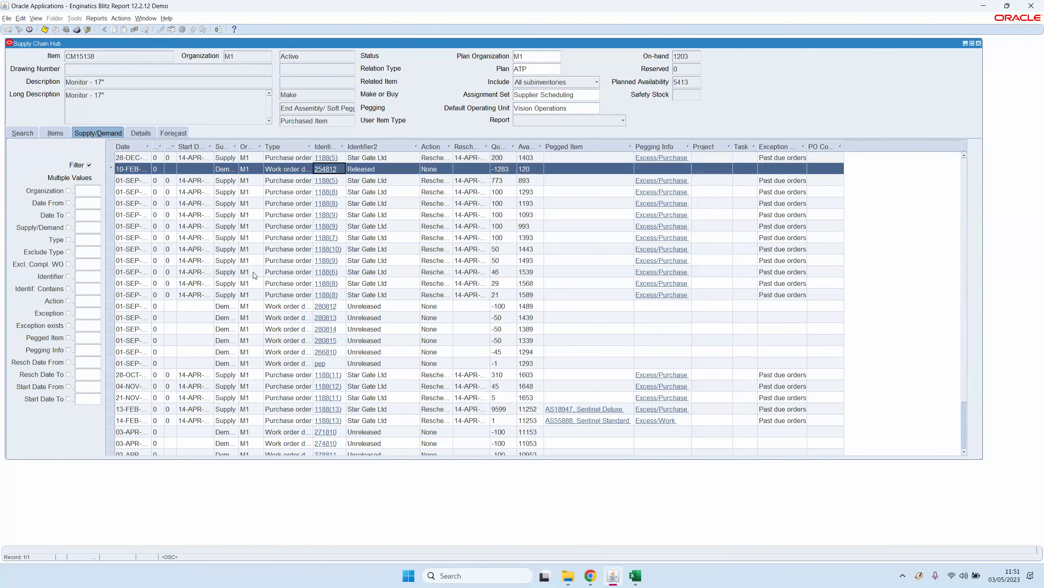
# - Highlight a block of the monitor's 01-SEP supply and demand lines, and open the supply and demand of Keyboard - 101 Key
pyautogui.click(261, 227)
pyautogui.keyDown('shift'); pyautogui.click(268, 352); pyautogui.keyUp('shift')
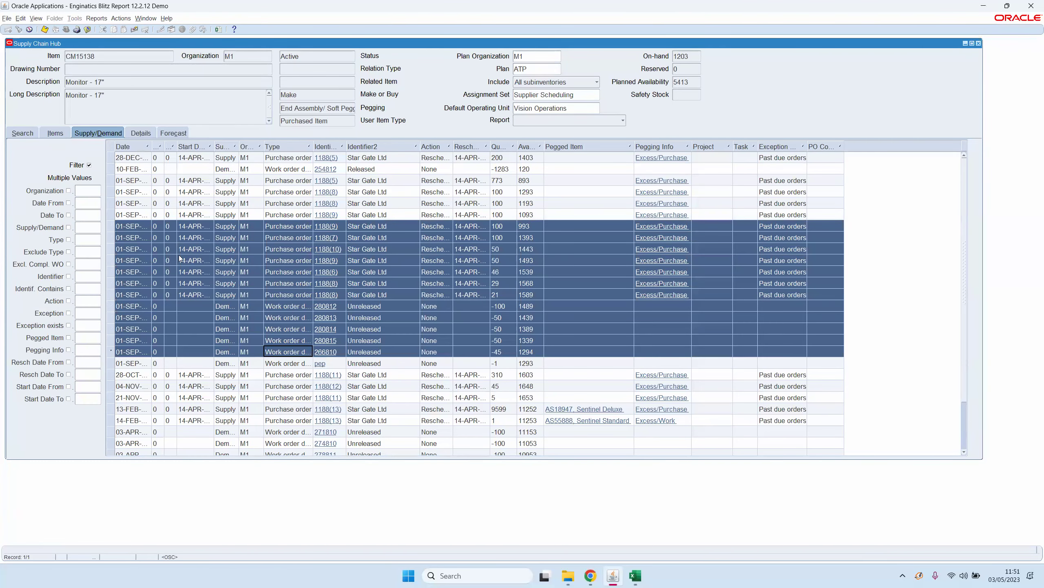
pyautogui.click(60, 134)
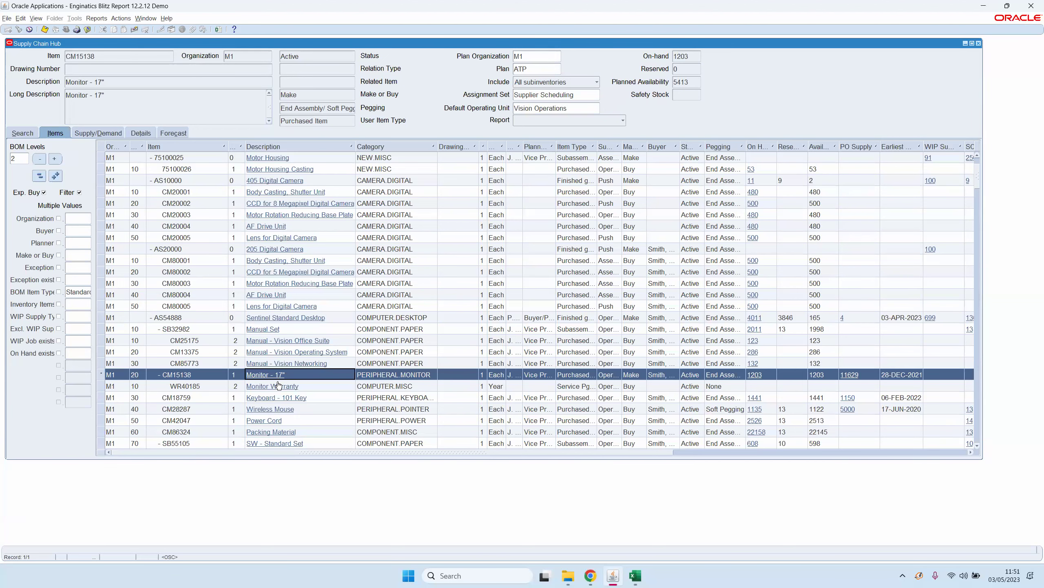
pyautogui.click(273, 400)
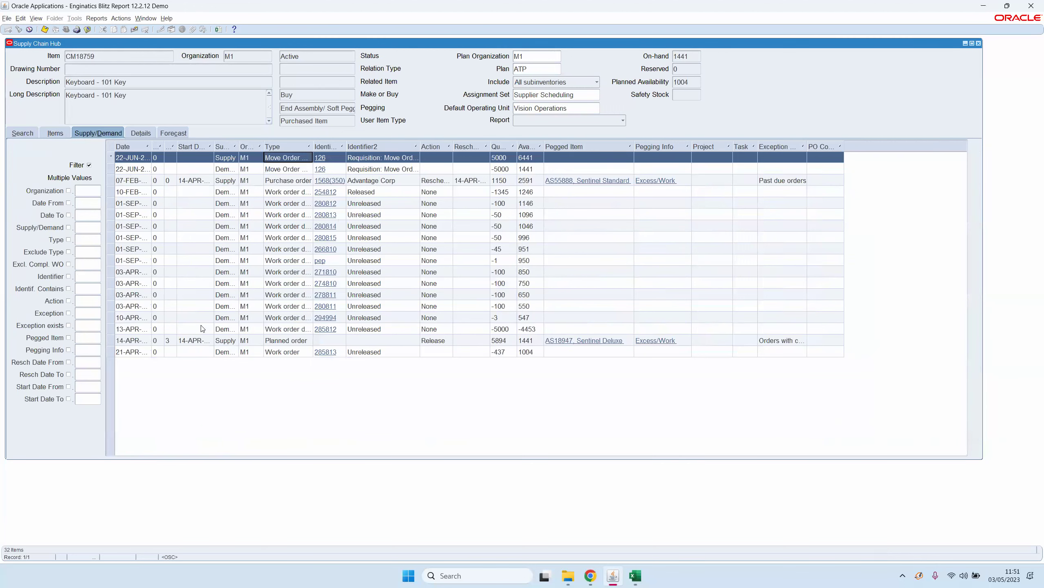
# - View the release transaction for the keyboard's 14-APR planned order, and close it and Supply Chain Hub without releasing
pyautogui.click(273, 341)
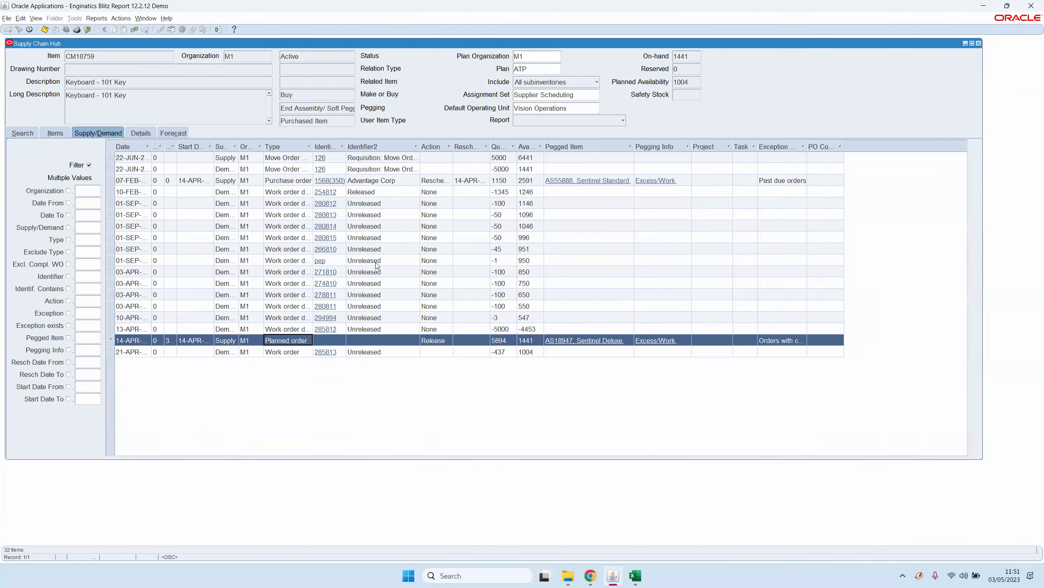
pyautogui.rightClick(294, 340)
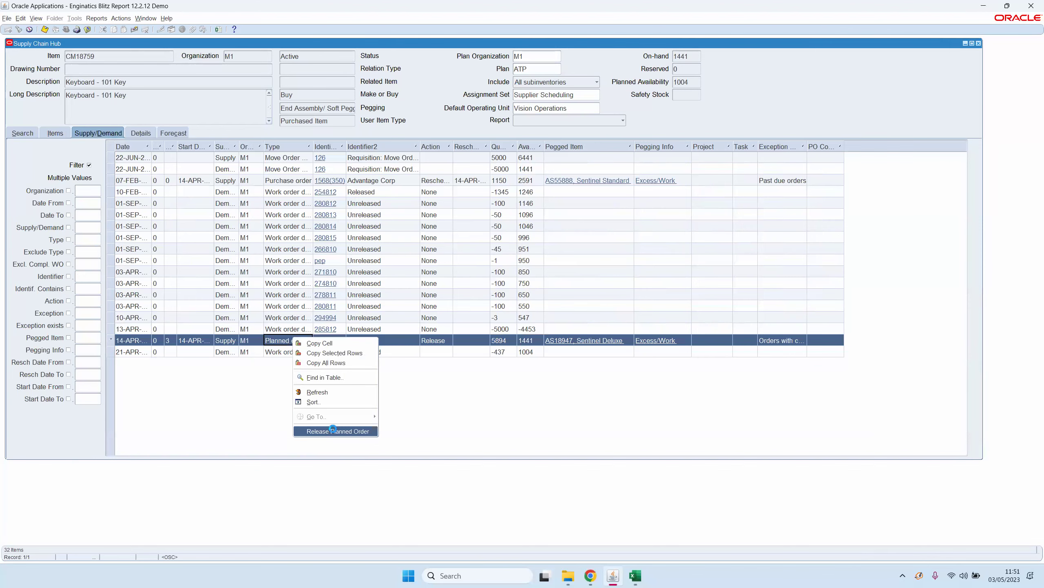
pyautogui.click(358, 430)
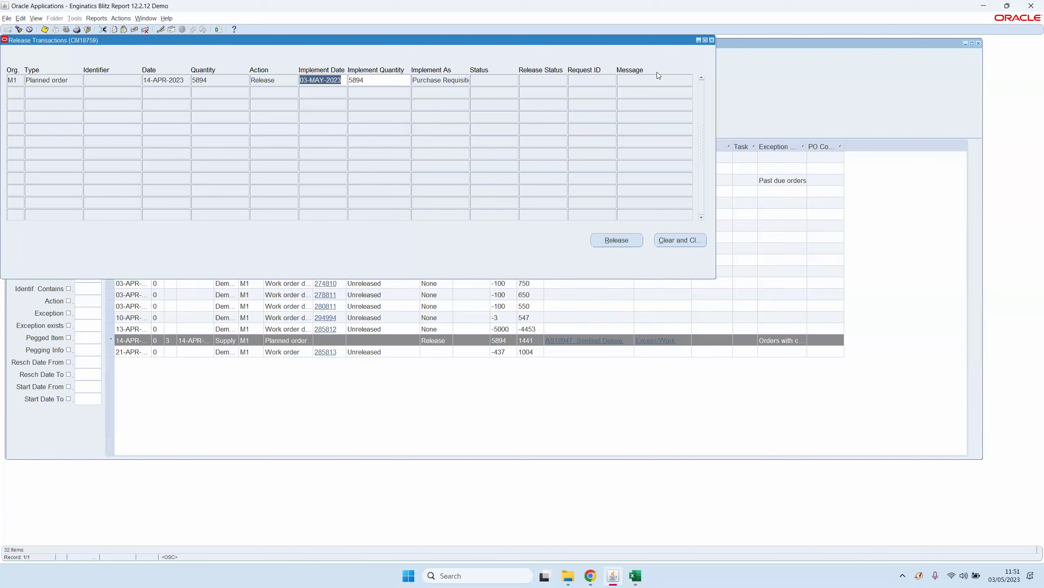
pyautogui.click(713, 41)
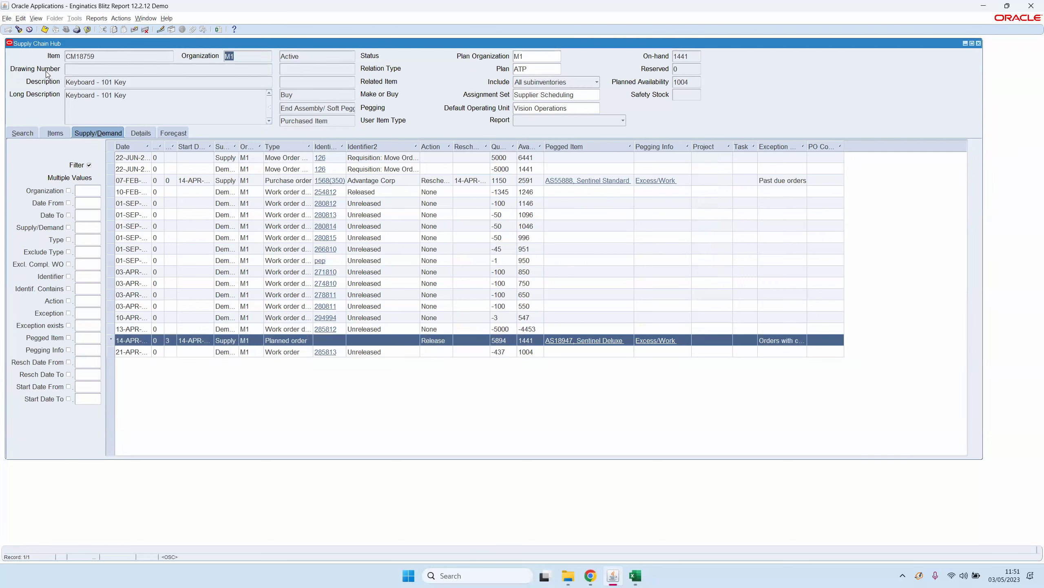
pyautogui.click(979, 43)
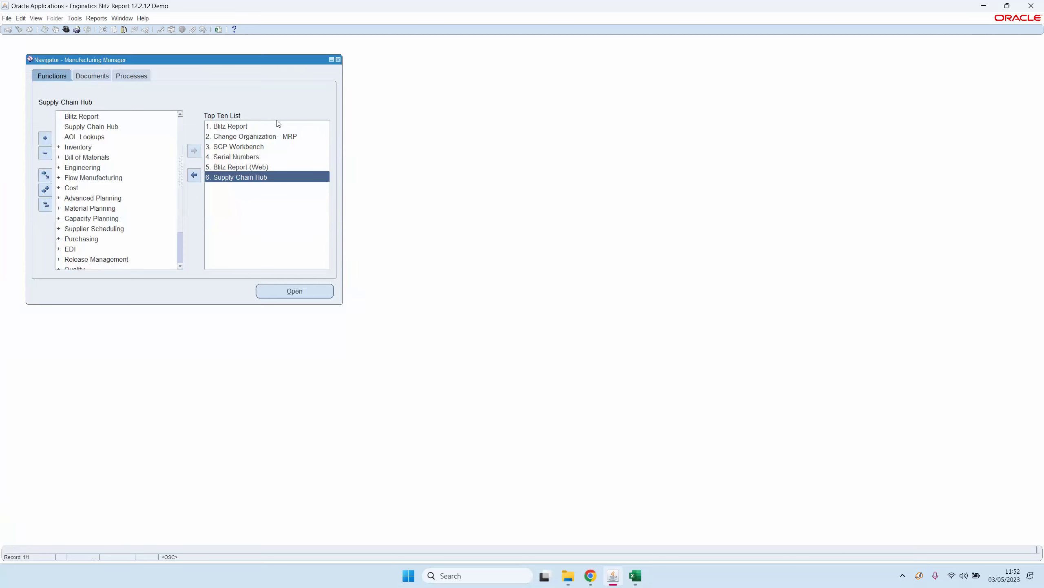
# - Switch to Chrome and open r122a.enginatics.com in a new tab
pyautogui.click(591, 575)
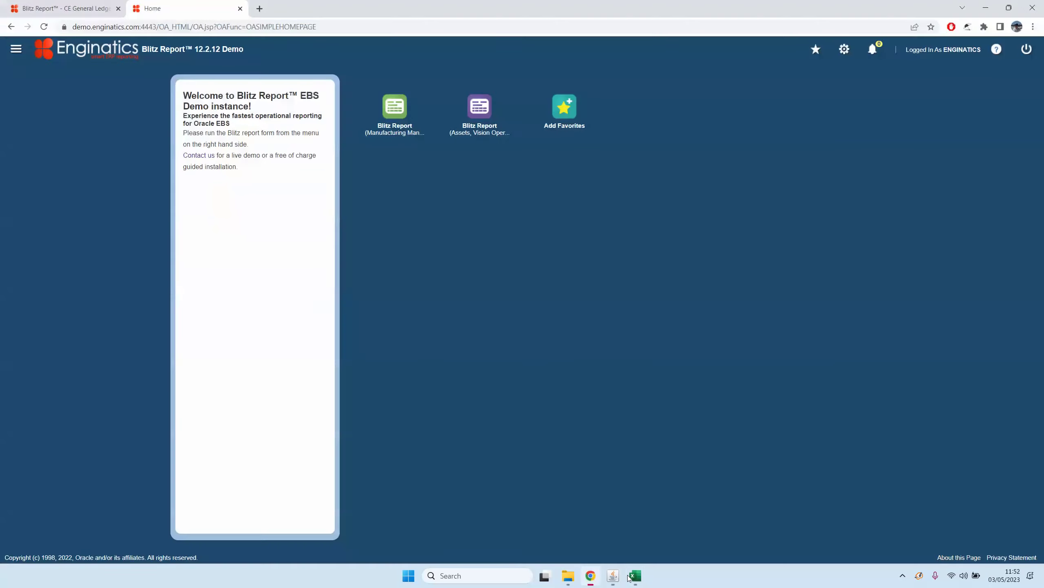
pyautogui.click(260, 8)
pyautogui.write('r122a.enginatics.com')
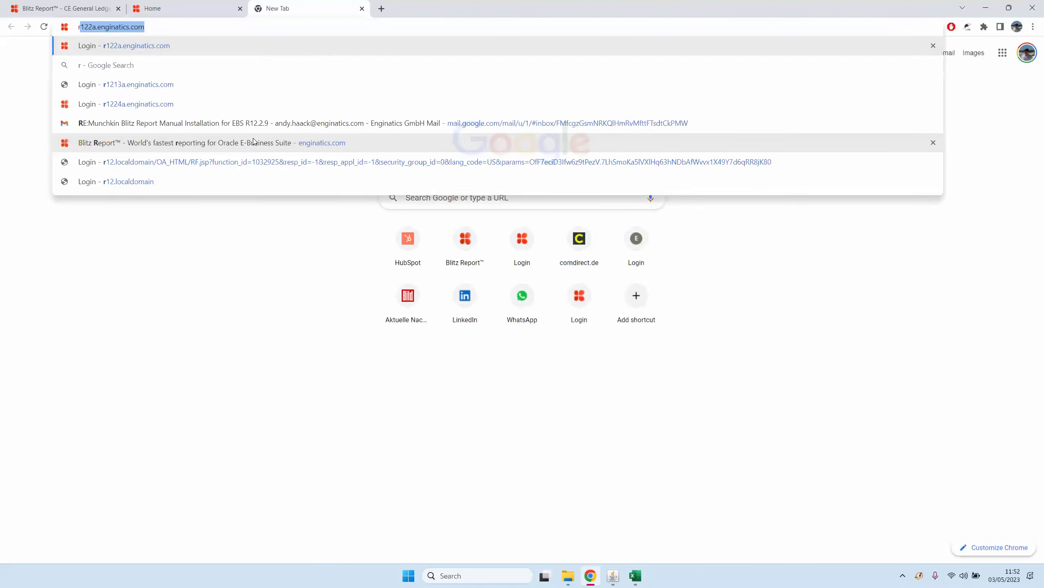
pyautogui.press('Return')
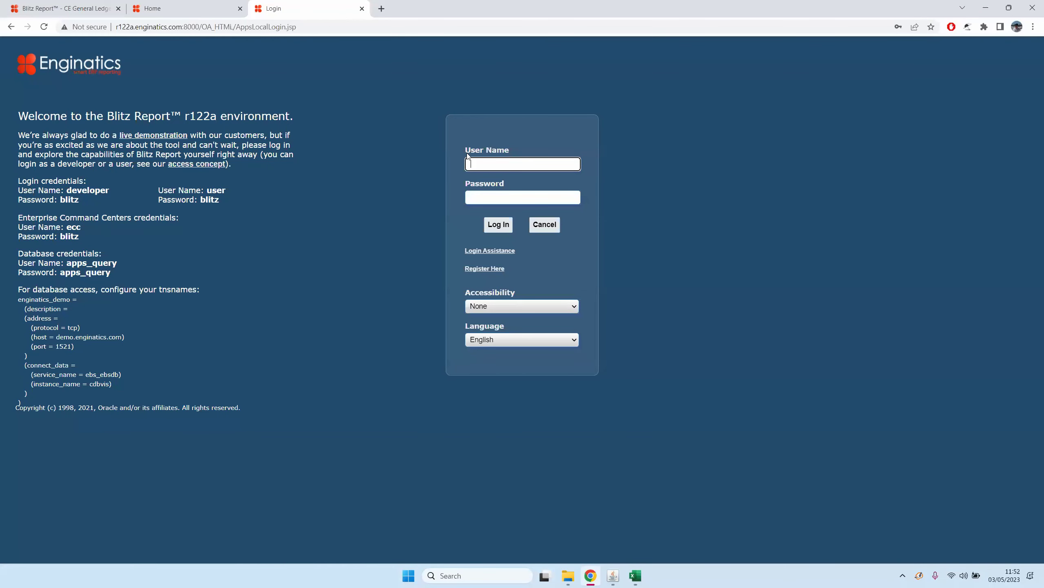
# - Log in to the r122a environment with the saved ENGINATICS user name and its stored password
pyautogui.click(469, 164)
pyautogui.click(530, 193)
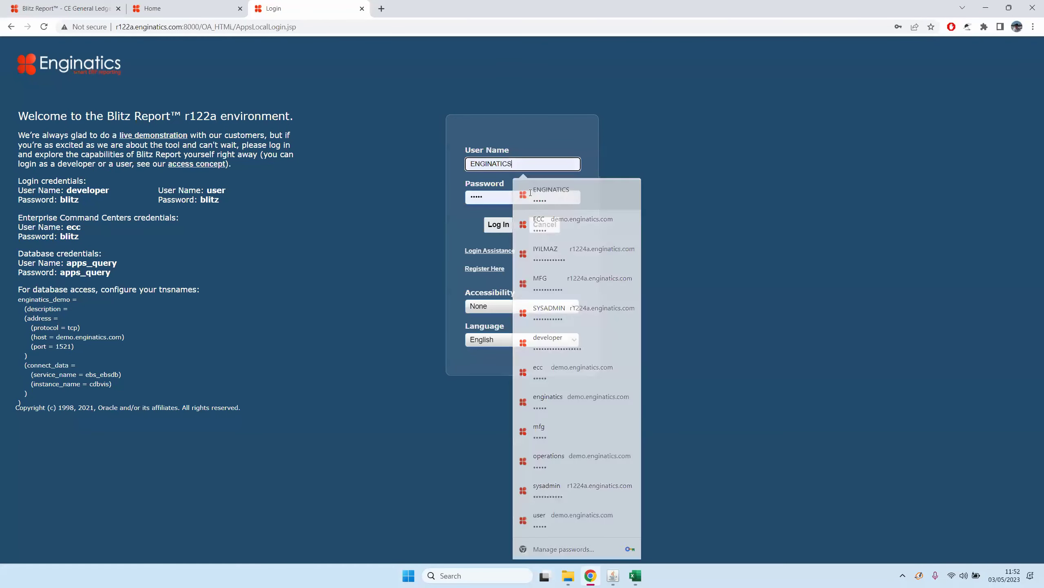
pyautogui.click(499, 224)
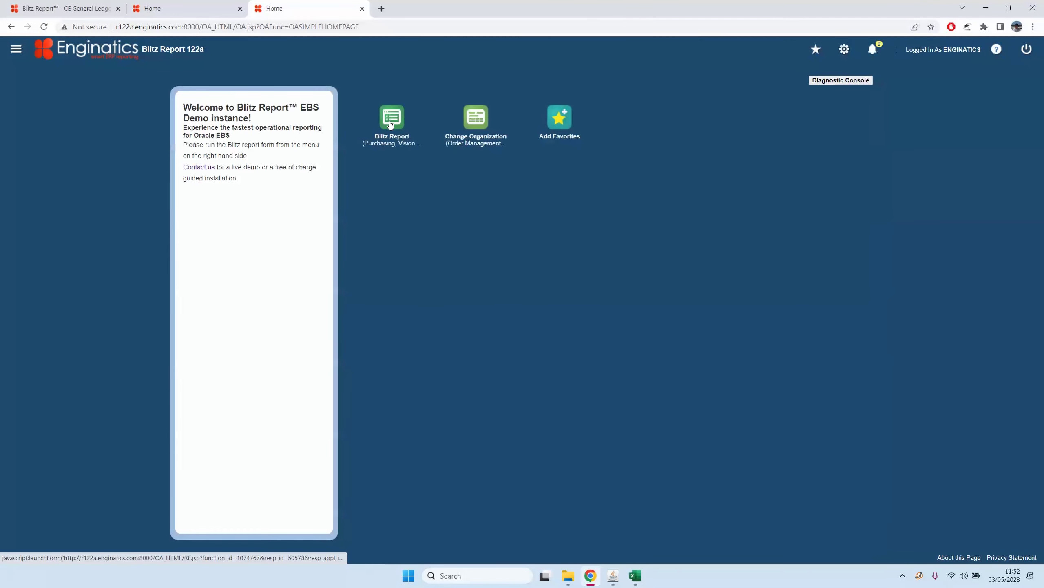
# - Launch Blitz Report for Purchasing from the home page favorites and bring its Oracle Applications window to the front
pyautogui.click(390, 125)
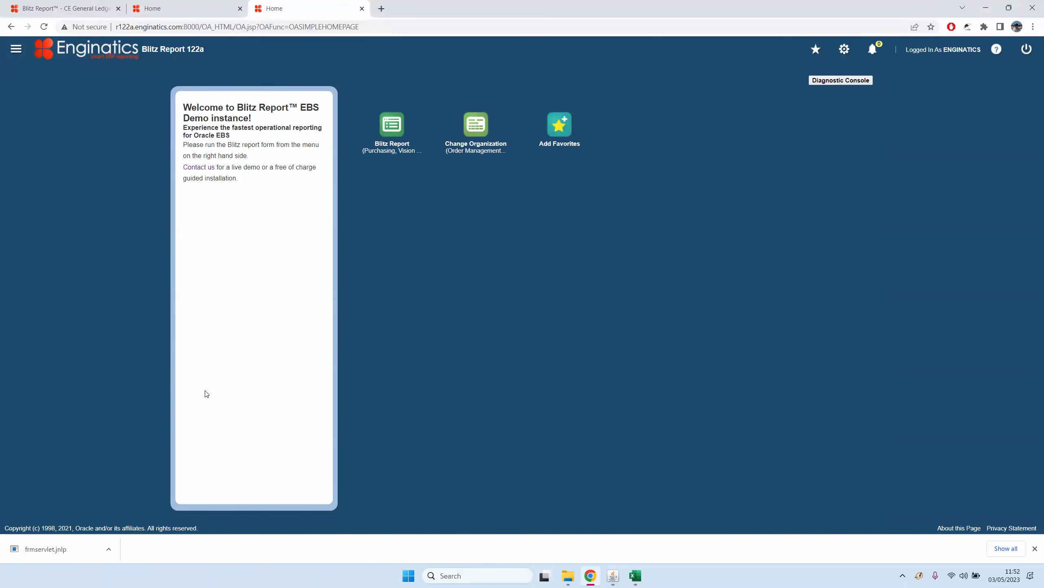
pyautogui.click(1034, 549)
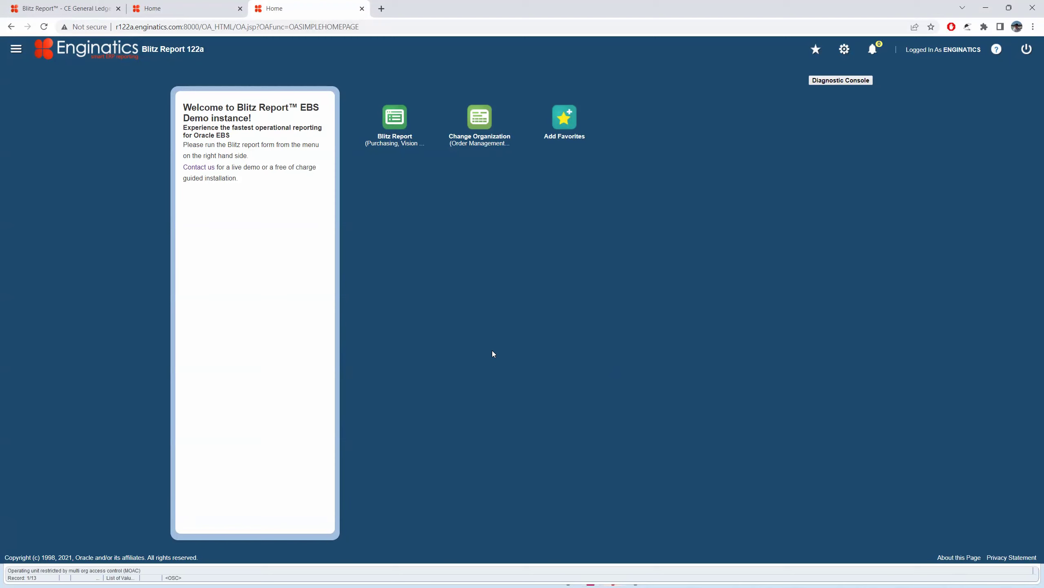
pyautogui.click(565, 571)
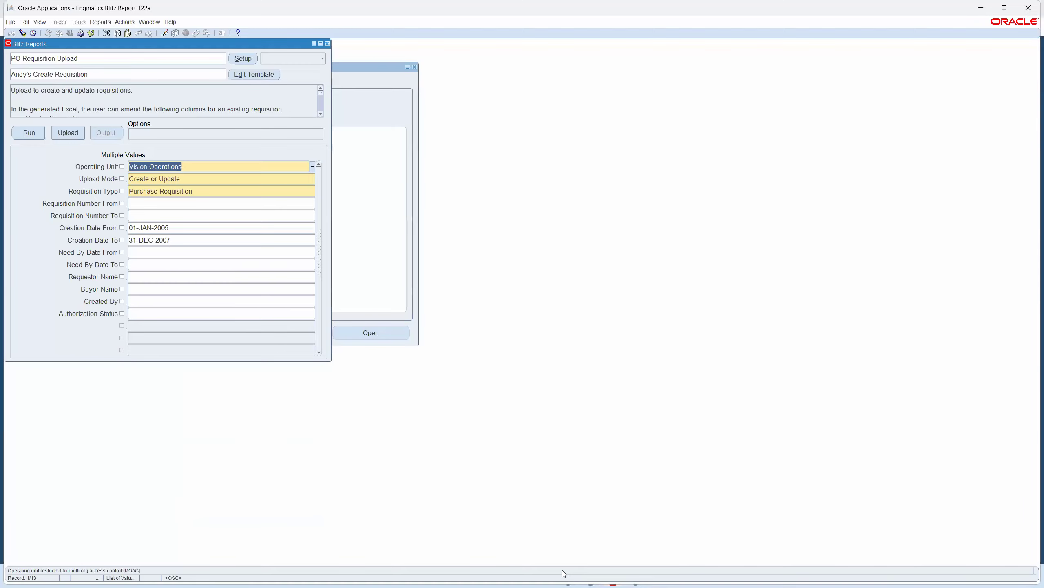
# - Maximize the Oracle Applications window and browse the list of upload reports, keeping PO Requisition Upload as the report
pyautogui.click(1004, 7)
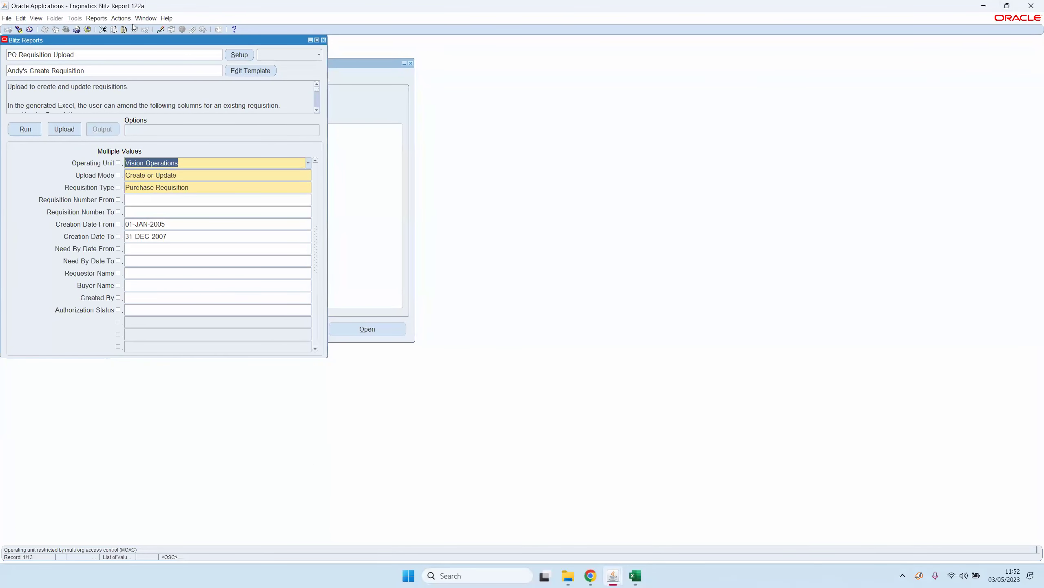
pyautogui.moveTo(124, 39); pyautogui.dragTo(143, 49)
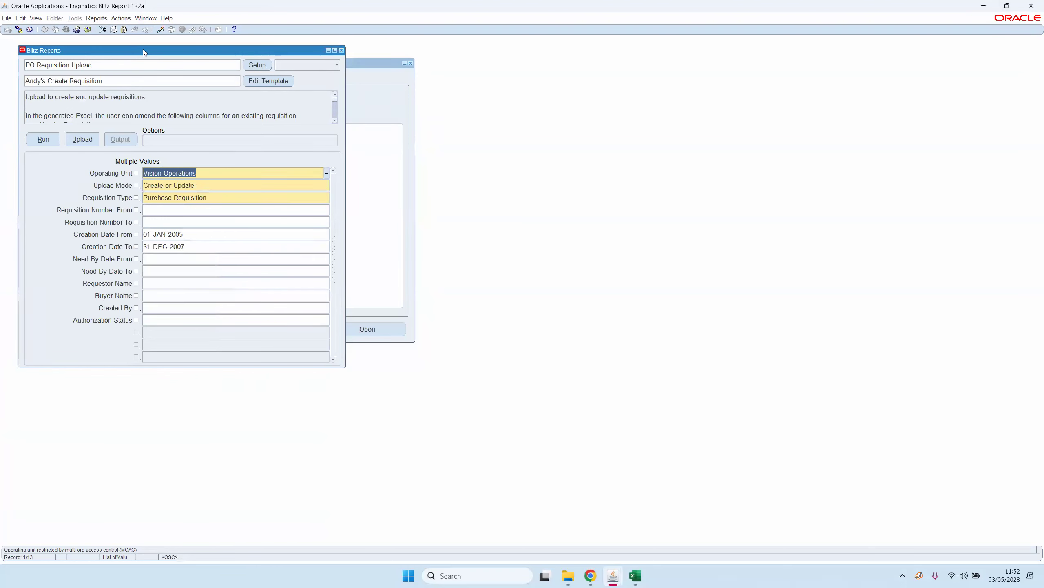
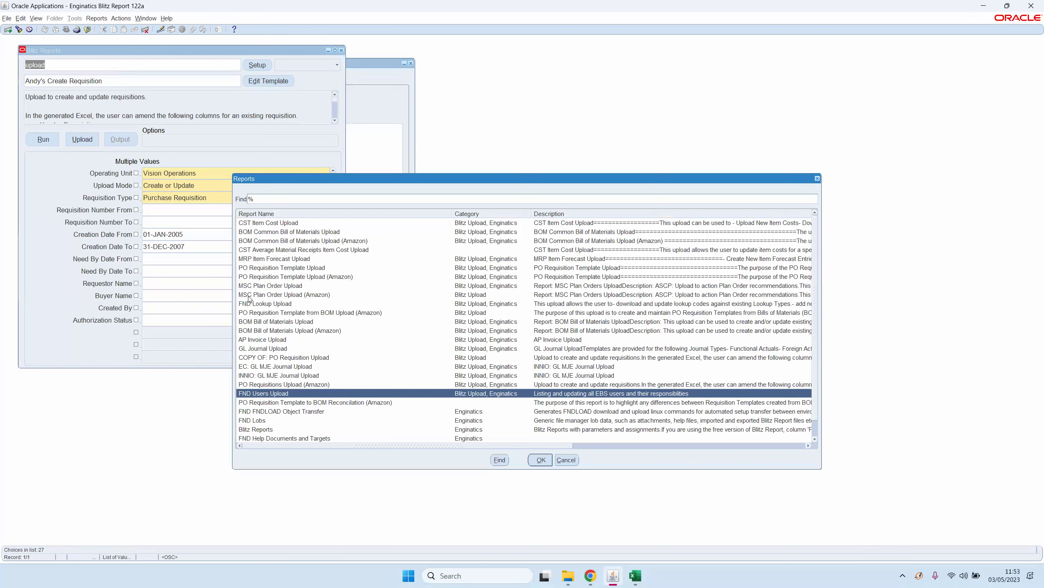
pyautogui.click(267, 286)
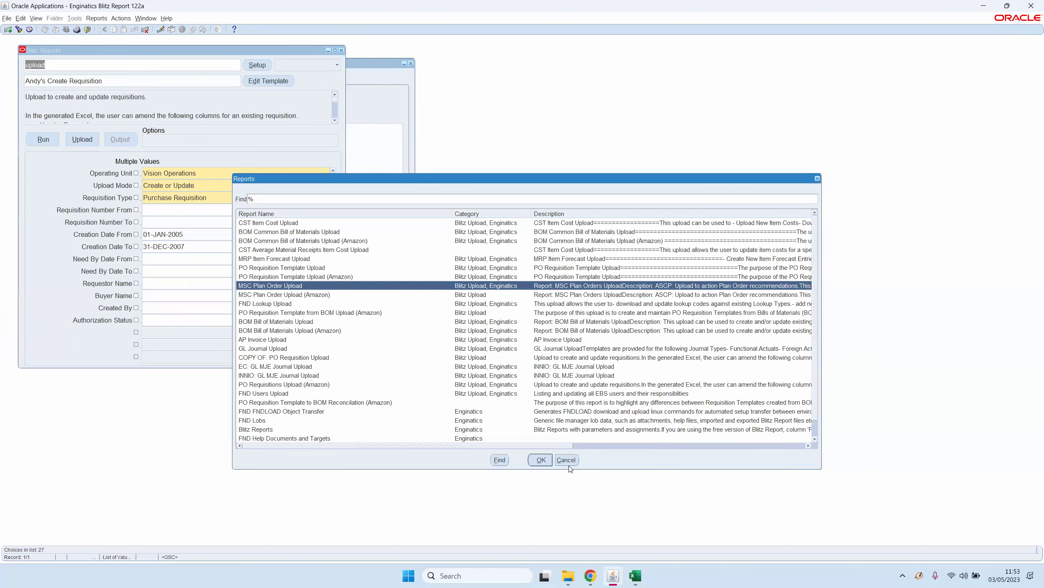
pyautogui.click(541, 459)
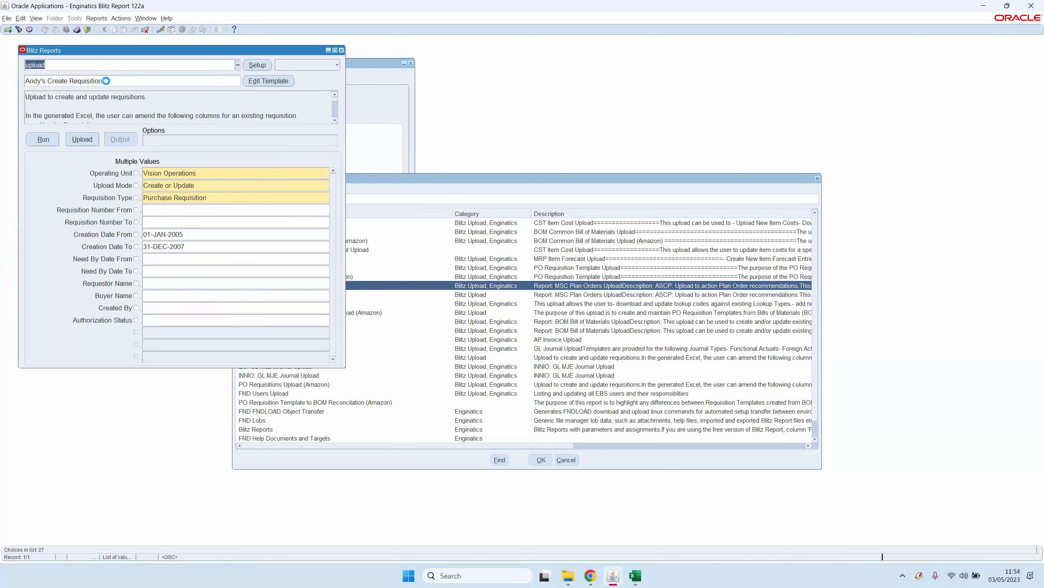
pyautogui.click(58, 67)
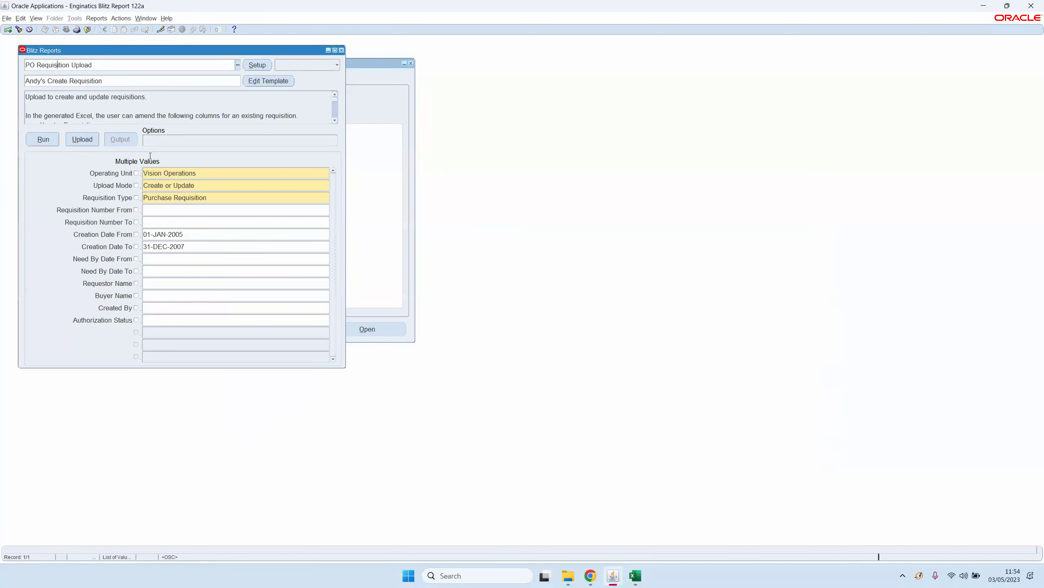
# - Set the upload mode to Create or Update
pyautogui.click(192, 186)
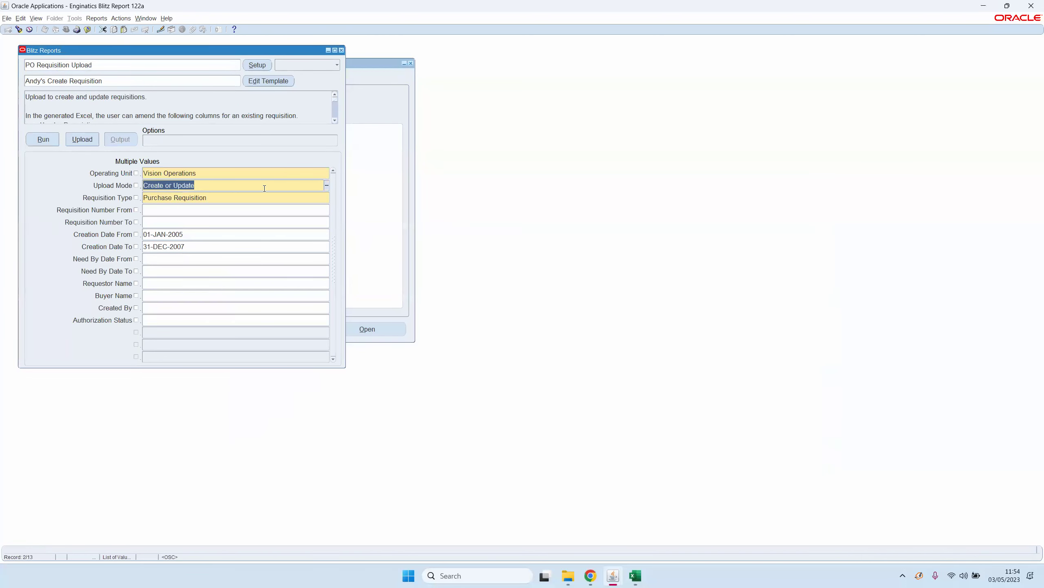
pyautogui.click(327, 186)
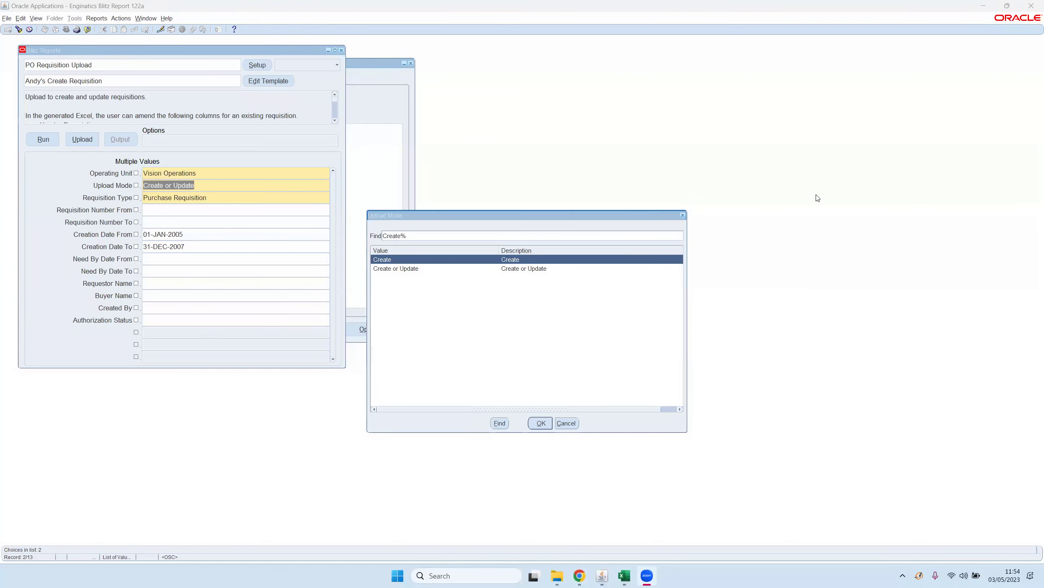
pyautogui.click(396, 270)
pyautogui.click(392, 260)
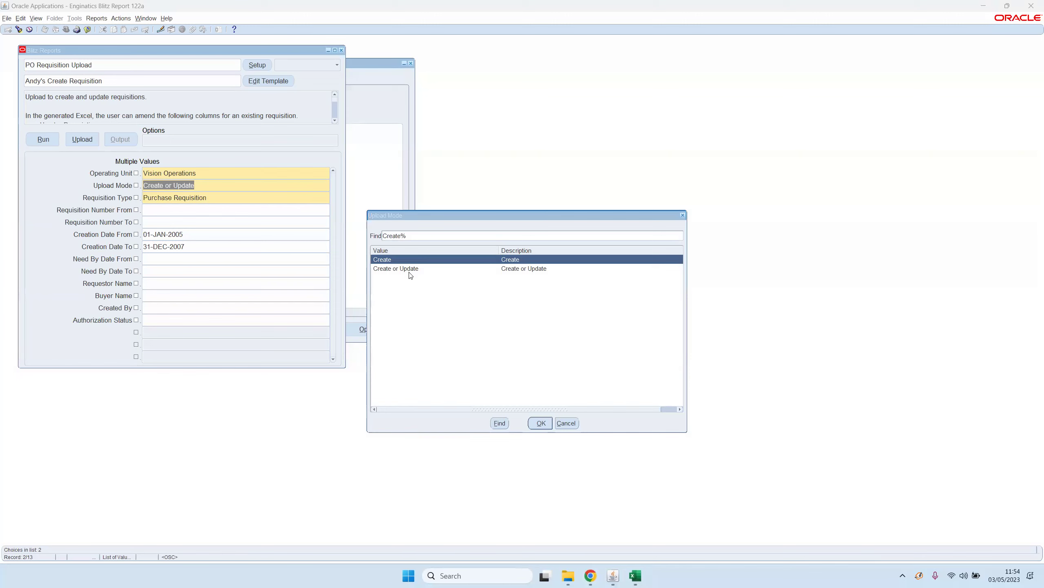
pyautogui.click(391, 269)
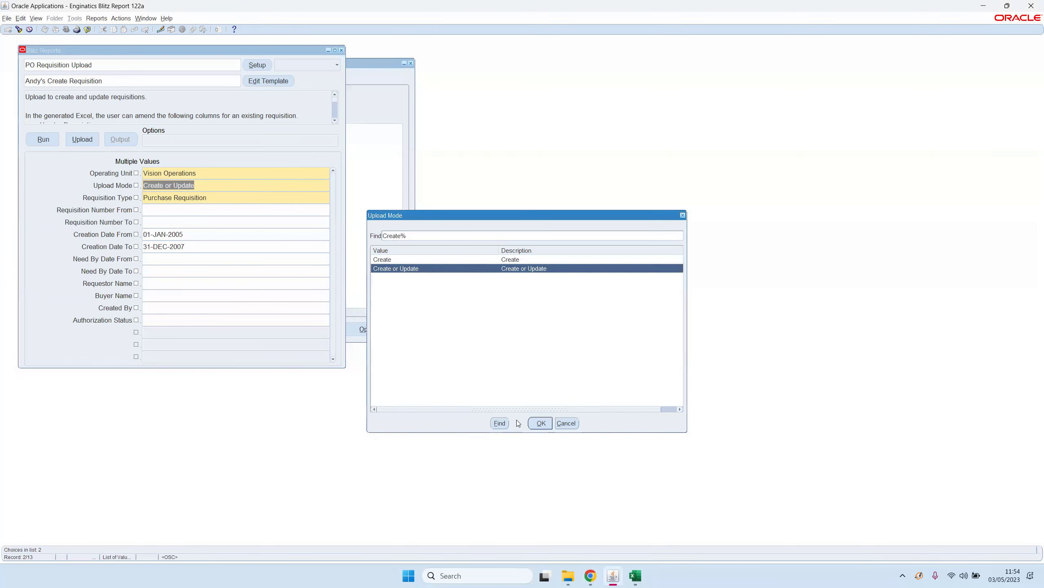
pyautogui.click(540, 424)
# - Run the PO Requisition Upload for creation dates 01-JAN-2005 to 31-DEC-2007 and open the generated Excel workbook
pyautogui.click(186, 234)
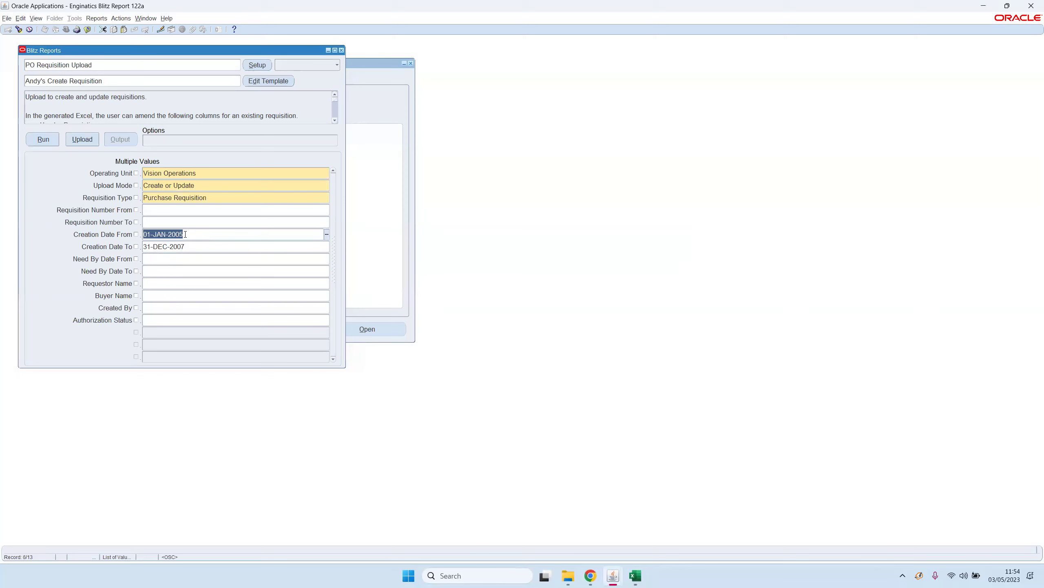
pyautogui.click(167, 250)
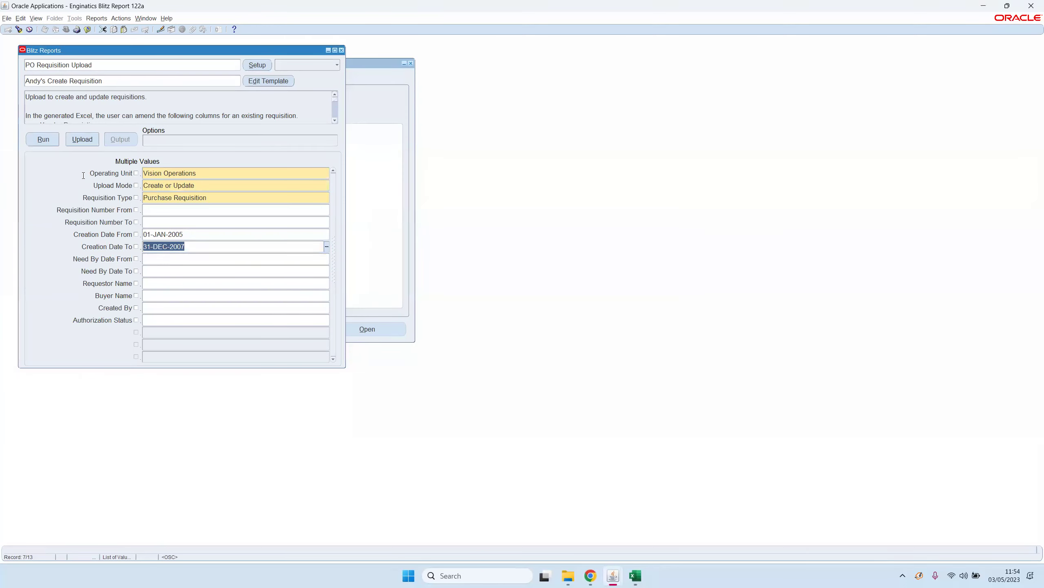
pyautogui.click(162, 237)
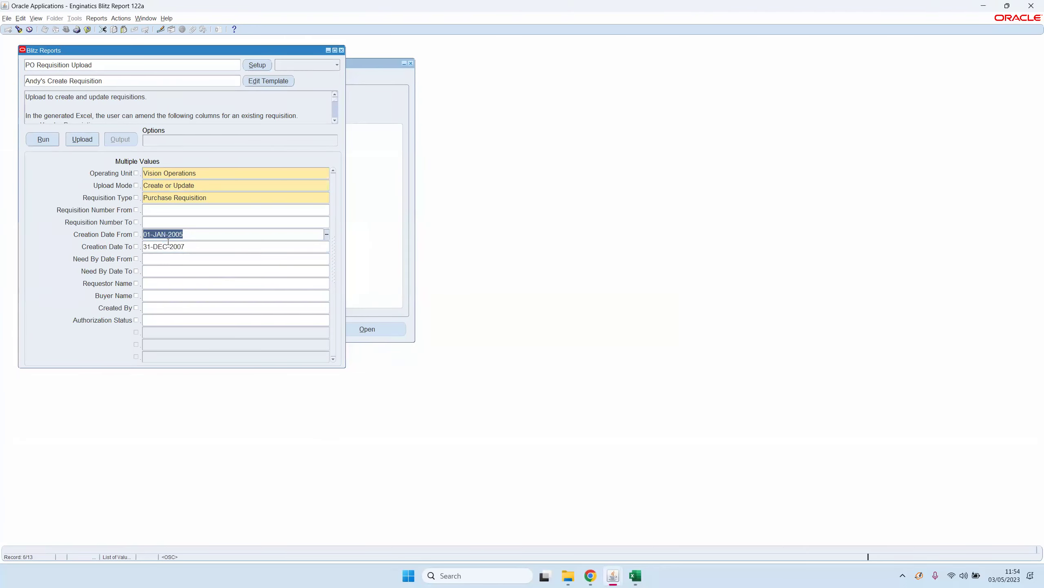
pyautogui.click(168, 247)
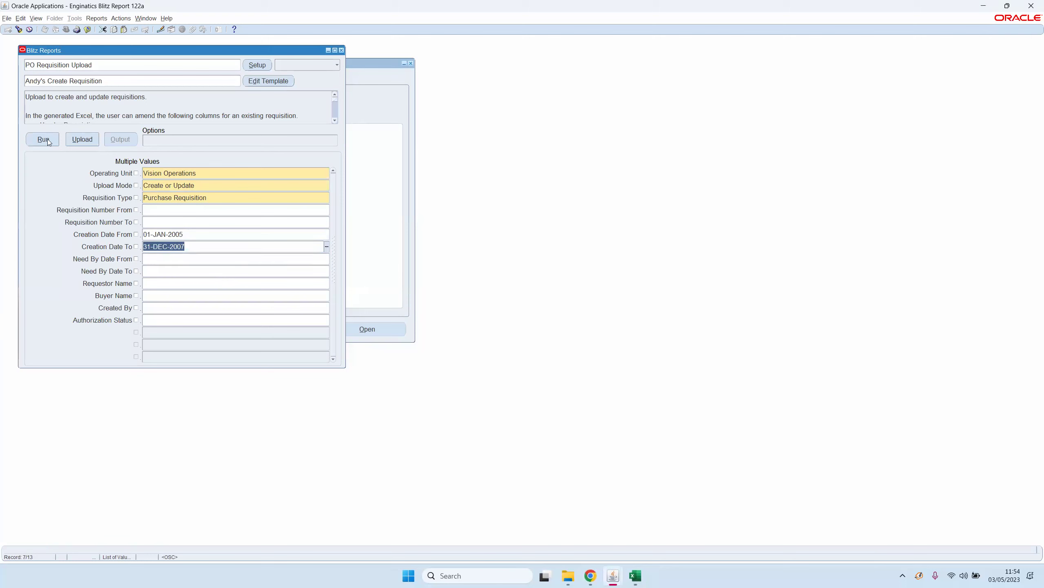
pyautogui.click(48, 140)
pyautogui.click(364, 332)
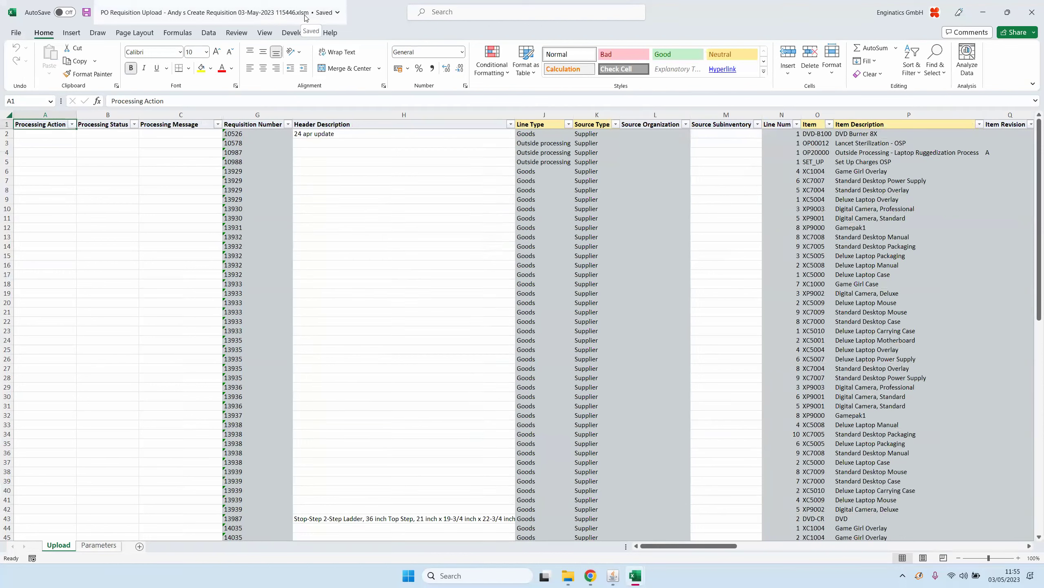
# - Examine the requisition numbers, line types and source types of the downloaded requisitions on the Upload sheet
pyautogui.moveTo(251, 173); pyautogui.dragTo(253, 349)
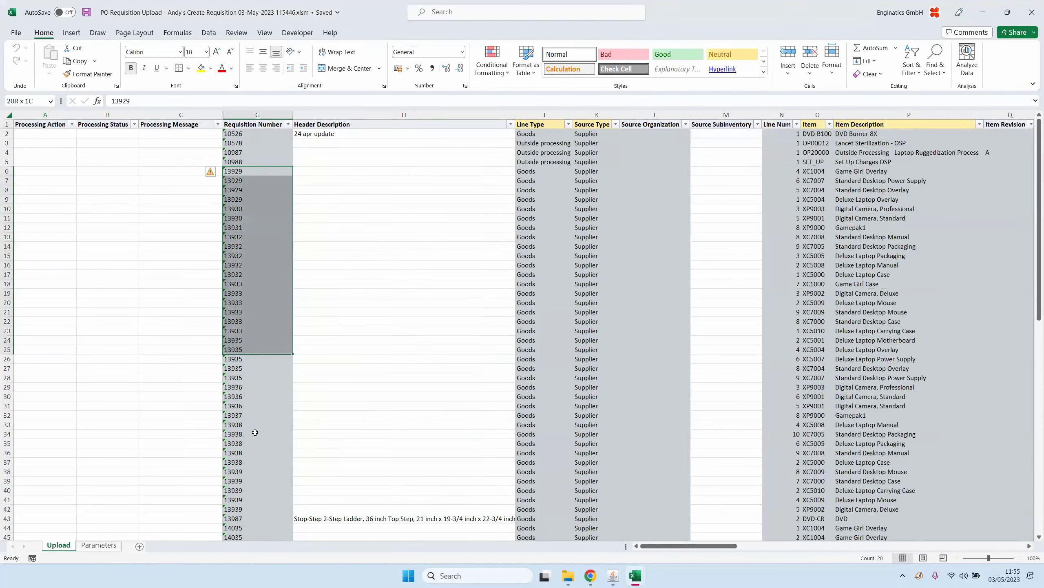
pyautogui.moveTo(255, 432); pyautogui.dragTo(256, 462)
pyautogui.moveTo(555, 243); pyautogui.dragTo(592, 379)
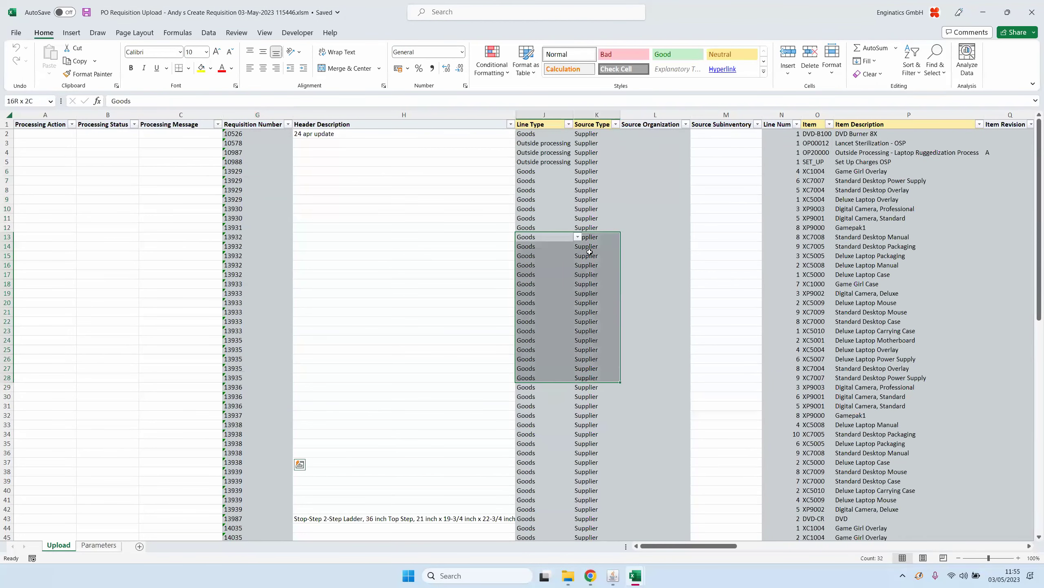
pyautogui.click(549, 182)
pyautogui.moveTo(255, 182); pyautogui.dragTo(265, 397)
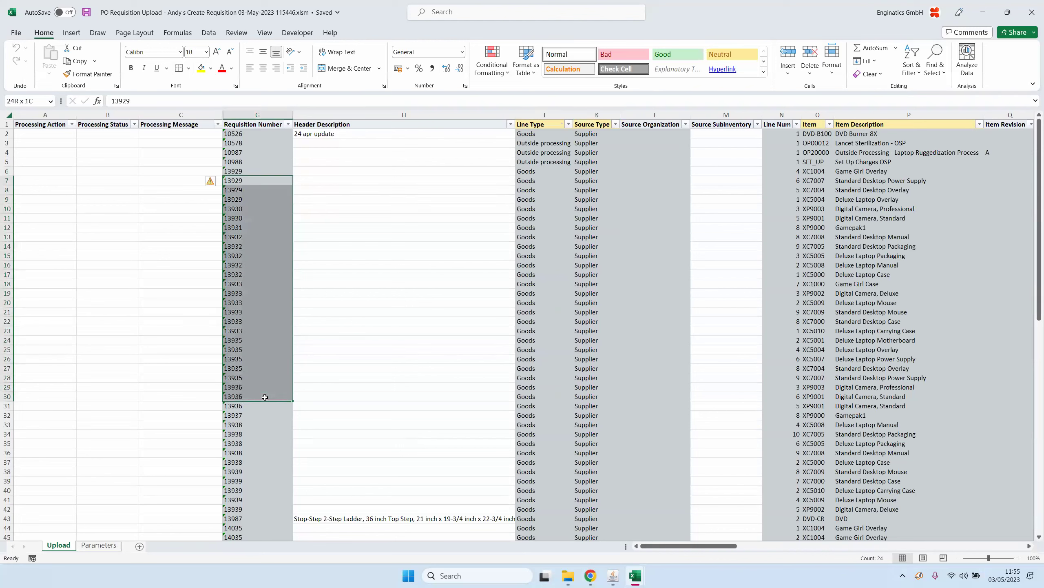
pyautogui.click(251, 267)
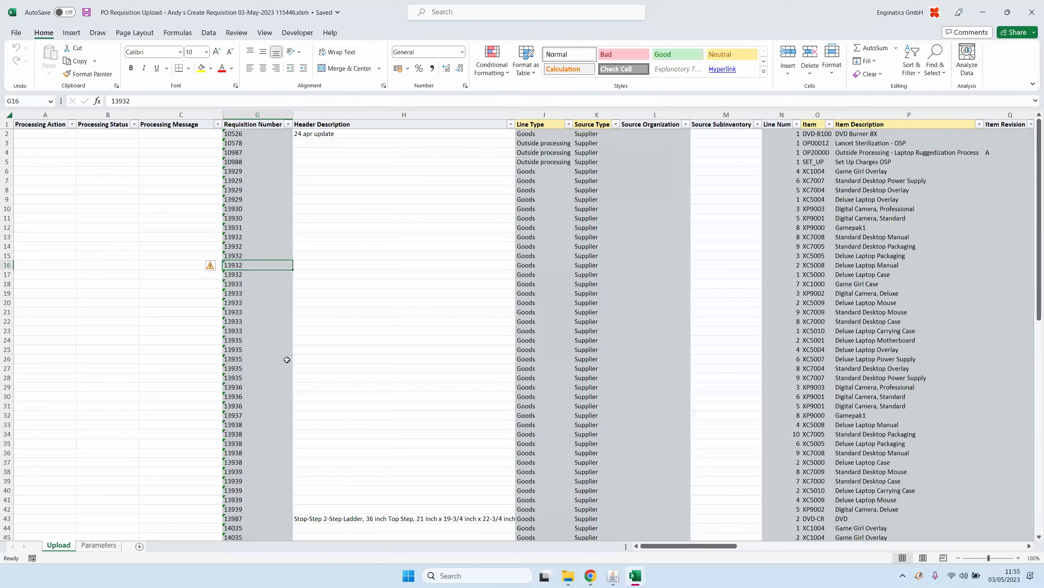
pyautogui.scroll(-10, 279, 354)
pyautogui.moveTo(255, 284); pyautogui.dragTo(258, 312)
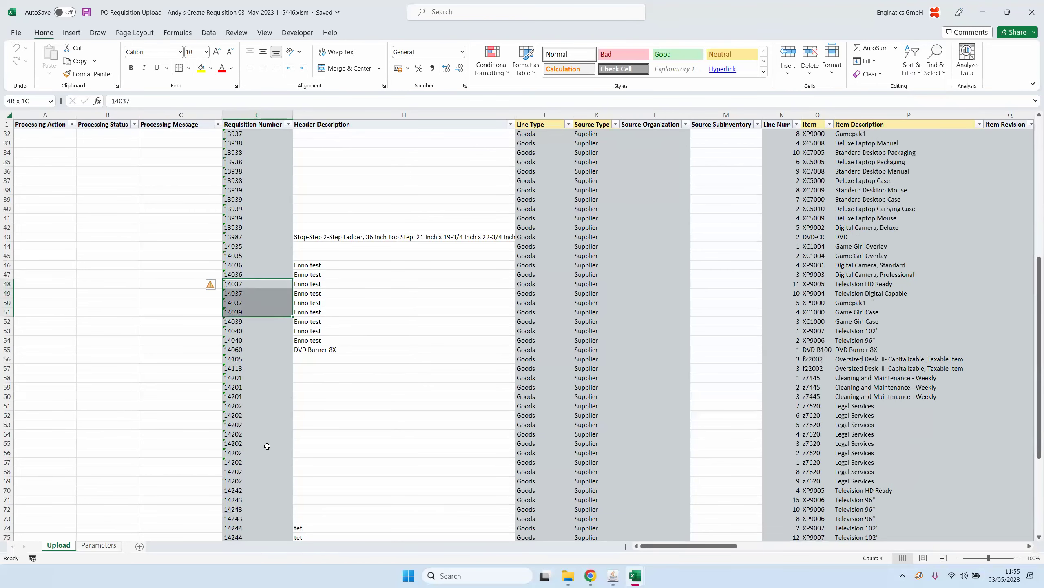
pyautogui.keyDown('shift'); pyautogui.click(267, 446); pyautogui.keyUp('shift')
pyautogui.scroll(10, 393, 401)
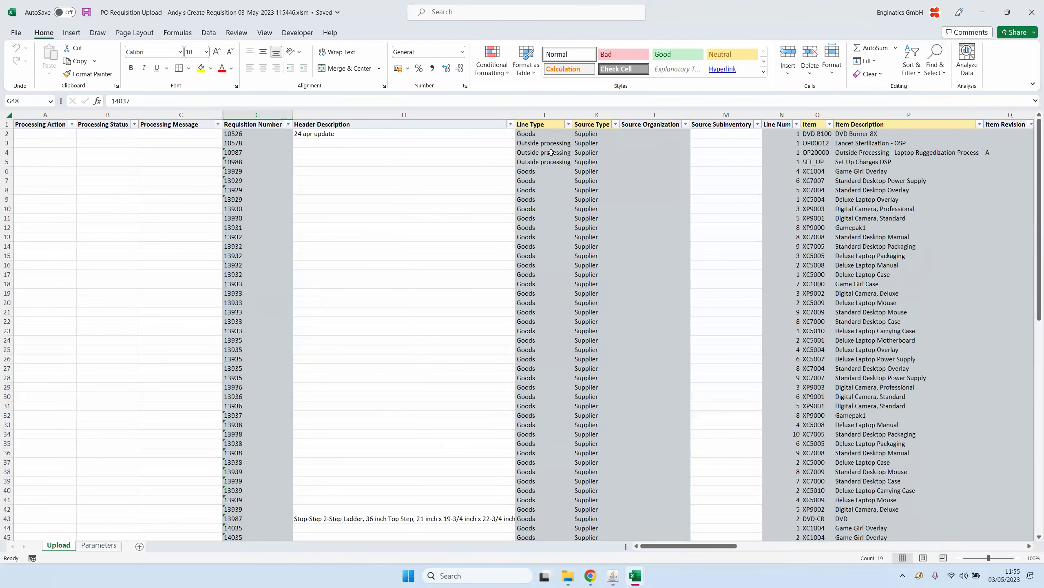
# - Review the highlighted Line Type, Source Type, Item and Item Description column headers on the Upload sheet
pyautogui.click(543, 171)
pyautogui.click(542, 293)
pyautogui.moveTo(546, 123); pyautogui.dragTo(583, 122)
pyautogui.click(547, 199)
pyautogui.click(565, 211)
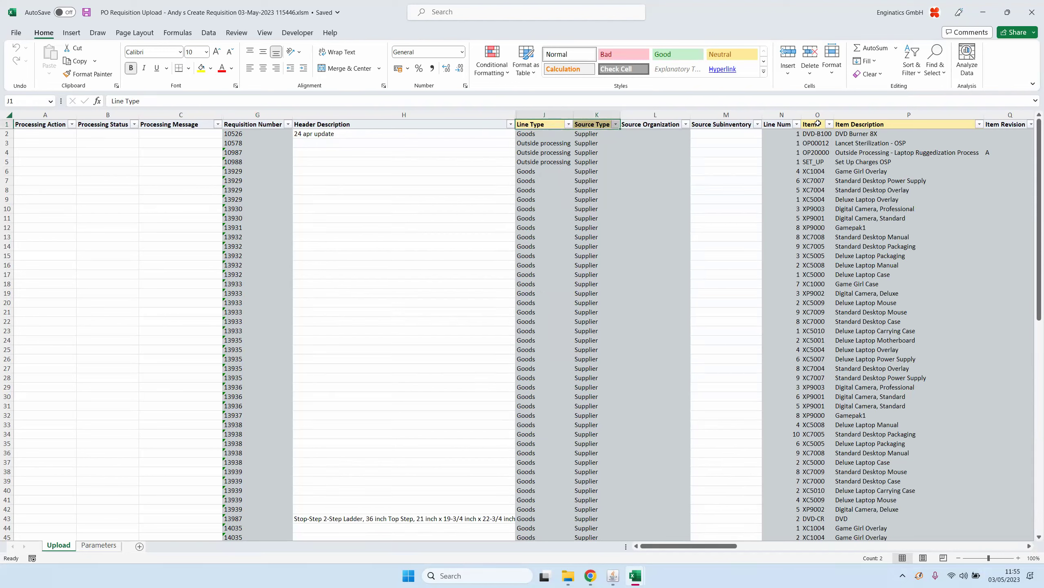
pyautogui.moveTo(818, 123); pyautogui.dragTo(885, 124)
pyautogui.click(255, 274)
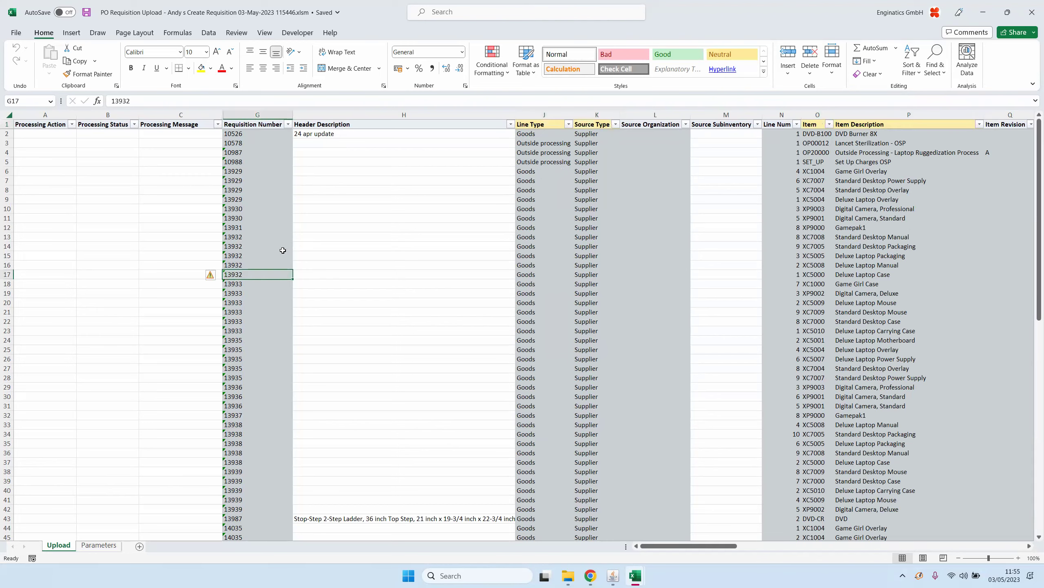
# - Change the header description in H74 to "Description test"
pyautogui.scroll(-20, 283, 250)
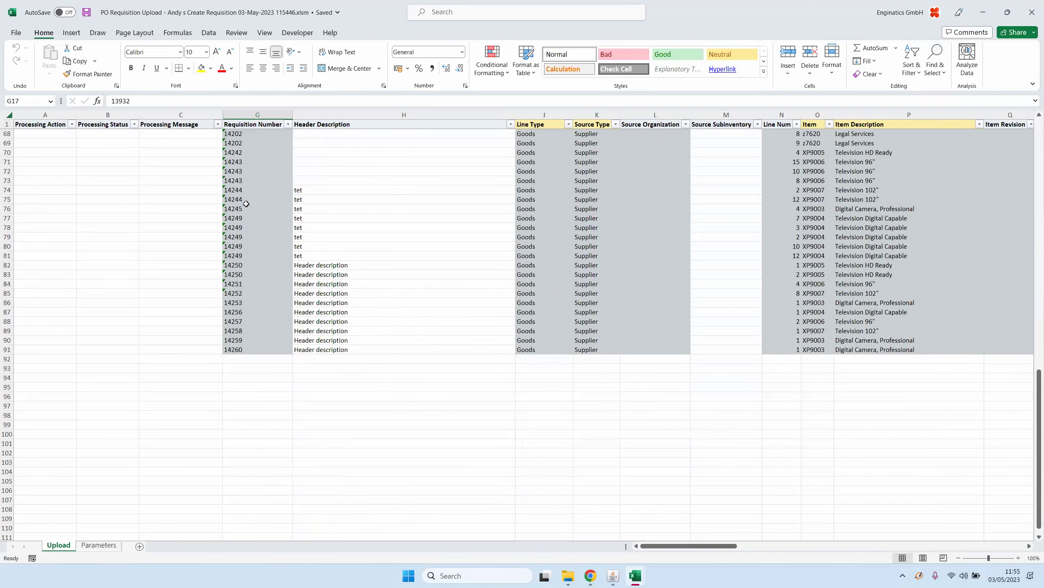
pyautogui.click(313, 190)
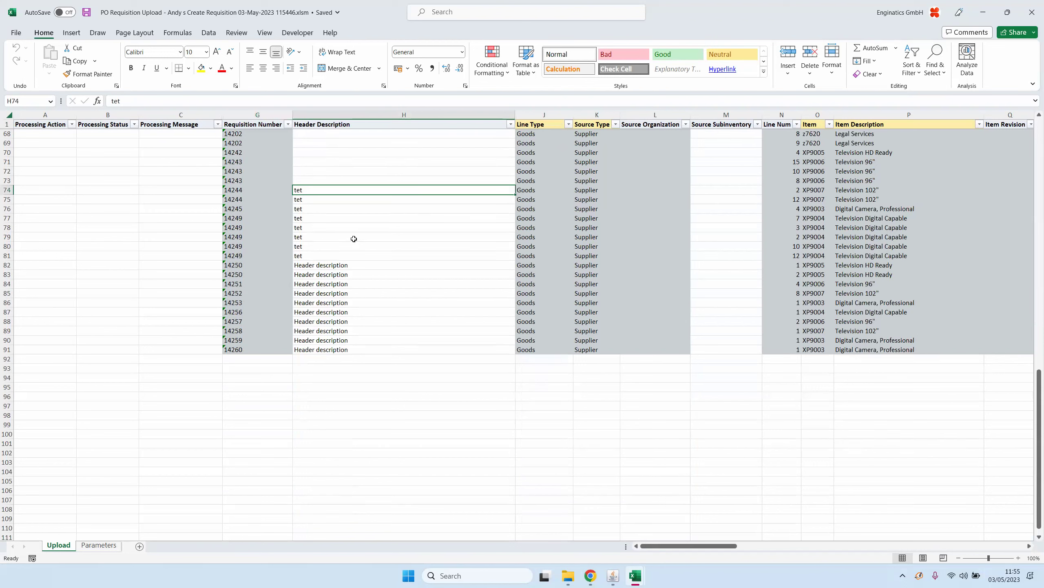
pyautogui.write('Description tes')
pyautogui.hotkey('ctrl', 'Return')
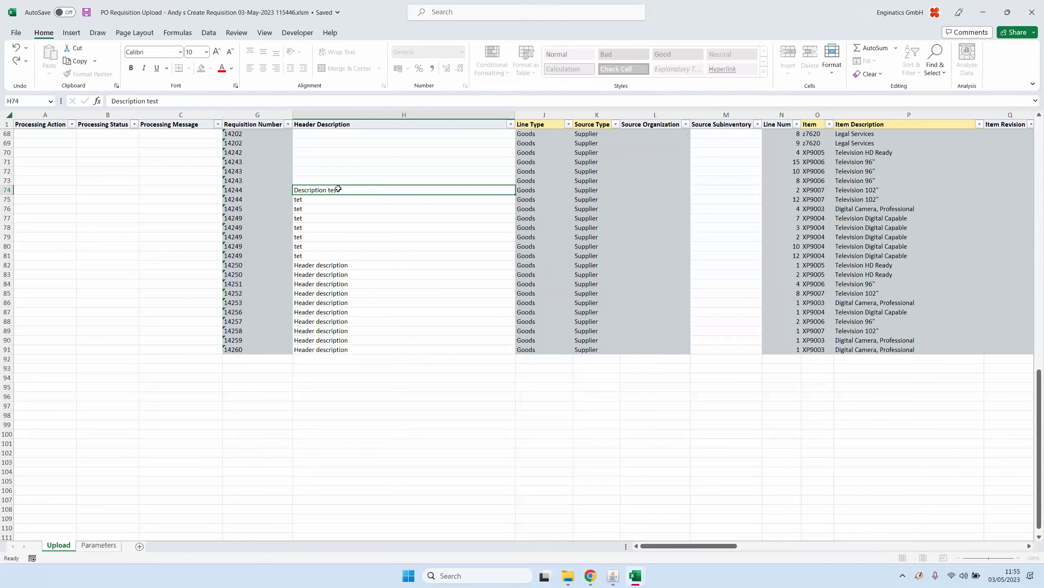
# - Copy the header description from H74 down to the last requisition line in H91
pyautogui.hotkey('ctrl', 'c')
pyautogui.hotkey('shift', 'Down')
pyautogui.hotkey('shift', 'Down')
pyautogui.hotkey('shift', 'Down')
pyautogui.hotkey('shift', 'Down')
pyautogui.hotkey('shift', 'Down')
pyautogui.hotkey('shift', 'Down')
pyautogui.hotkey('shift', 'Down')
pyautogui.hotkey('shift', 'Down')
pyautogui.hotkey('shift', 'Down')
pyautogui.hotkey('shift', 'Down')
pyautogui.hotkey('shift', 'Down')
pyautogui.hotkey('shift', 'Down')
pyautogui.hotkey('shift', 'Down')
pyautogui.hotkey('shift', 'Down')
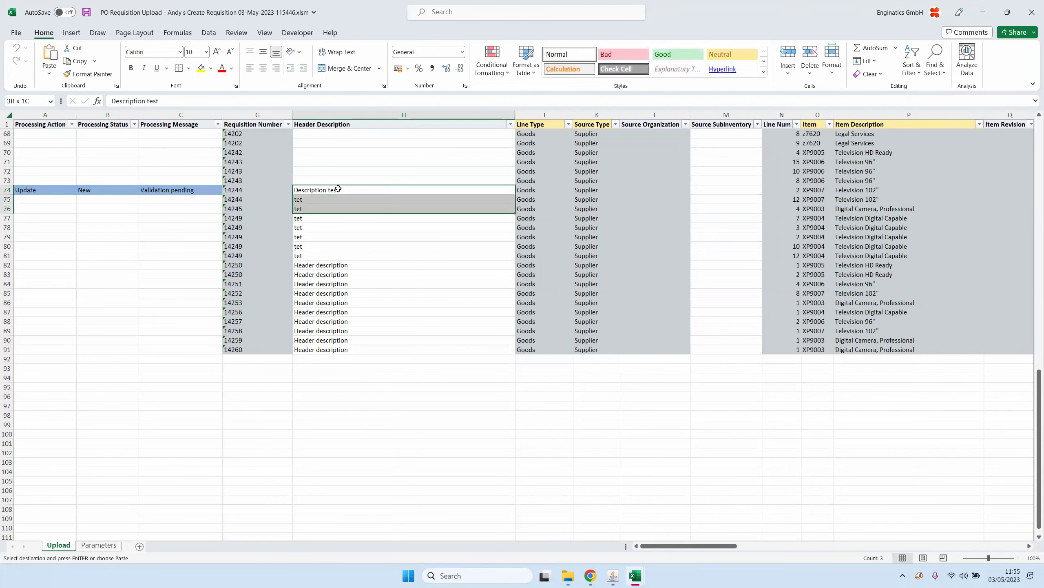
pyautogui.hotkey('shift', 'Down')
pyautogui.hotkey('shift', 'Down')
pyautogui.hotkey('shift', 'Down')
pyautogui.hotkey('ctrl', 'v')
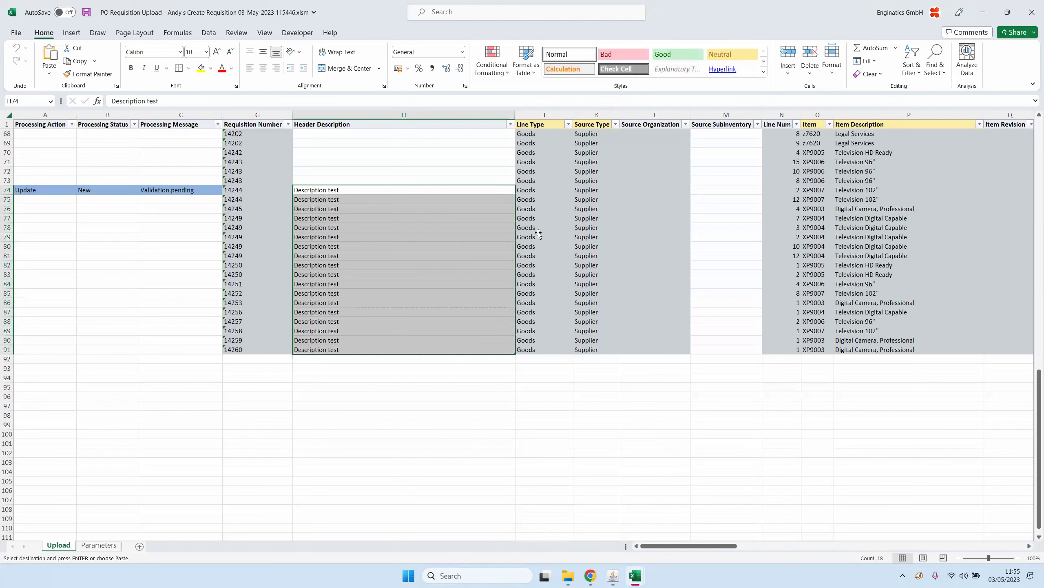
# - Check the processing action and processing status of the edited requisition lines
pyautogui.click(537, 238)
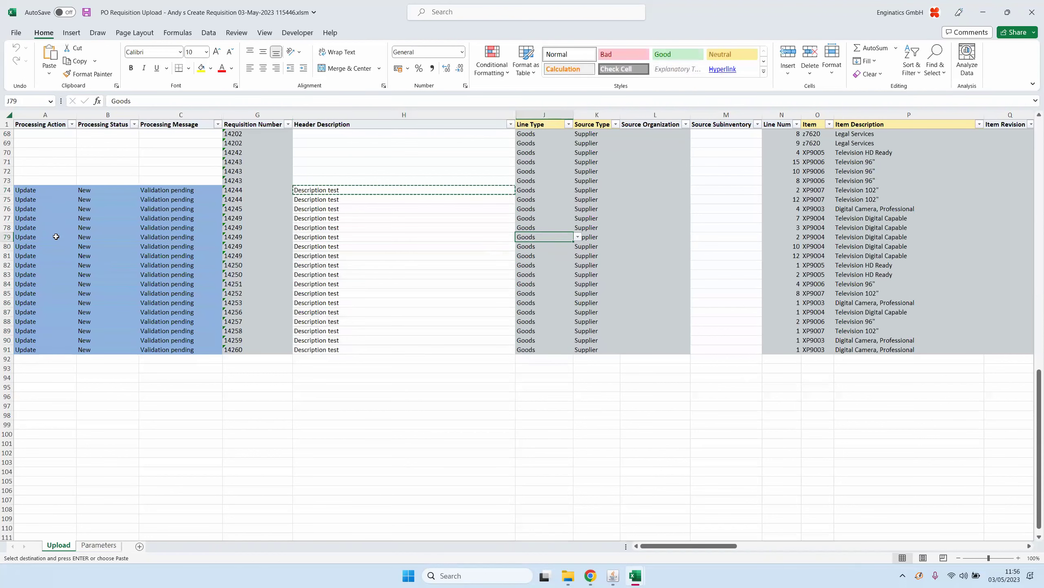
pyautogui.moveTo(118, 226); pyautogui.dragTo(123, 290)
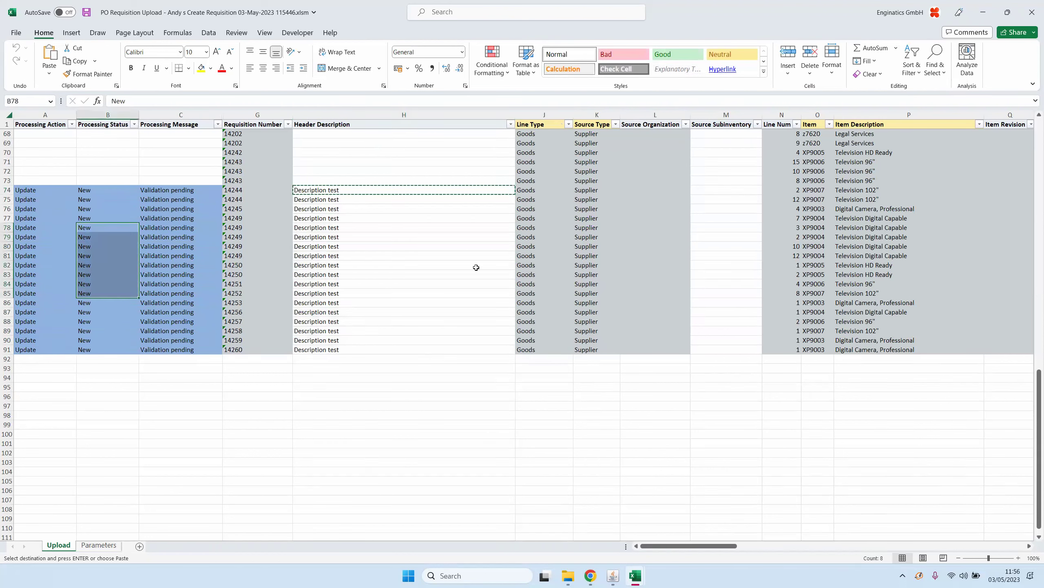
pyautogui.click(545, 246)
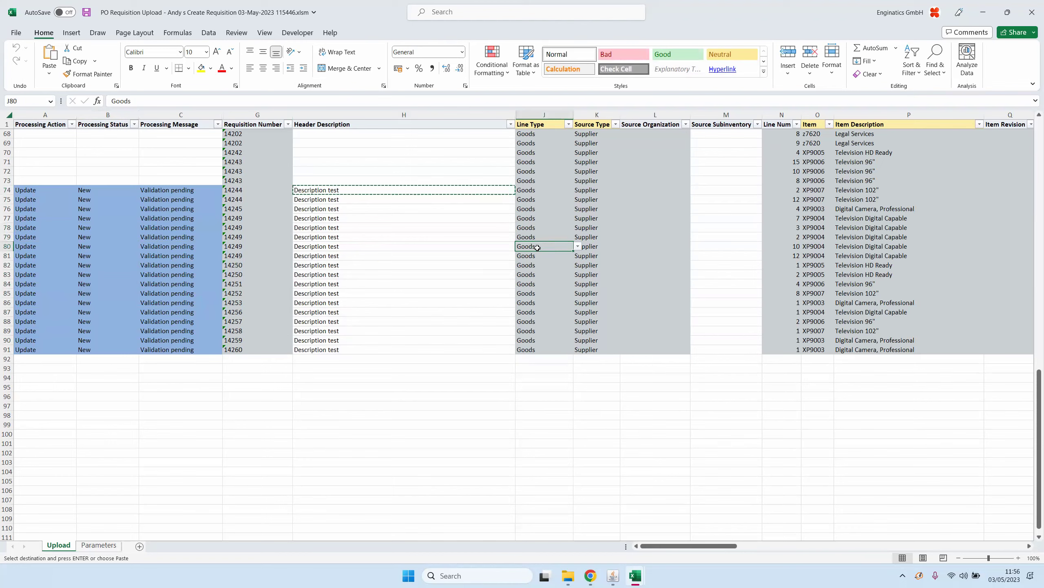
pyautogui.click(564, 202)
# - Copy the Line Type through Deliver To Location cells of rows 68 to 70 into new lines starting at J92
pyautogui.scroll(2, 564, 202)
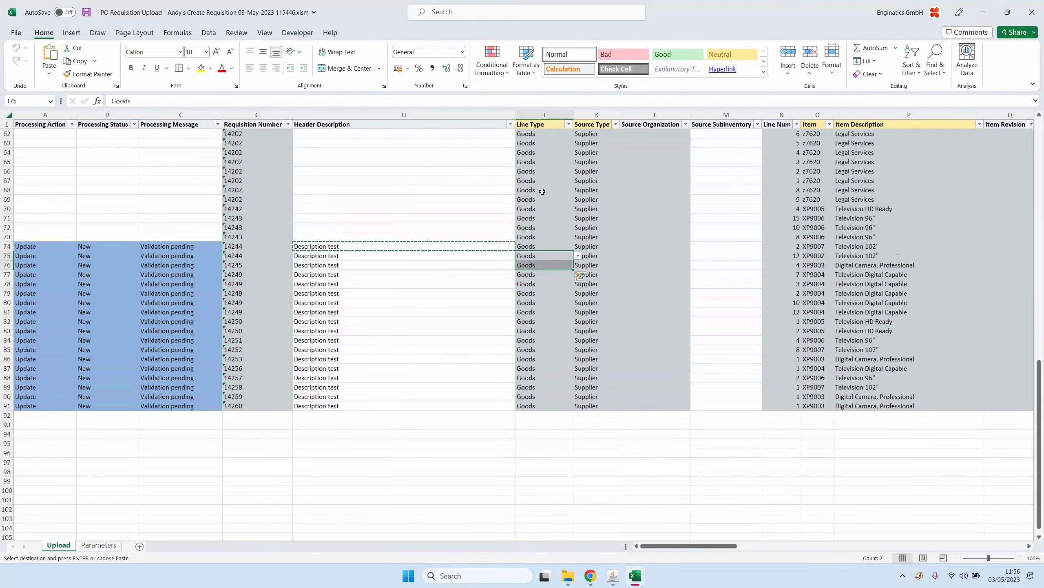
pyautogui.click(541, 191)
pyautogui.hotkey('shift', 'Down')
pyautogui.hotkey('shift', 'Down')
pyautogui.hotkey('shift', 'Right')
pyautogui.hotkey('shift', 'Right')
pyautogui.hotkey('shift', 'Right')
pyautogui.hotkey('shift', 'Right')
pyautogui.hotkey('shift', 'Right')
pyautogui.hotkey('shift', 'Right')
pyautogui.hotkey('shift', 'Right')
pyautogui.hotkey('shift', 'Right')
pyautogui.hotkey('shift', 'Right')
pyautogui.hotkey('shift', 'Right')
pyautogui.hotkey('shift', 'Right')
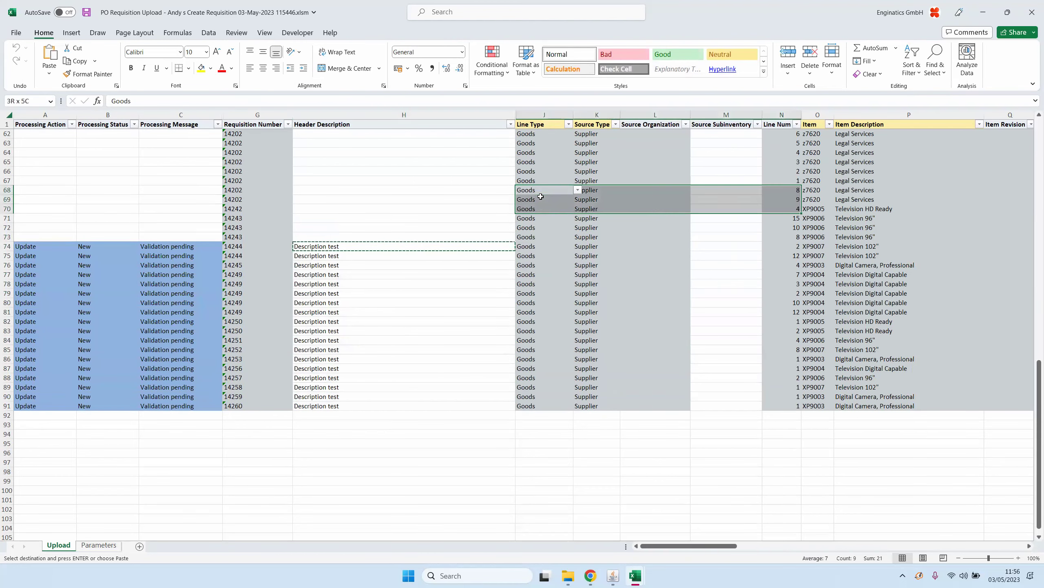
pyautogui.hotkey('shift', 'Right')
pyautogui.hotkey('shift', 'Right')
pyautogui.hotkey('shift', 'Right')
pyautogui.hotkey('shift', 'Right')
pyautogui.hotkey('shift', 'Right')
pyautogui.hotkey('shift', 'Right')
pyautogui.hotkey('shift', 'Right')
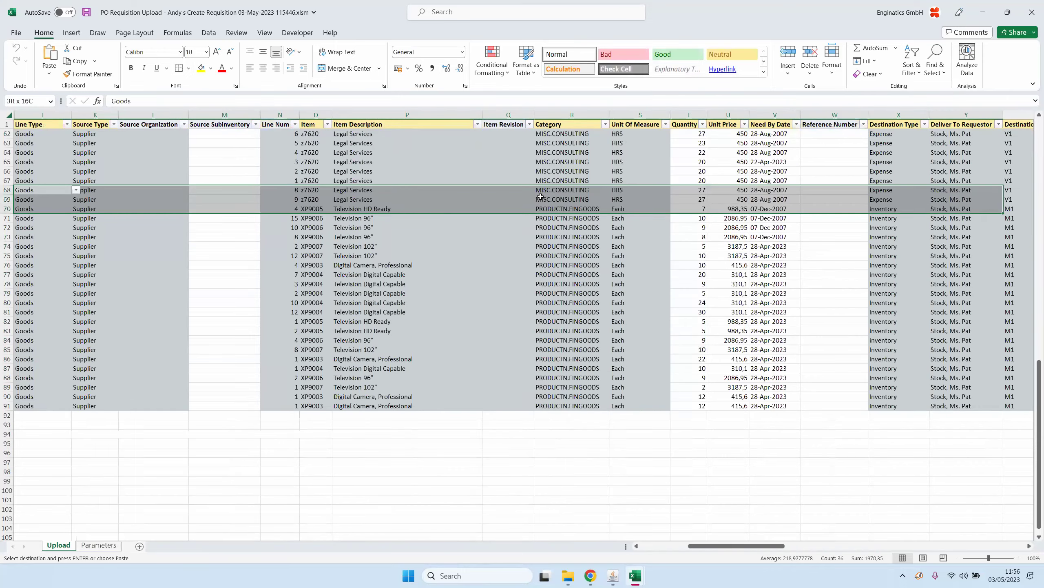
pyautogui.hotkey('ctrl', 'c')
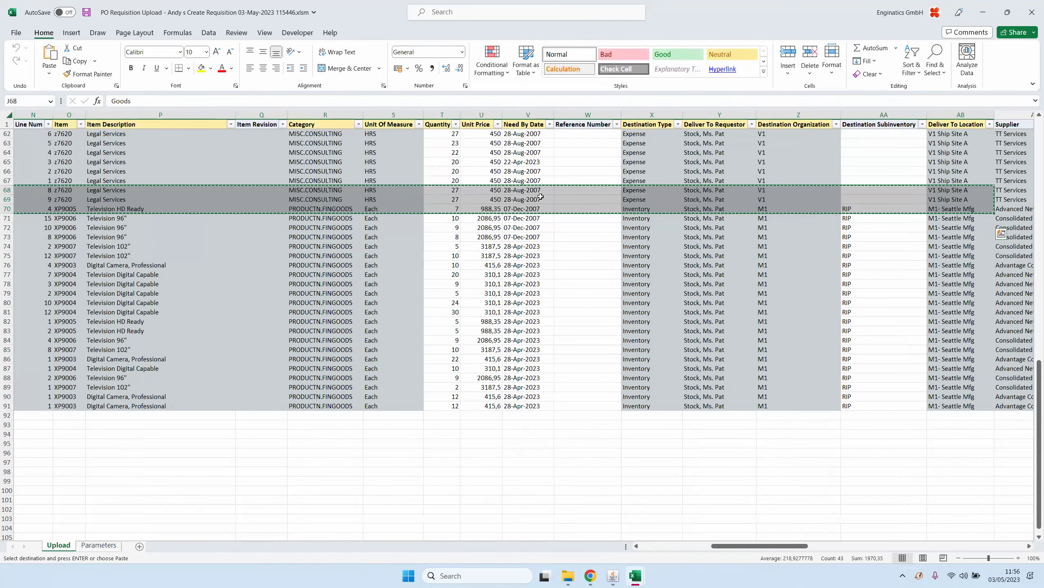
pyautogui.press('Home')
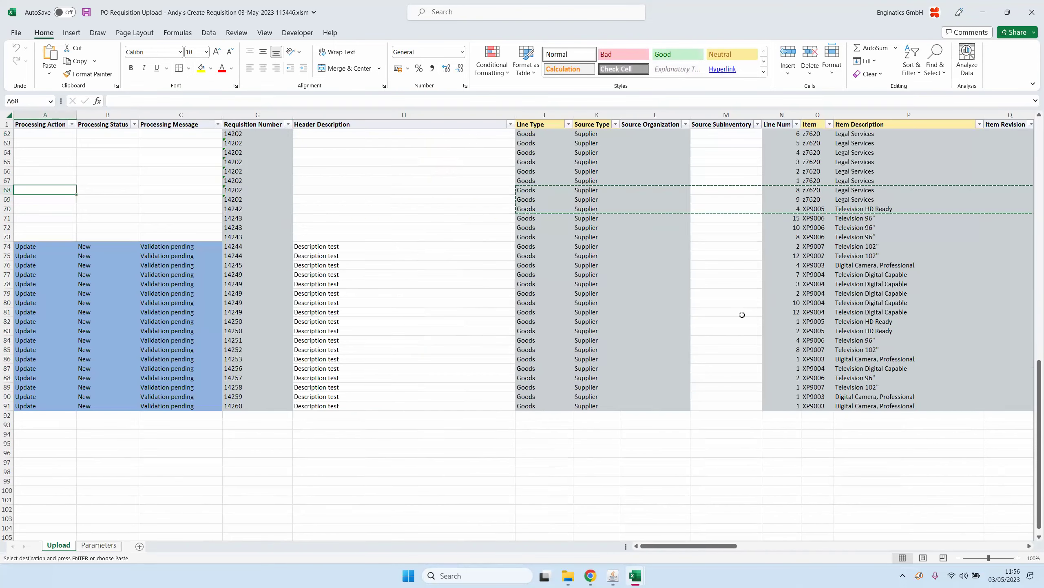
pyautogui.click(532, 415)
pyautogui.hotkey('ctrl', 'v')
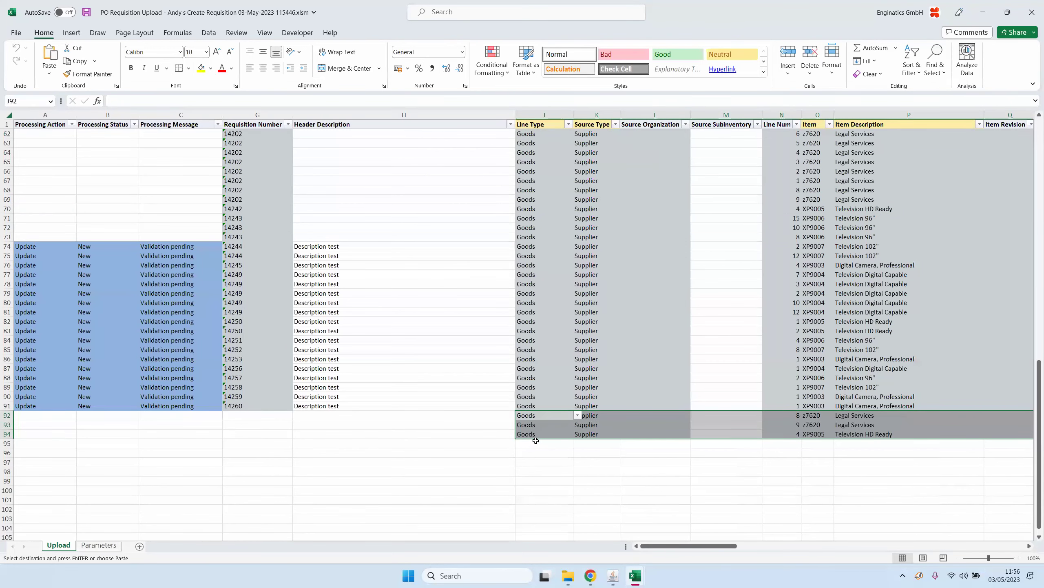
# - Start a new requisition line in row 95 with line type Goods and source type Supplier
pyautogui.click(536, 440)
pyautogui.scroll(-2, 535, 440)
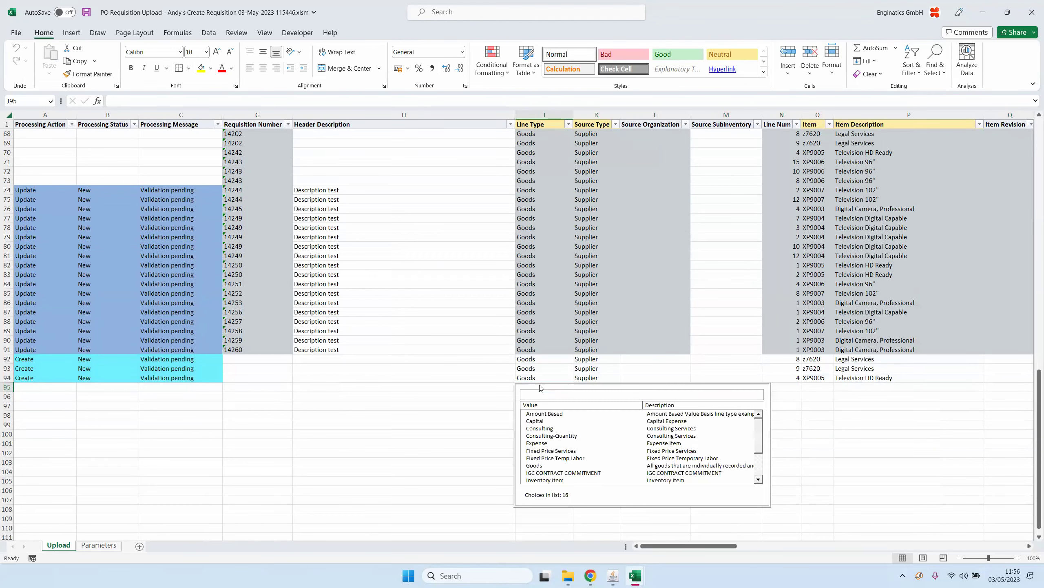
pyautogui.write('g')
pyautogui.press('Down')
pyautogui.press('Down')
pyautogui.press('Down')
pyautogui.press('Up')
pyautogui.press('Return')
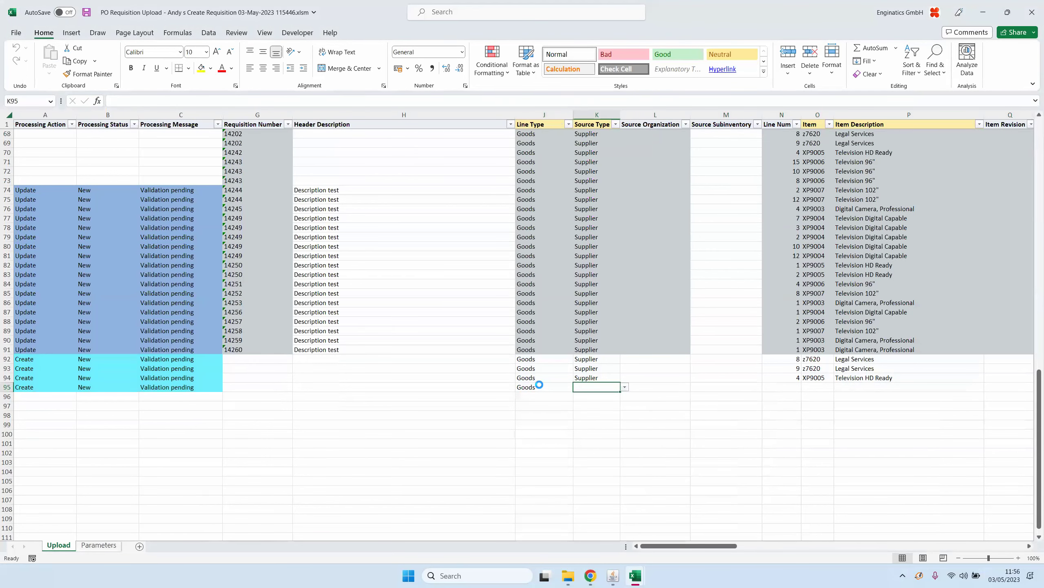
pyautogui.press('Down')
pyautogui.press('Return')
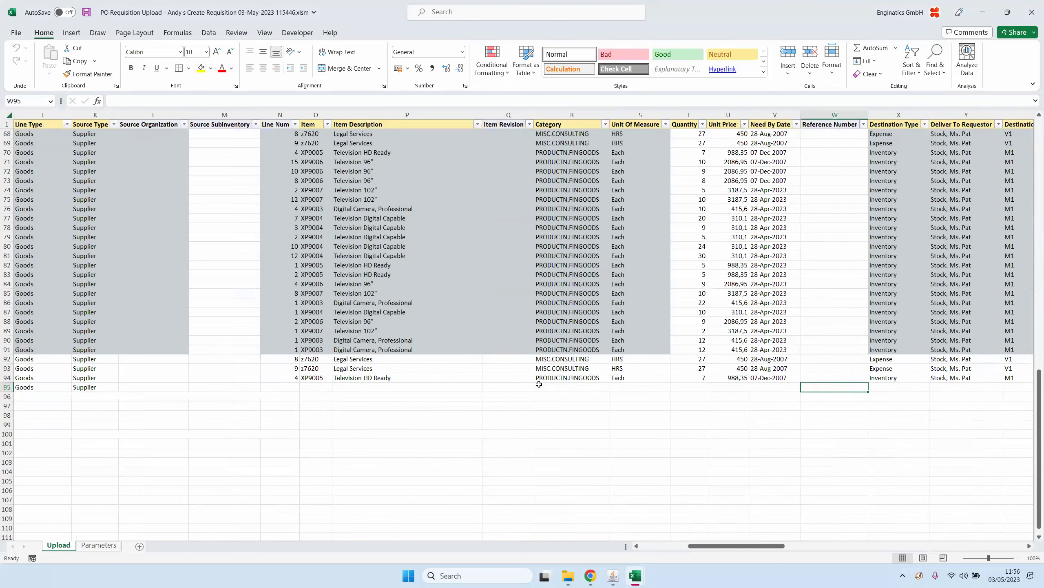
# - Look up items starting with f8 for row 95 and choose item f80000
pyautogui.write('f8')
pyautogui.press('Tab')
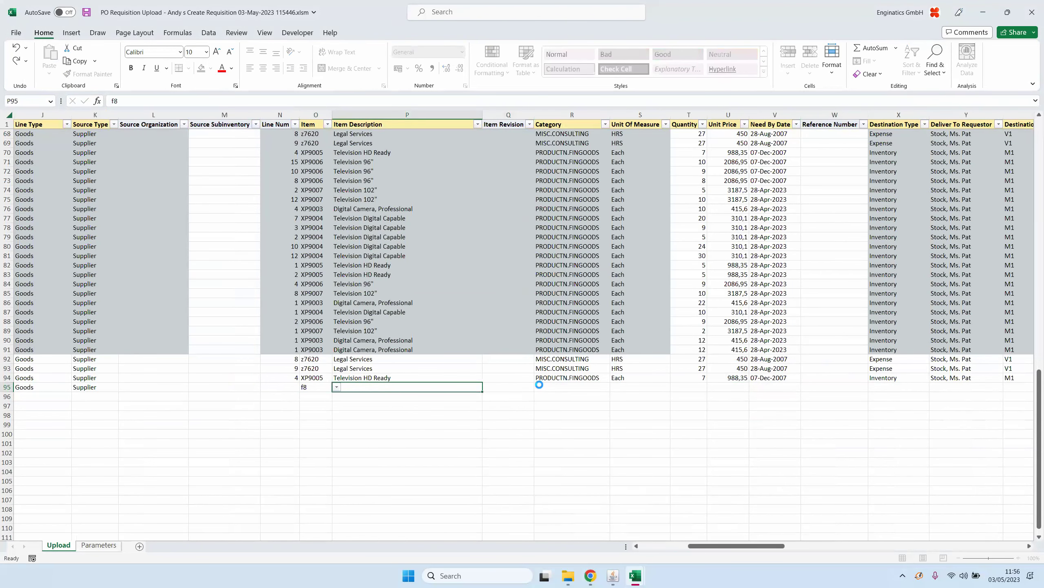
pyautogui.press('Down')
pyautogui.press('Down')
pyautogui.press('Return')
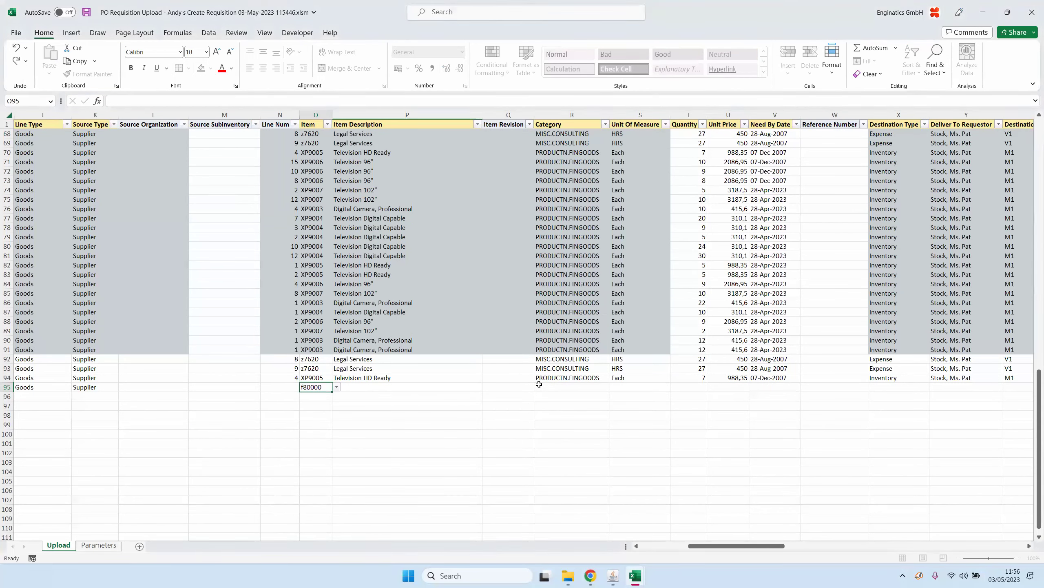
pyautogui.press('Left')
pyautogui.press('Left')
pyautogui.press('Right')
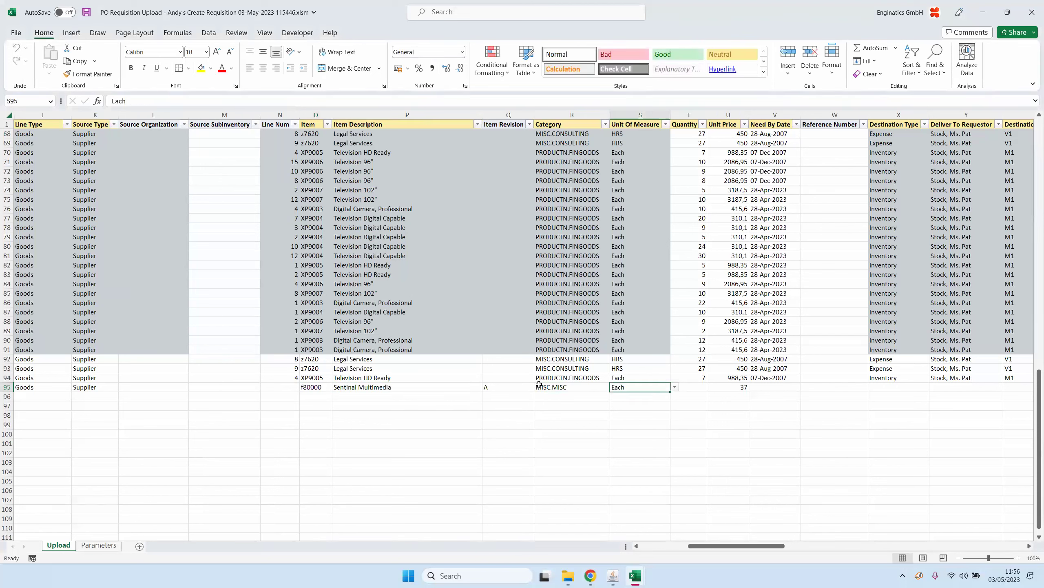
# - Enter quantity -10 and need-by date 1 January 2023 for the new line in row 95
pyautogui.press('Left')
pyautogui.press('Tab')
pyautogui.press('Tab')
pyautogui.press('Tab')
pyautogui.hotkey('shift', 'Tab')
pyautogui.hotkey('shift', 'Tab')
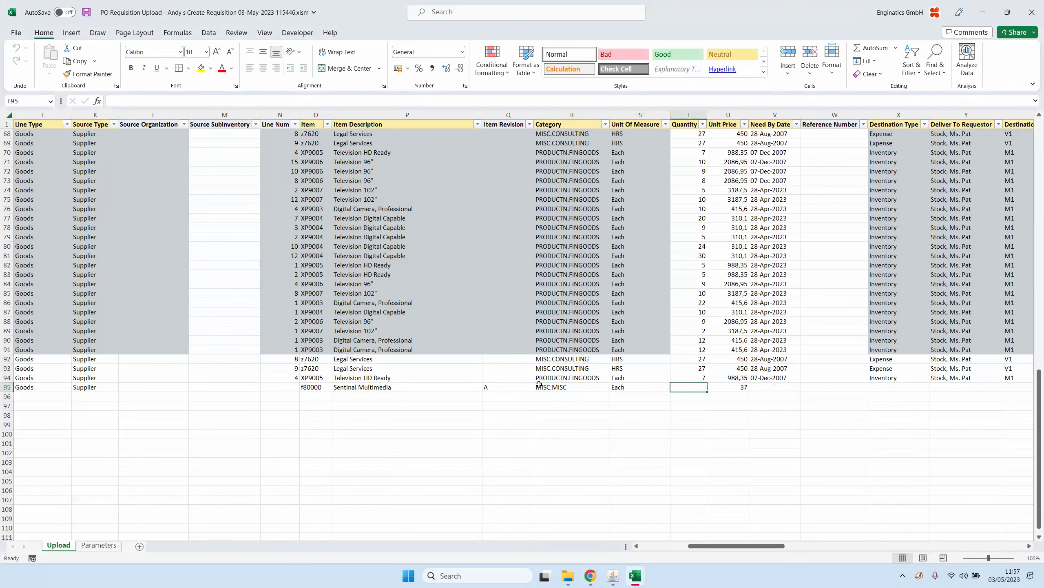
pyautogui.write('-10')
pyautogui.press('Tab')
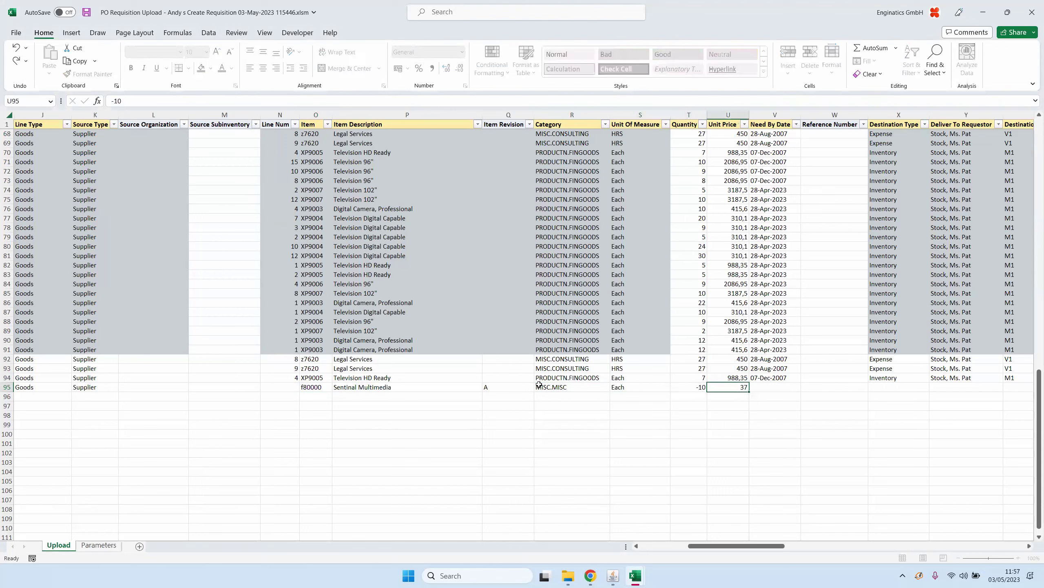
pyautogui.press('Tab')
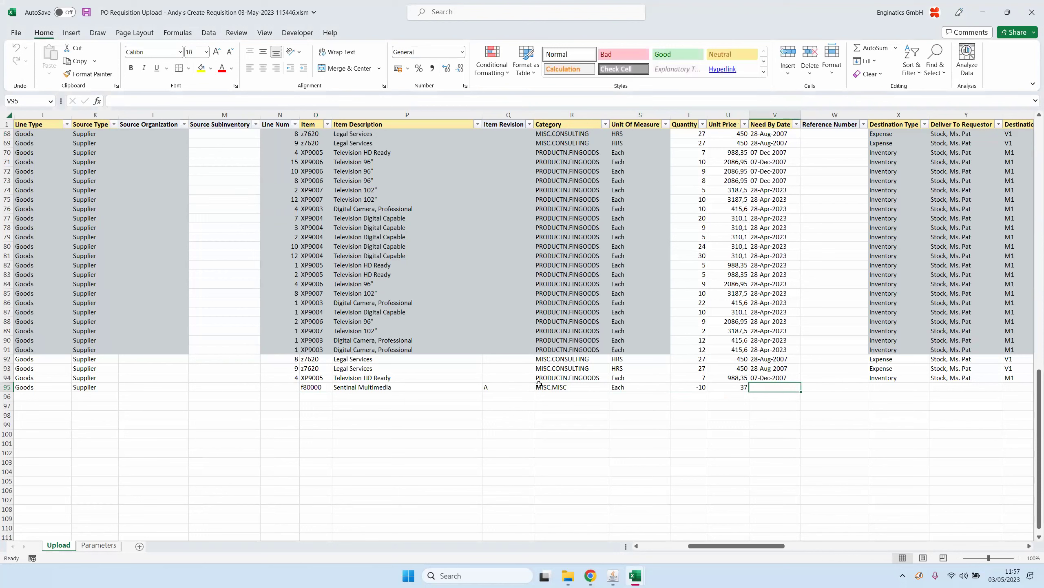
pyautogui.write('1jan23')
pyautogui.press('Tab')
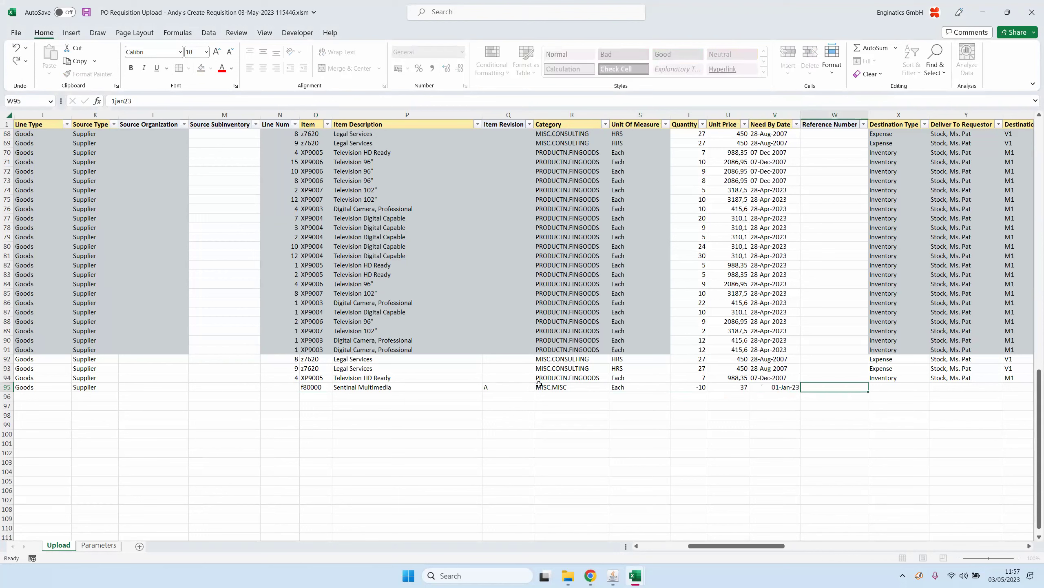
pyautogui.press('Left')
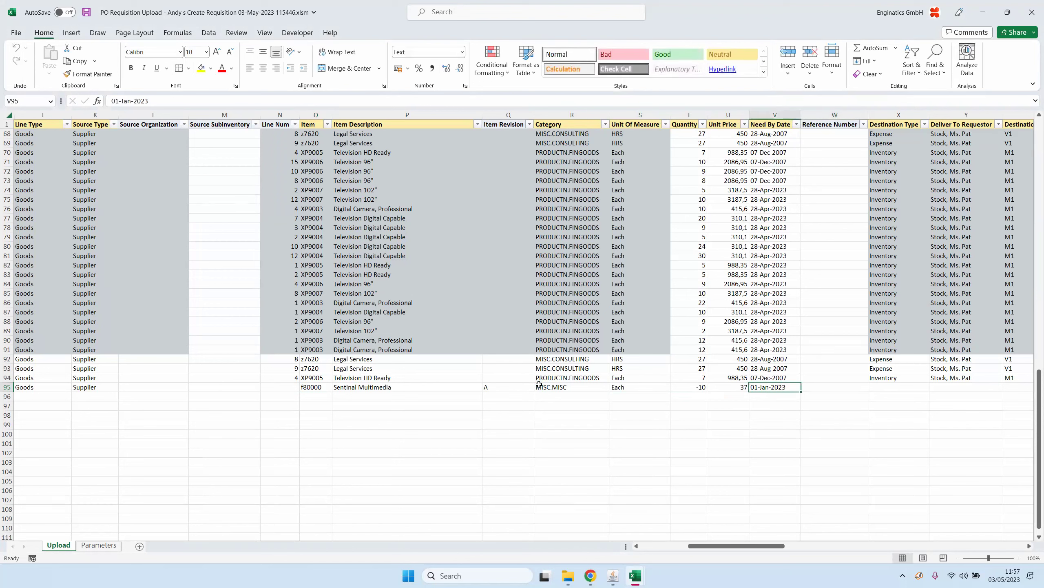
pyautogui.press('Left')
pyautogui.press('Left')
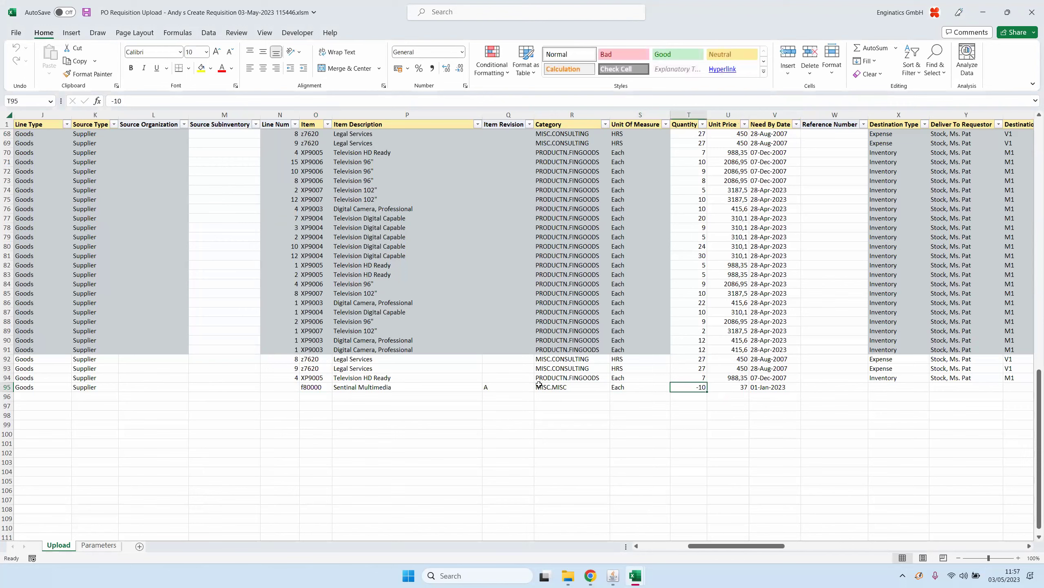
# - Copy the Destination Type, Deliver To Requestor and Destination Organization from row 94 into row 95
pyautogui.press('Right')
pyautogui.press('Right')
pyautogui.press('Right')
pyautogui.press('Right')
pyautogui.press('Right')
pyautogui.press('Right')
pyautogui.press('Right')
pyautogui.press('Right')
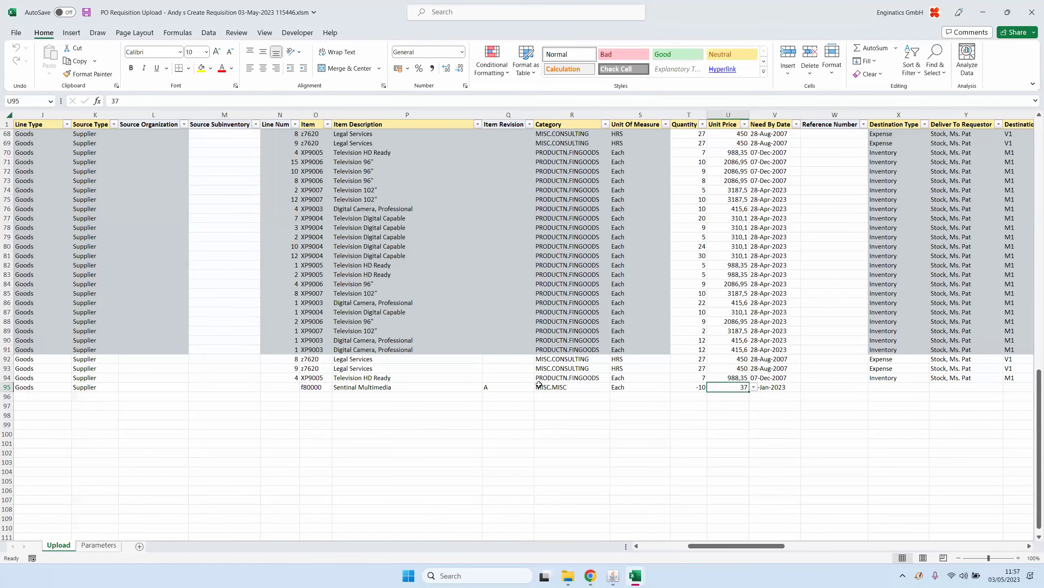
pyautogui.press('Left')
pyautogui.press('Left')
pyautogui.press('Left')
pyautogui.press('Left')
pyautogui.press('Up')
pyautogui.press('Left')
pyautogui.press('Right')
pyautogui.hotkey('shift', 'Right')
pyautogui.hotkey('shift', 'Right')
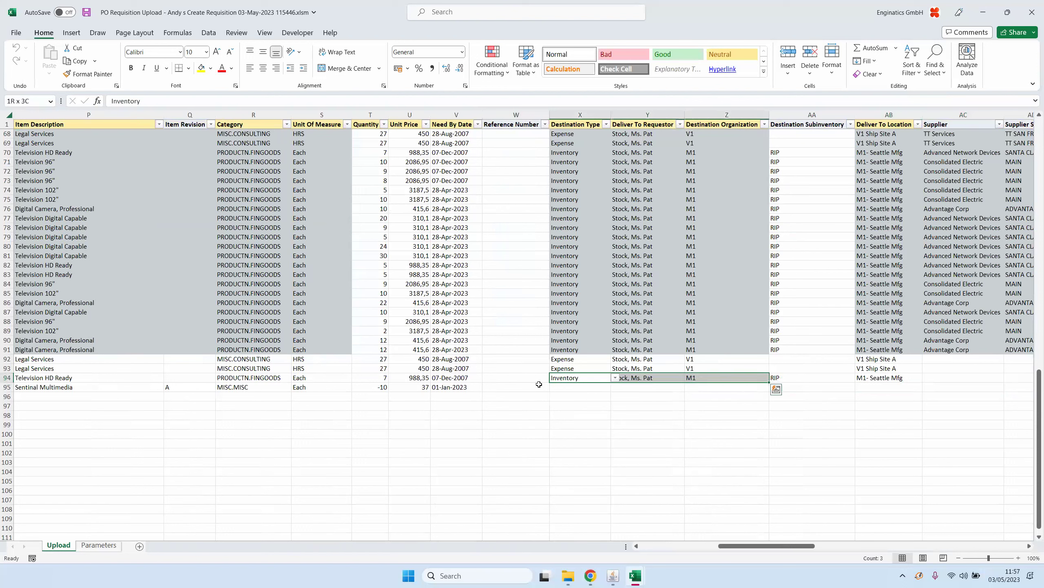
pyautogui.hotkey('ctrl', 'c')
pyautogui.press('Down')
pyautogui.hotkey('ctrl', 'v')
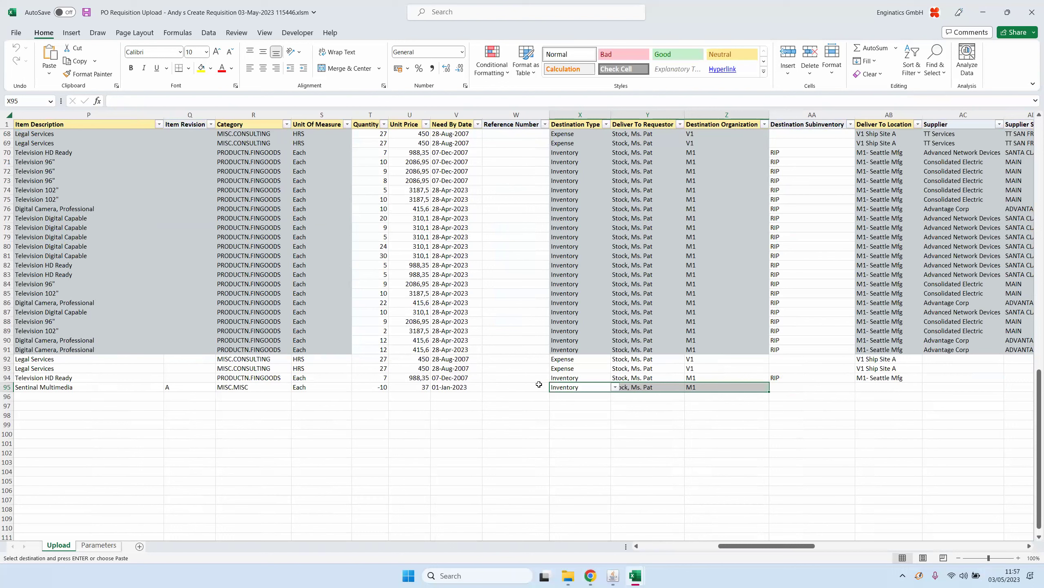
# - Choose Cordoba as the Deliver To Location for row 95
pyautogui.press('Right')
pyautogui.press('Right')
pyautogui.press('Right')
pyautogui.press('Right')
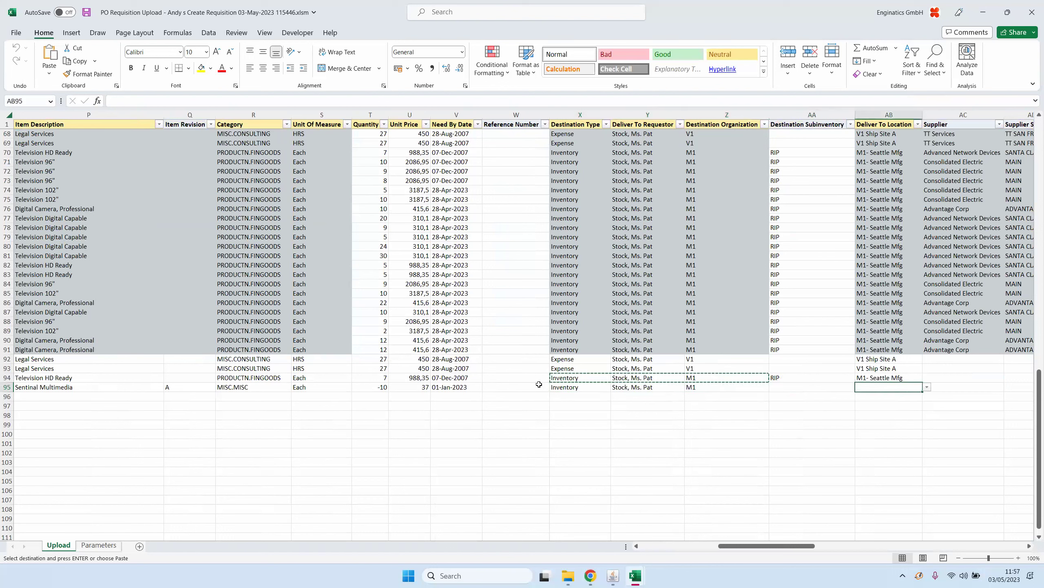
pyautogui.press('Escape')
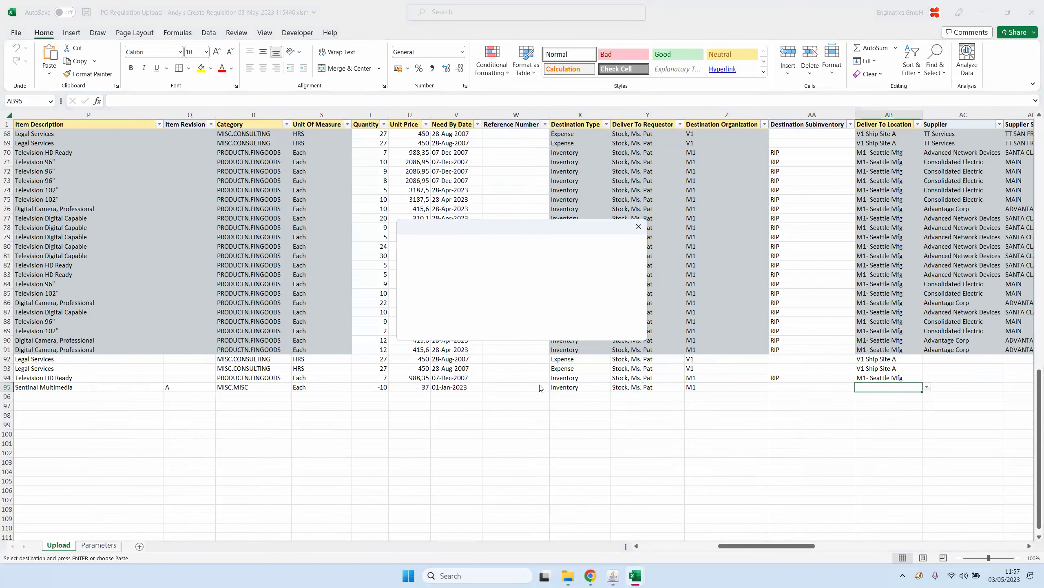
pyautogui.press('Down')
pyautogui.press('Down')
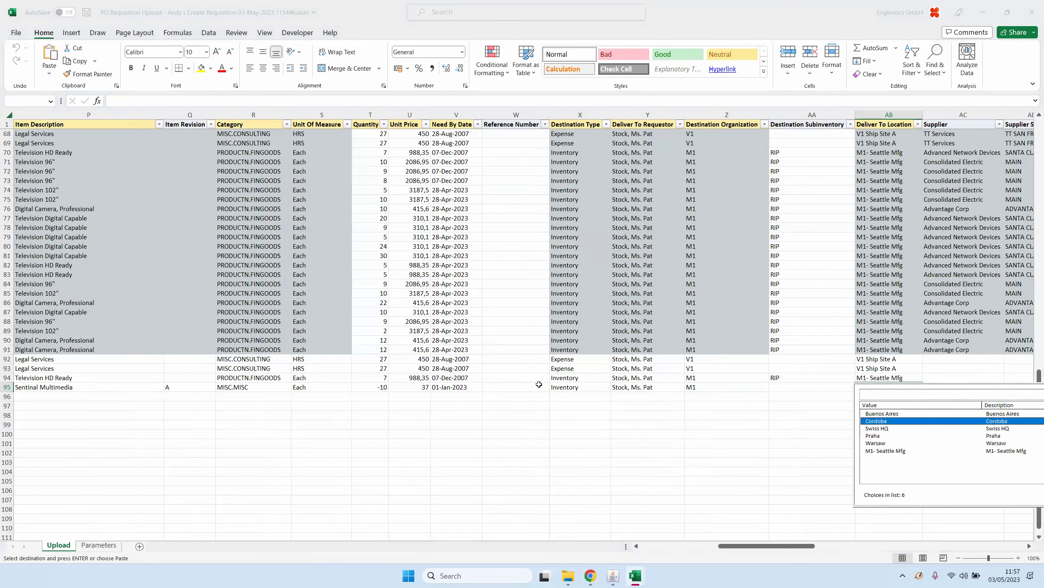
pyautogui.press('Down')
pyautogui.press('Down')
pyautogui.press('Down')
pyautogui.press('Up')
pyautogui.press('Up')
pyautogui.press('Up')
pyautogui.press('Return')
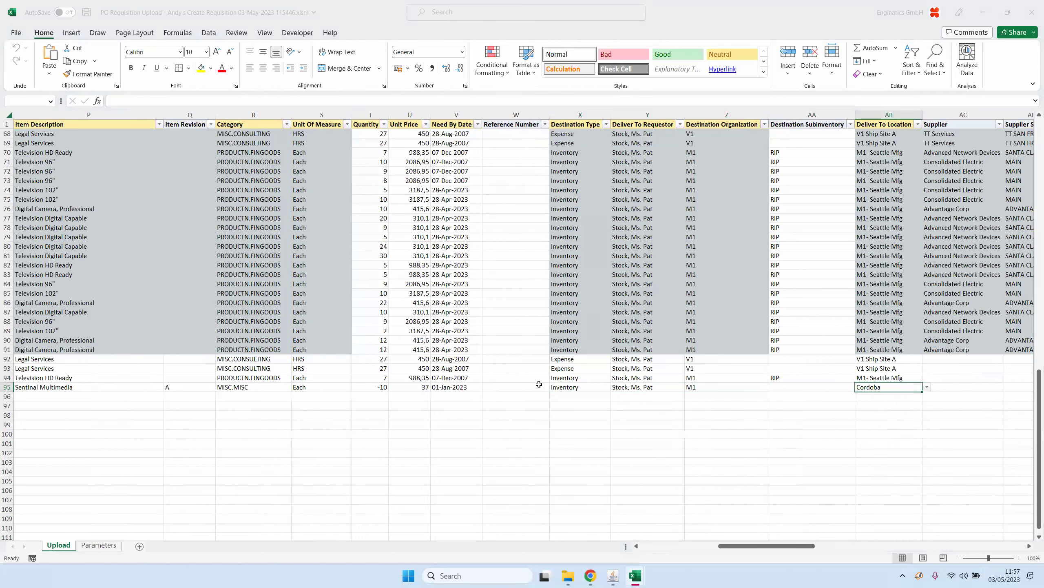
# - Clear the Line Type in J95 and read the full processing message for that row
pyautogui.press('Home')
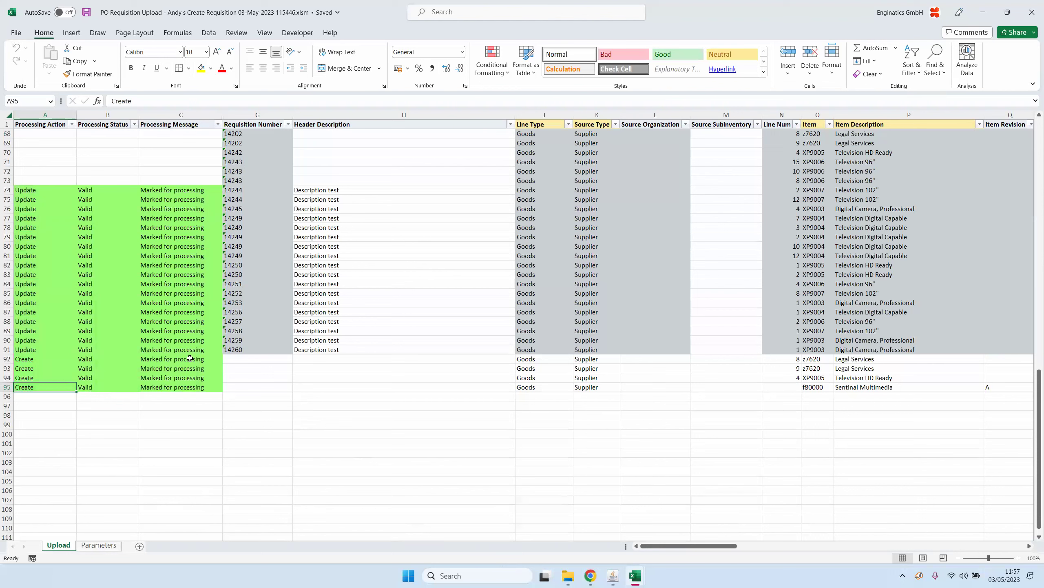
pyautogui.click(533, 384)
pyautogui.press('BackSpace')
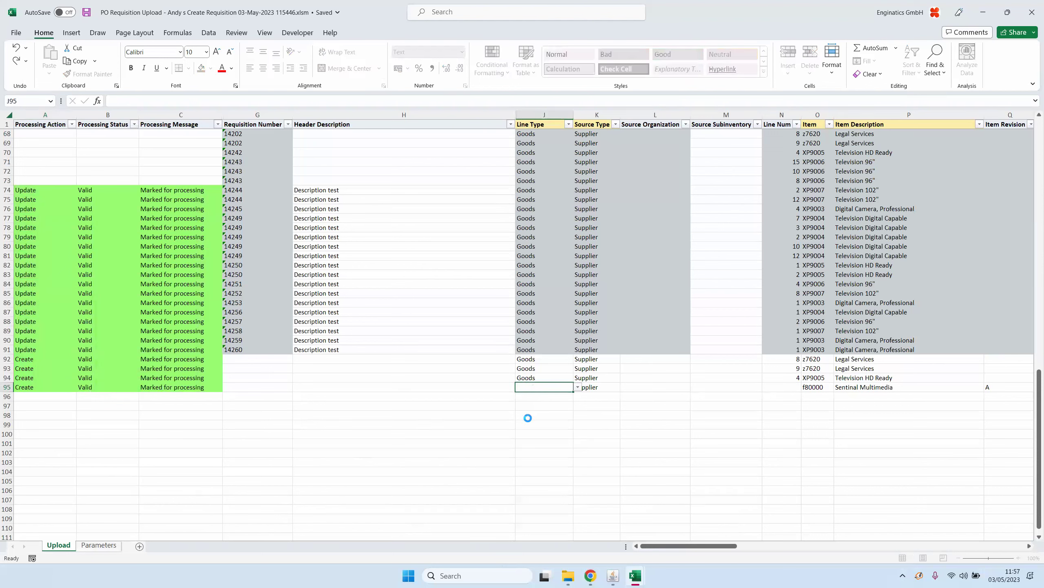
pyautogui.press('Return')
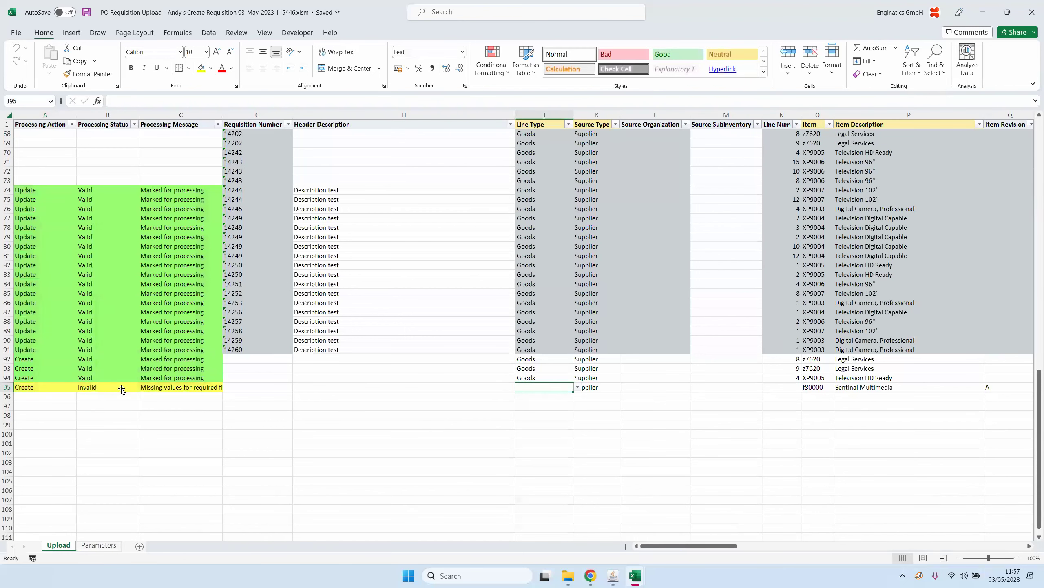
pyautogui.click(166, 386)
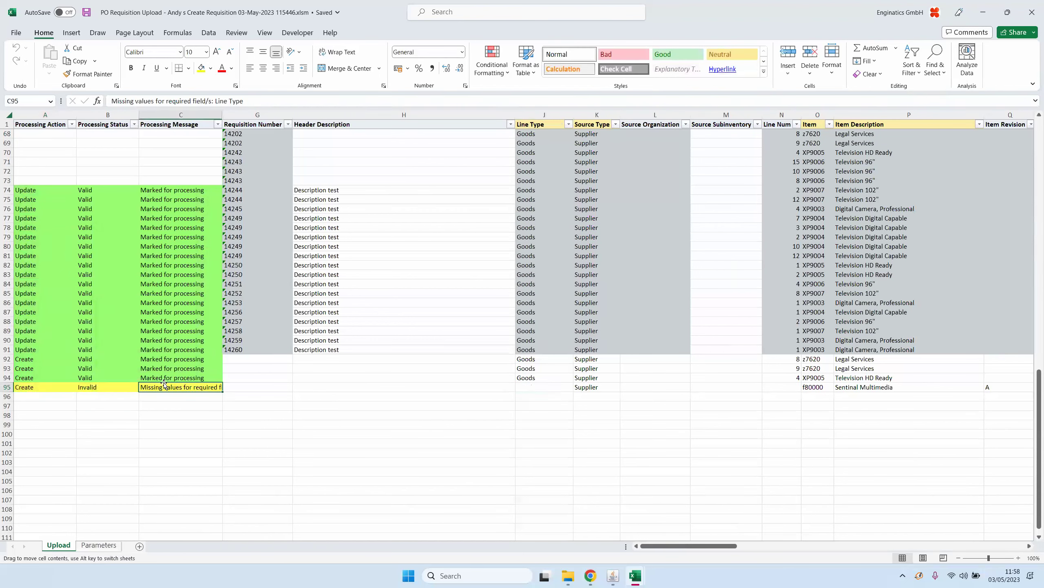
pyautogui.doubleClick(164, 387)
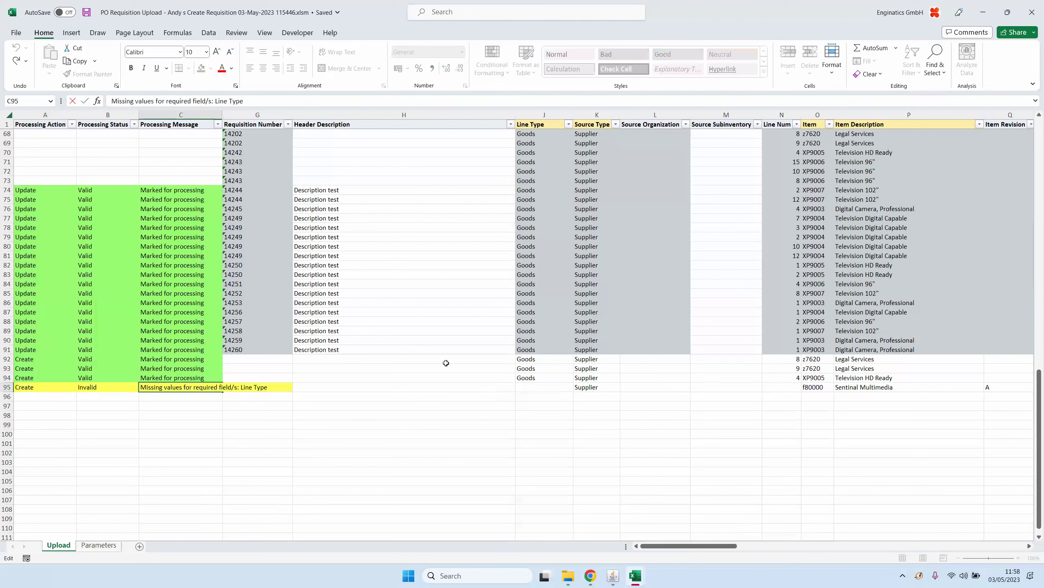
# - Restore the Line Type in J95 to Goods
pyautogui.click(536, 390)
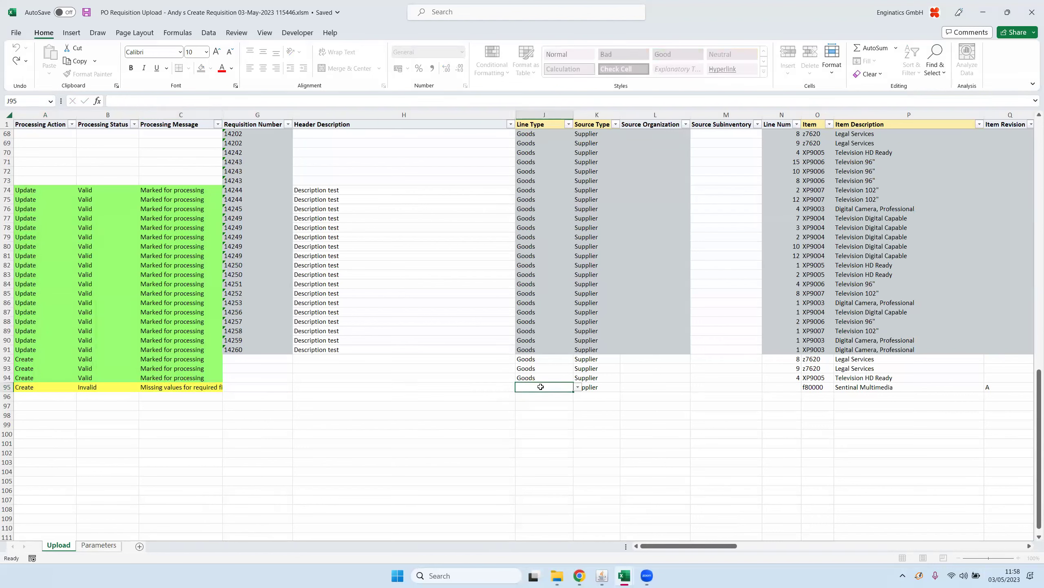
pyautogui.write('Goods')
pyautogui.press('Tab')
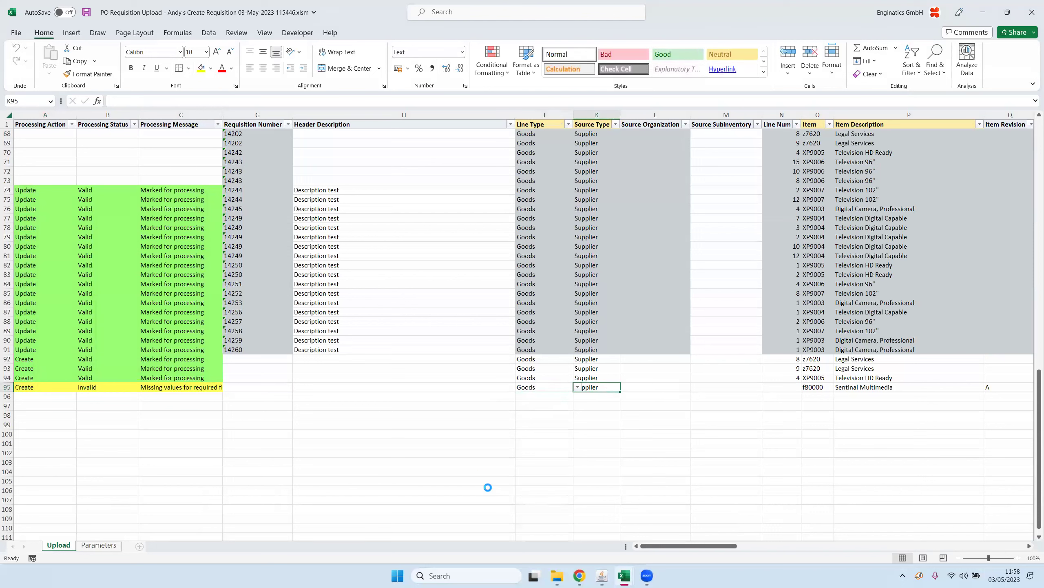
# - Switch to the Oracle file upload page and upload the PO Requisition Upload workbook ending in "03-May-2023 115446.xlsm" from Downloads
pyautogui.moveTo(602, 575)
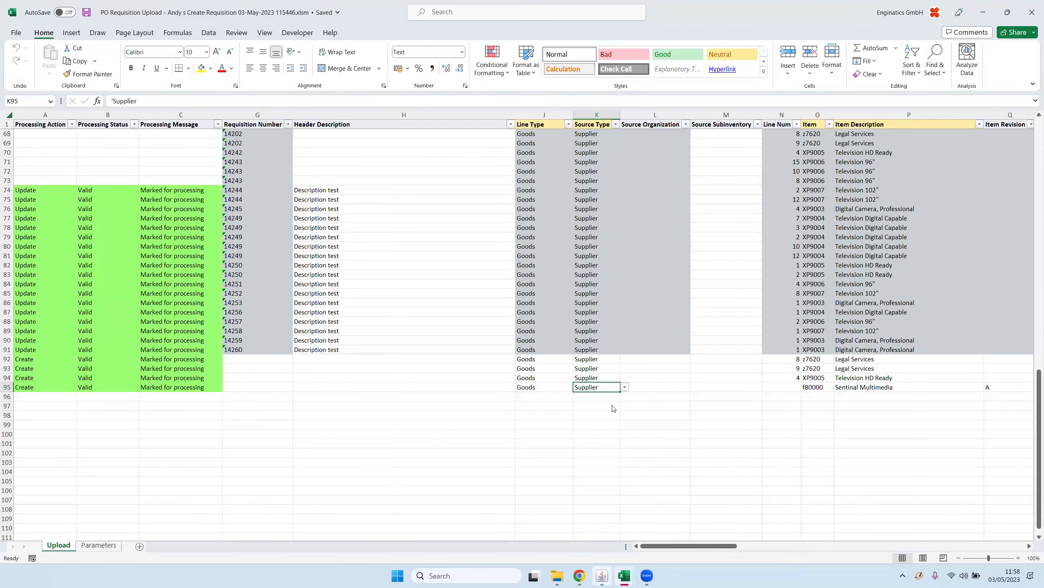
pyautogui.click(661, 508)
pyautogui.click(77, 138)
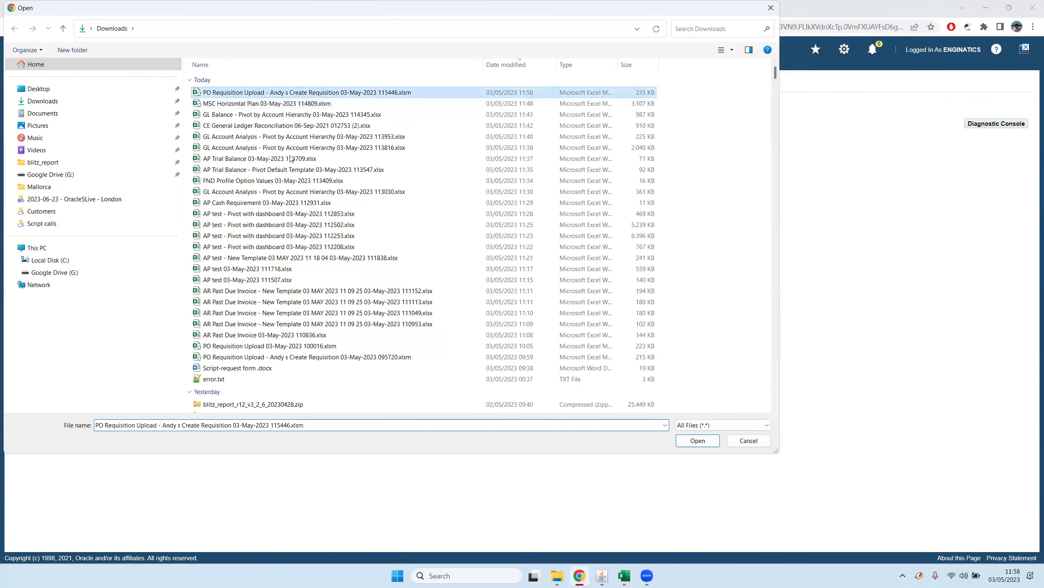
pyautogui.click(697, 440)
pyautogui.click(76, 118)
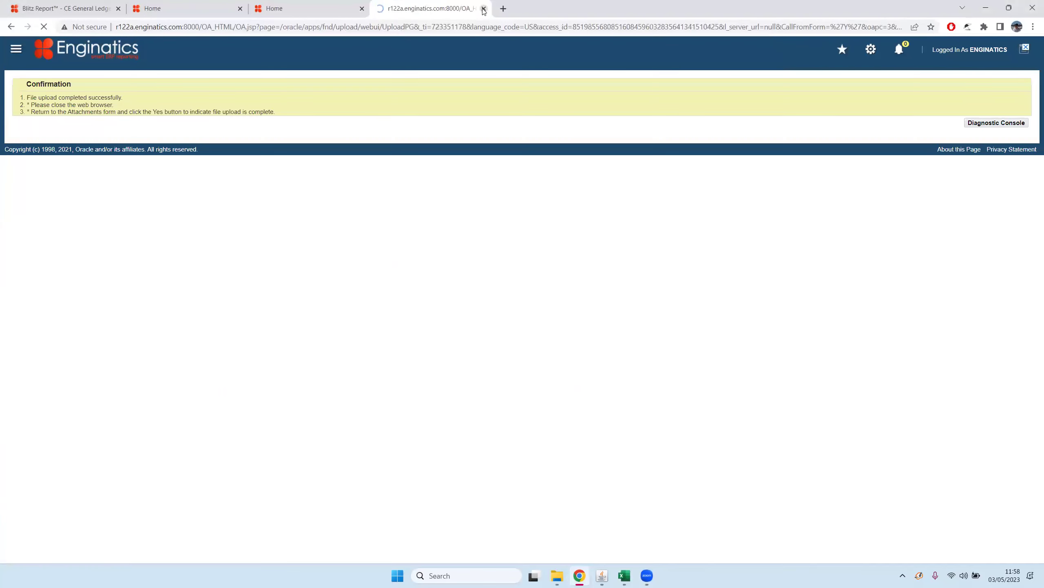
# - Return to Oracle Applications, open the result workbook "PO Requisition Upload 03-May-2023 115840.xlsm" and allow the Zoom recording request
pyautogui.click(484, 8)
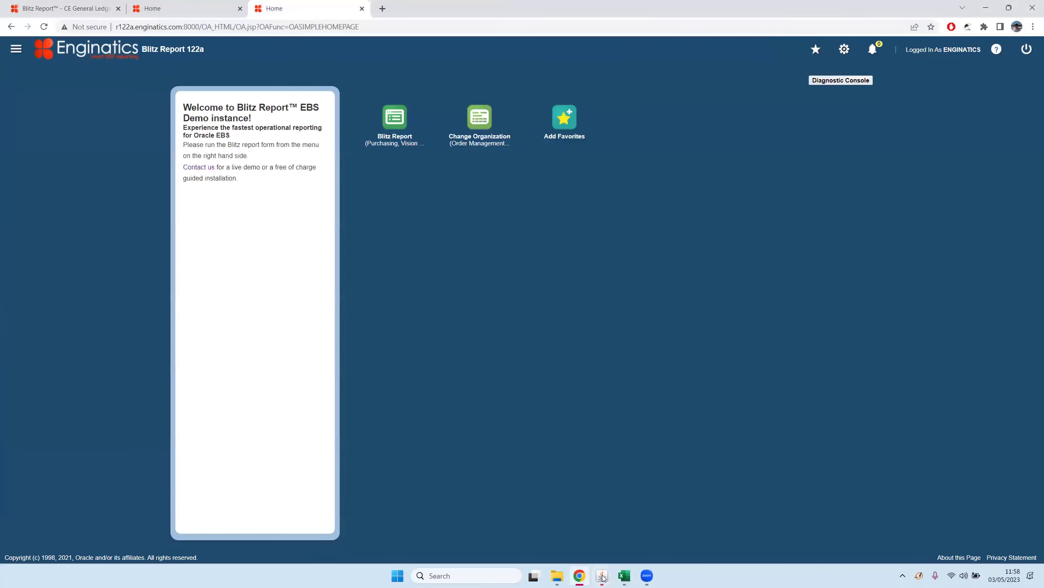
pyautogui.click(638, 493)
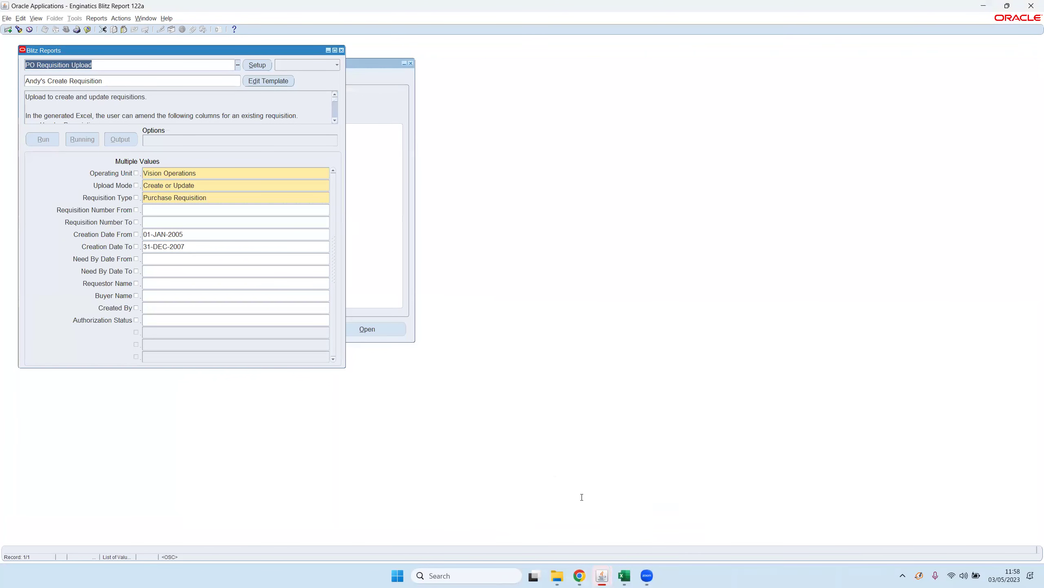
pyautogui.click(836, 330)
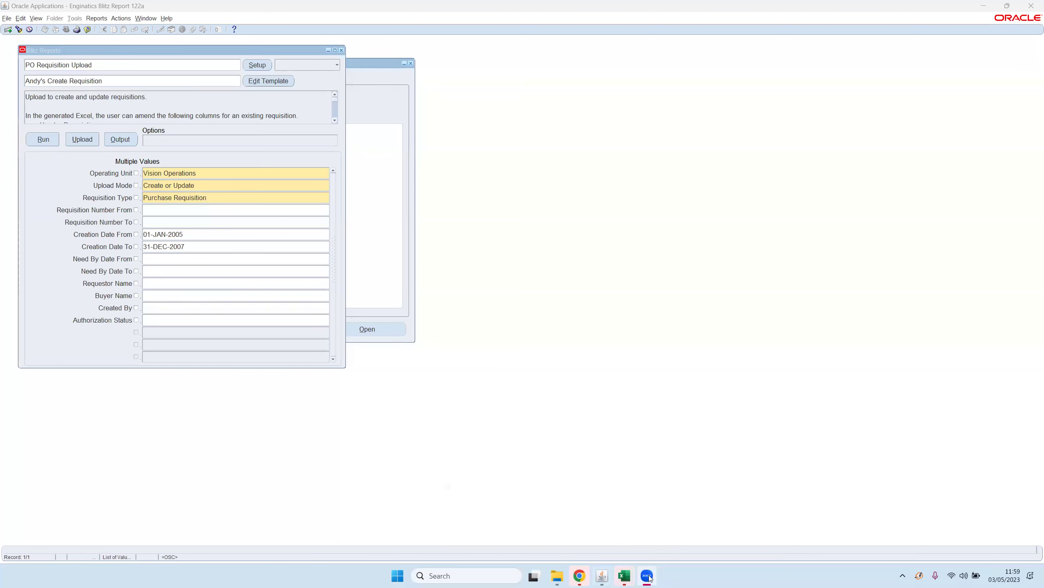
pyautogui.moveTo(624, 575)
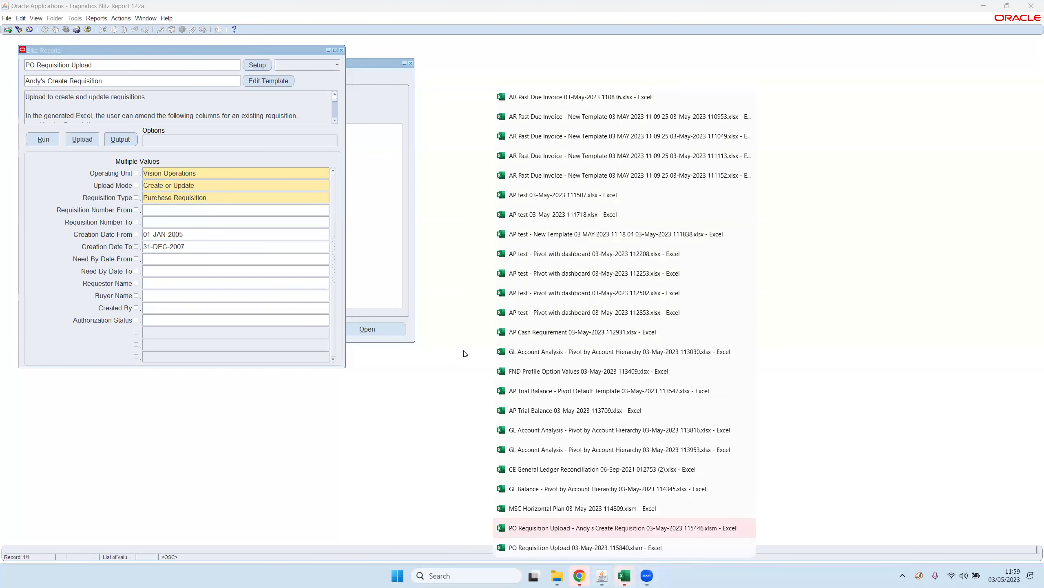
pyautogui.click(584, 547)
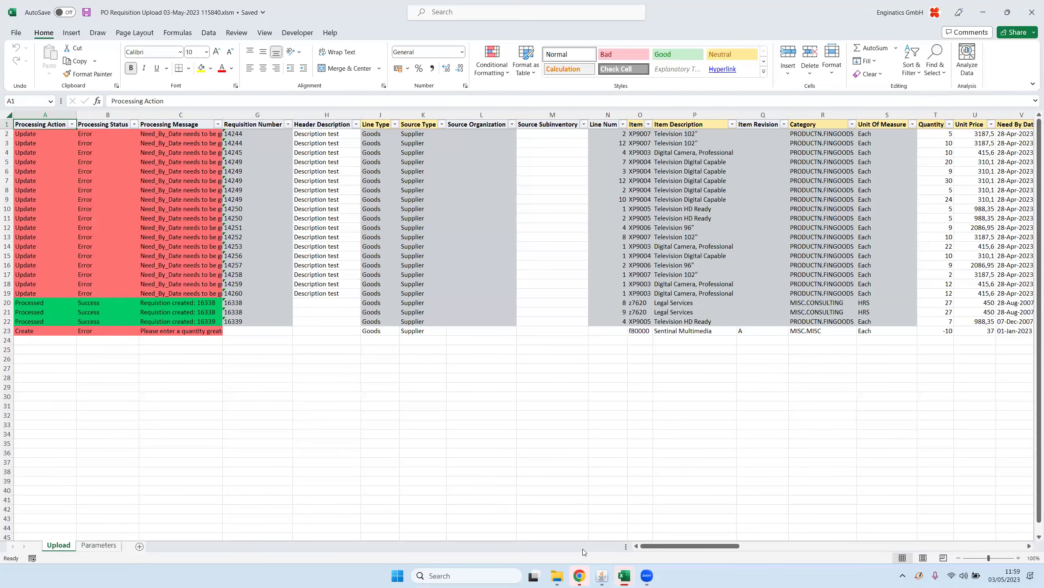
pyautogui.click(396, 309)
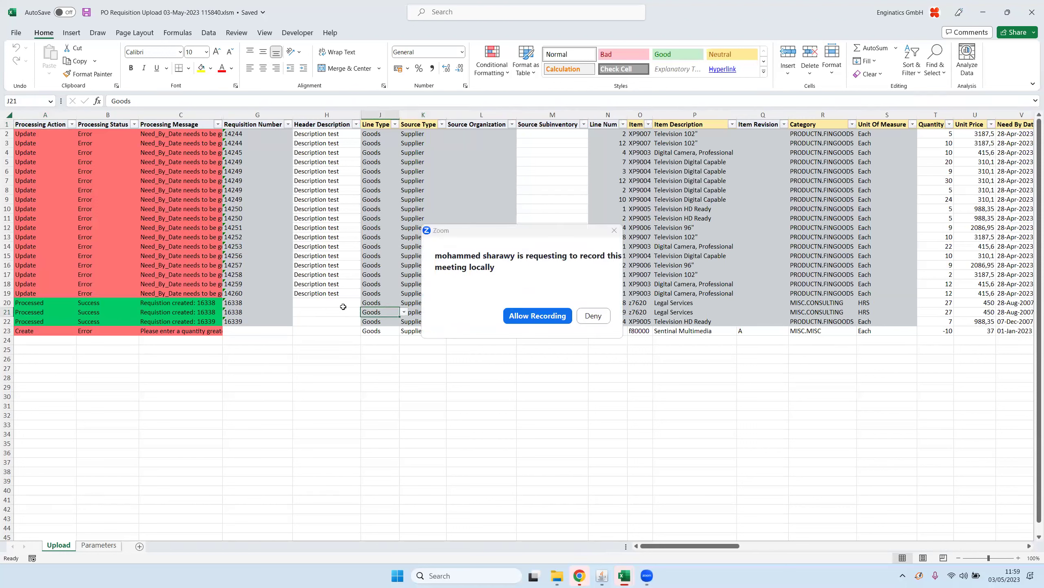
pyautogui.click(530, 317)
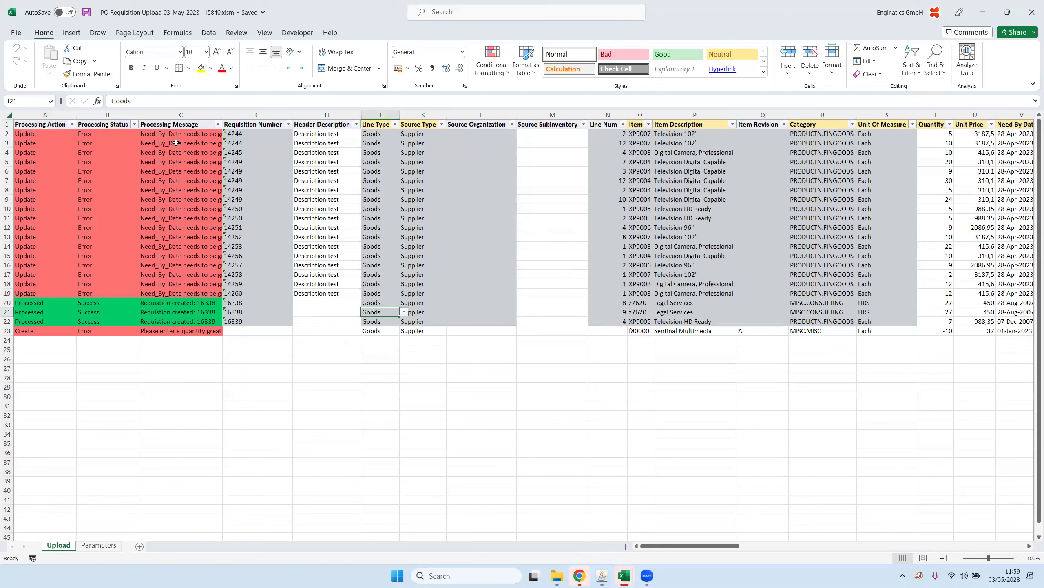
# - Read the full processing messages for the failed rows 2 to 19 and row 23, and review the messages for rows 20 to 22
pyautogui.moveTo(172, 134); pyautogui.dragTo(172, 293)
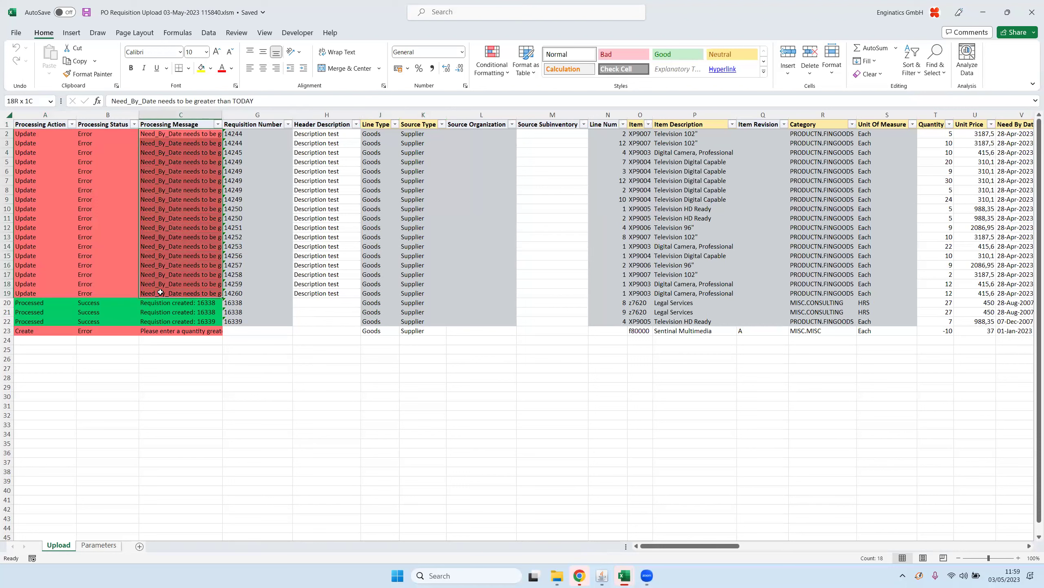
pyautogui.doubleClick(164, 134)
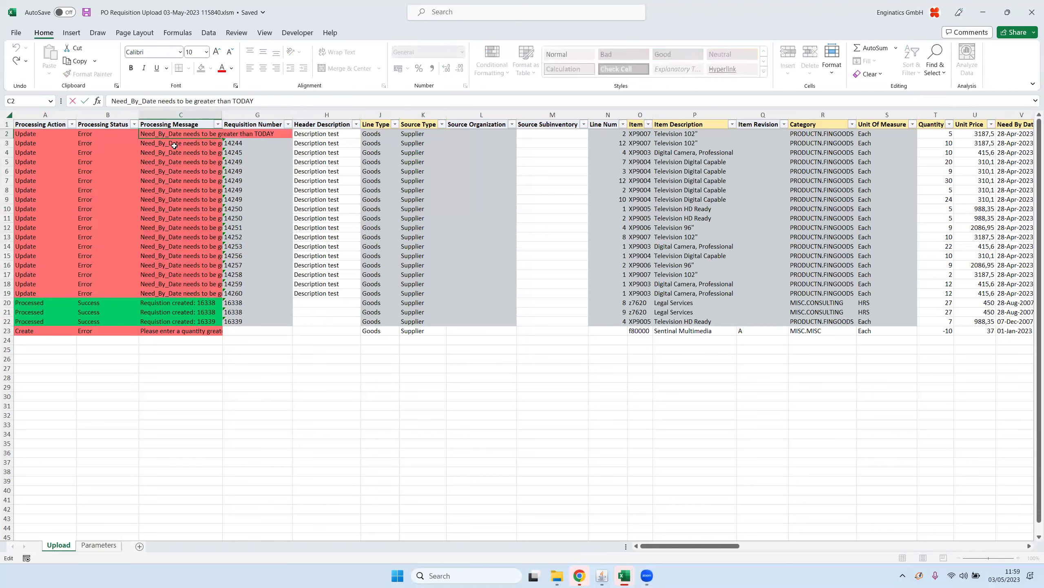
pyautogui.press('Escape')
pyautogui.click(171, 332)
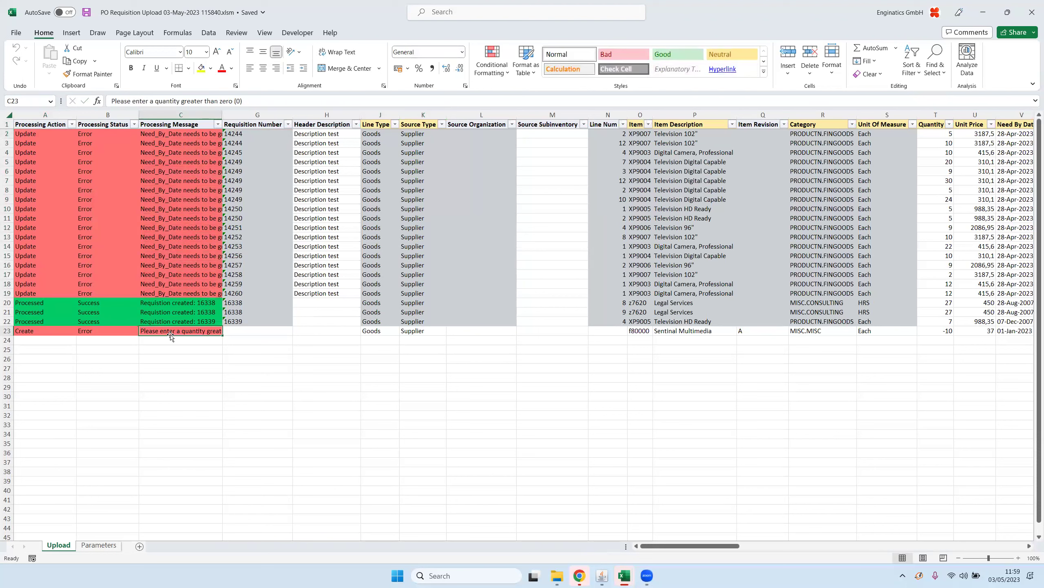
pyautogui.moveTo(170, 302); pyautogui.dragTo(166, 323)
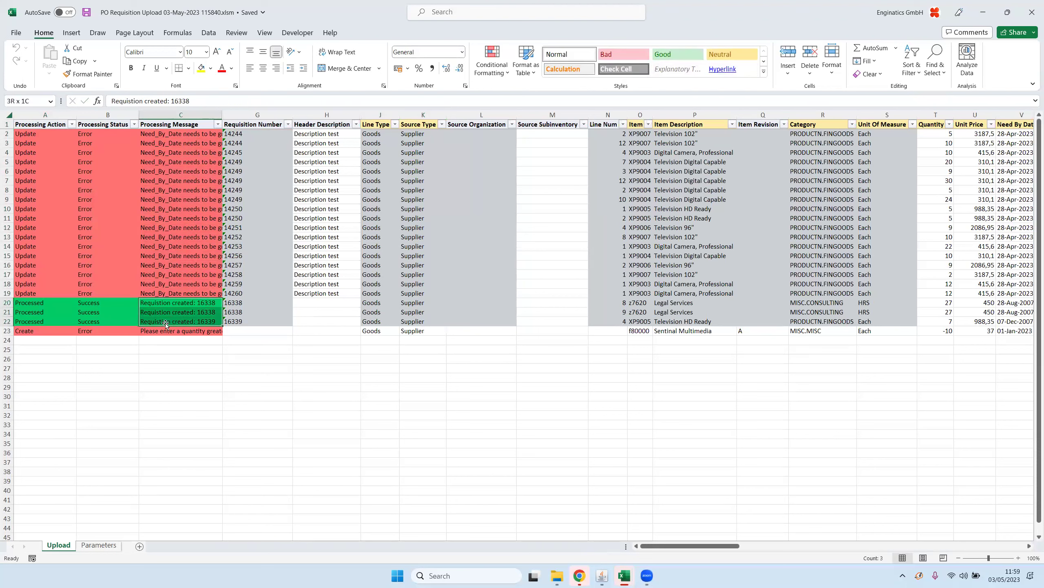
pyautogui.doubleClick(161, 329)
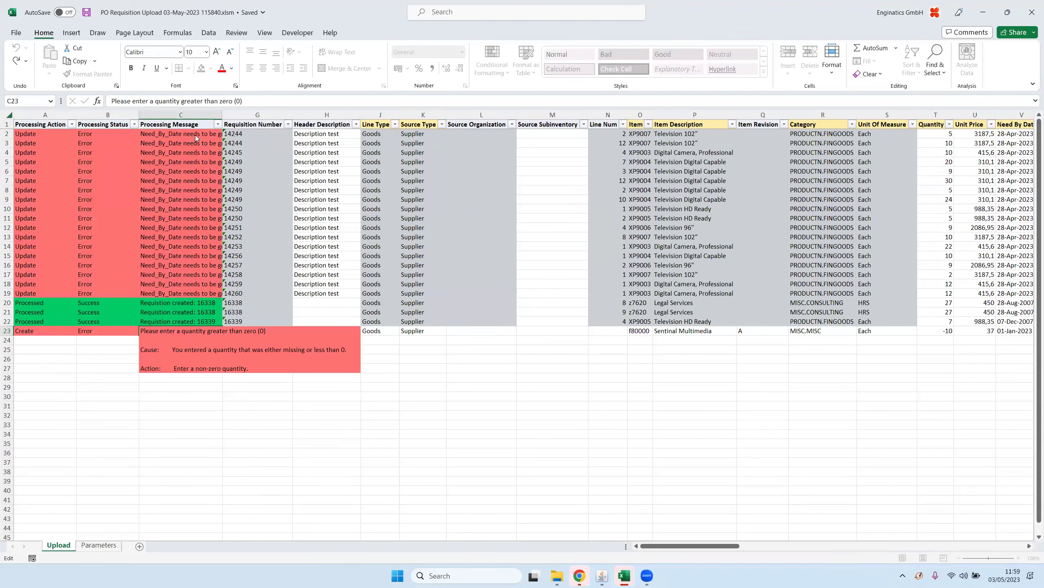
pyautogui.press('Escape')
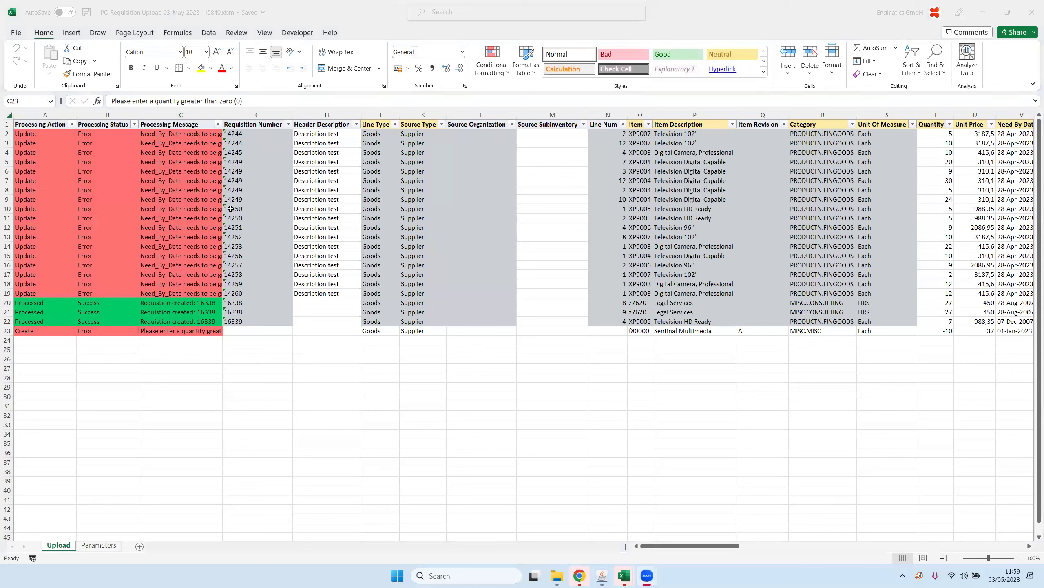
# - Set the Need By Date in V2 to 01-Aug-2023
pyautogui.click(184, 136)
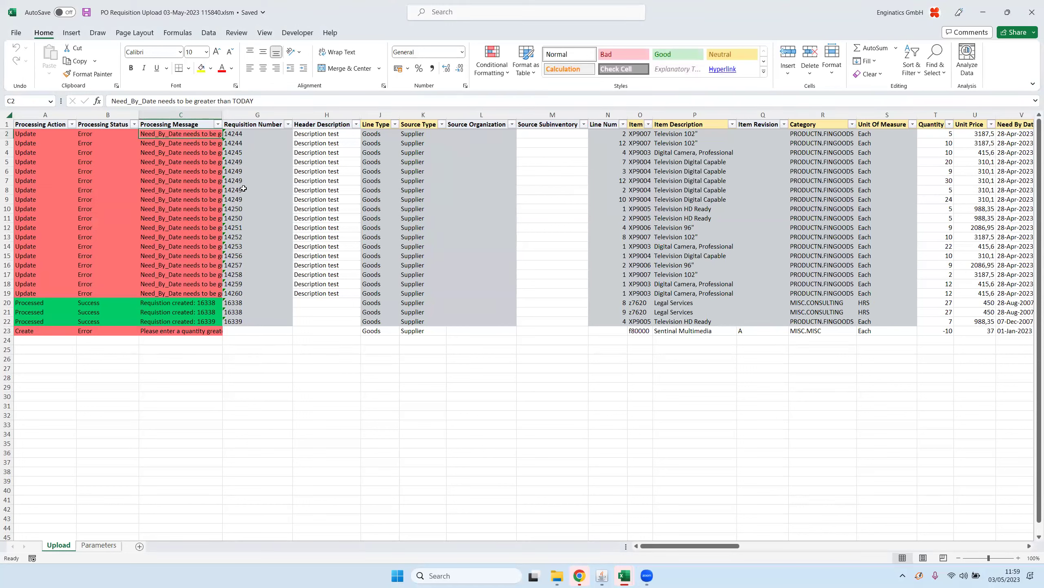
pyautogui.press('Right')
pyautogui.press('Right')
pyautogui.press('Right')
pyautogui.press('Right')
pyautogui.press('Right')
pyautogui.press('Right')
pyautogui.press('Right')
pyautogui.press('Right')
pyautogui.press('Right')
pyautogui.press('Right')
pyautogui.press('Right')
pyautogui.press('Right')
pyautogui.press('Right')
pyautogui.press('Right')
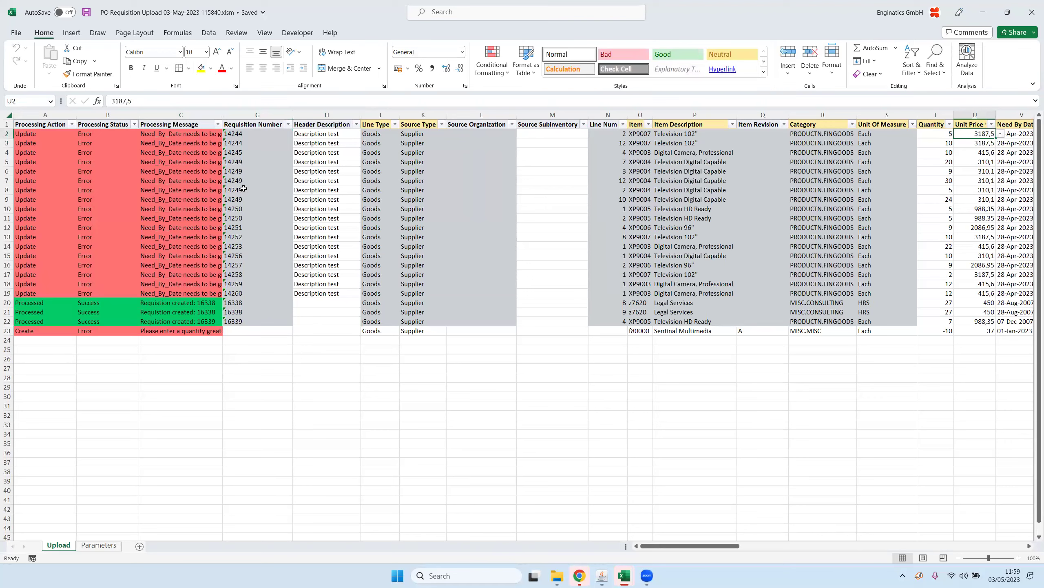
pyautogui.press('Right')
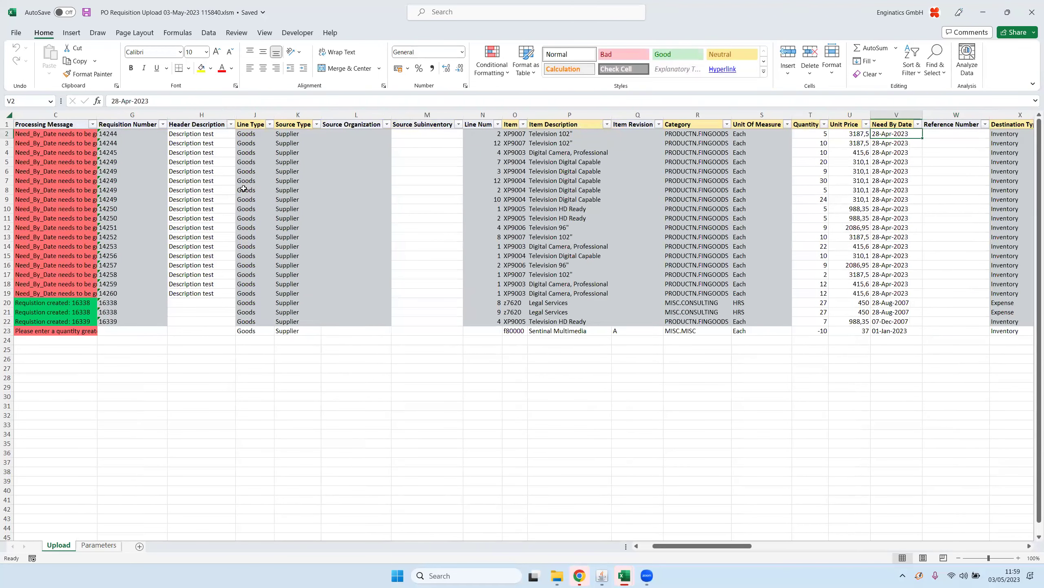
pyautogui.write('4')
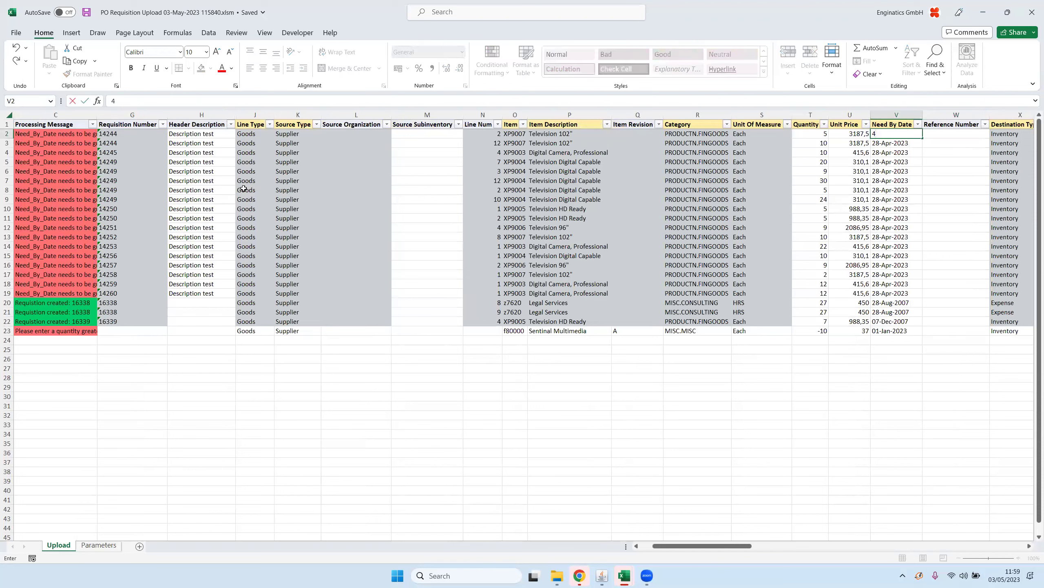
pyautogui.write('may23')
pyautogui.press('Tab')
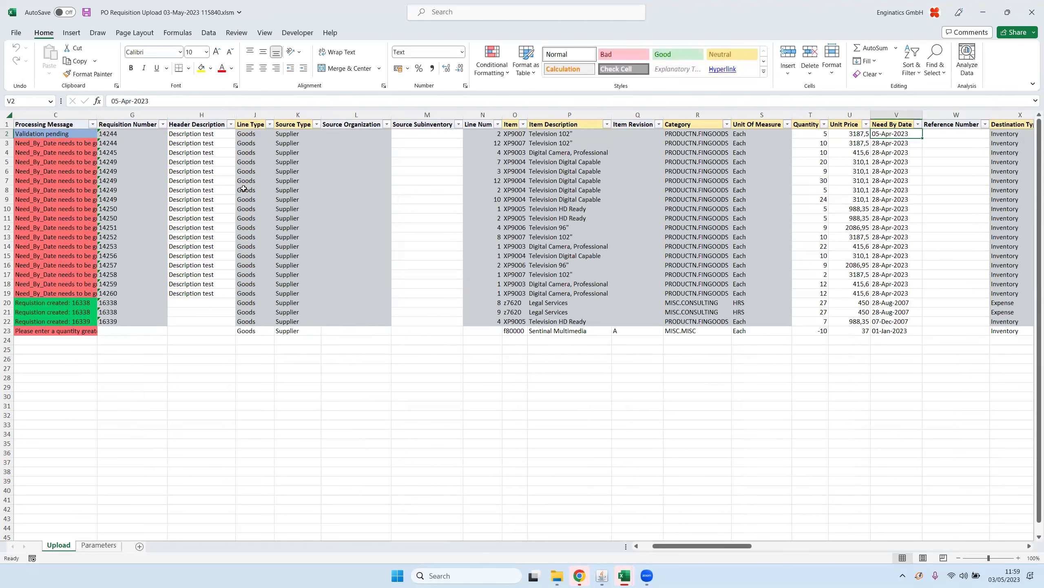
pyautogui.write('1aug23')
pyautogui.press('Tab')
# - Copy the Need By Date from V2 down through row 19
pyautogui.hotkey('ctrl', 'c')
pyautogui.hotkey('shift', 'Down')
pyautogui.hotkey('shift', 'Down')
pyautogui.hotkey('shift', 'Down')
pyautogui.hotkey('shift', 'Down')
pyautogui.hotkey('shift', 'Down')
pyautogui.hotkey('shift', 'Down')
pyautogui.hotkey('shift', 'Down')
pyautogui.hotkey('shift', 'Down')
pyautogui.hotkey('shift', 'Down')
pyautogui.hotkey('shift', 'Down')
pyautogui.hotkey('shift', 'Down')
pyautogui.hotkey('shift', 'Down')
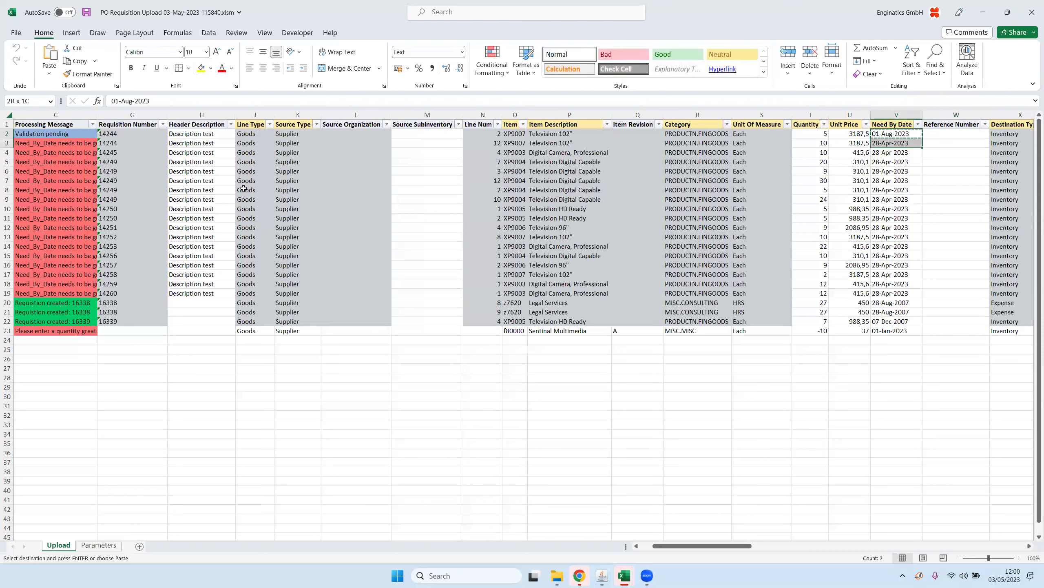
pyautogui.hotkey('shift', 'Down')
pyautogui.hotkey('shift', 'Down')
pyautogui.hotkey('shift', 'Down')
pyautogui.hotkey('shift', 'Down')
pyautogui.hotkey('shift', 'Down')
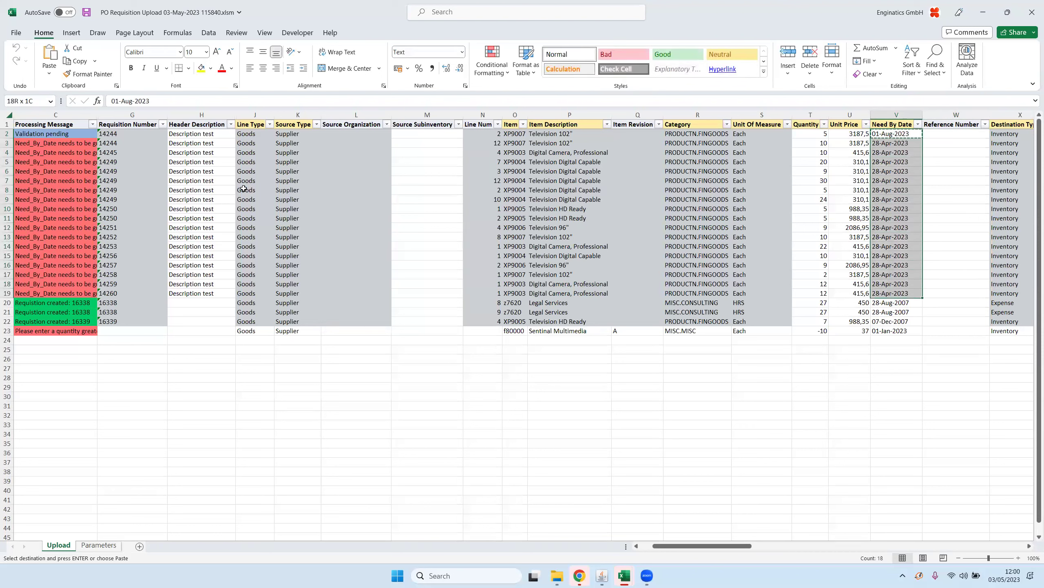
pyautogui.hotkey('ctrl', 'v')
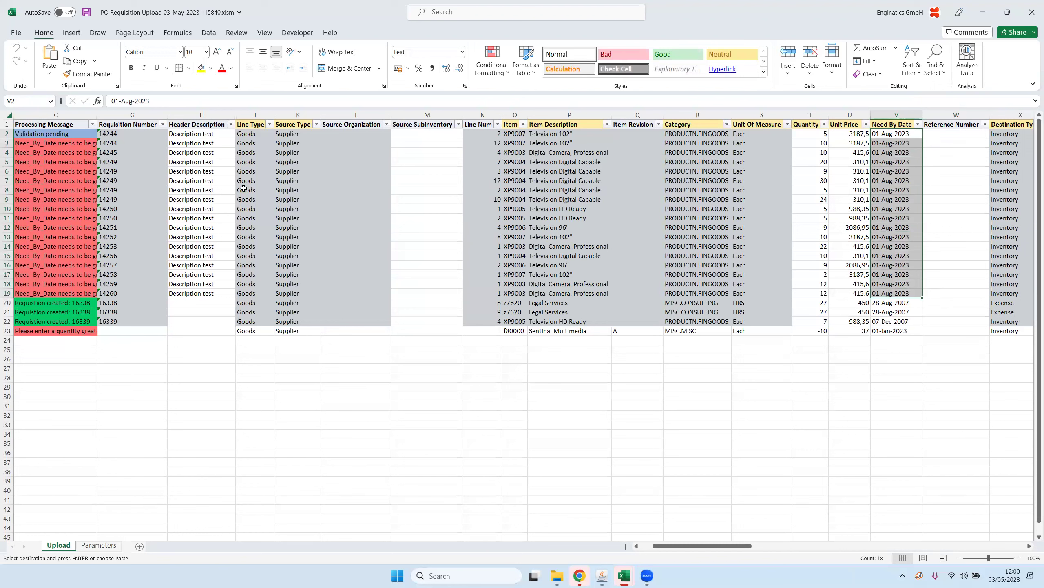
# - Correct the Quantity in T23 to 10 for the Sentinal Multimedia line and save the workbook
pyautogui.click(817, 330)
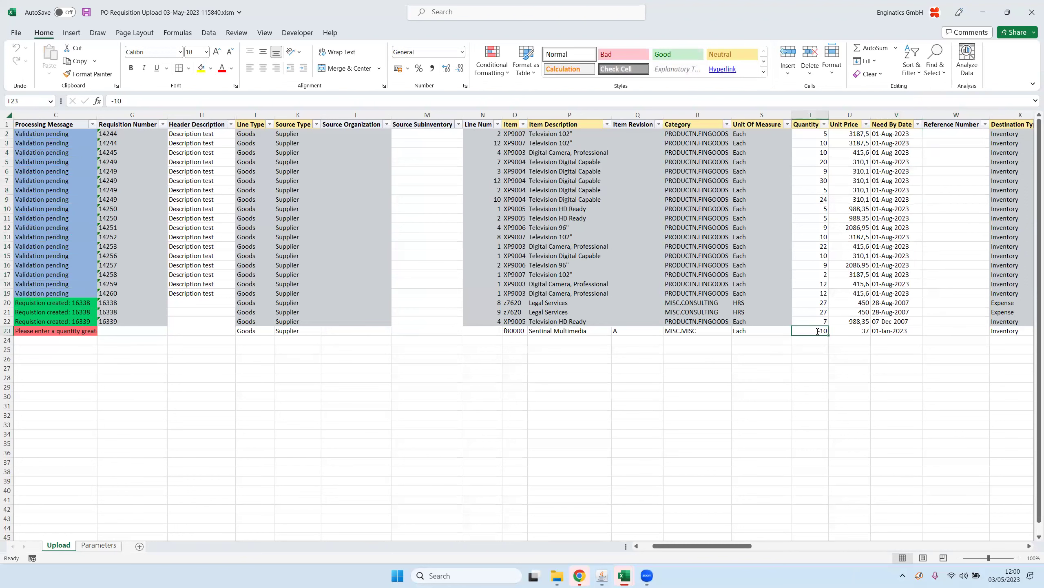
pyautogui.write('10')
pyautogui.press('Tab')
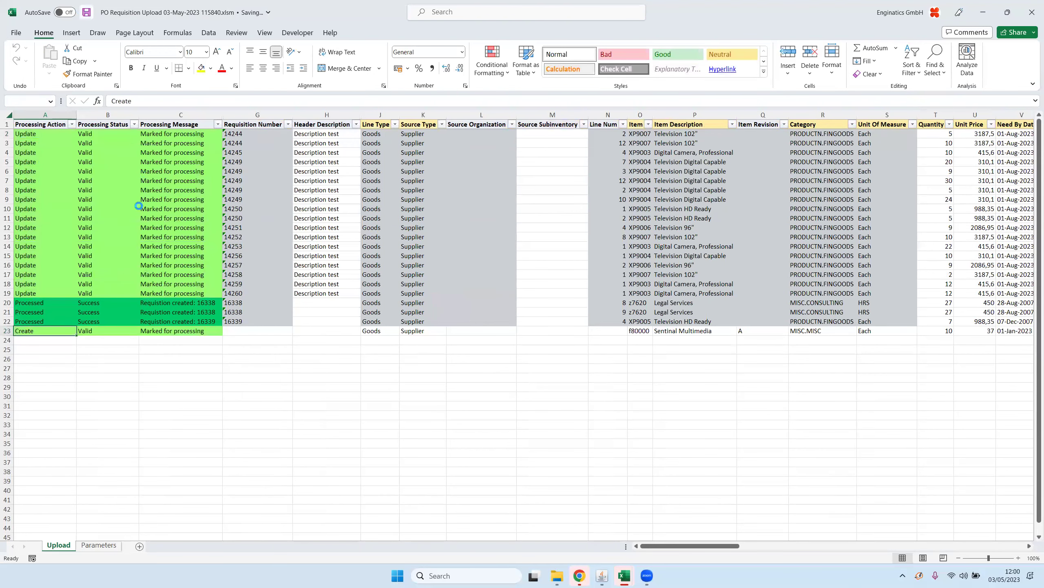
# - Switch to Oracle Applications and upload the corrected PO Requisition Upload workbook ending in "115840.xlsm", closing the upload page when finished
pyautogui.moveTo(602, 576)
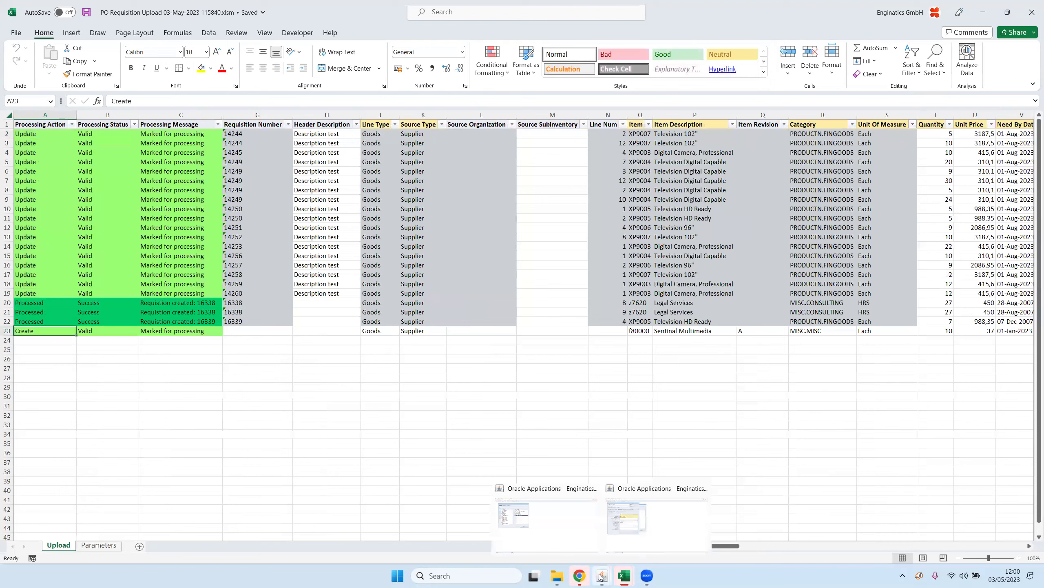
pyautogui.click(631, 526)
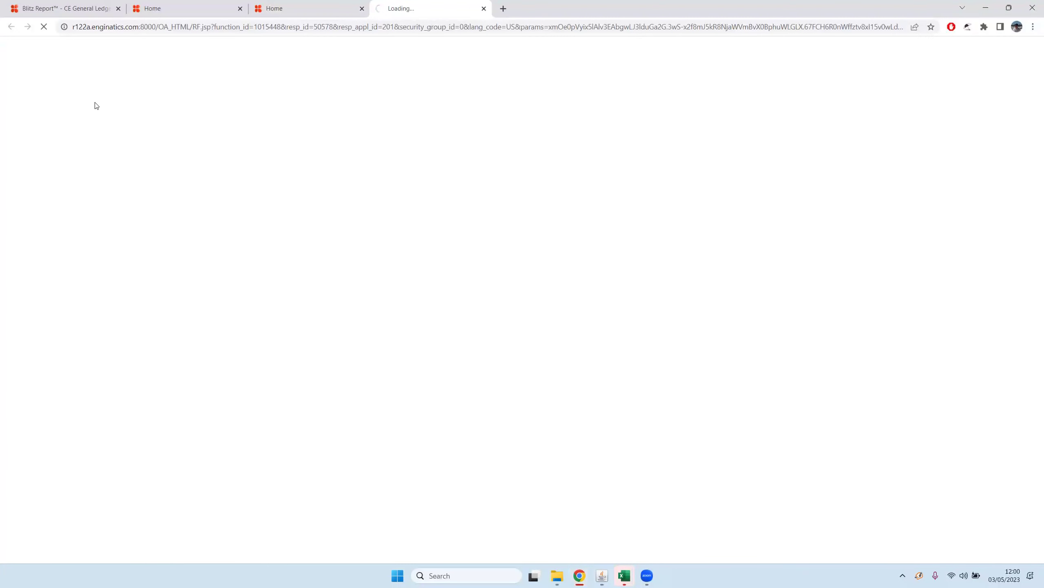
pyautogui.click(81, 99)
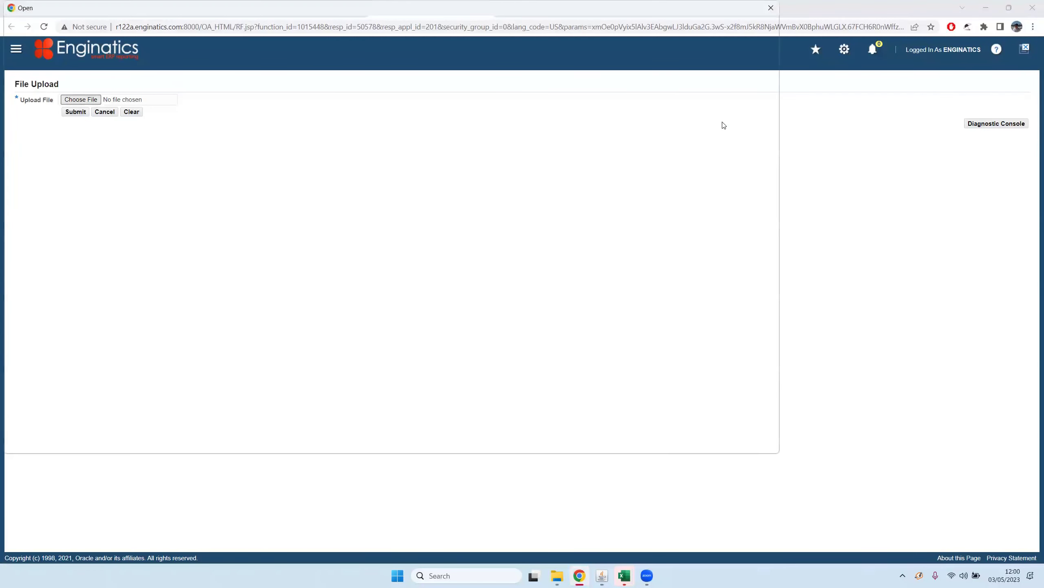
pyautogui.click(213, 93)
pyautogui.click(698, 440)
pyautogui.click(75, 111)
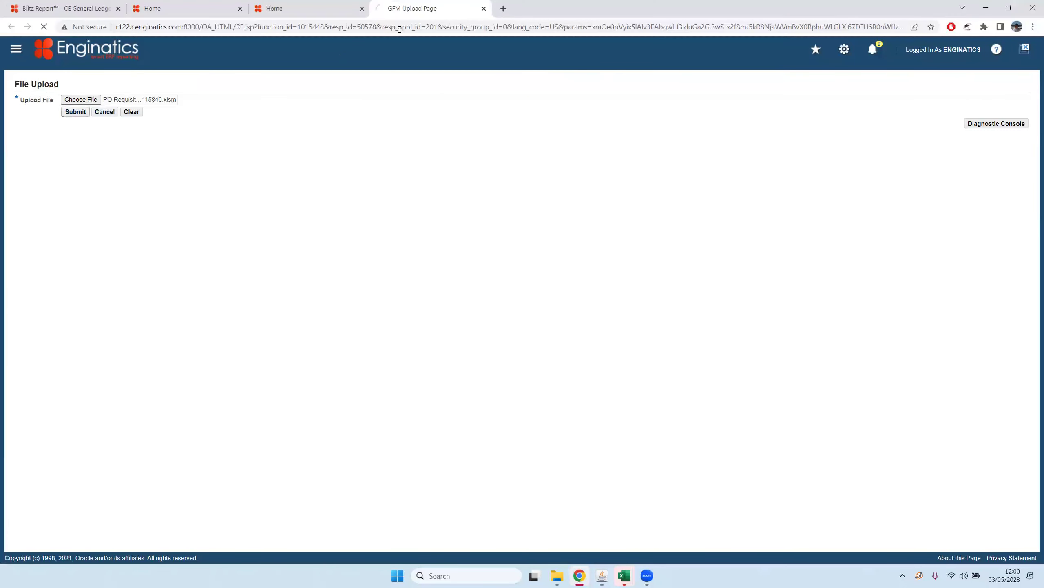
pyautogui.click(484, 8)
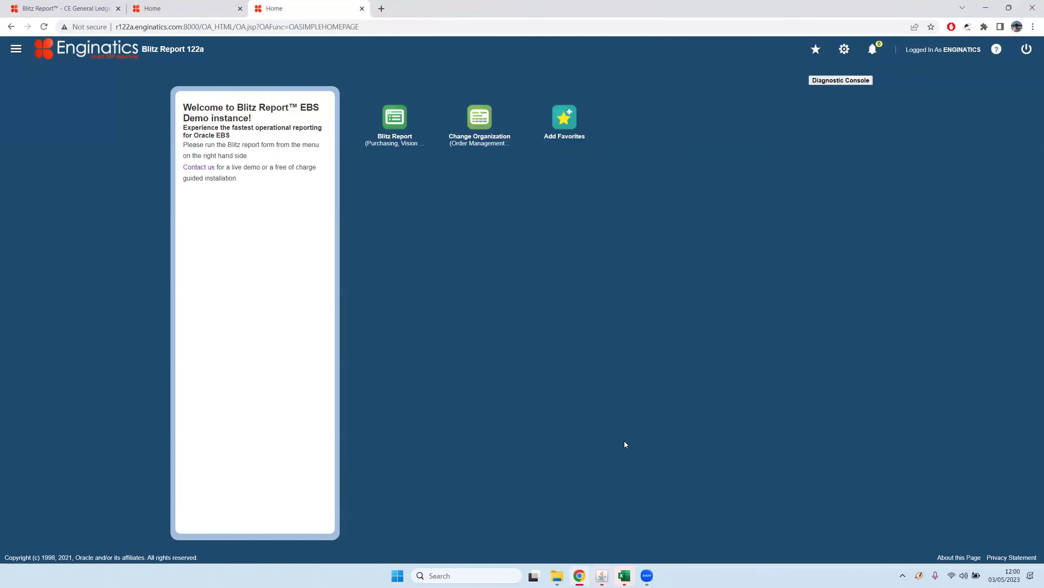
# - Switch back to Oracle Applications and find all of my concurrent requests from the last 7 days
pyautogui.moveTo(603, 575)
pyautogui.click(638, 534)
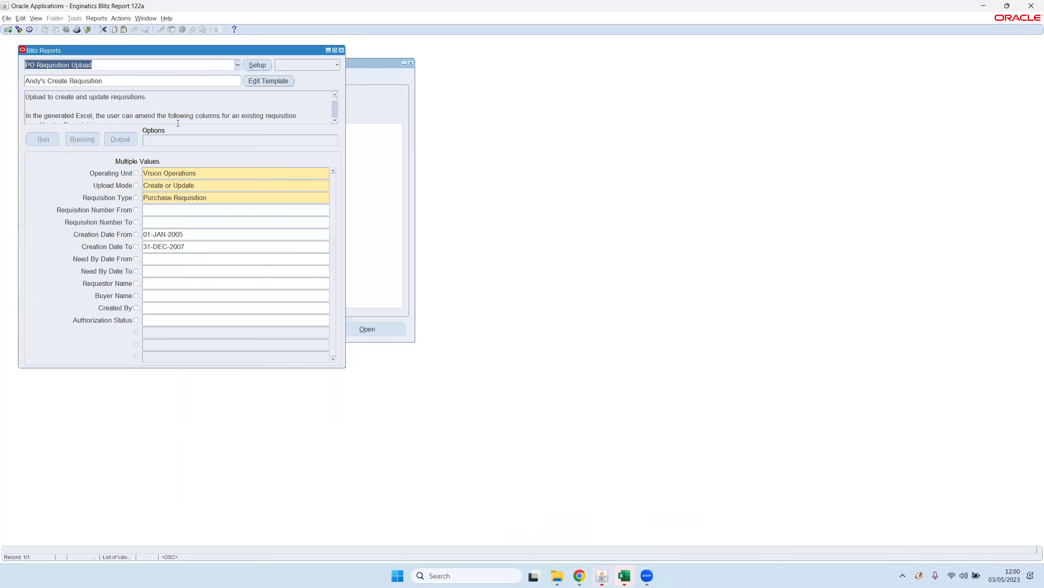
pyautogui.click(78, 138)
pyautogui.click(37, 19)
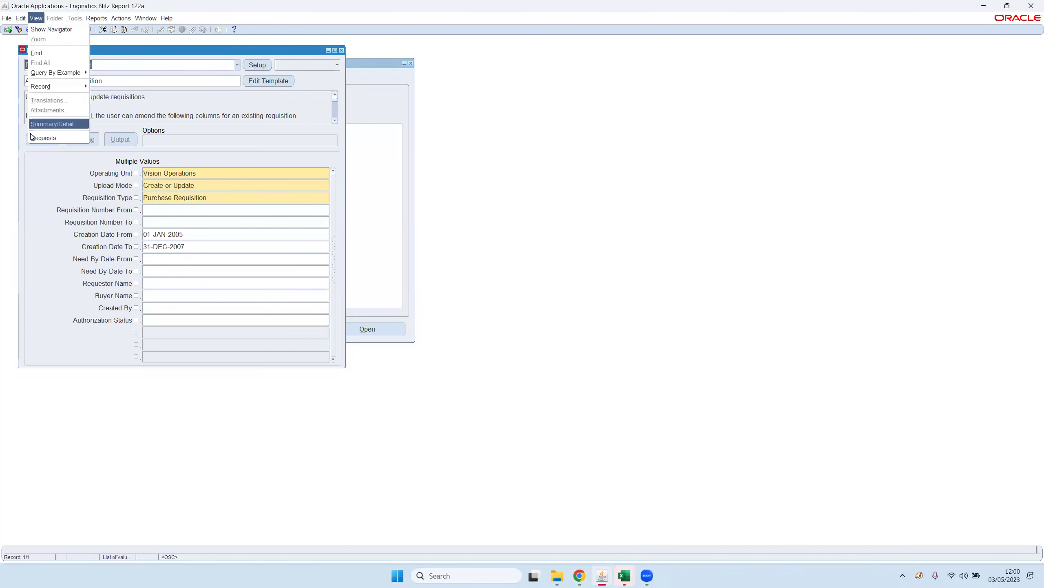
pyautogui.click(51, 140)
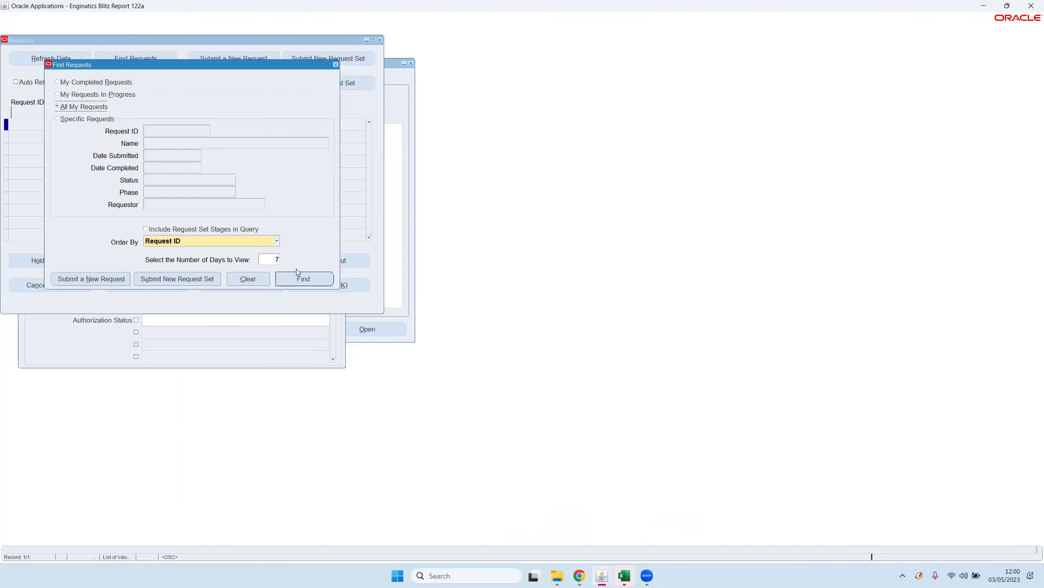
pyautogui.press('Return')
# - Open the requisition upload's result workbook ending in "03-May-2023 120044.xlsm"
pyautogui.click(118, 149)
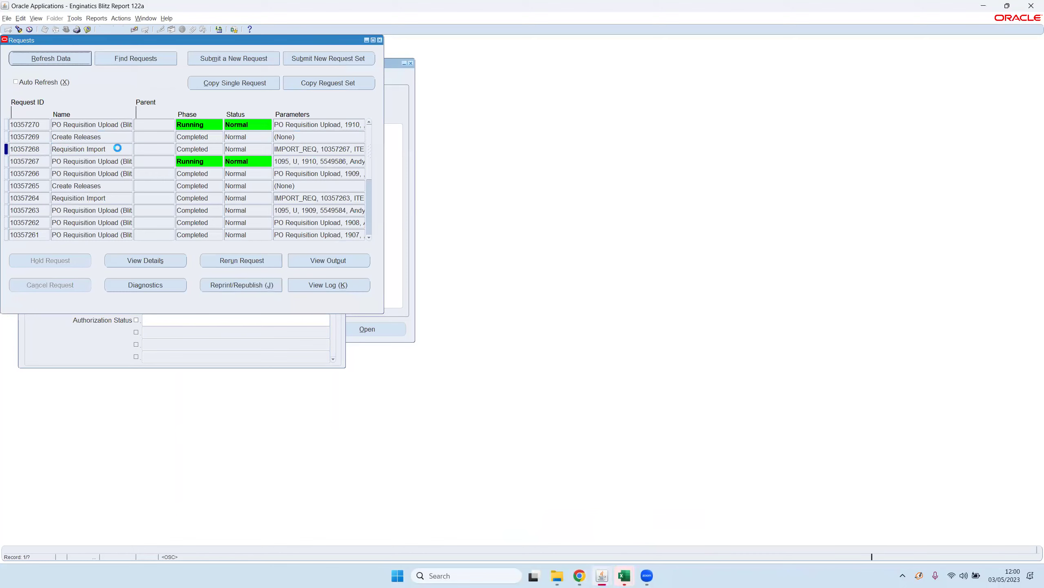
pyautogui.click(118, 138)
pyautogui.click(328, 260)
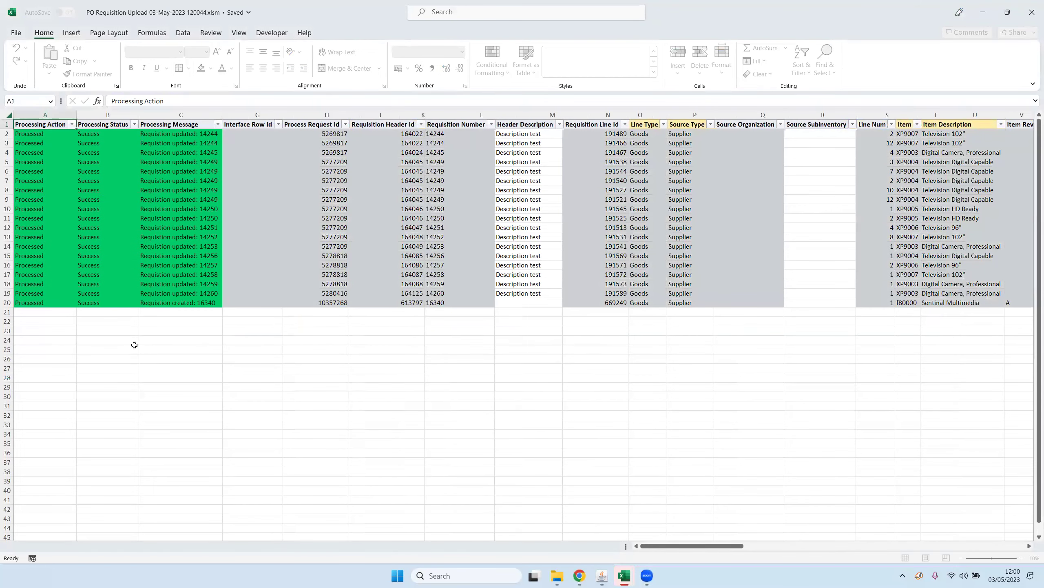
# - Copy the newly created requisition number from G20 and switch to the Purchasing Navigator in Oracle Applications
pyautogui.click(190, 302)
pyautogui.click(244, 303)
pyautogui.hotkey('ctrl', 'c')
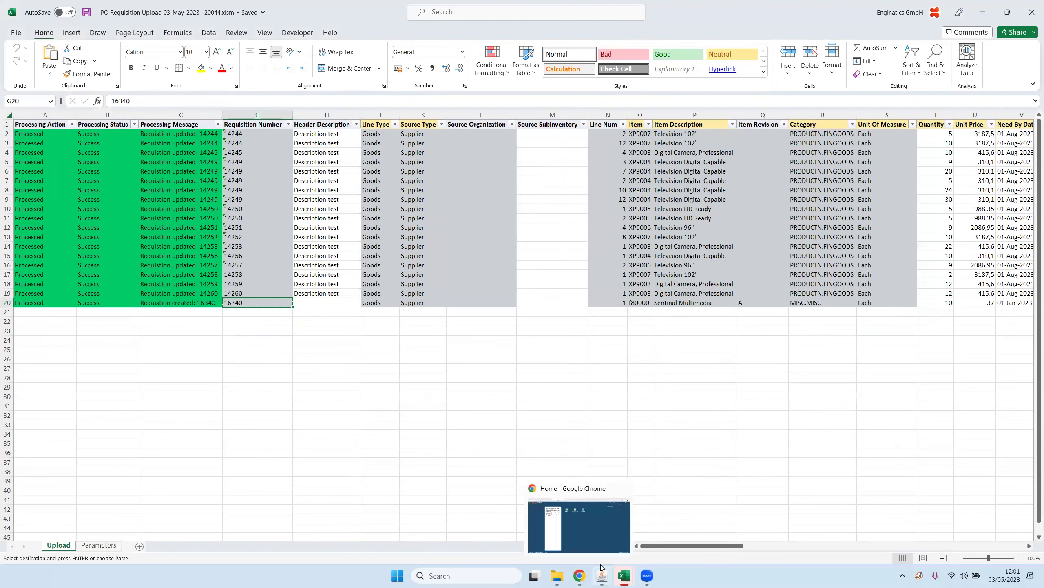
pyautogui.click(602, 568)
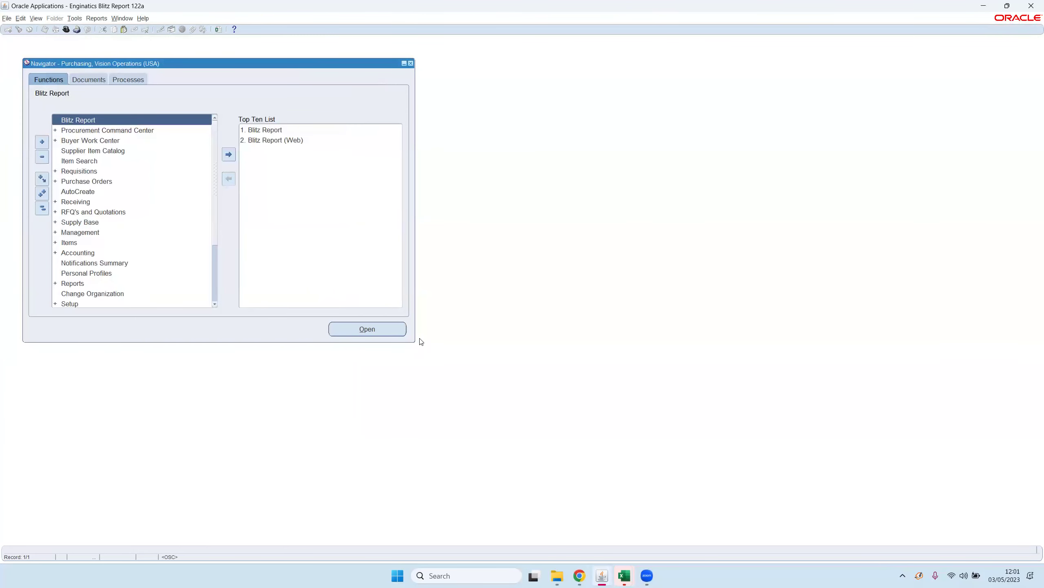
# - Open the requisition search from the Purchasing Navigator and find the newly created requisition by its copied number
pyautogui.press('Down')
pyautogui.press('Down')
pyautogui.press('Down')
pyautogui.press('Down')
pyautogui.press('Down')
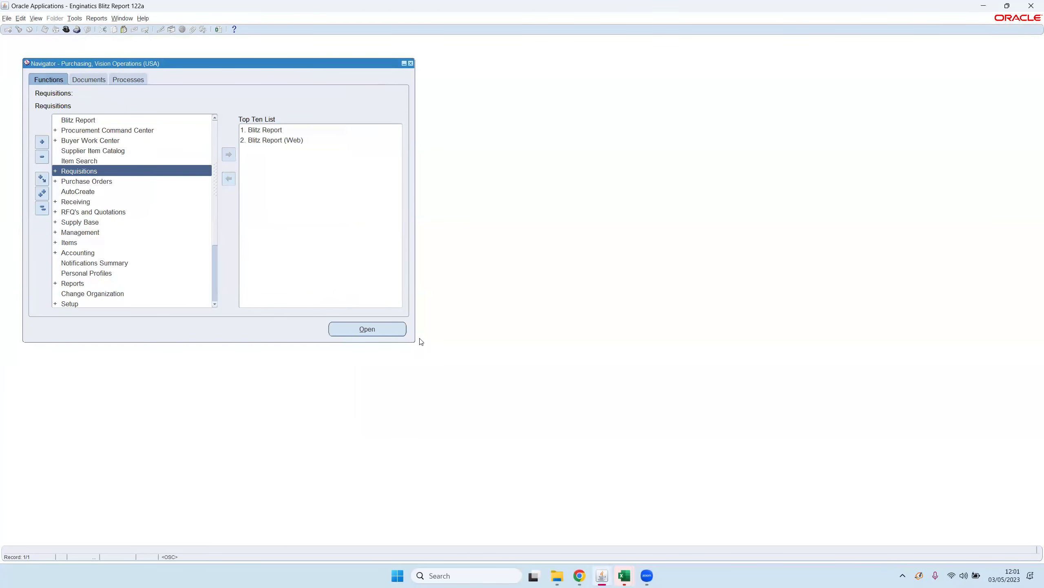
pyautogui.press('Return')
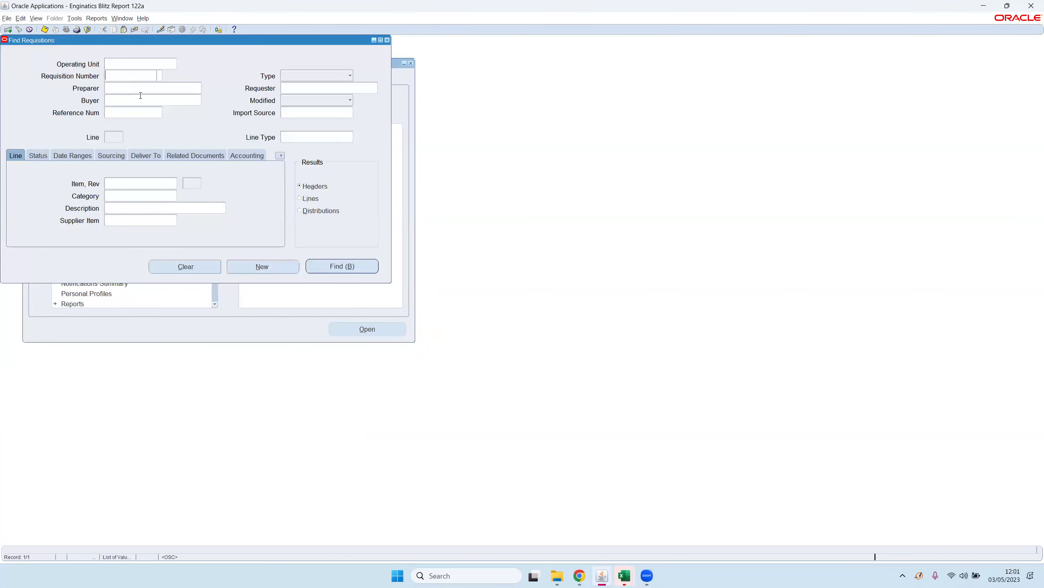
pyautogui.write('16340')
pyautogui.click(342, 267)
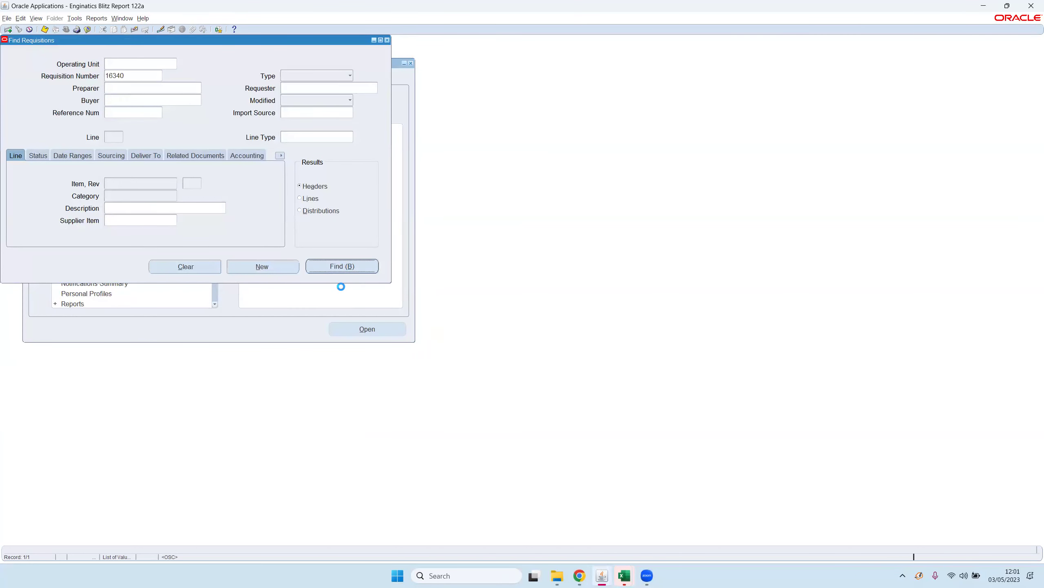
# - Open the found requisition's lines, widen the lines summary, and check the line's item, quantity and price
pyautogui.click(173, 241)
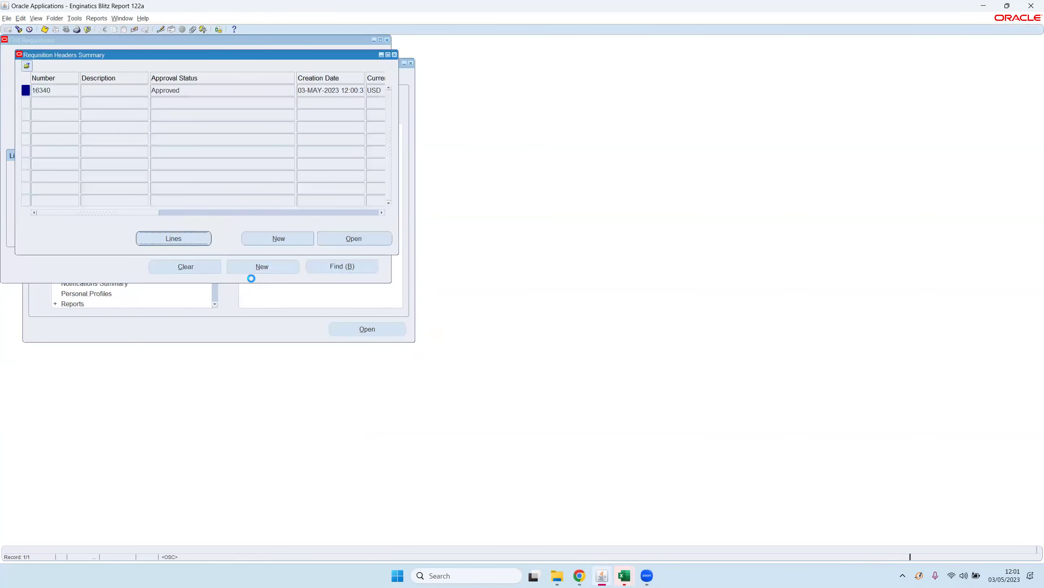
pyautogui.moveTo(413, 270); pyautogui.dragTo(862, 277)
pyautogui.click(218, 105)
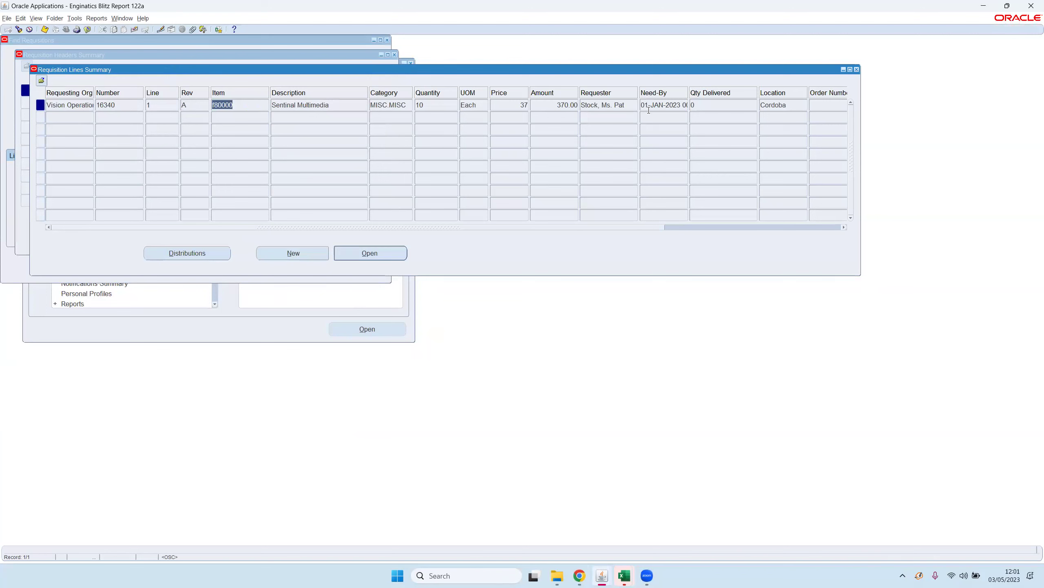
pyautogui.click(428, 106)
pyautogui.click(504, 105)
pyautogui.moveTo(622, 577)
pyautogui.click(648, 576)
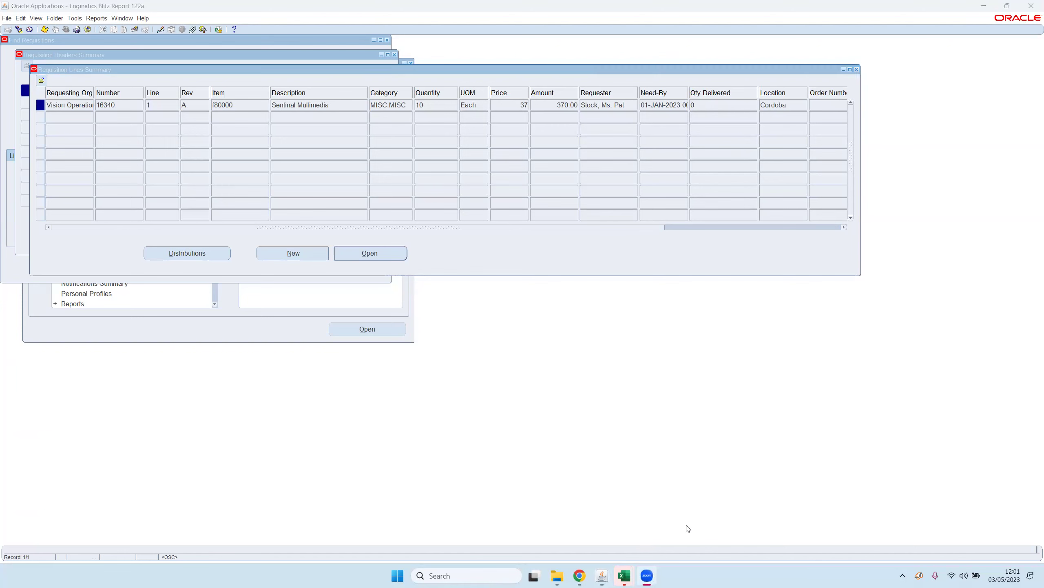